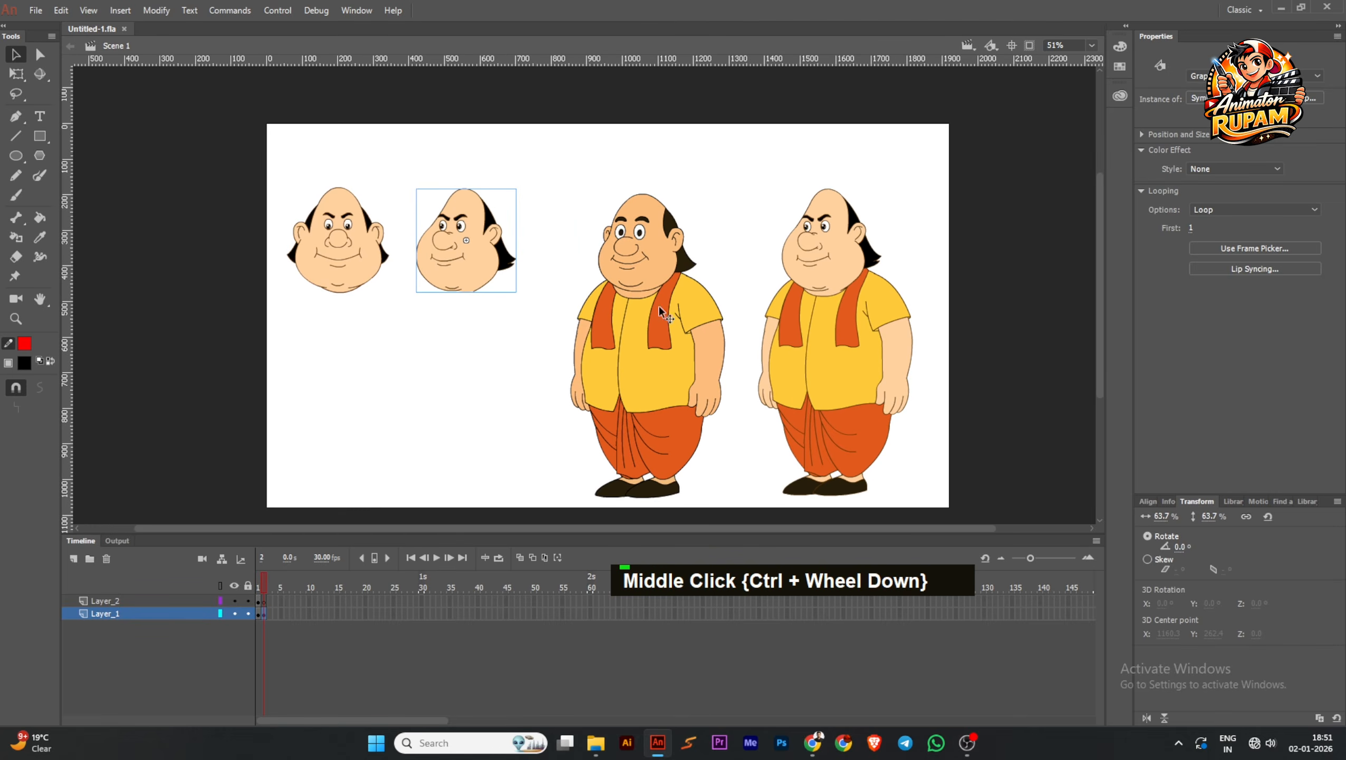
Examine the two full-body characters and the two separate heads on the stage, comparing the characters' designs
drag(749, 271, 746, 269)
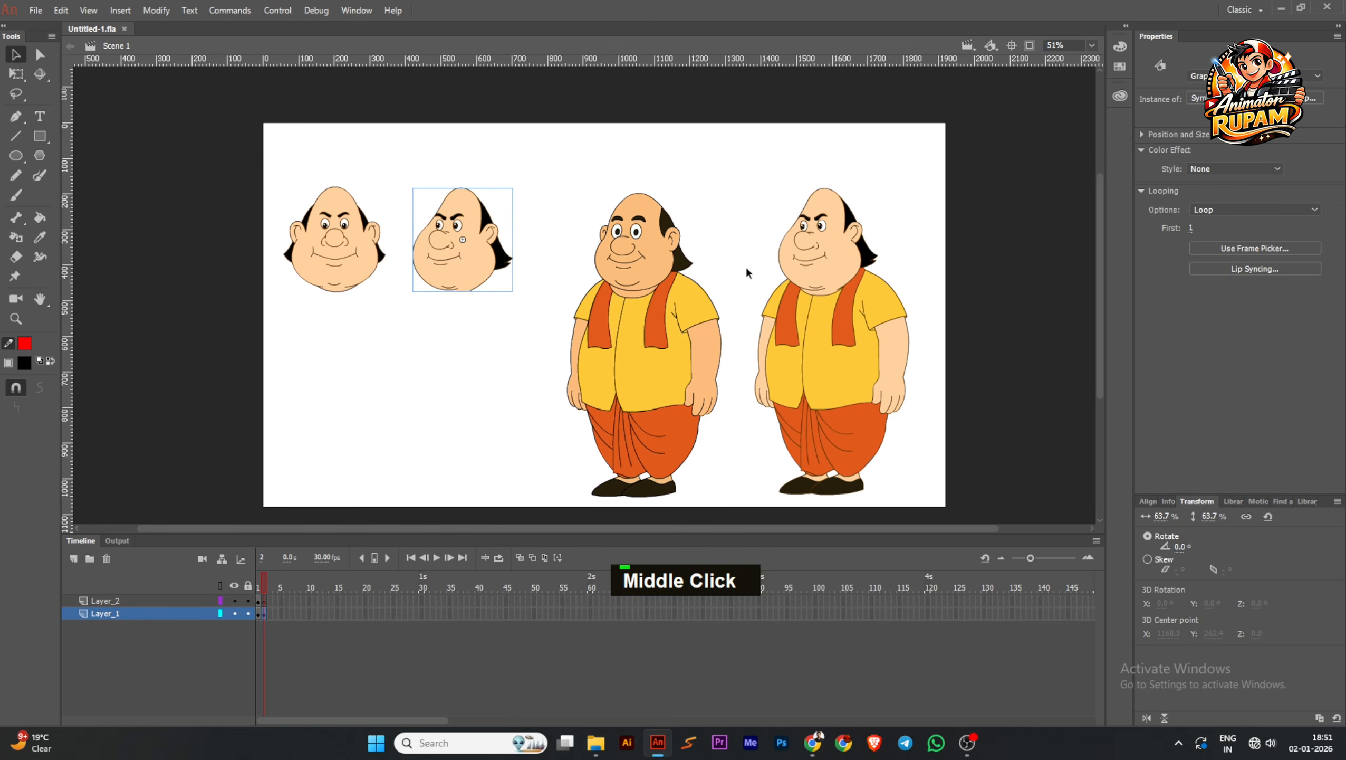
scroll(655, 306, up, 1)
click(655, 306)
drag(661, 298, 667, 282)
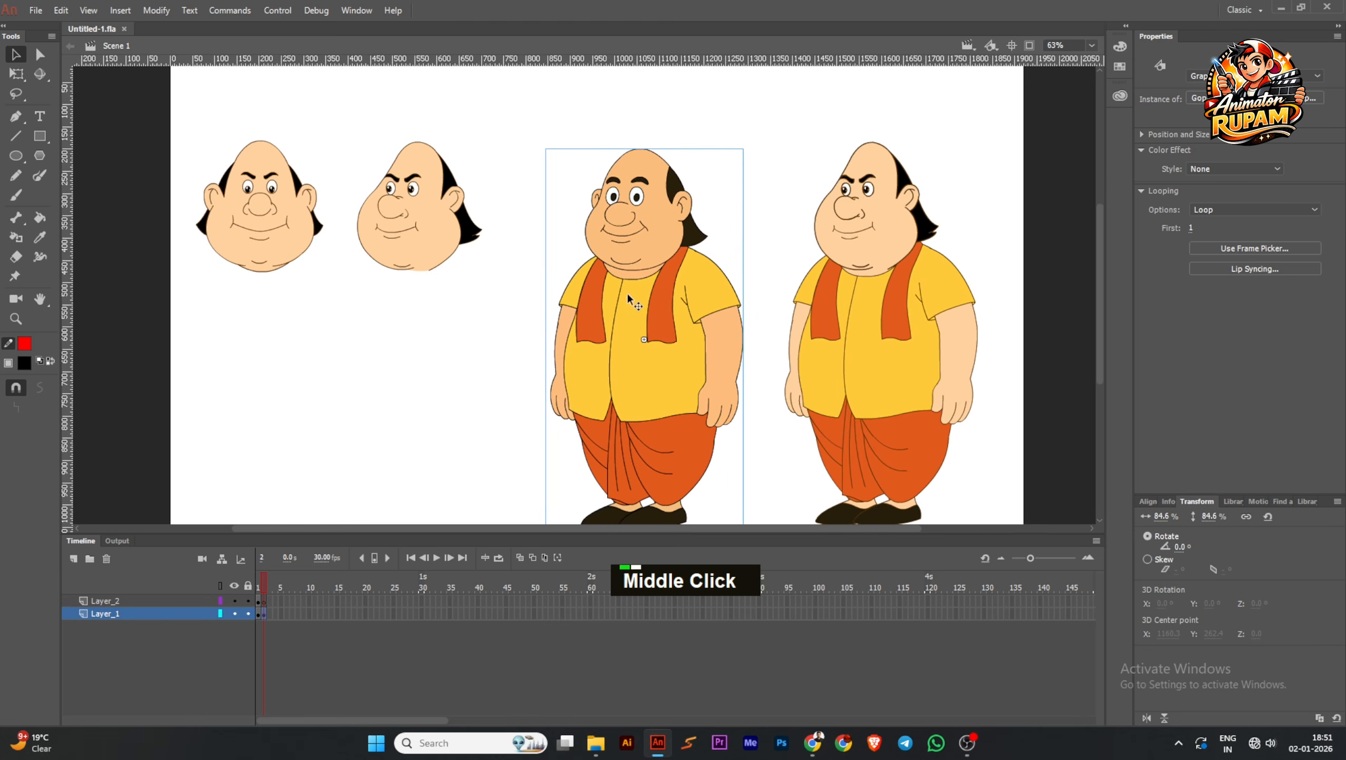
scroll(597, 251, down, 1)
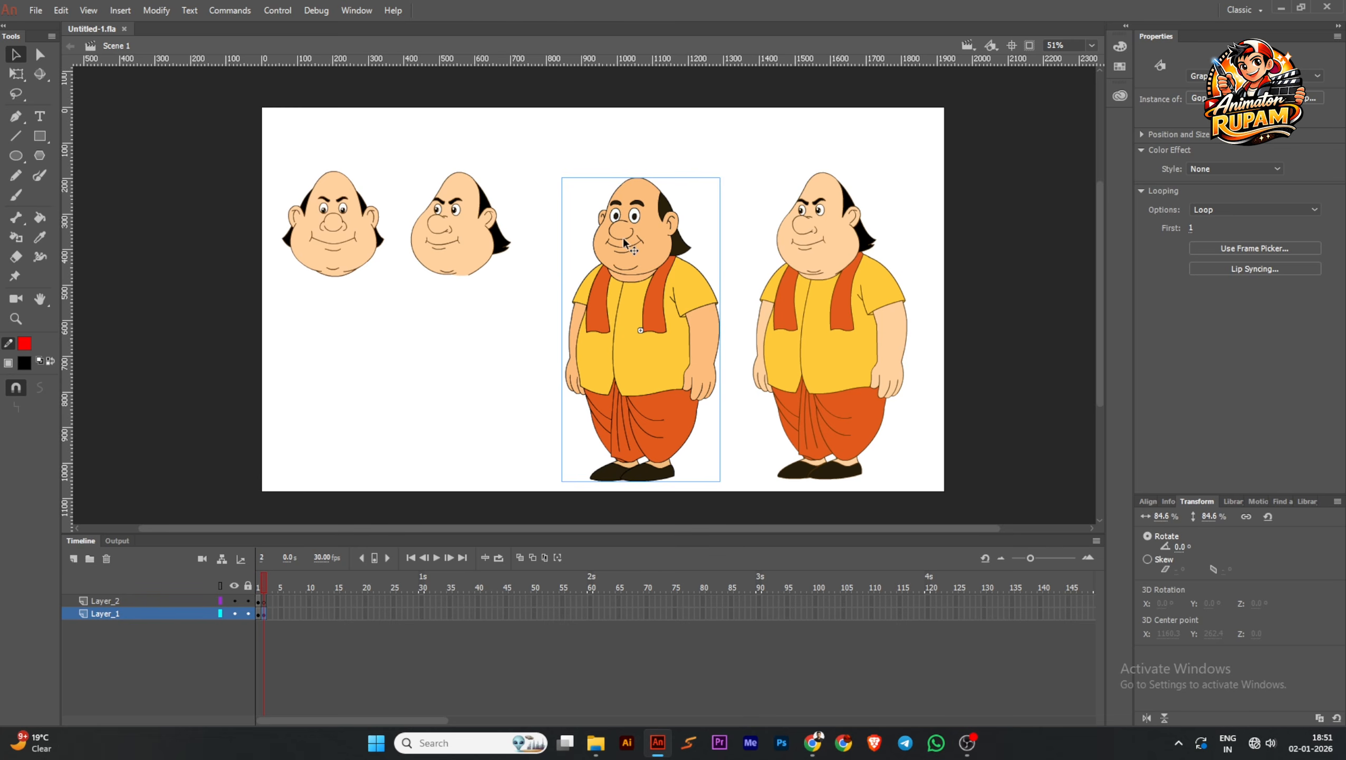
middle_click(730, 206)
click(729, 240)
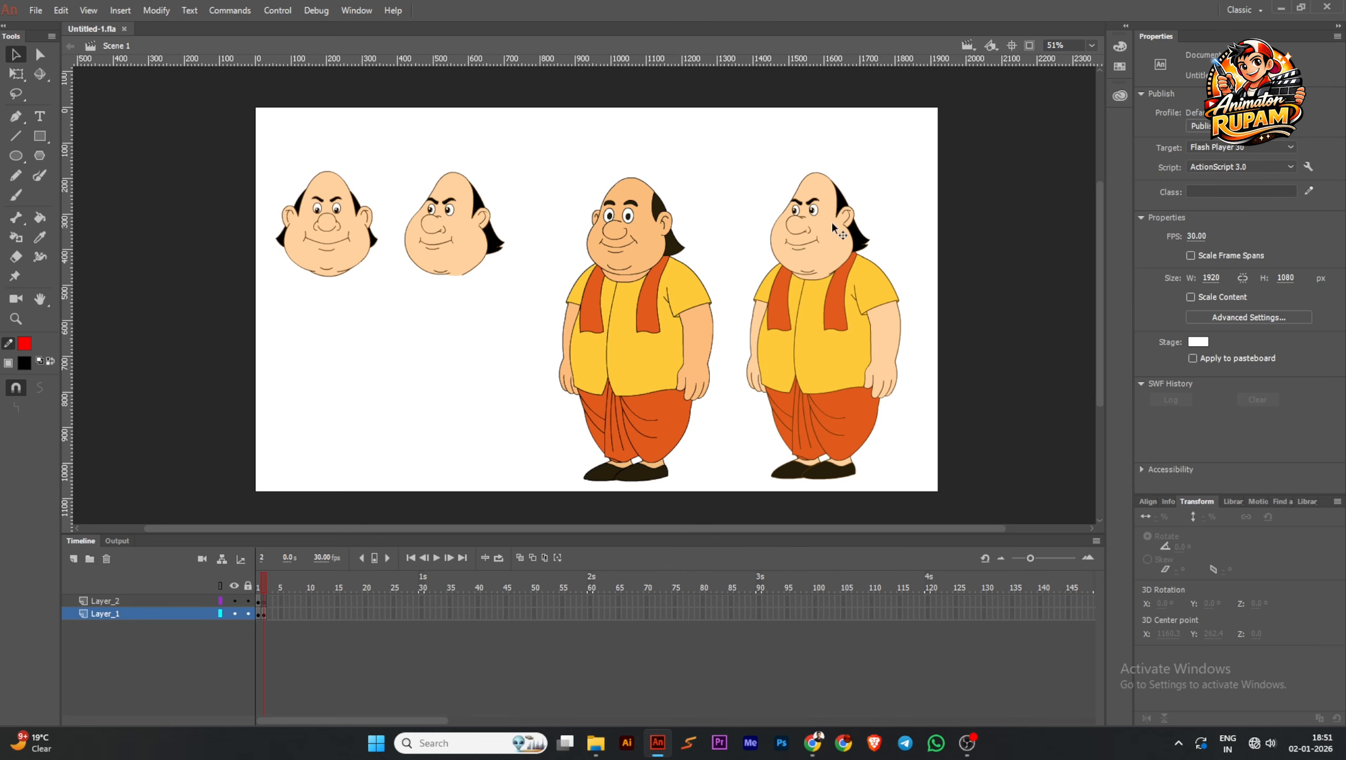
click(766, 278)
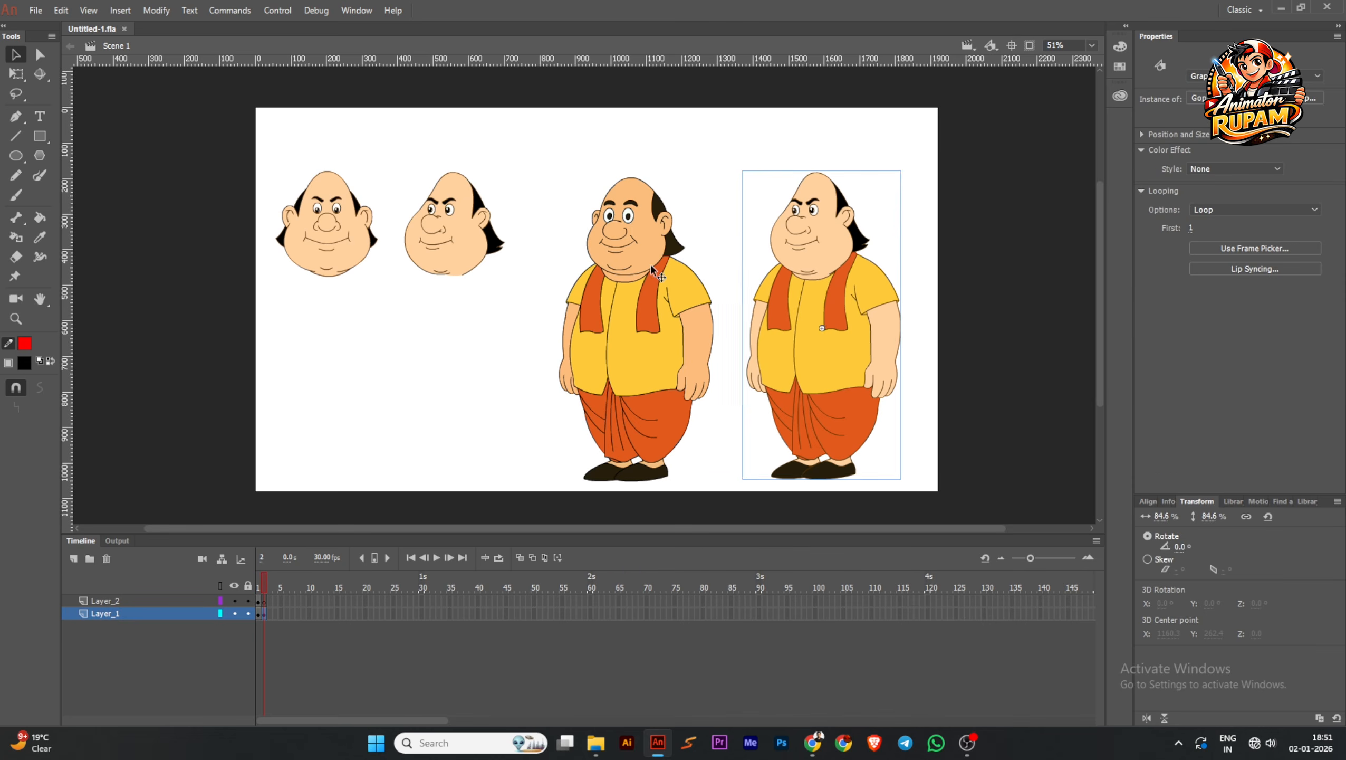
click(638, 266)
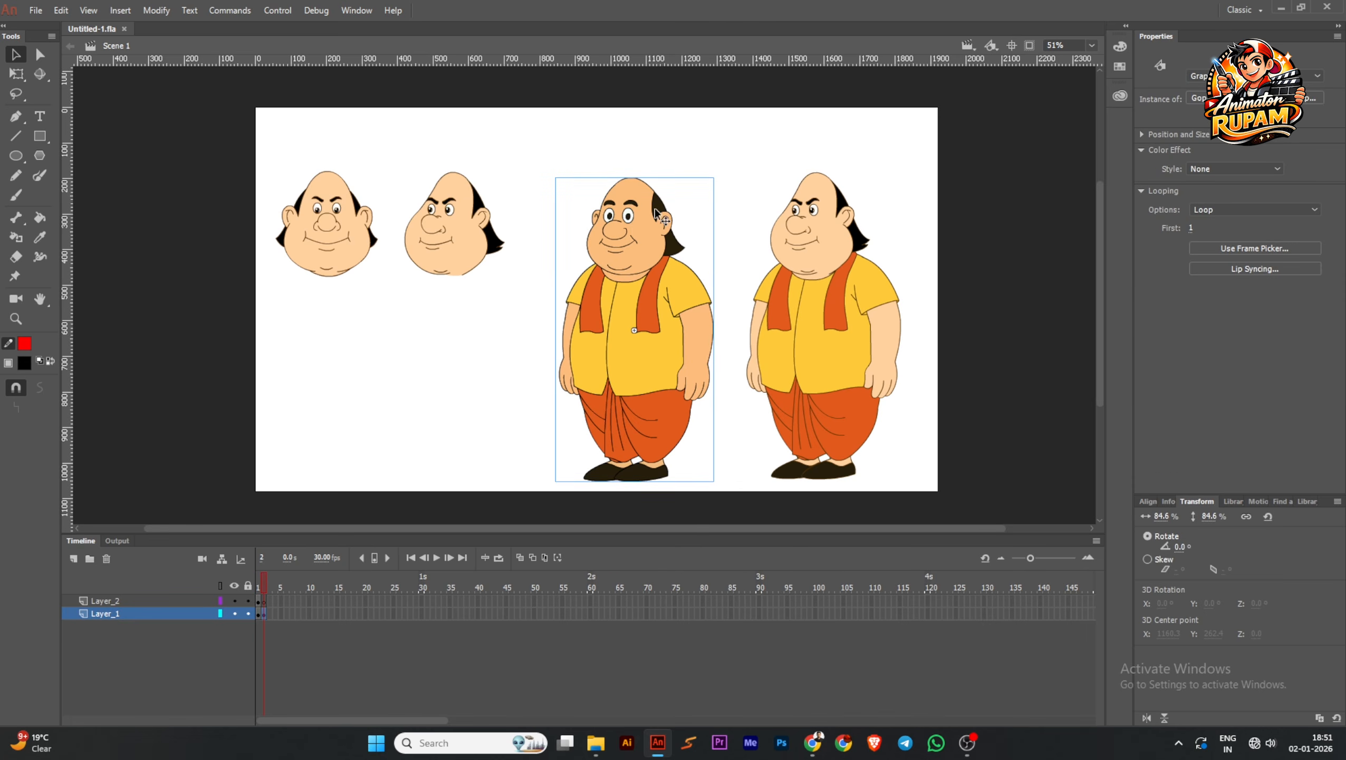
scroll(820, 254, down, 2)
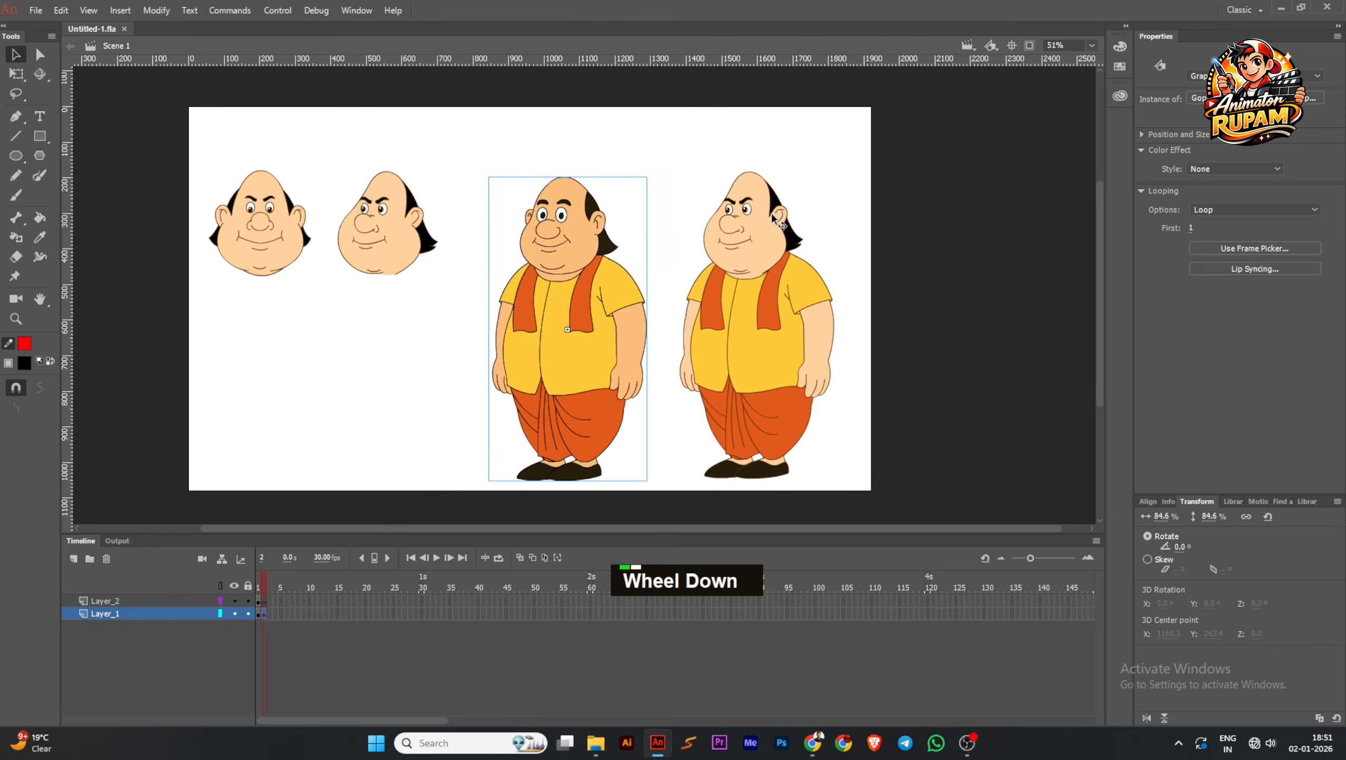
ctrl+scroll(771, 213, up, 3)
key(ctrl+s)
ctrl+scroll(535, 236, down, 2)
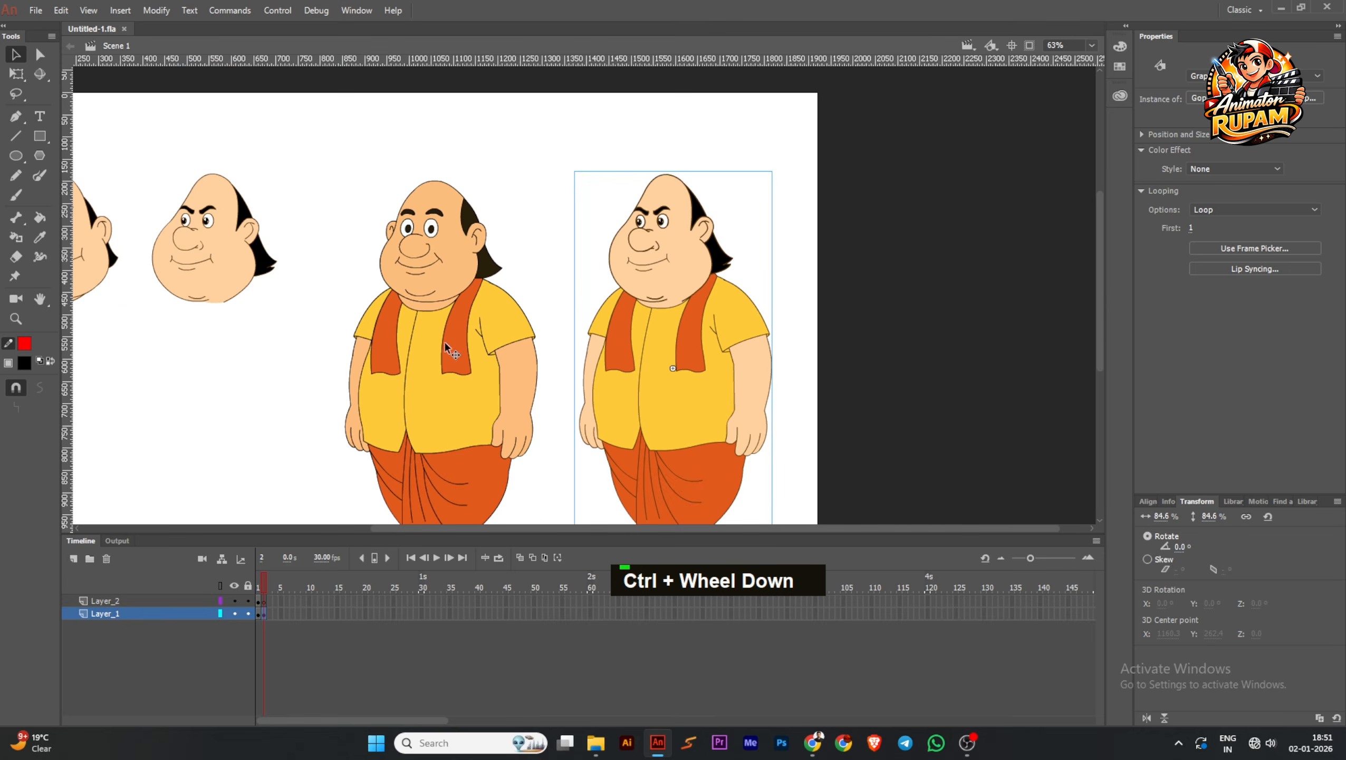
ctrl+scroll(698, 261, up, 1)
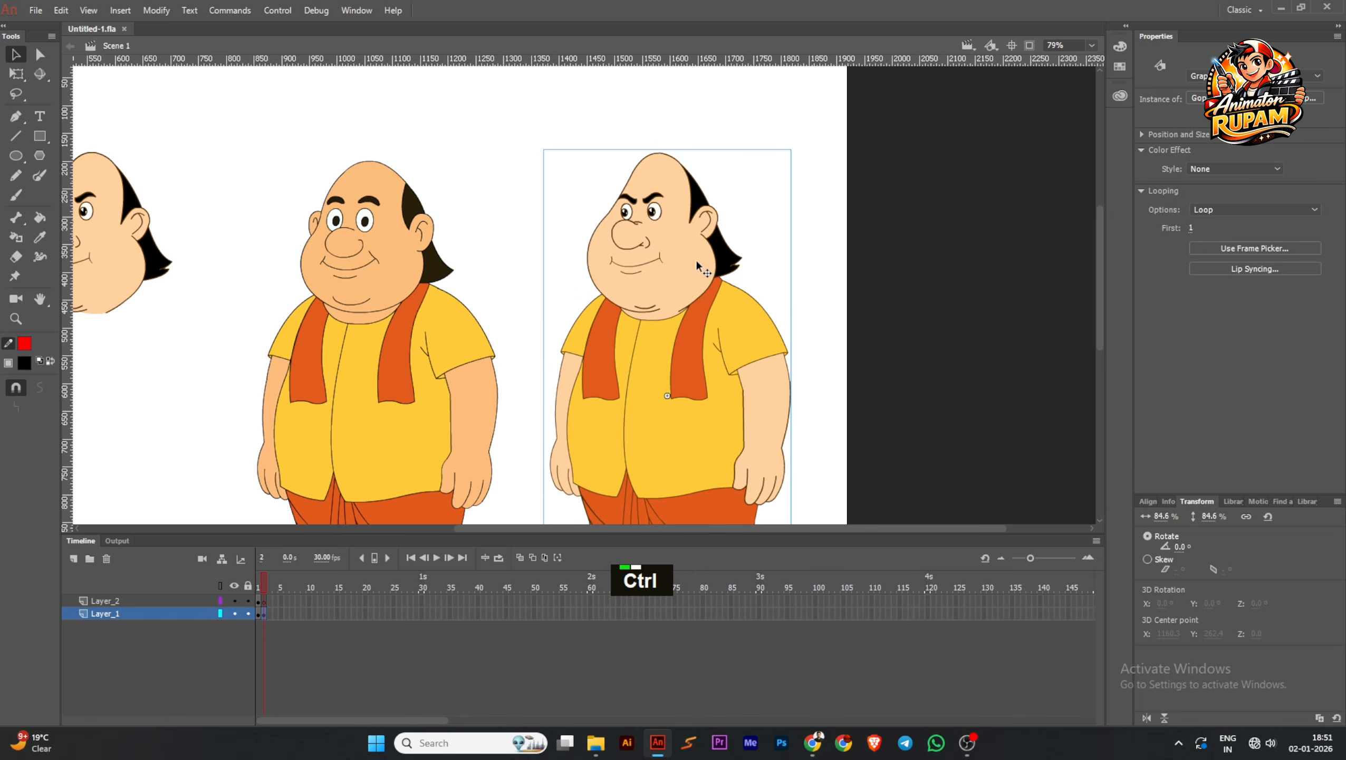
ctrl+scroll(697, 259, down, 1)
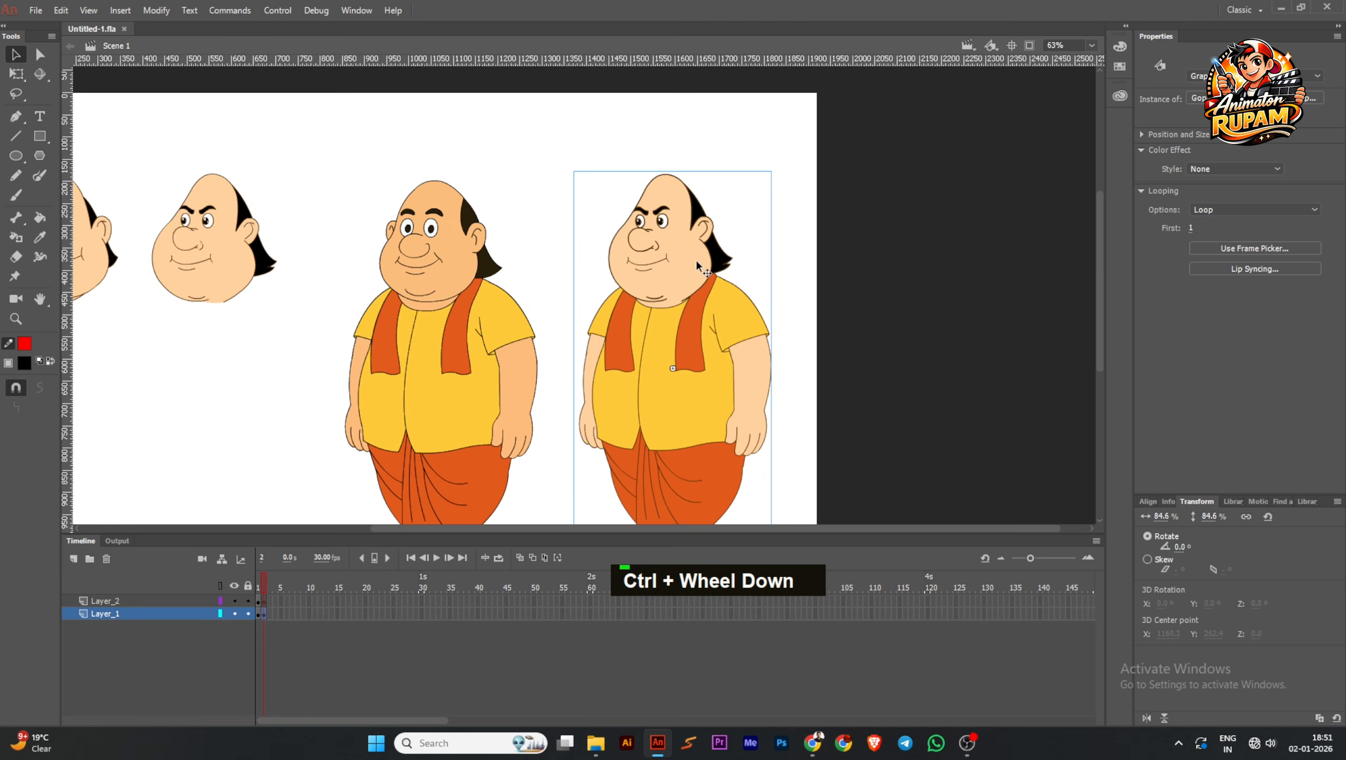
double_click(697, 260)
ctrl+scroll(696, 259, down, 1)
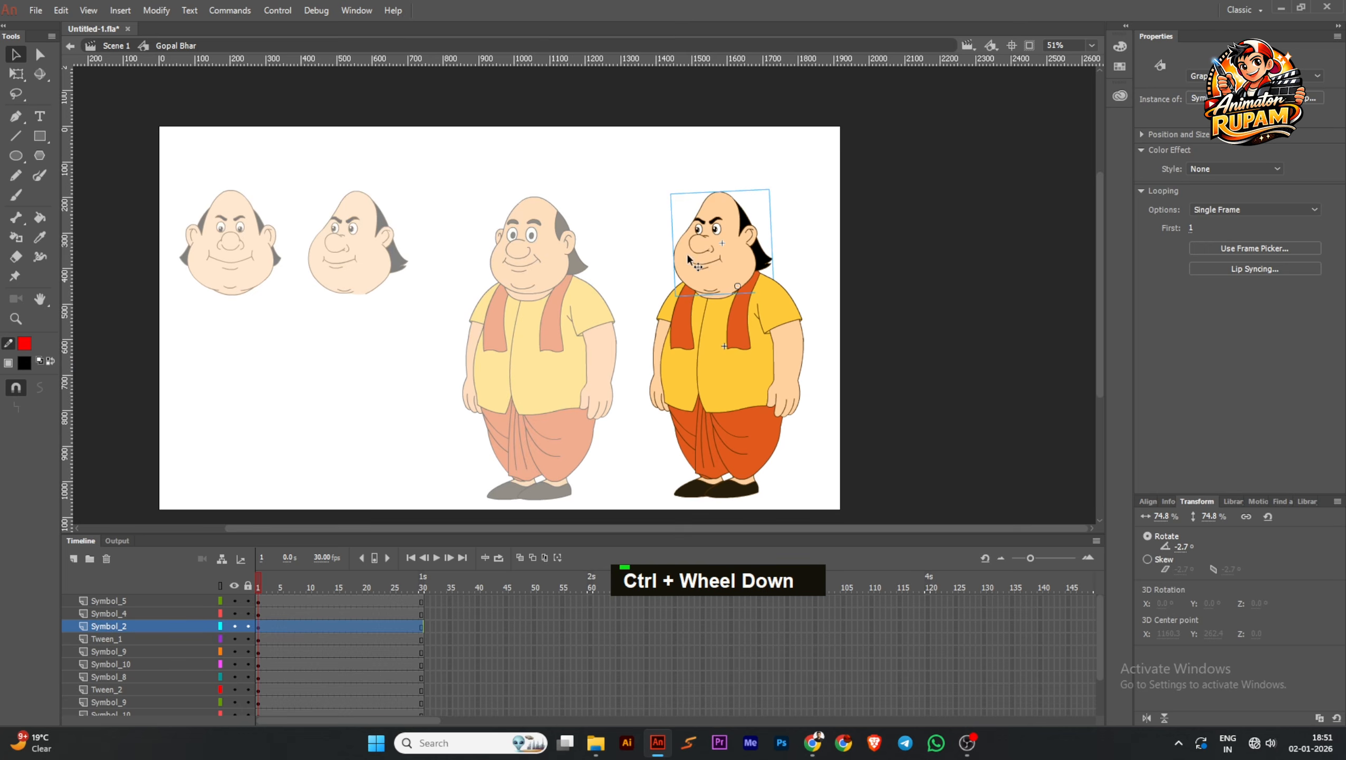
ctrl+scroll(755, 259, up, 1)
ctrl+scroll(755, 258, down, 2)
double_click(818, 216)
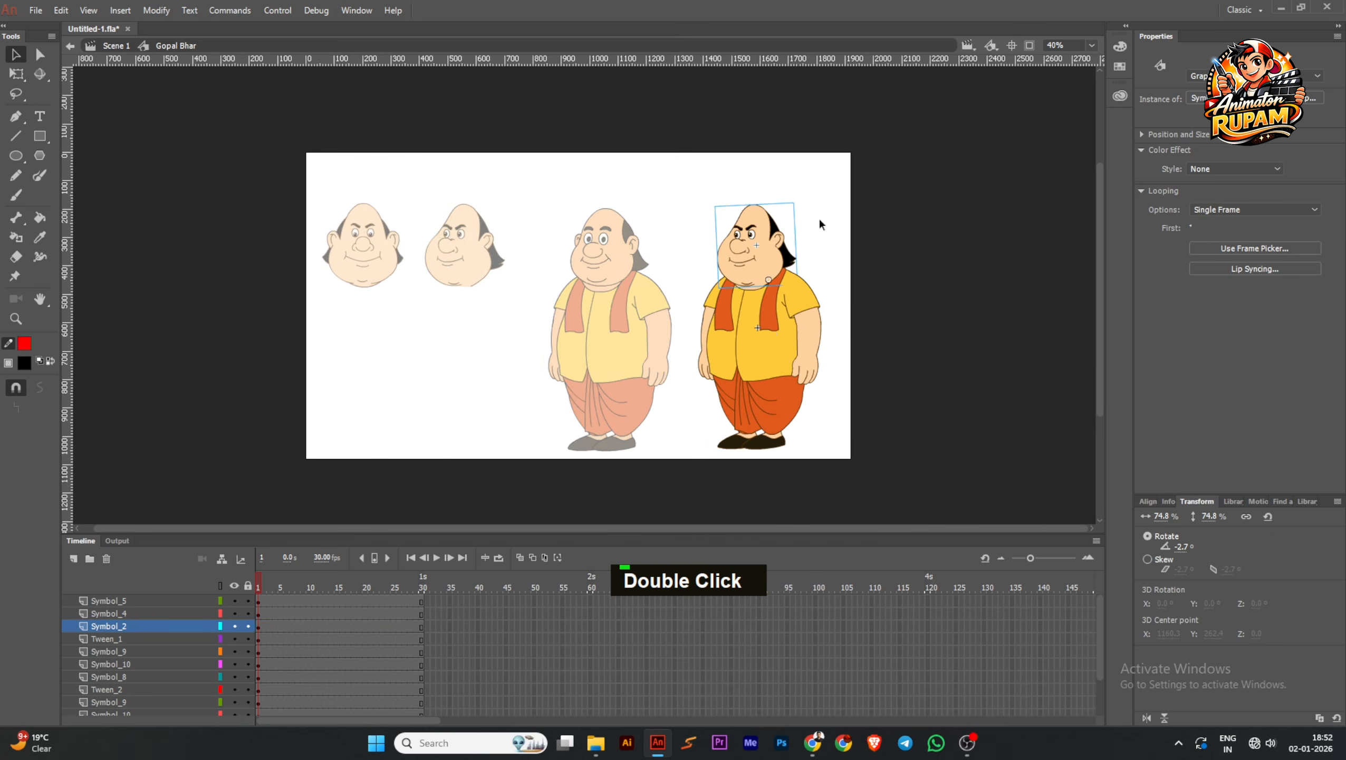
drag(760, 319, 837, 249)
key(ctrl+z)
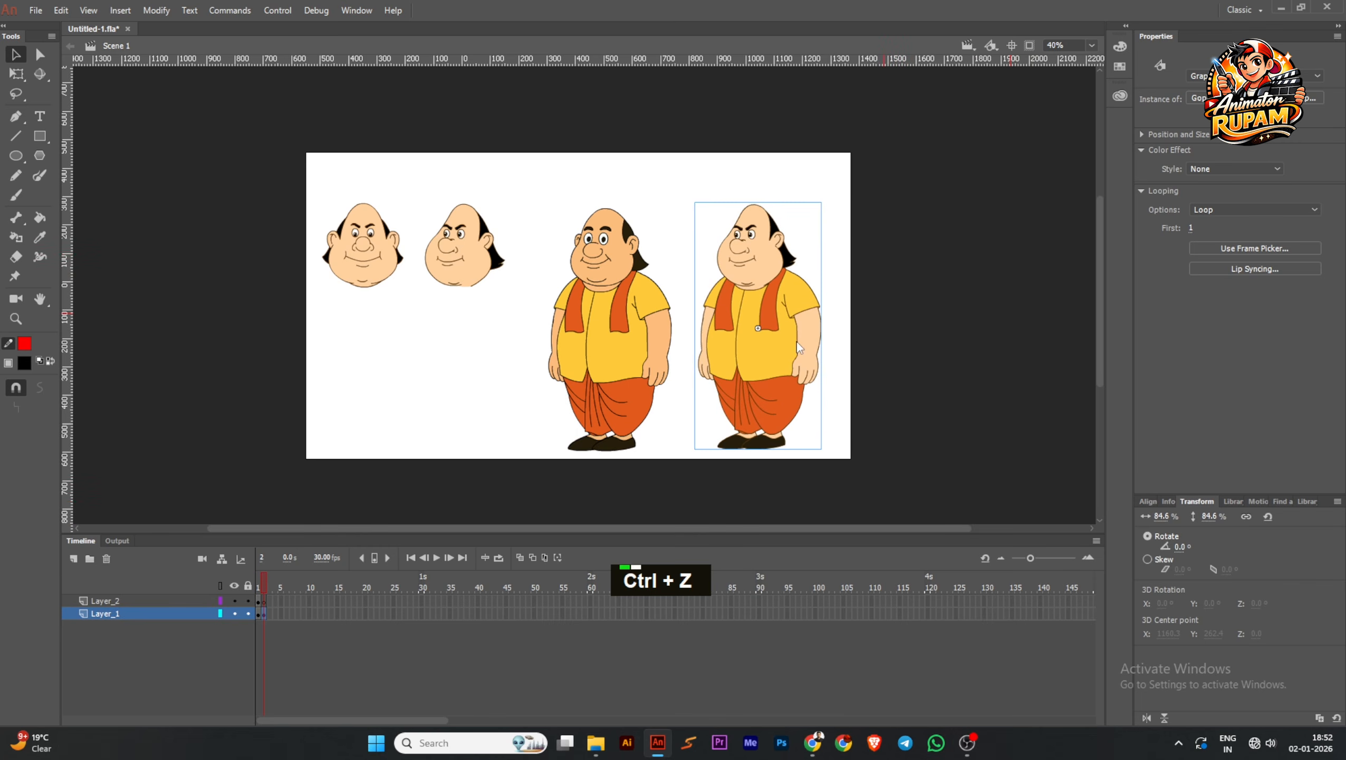
Open the rightmost character's Gopal Bhar symbol for editing and enlarge the timeline to show all its layers
double_click(792, 279)
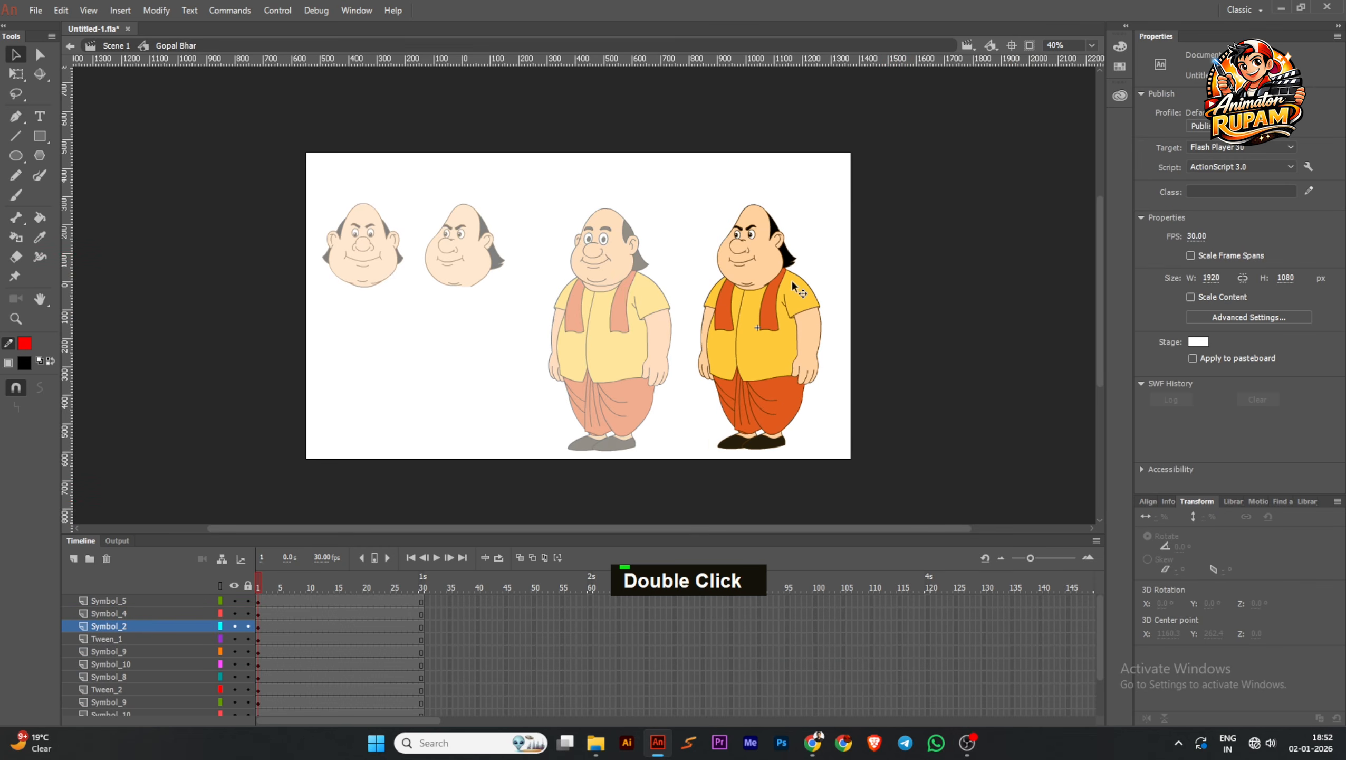
drag(602, 542, 574, 445)
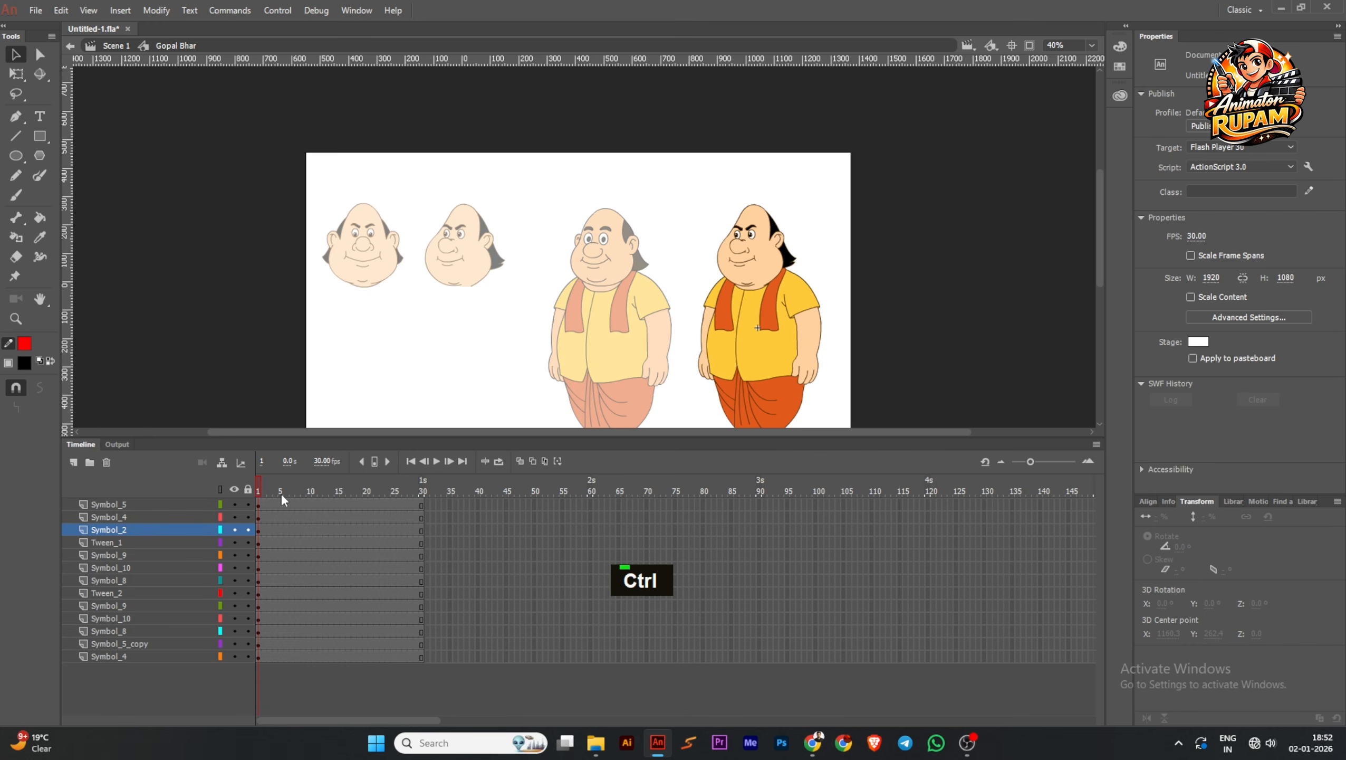
ctrl+scroll(649, 234, down, 1)
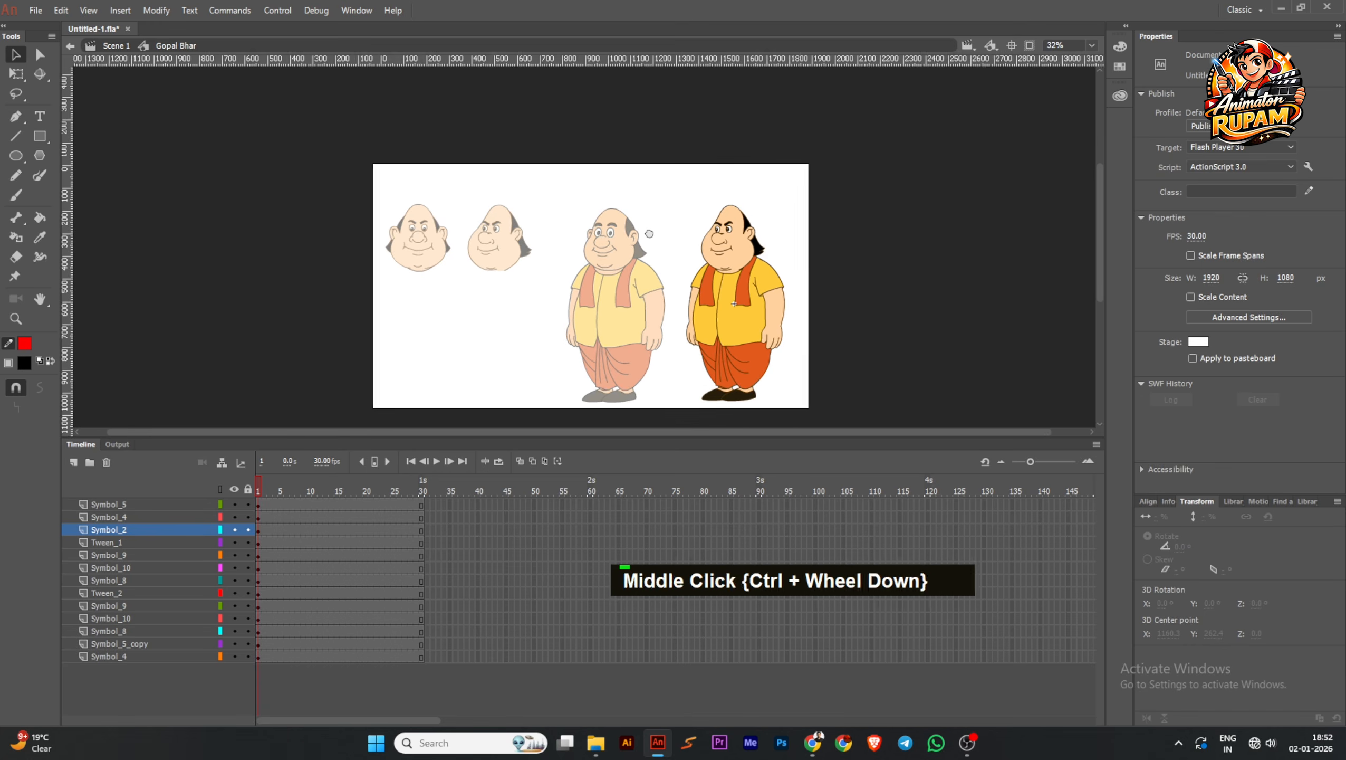
Select all of the character's body parts and distribute them to separate layers
drag(625, 147, 789, 386)
ctrl+scroll(821, 341, up, 1)
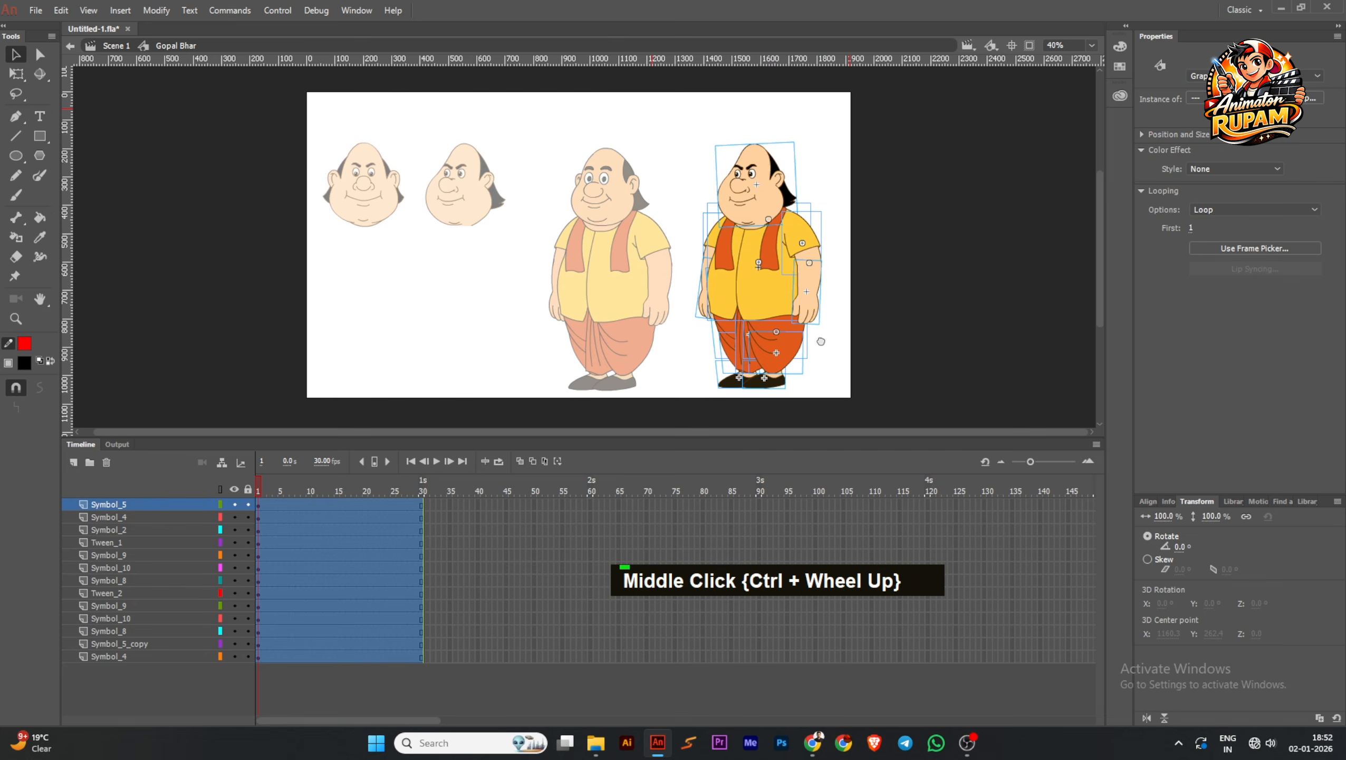
right_click(775, 288)
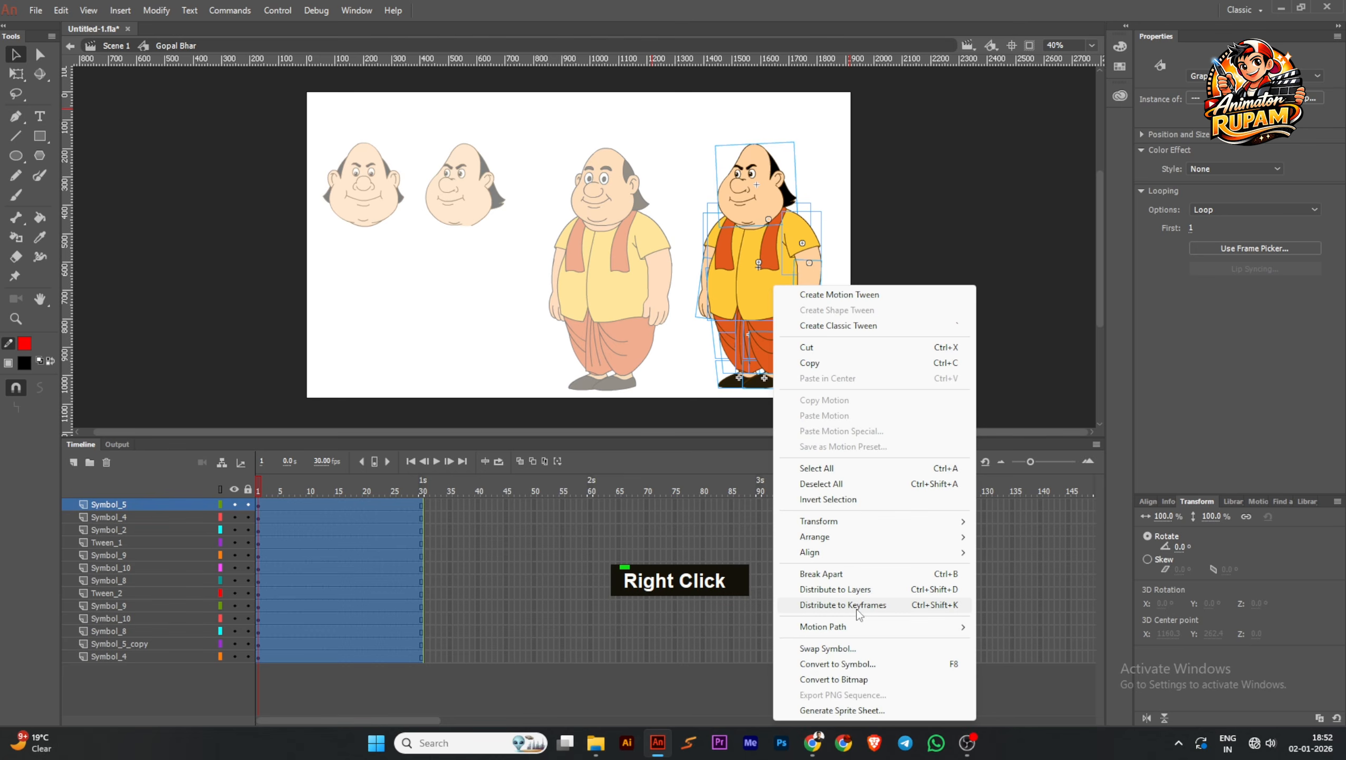
click(870, 590)
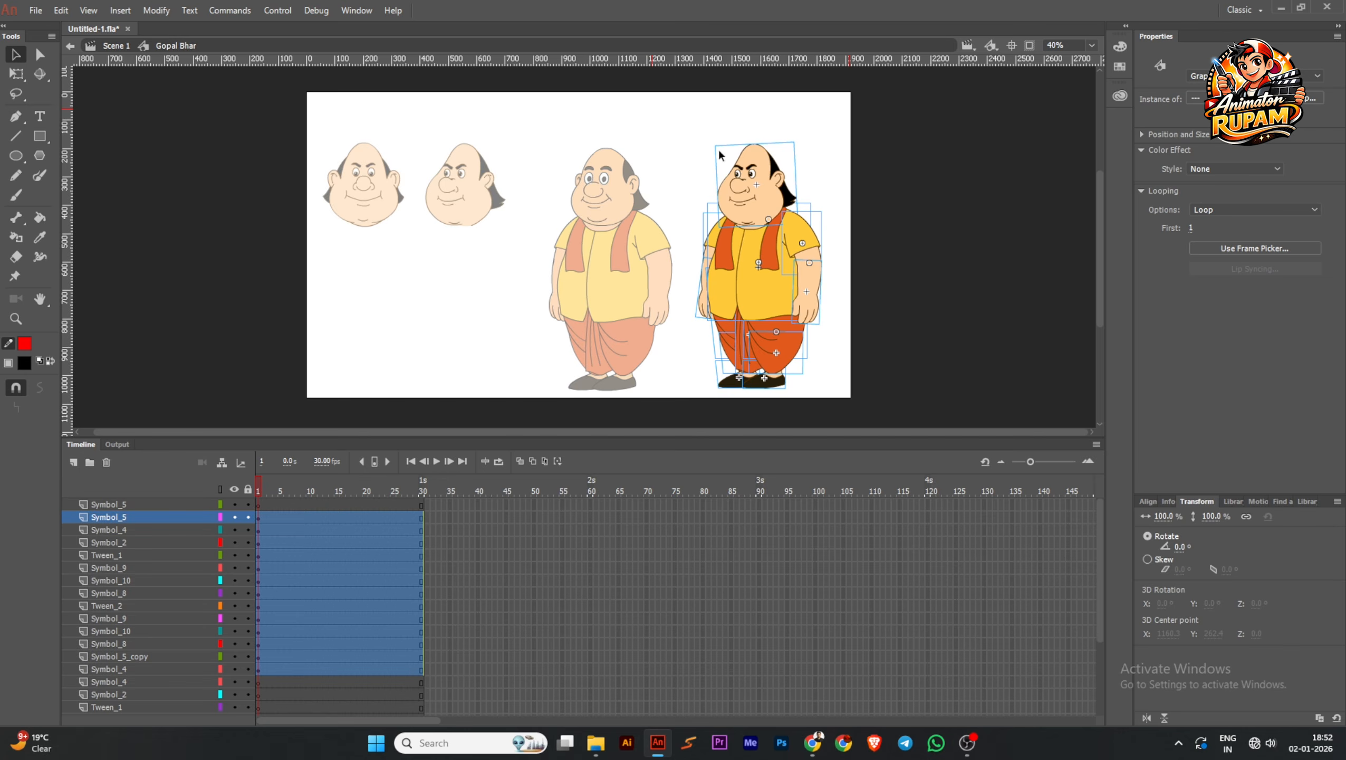
right_click(300, 545)
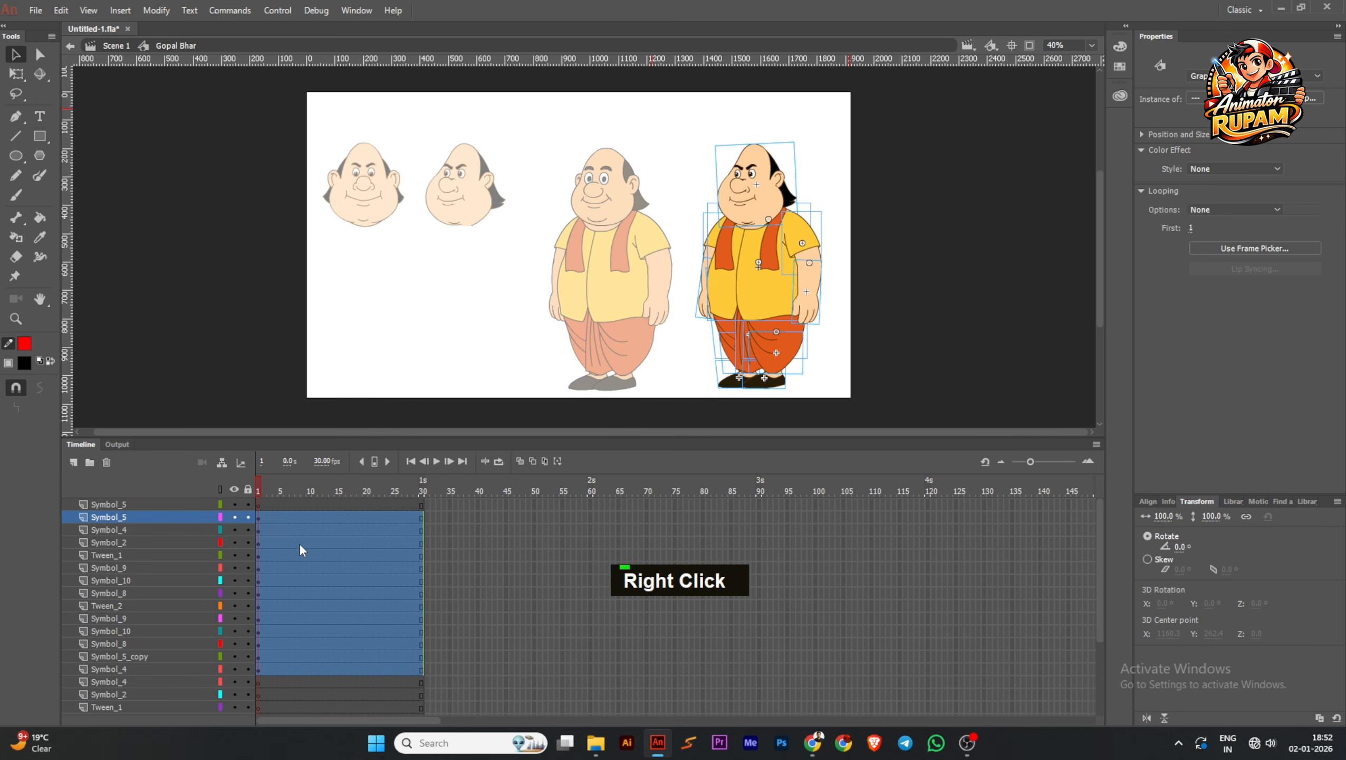
click(379, 170)
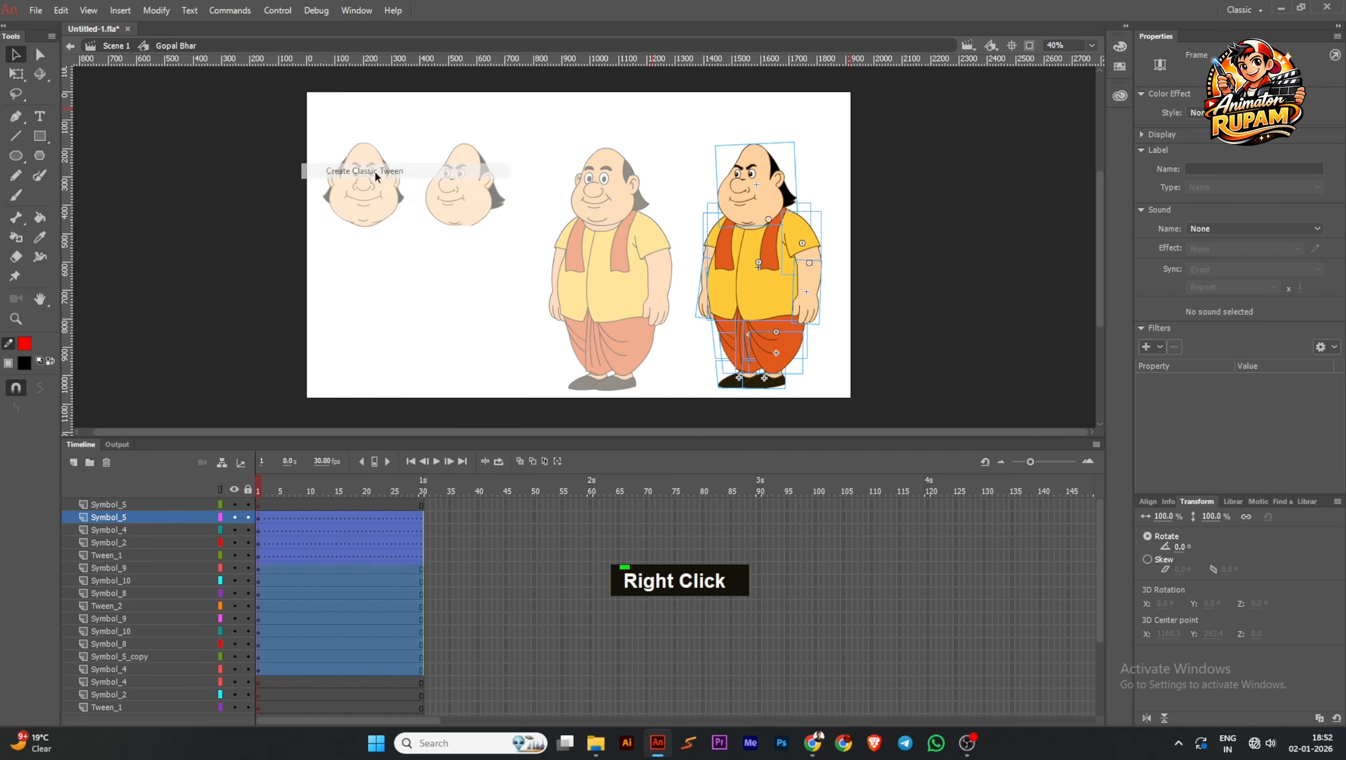
right_click(361, 521)
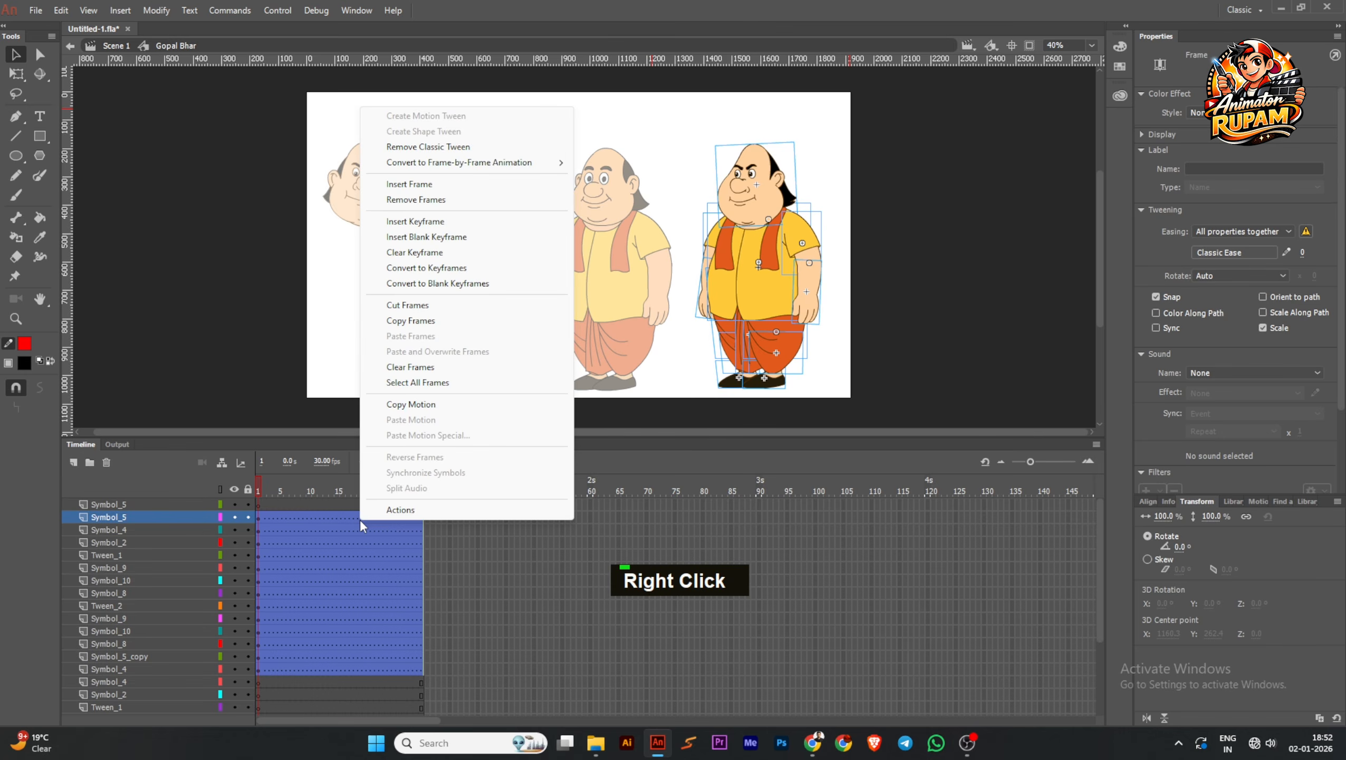
click(453, 153)
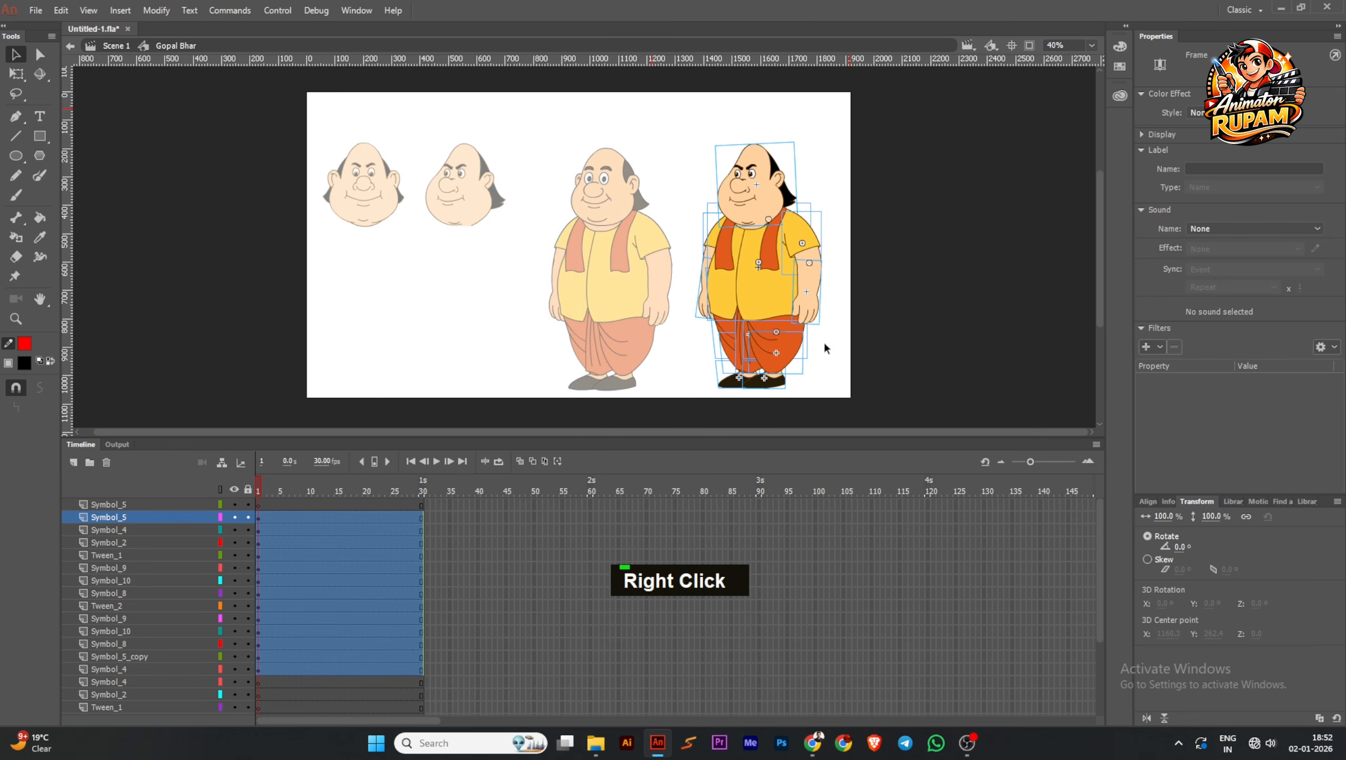
click(827, 352)
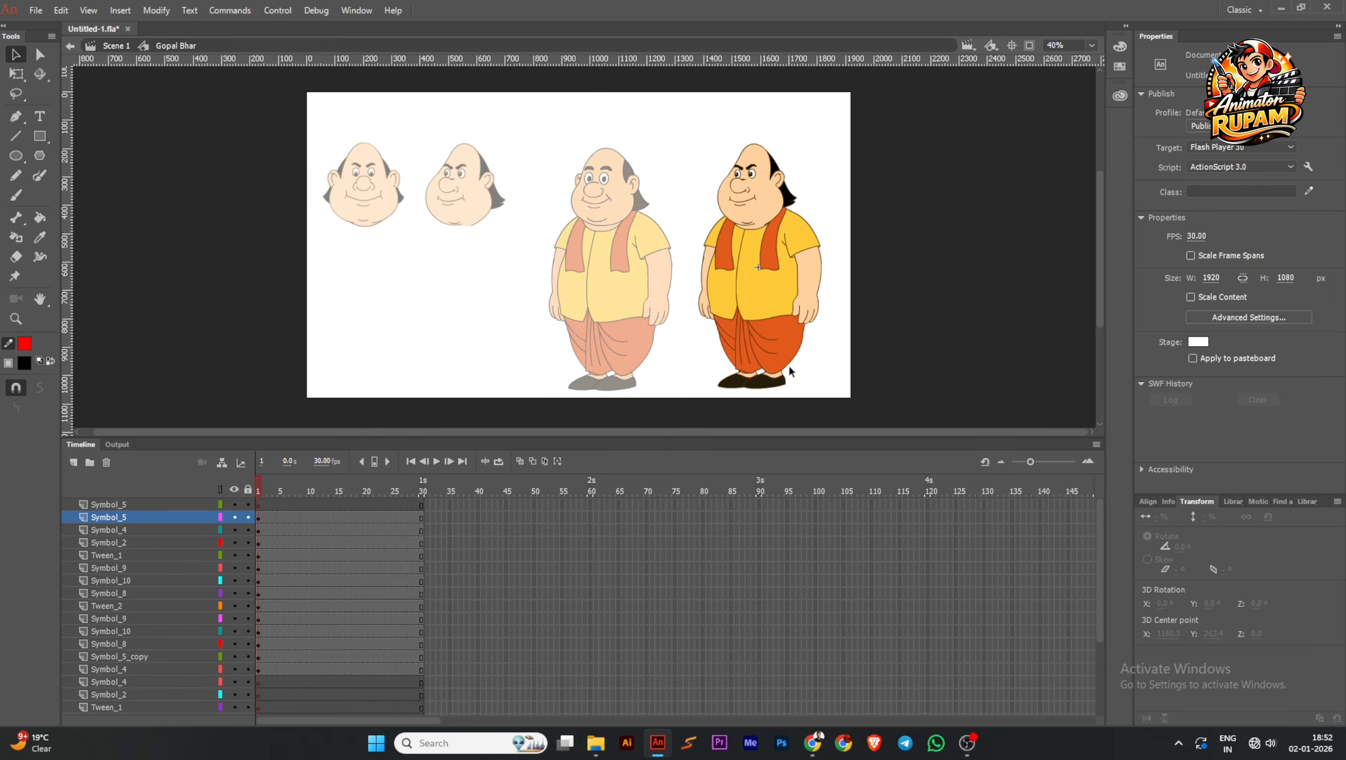
scroll(781, 373, up, 1)
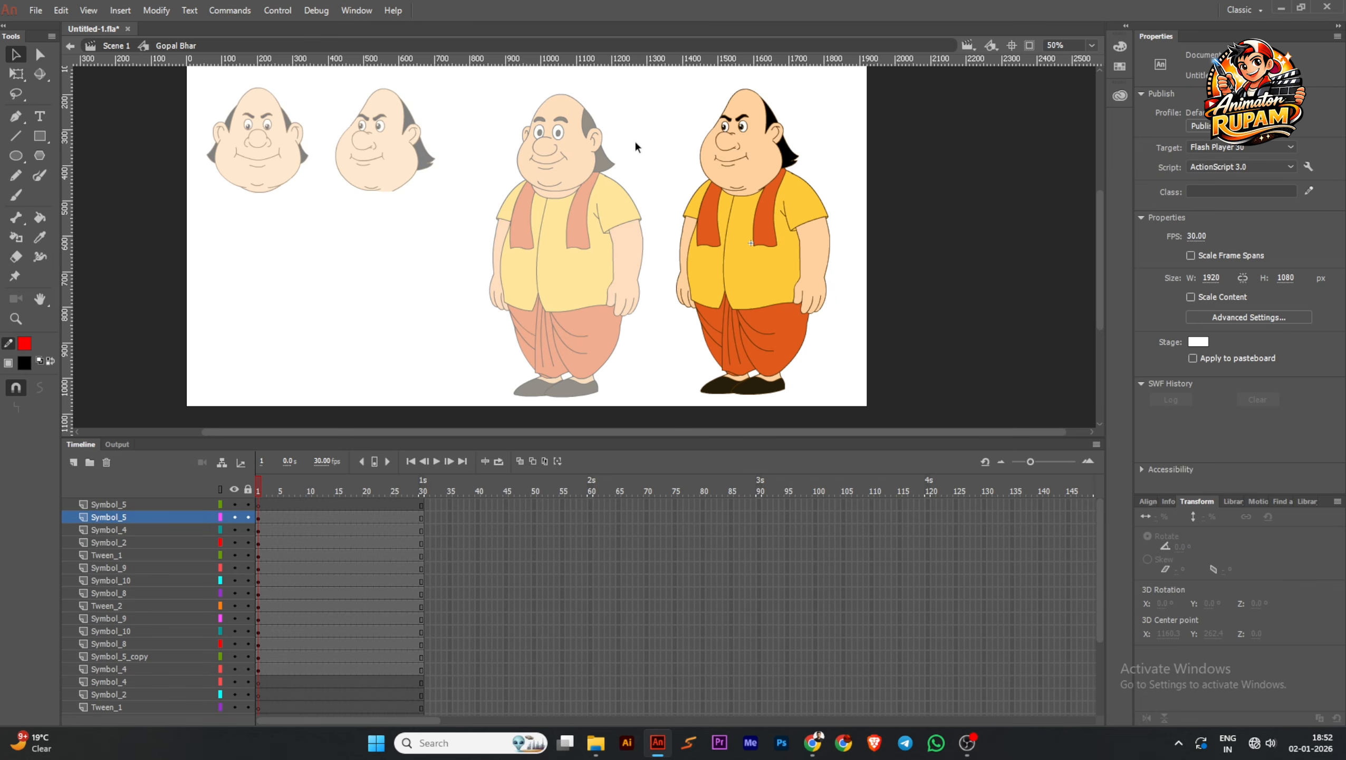
double_click(784, 361)
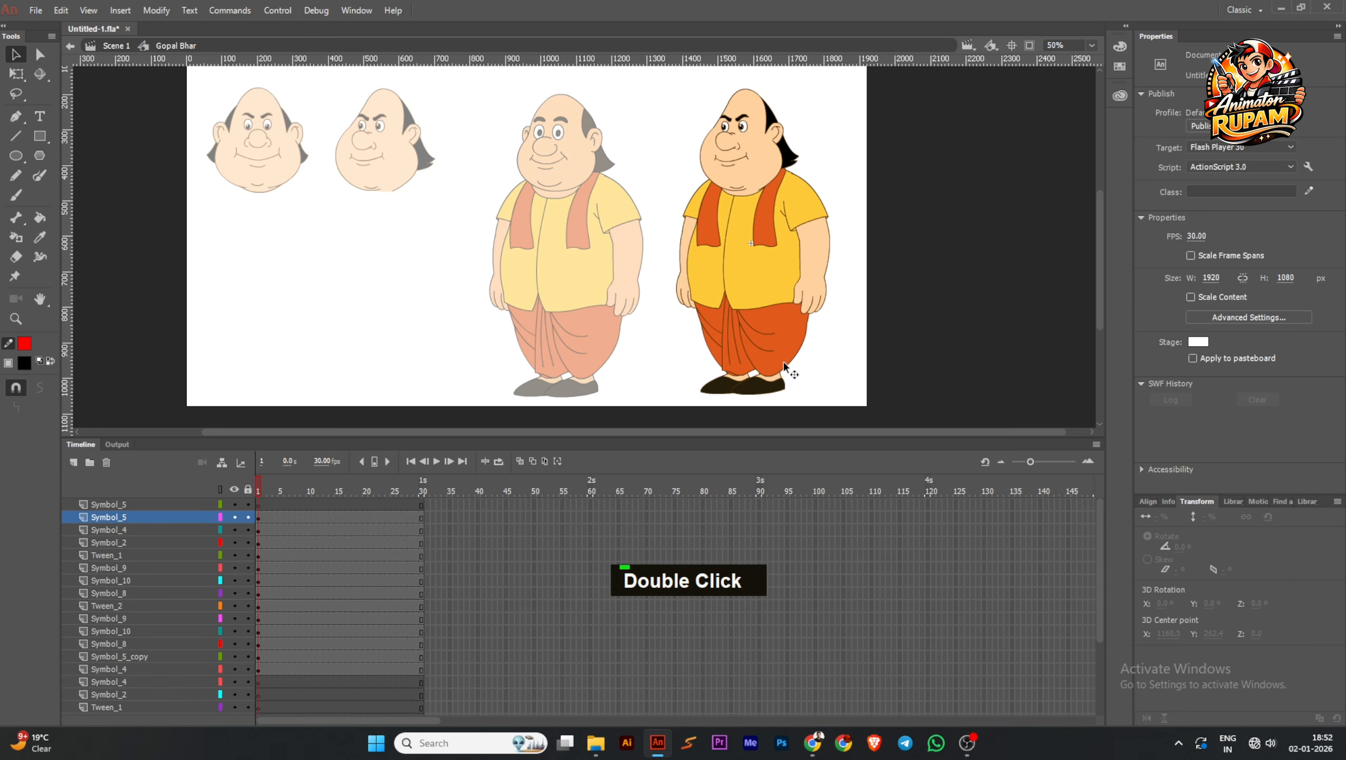
click(812, 289)
click(792, 204)
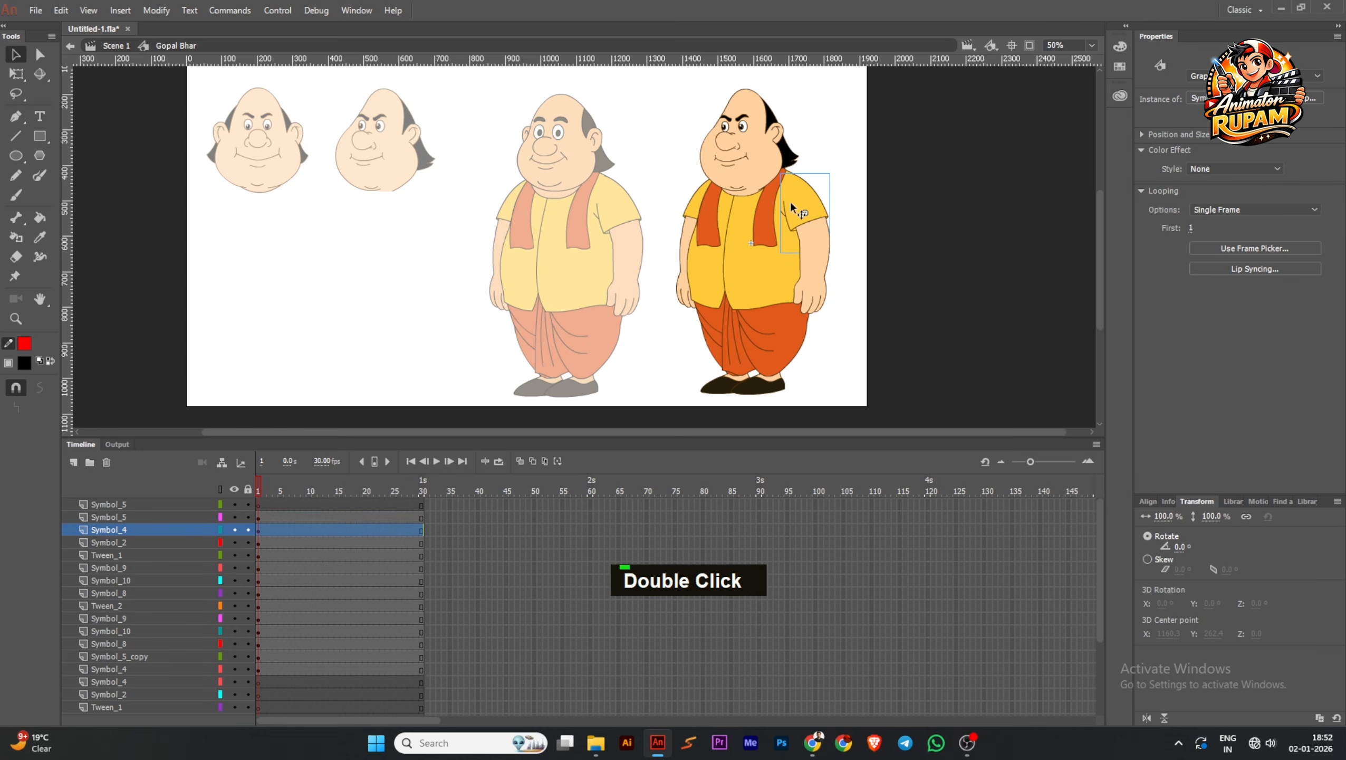
click(906, 296)
Delete the empty leftover layers above and below the newly distributed body-part layers
scroll(147, 510, down, 3)
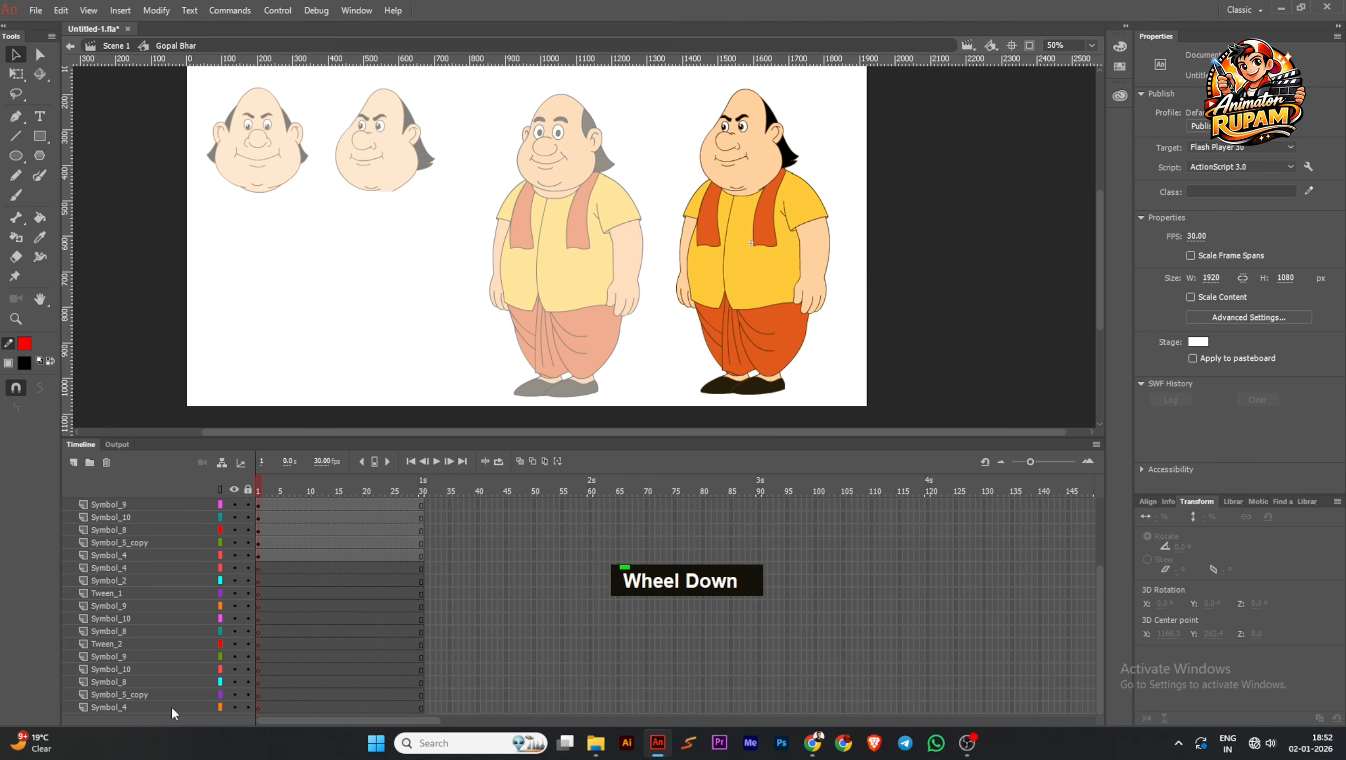
click(172, 708)
click(107, 463)
click(108, 463)
click(107, 463)
click(107, 463)
click(107, 463)
click(107, 463)
click(108, 463)
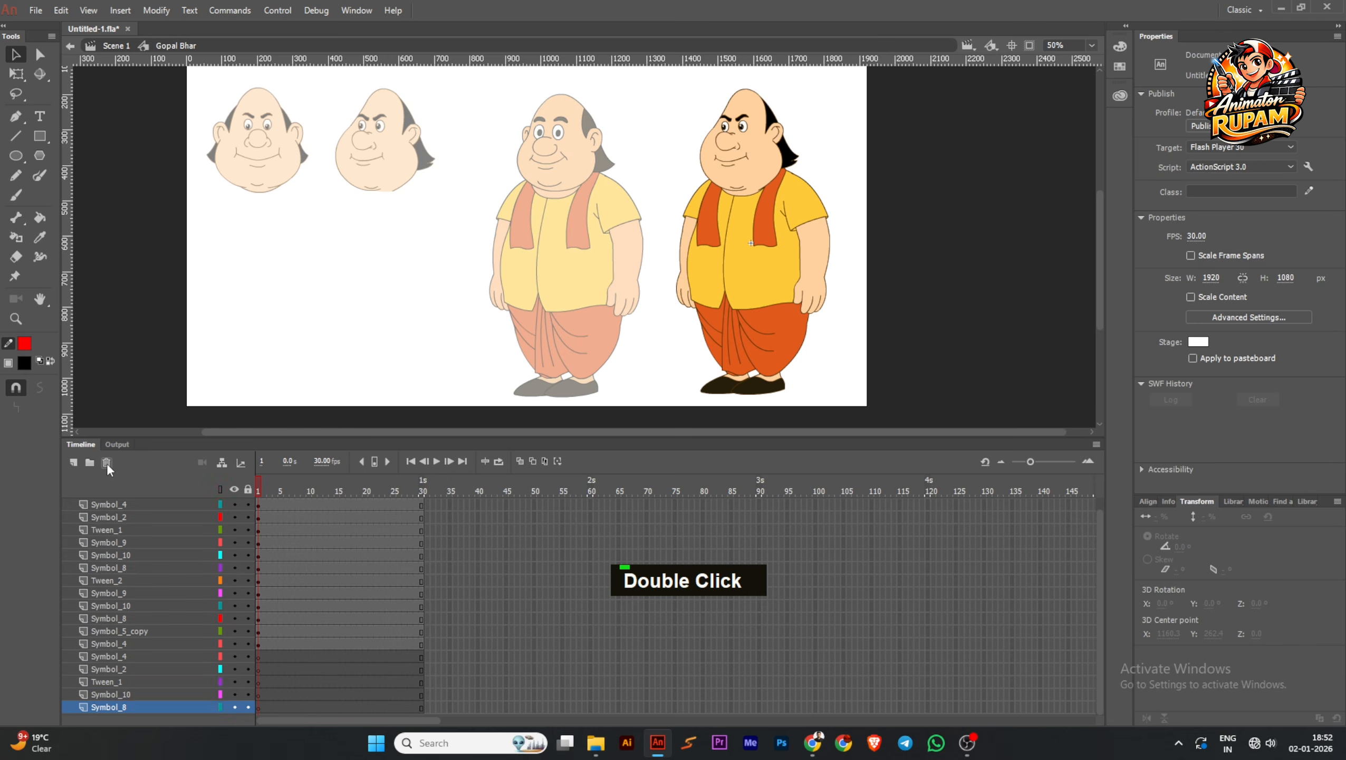
click(107, 464)
click(107, 463)
click(107, 463)
click(107, 463)
click(107, 463)
Select all of the character's body parts and set their looping option to Single Frame
ctrl+scroll(667, 234, down, 2)
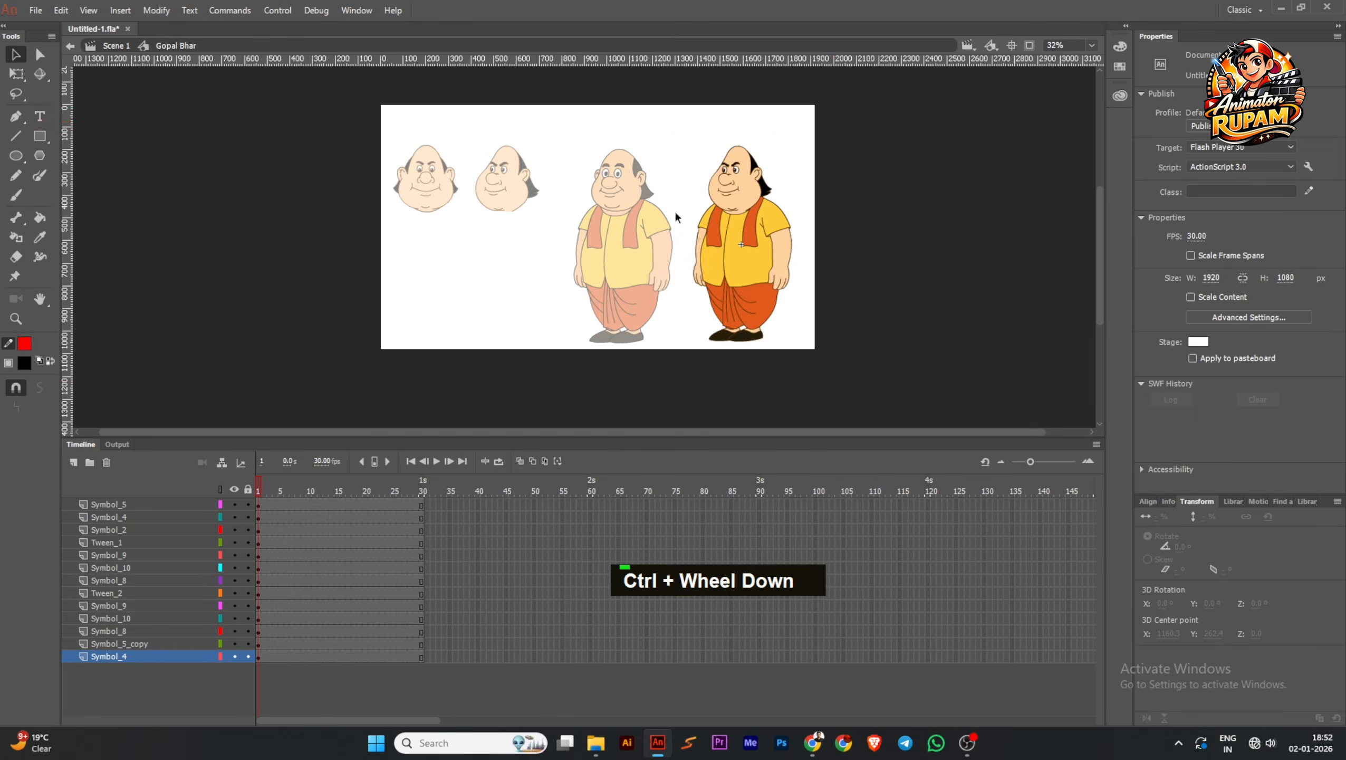
drag(648, 120, 840, 393)
ctrl+scroll(754, 236, up, 1)
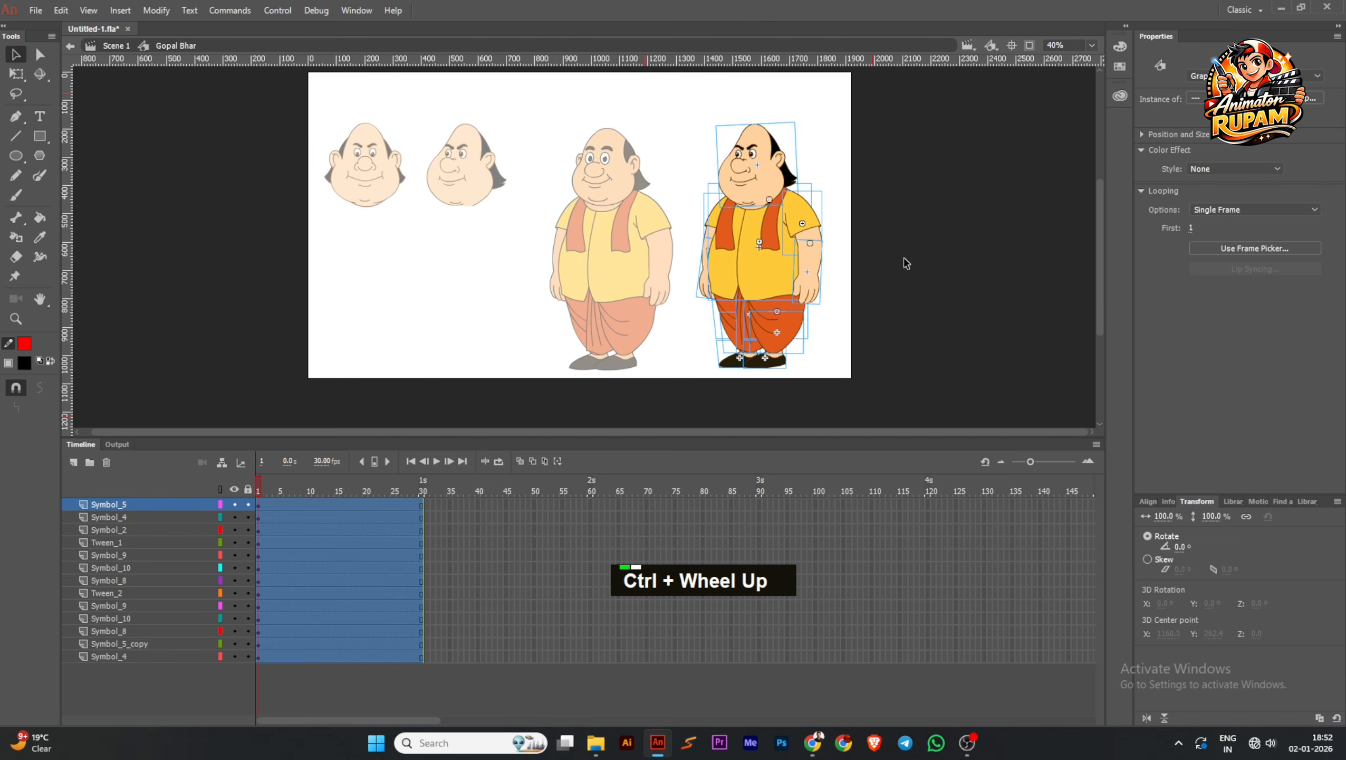
click(1242, 211)
click(1231, 255)
Rotate the character's far arm slightly toward the body with Free Transform
double_click(700, 288)
ctrl+scroll(701, 298, up, 2)
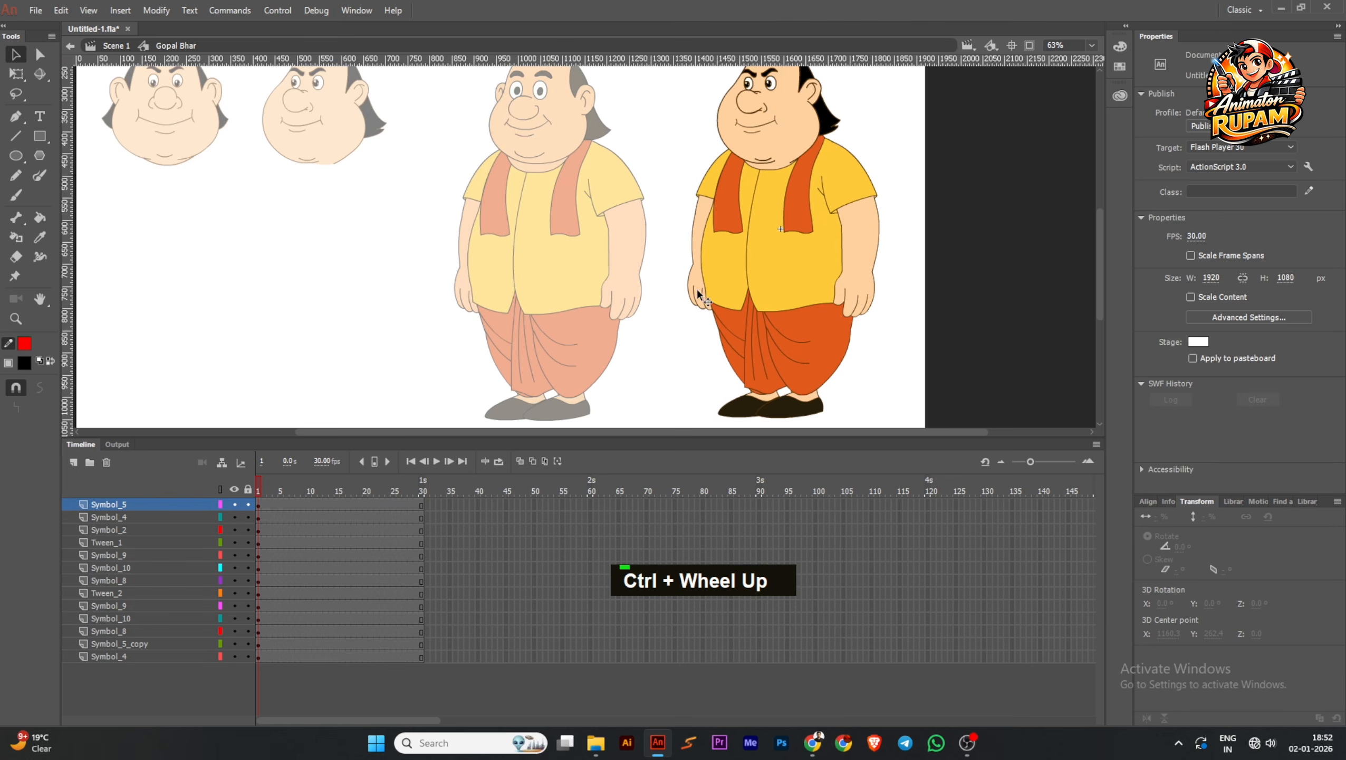
click(16, 74)
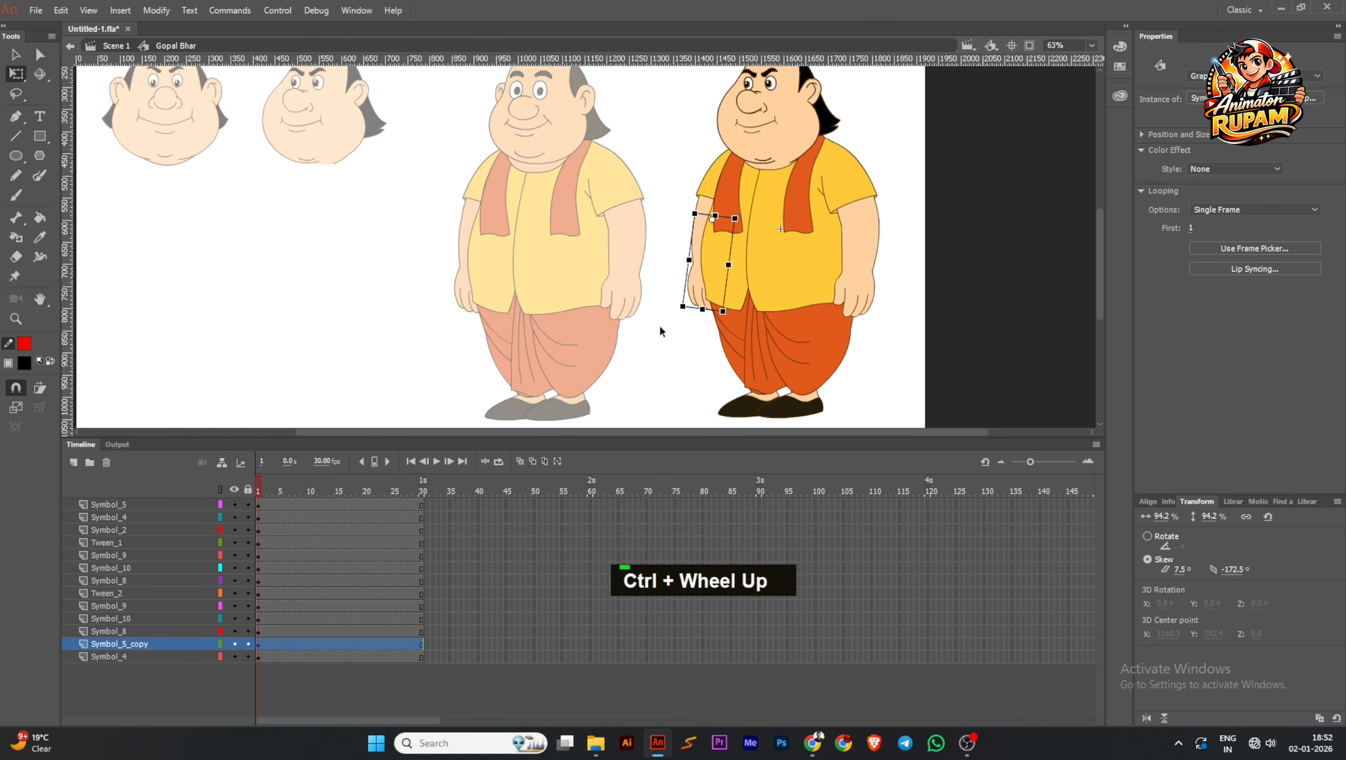
mouse_move(685, 318)
mouse_down()
mouse_move(706, 324)
mouse_move(691, 329)
mouse_up()
click(685, 345)
middle_click(744, 339)
Try moving the character's near upper leg away from the body and undo the move
ctrl+scroll(743, 340, down, 1)
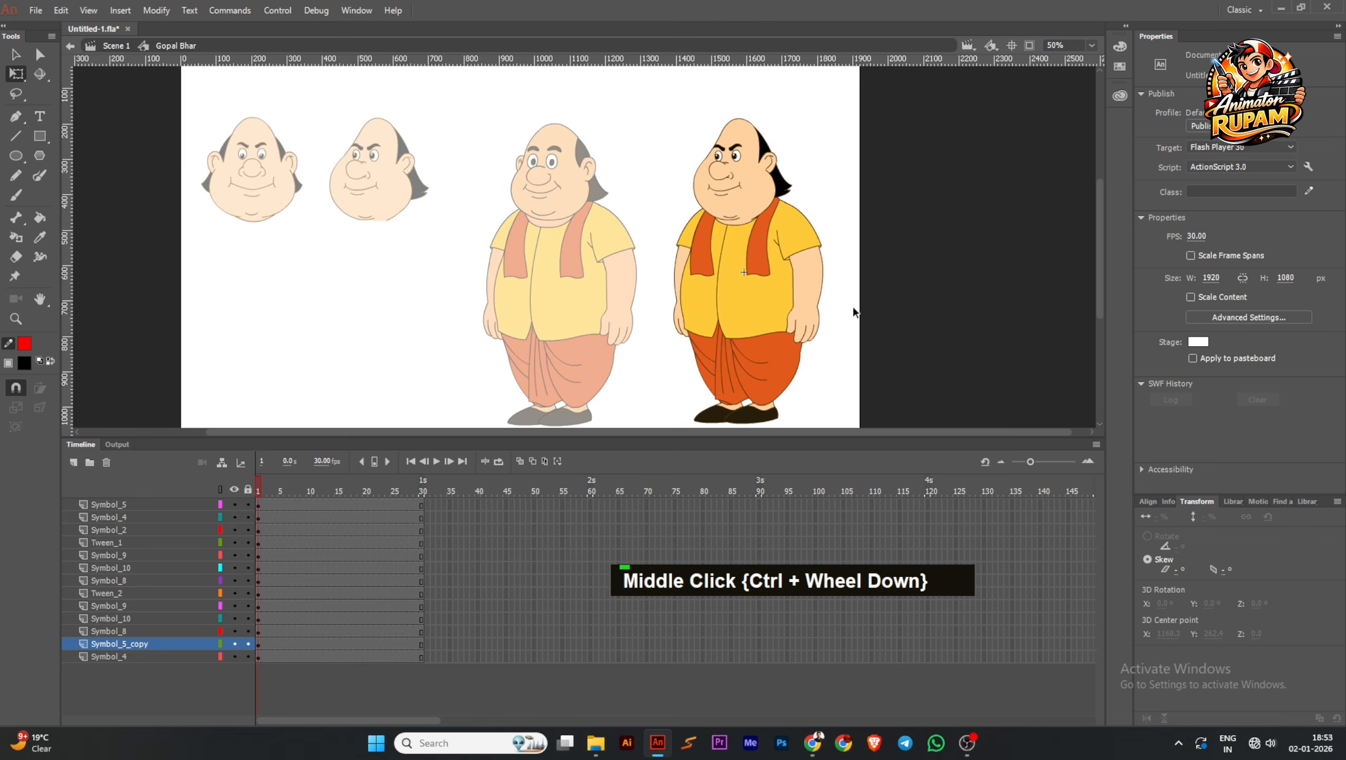
ctrl+scroll(824, 306, down, 1)
click(787, 374)
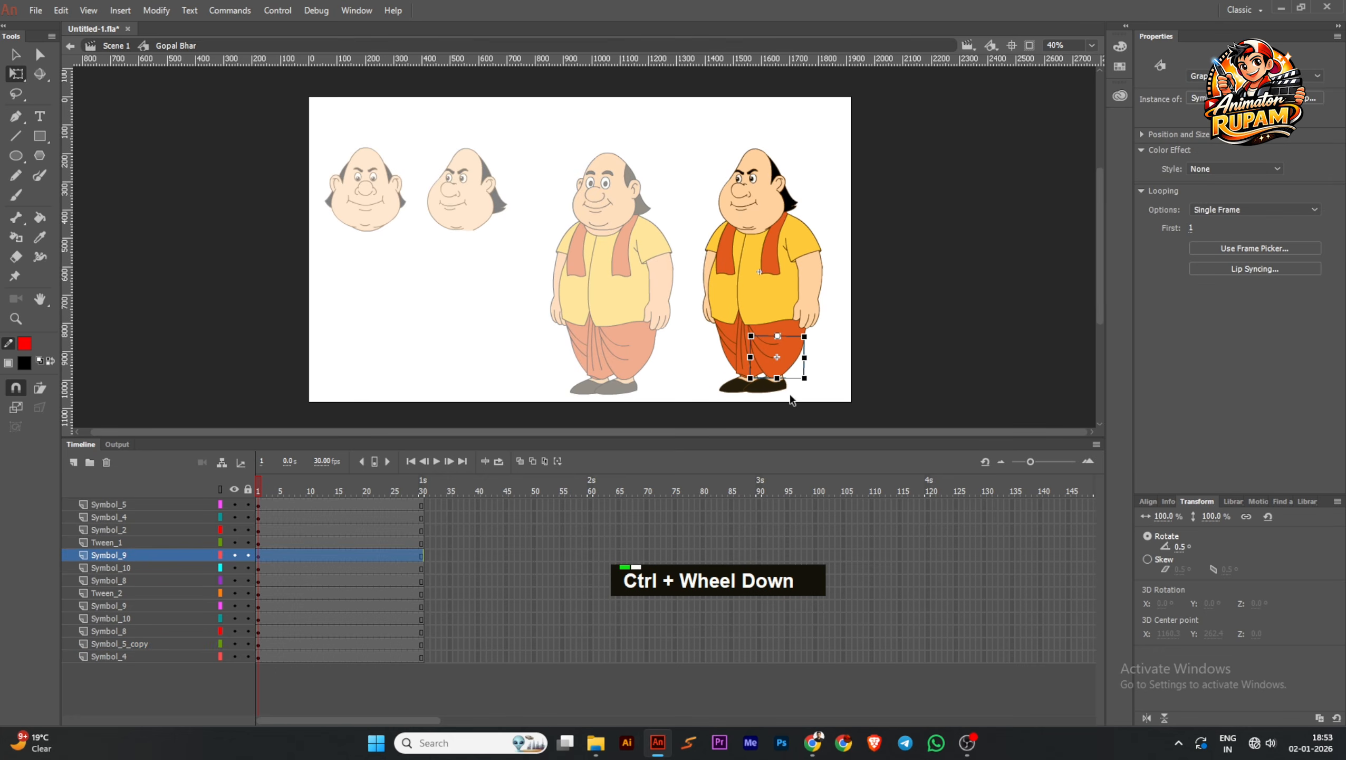
drag(805, 382, 936, 351)
key(ctrl+z)
click(849, 379)
Save the document
ctrl+scroll(784, 384, up, 2)
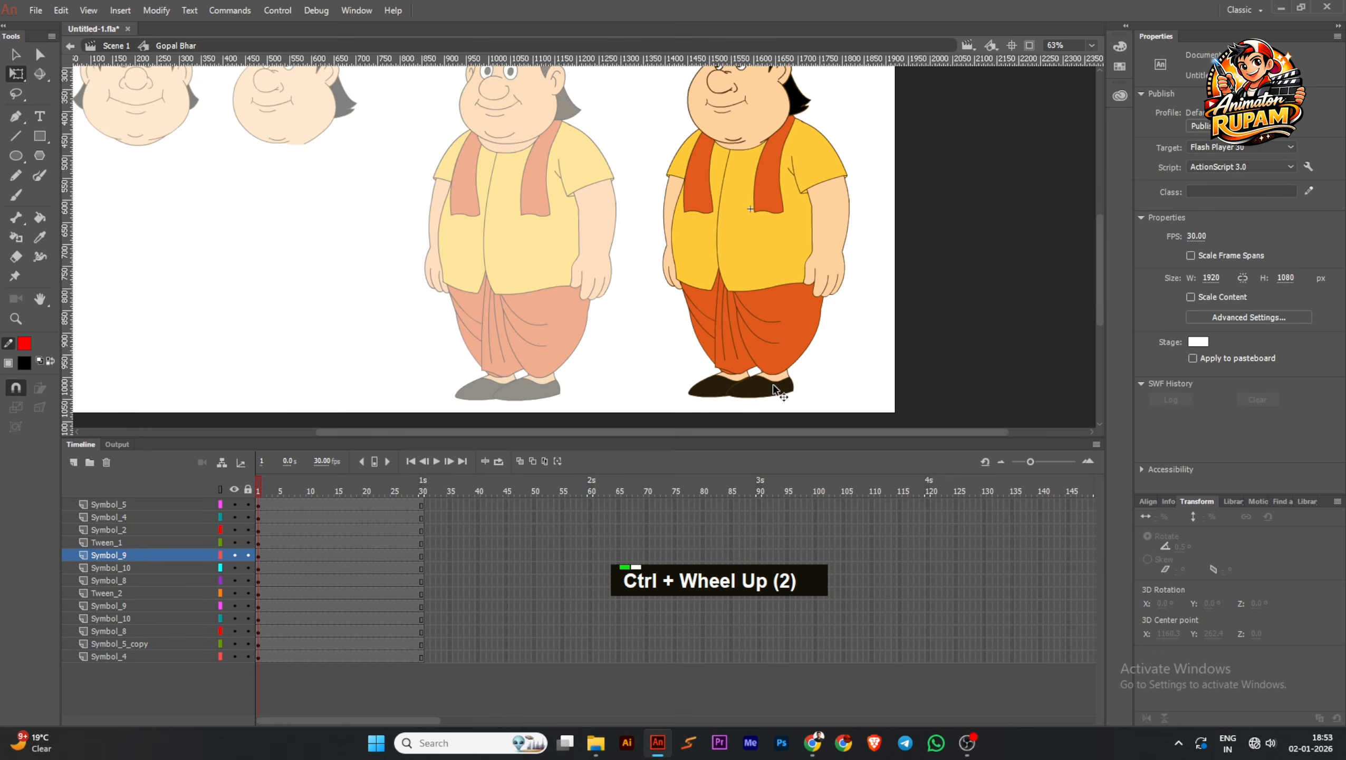
ctrl+scroll(792, 356, down, 2)
middle_click(794, 351)
ctrl+scroll(794, 183, up, 2)
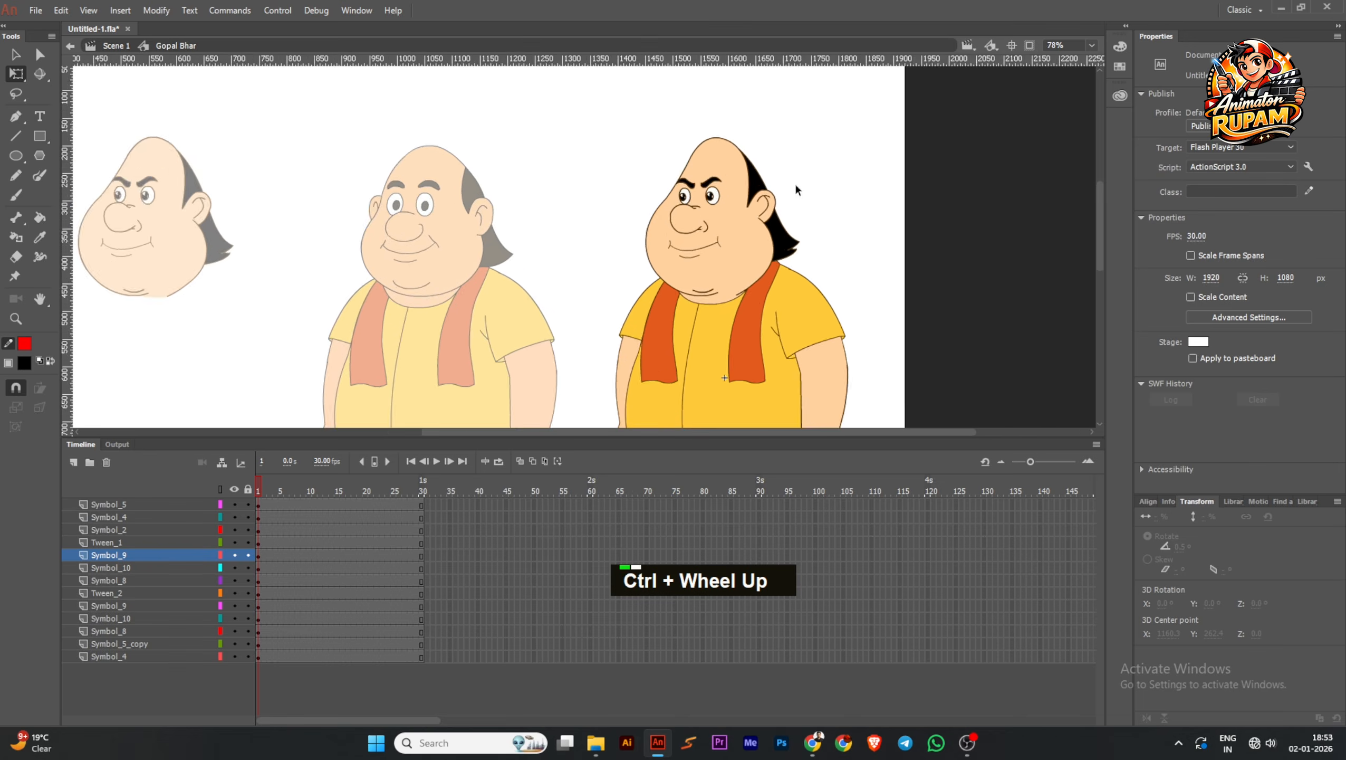
ctrl+scroll(830, 207, down, 3)
key(ctrl+s)
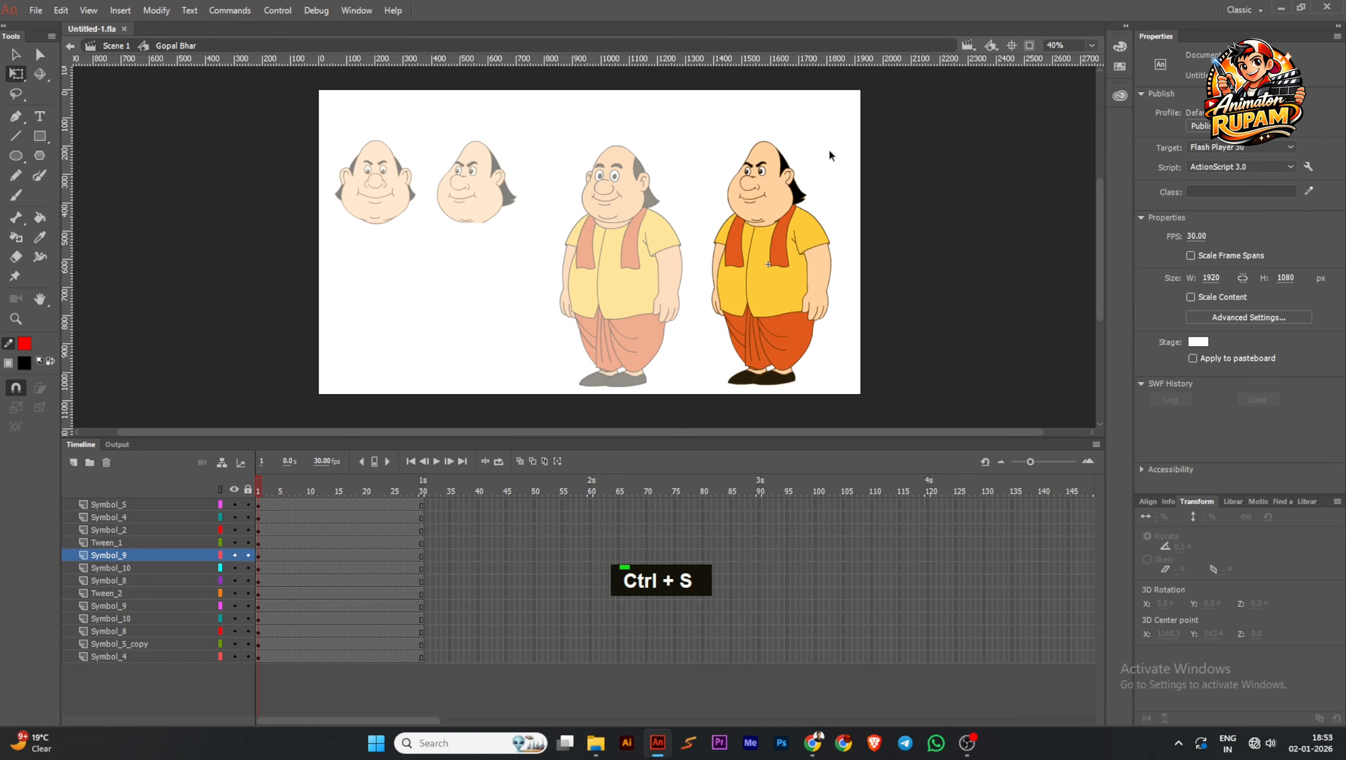
Exit to the main scene and reopen the Gopal Bhar symbol for editing
double_click(827, 148)
double_click(790, 197)
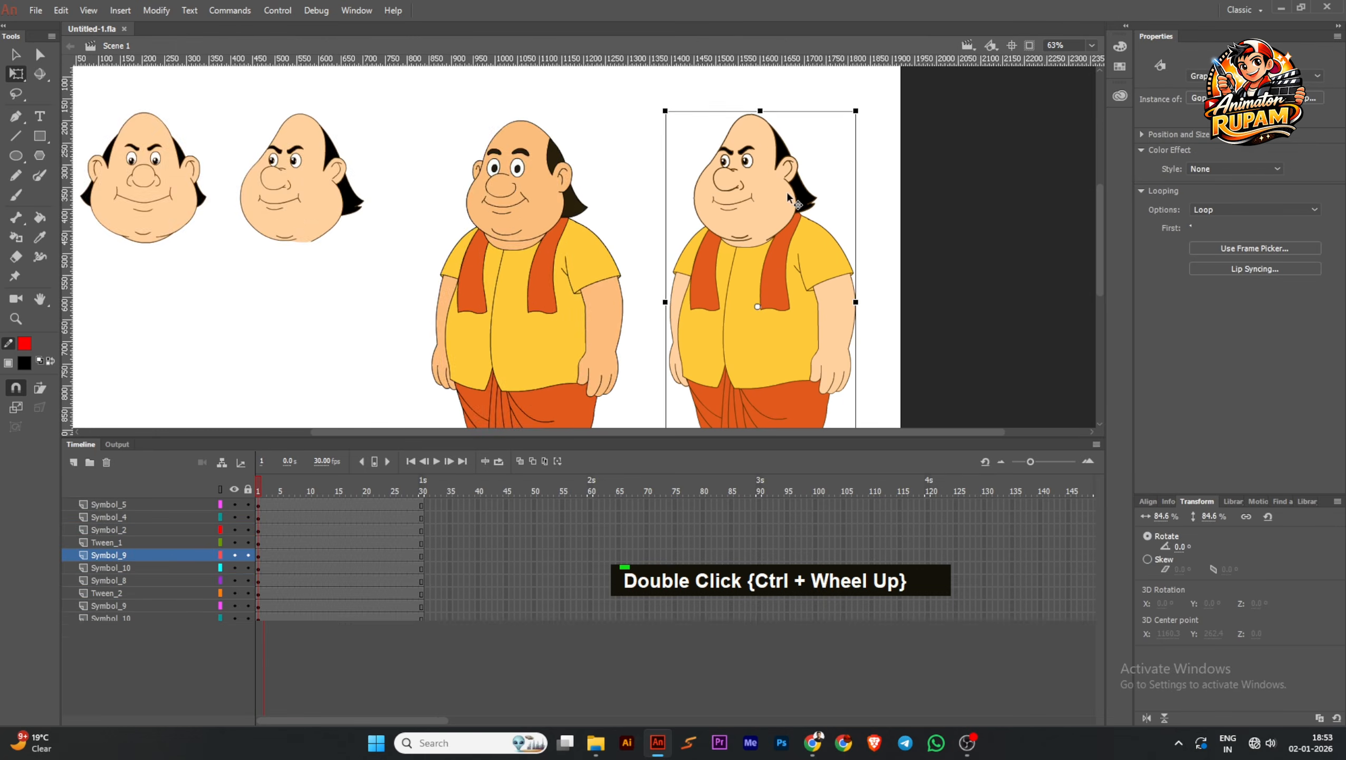
ctrl+scroll(787, 205, up, 2)
middle_click(793, 205)
Reposition the head's transformation point at the neck just under the chin and test the head's rotation
drag(850, 215, 811, 264)
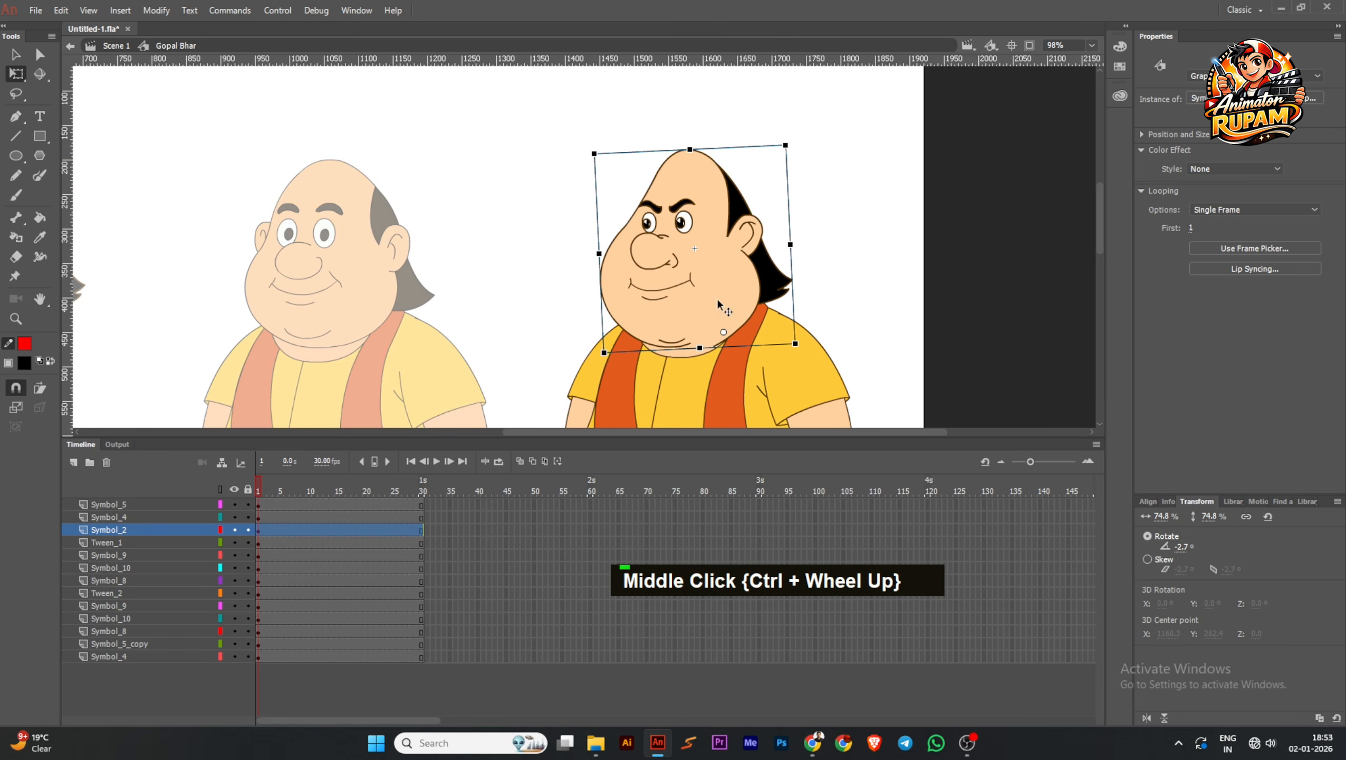
mouse_move(803, 151)
mouse_down()
mouse_move(819, 155)
mouse_move(775, 144)
mouse_move(811, 154)
mouse_up()
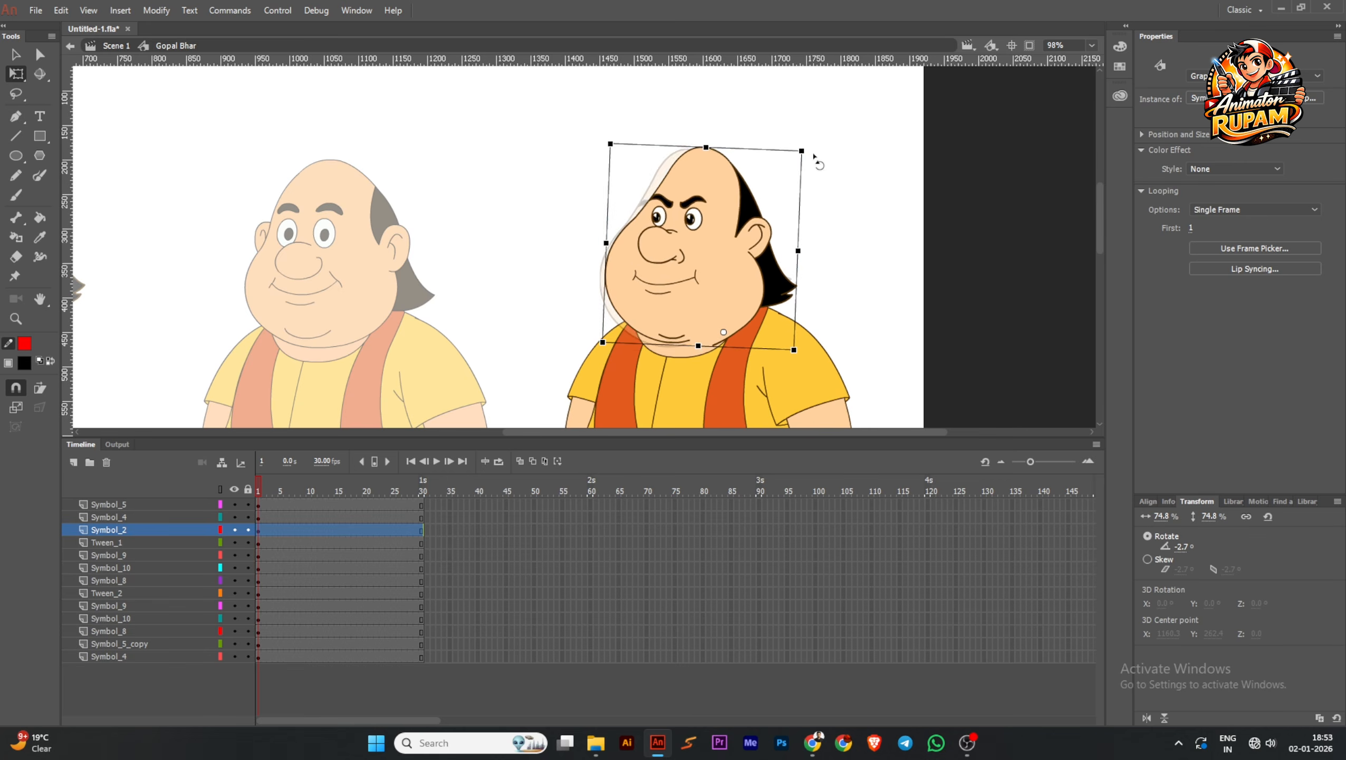
key(ctrl+z)
scroll(721, 342, up, 4)
drag(728, 318, 706, 350)
scroll(724, 334, up, 5)
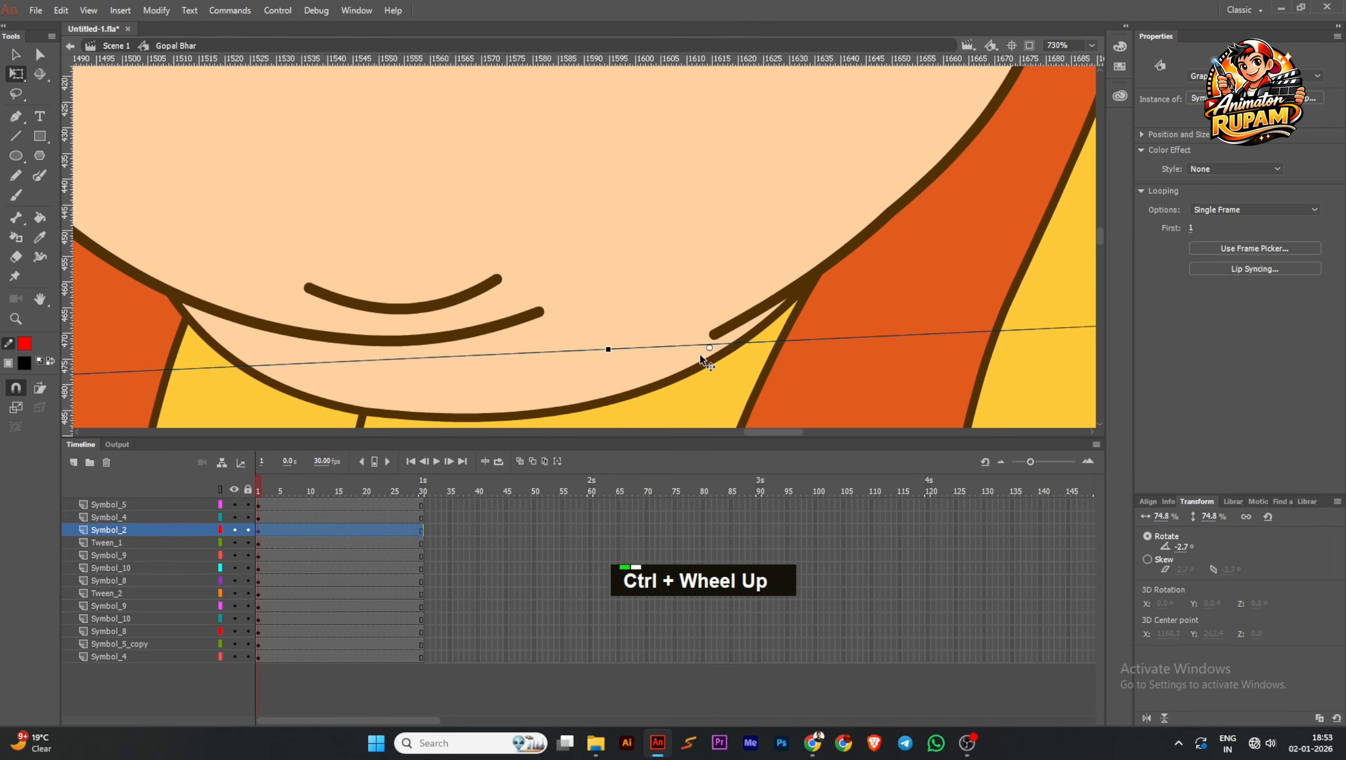
scroll(713, 332, down, 9)
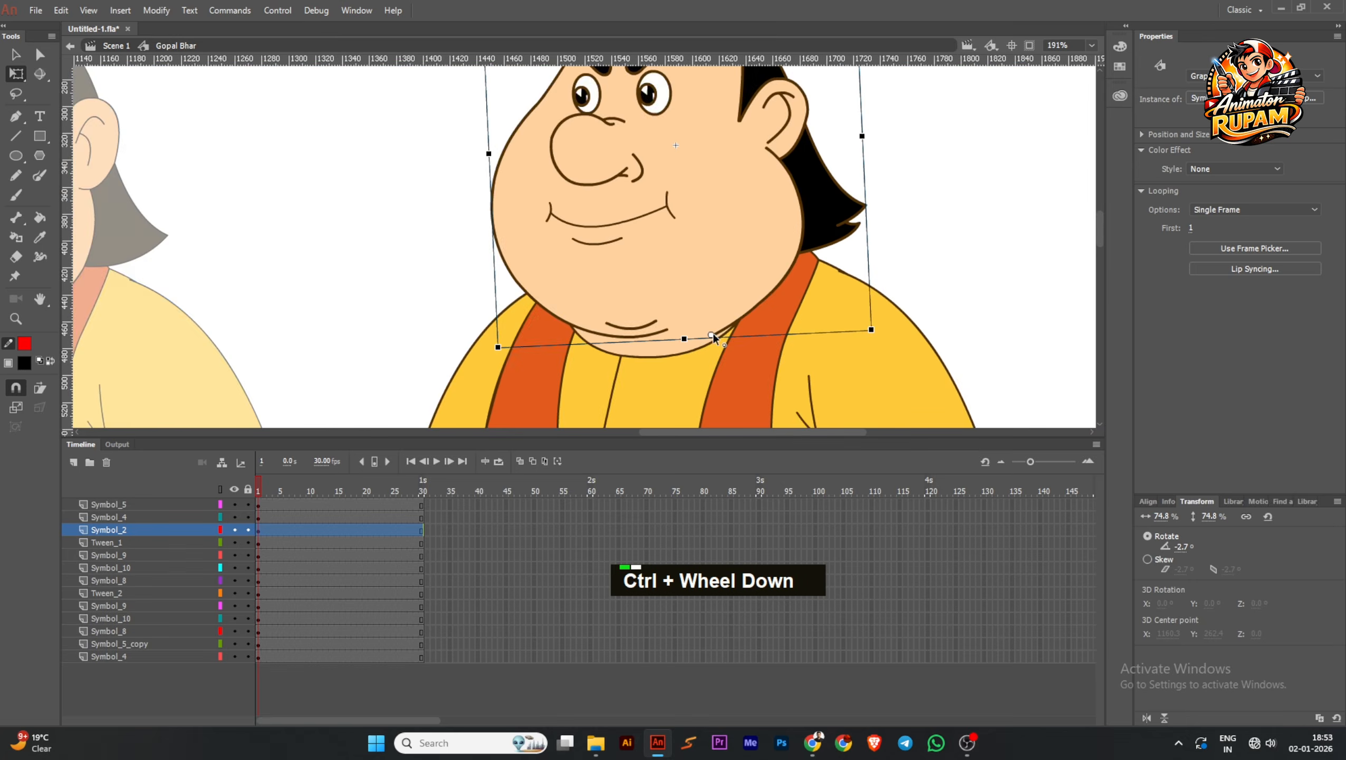
mouse_move(766, 150)
mouse_down()
mouse_move(802, 150)
mouse_move(775, 145)
mouse_up()
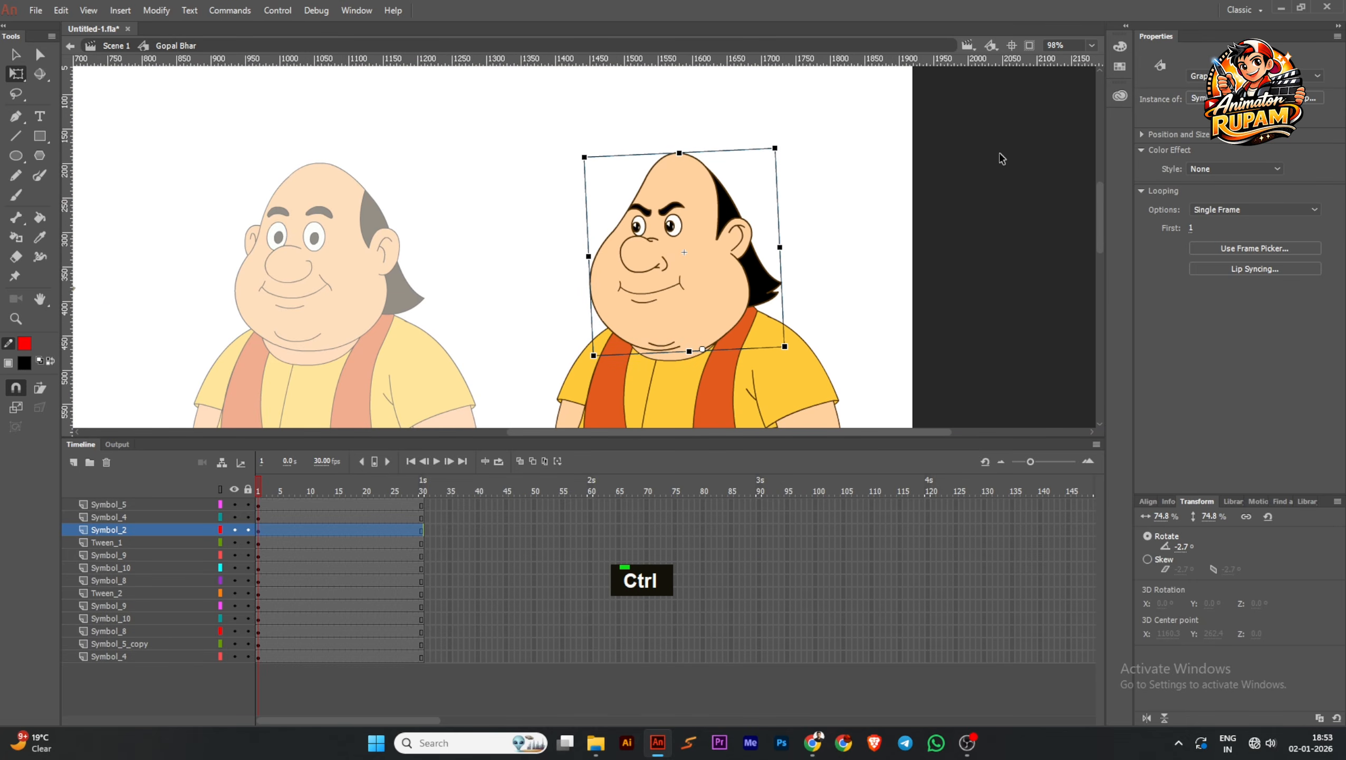
Open the head symbol for editing, test-move the head base and undo each move
double_click(720, 297)
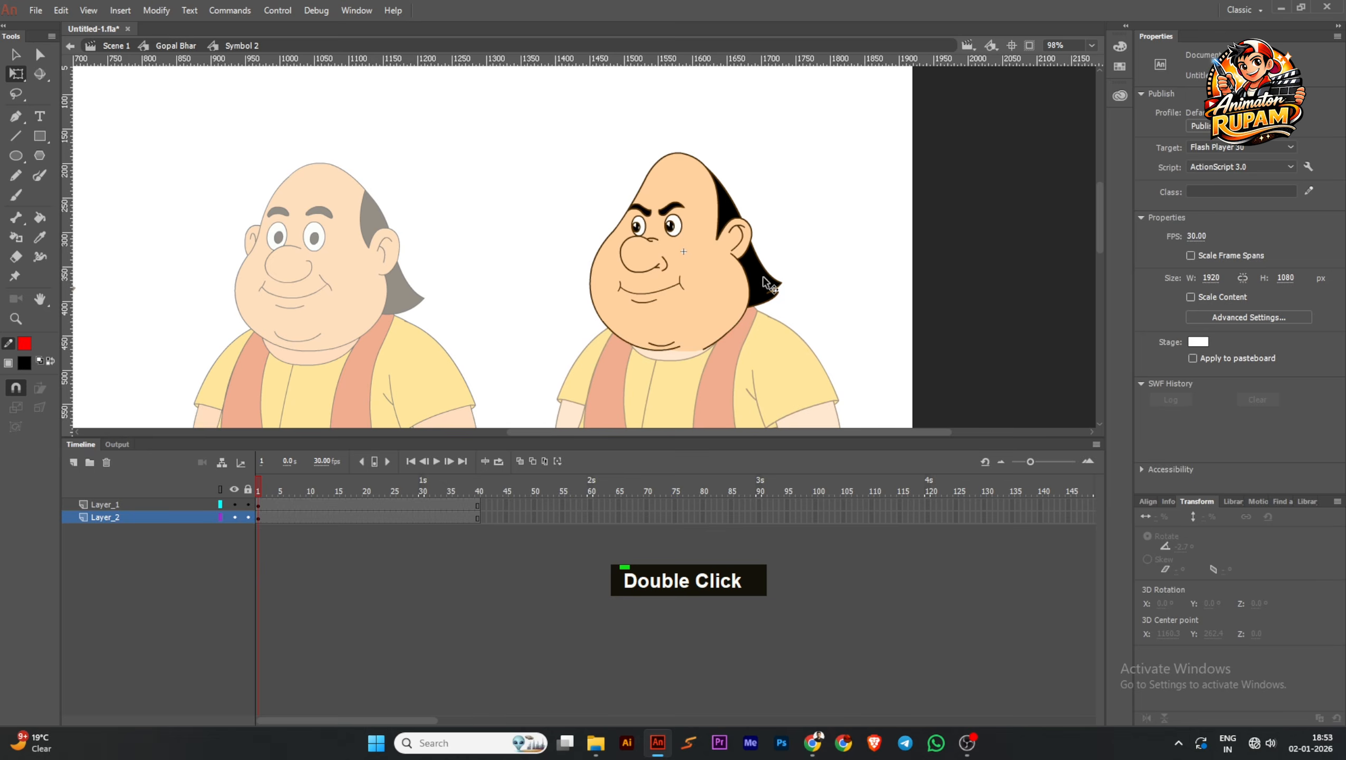
ctrl+scroll(721, 297, down, 2)
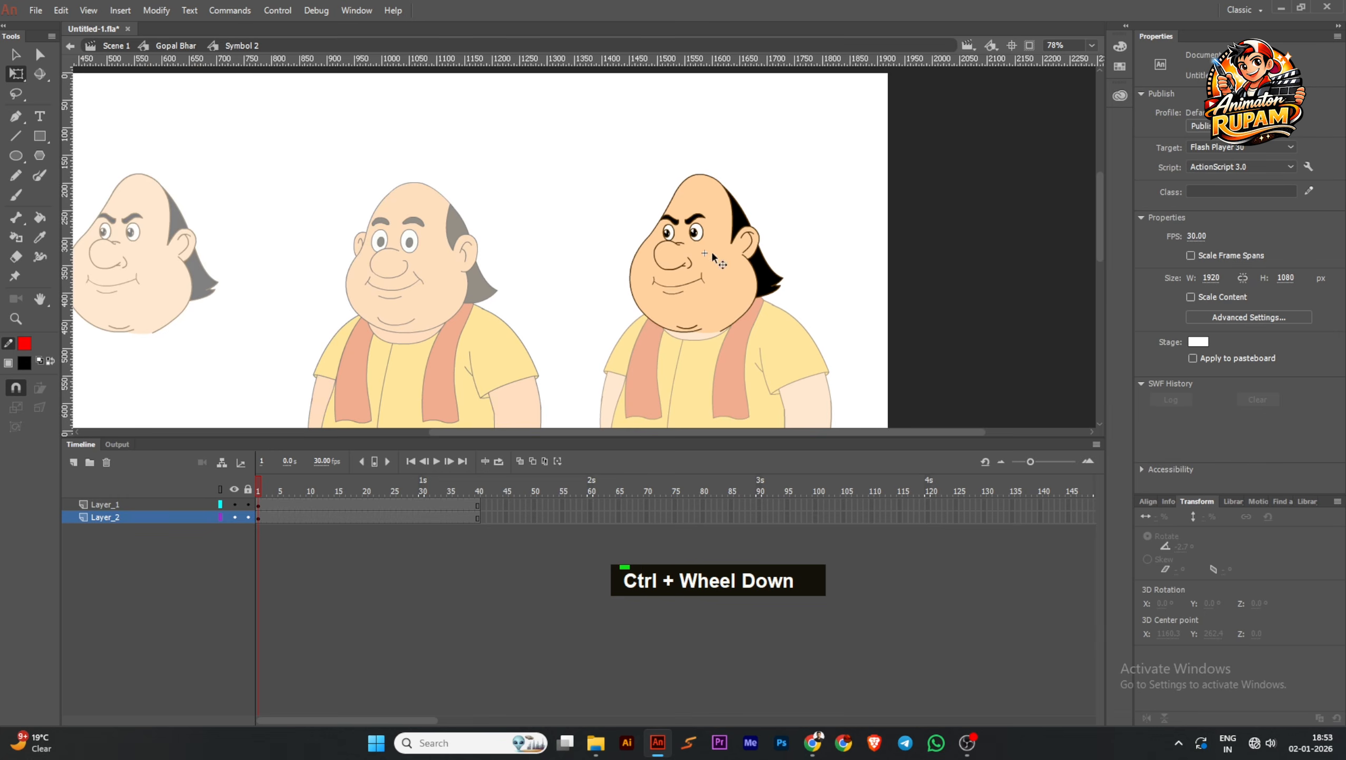
ctrl+scroll(748, 298, up, 4)
click(787, 297)
drag(787, 297, 1010, 251)
key(ctrl+z)
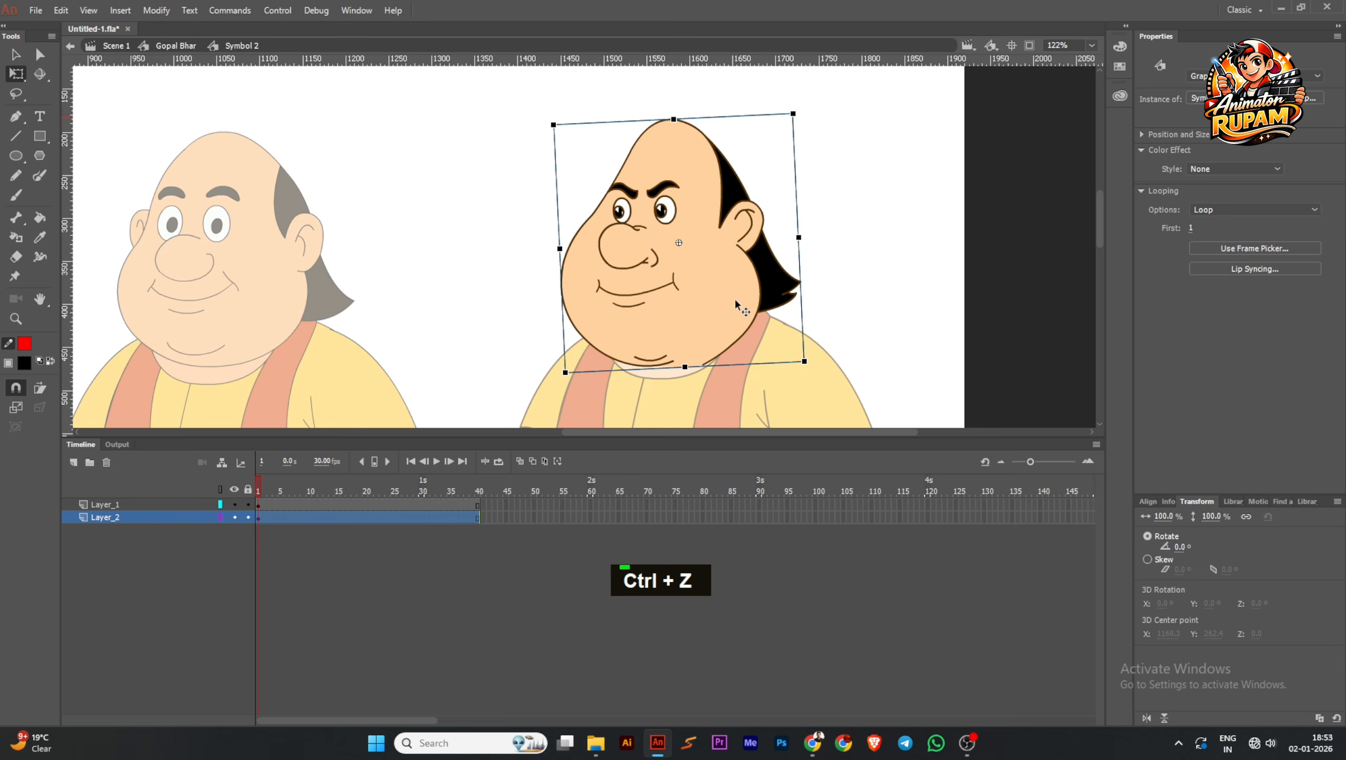
drag(736, 301, 835, 310)
key(ctrl+z)
ctrl+scroll(752, 323, down, 2)
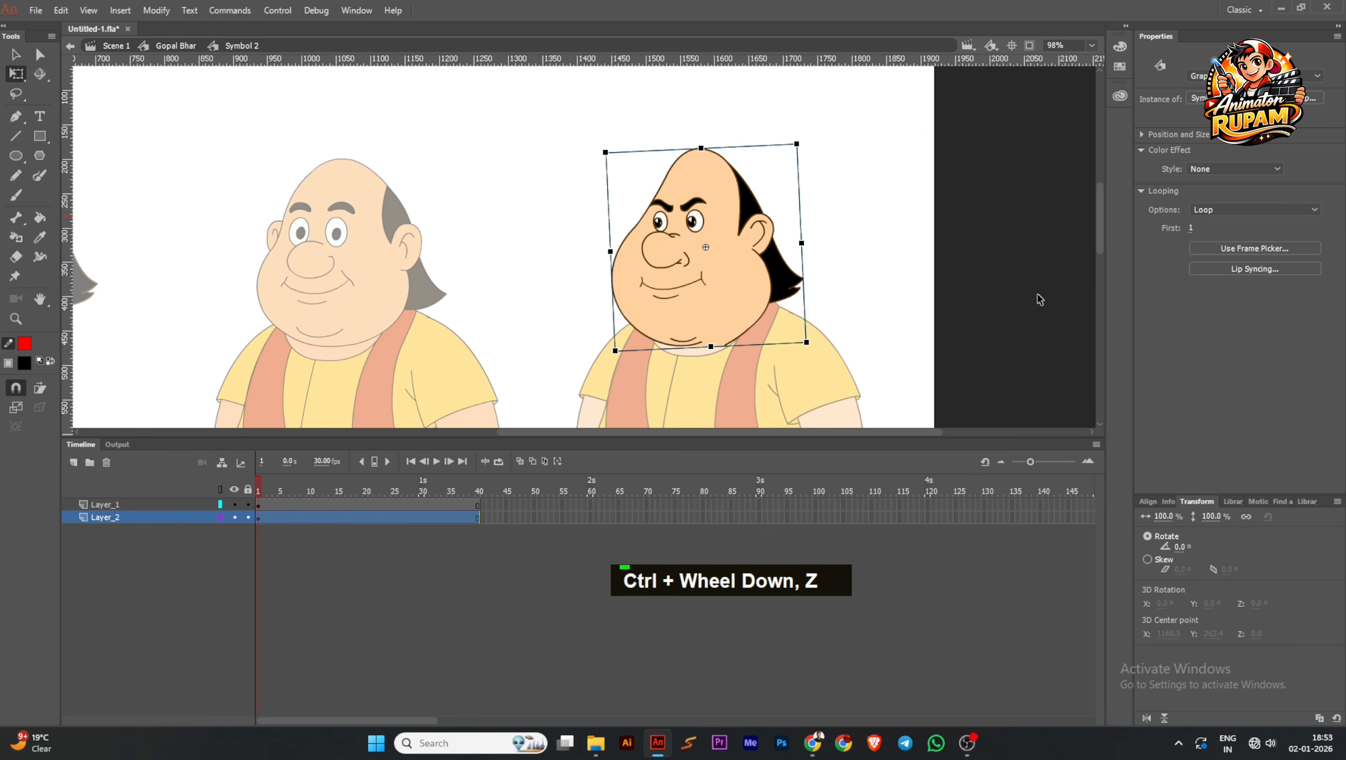
Check which head parts sit on which layer by toggling Layer_2 and selecting the mouth, nose, eyes and eyebrows
click(234, 517)
click(234, 517)
ctrl+scroll(686, 301, up, 1)
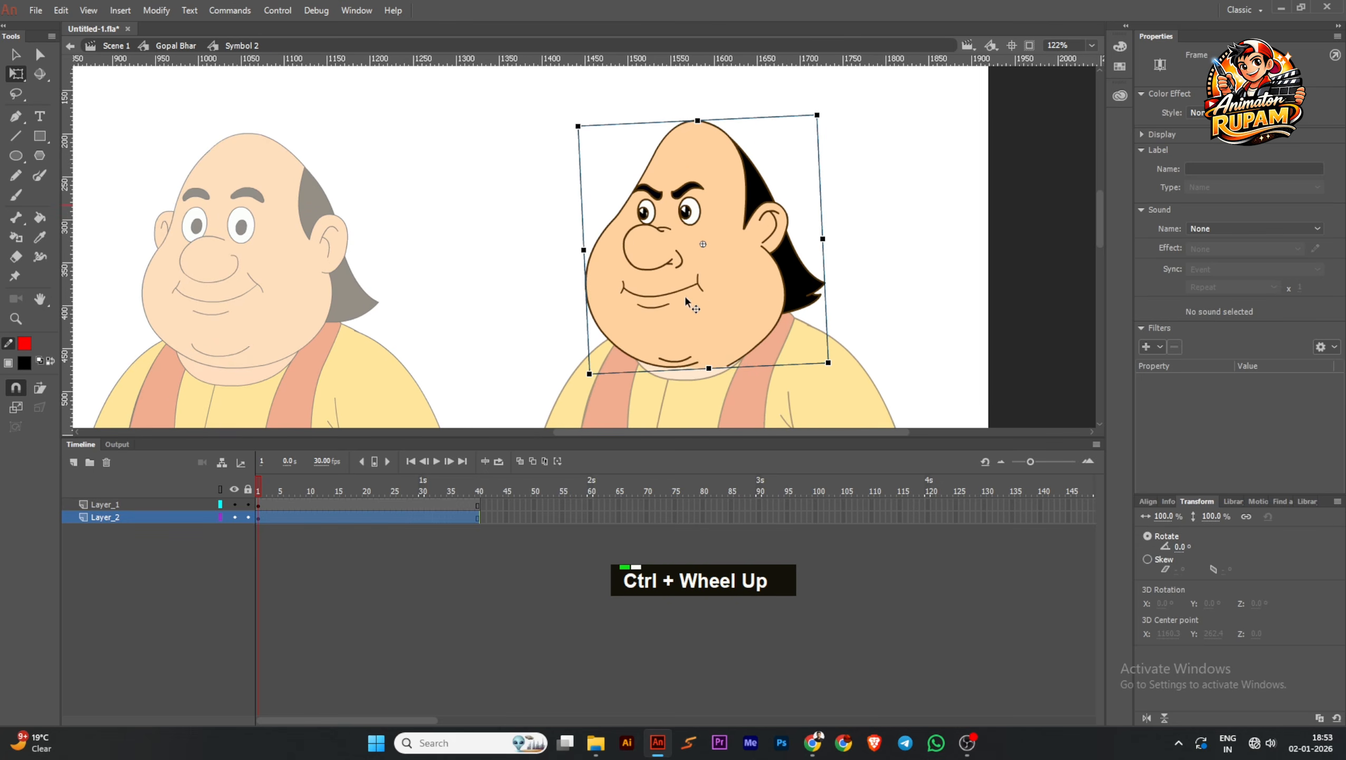
click(684, 286)
shift+click(668, 264)
shift+click(690, 213)
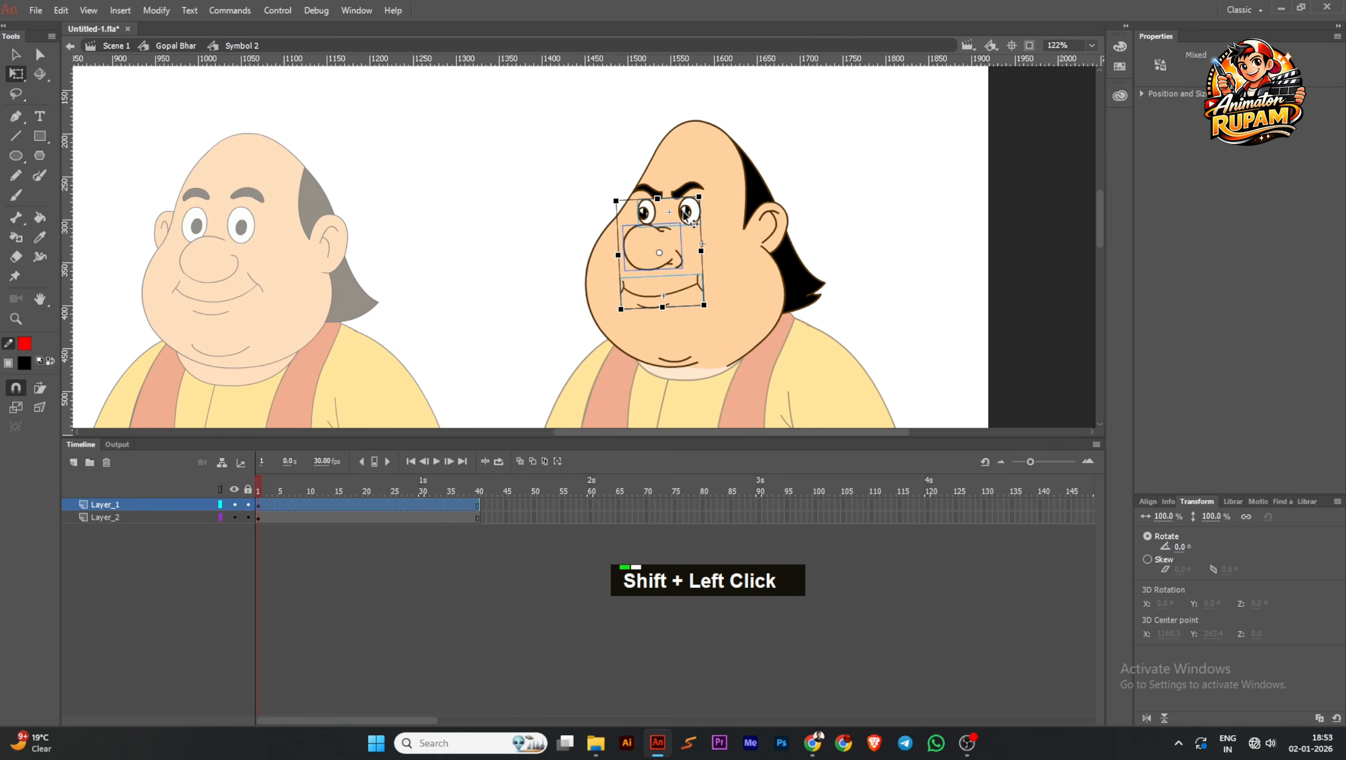
ctrl+scroll(661, 198, up, 1)
ctrl+scroll(658, 198, up, 1)
shift+click(691, 187)
shift+click(651, 191)
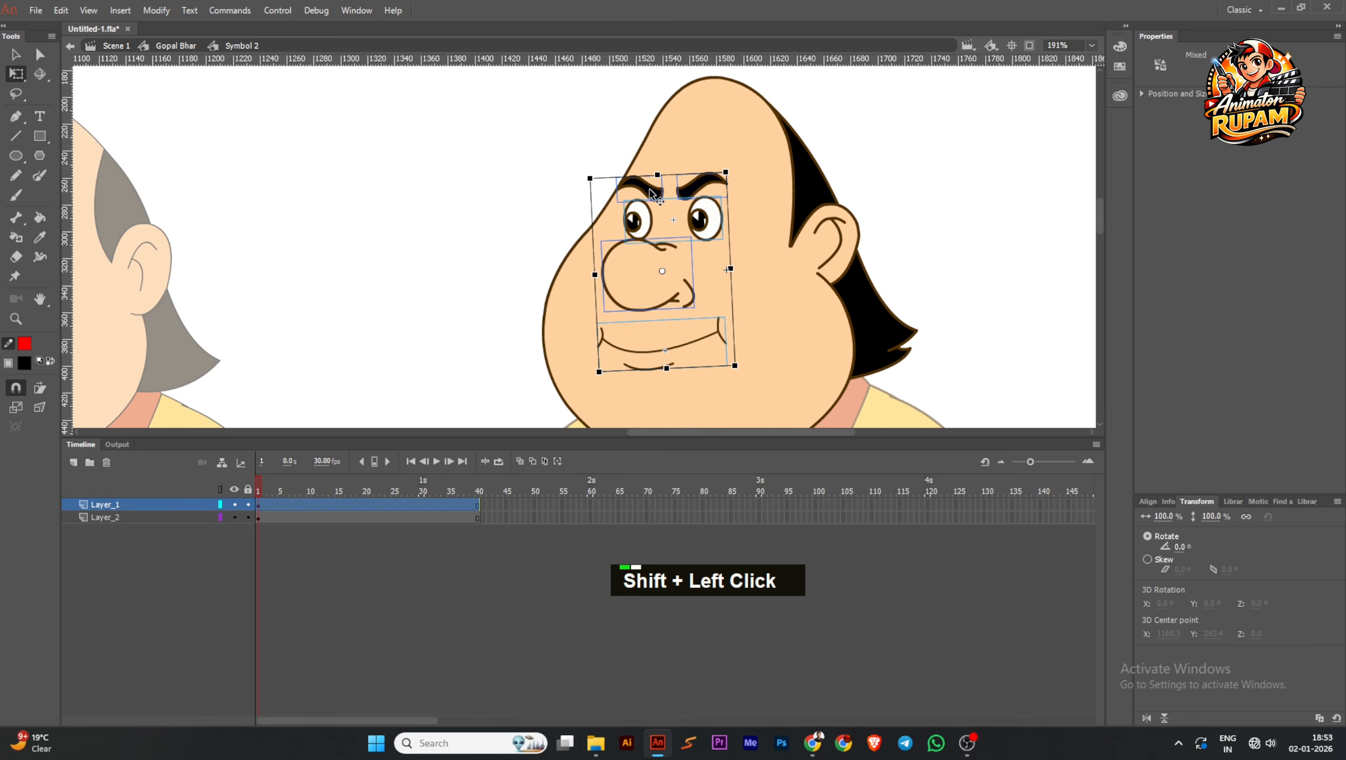
click(486, 216)
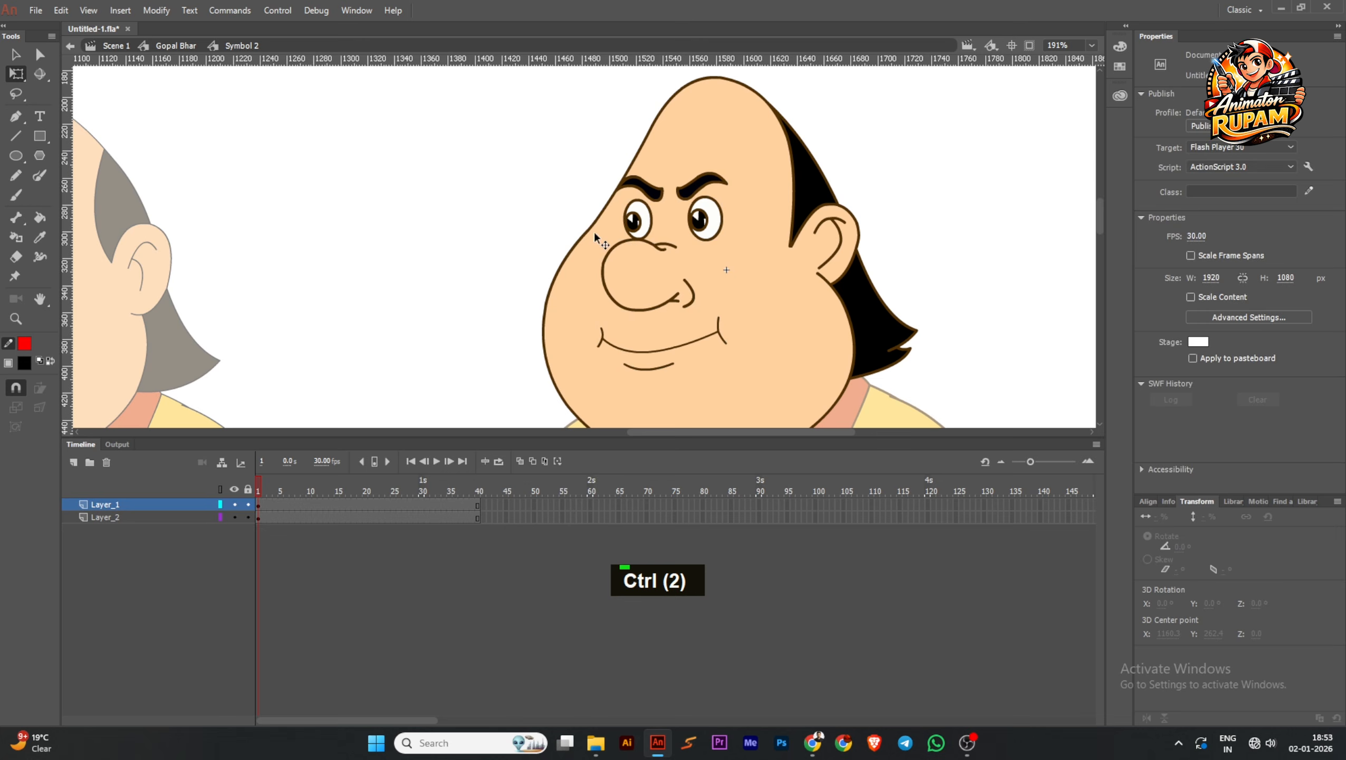
Cut the nose, paste it in place on a new layer above Layer_1, and save the document
click(643, 222)
click(602, 258)
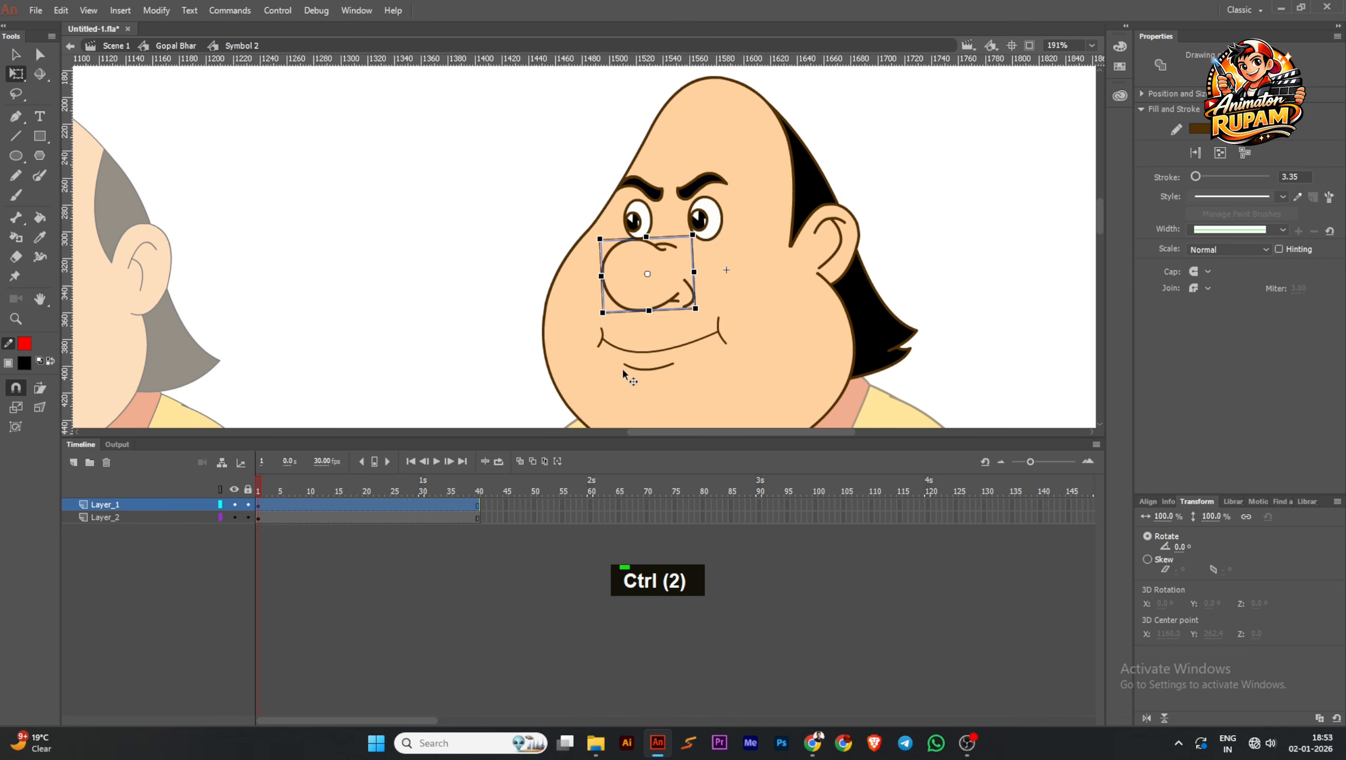
key(ctrl+x)
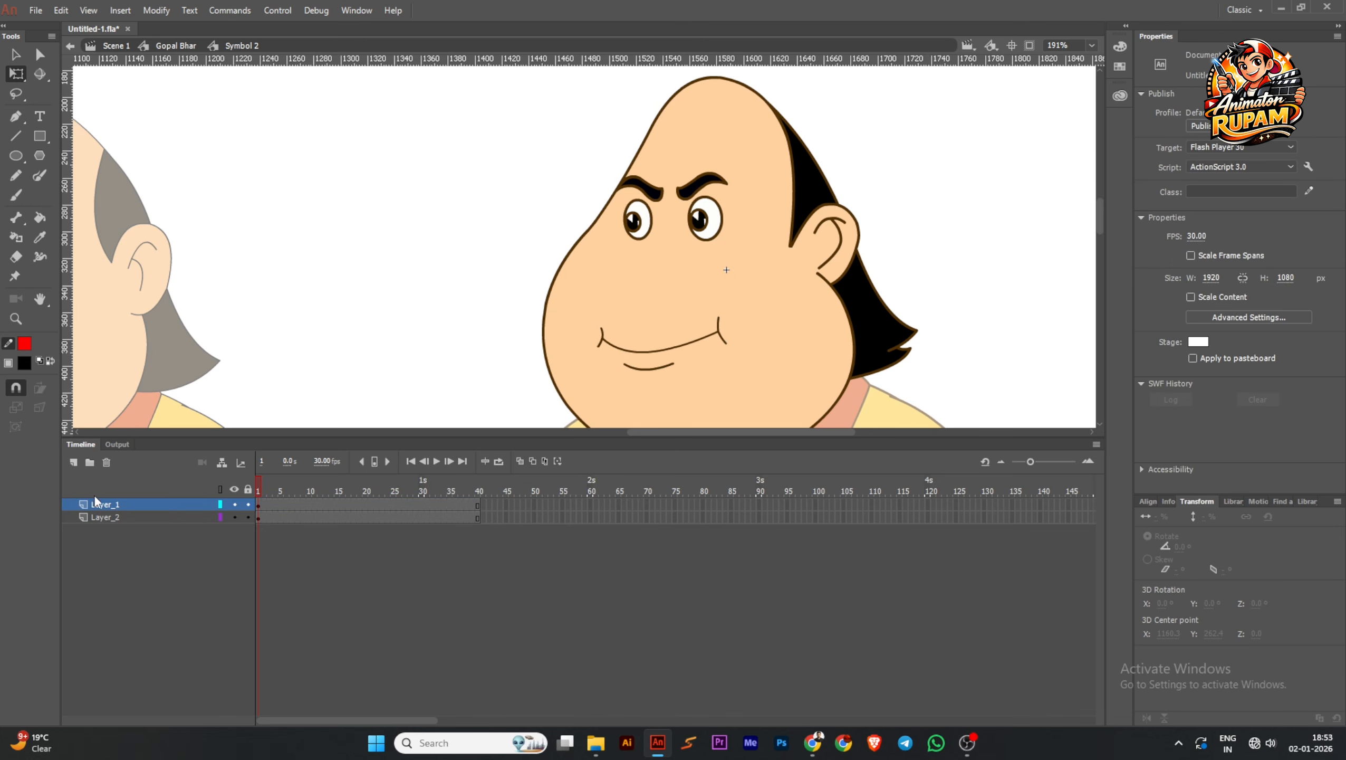
click(73, 461)
key(ctrl+shift+v)
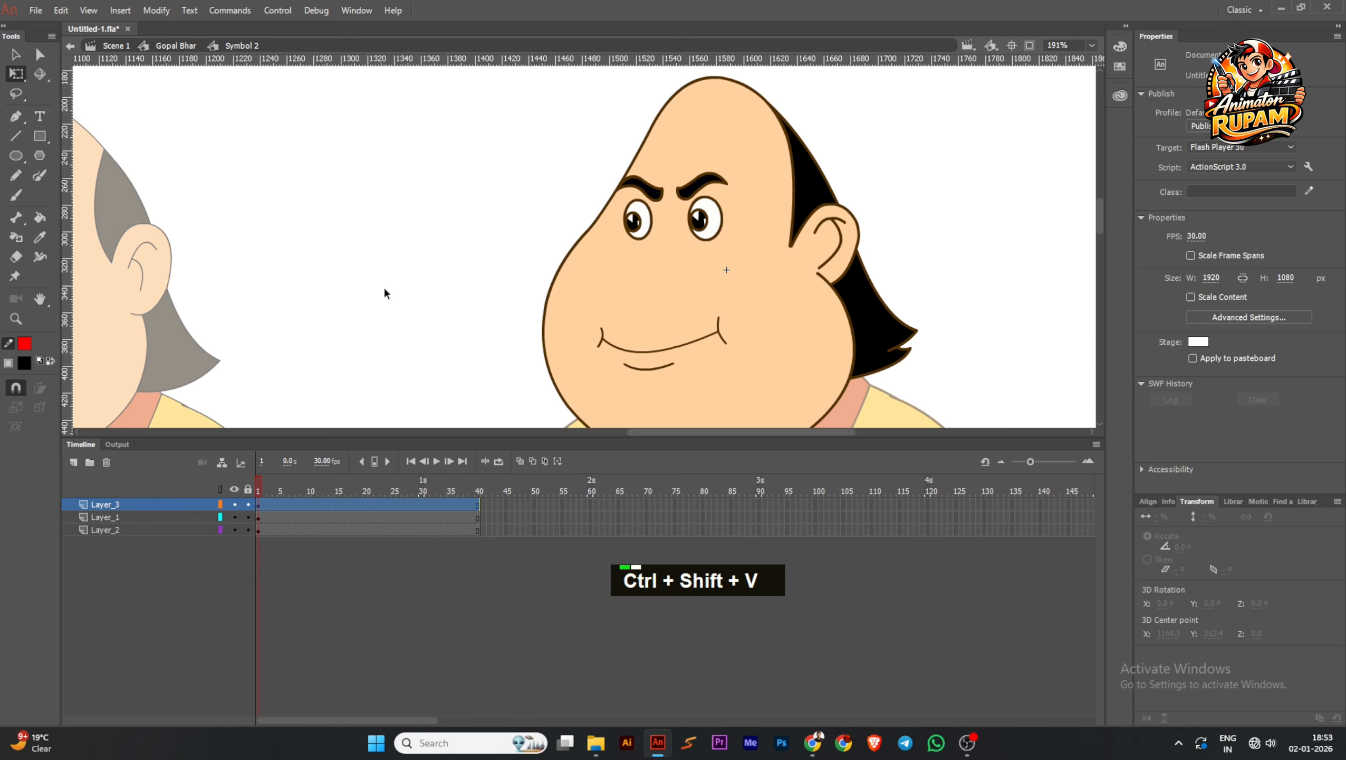
click(431, 270)
scroll(778, 295, down, 3)
key(ctrl+s)
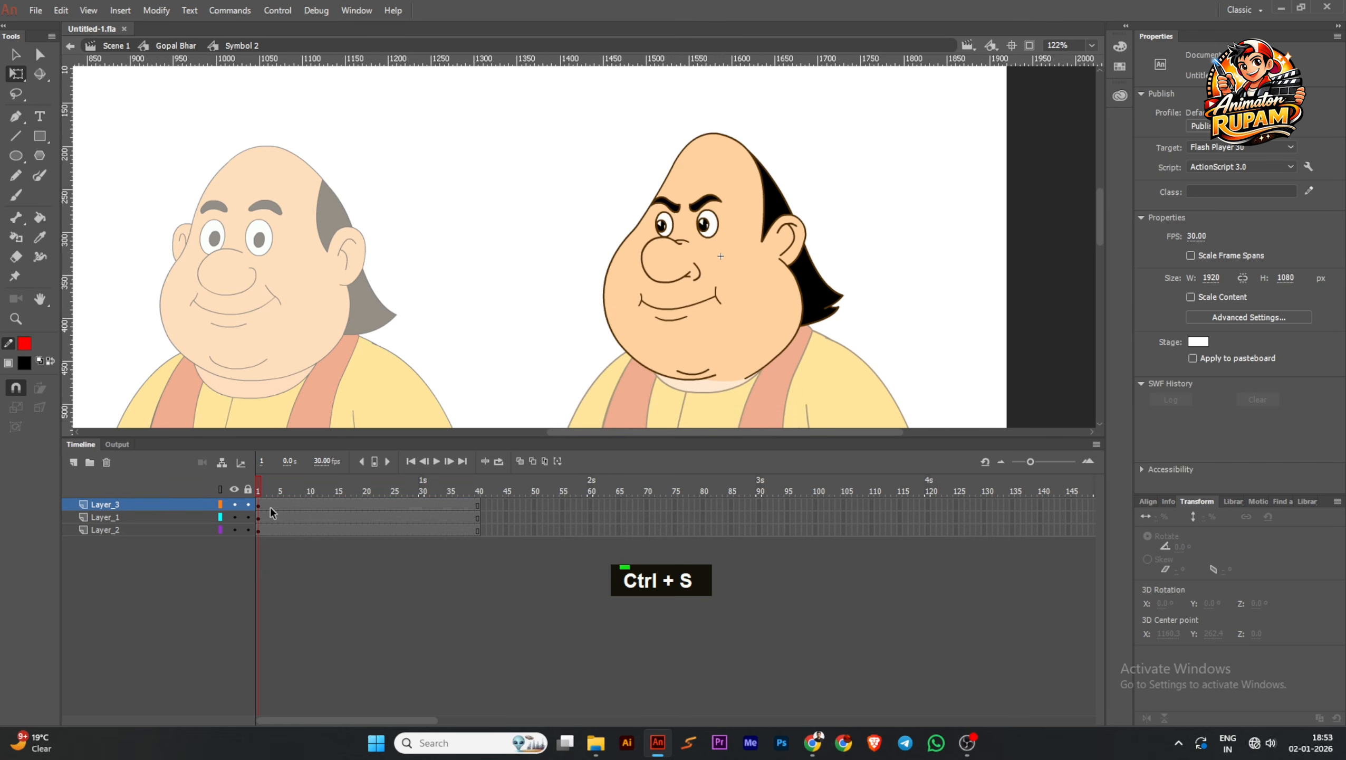
Play the head symbol's timeline to preview the mouth shapes and return to frame 1
drag(263, 484, 211, 512)
click(436, 462)
ctrl+scroll(488, 344, down, 2)
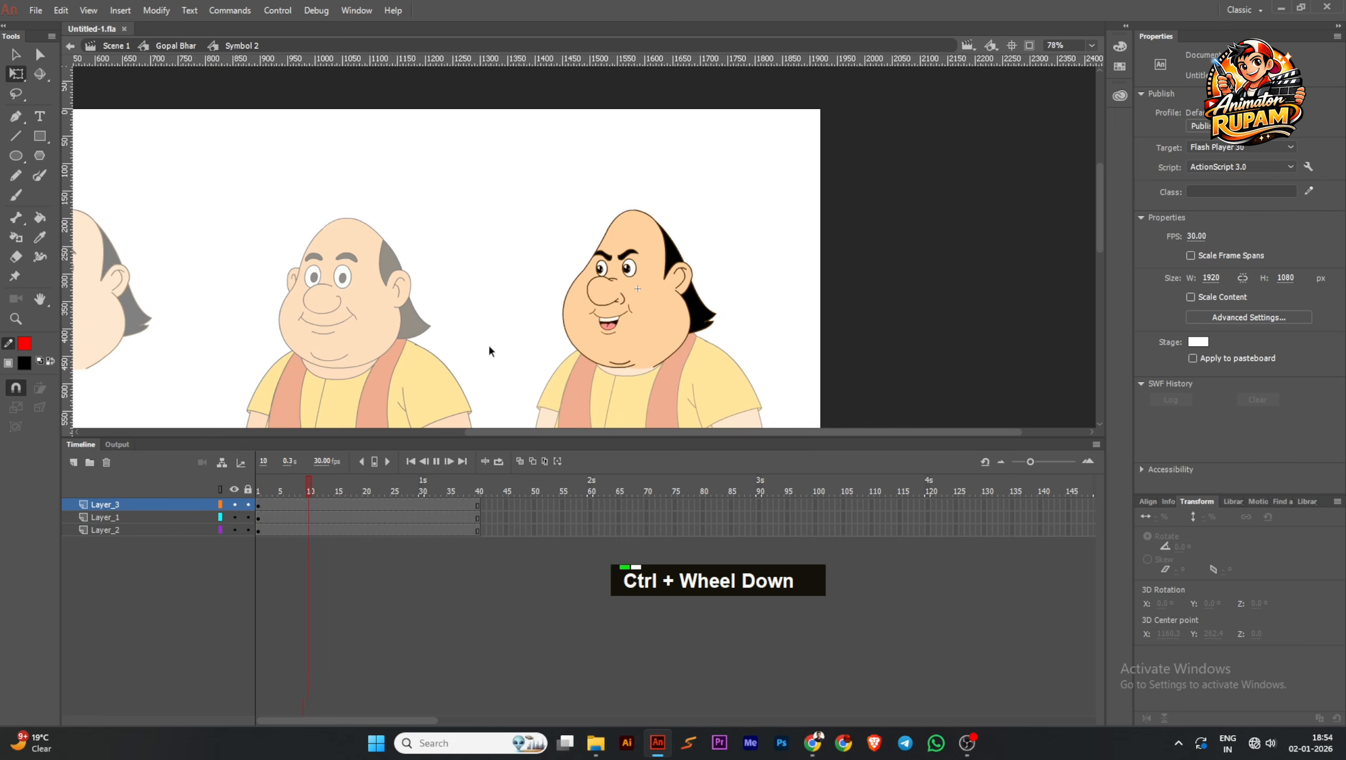
ctrl+scroll(631, 354, up, 3)
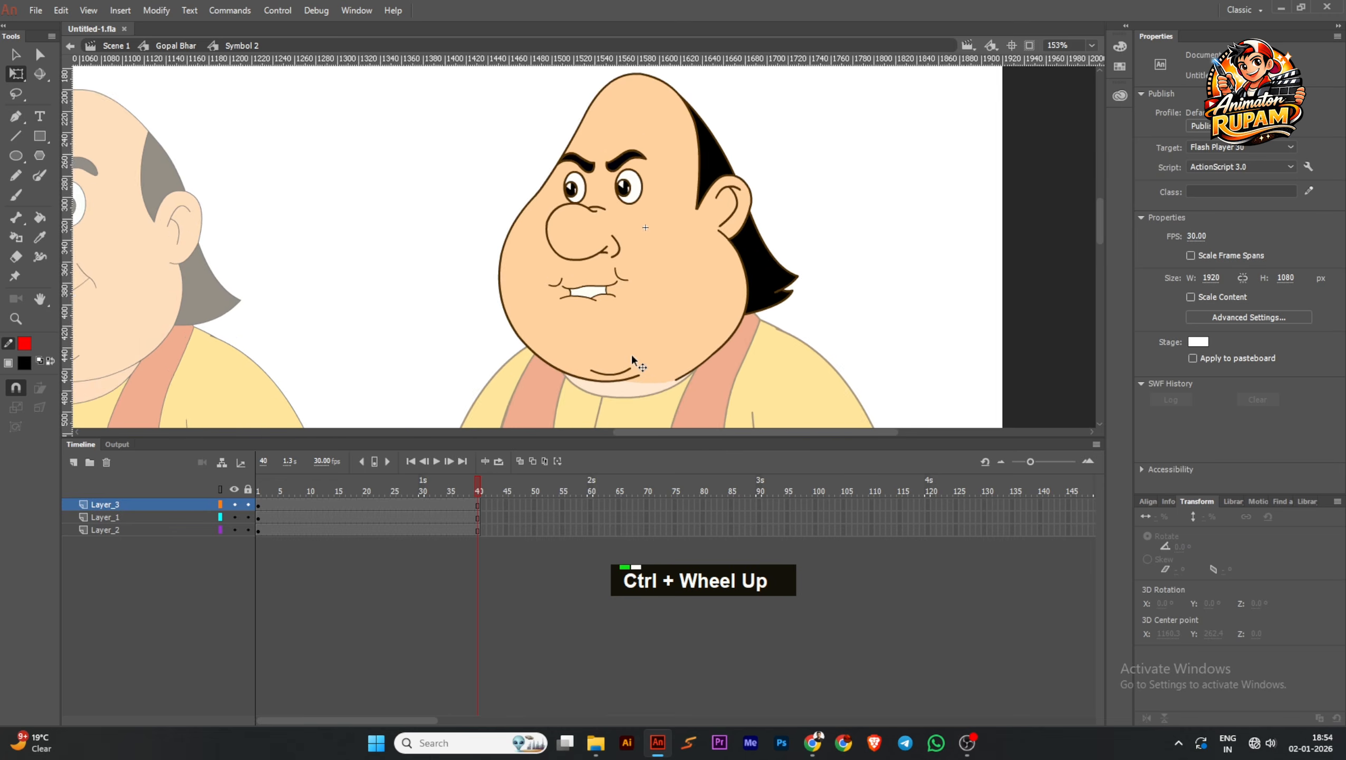
ctrl+scroll(631, 355, down, 1)
middle_click(631, 357)
drag(458, 484, 259, 502)
Open the mouth symbol inside the head for editing
scroll(579, 301, up, 3)
click(562, 313)
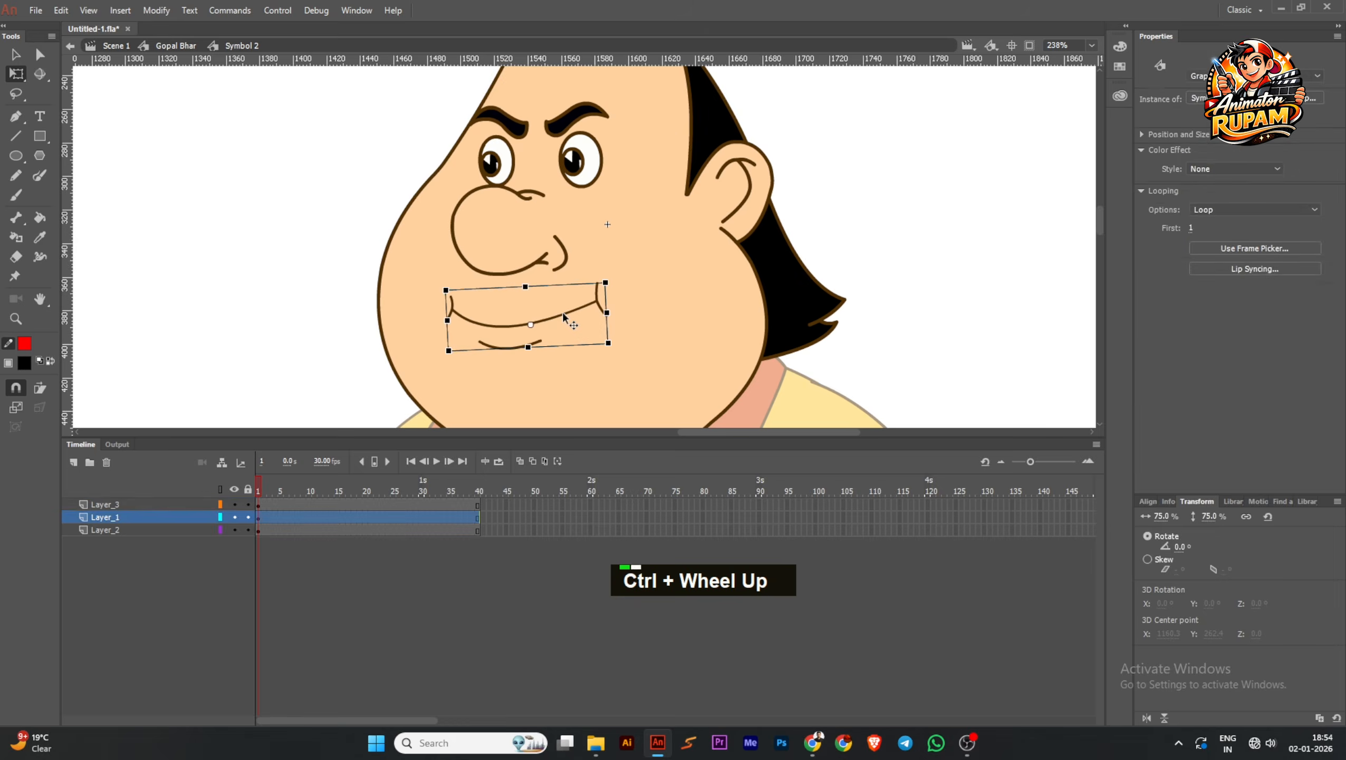
ctrl+scroll(562, 313, up, 1)
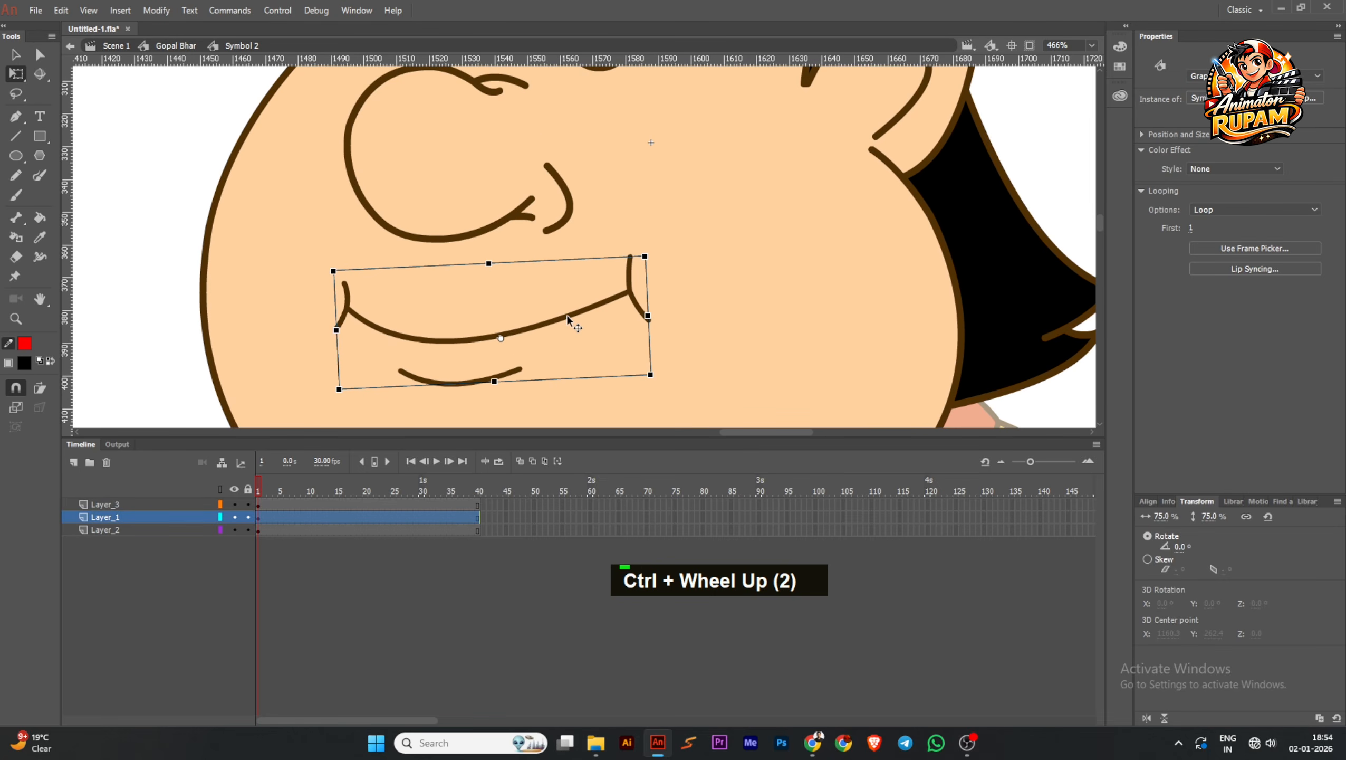
double_click(567, 314)
ctrl+scroll(518, 354, down, 1)
ctrl+scroll(258, 525, up, 3)
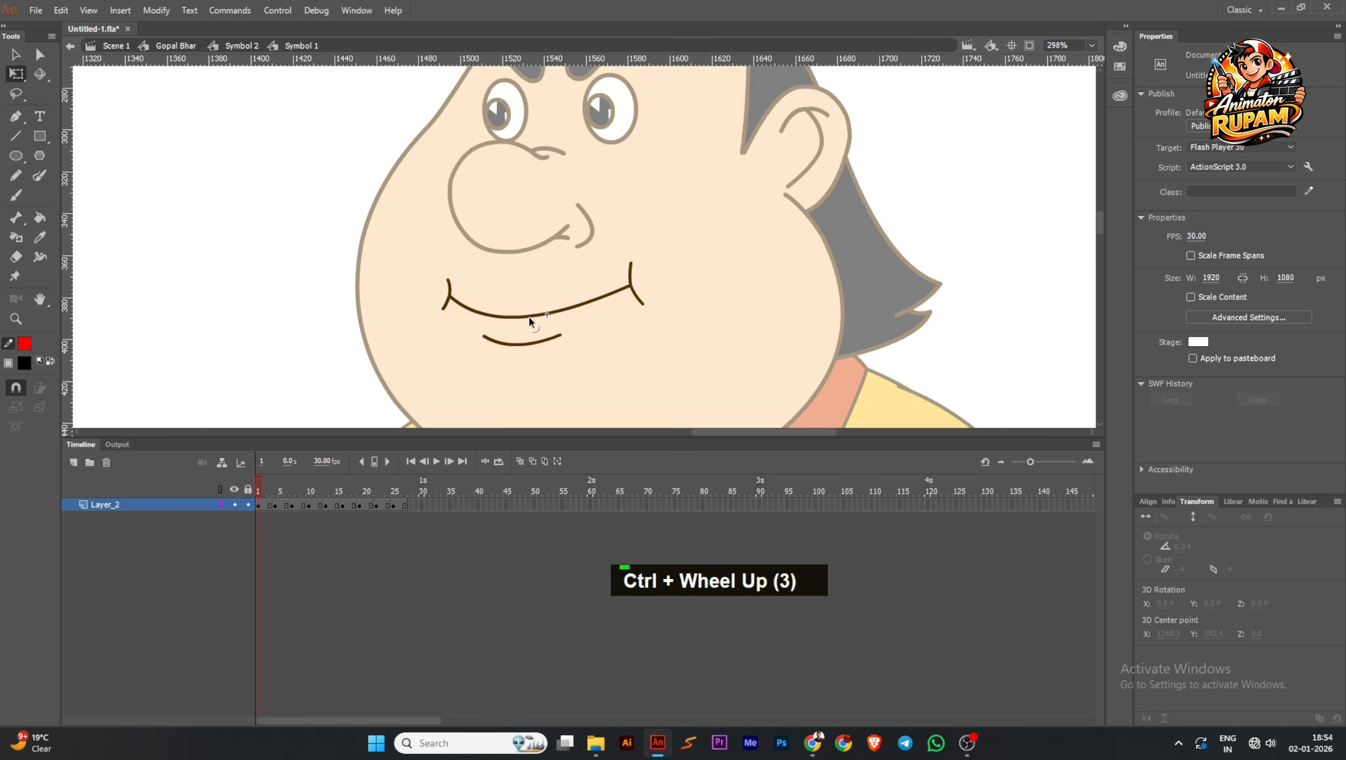
ctrl+scroll(530, 320, up, 3)
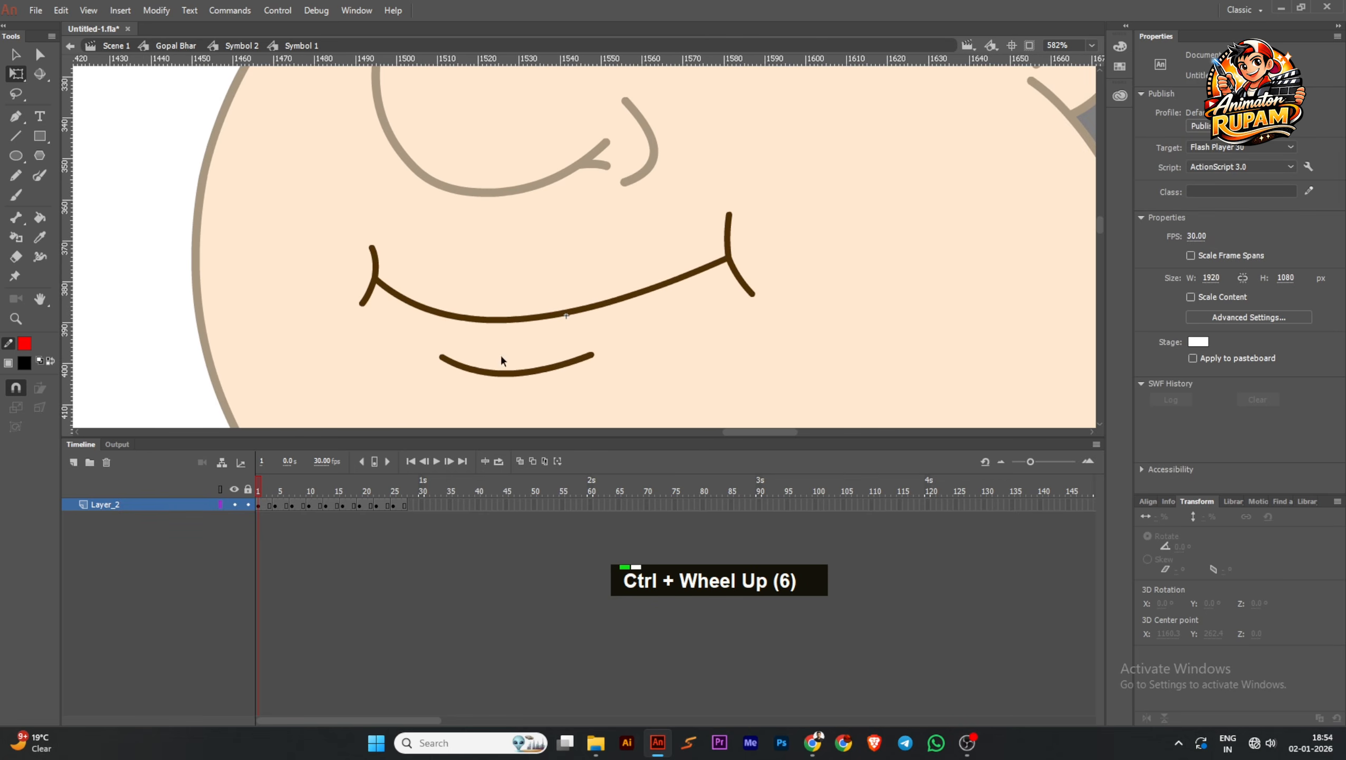
Remove the extra hold frames after the first two mouth keyframes so each shape lasts a single frame
click(267, 506)
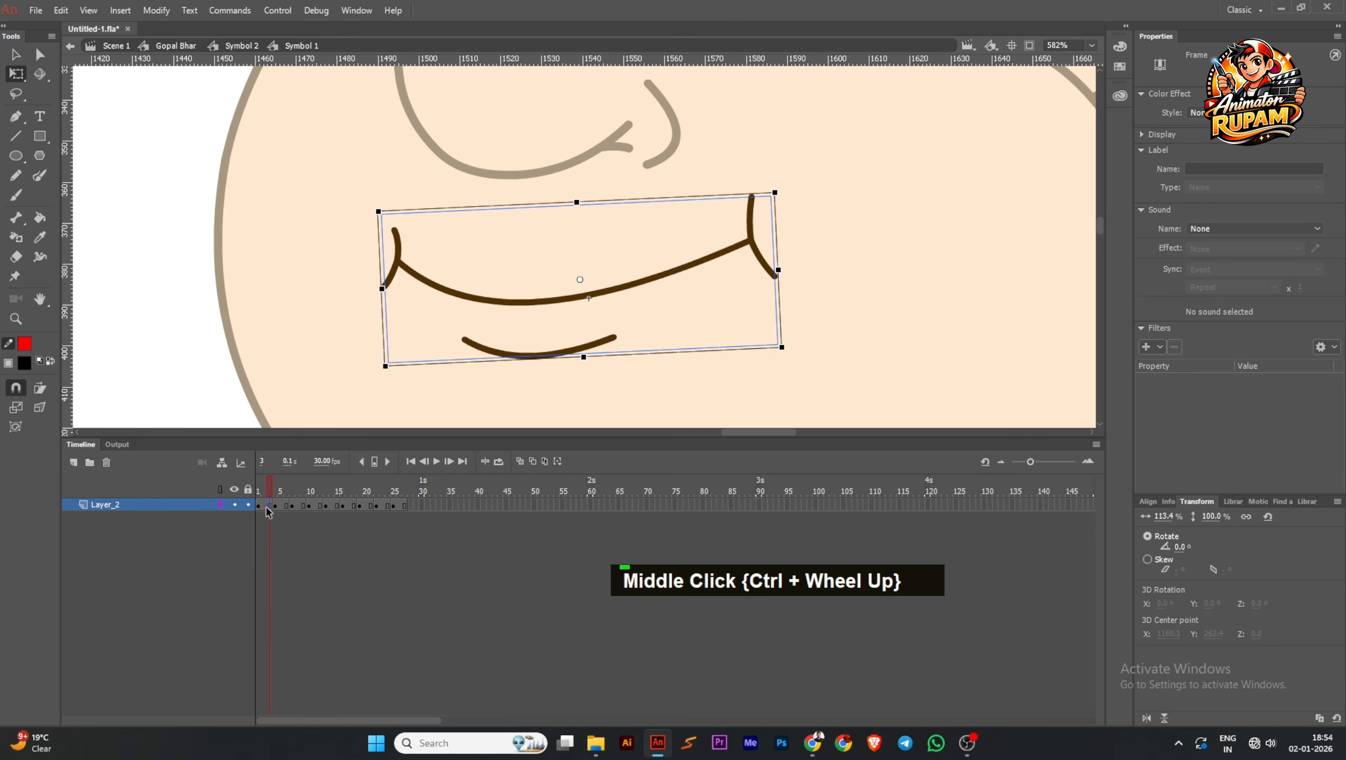
click(277, 522)
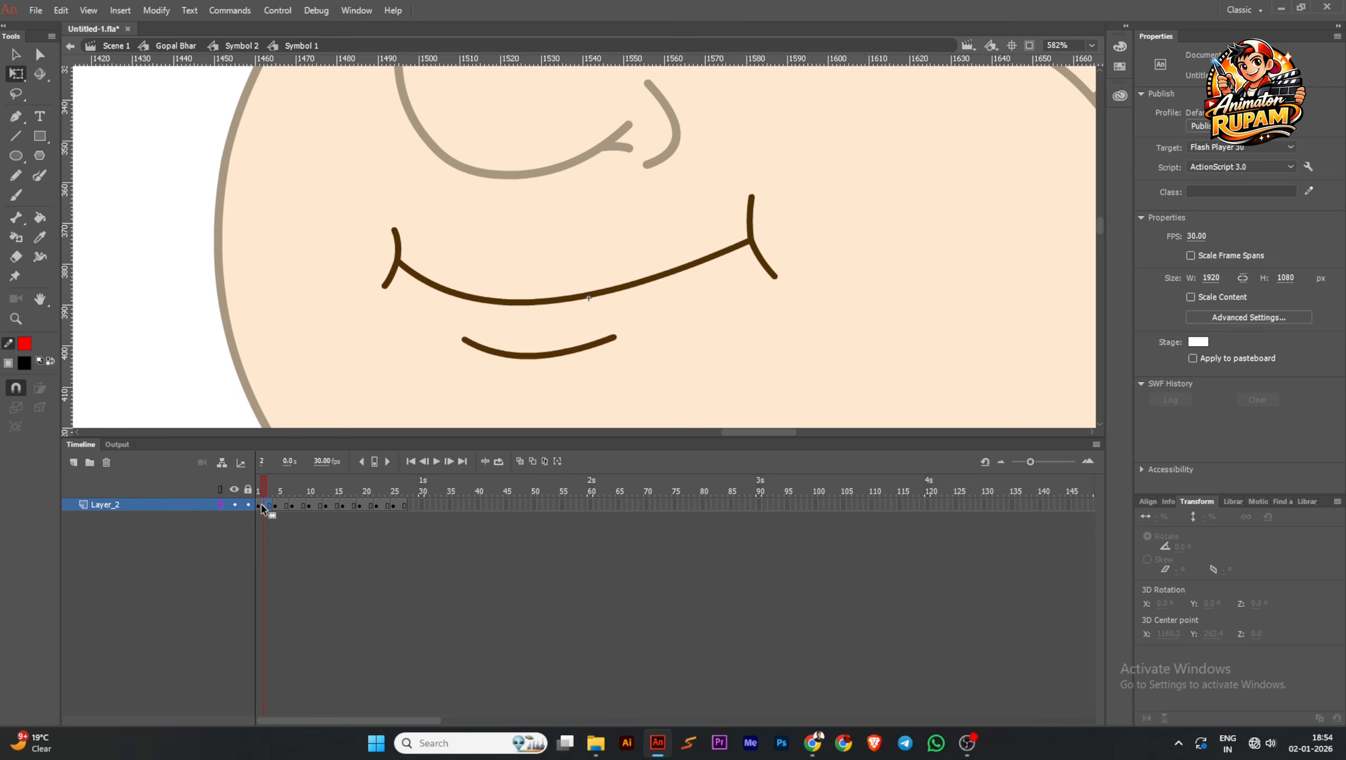
click(264, 506)
key(shift+F5)
click(268, 515)
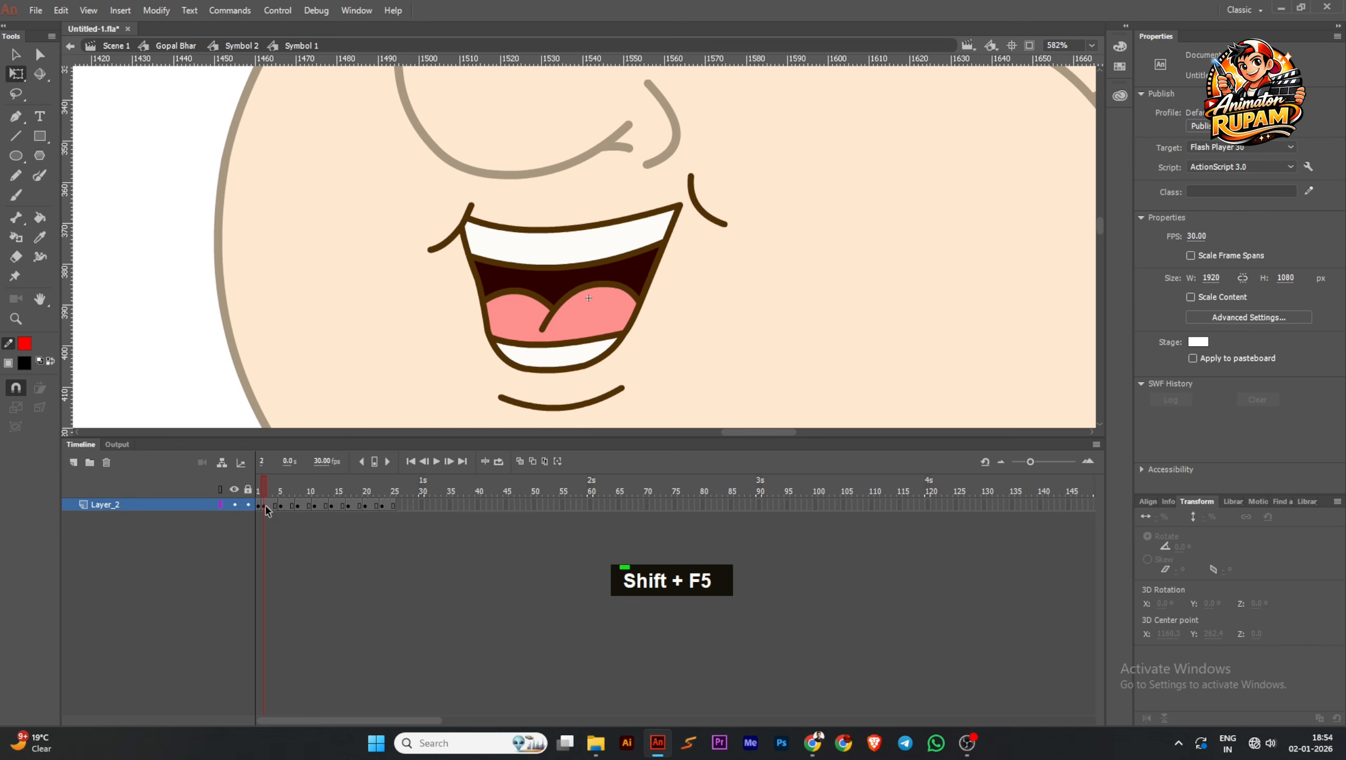
click(273, 505)
key(shift+F5)
Compare the mouth shapes on frames 1 and 2 and return to frame 1
click(259, 488)
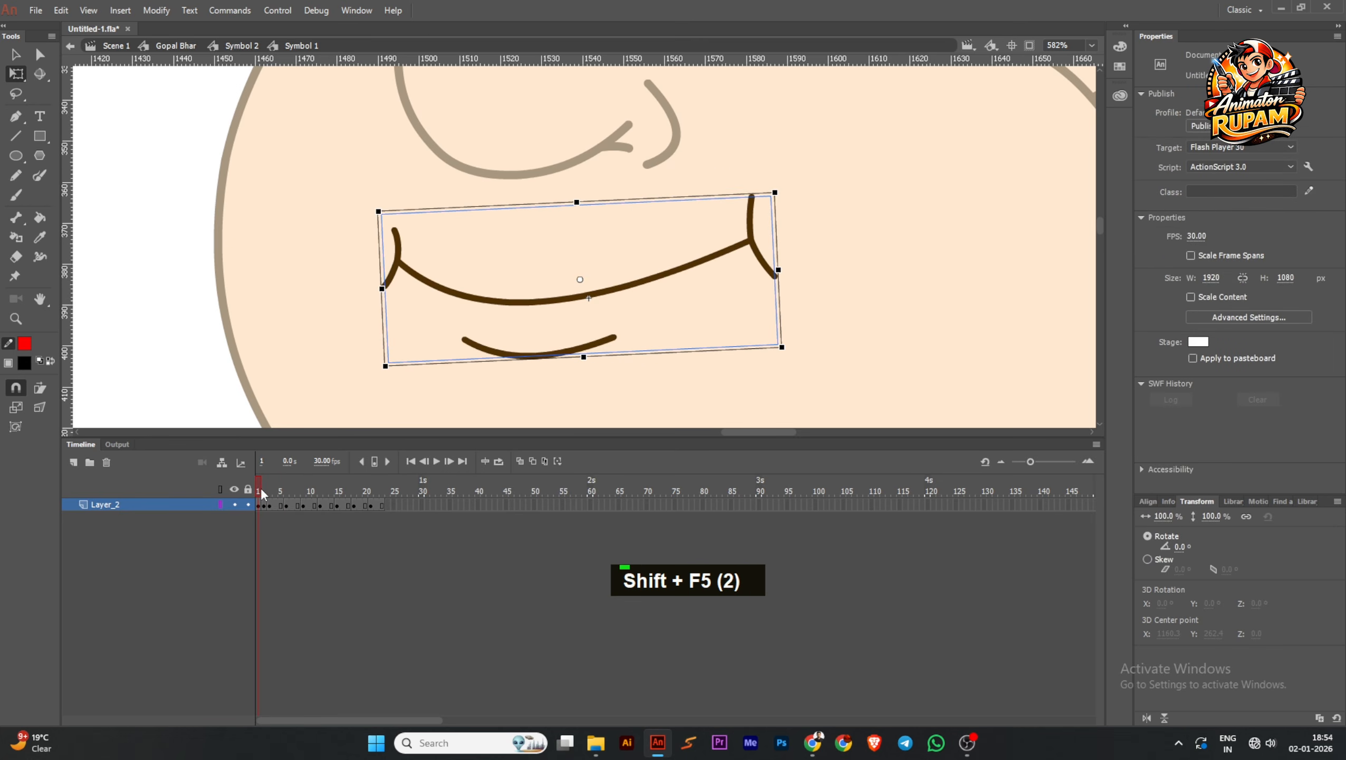
drag(261, 488, 263, 489)
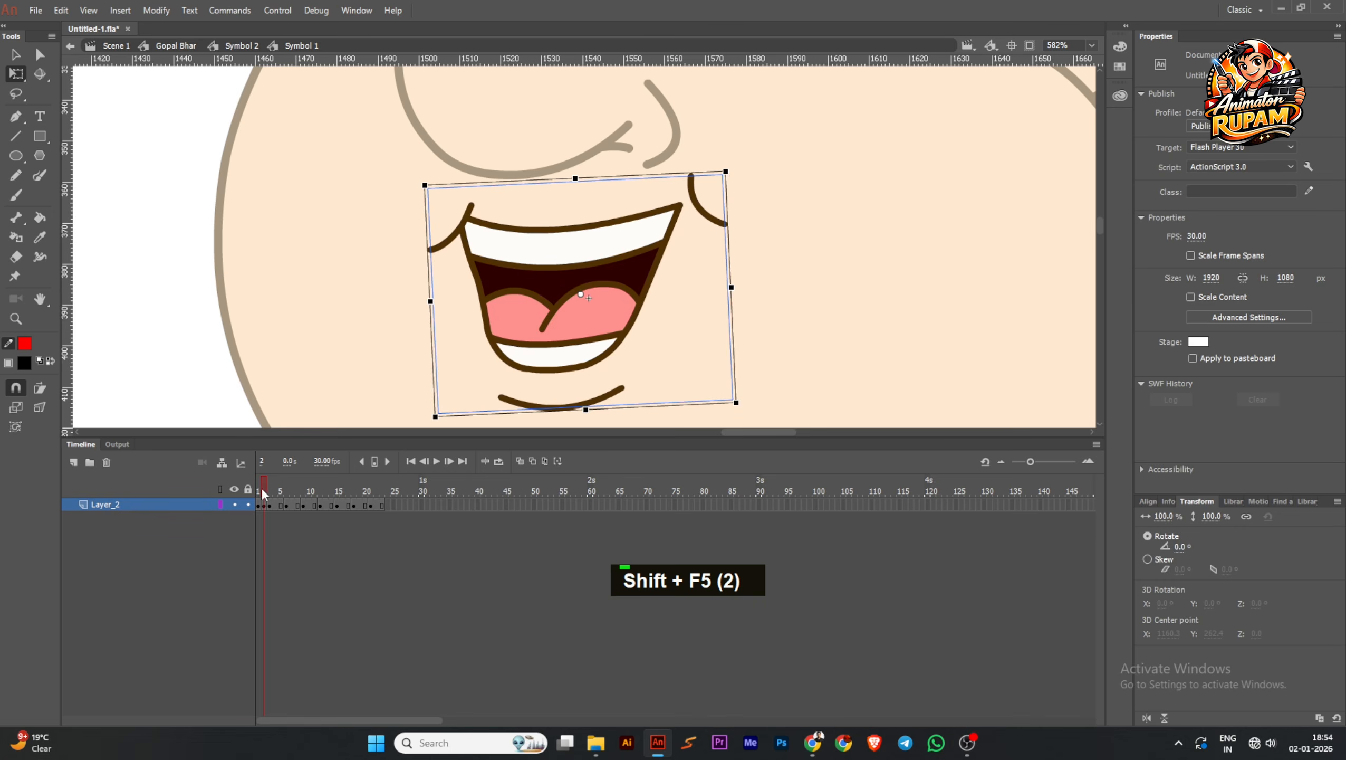
click(261, 487)
click(260, 507)
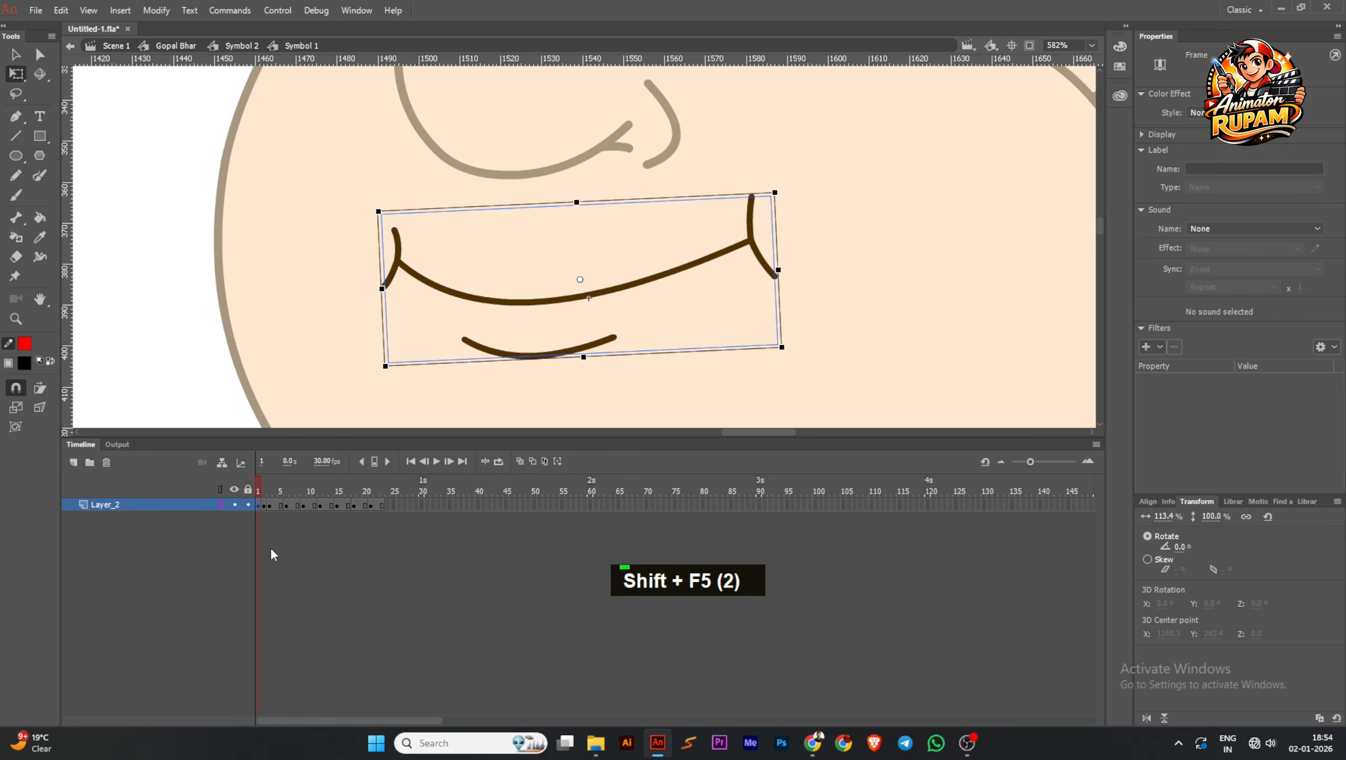
Extend the first two mouth shapes in the mouth symbol by two hold frames each
key(F5)
key(F5)
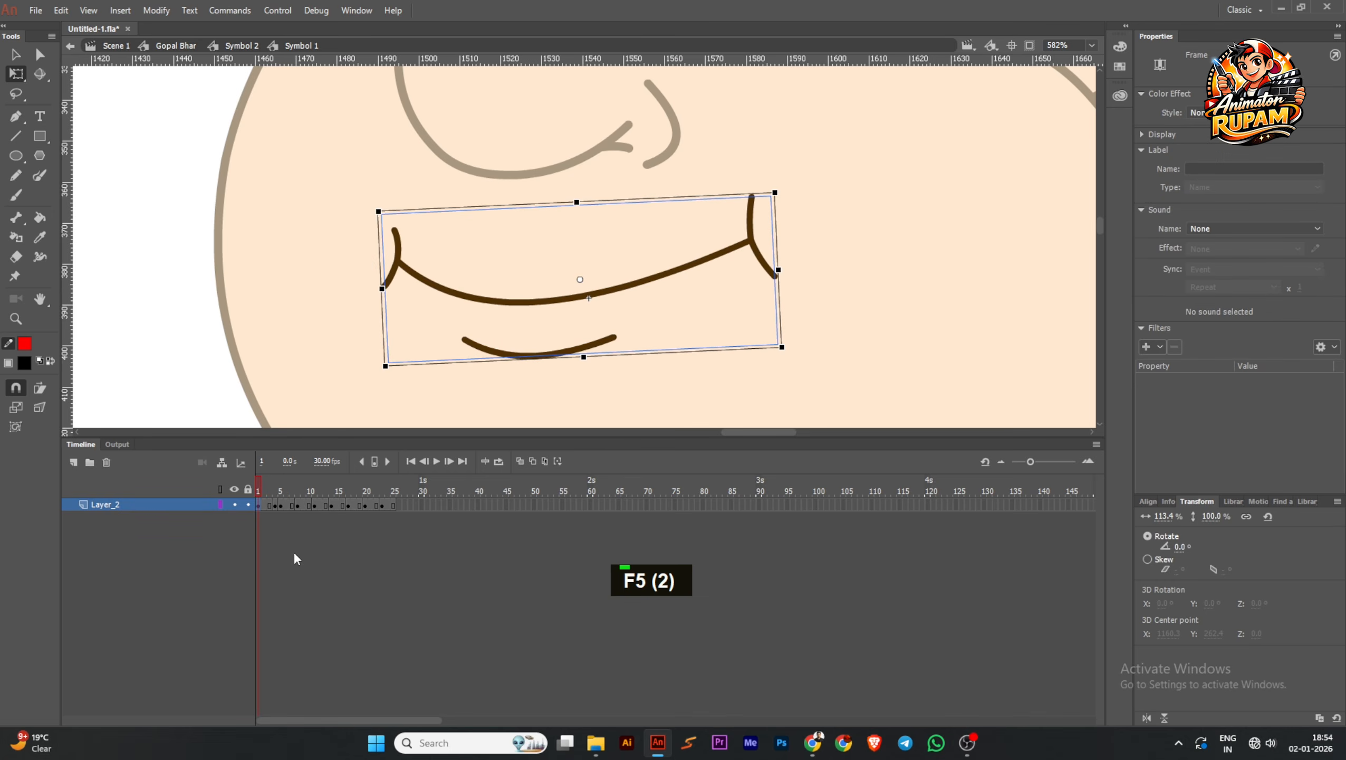
click(275, 506)
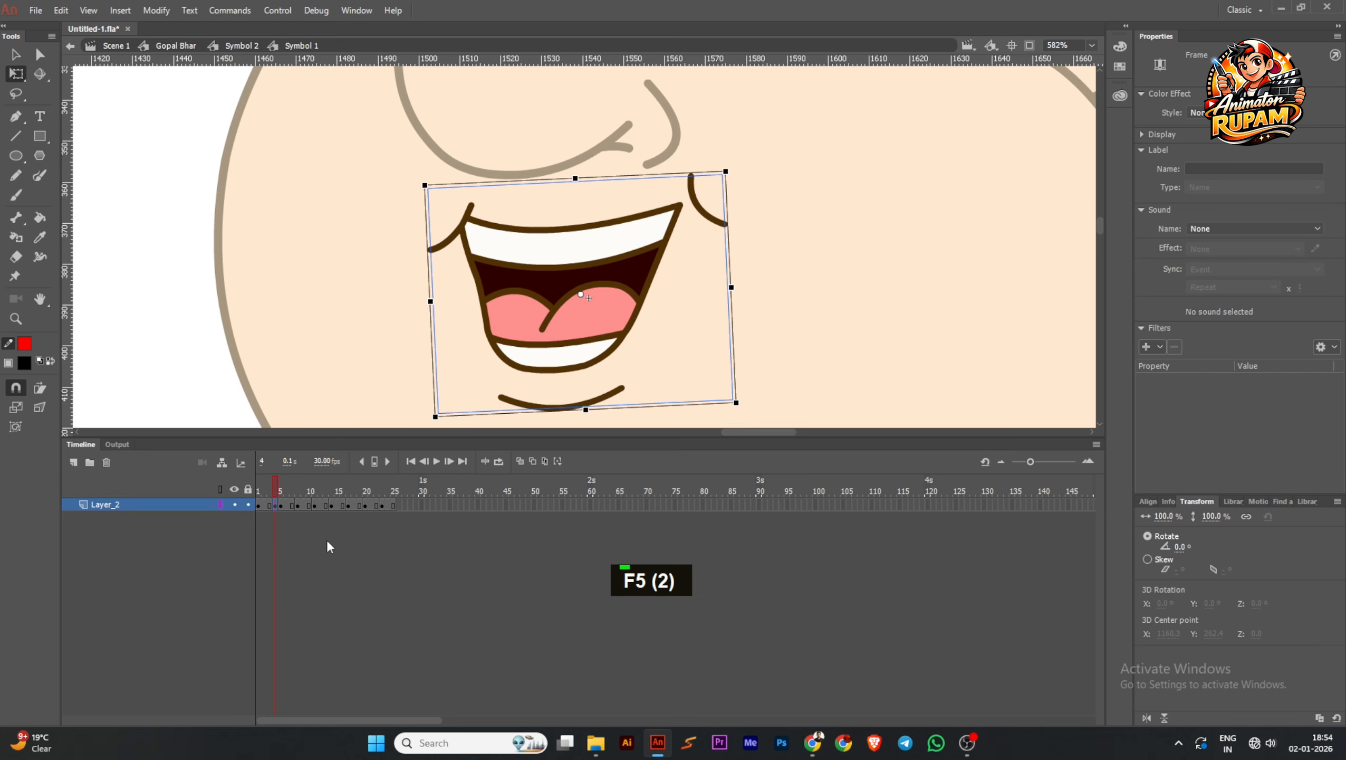
key(F5)
key(F5)
Scrub through the mouth shapes and return to the head symbol
drag(279, 495, 404, 489)
ctrl+scroll(675, 268, down, 2)
ctrl+scroll(482, 296, down, 2)
double_click(482, 296)
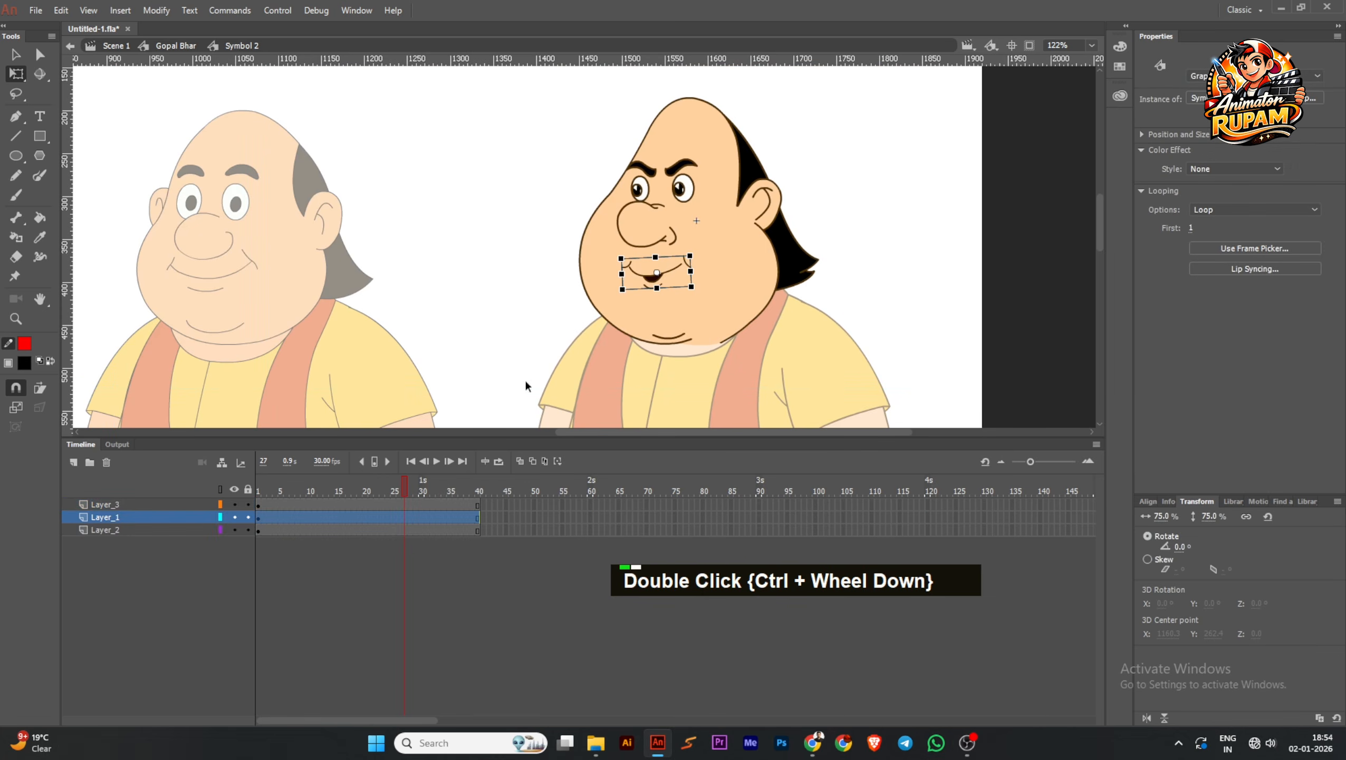
Save the document, play the head symbol's timeline from the start to preview the mouth, and return to frame 1
key(ctrl+s)
click(411, 460)
double_click(436, 460)
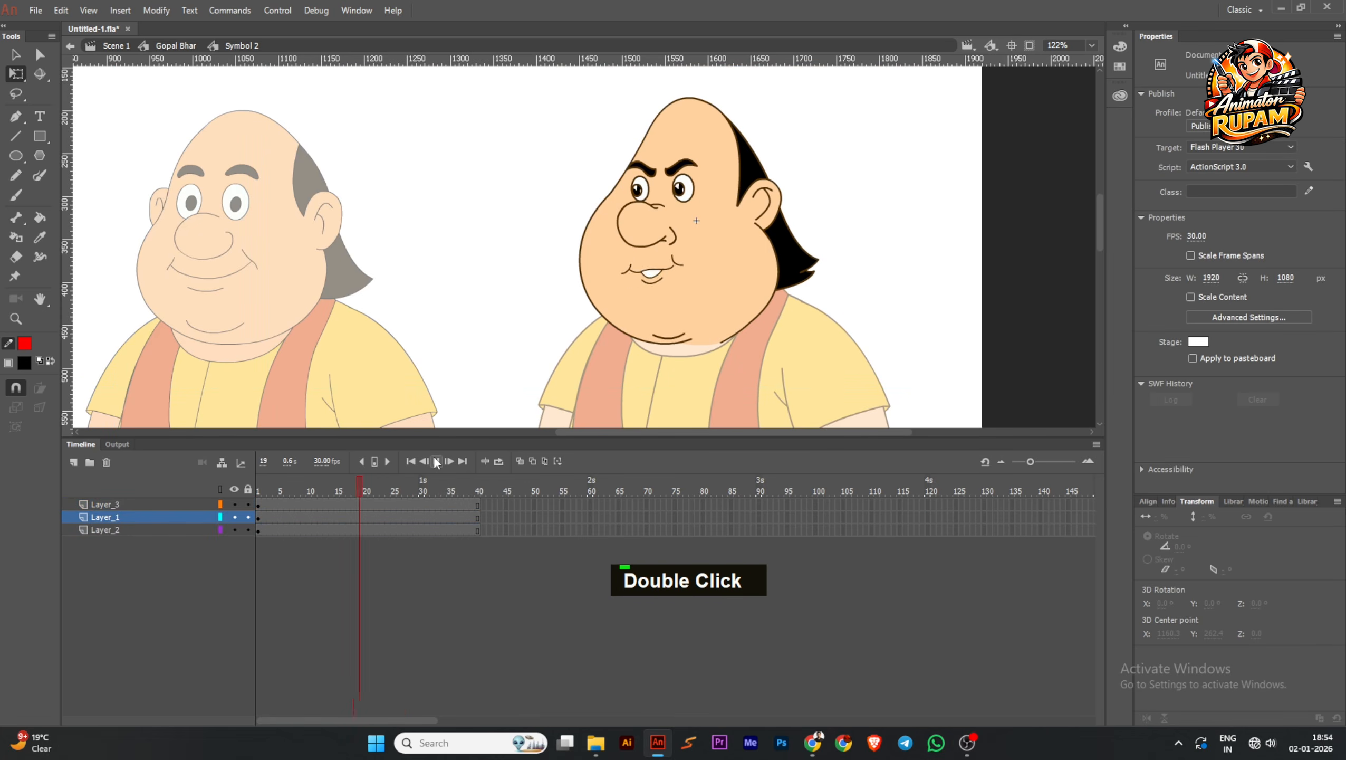
click(412, 461)
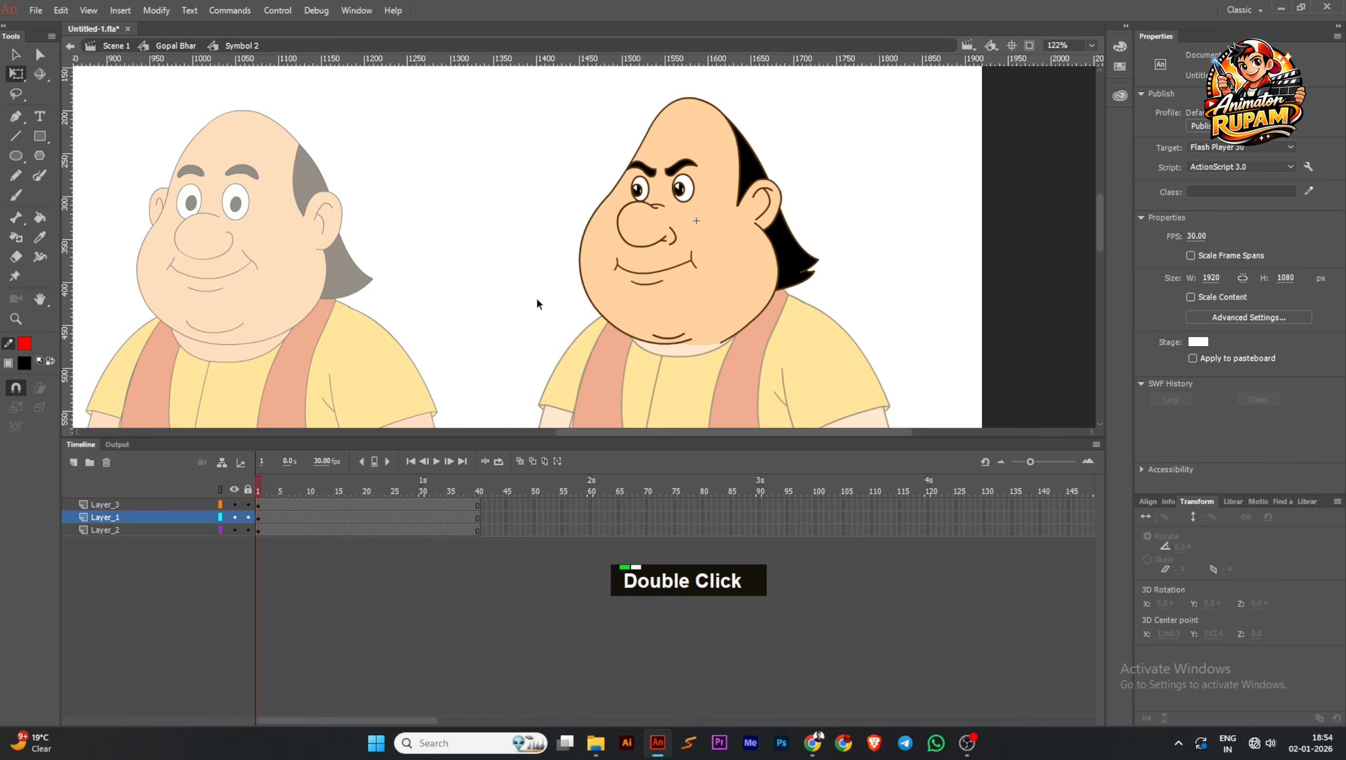
Select the face base in the head symbol and save the document
ctrl+scroll(536, 298, down, 2)
middle_click(536, 298)
ctrl+scroll(683, 301, up, 2)
click(597, 314)
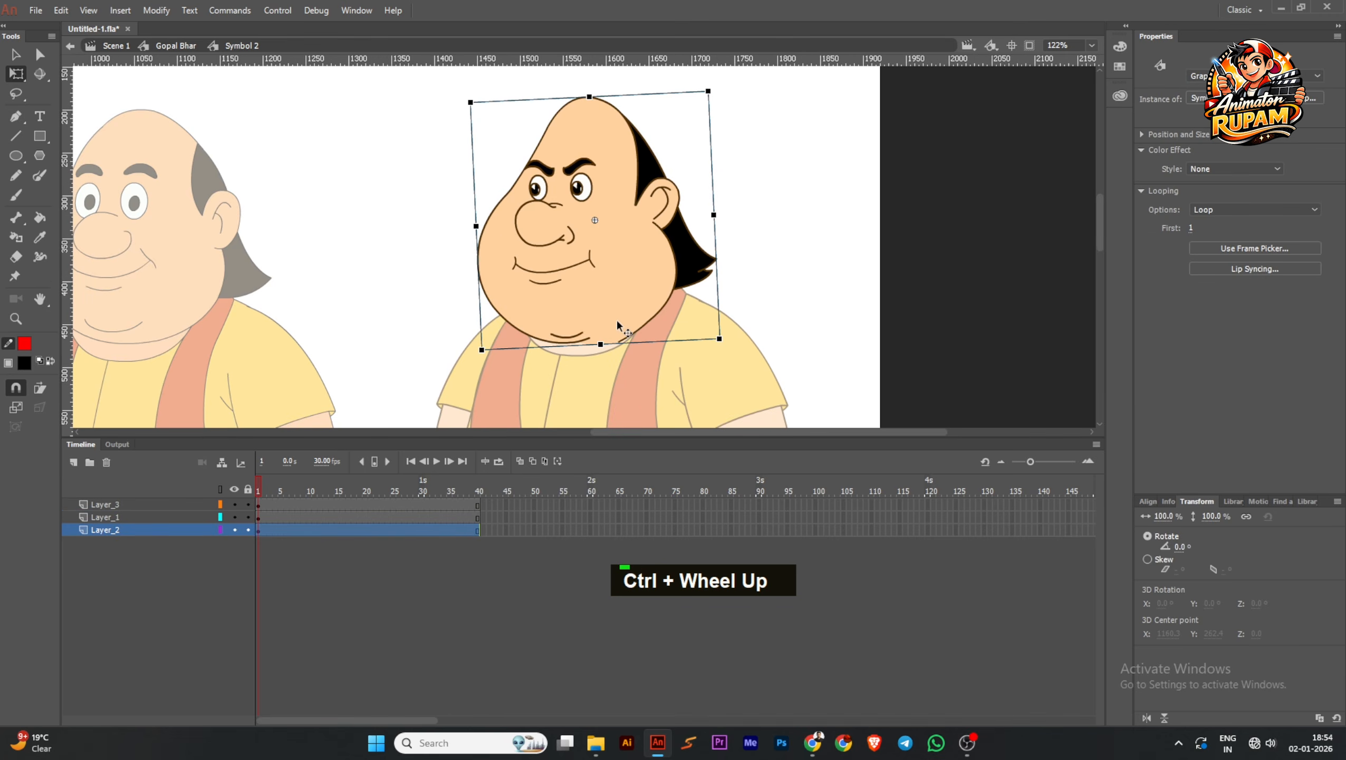
ctrl+scroll(616, 317, down, 1)
ctrl+scroll(617, 318, up, 1)
key(ctrl+s)
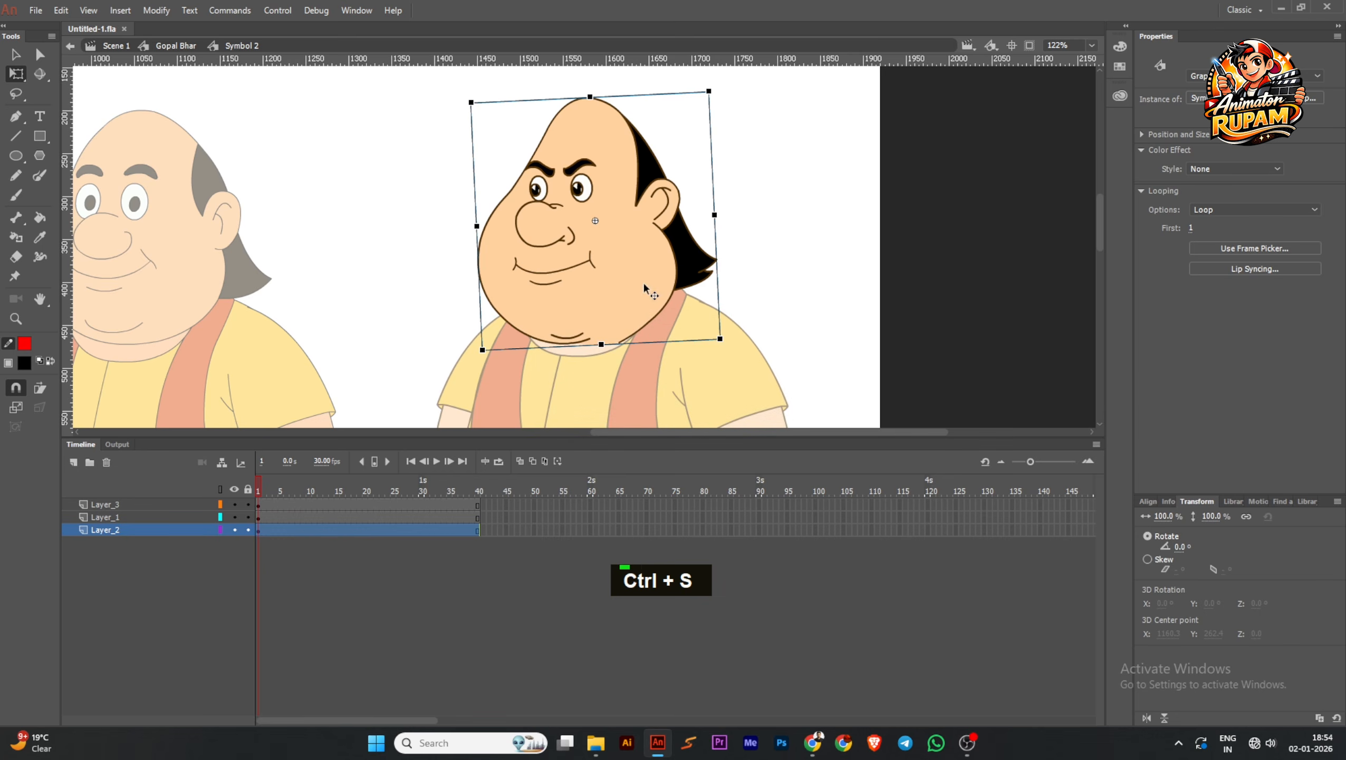
Examine the face base and chin area against the neck and save the document again
middle_click(792, 301)
ctrl+scroll(736, 289, up, 1)
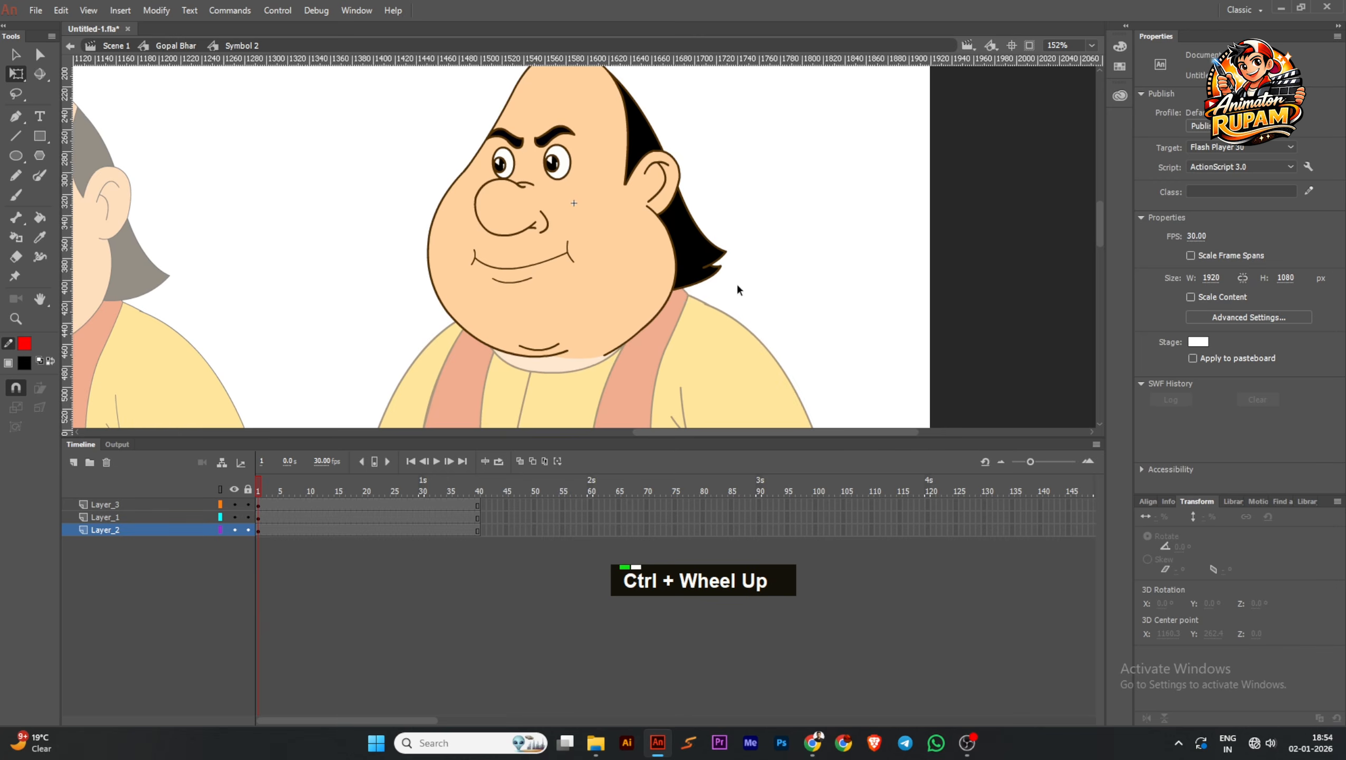
ctrl+scroll(737, 290, down, 1)
key(ctrl+s)
click(574, 329)
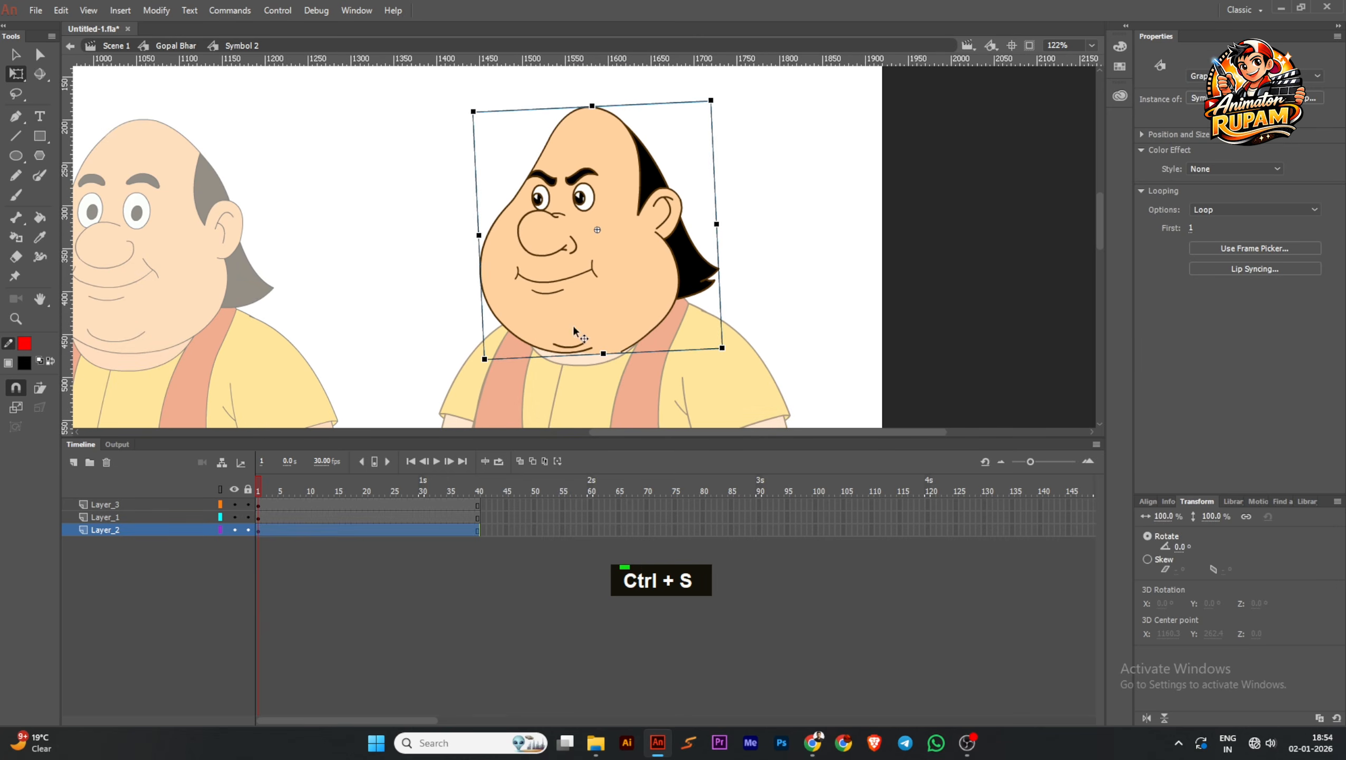
ctrl+scroll(574, 326, up, 2)
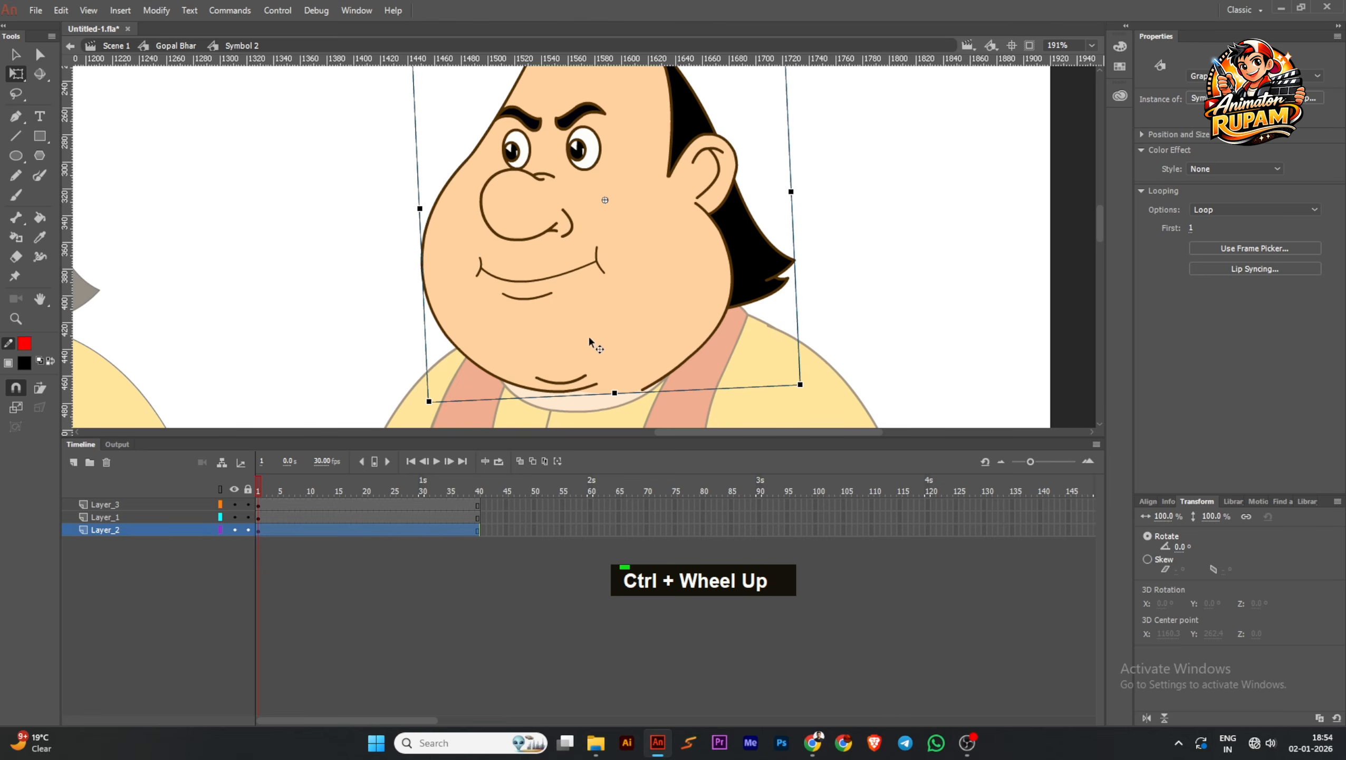
ctrl+scroll(606, 298, down, 3)
ctrl+scroll(640, 298, up, 2)
ctrl+scroll(640, 291, down, 2)
key(ctrl+s)
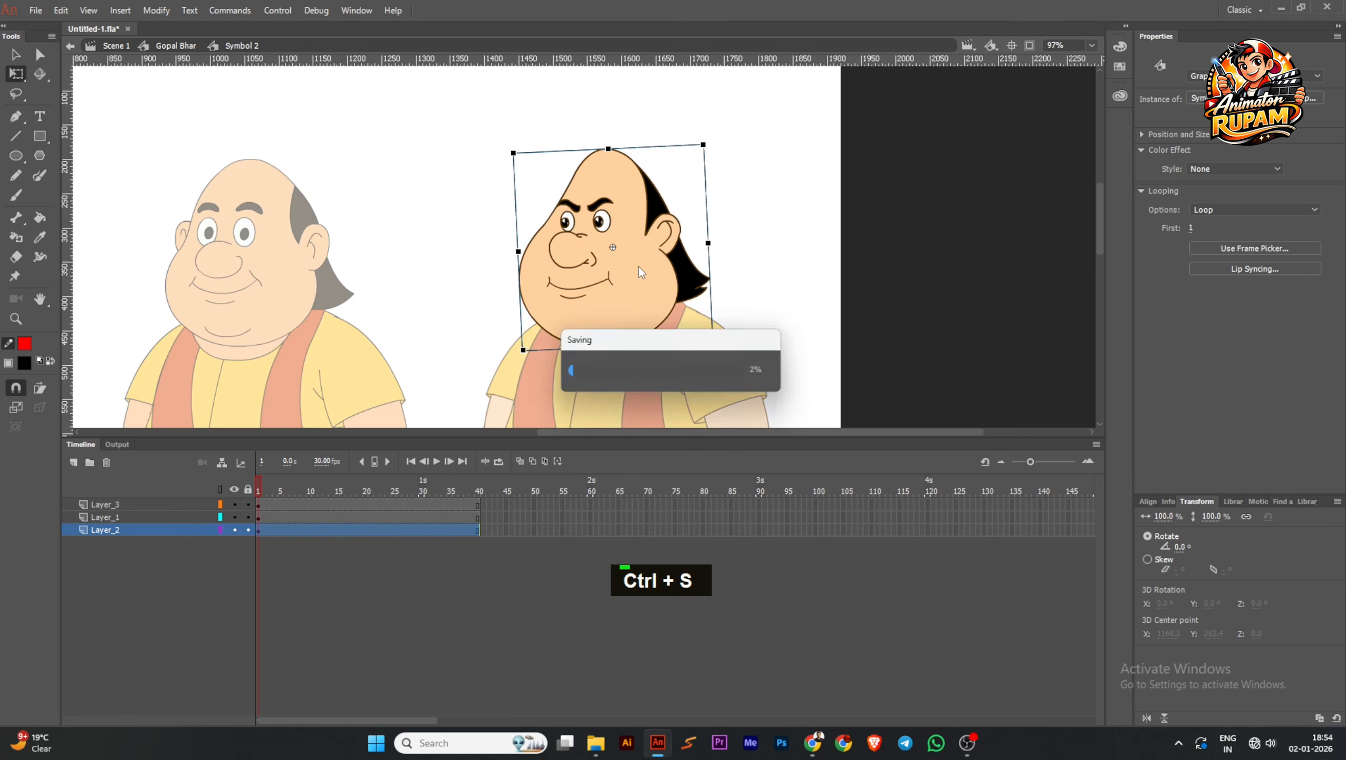
Look inside the face base symbol and go back to frame 1 of the head symbol
double_click(632, 317)
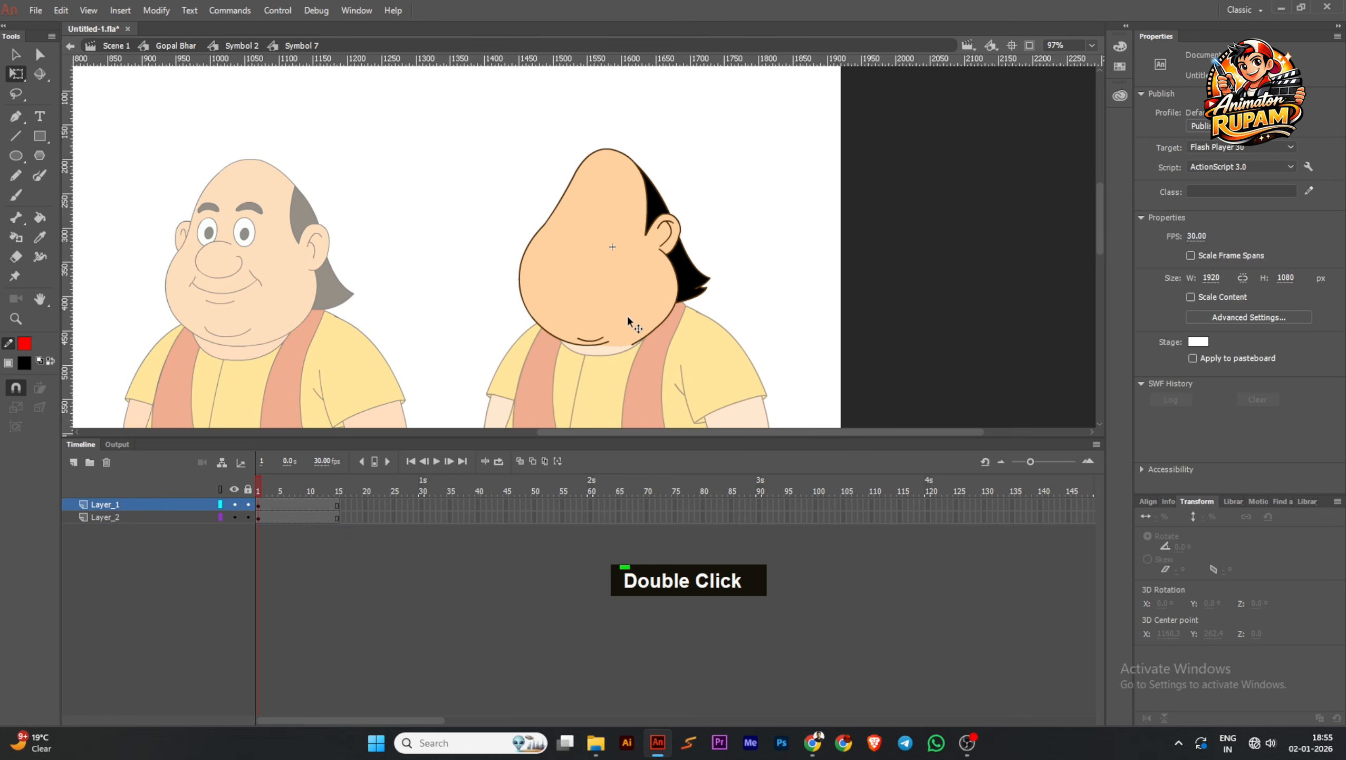
double_click(775, 308)
ctrl+scroll(784, 268, down, 1)
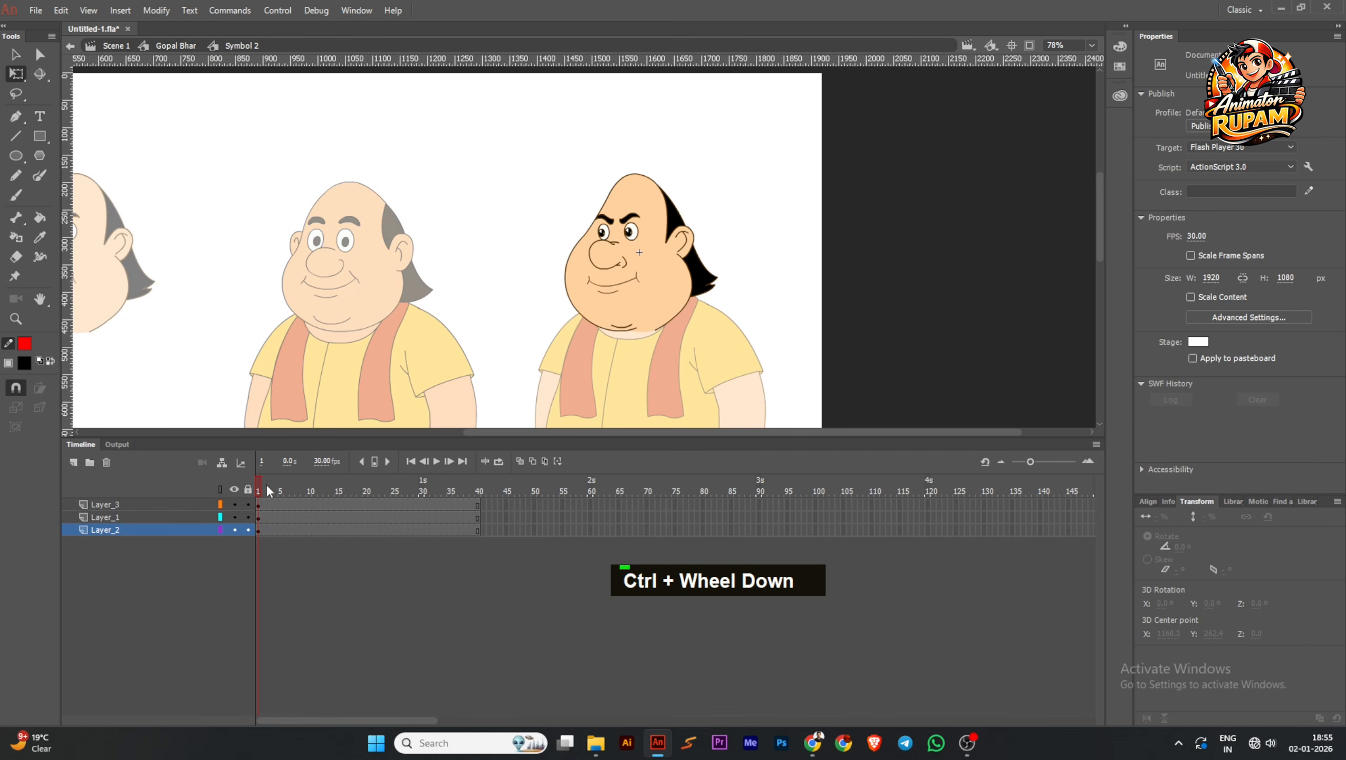
mouse_move(264, 487)
mouse_down()
mouse_move(340, 486)
mouse_move(258, 495)
mouse_up()
Save the document and open the eyes symbol inside the head to check its parts
ctrl+scroll(632, 224, up, 6)
click(630, 242)
ctrl+scroll(631, 242, down, 2)
key(ctrl+s)
ctrl+scroll(631, 242, up, 3)
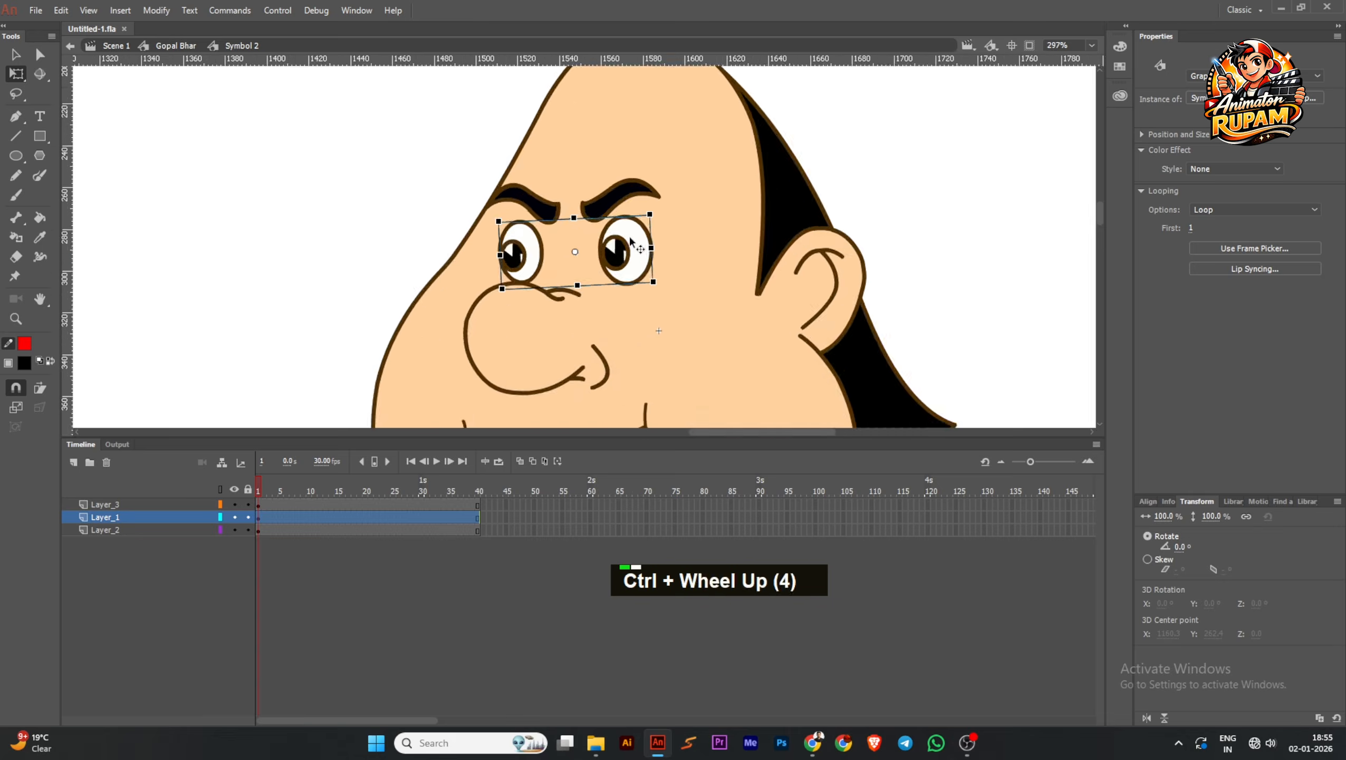
ctrl+scroll(631, 242, up, 1)
double_click(619, 271)
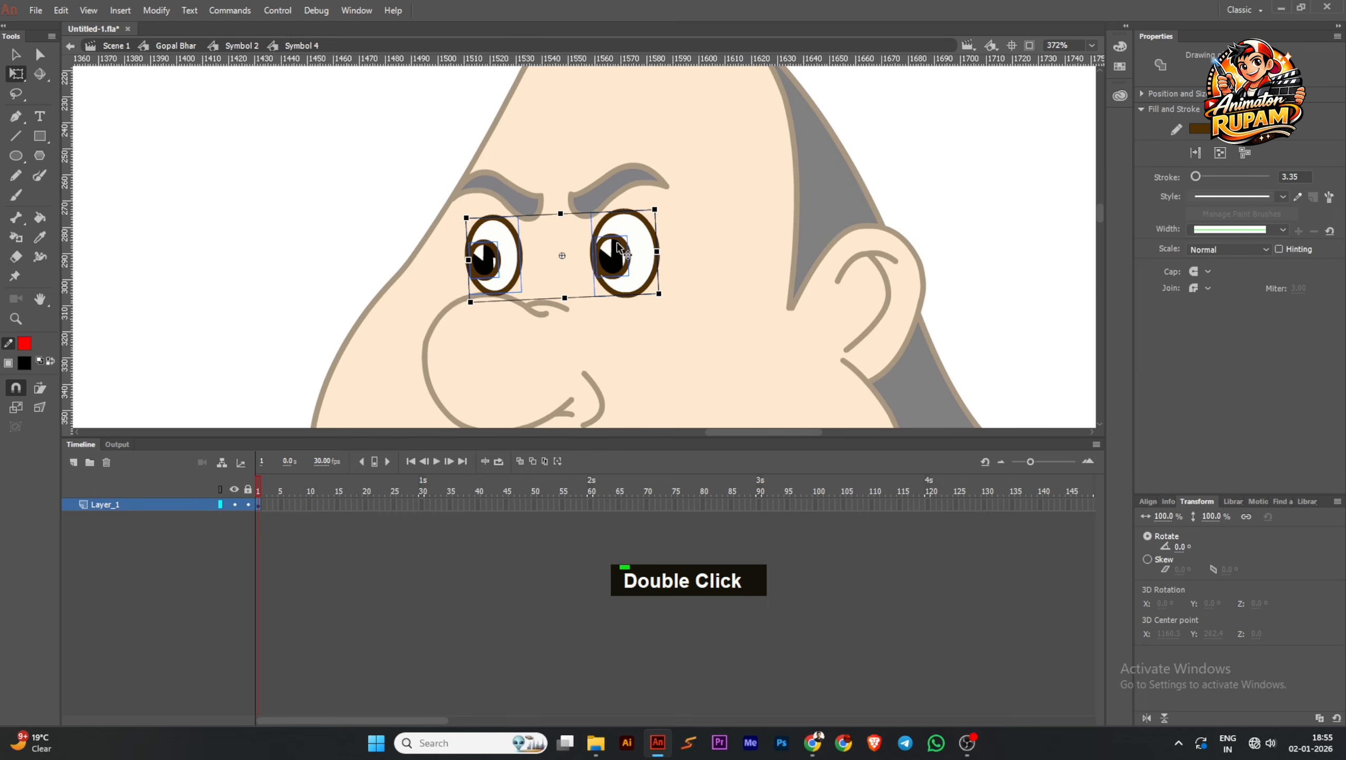
ctrl+scroll(622, 248, down, 3)
Exit the eyes and head symbols back to the Gopal Bhar symbol and save the document
double_click(400, 244)
double_click(496, 209)
key(ctrl+s)
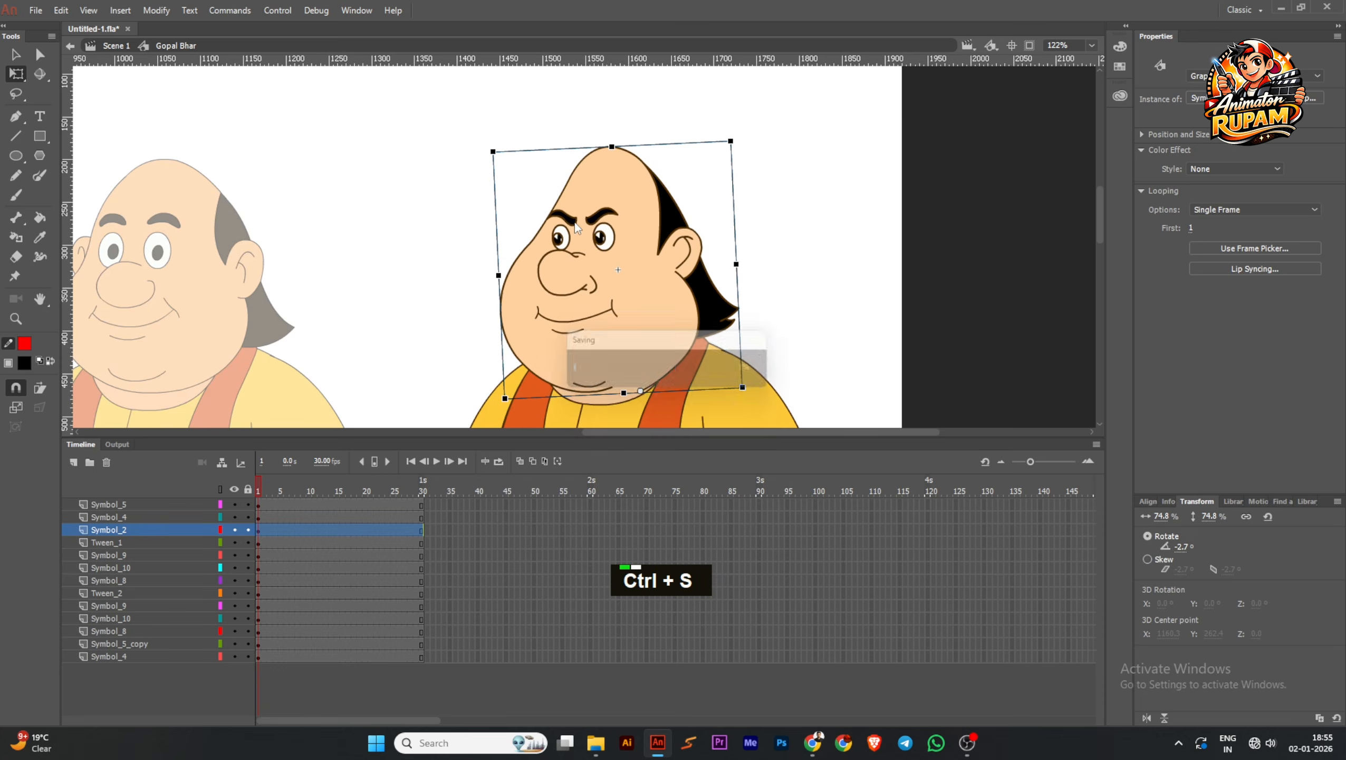
drag(770, 283, 751, 256)
click(752, 252)
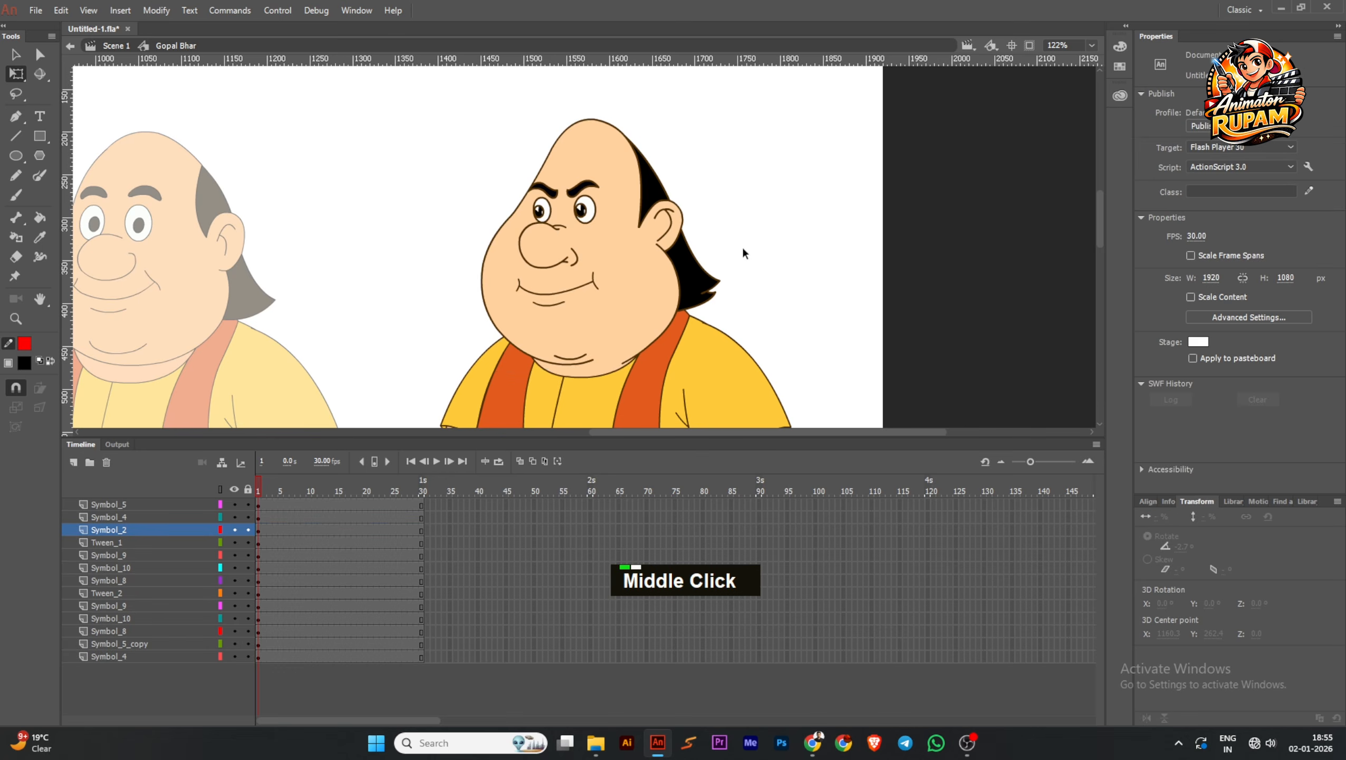
ctrl+scroll(743, 252, down, 2)
key(ctrl+s)
Return to the main scene with the whole stage in view, deselect the character and save the document
double_click(766, 200)
ctrl+scroll(745, 256, down, 1)
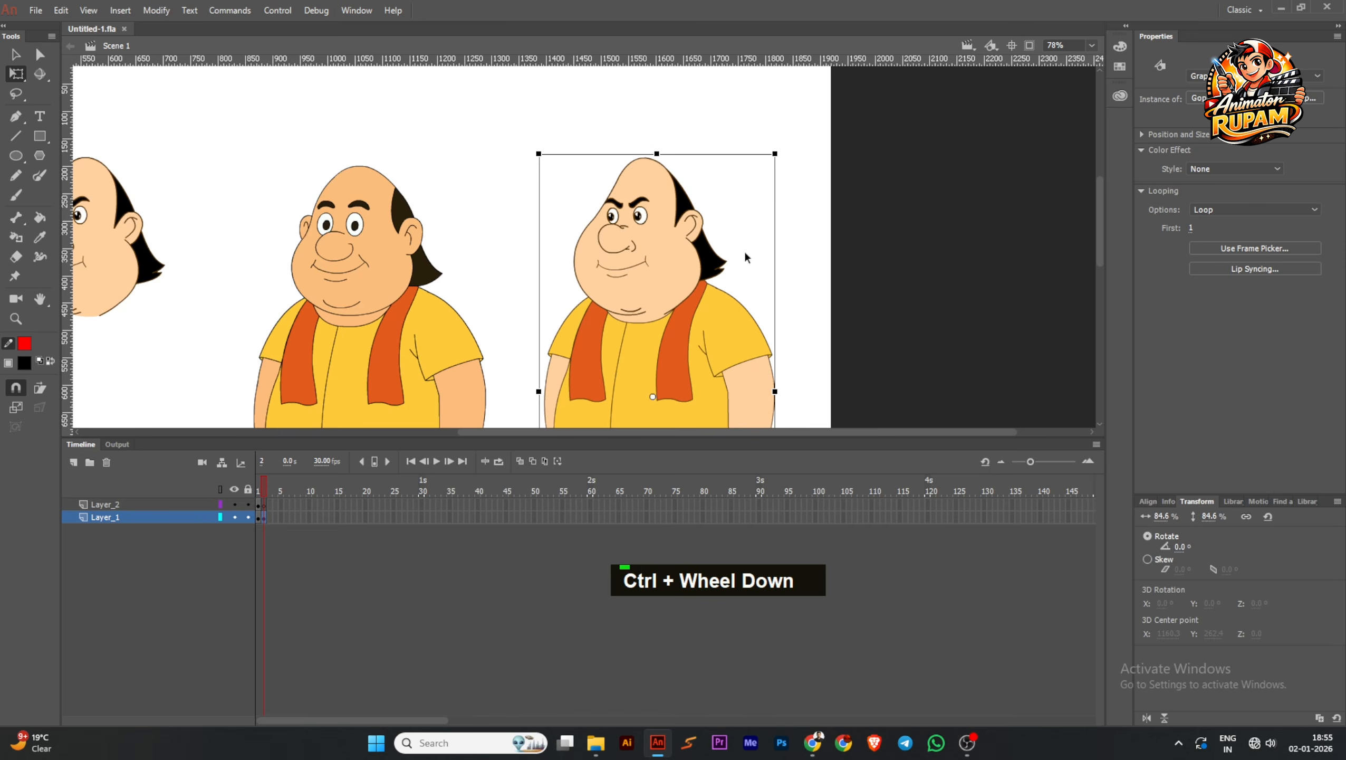
scroll(745, 253, down, 7)
ctrl+scroll(704, 234, down, 2)
drag(704, 219, 683, 303)
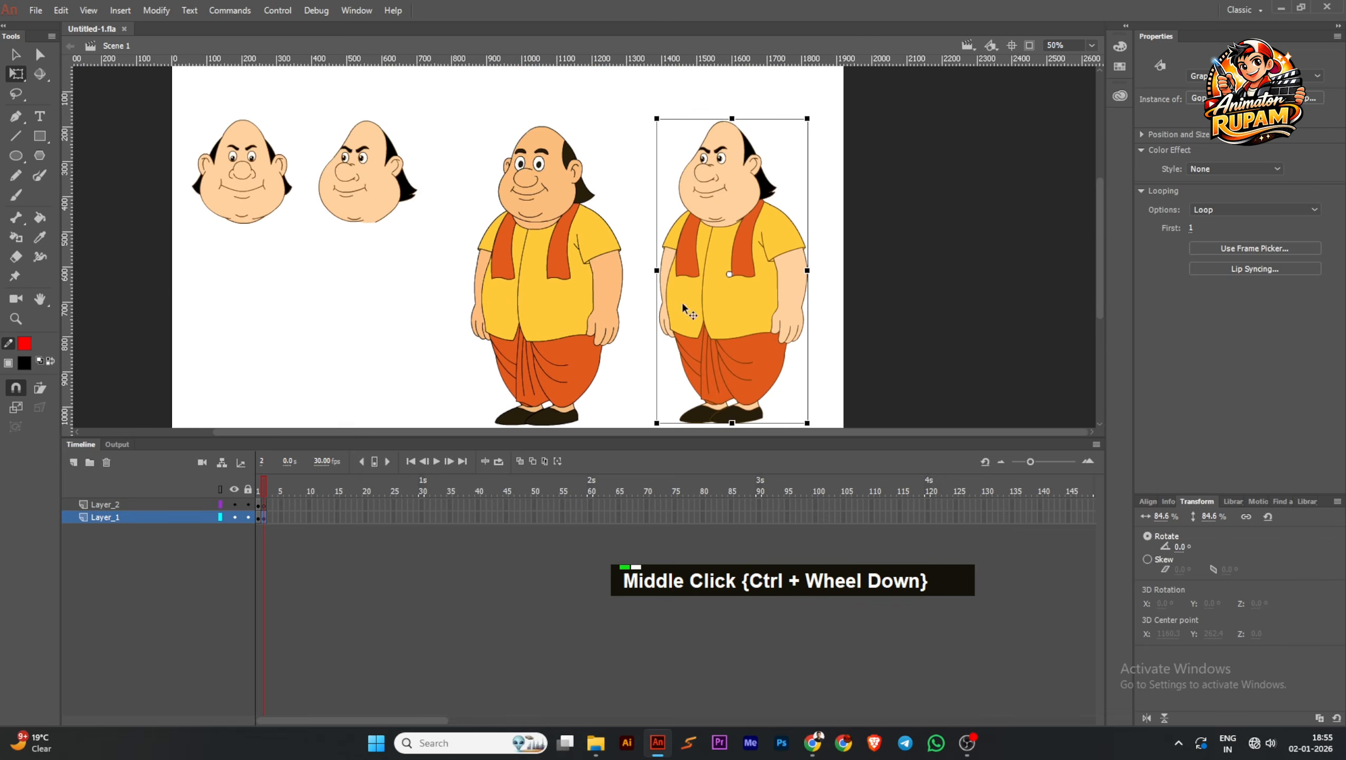
ctrl+scroll(683, 304, down, 1)
click(659, 259)
key(ctrl+s)
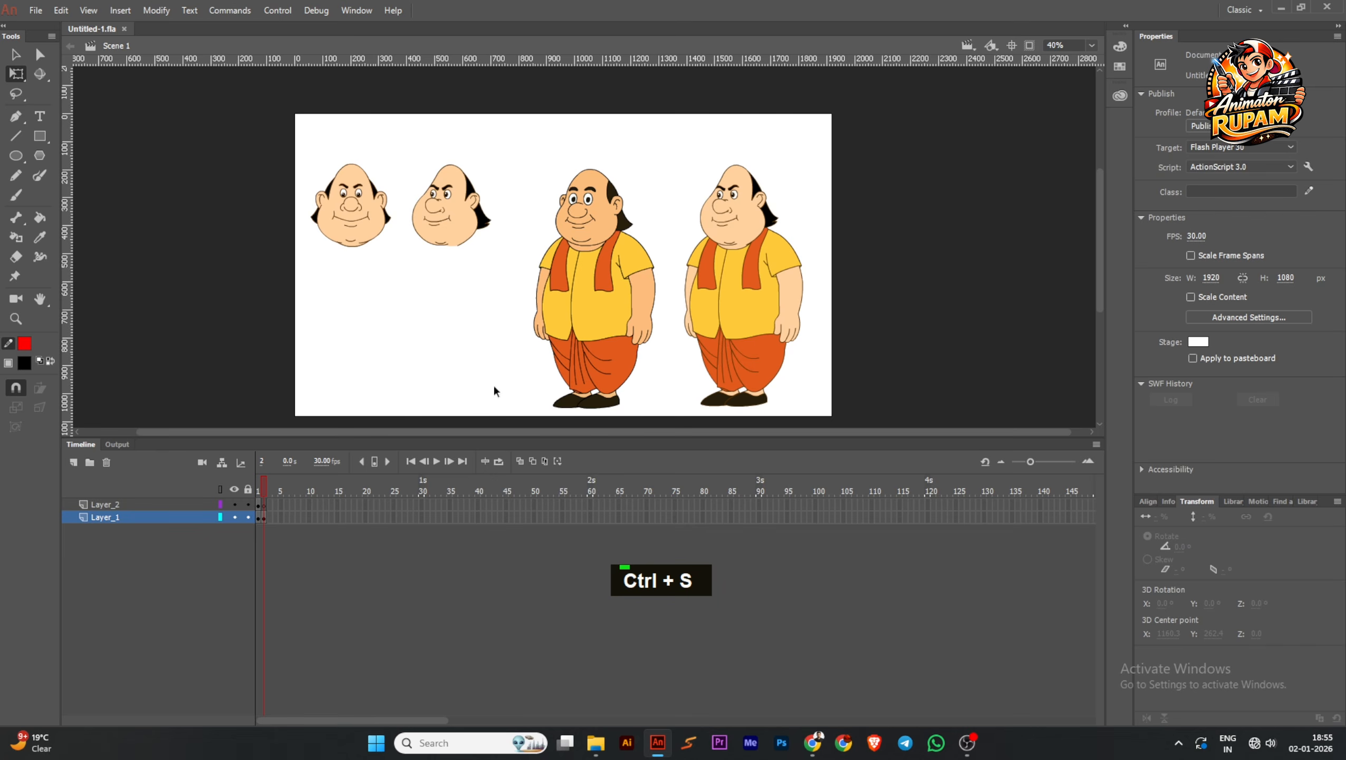
Switch to File Explorer, listen to the start of "Sample Audio For Work" and close the media player
click(595, 742)
double_click(539, 136)
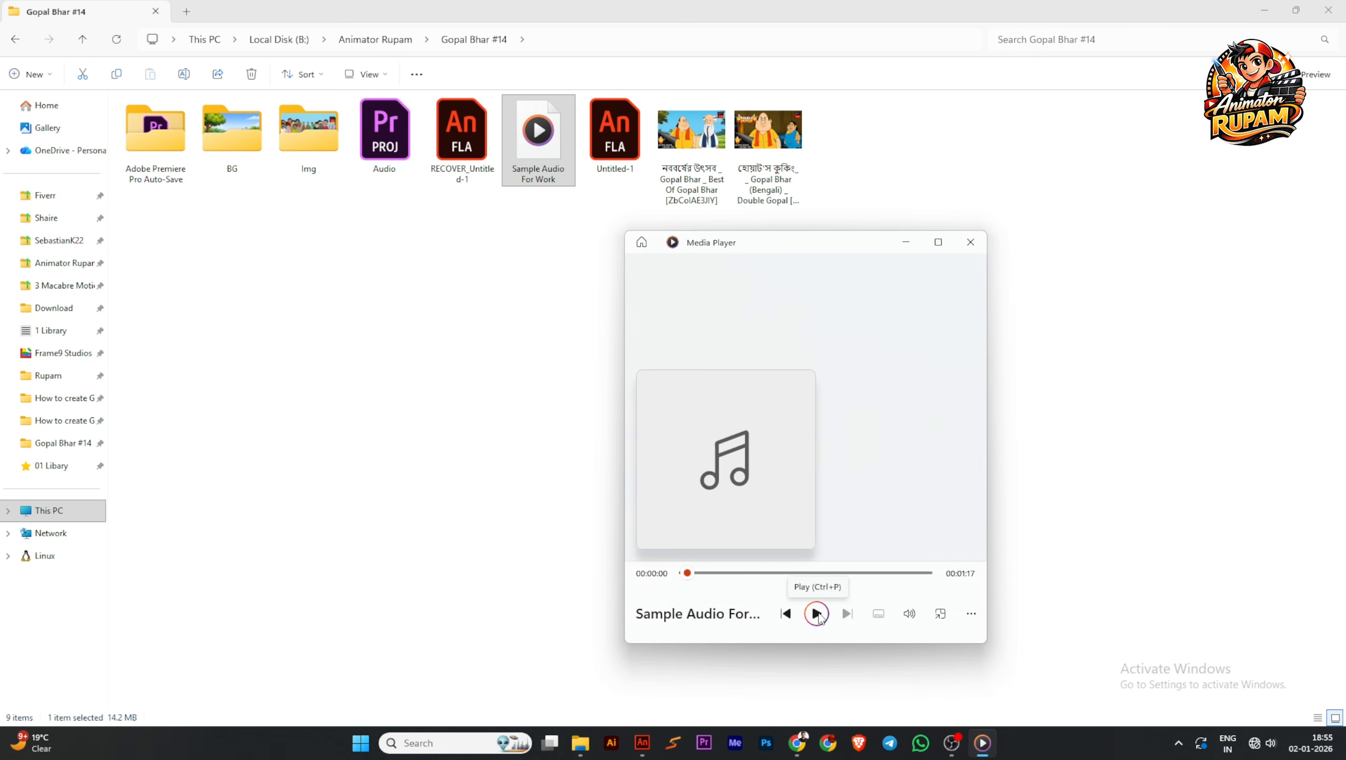
click(818, 615)
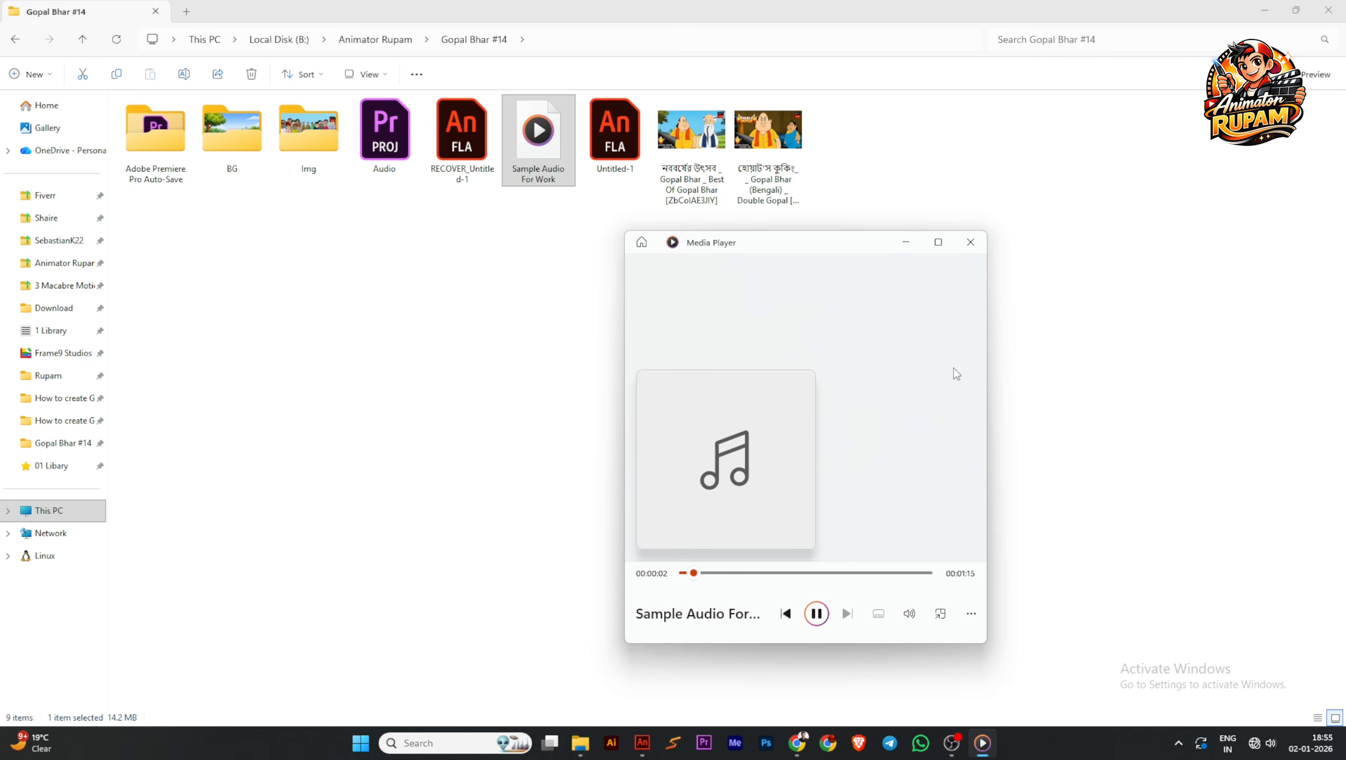
click(971, 244)
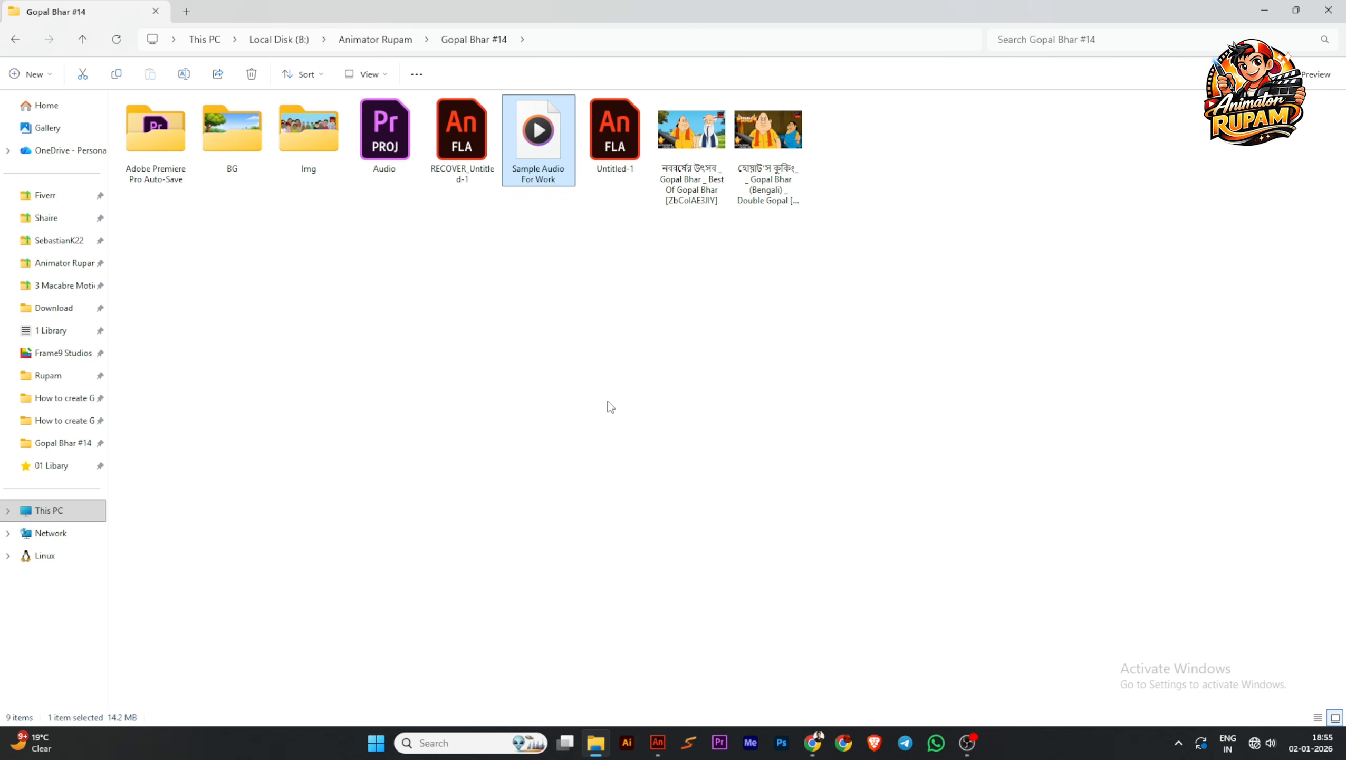
Switch back to Adobe Animate, check the Layer_1 artwork on frame 1 by hiding and reshowing it, and save on frame 2
click(553, 290)
click(659, 742)
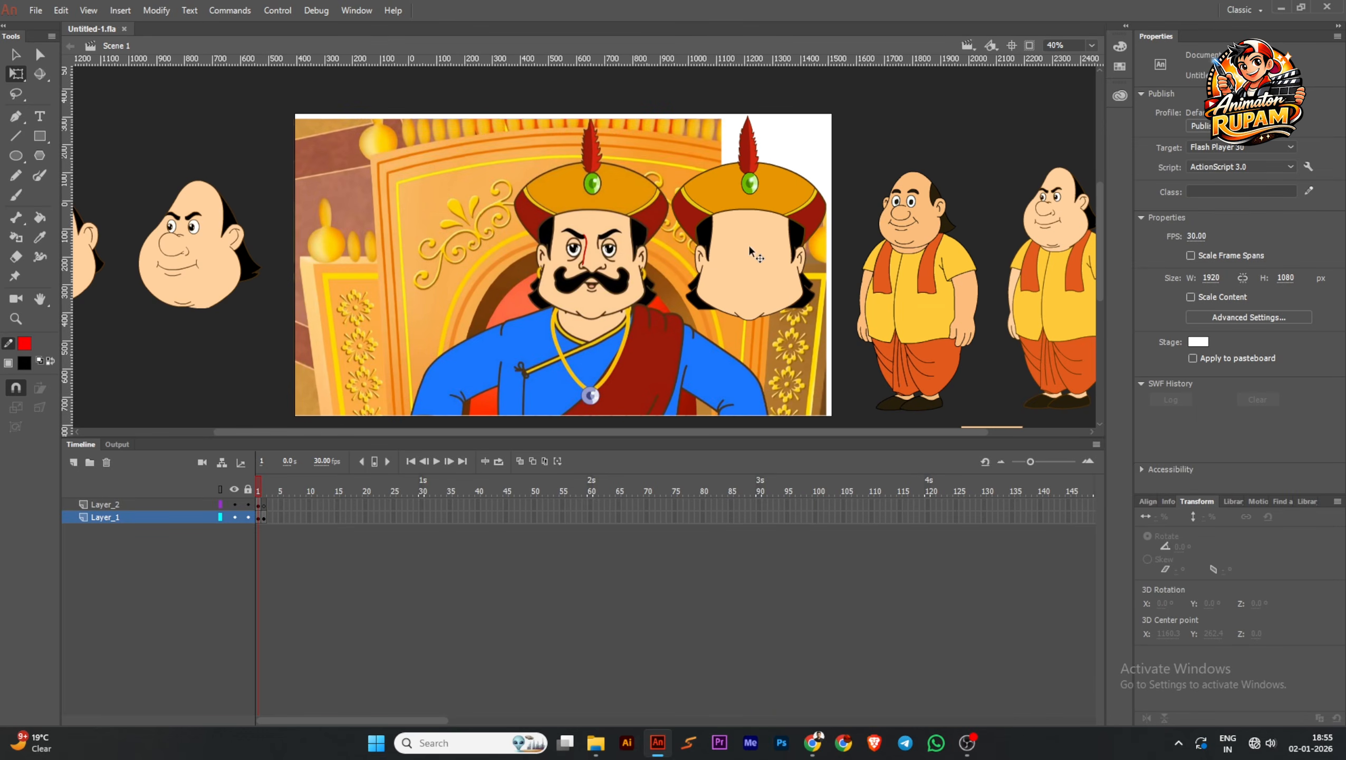
click(233, 517)
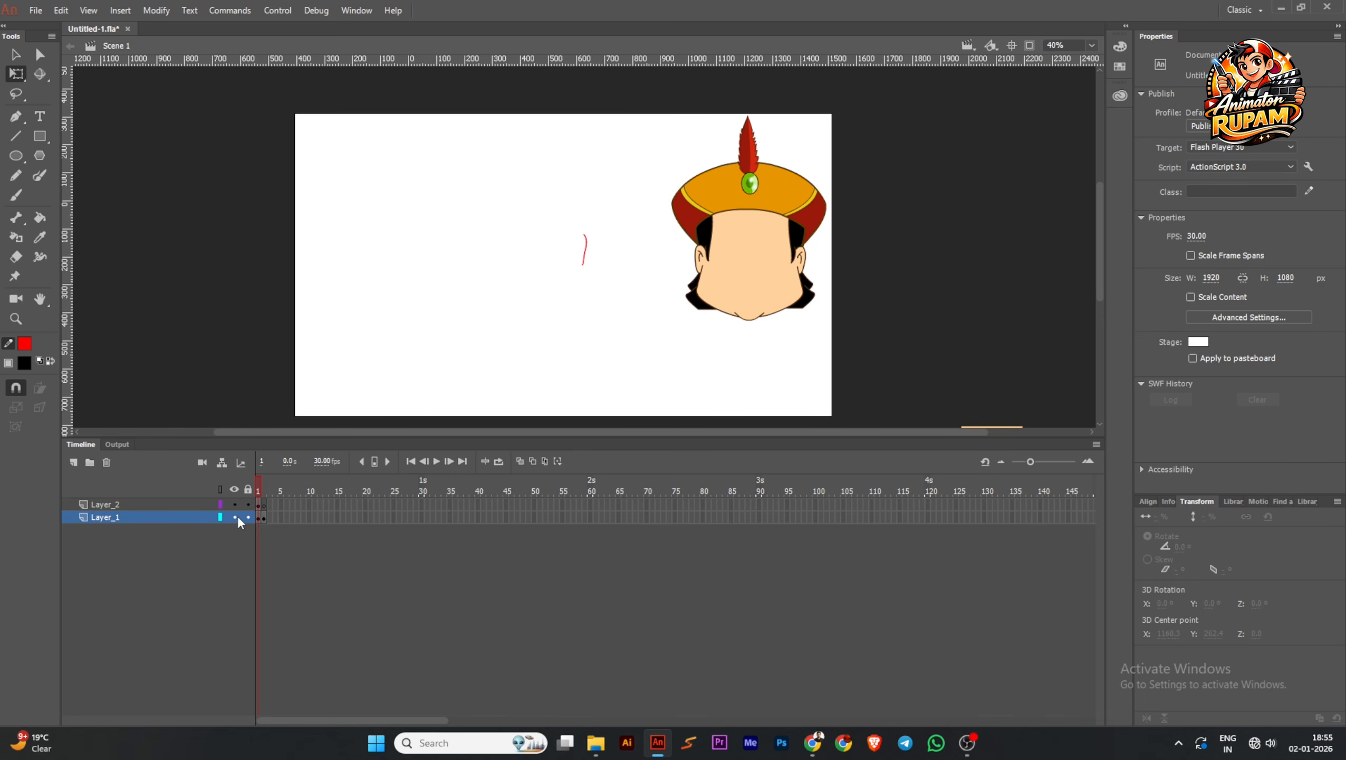
click(235, 517)
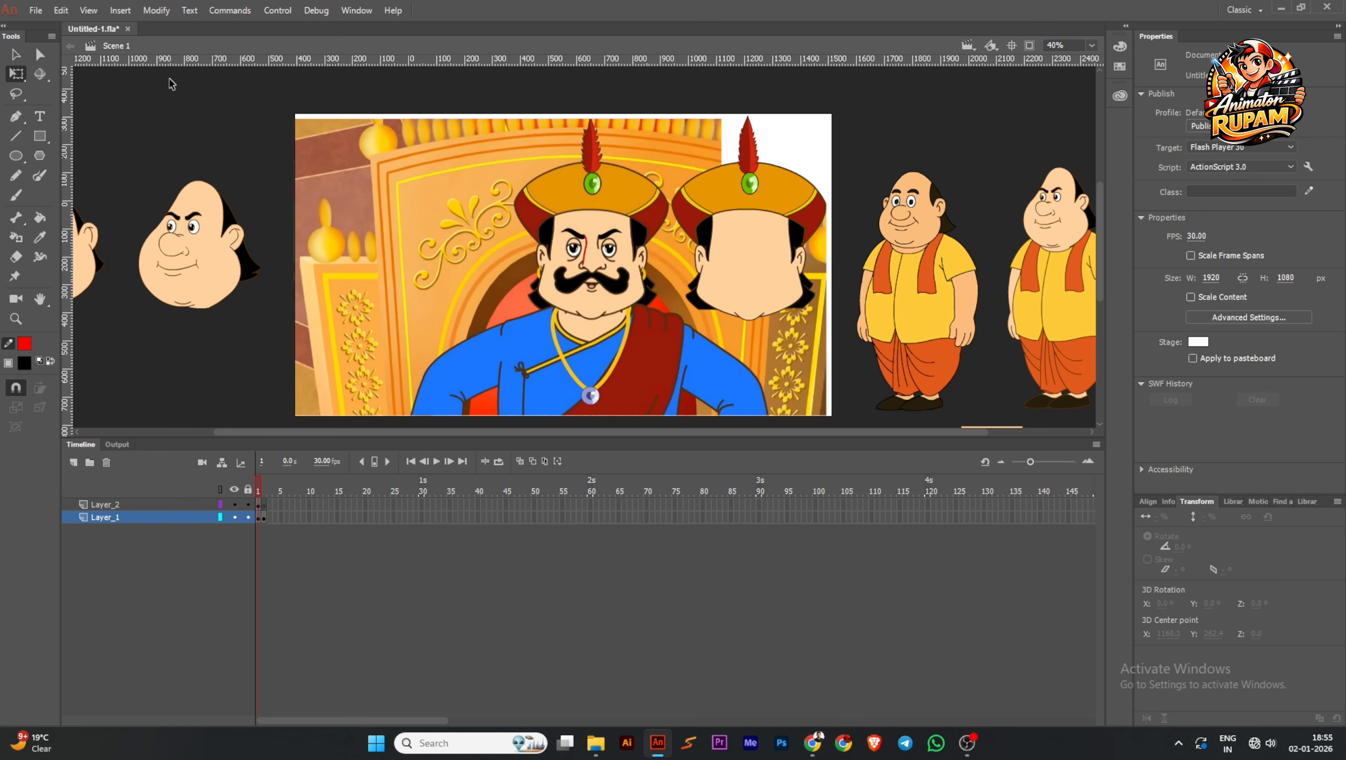
click(265, 492)
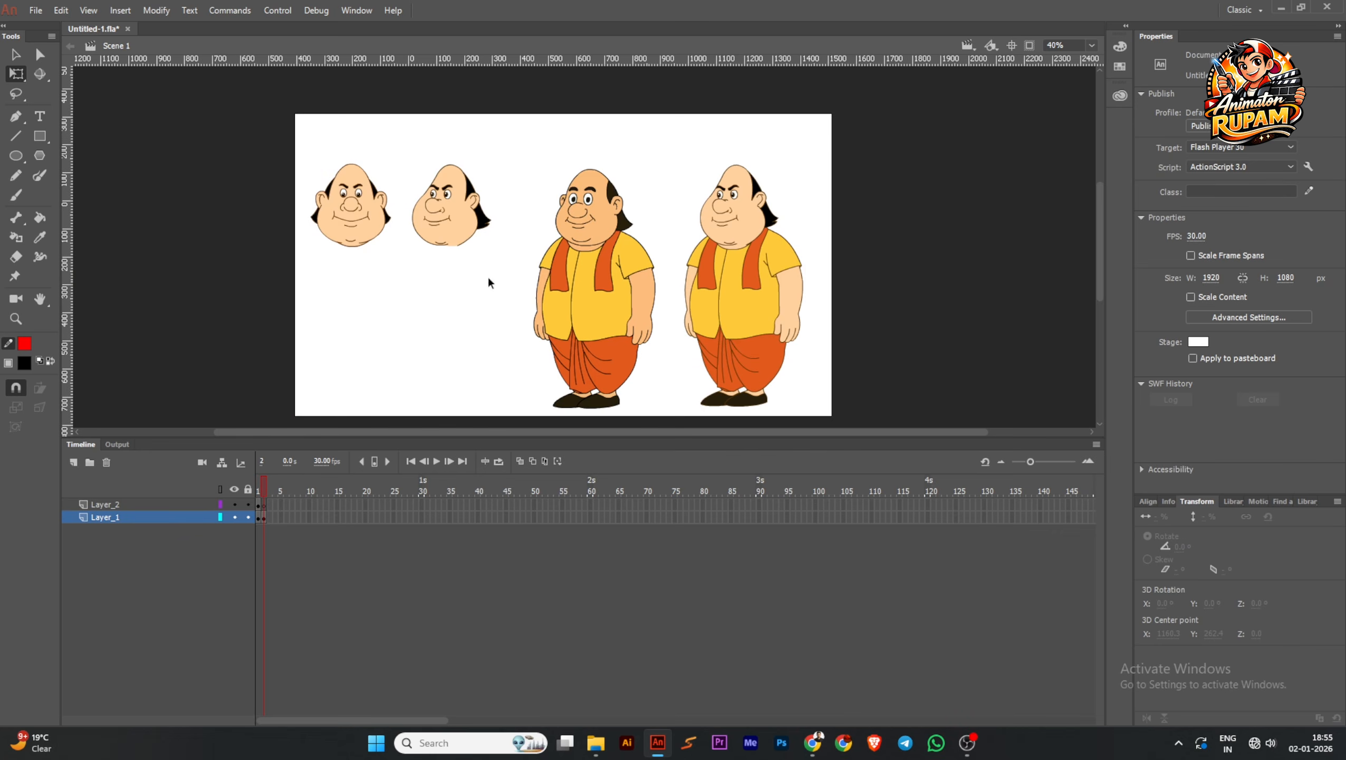
key(ctrl+s)
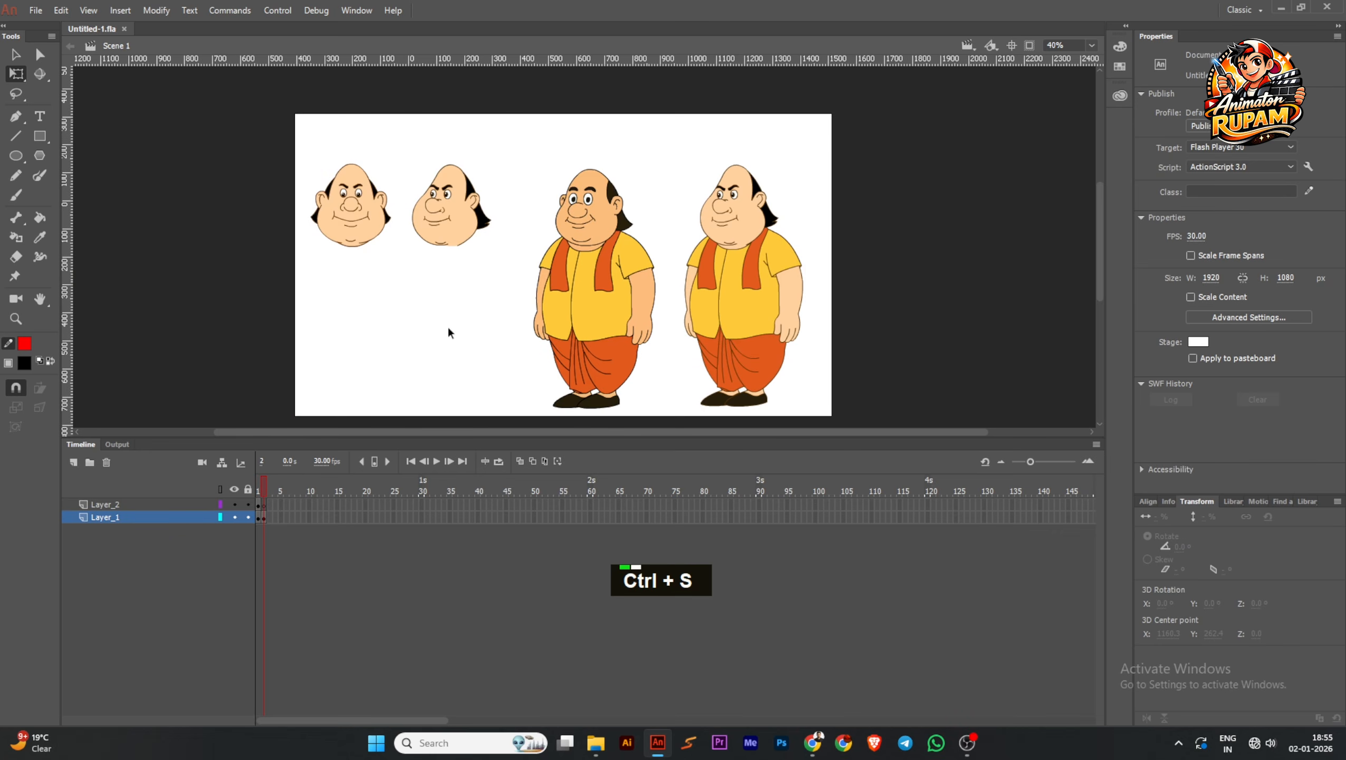
Create a new Full HD document of 1920 × 1080 at 30 fps for ActionScript 3.0 and enlarge the stage area
key(ctrl+n)
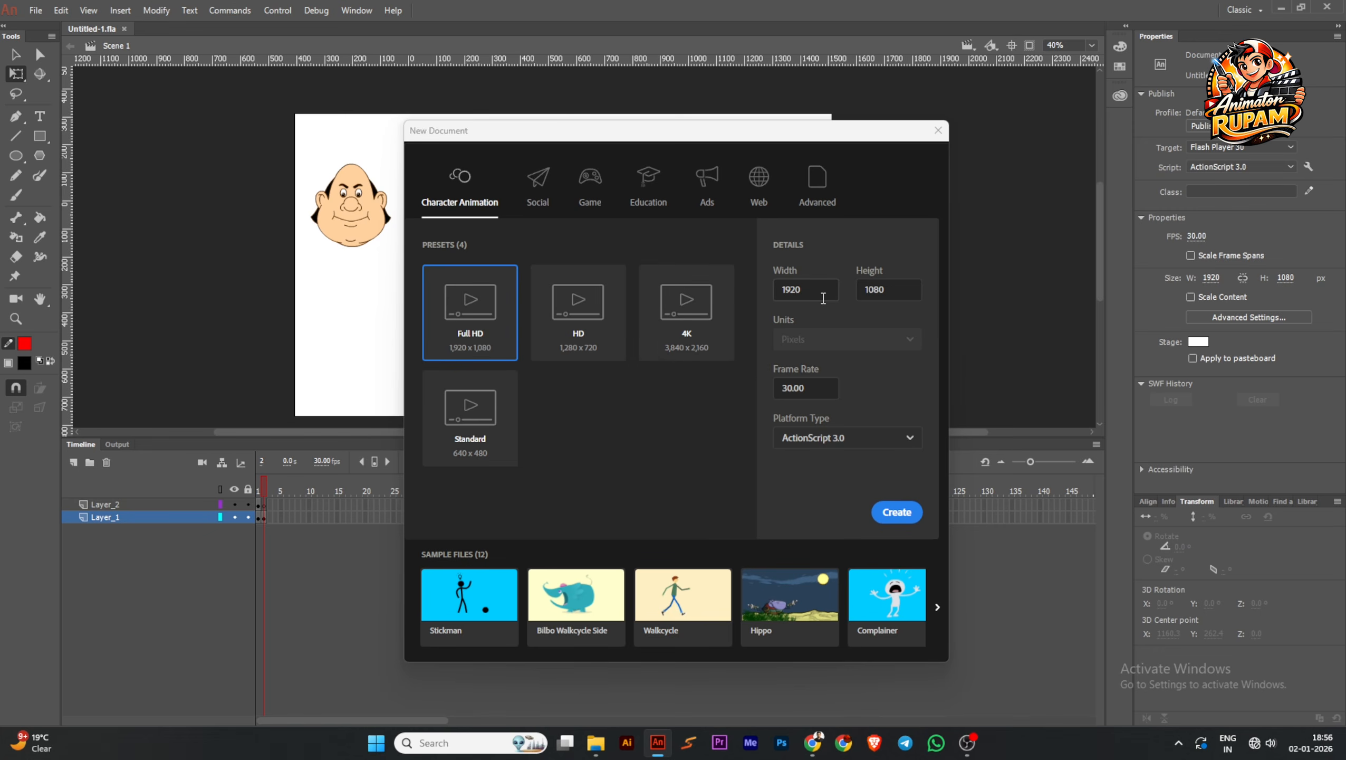
click(899, 513)
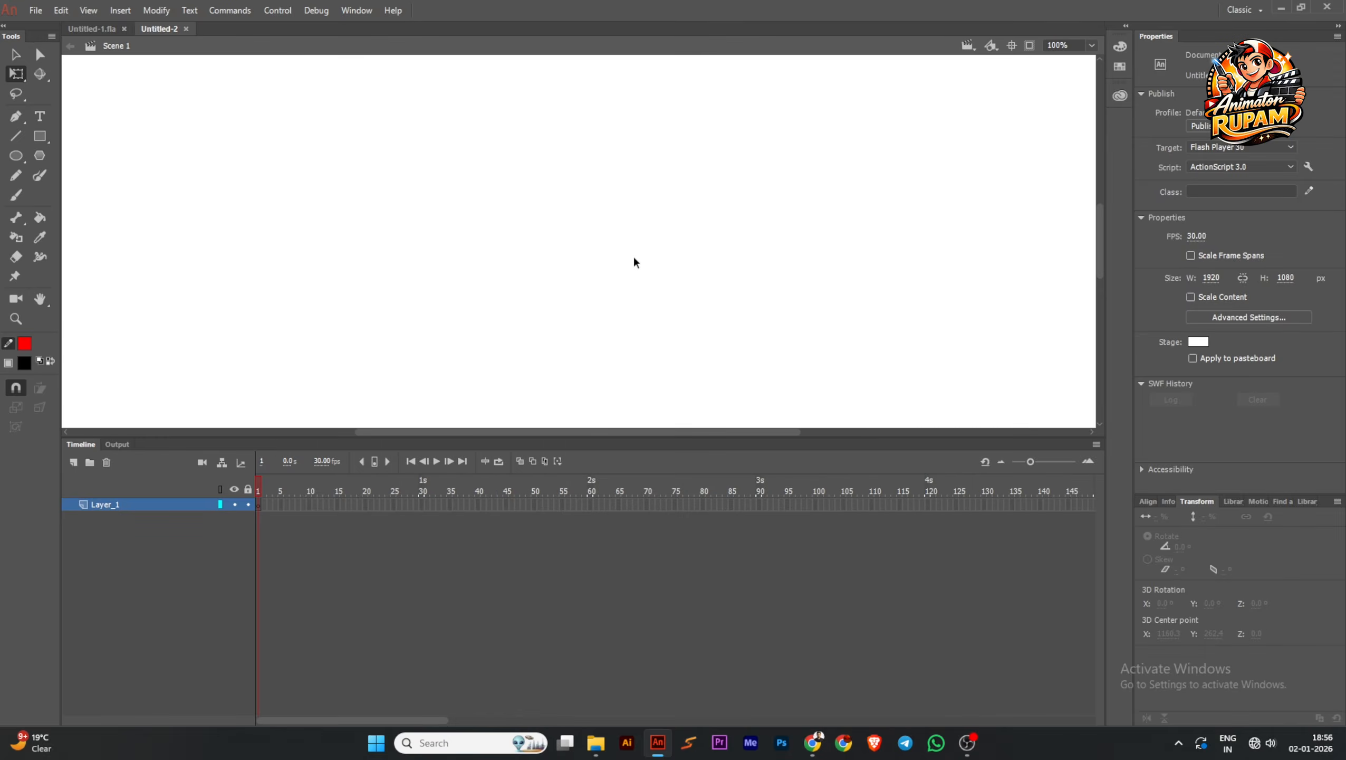
scroll(612, 296, down, 1)
drag(586, 443, 574, 536)
scroll(626, 364, down, 1)
middle_click(626, 364)
Save the new document as "Gopal animation Sample #1" in the Gopal Bhar #14 folder
key(ctrl+s)
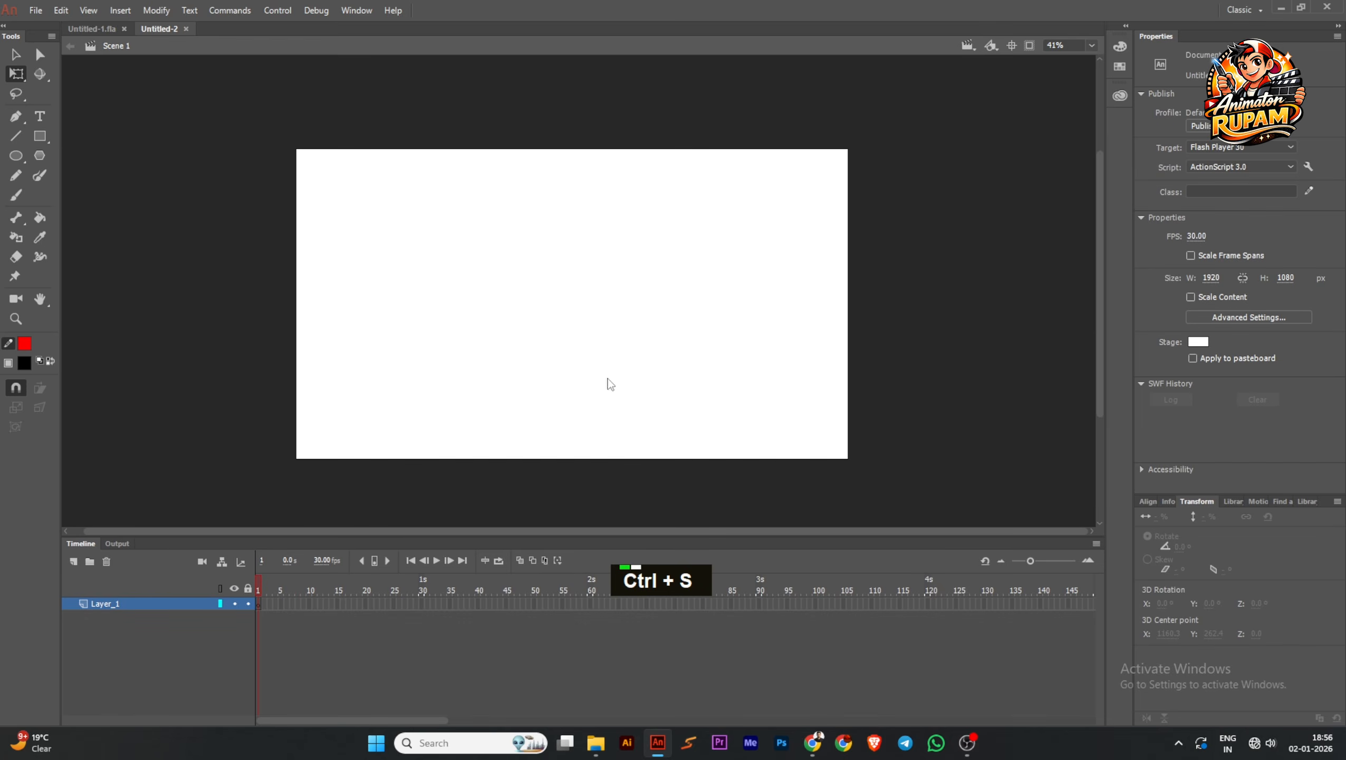
click(191, 193)
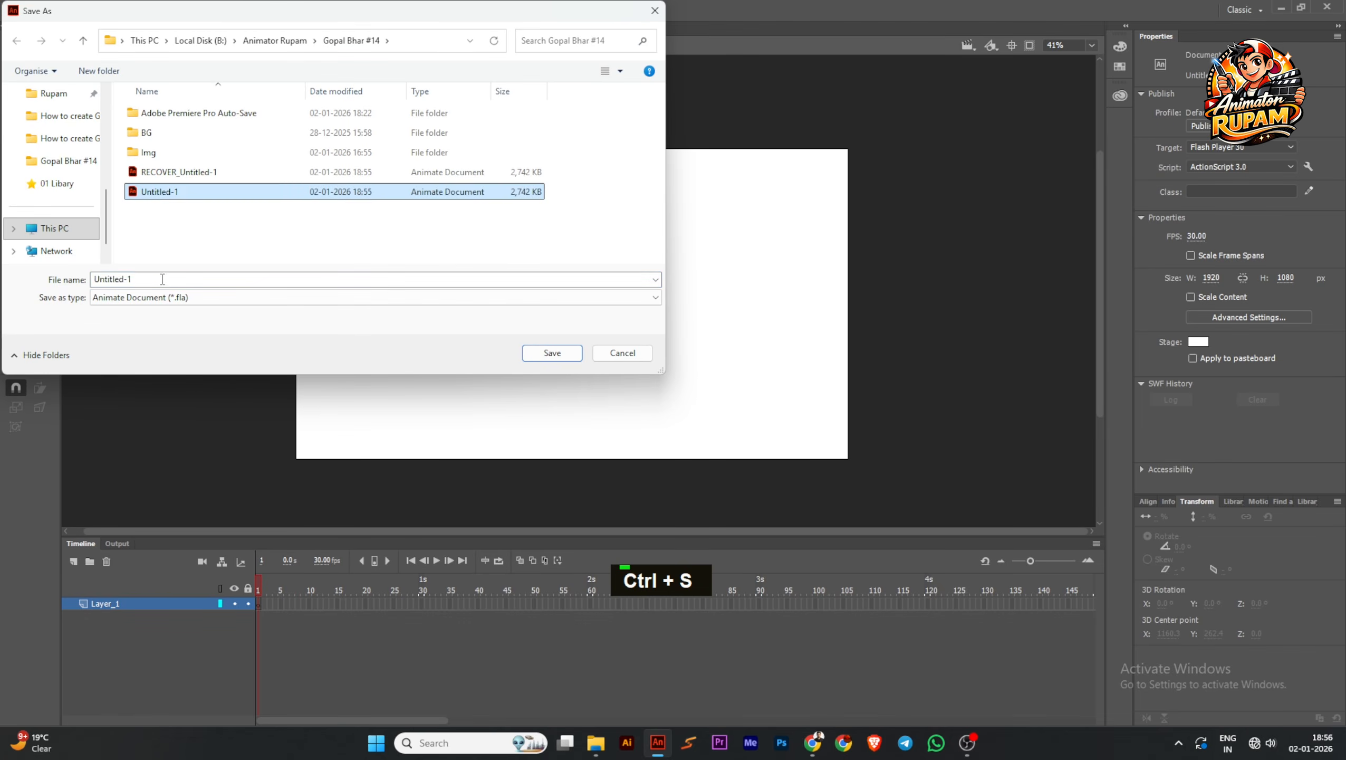
click(156, 280)
text(Gop)
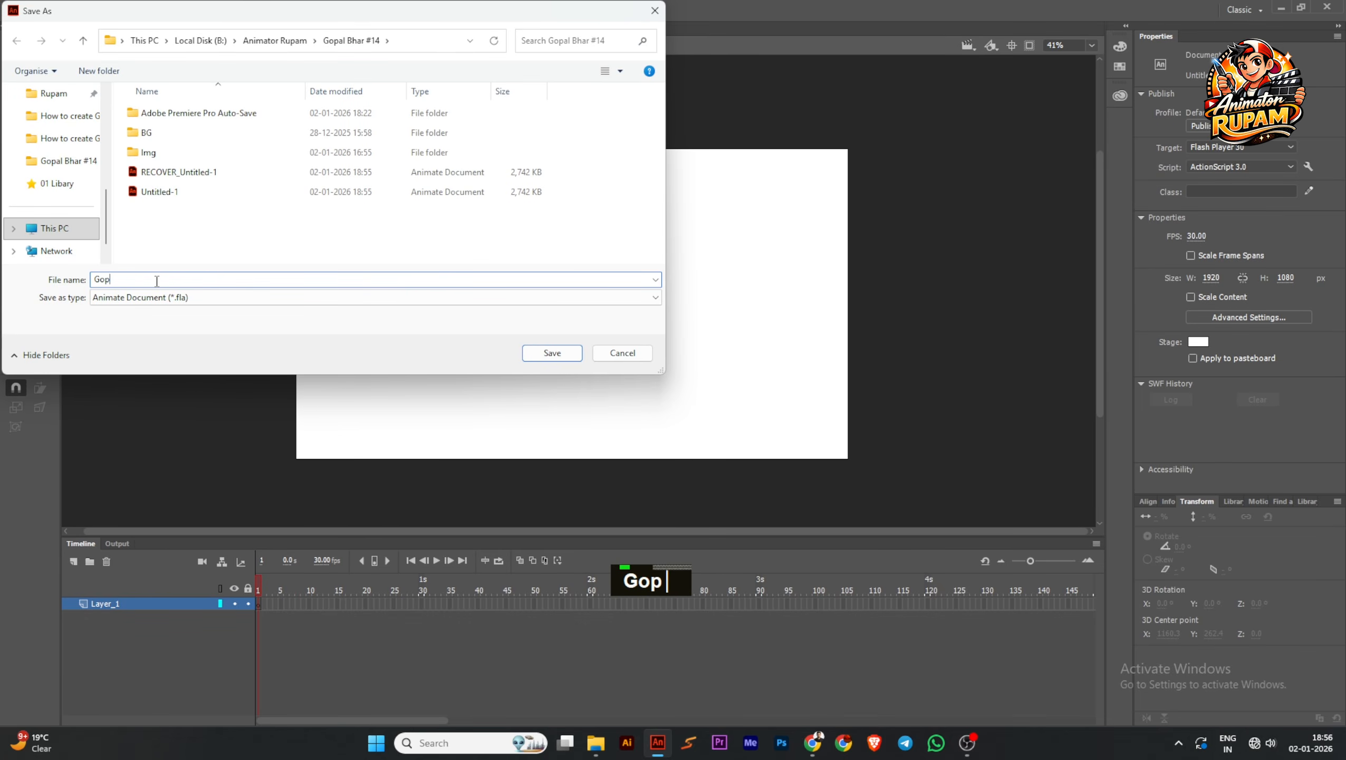
text(al ani)
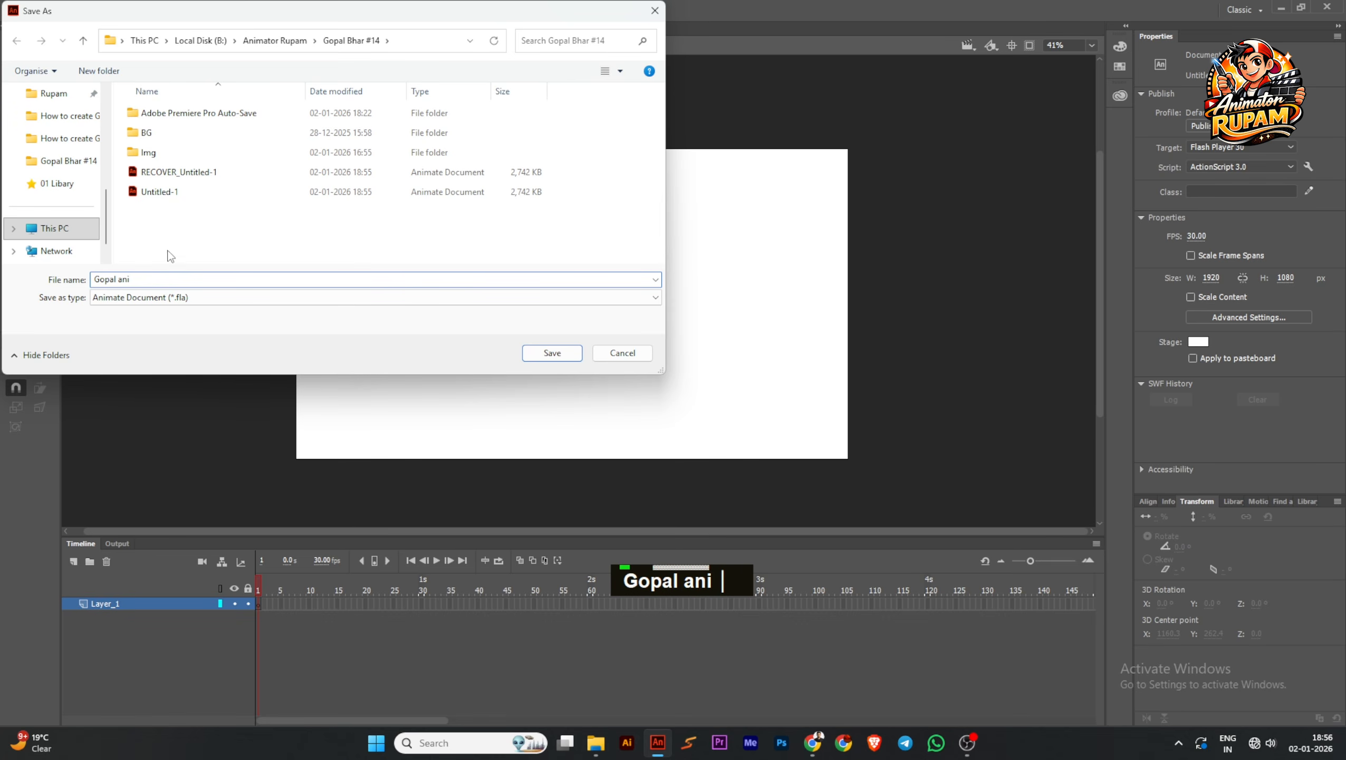
click(204, 246)
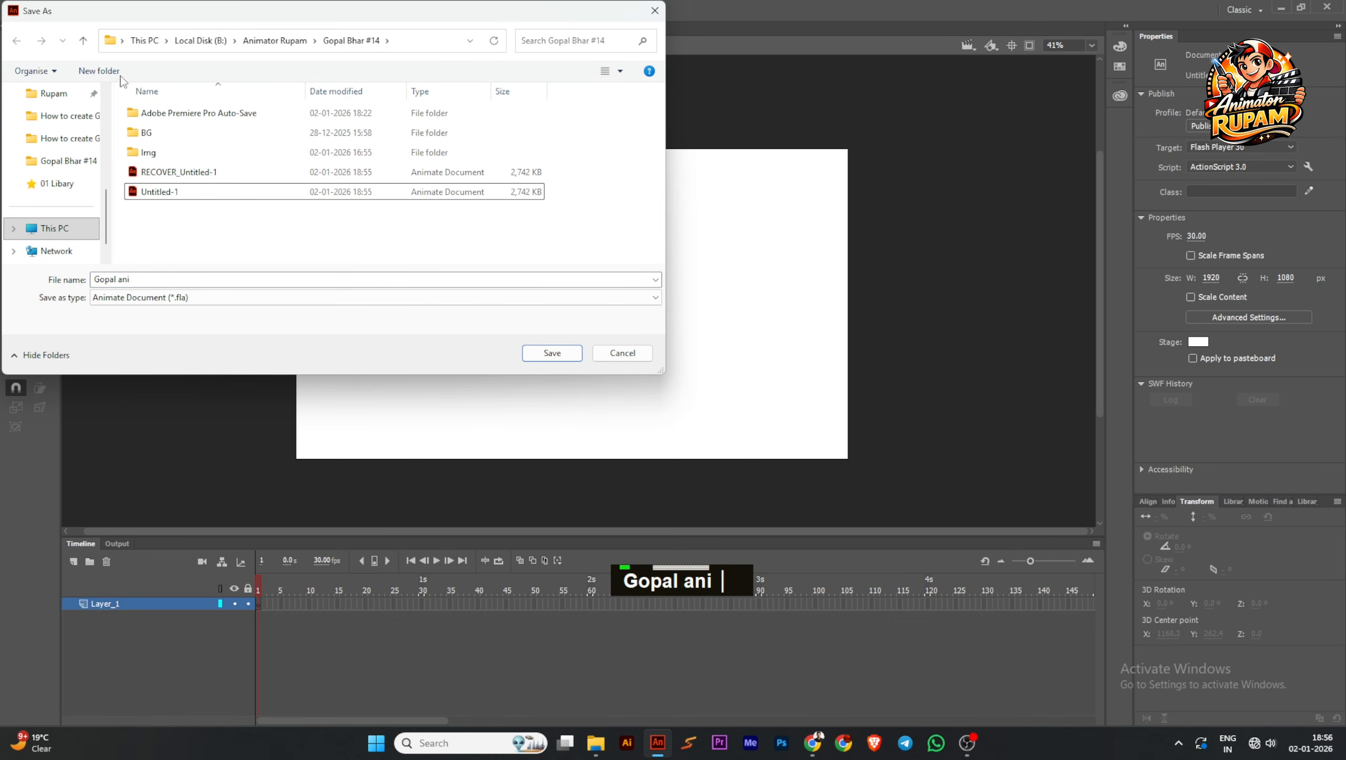
click(83, 41)
scroll(462, 198, down, 1)
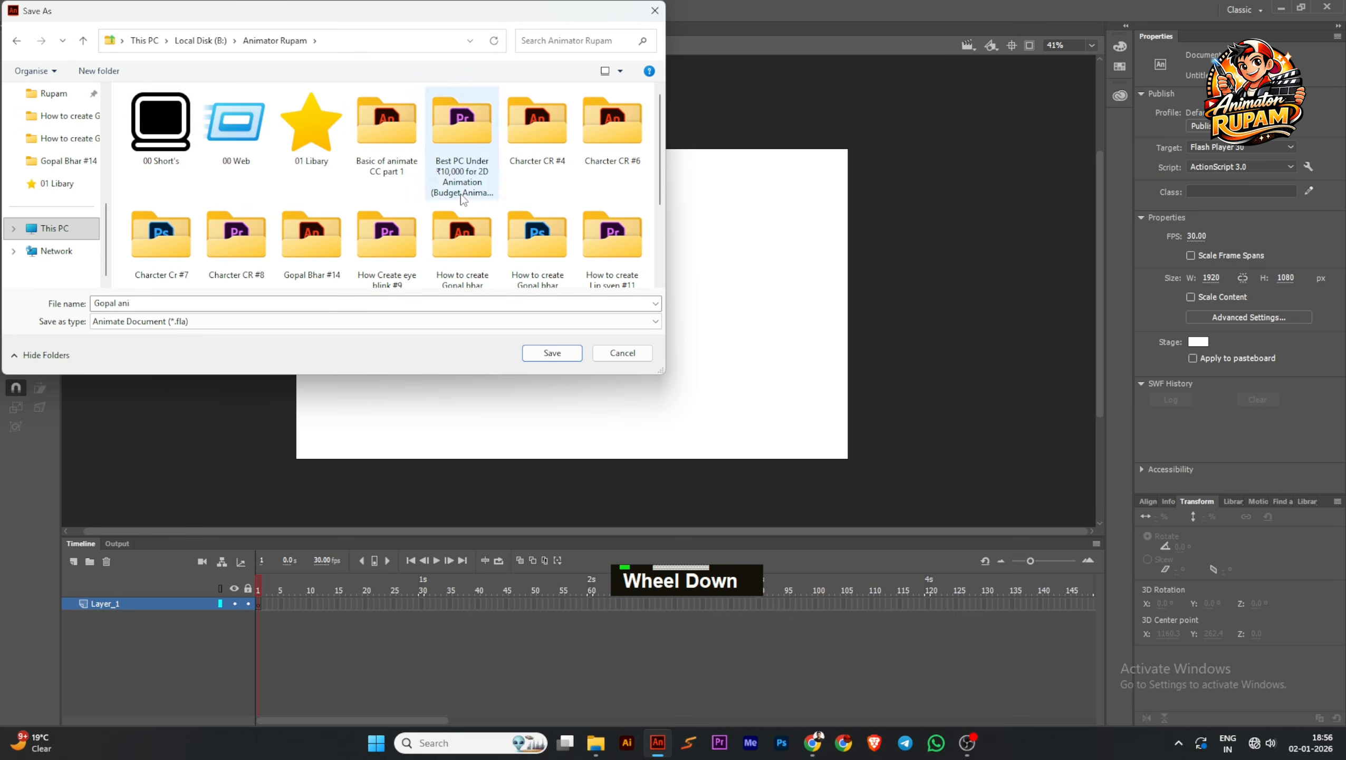
double_click(311, 133)
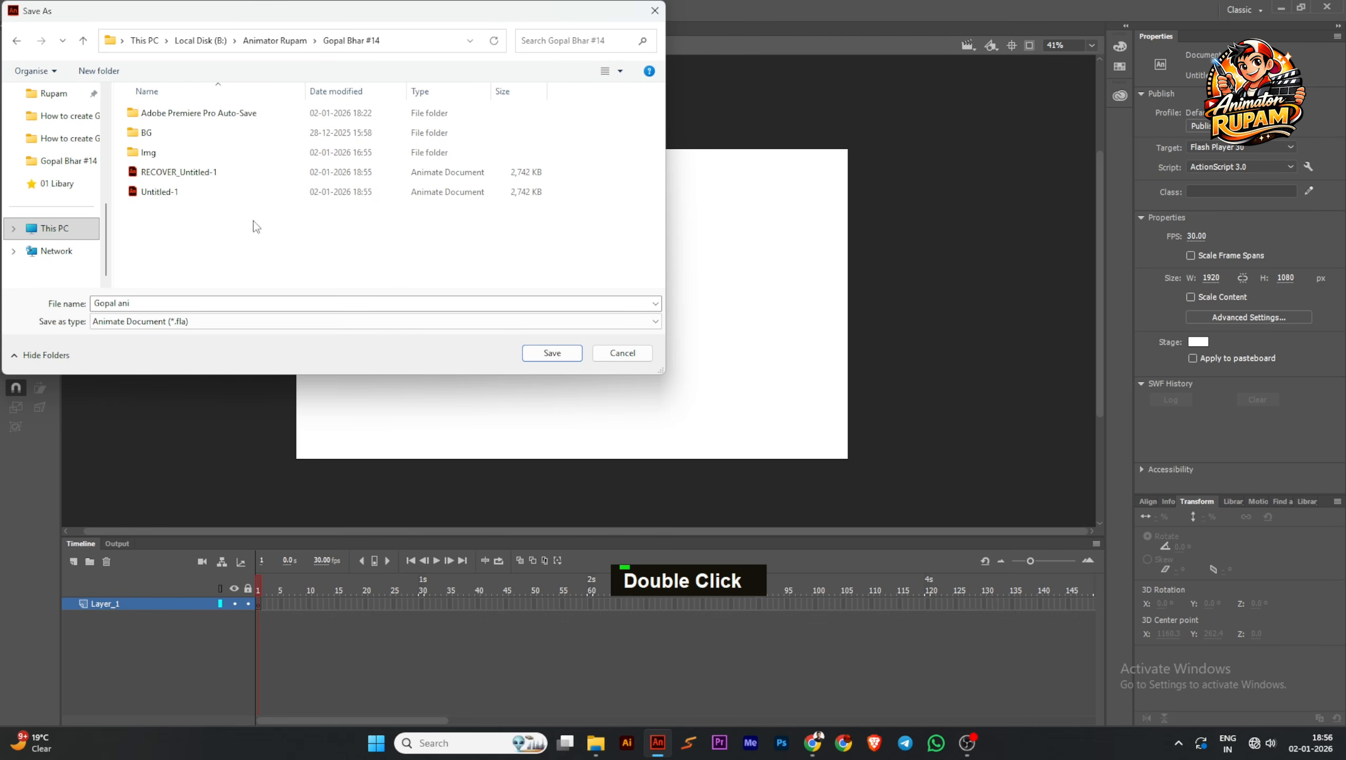
click(144, 303)
key(BackSpace)
text(mation )
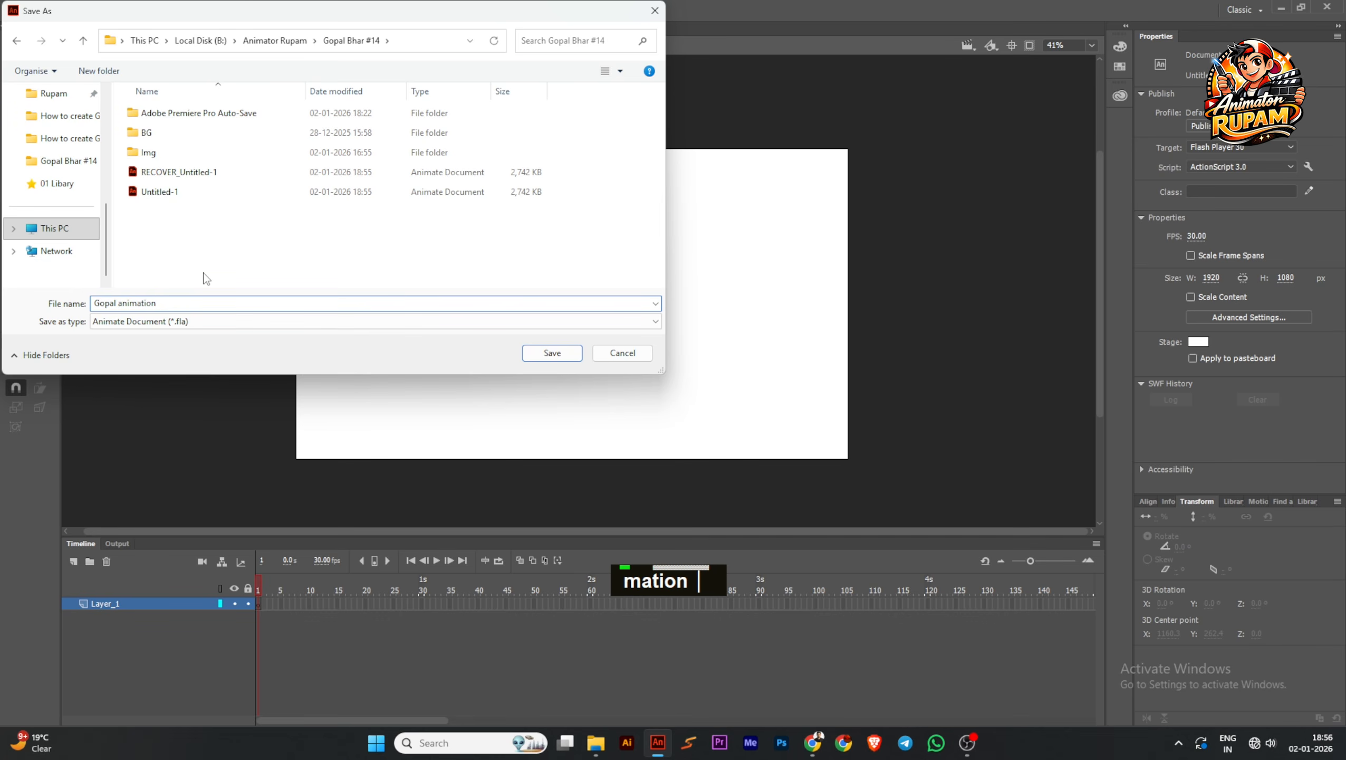
text(Sample)
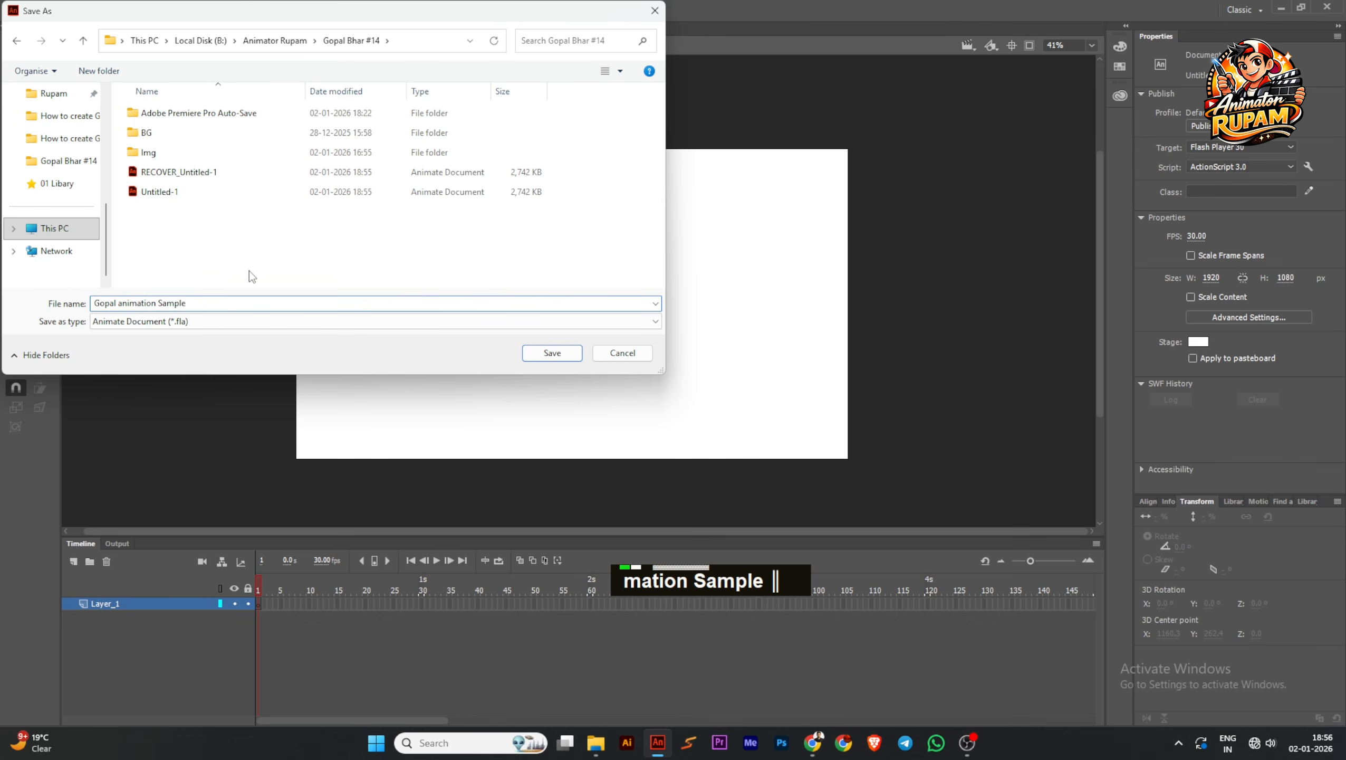
text( #1)
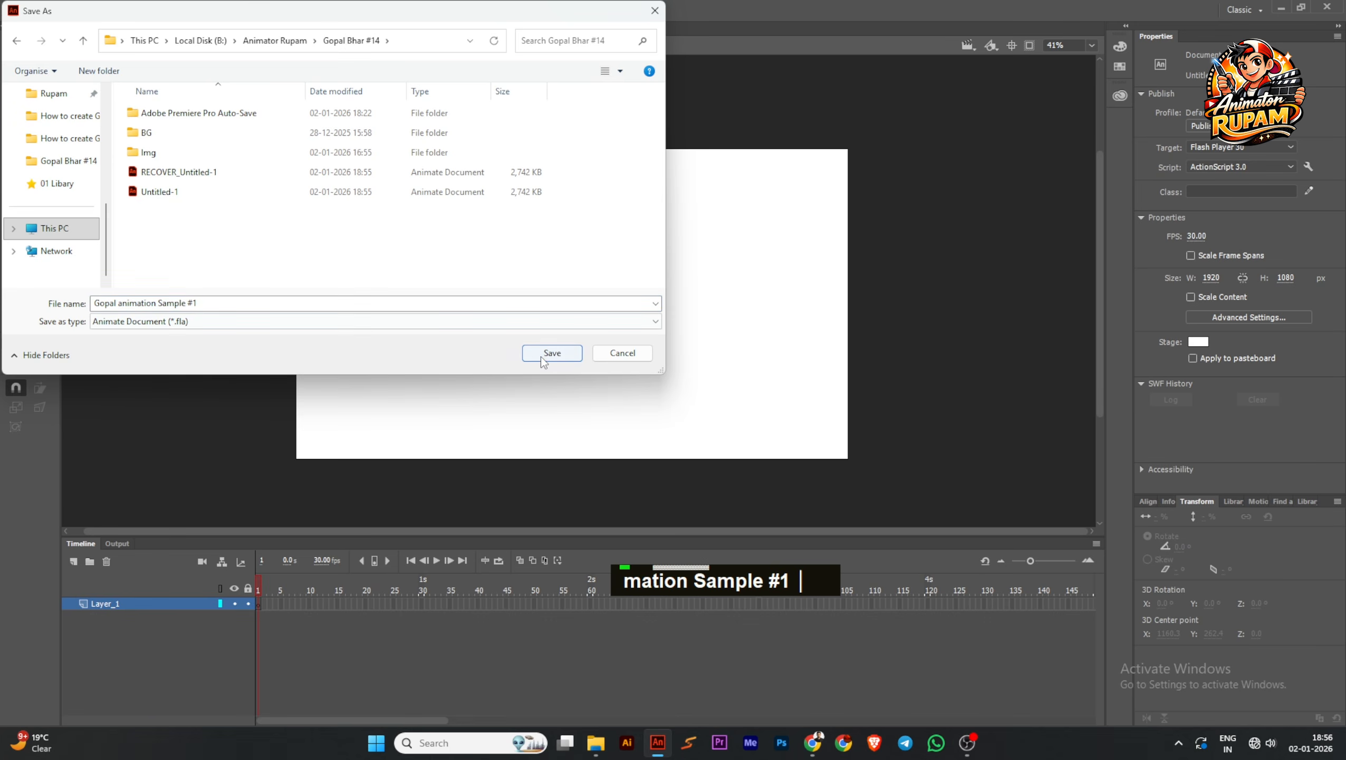
click(552, 353)
Add three layers above Layer_1, rename the topmost one "Audio_" and save the document
scroll(612, 322, up, 1)
middle_click(615, 323)
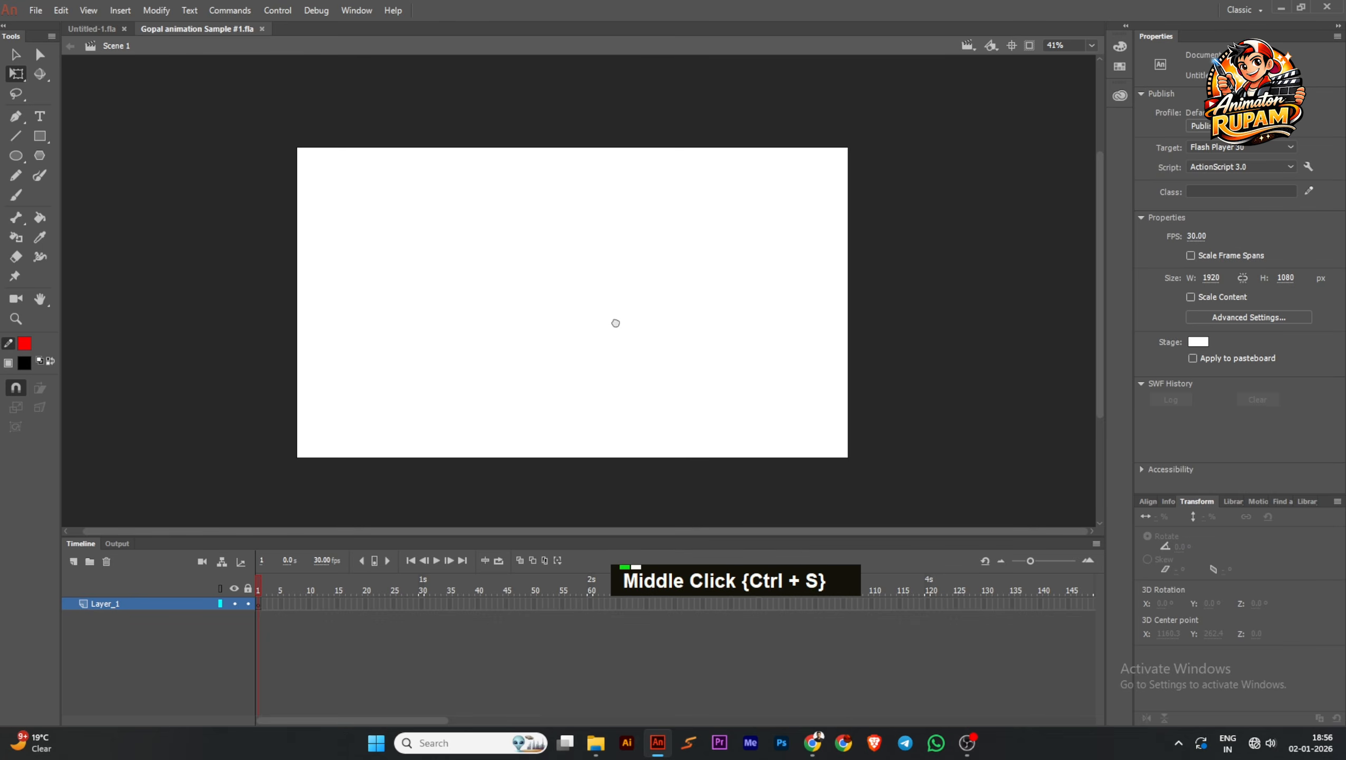
scroll(537, 370, up, 1)
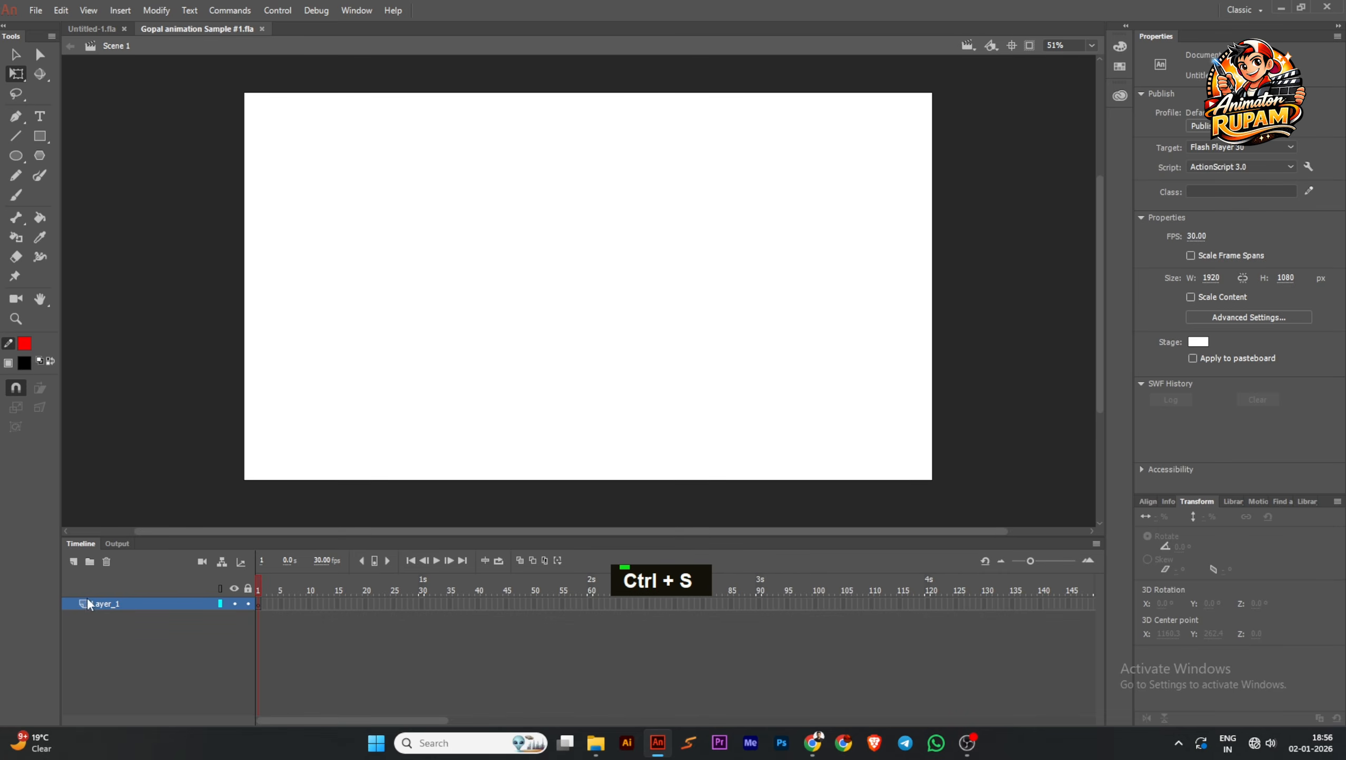
double_click(75, 562)
click(74, 562)
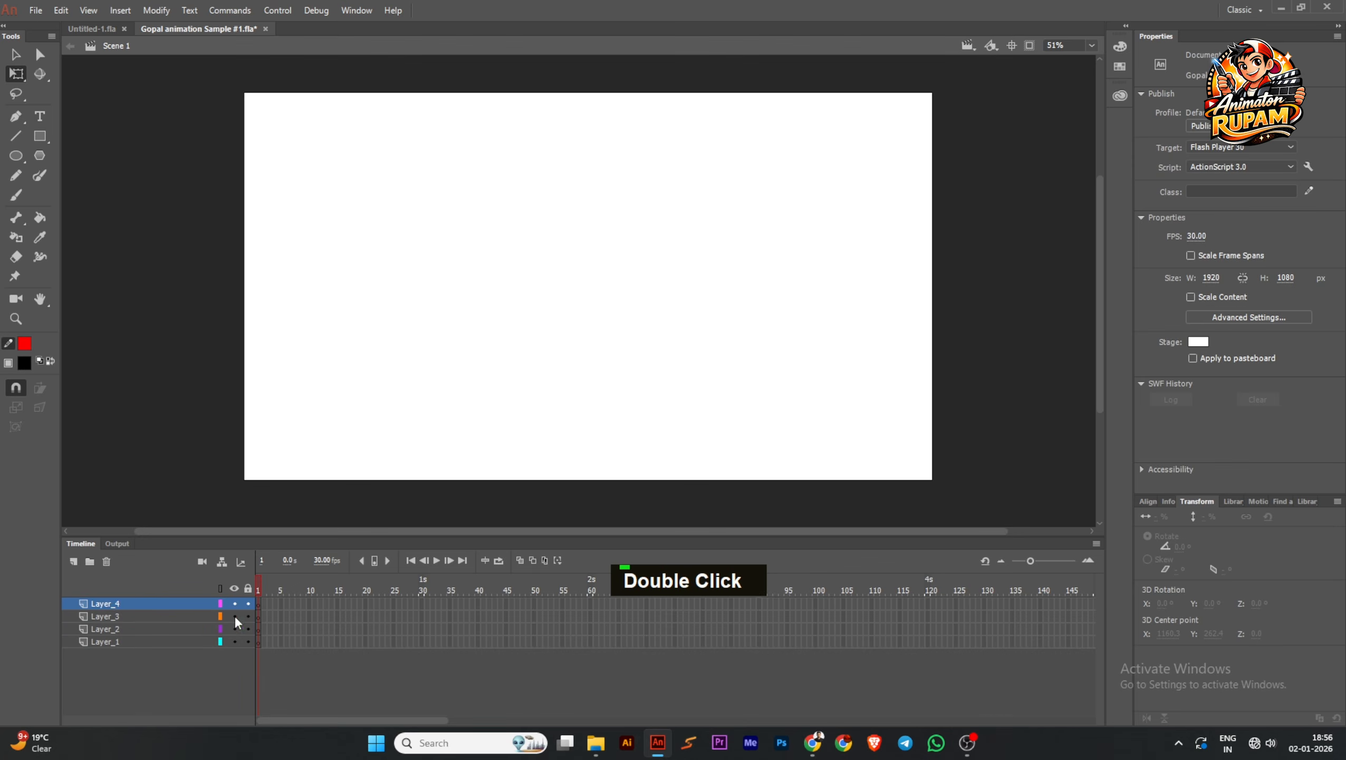
double_click(104, 602)
text(A)
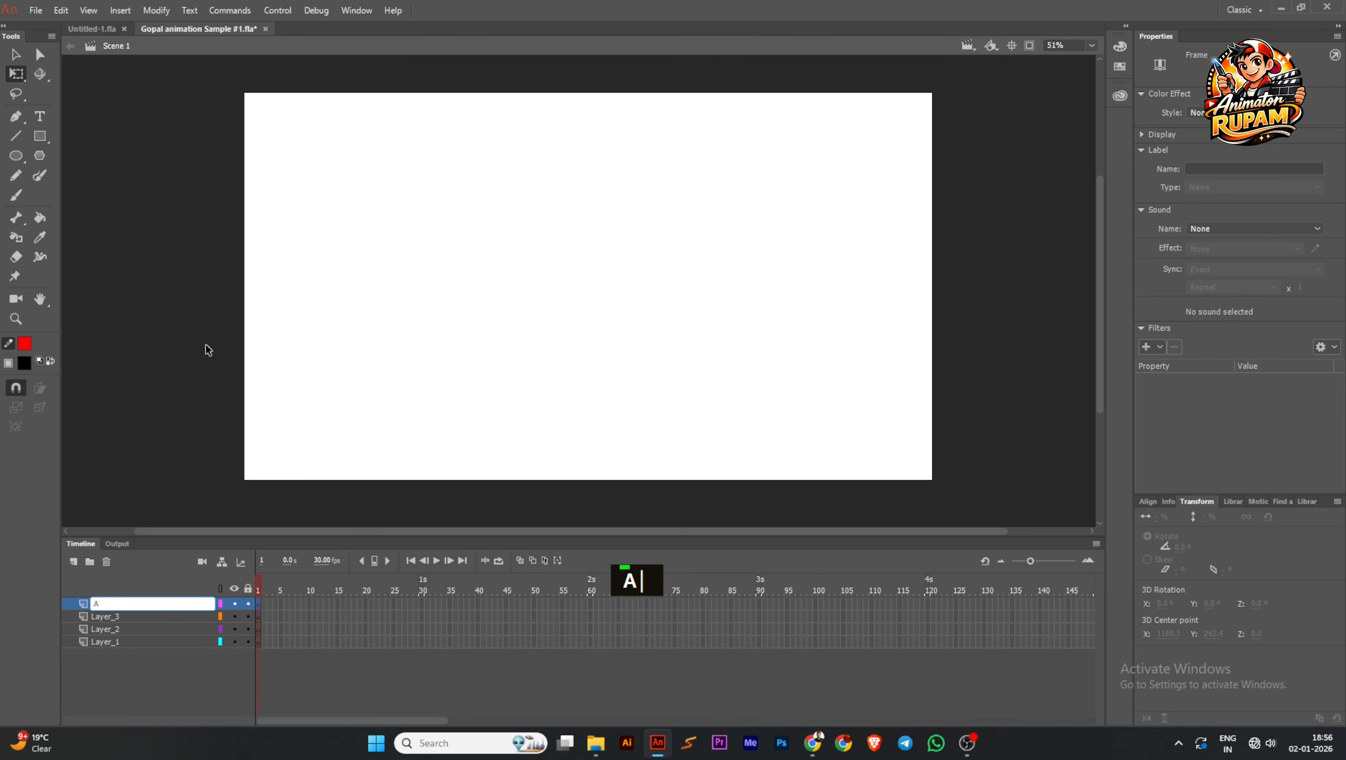
text(udio)
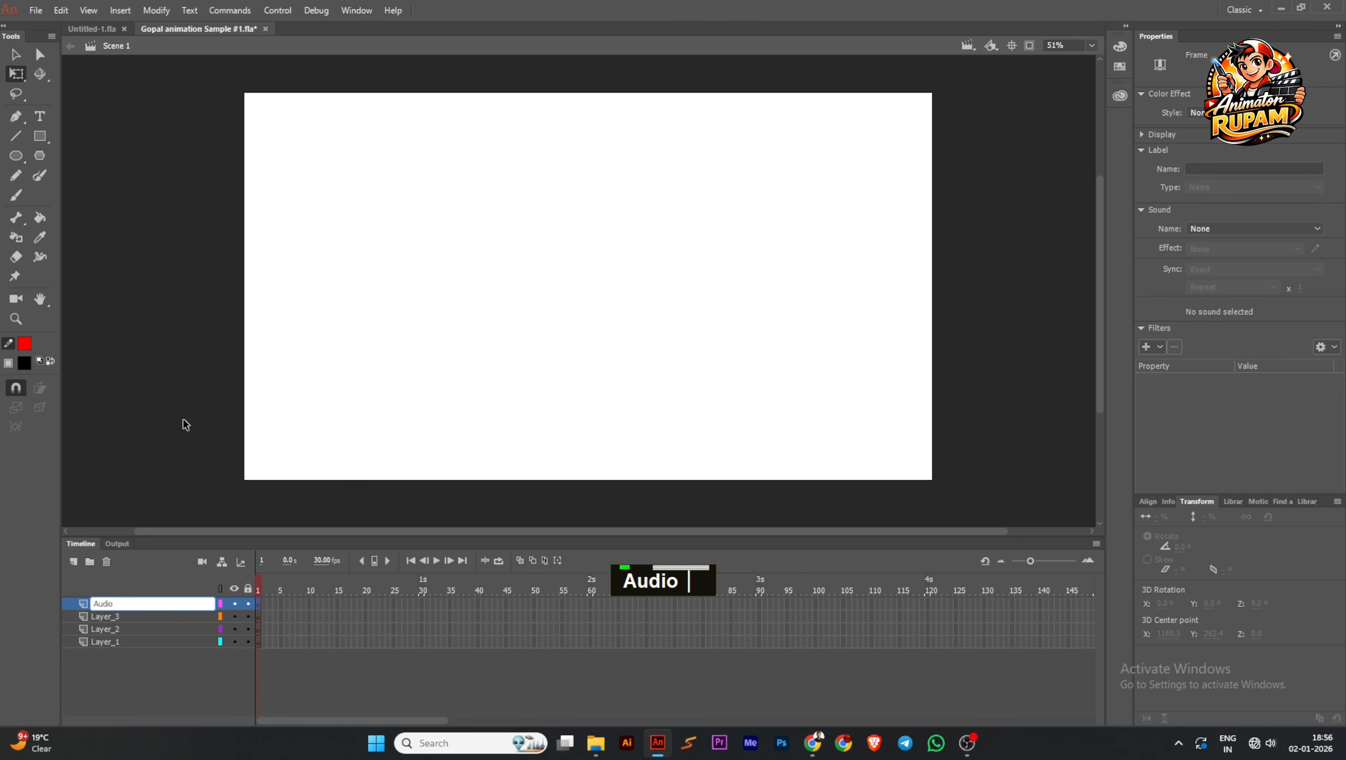
text(_)
click(185, 424)
key(ctrl+s)
Rename the lowest layer "Animation_", extend all four layers to about frame 30 and save the document
double_click(109, 641)
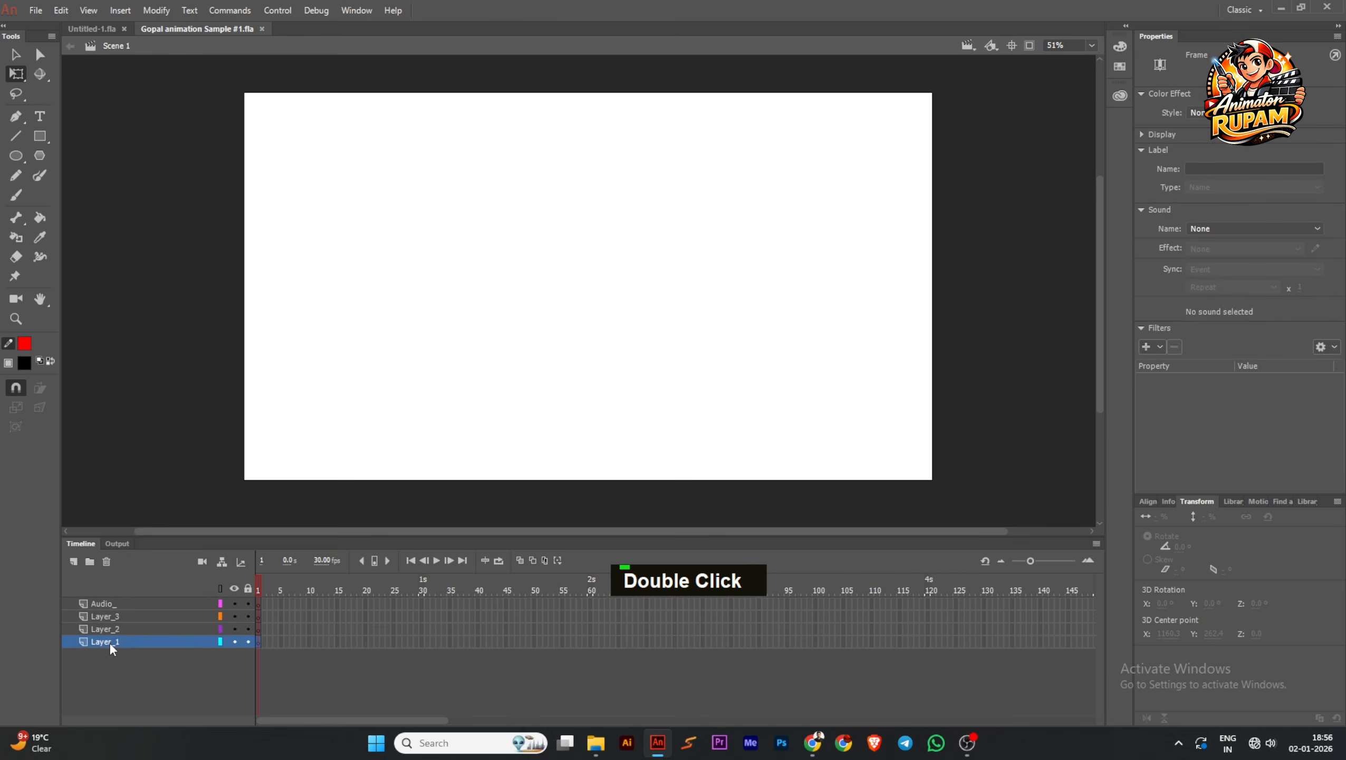
text(Ani)
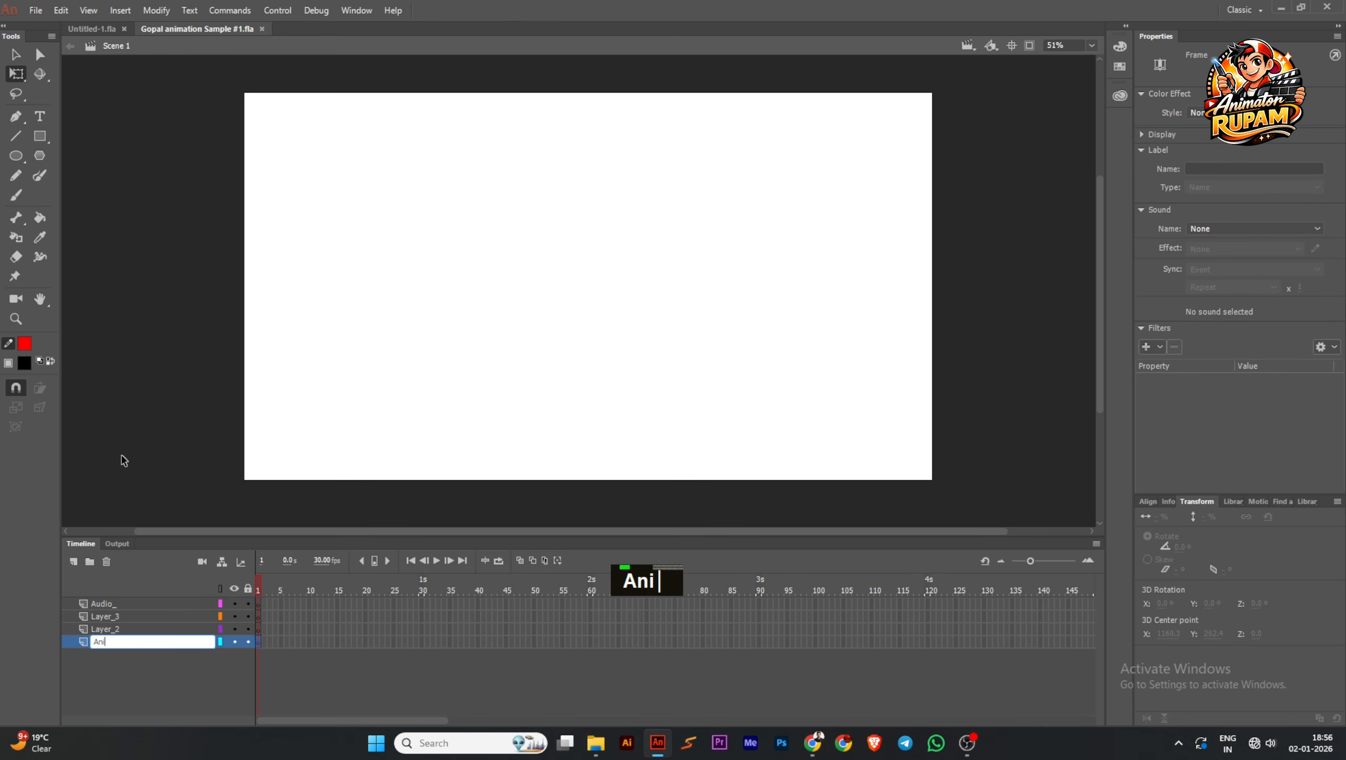
text(mation_)
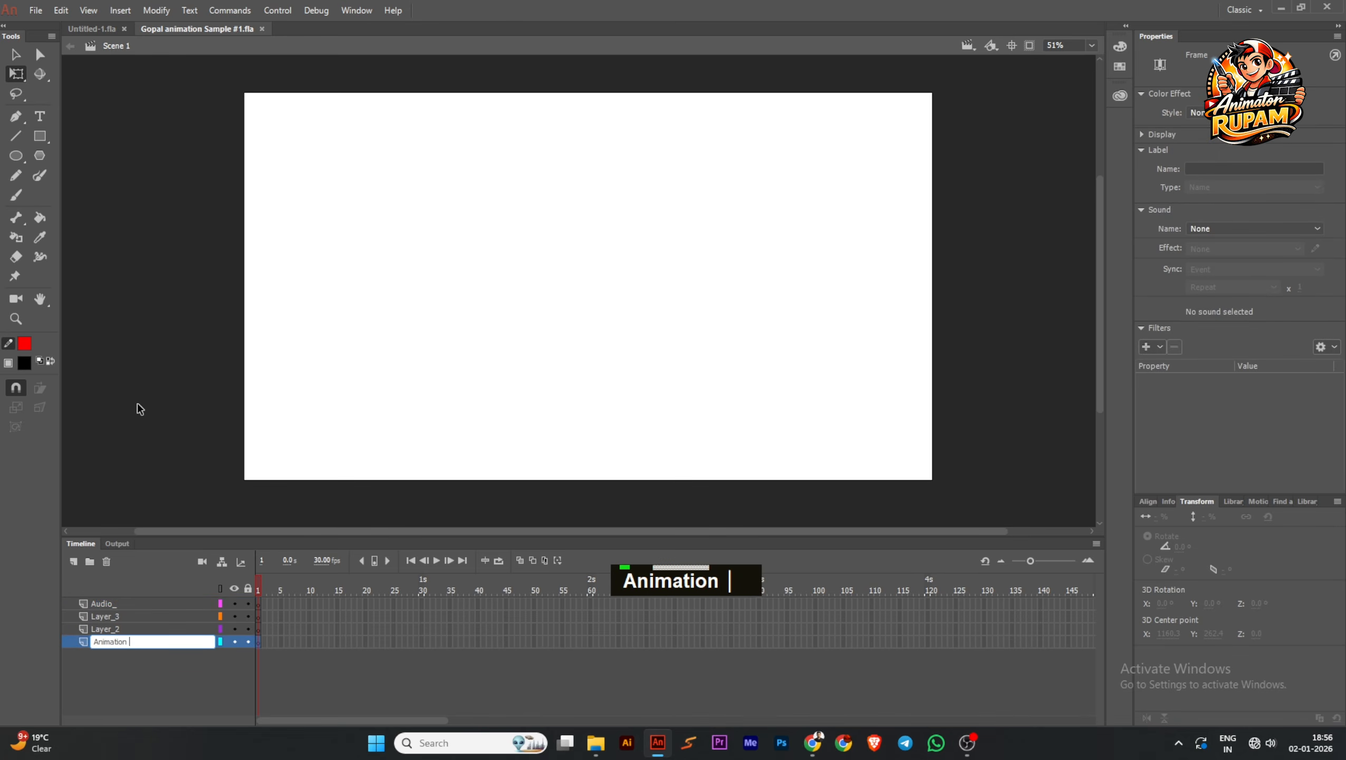
click(192, 430)
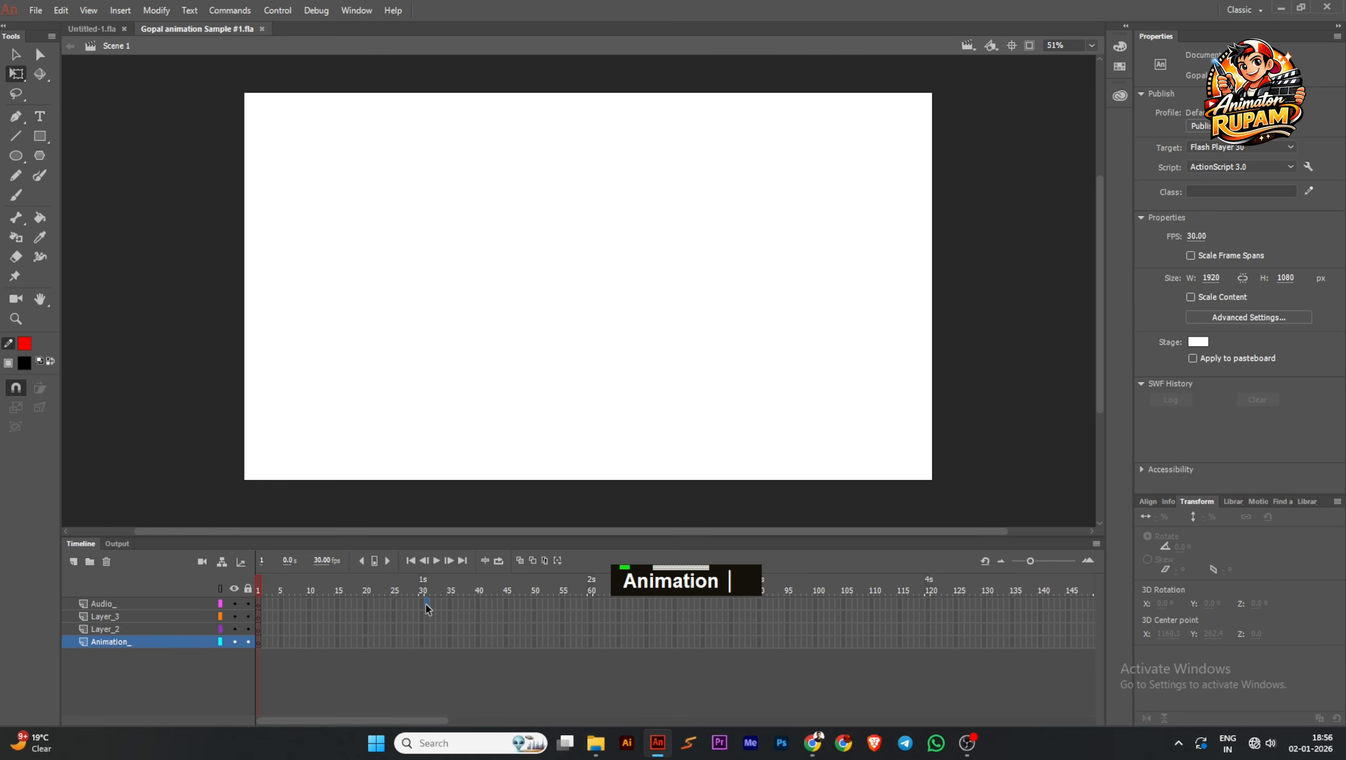
key(F5)
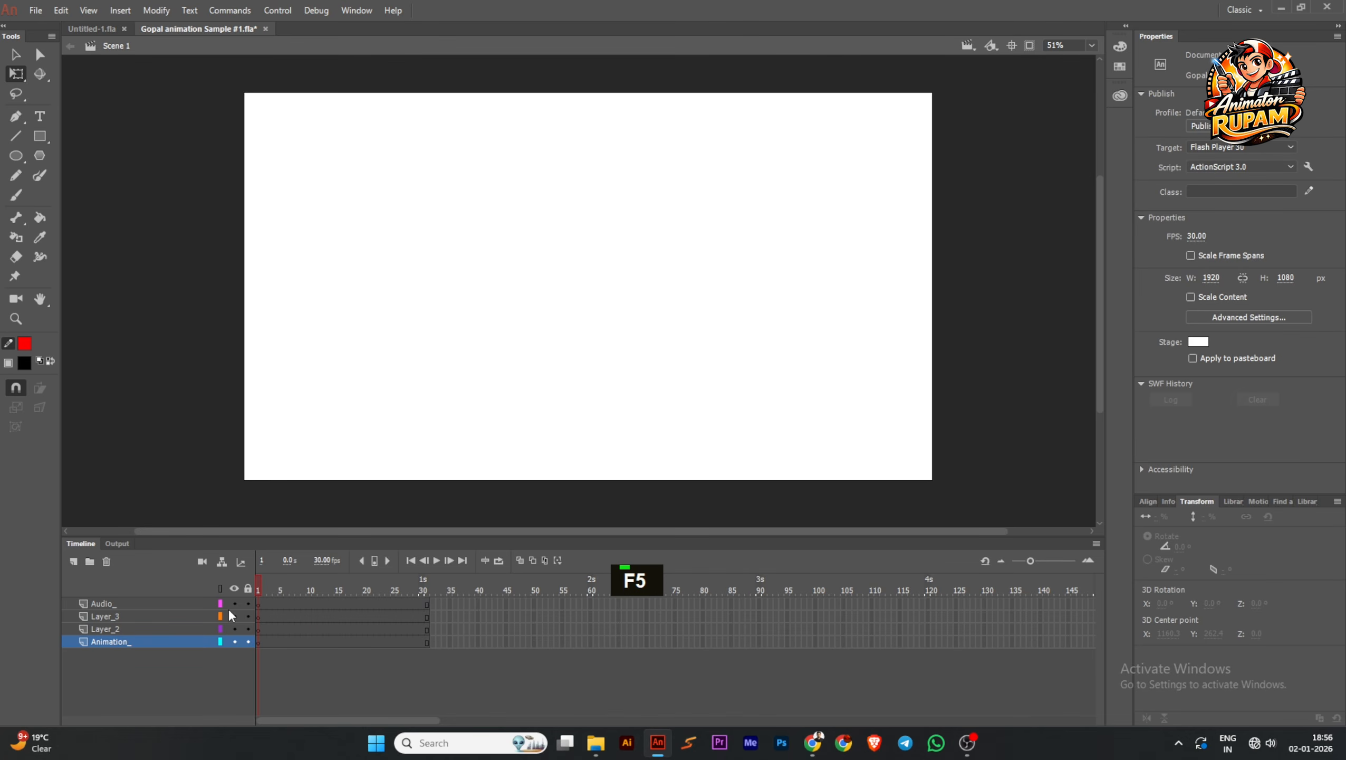
key(ctrl+s)
Bring "Sample Audio For Work" from File Explorer onto frame 1 of the Audio_ layer in Adobe Animate
click(258, 604)
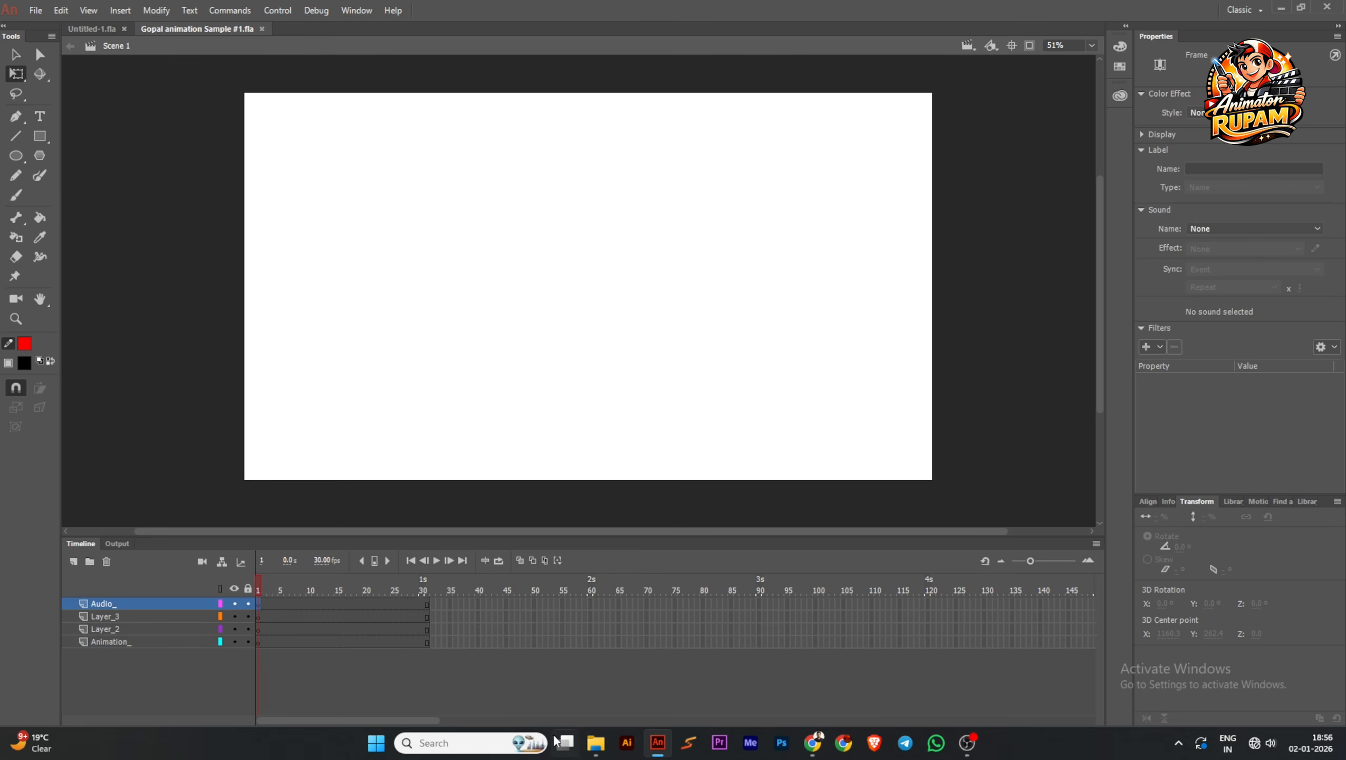
double_click(596, 743)
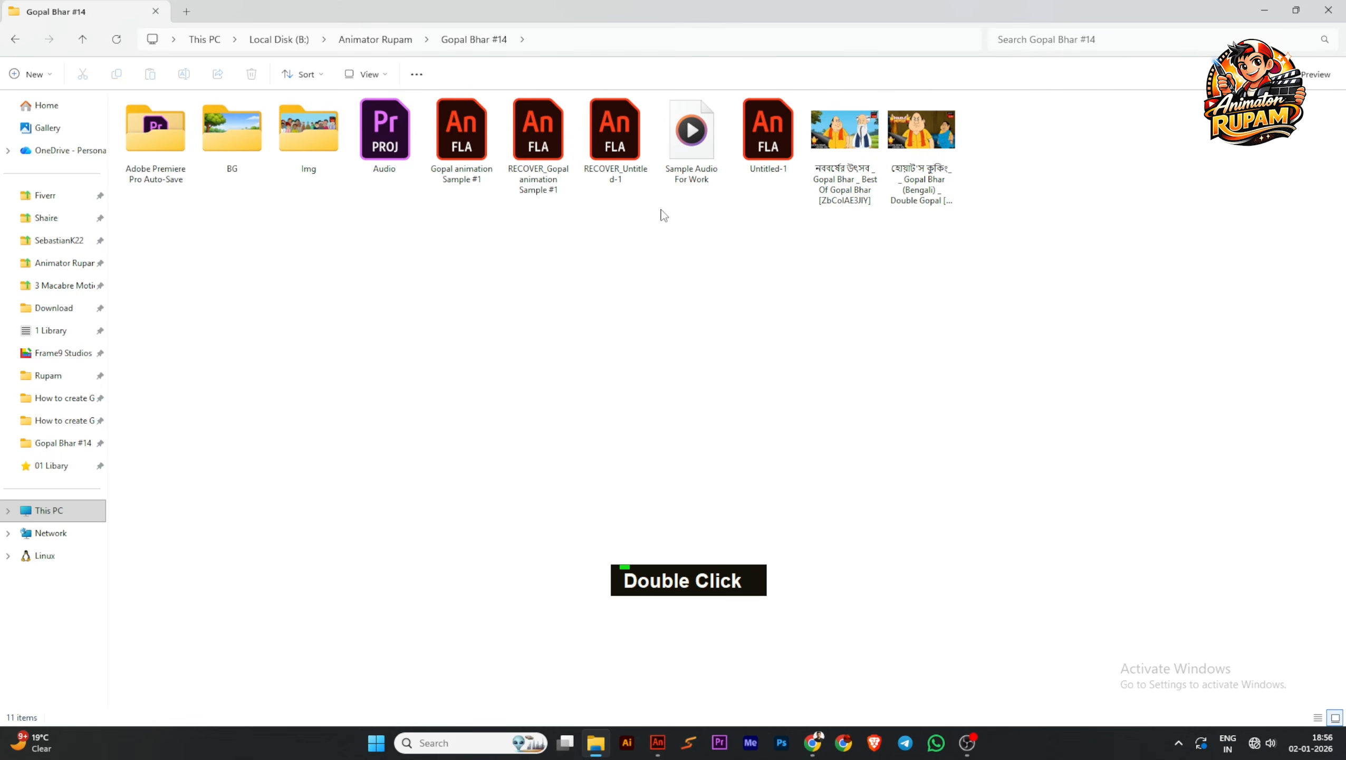
click(686, 166)
drag(692, 134, 538, 316)
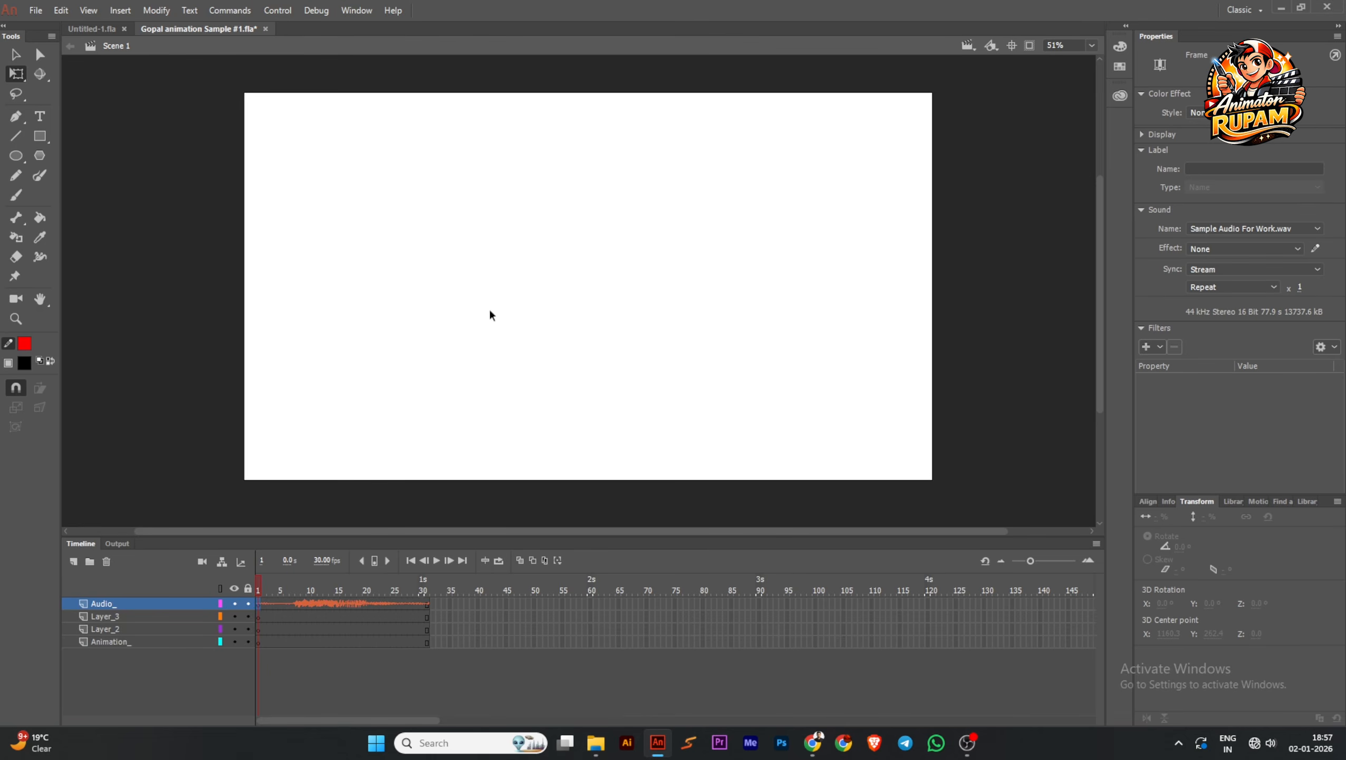
Extend all four layers to frame 330 so that more of the audio waveform fits
drag(468, 610, 908, 661)
key(F5)
click(931, 588)
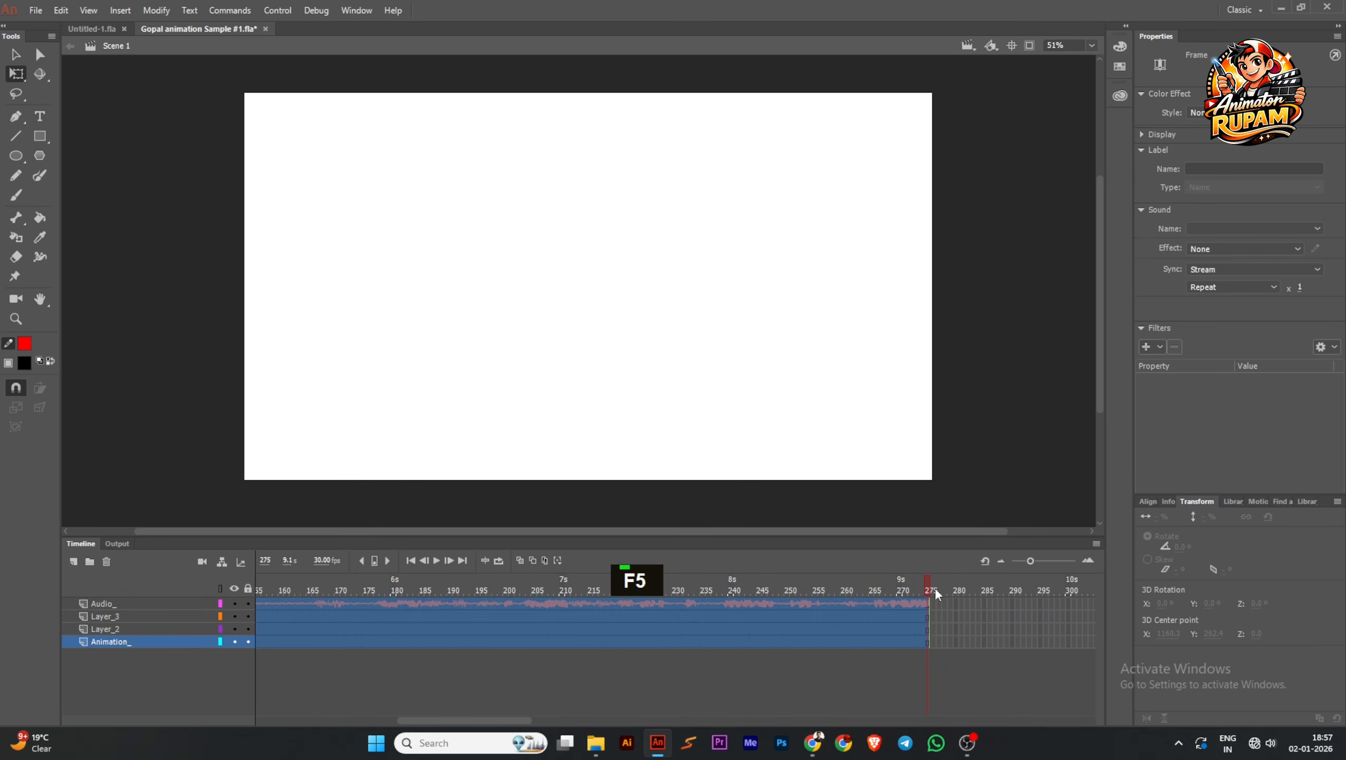
drag(964, 607, 924, 669)
key(F5)
click(931, 587)
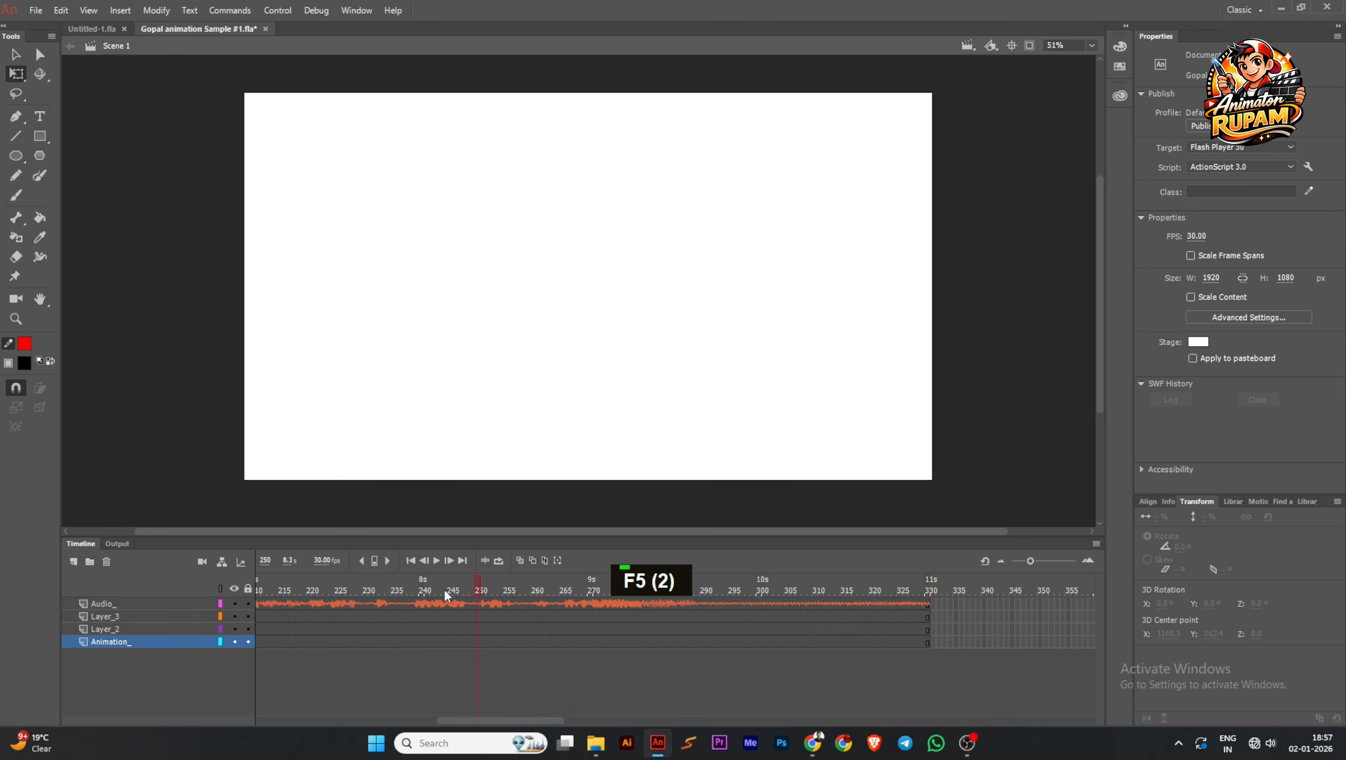
Play the timeline from the first frame and listen to the imported audio
double_click(410, 560)
click(436, 560)
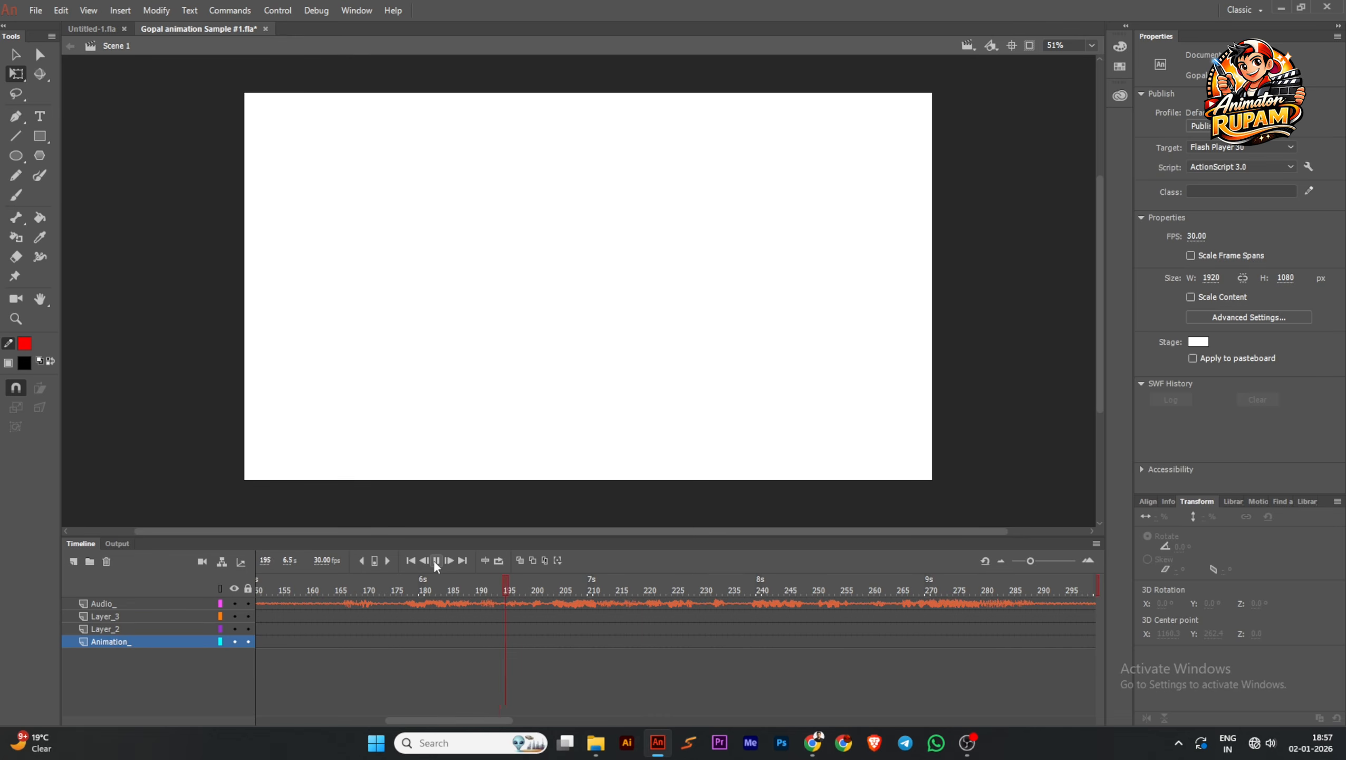
click(435, 561)
click(435, 561)
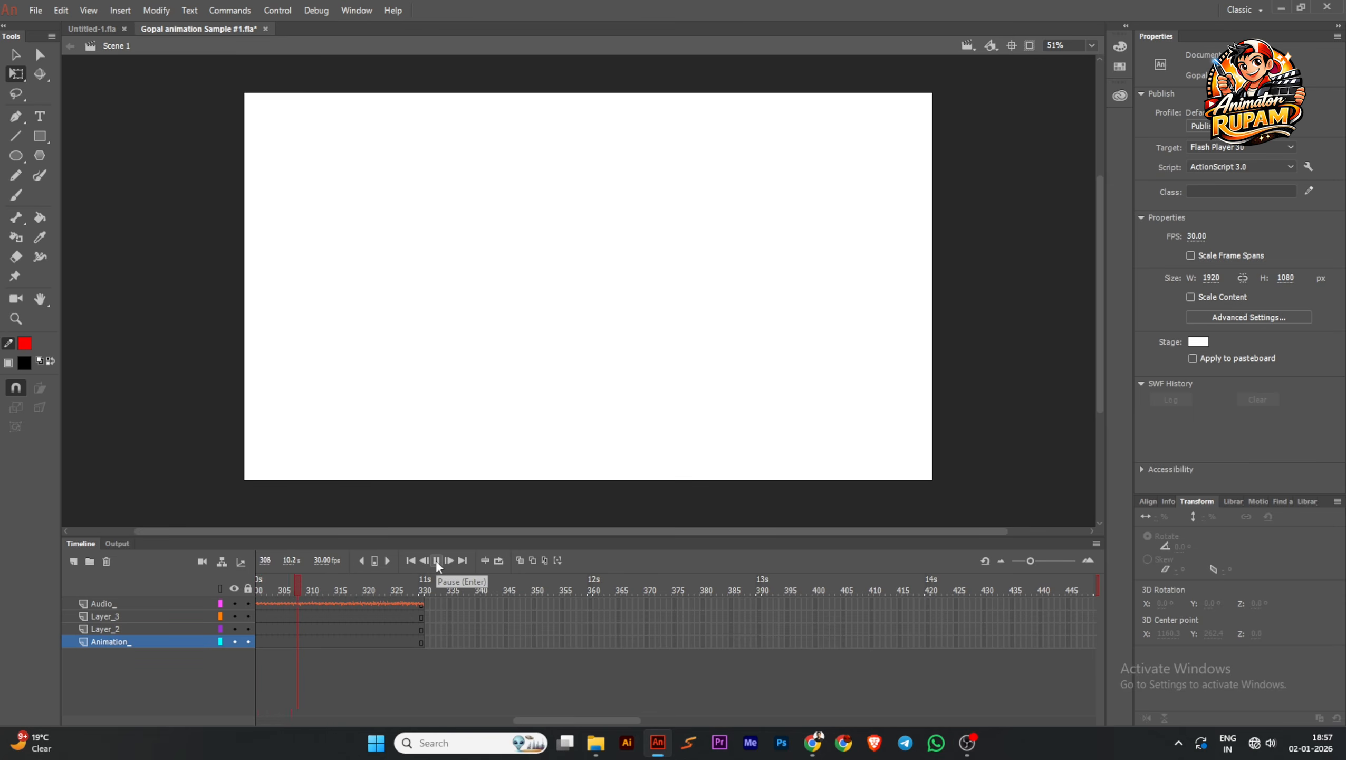
Extend all four layers to about frame 587 and play back the newly added stretch of audio
double_click(463, 560)
drag(788, 601, 976, 683)
key(F5)
drag(83, 613, 500, 592)
key(Return)
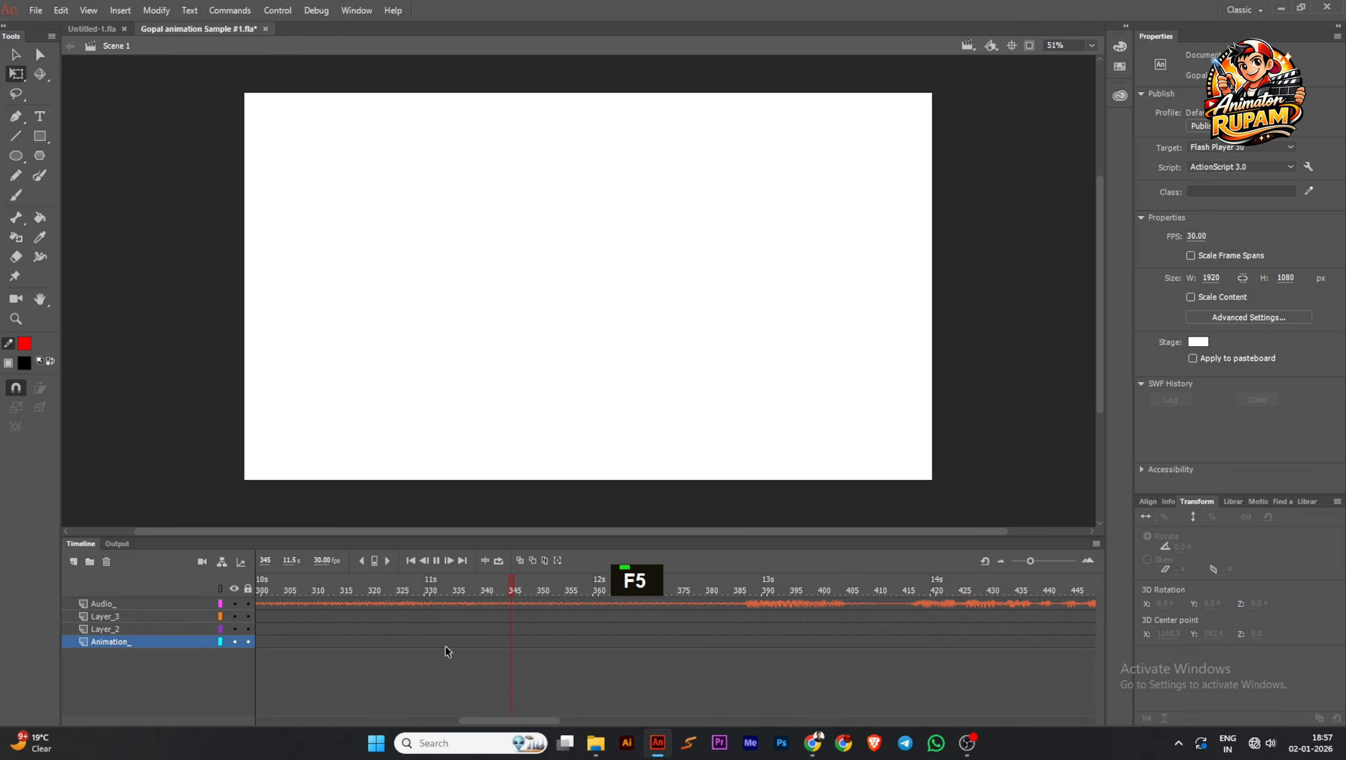
drag(551, 719, 649, 716)
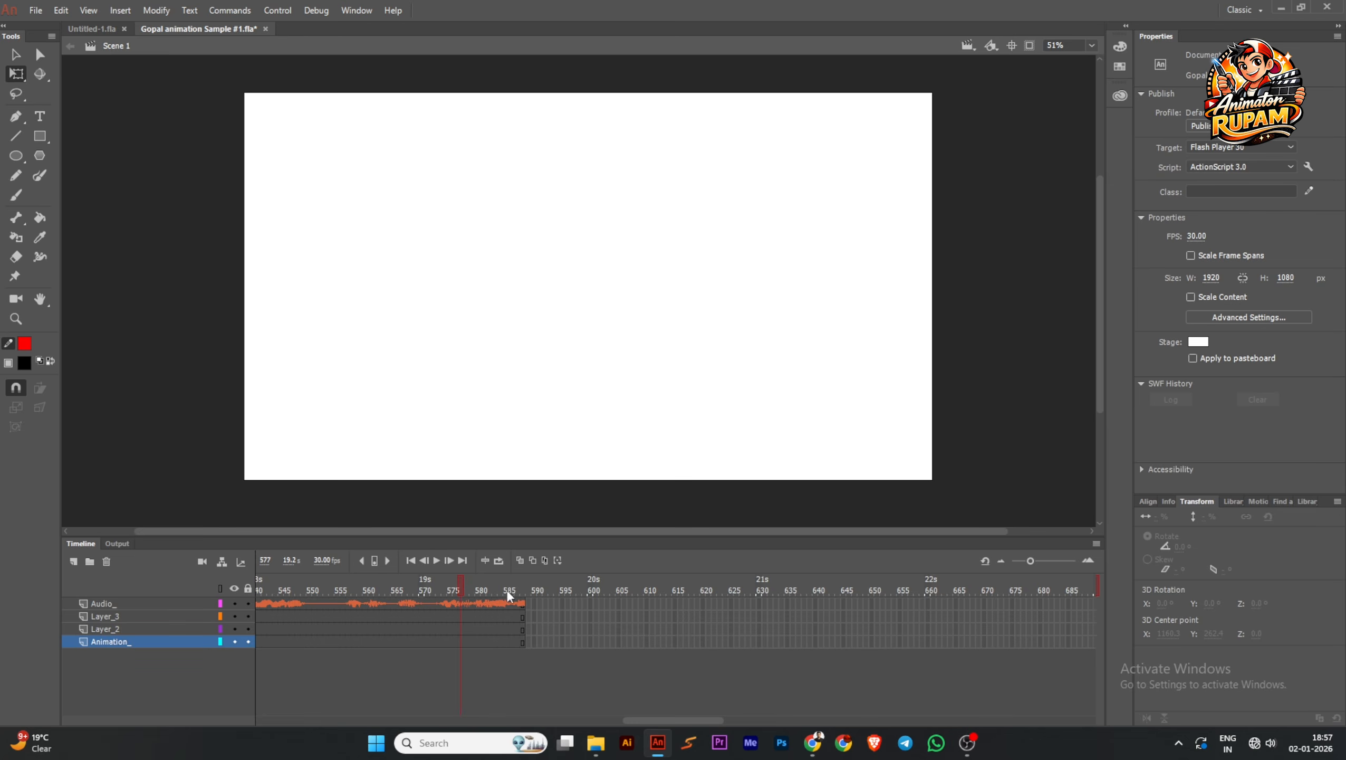
Extend all four layers further along the audio to frame 1092
drag(542, 600, 1059, 663)
key(F5)
key(F5)
click(1075, 600)
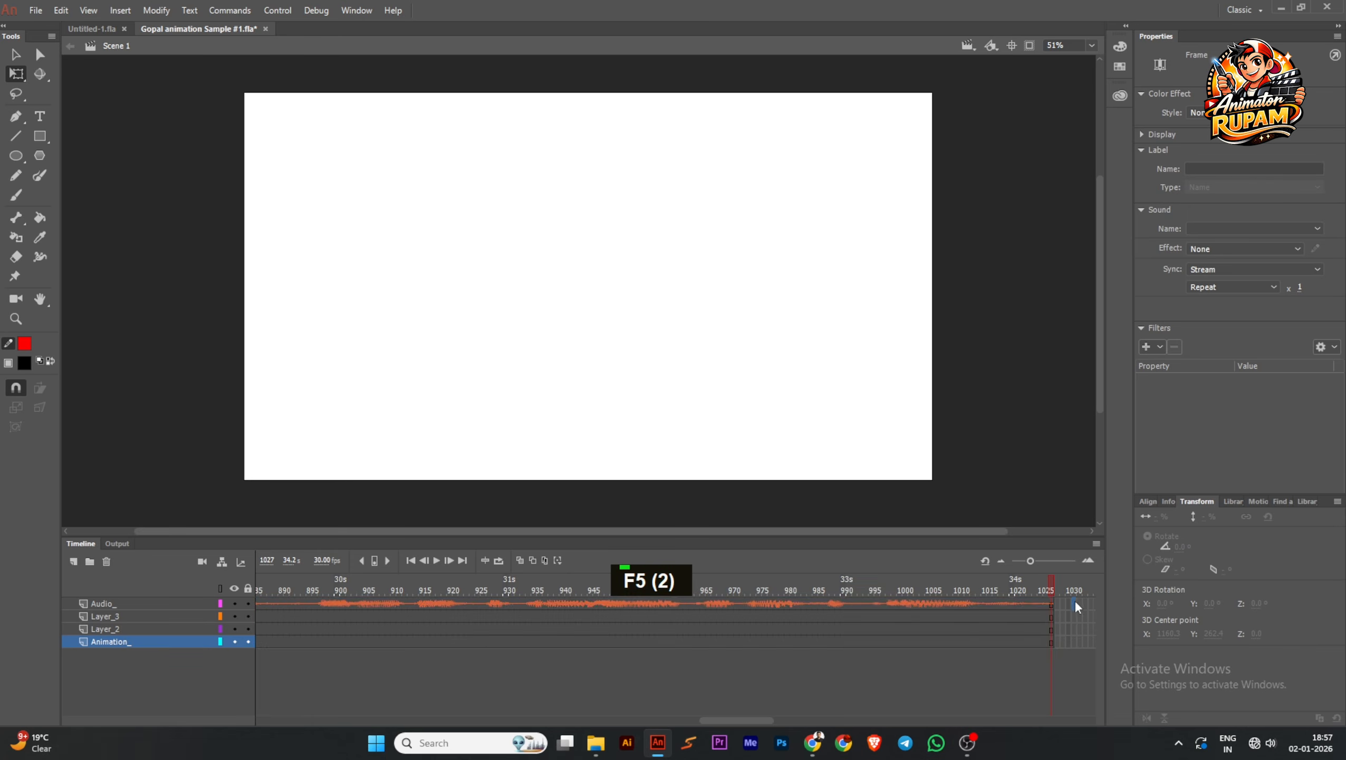
drag(1075, 600, 1052, 664)
key(F5)
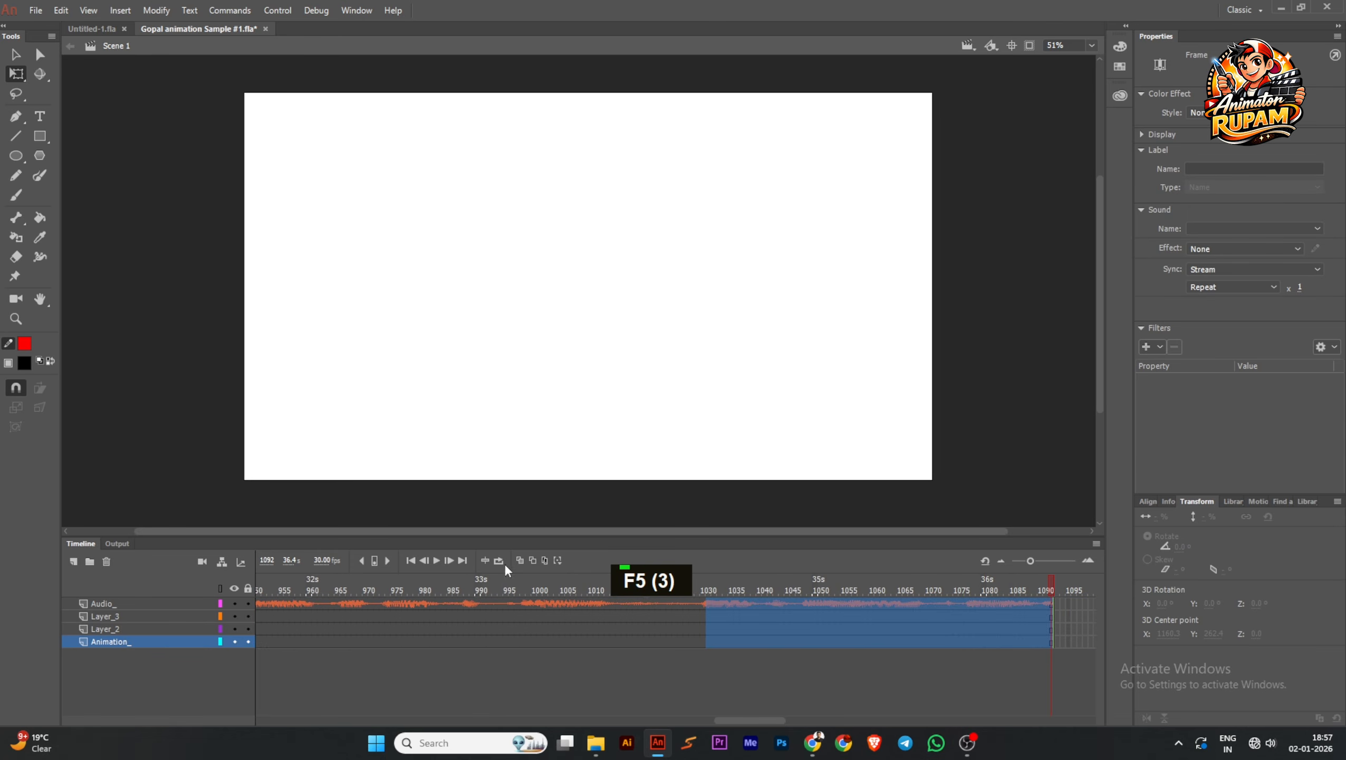
Play the audio from the first frame and scrub through the extended timeline to check the voice track
click(411, 561)
click(436, 560)
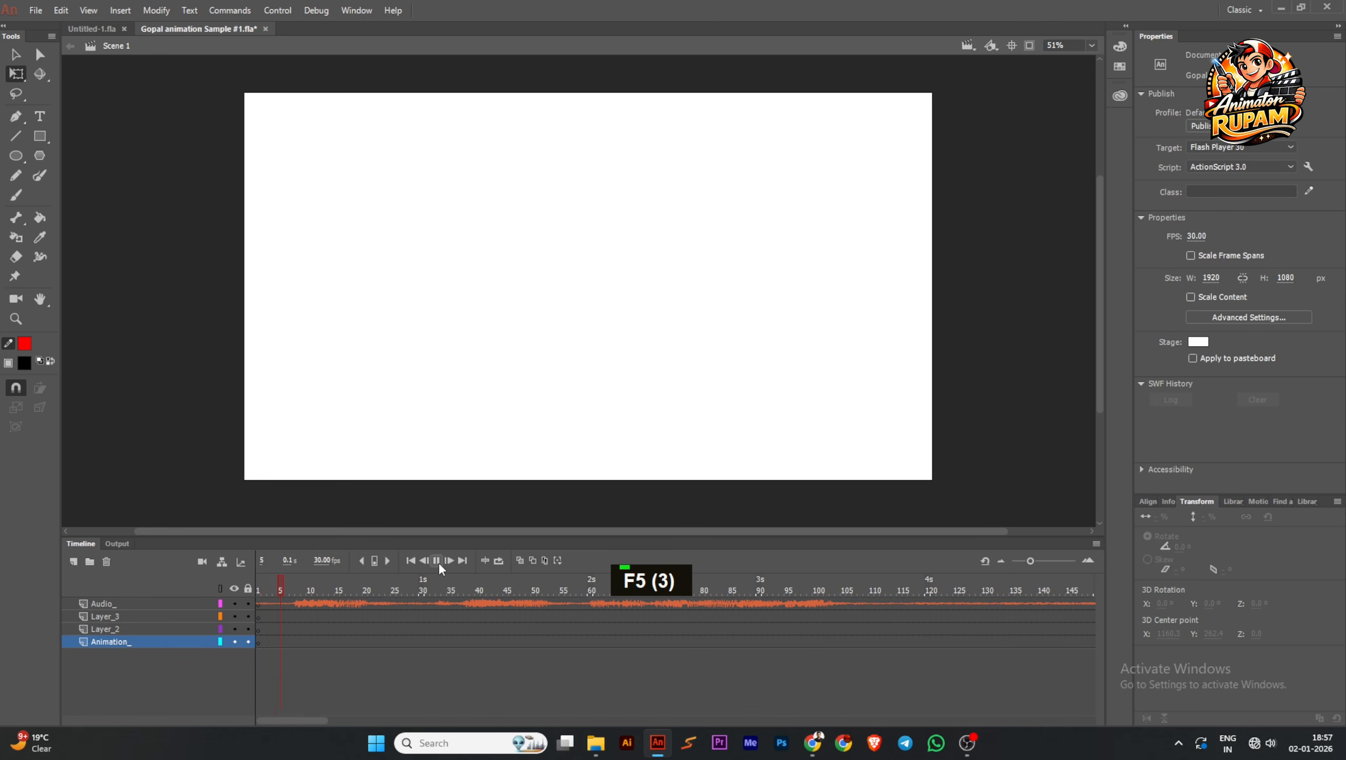
click(419, 589)
drag(420, 589, 1219, 607)
drag(1220, 607, 361, 594)
click(439, 560)
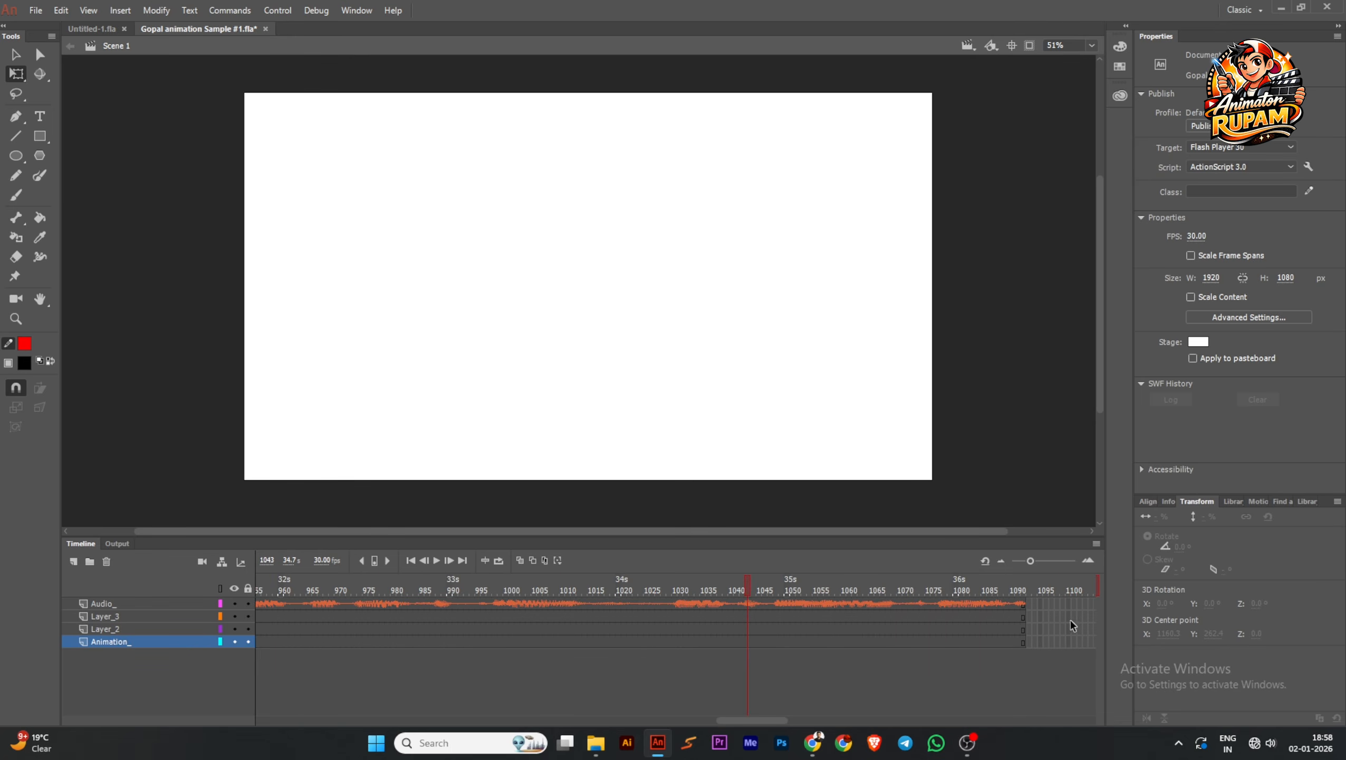
Extend all four layers to frame 1260, play the audio there, and extend them again to frame 1408
drag(1071, 620, 1078, 664)
key(F5)
click(428, 601)
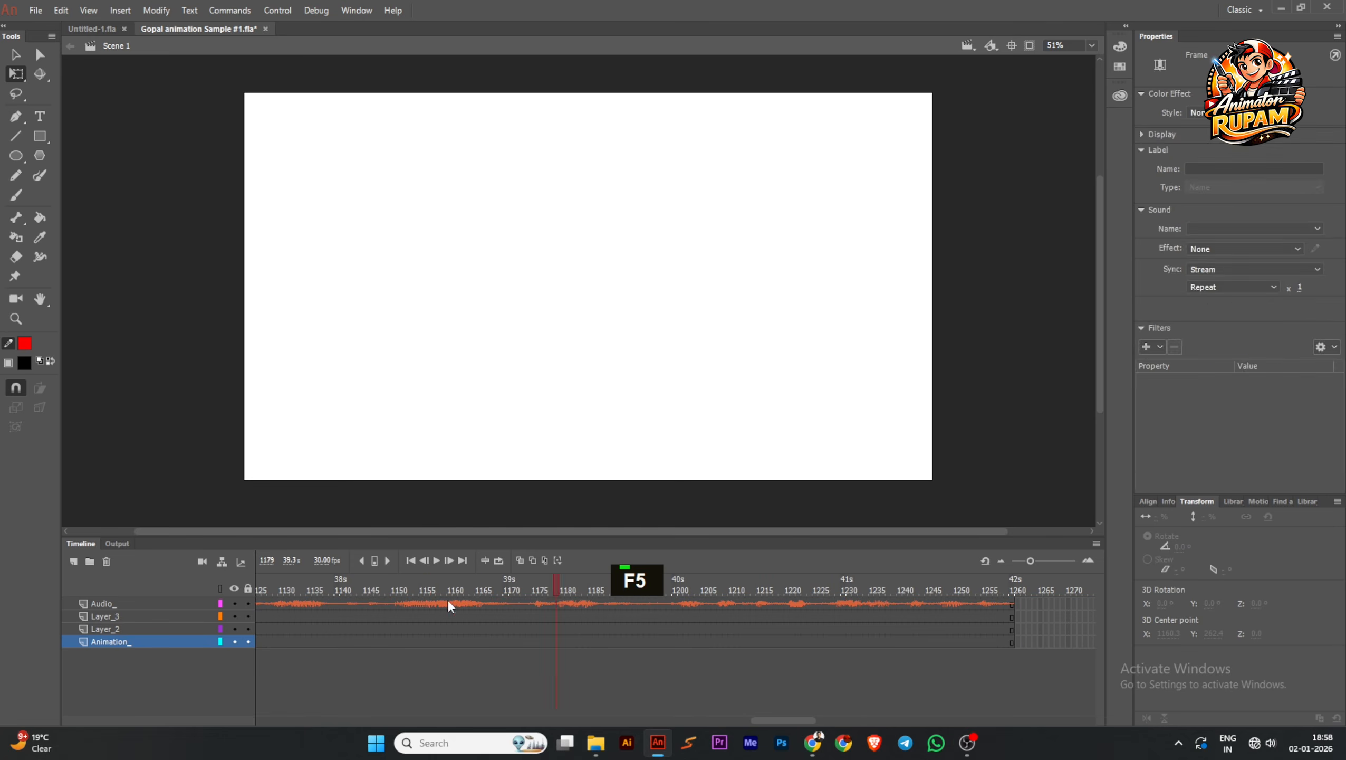
click(438, 561)
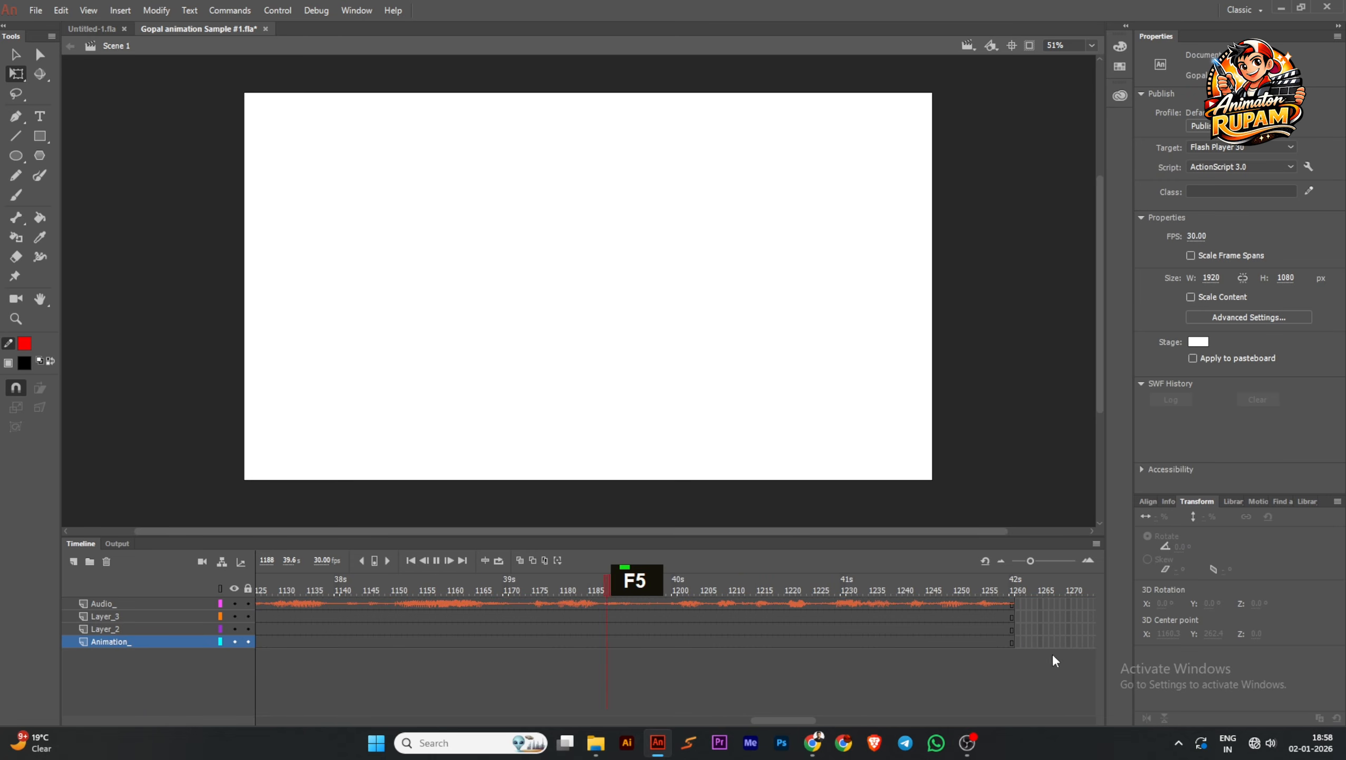
drag(1034, 606, 1080, 657)
key(F5)
key(F5)
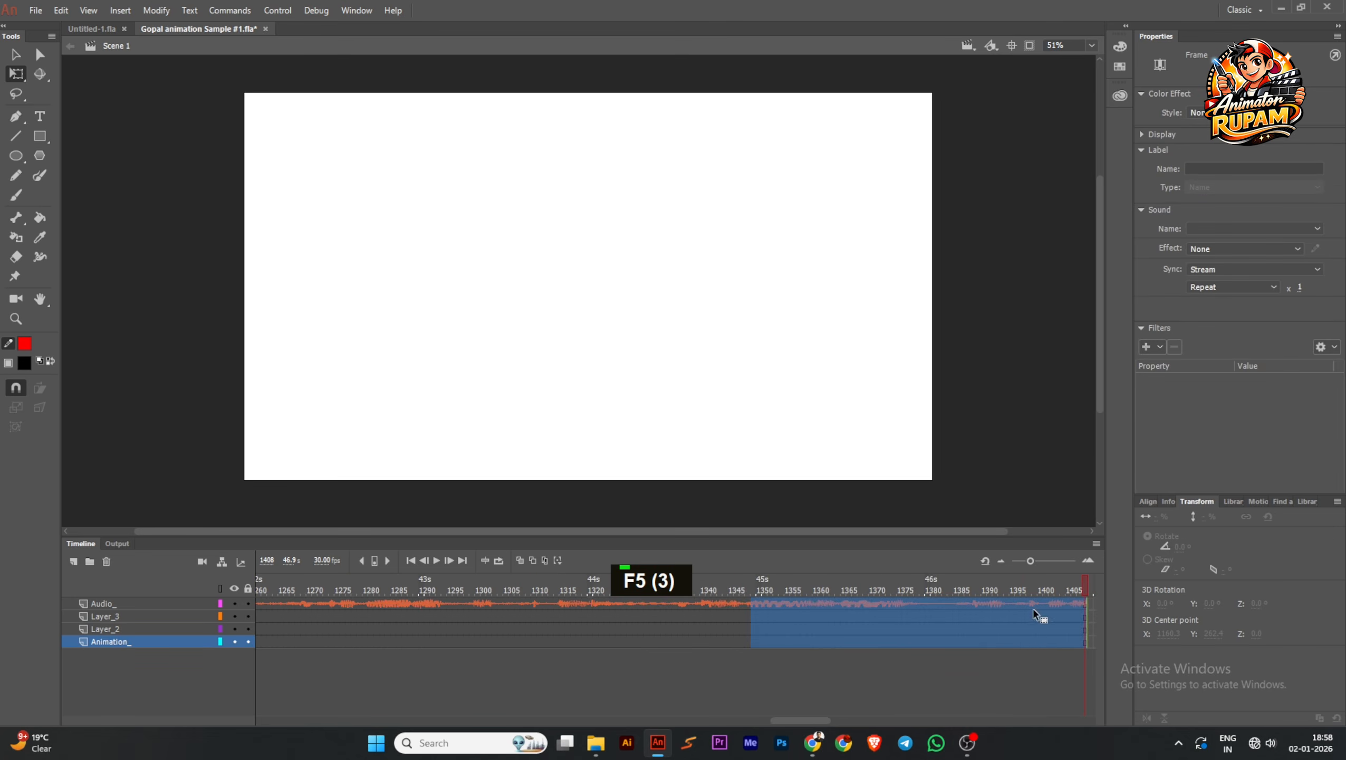
Play and scrub the audio around frames 1220 to 1280 to find where the wanted part of the voice track begins
click(748, 591)
click(326, 589)
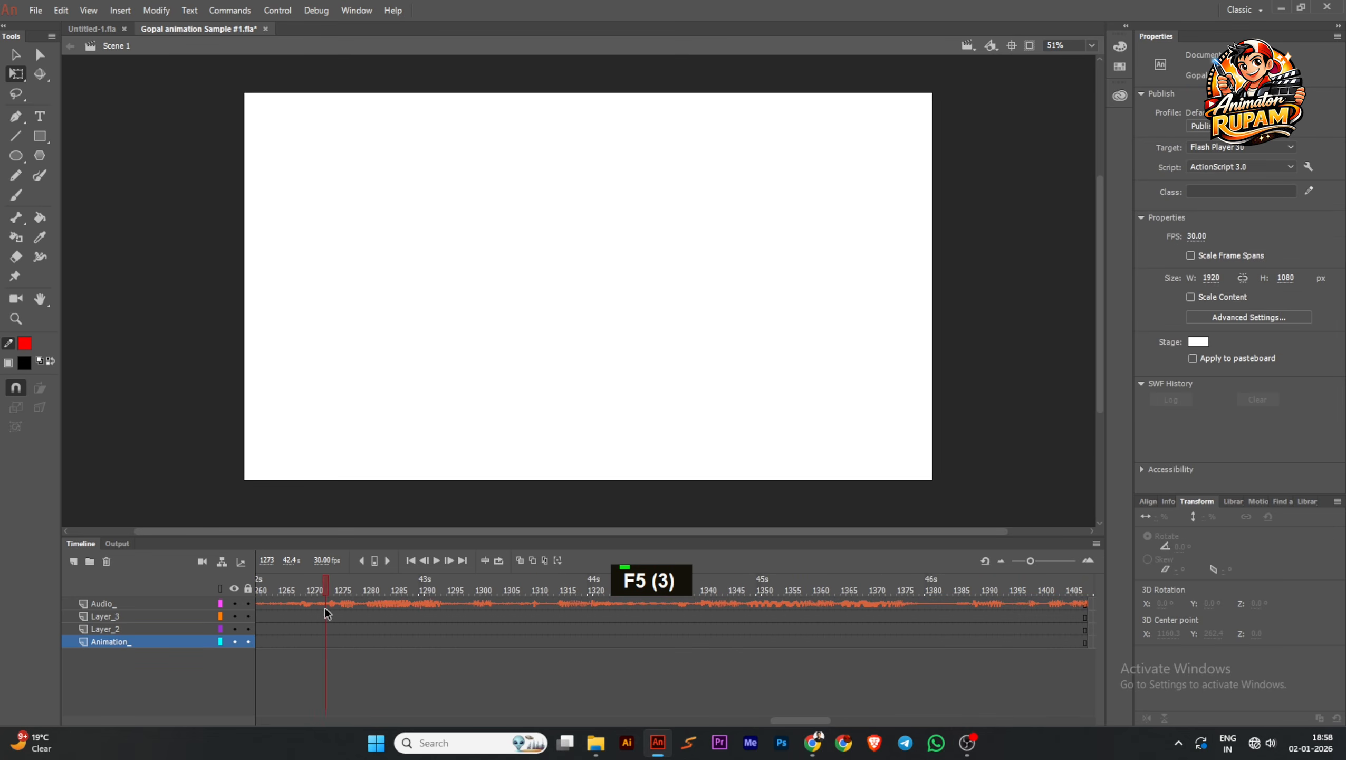
click(435, 559)
drag(407, 588, 309, 615)
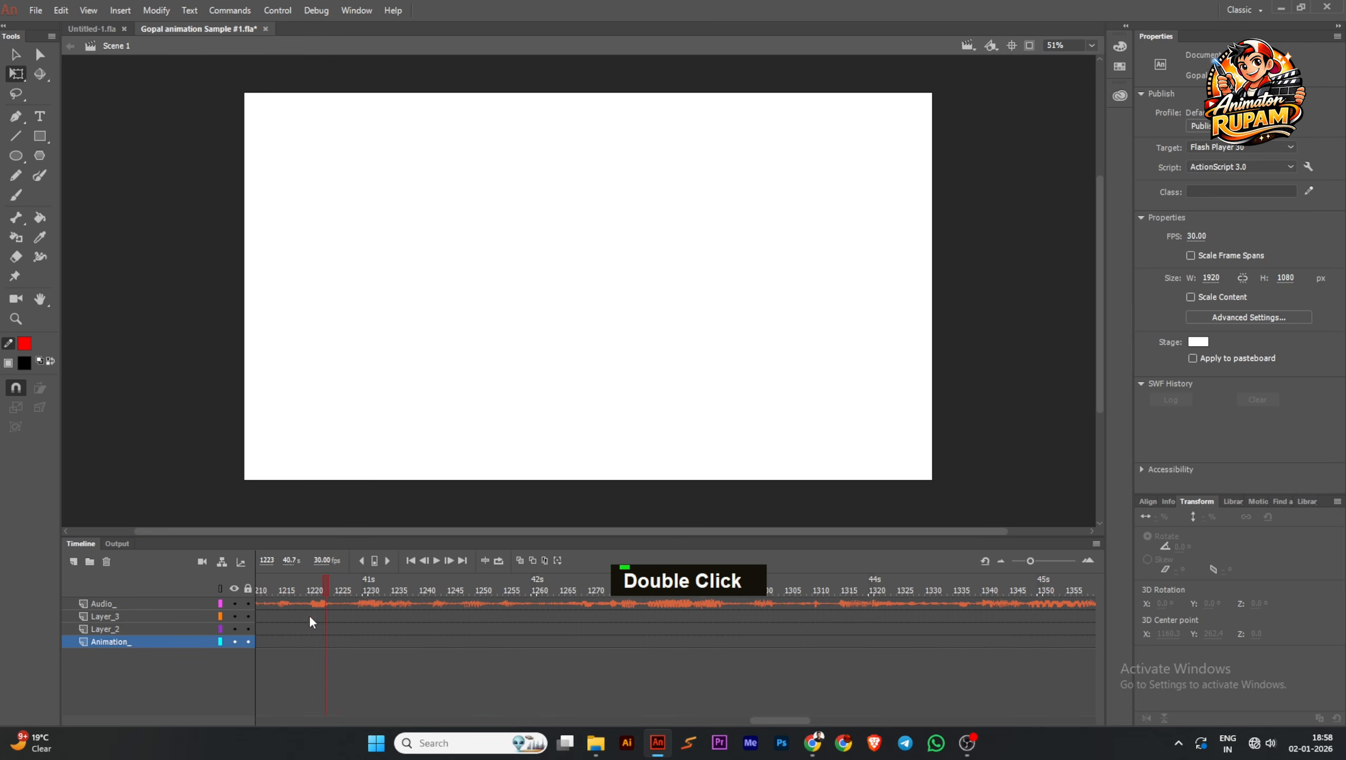
click(436, 560)
click(436, 560)
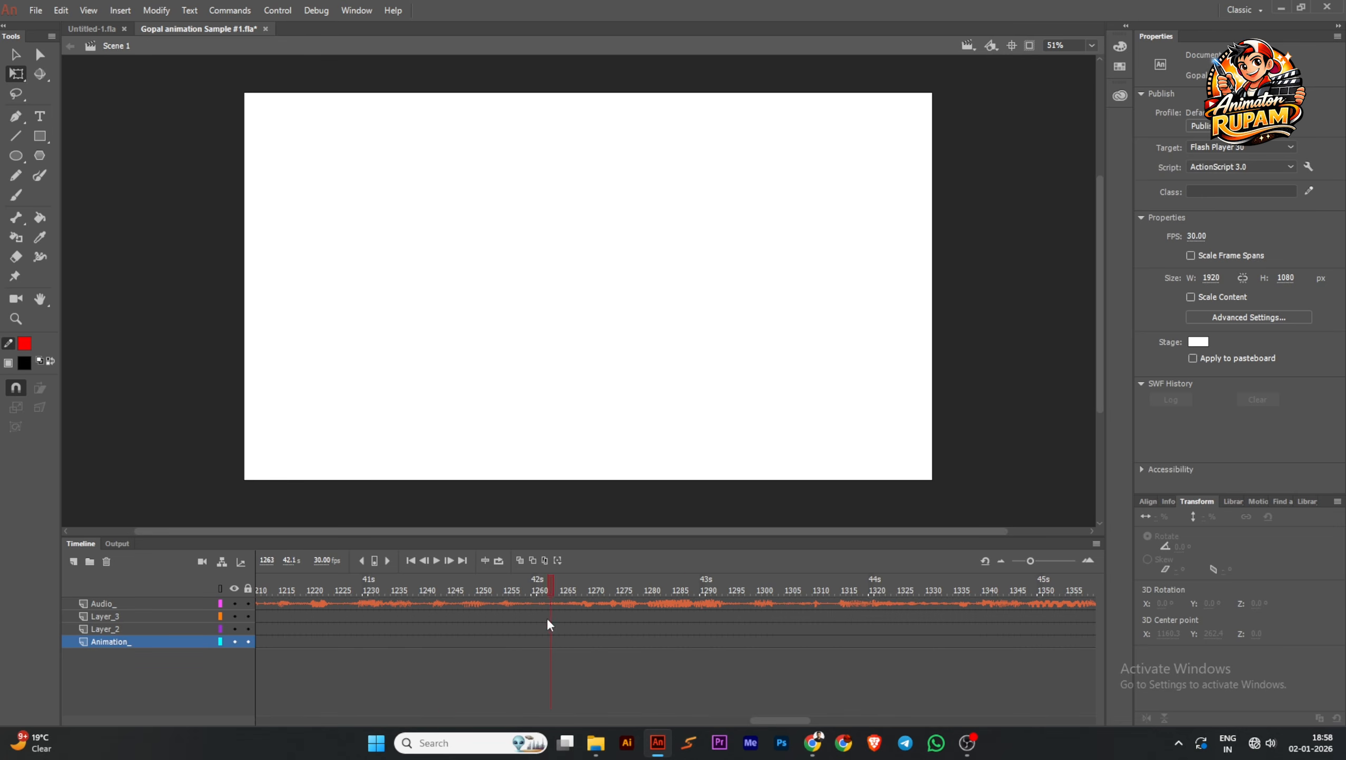
Split the sound on the Audio_ layer at frame 1261 and copy the audio frames that follow the split
click(541, 604)
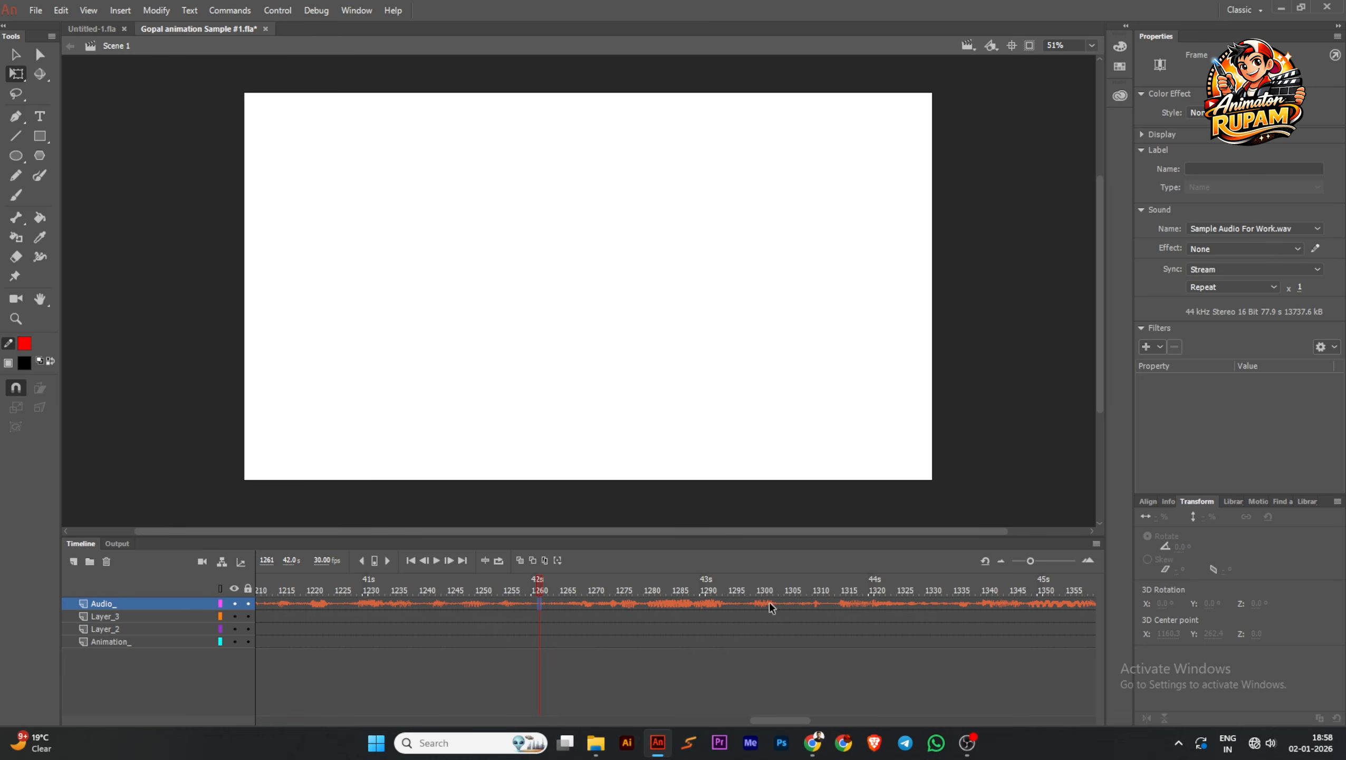
right_click(537, 602)
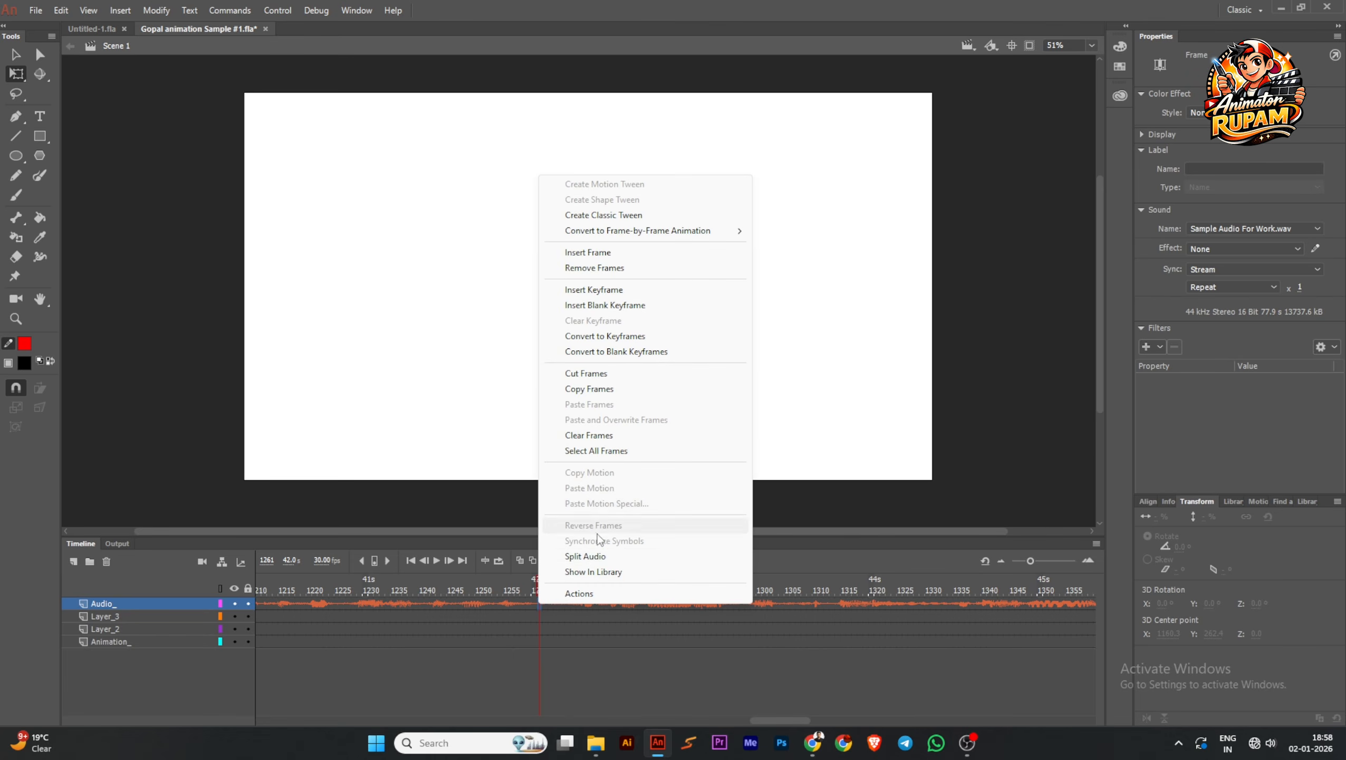
click(592, 555)
double_click(578, 602)
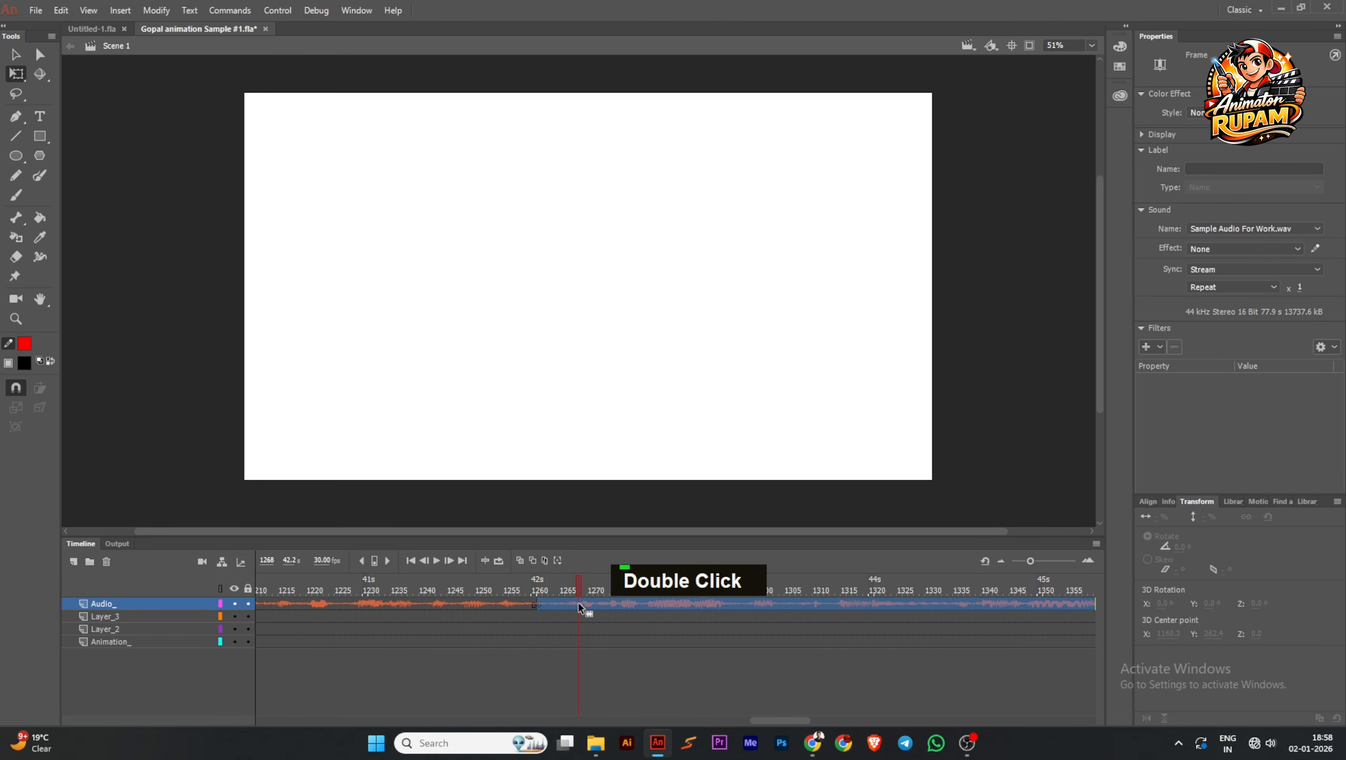
right_click(579, 602)
click(611, 388)
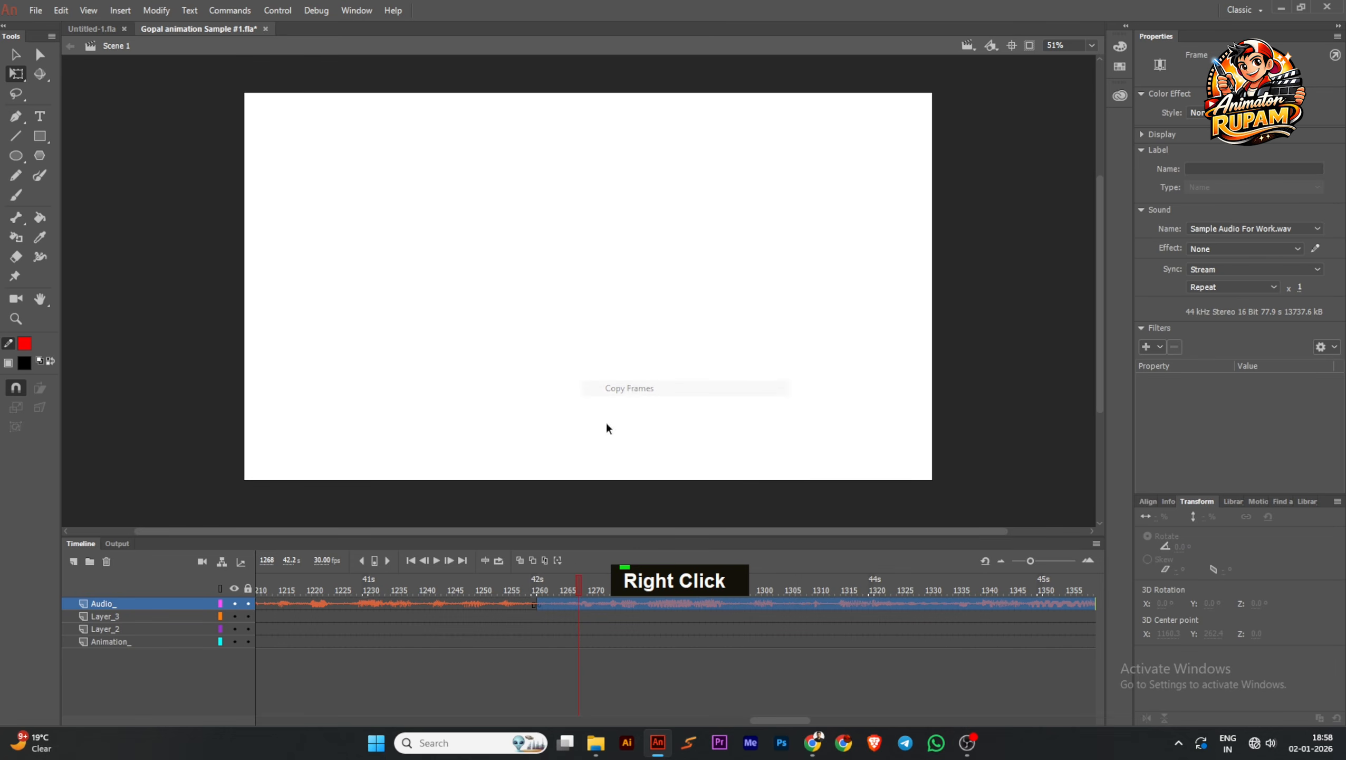
Delete the Audio_ layer, add a new layer in its place, and paste the copied audio frames at frame 1
double_click(412, 560)
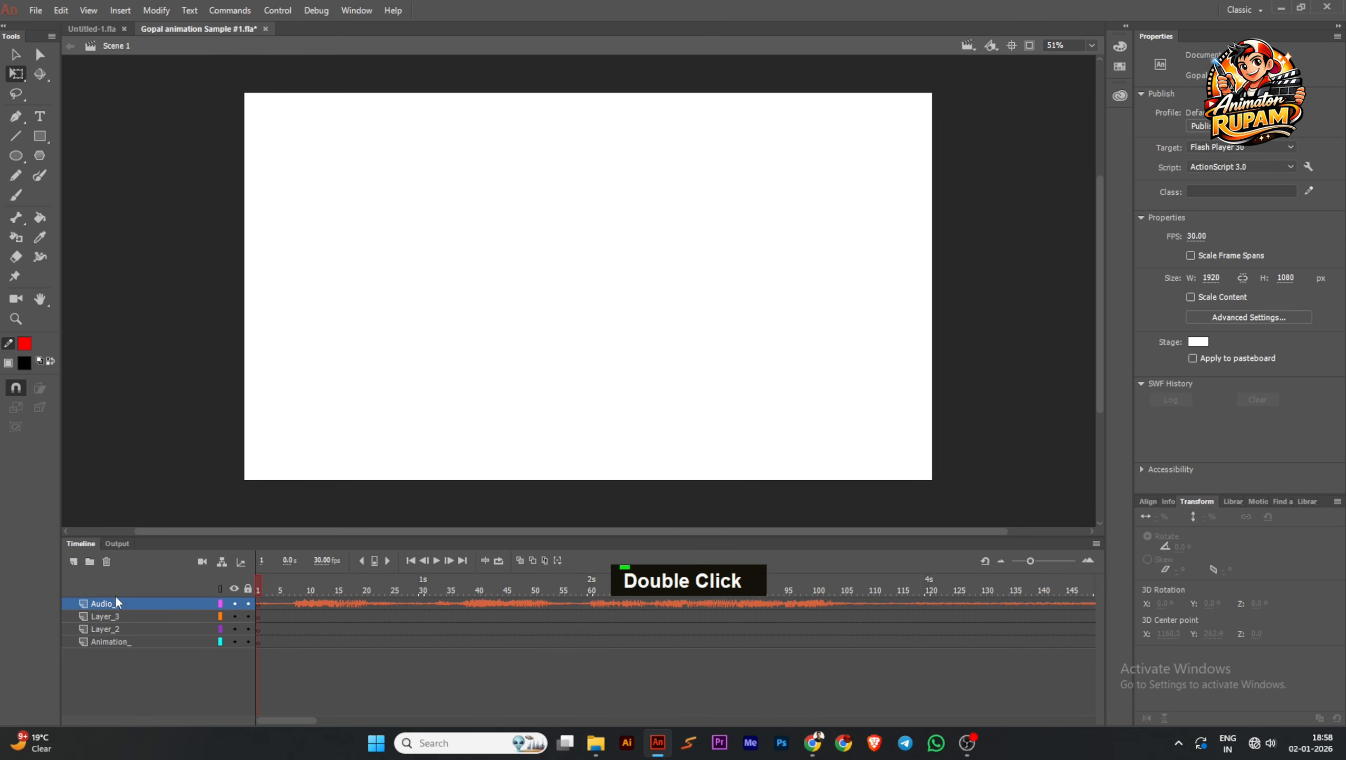
click(107, 562)
click(74, 562)
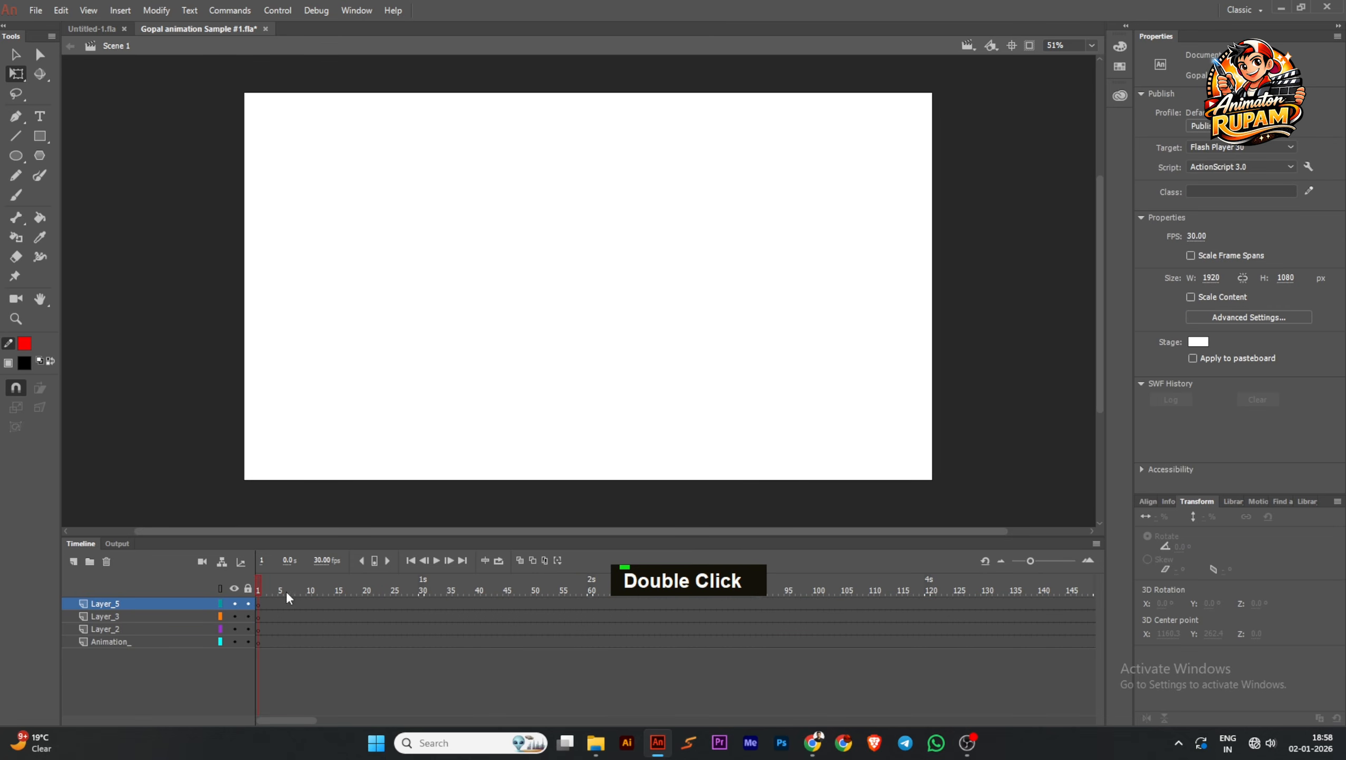
right_click(260, 610)
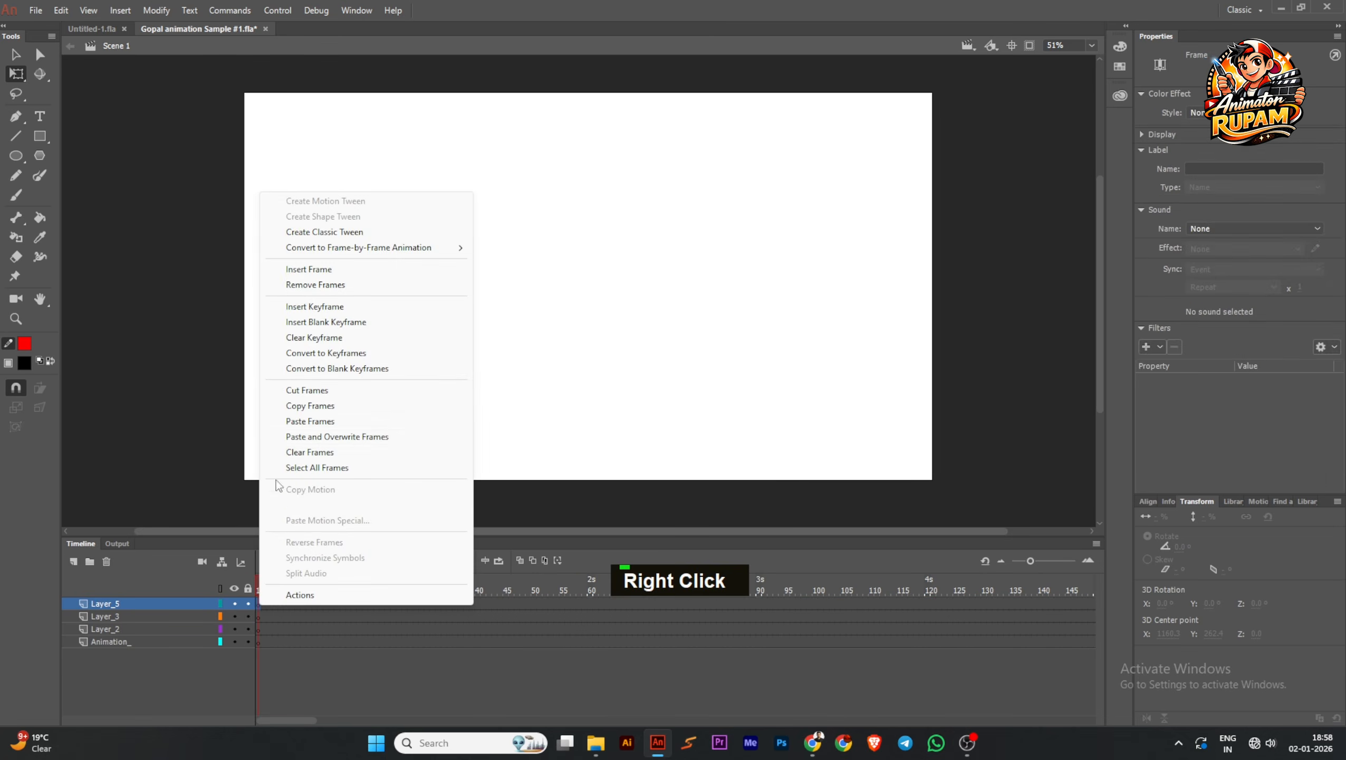
click(298, 422)
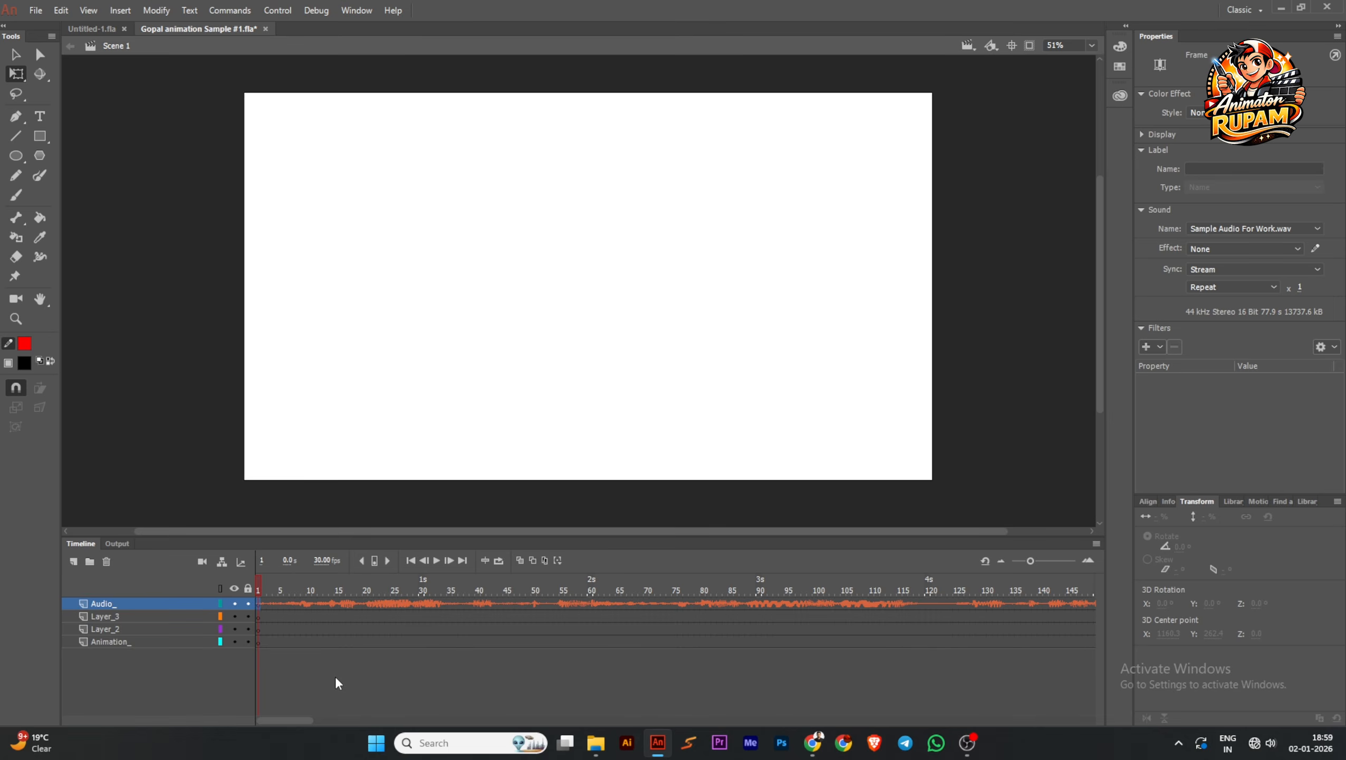
right_click(257, 604)
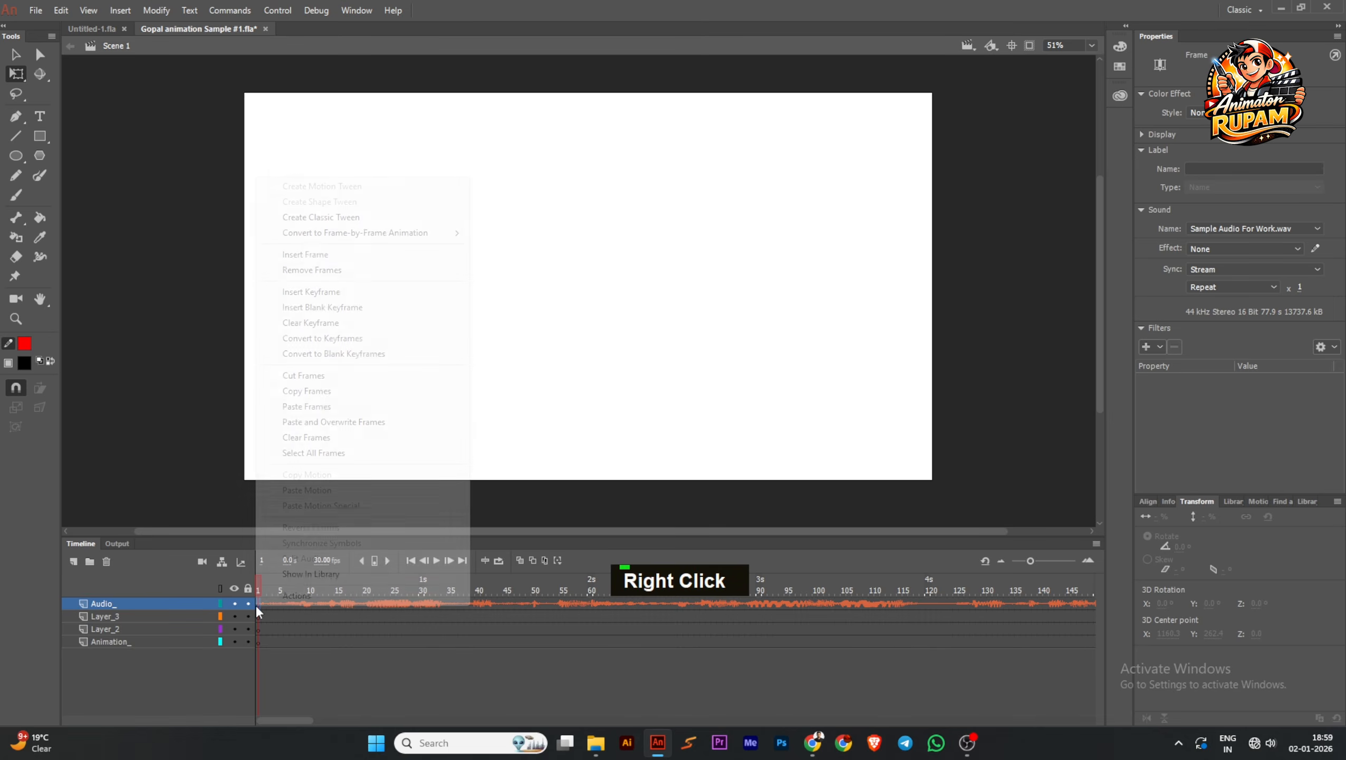
click(307, 406)
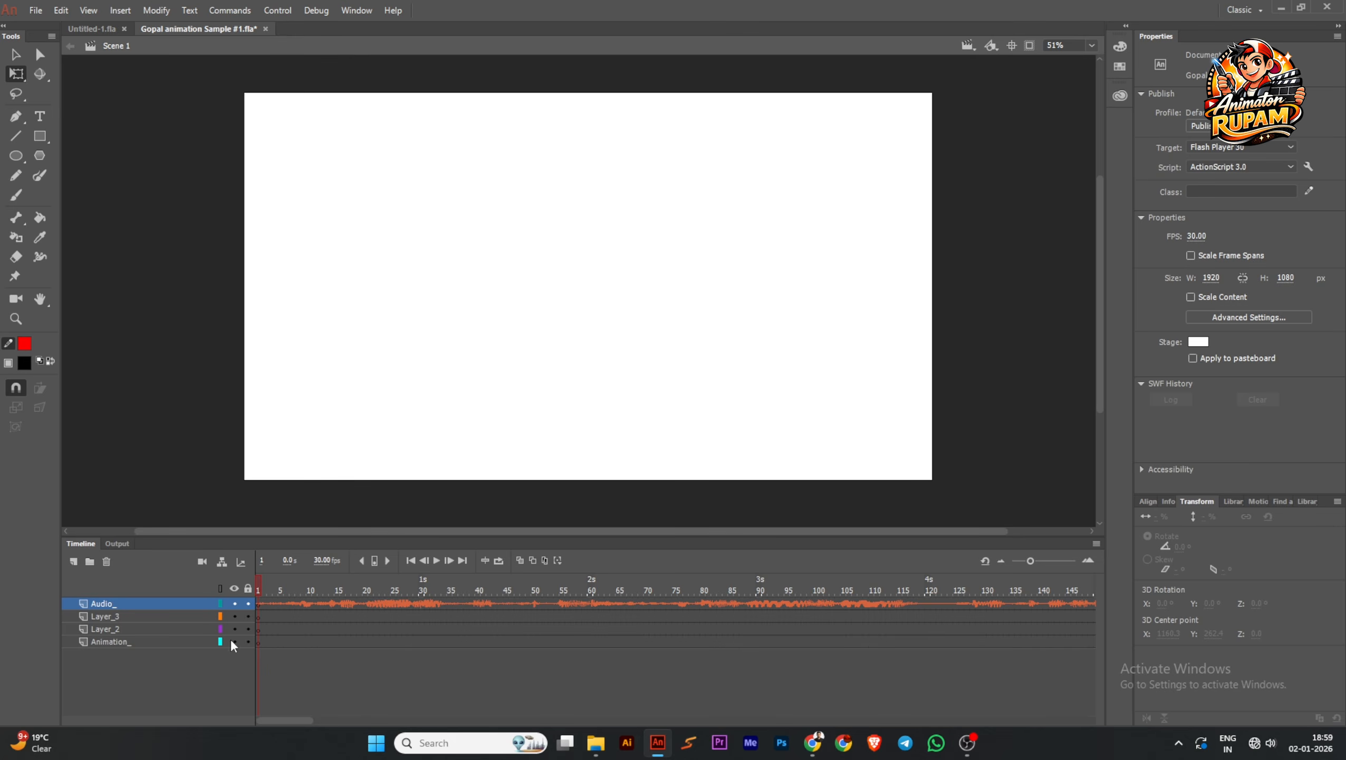
Play the pasted audio from the first frame, scrub through it, and return to frame 1
click(436, 561)
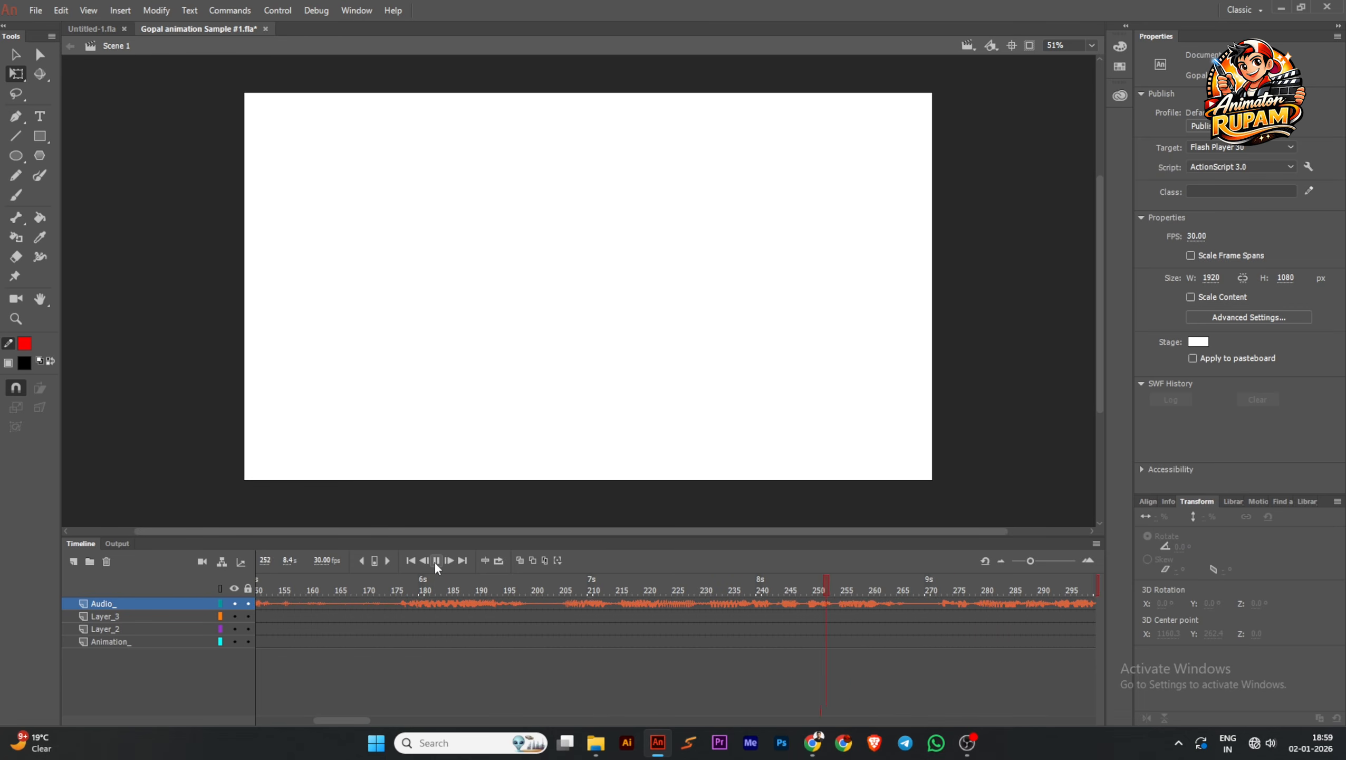
click(436, 561)
drag(952, 594, 544, 609)
click(408, 563)
Save the document with the trimmed audio track
scroll(592, 391, down, 1)
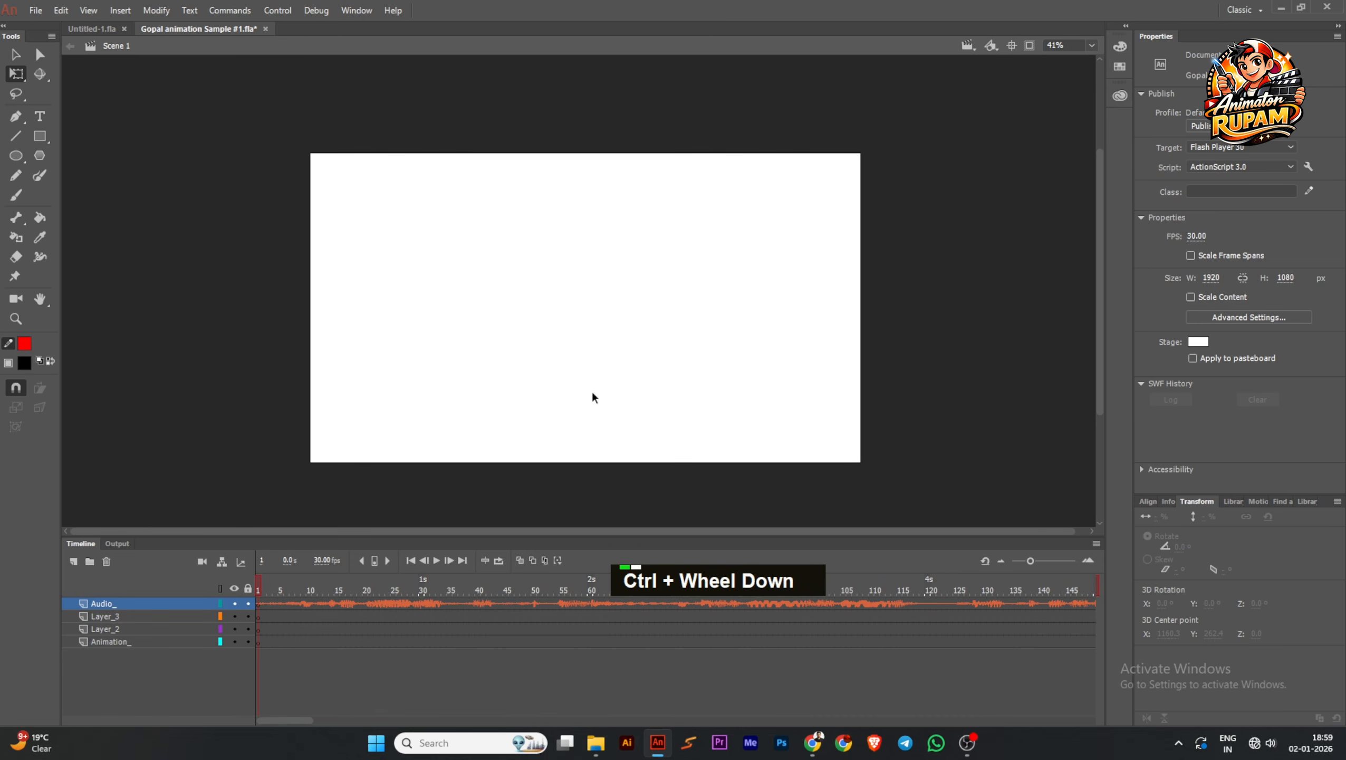
middle_click(555, 393)
key(ctrl+s)
middle_click(480, 372)
scroll(481, 373, up, 1)
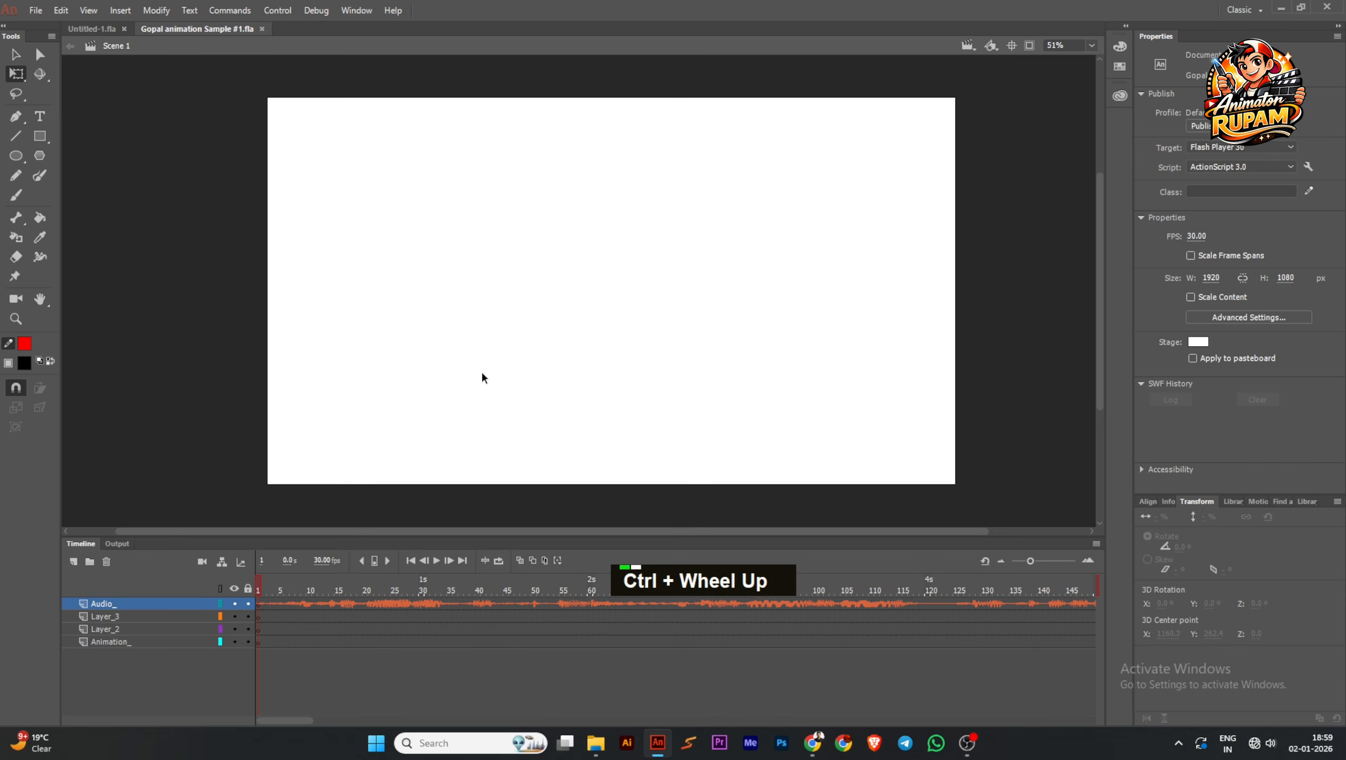
key(ctrl+s)
Switch to File Explorer, open the BG folder, and preview its palace, hall and landscape background images
click(596, 743)
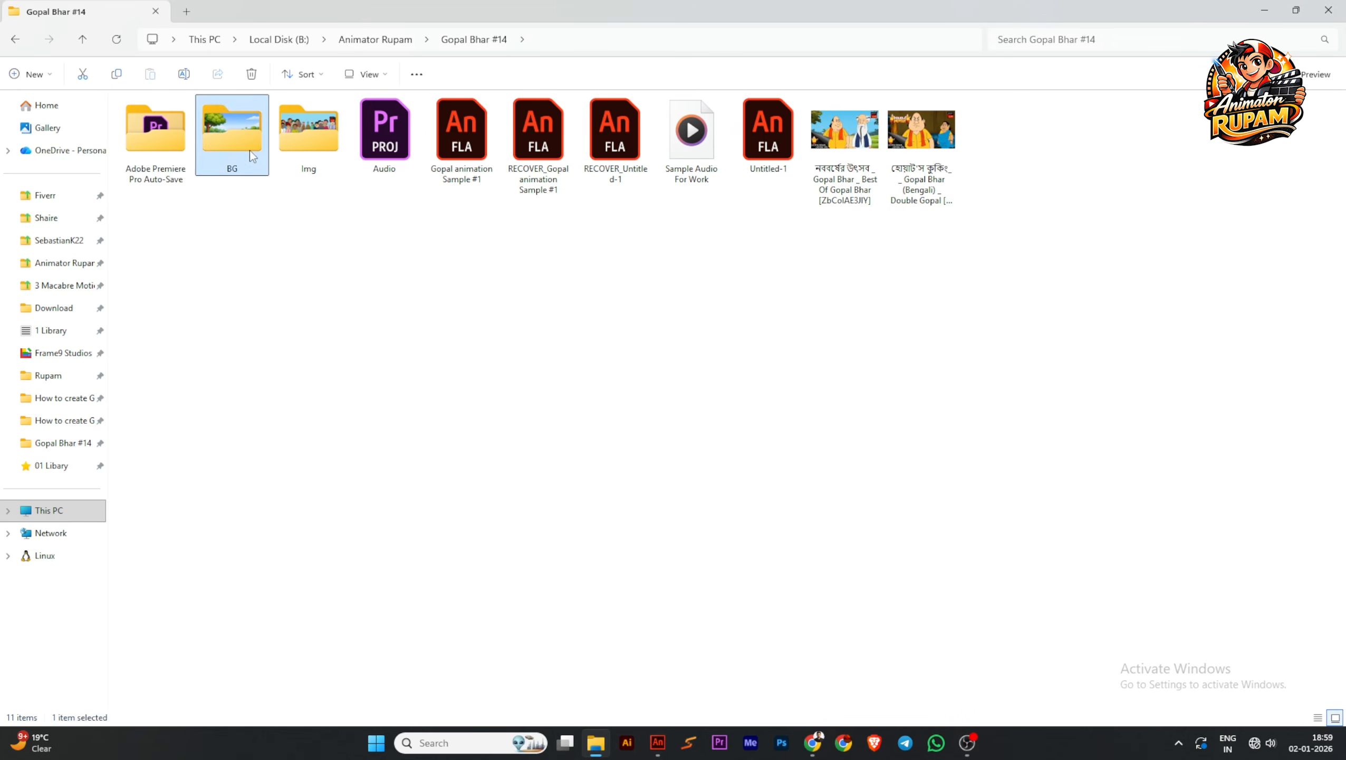
double_click(233, 130)
click(157, 166)
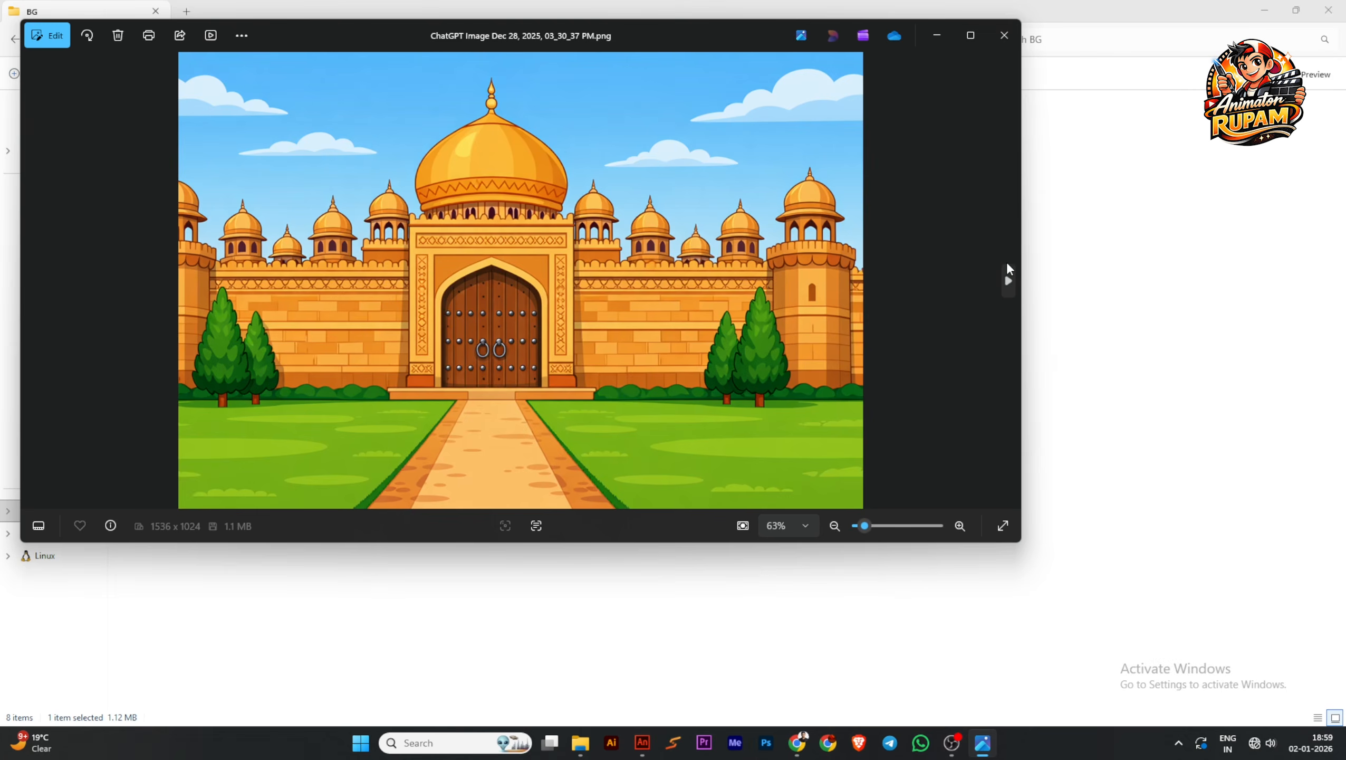
click(1008, 280)
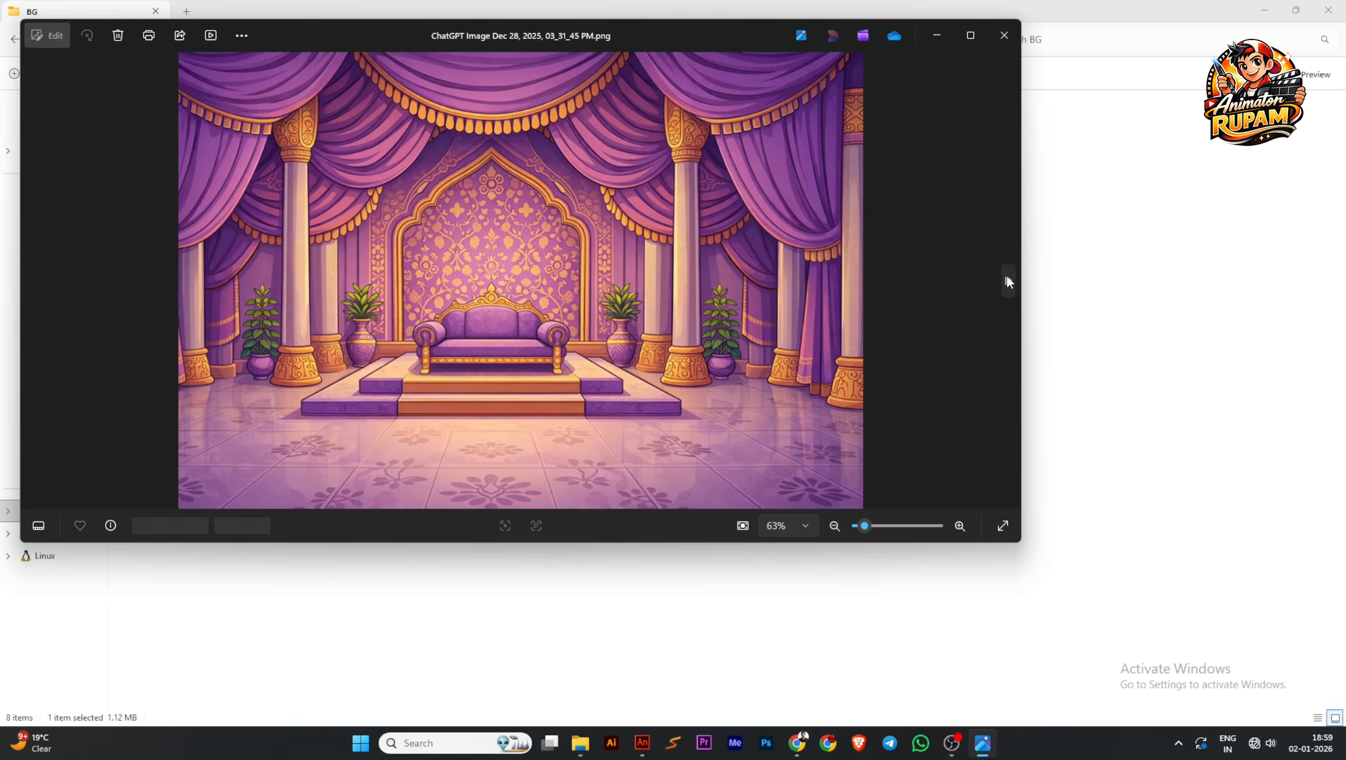
click(1008, 281)
click(1008, 280)
click(1008, 281)
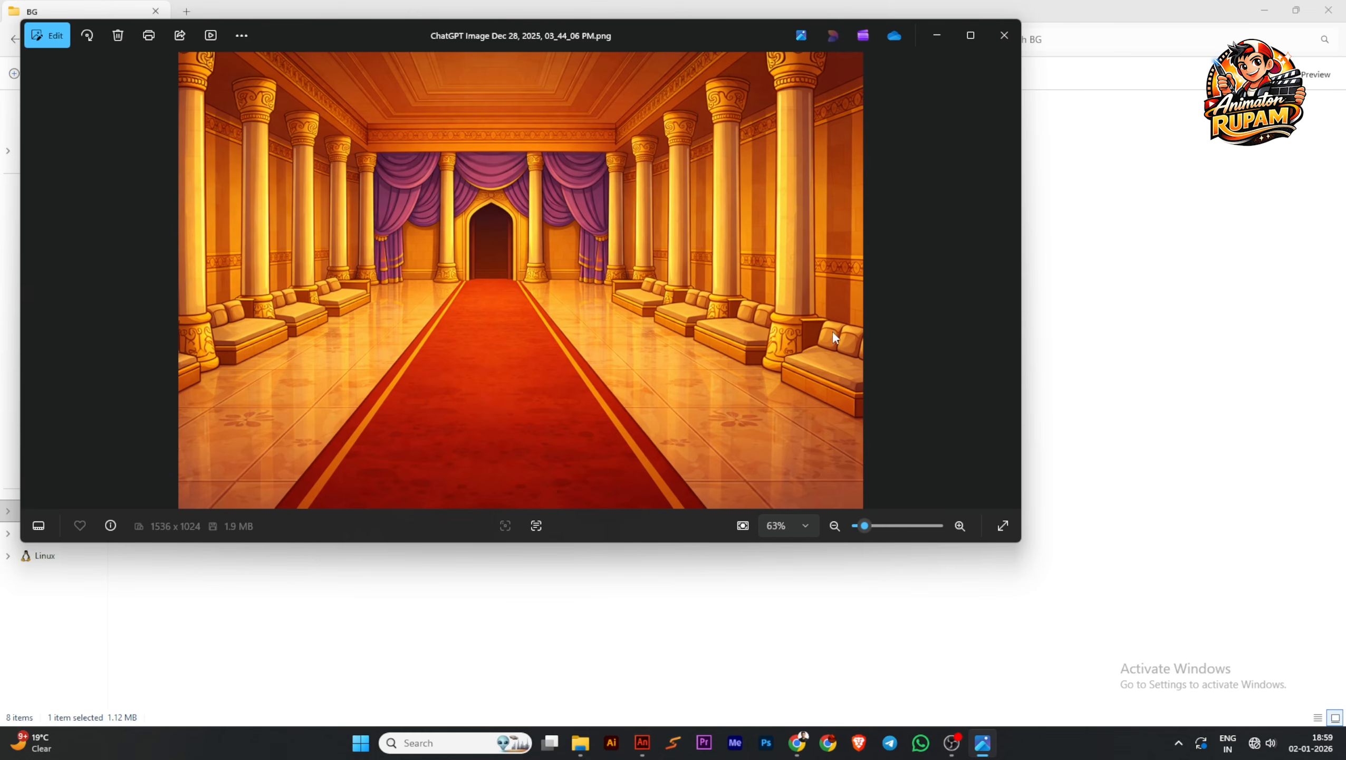
click(1009, 282)
click(1009, 282)
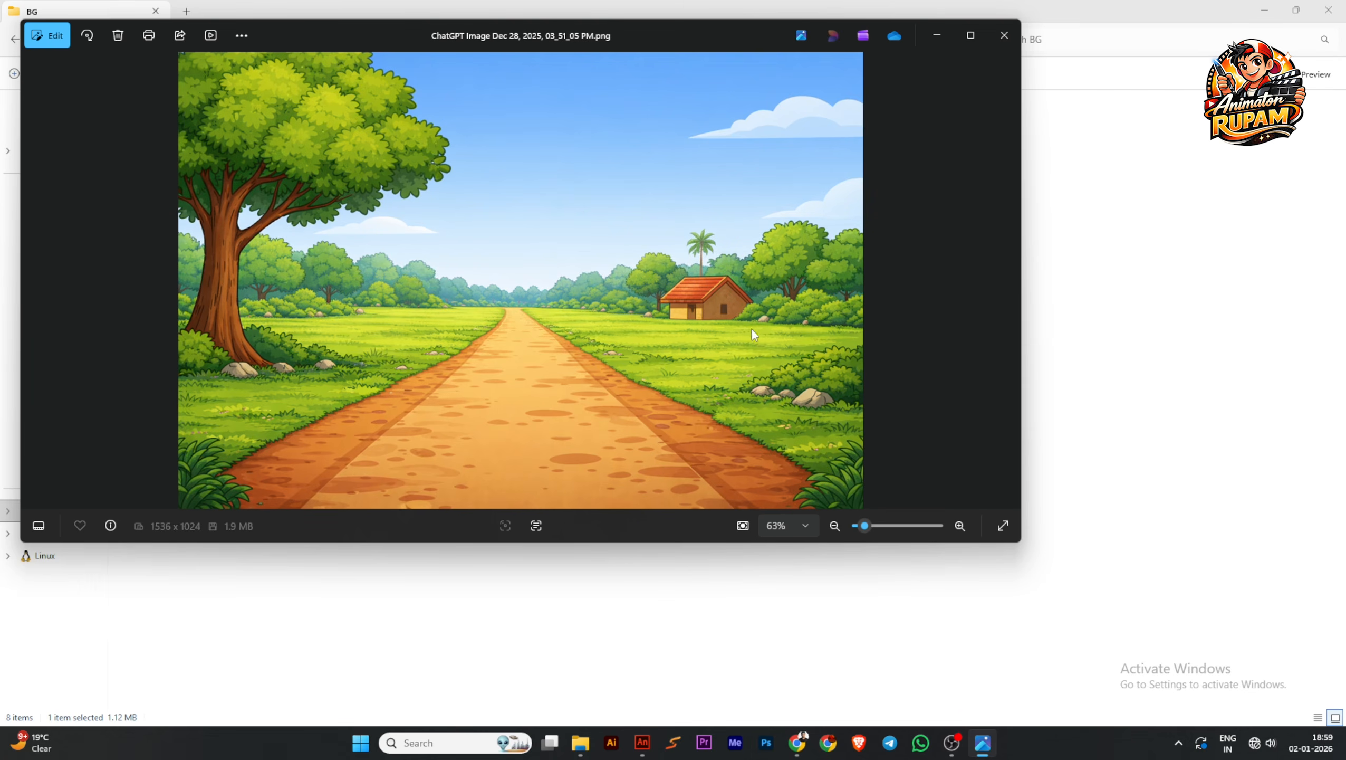
click(38, 298)
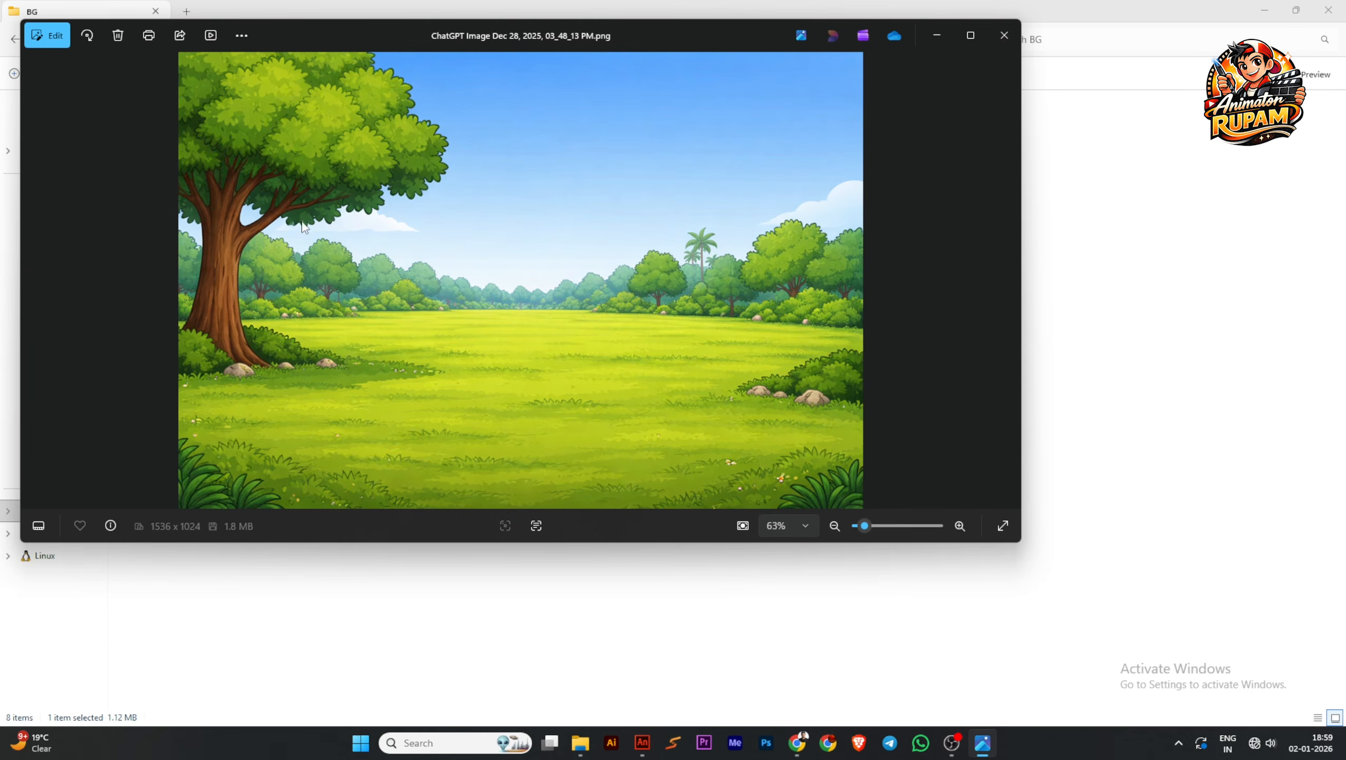
click(1004, 36)
click(416, 312)
double_click(623, 154)
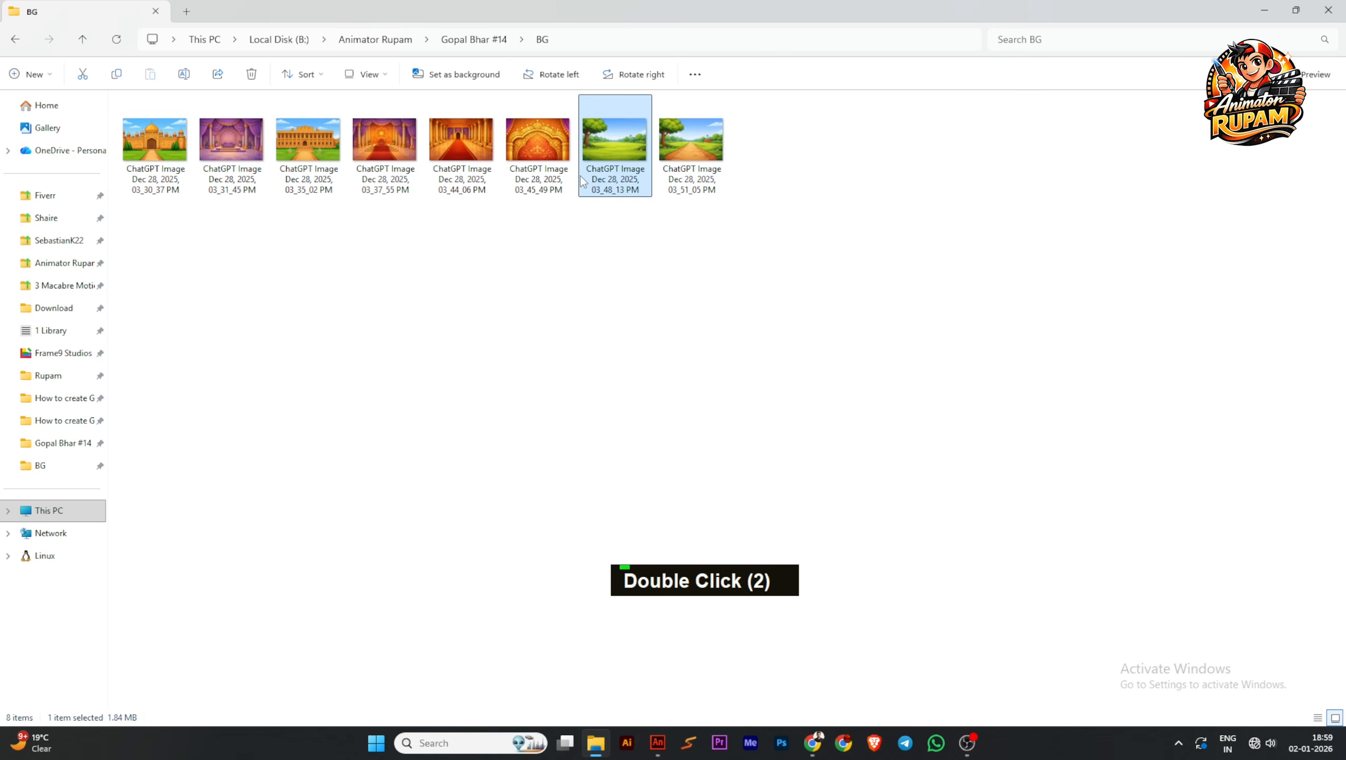
drag(615, 141, 565, 328)
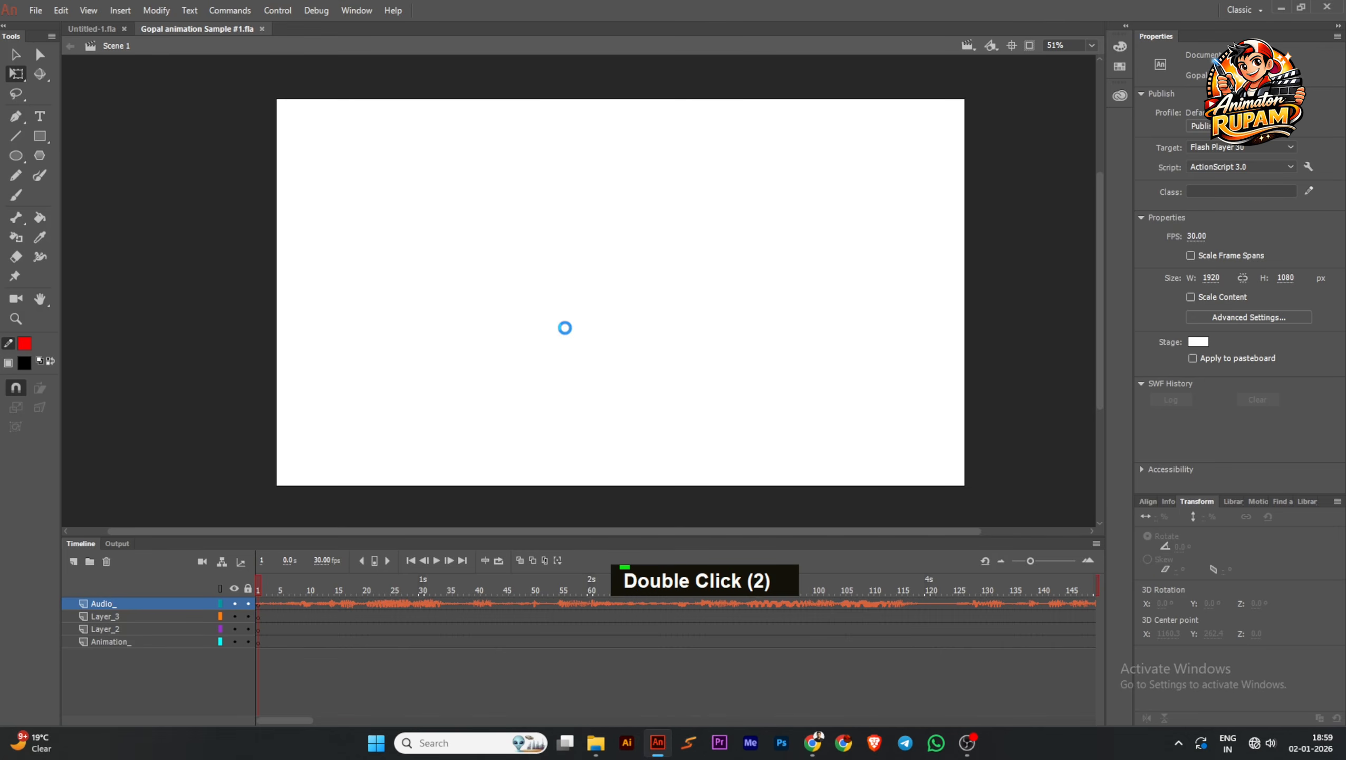
key(ctrl+z)
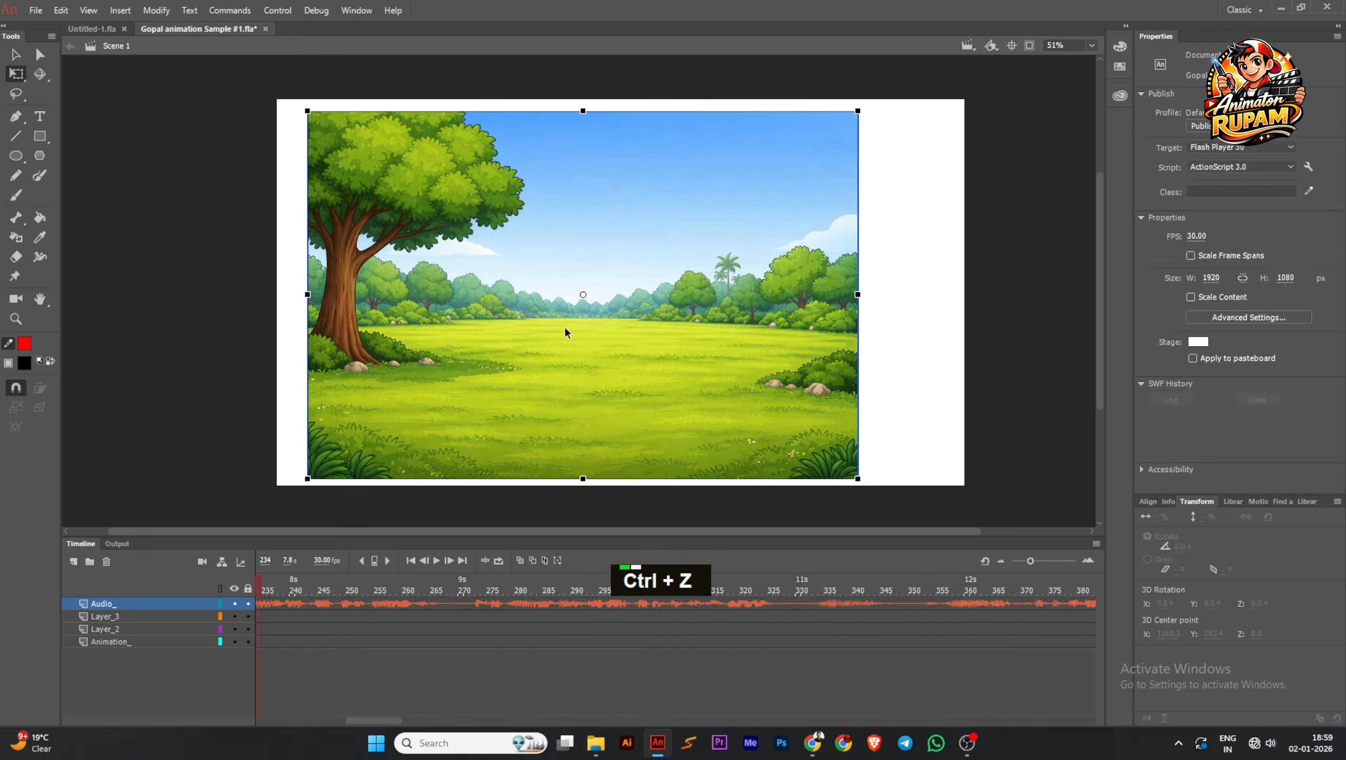
click(413, 563)
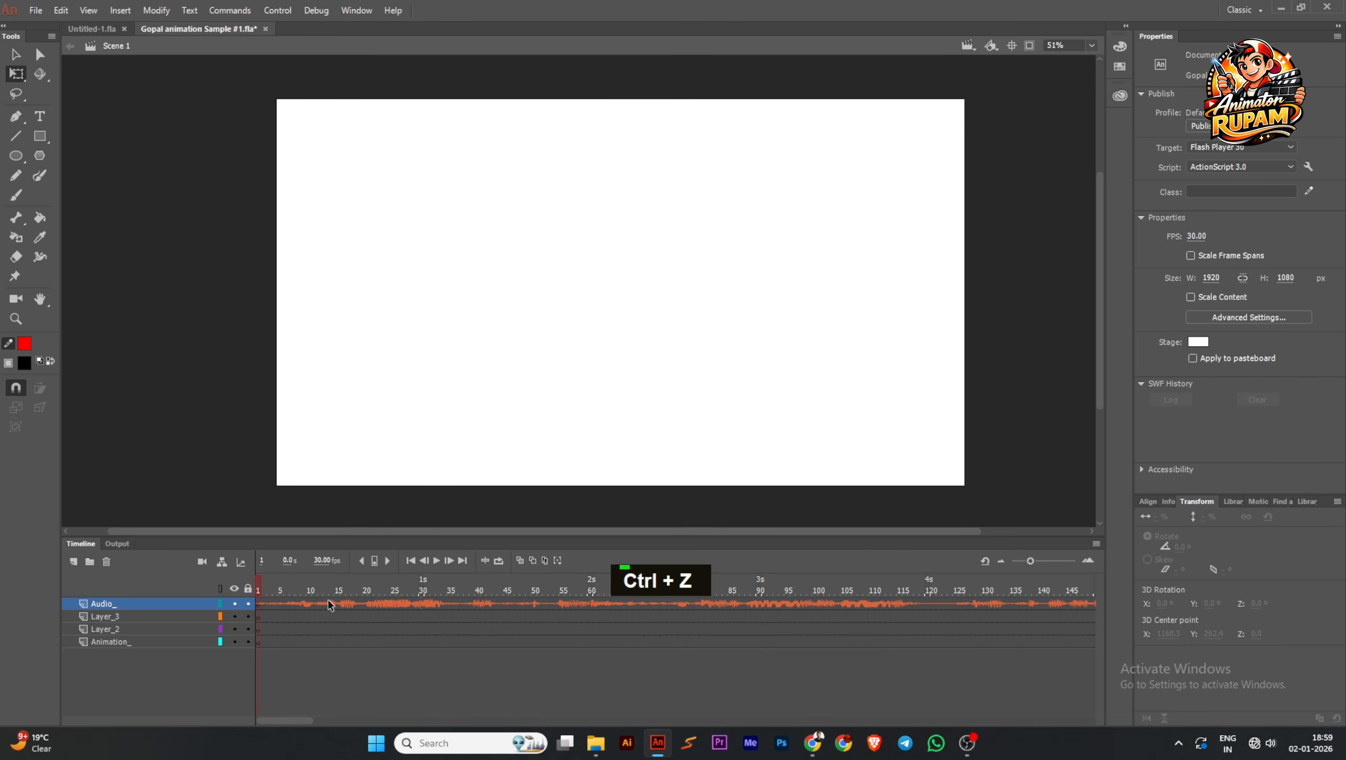
double_click(436, 560)
click(413, 563)
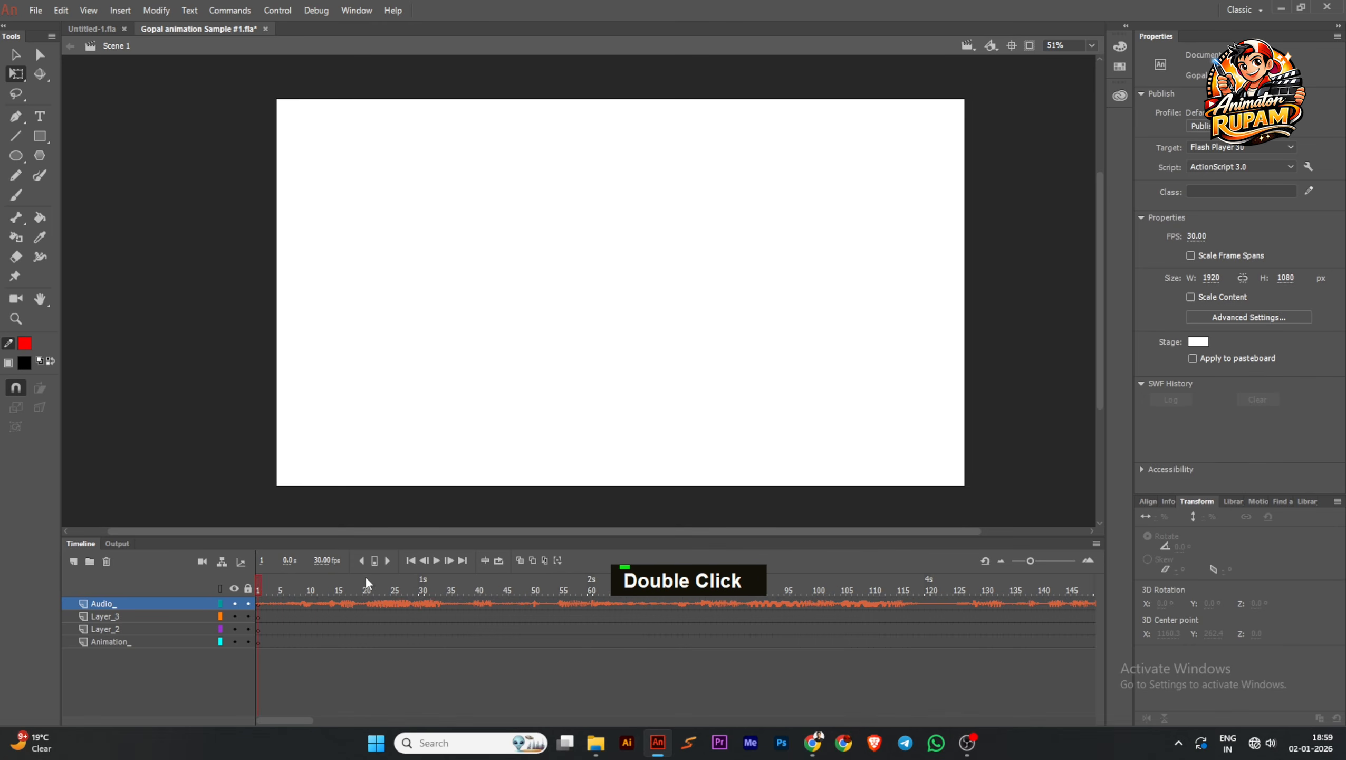
Place the meadow image "ChatGPT Image Dec 28, 2025, 03_48_13 PM" from the BG folder on frame 1 of the Animation_ layer
click(259, 641)
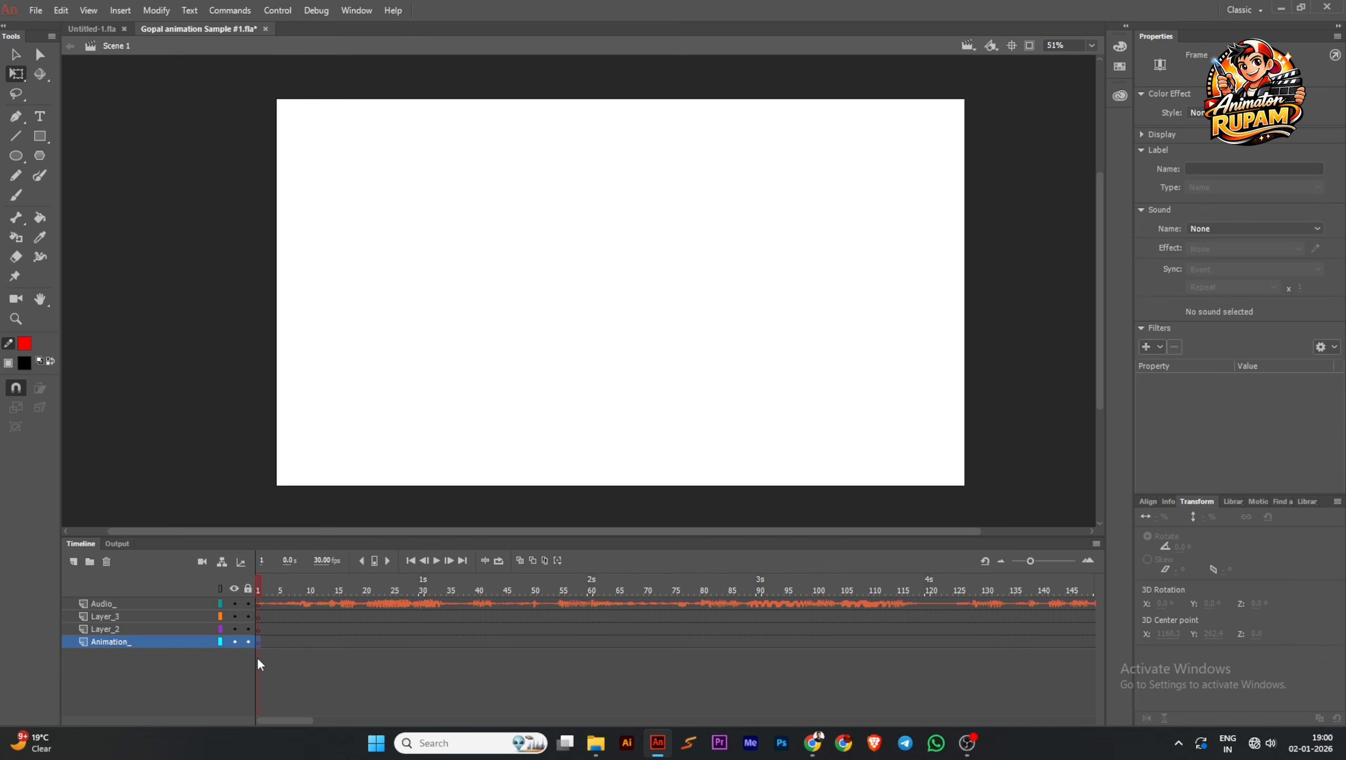
click(596, 743)
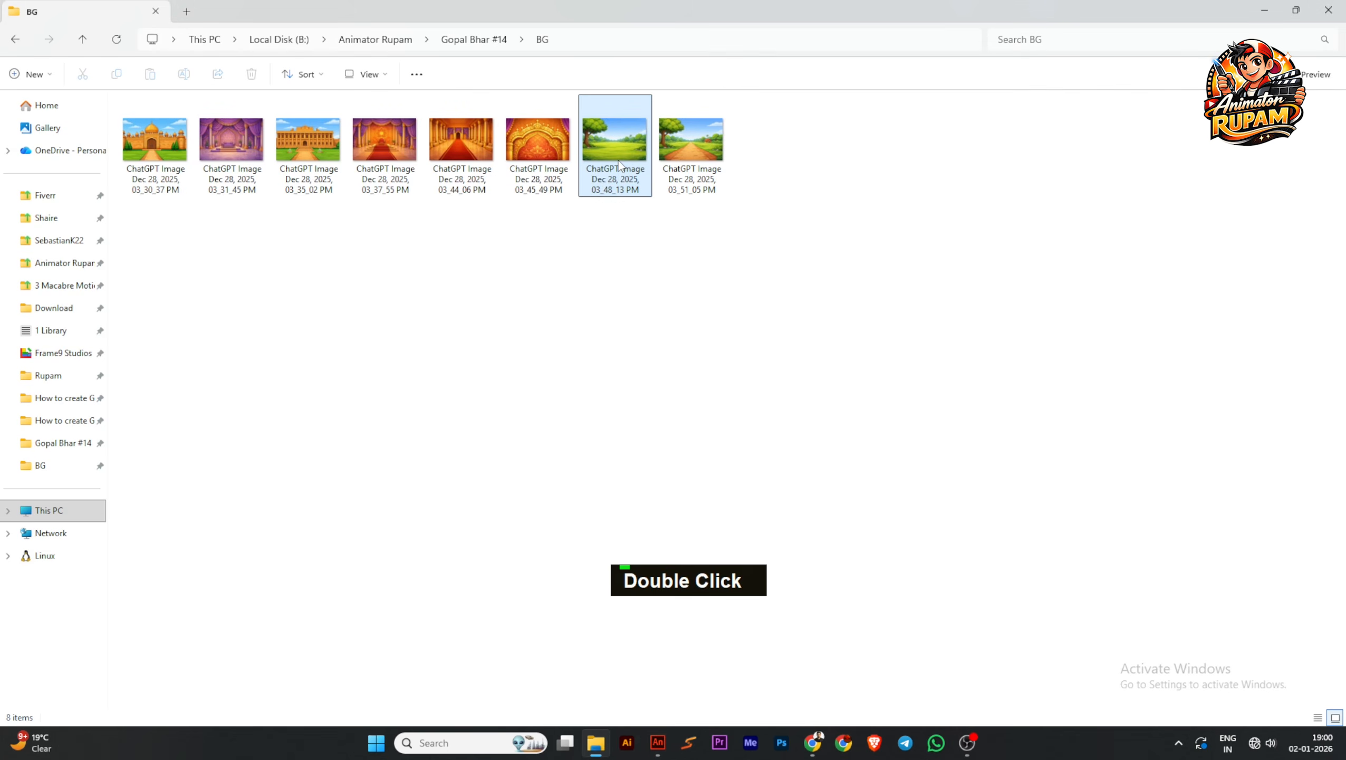
drag(619, 159, 548, 354)
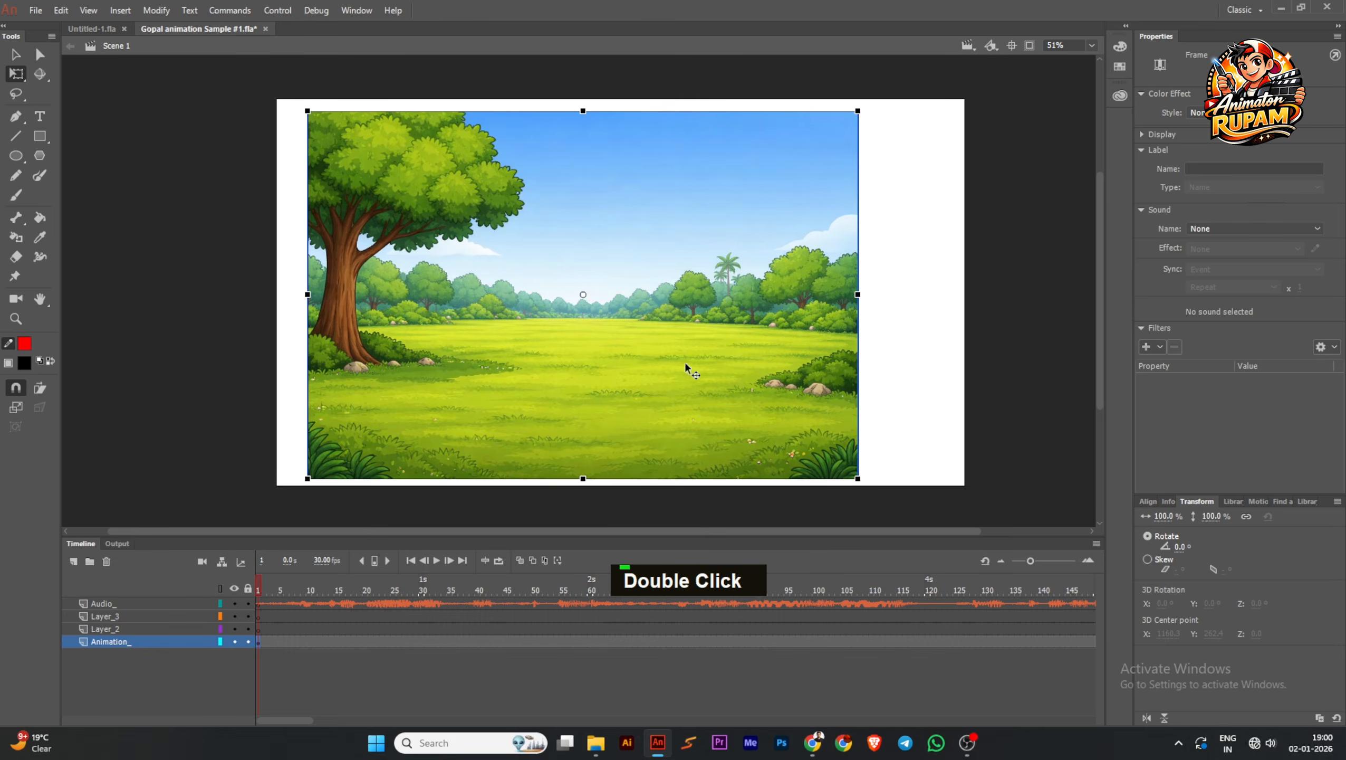
Scale the meadow background proportionally to about 131.6% and position it so it covers the whole stage
ctrl+scroll(709, 356, down, 1)
drag(710, 332, 726, 332)
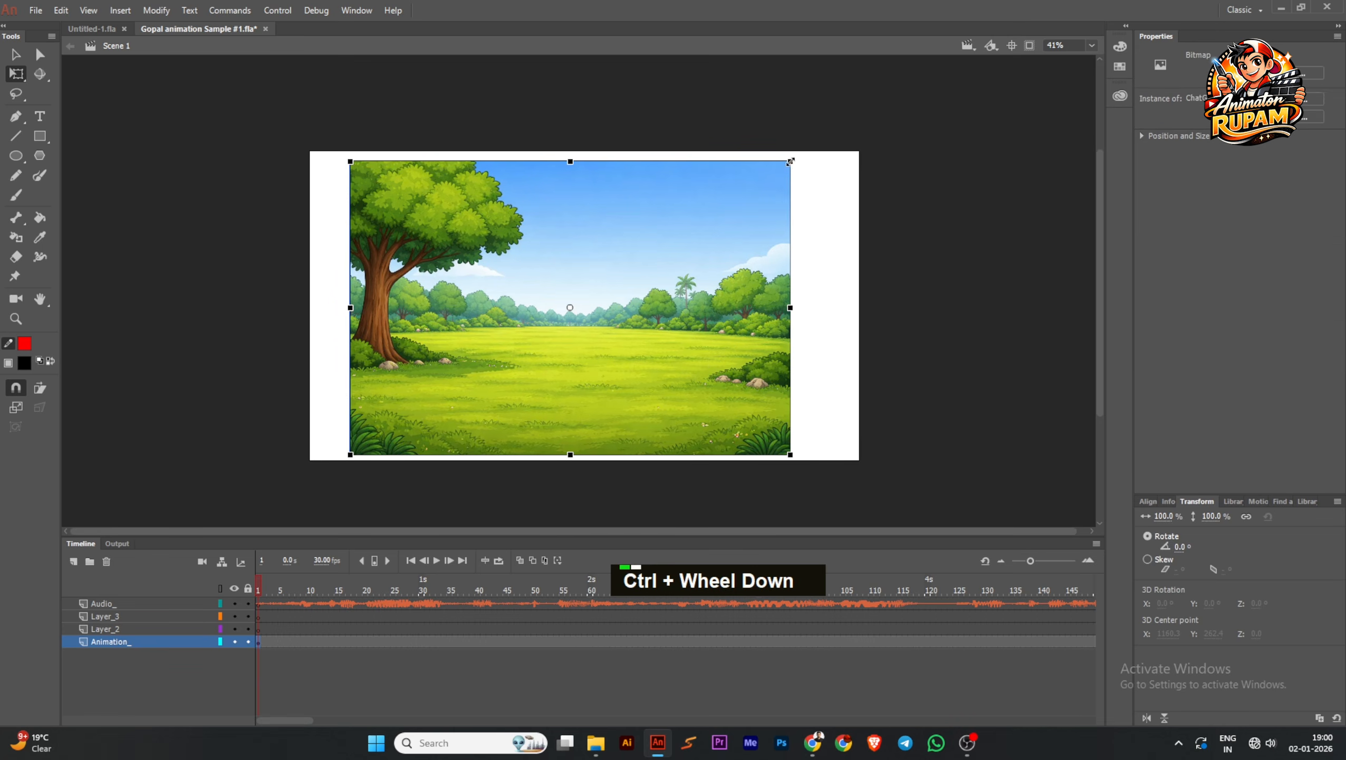
shift+drag(792, 161, 866, 113)
shift+drag(800, 278, 813, 284)
click(1012, 390)
drag(728, 414, 729, 408)
Save the document with the background in place and inspect the tree's image detail up close
key(ctrl+s)
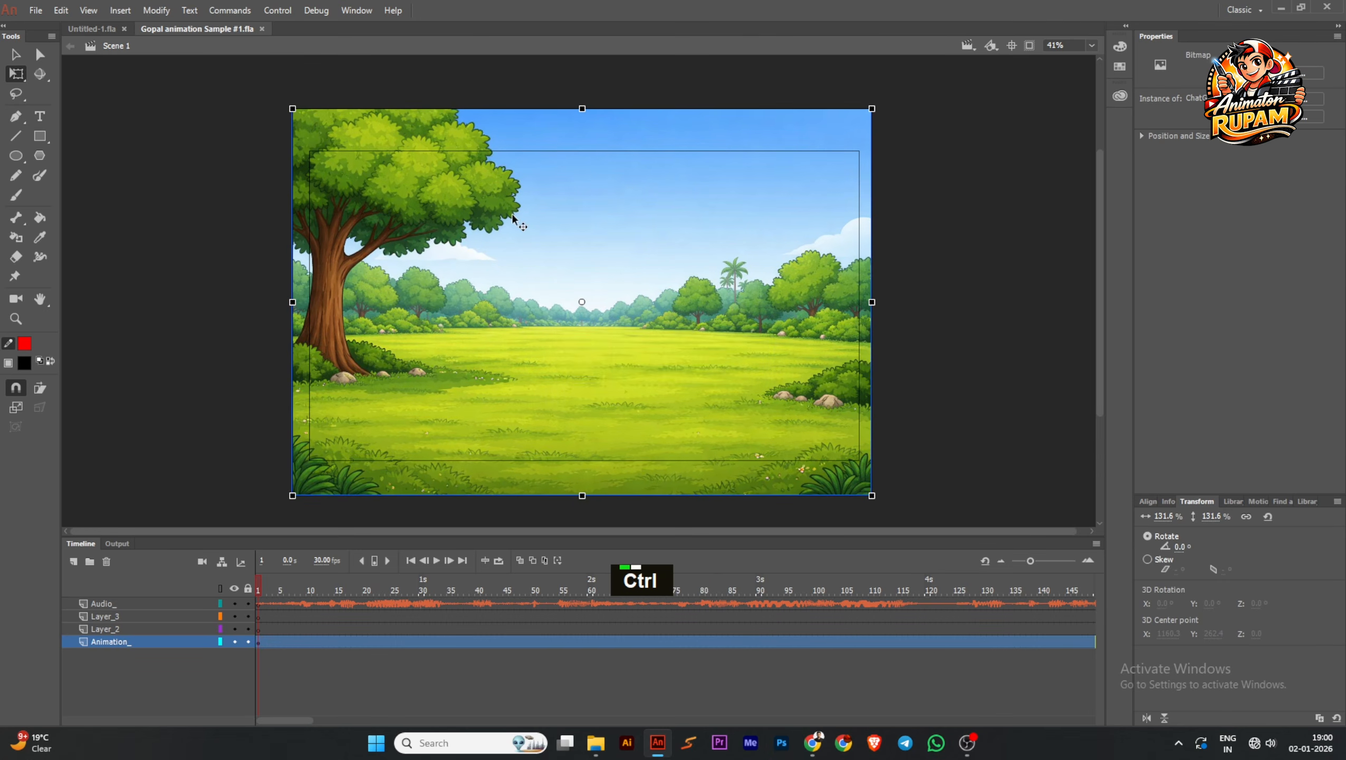
scroll(512, 215, up, 2)
scroll(512, 215, down, 2)
key(ctrl+s)
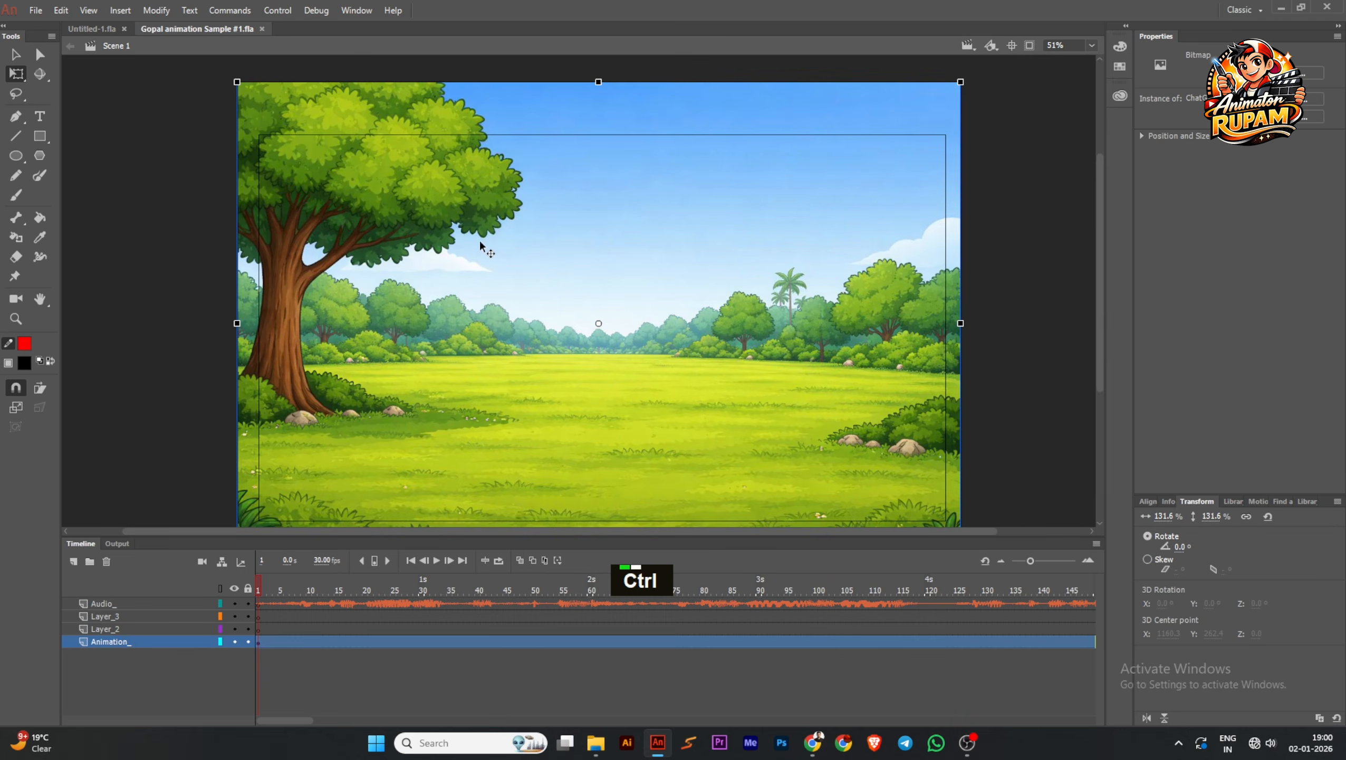
scroll(509, 214, up, 9)
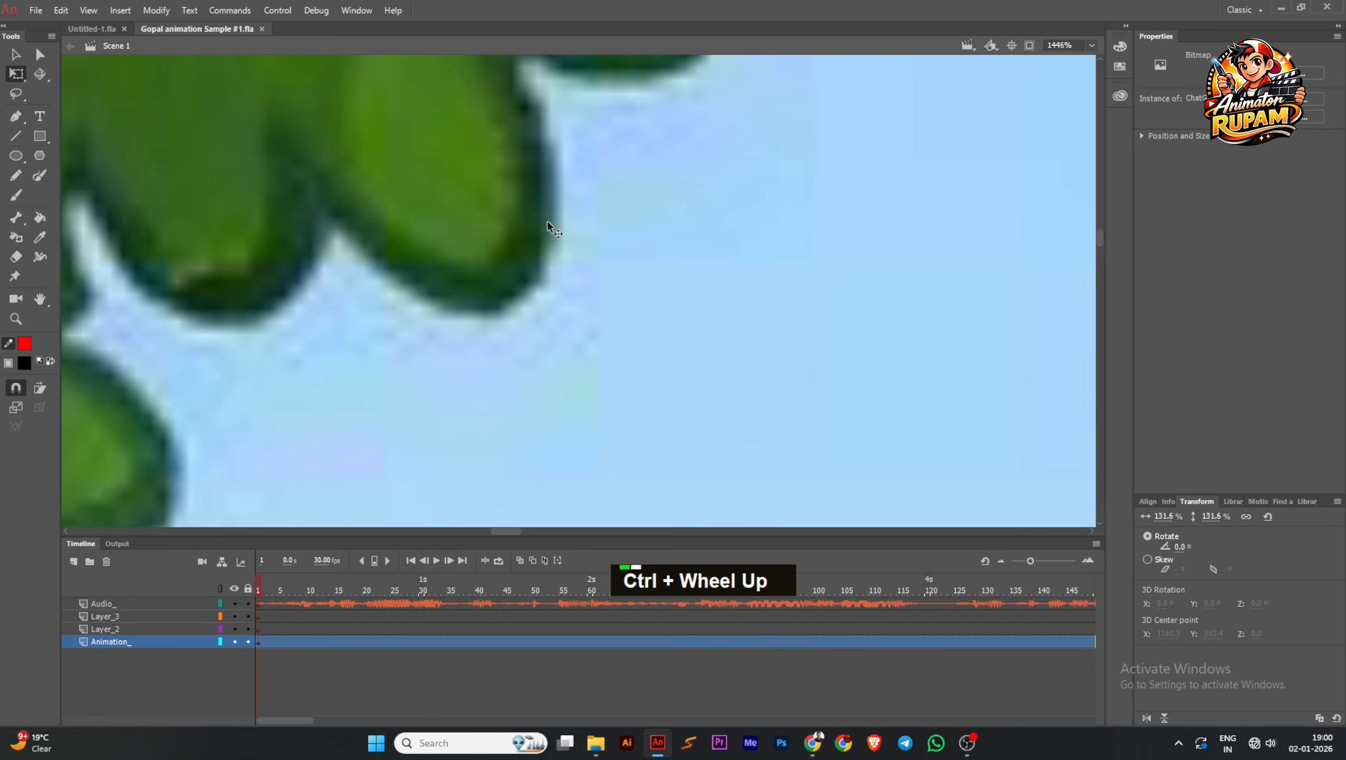
scroll(585, 272, down, 10)
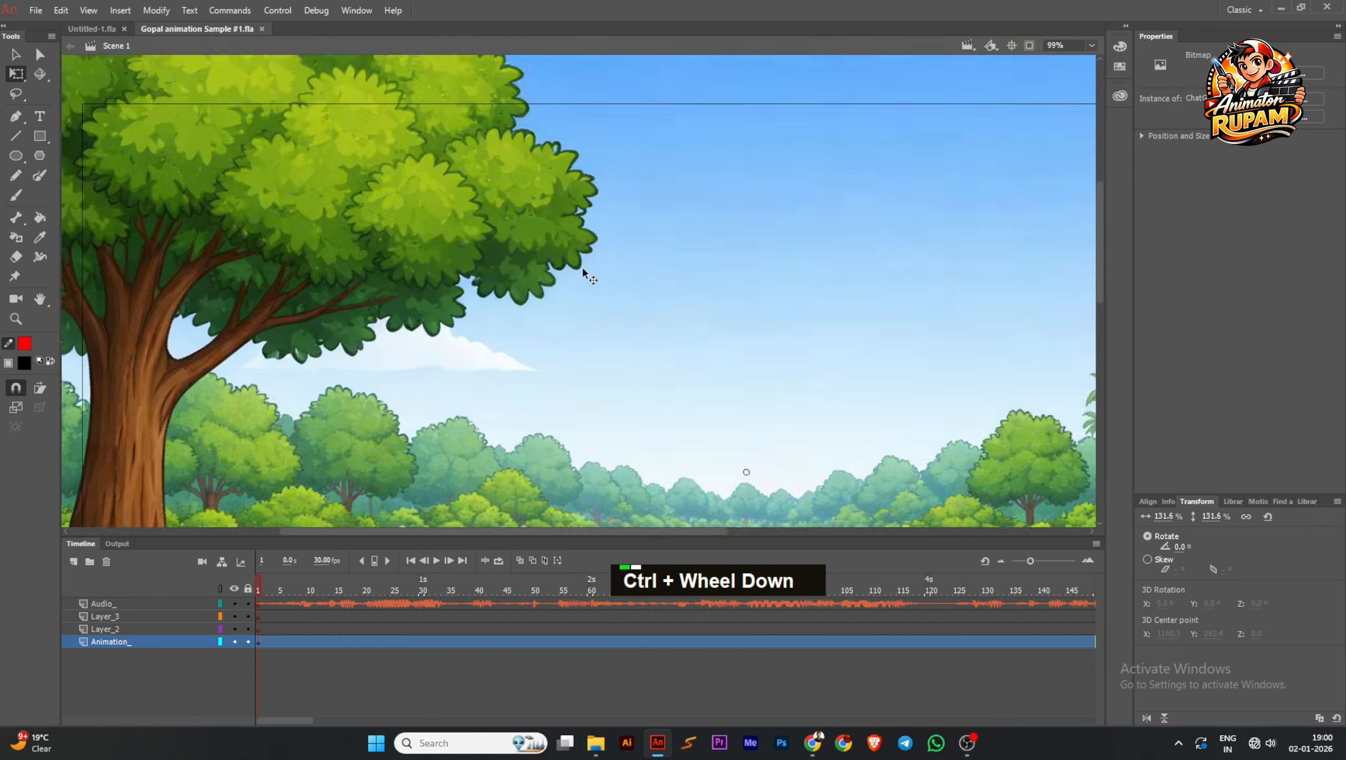
Examine the meadow background's overall framing and image detail on the stage, keeping the document saved
key(ctrl+s)
scroll(571, 288, down, 1)
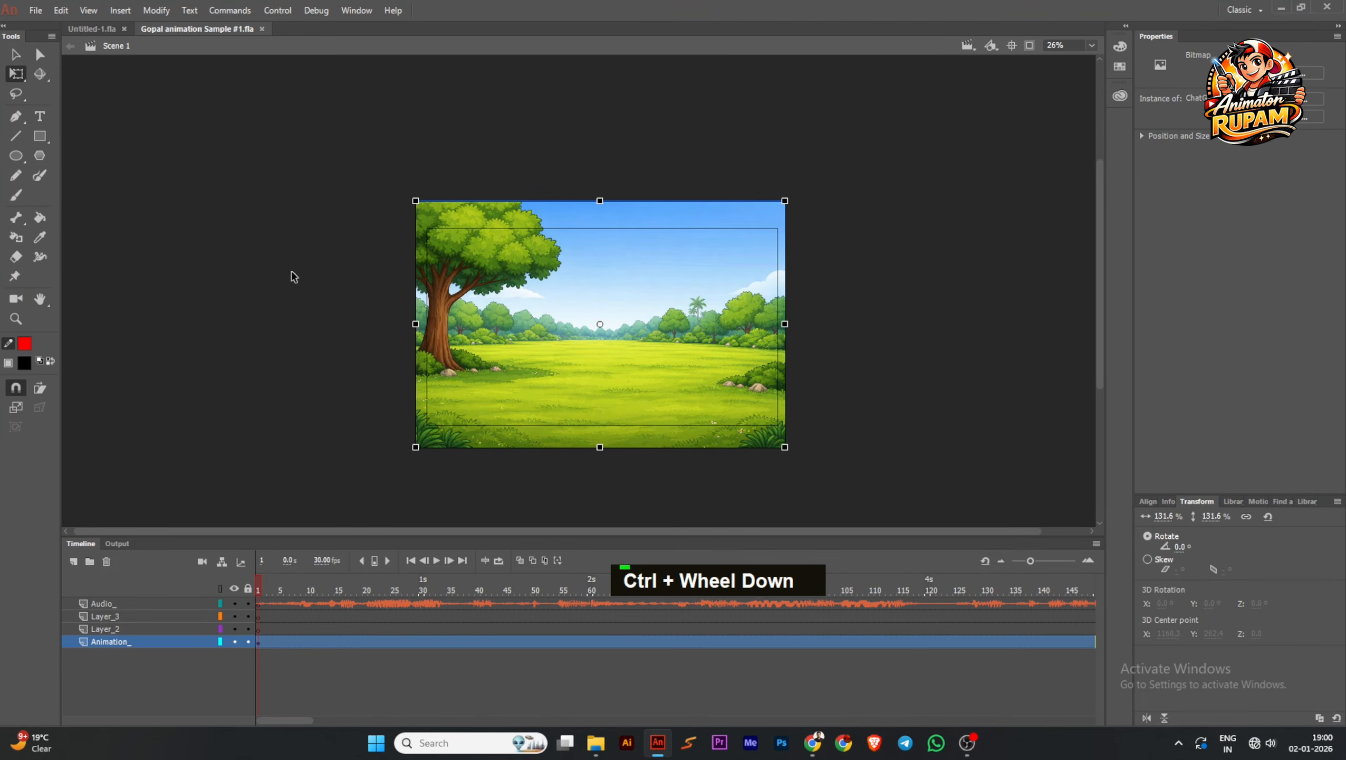
click(318, 327)
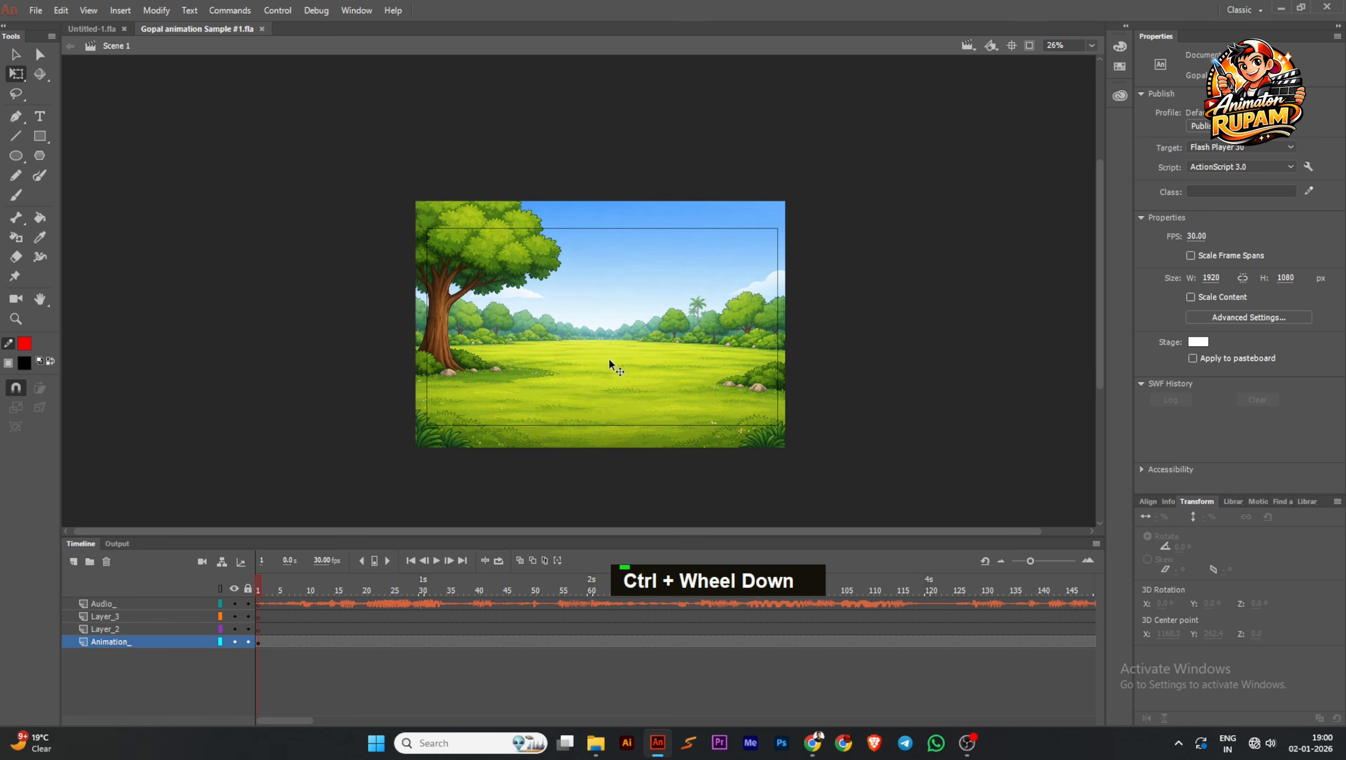
scroll(611, 361, up, 2)
scroll(691, 340, down, 1)
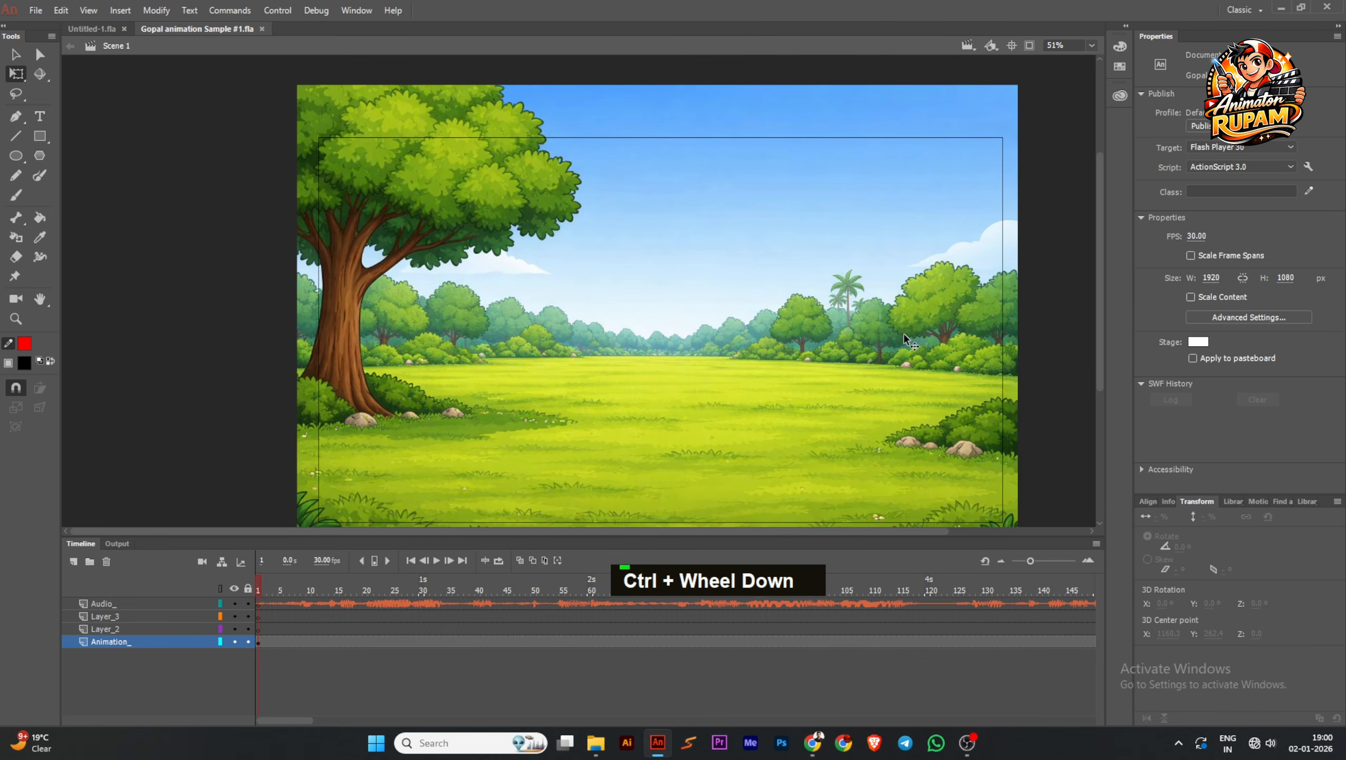
ctrl+scroll(542, 325, up, 4)
ctrl+scroll(537, 329, down, 4)
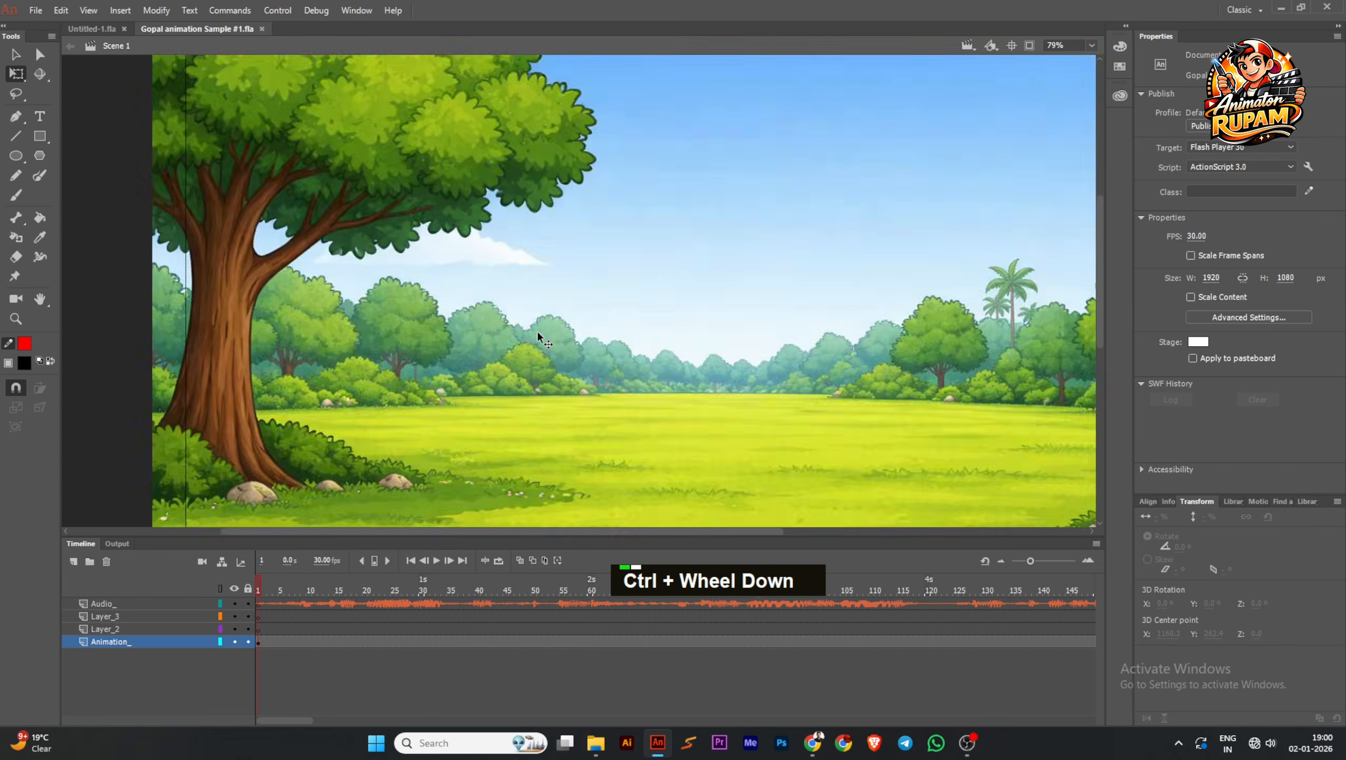
key(ctrl+s)
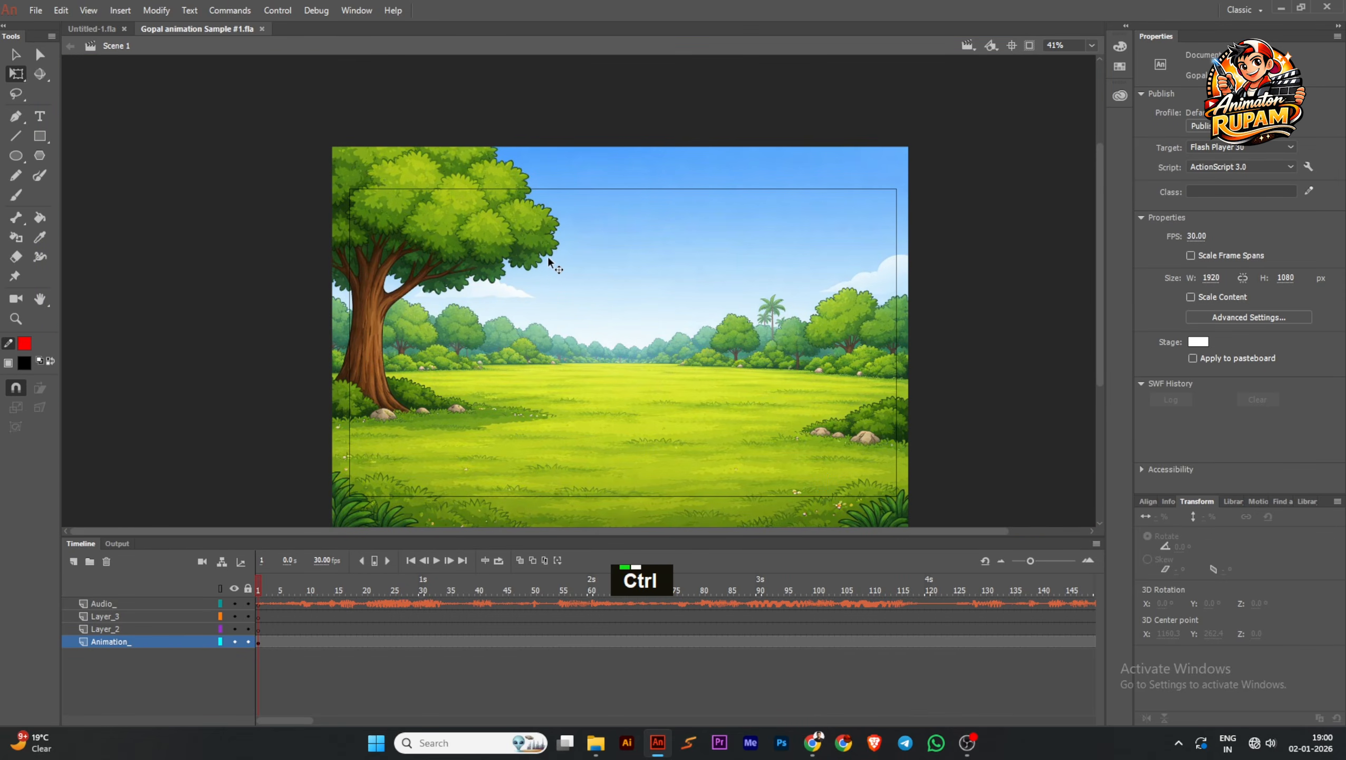
ctrl+scroll(571, 277, down, 1)
Move the meadow background slightly up so its lower edge sits just below the stage edge, and save the document
double_click(646, 336)
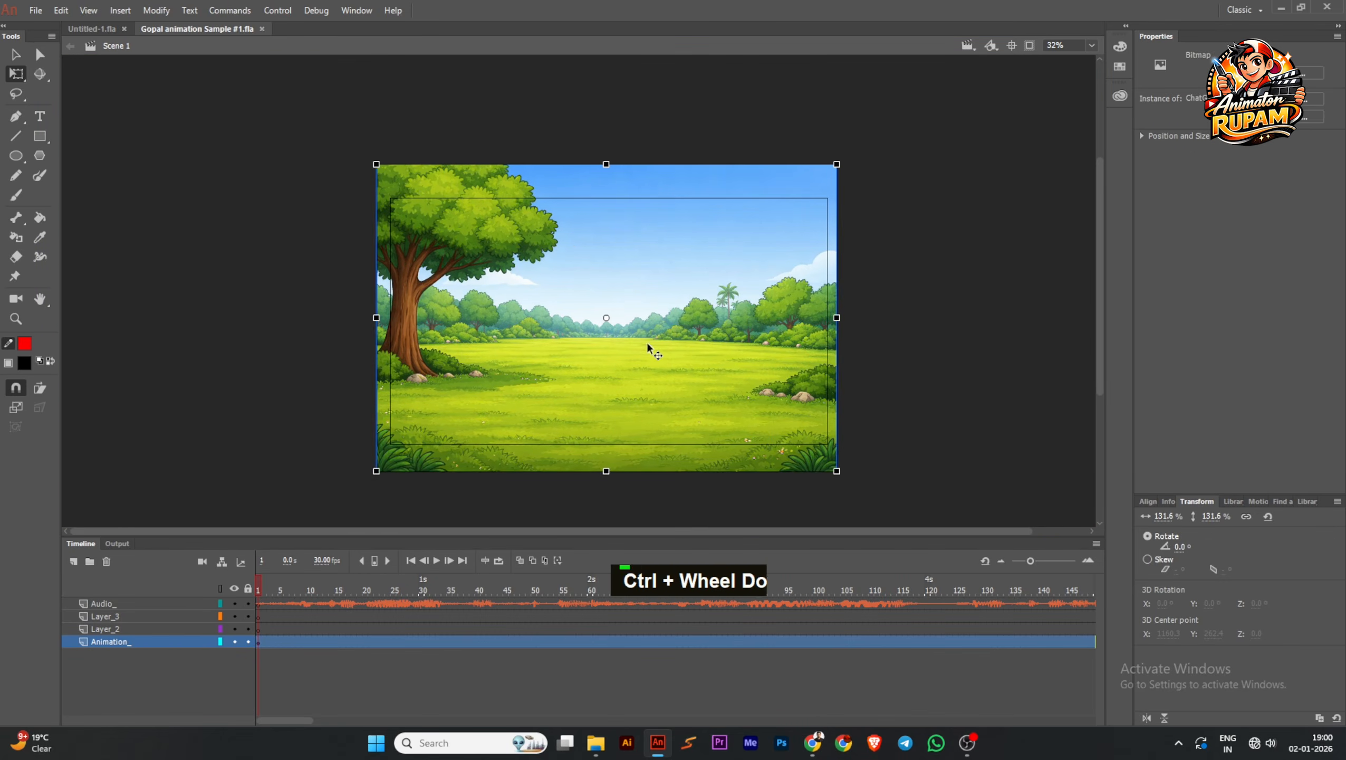
drag(836, 153, 827, 160)
ctrl+scroll(541, 421, up, 2)
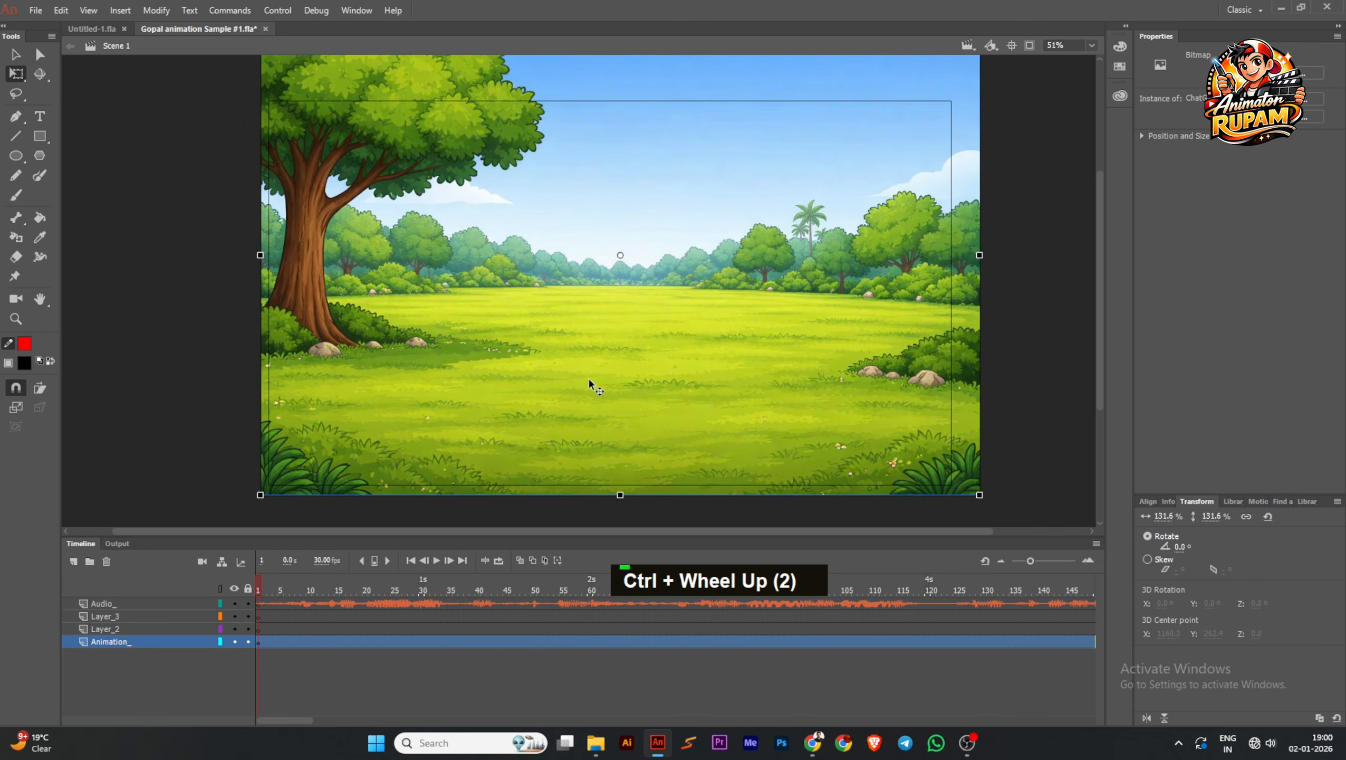
ctrl+scroll(588, 377, down, 1)
key(ctrl+s)
ctrl+scroll(840, 349, down, 1)
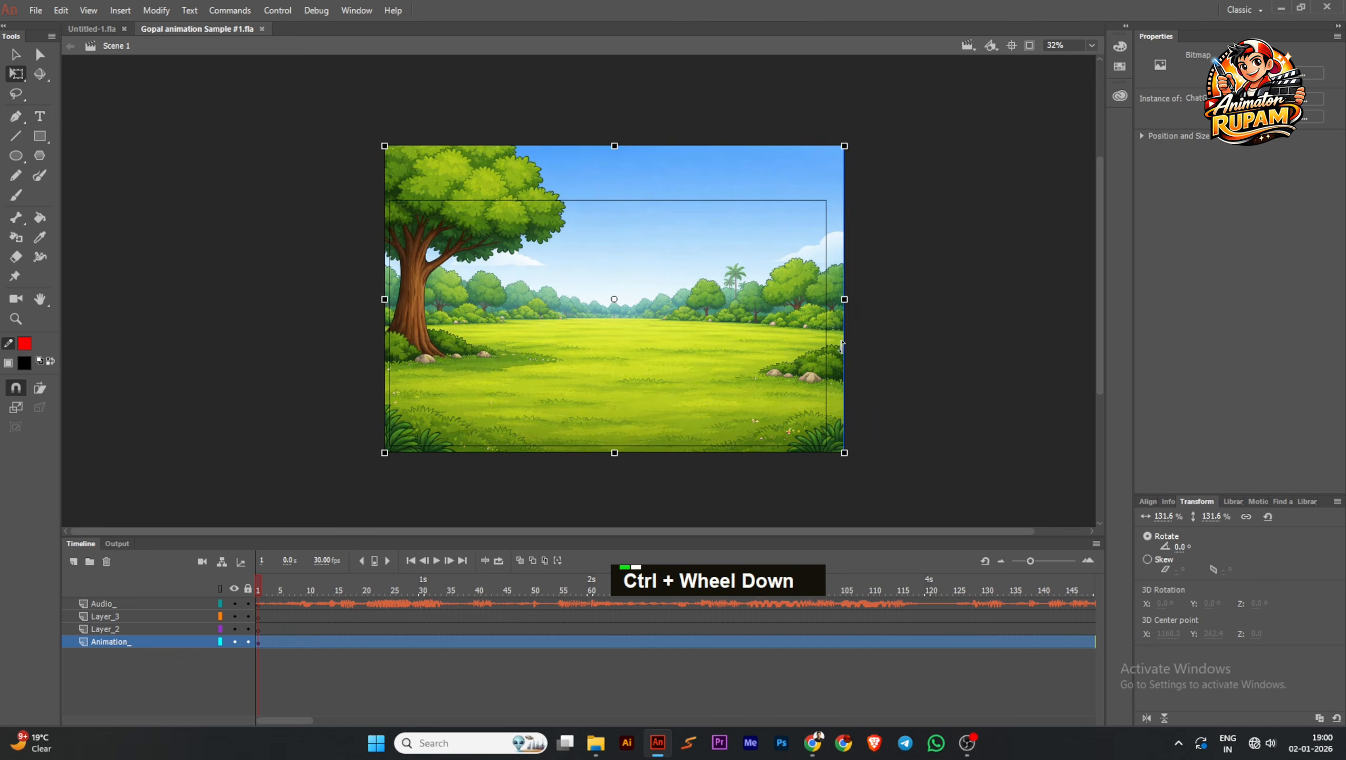
Convert the meadow background to a graphic symbol, set its looping to Play Once, and save the document
double_click(785, 351)
key(F8)
key(Return)
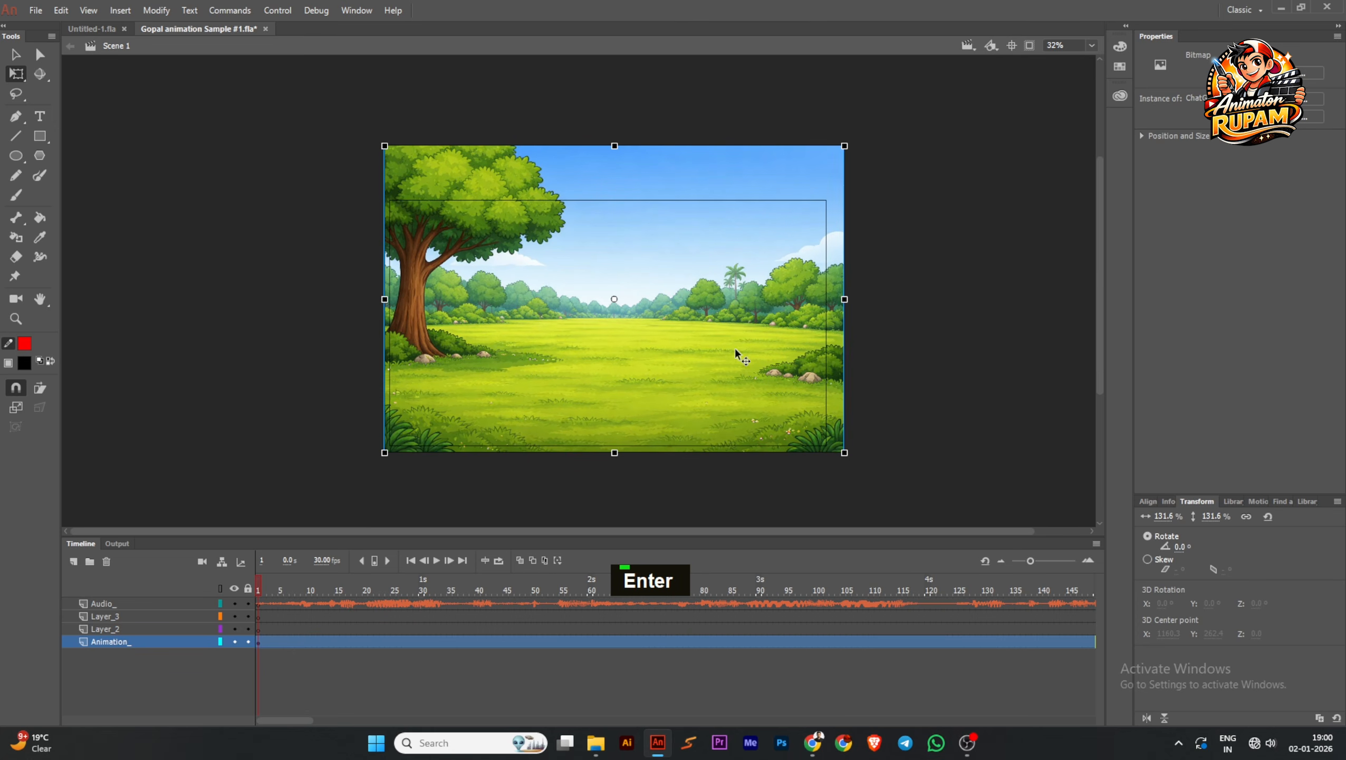
click(1216, 210)
click(1222, 240)
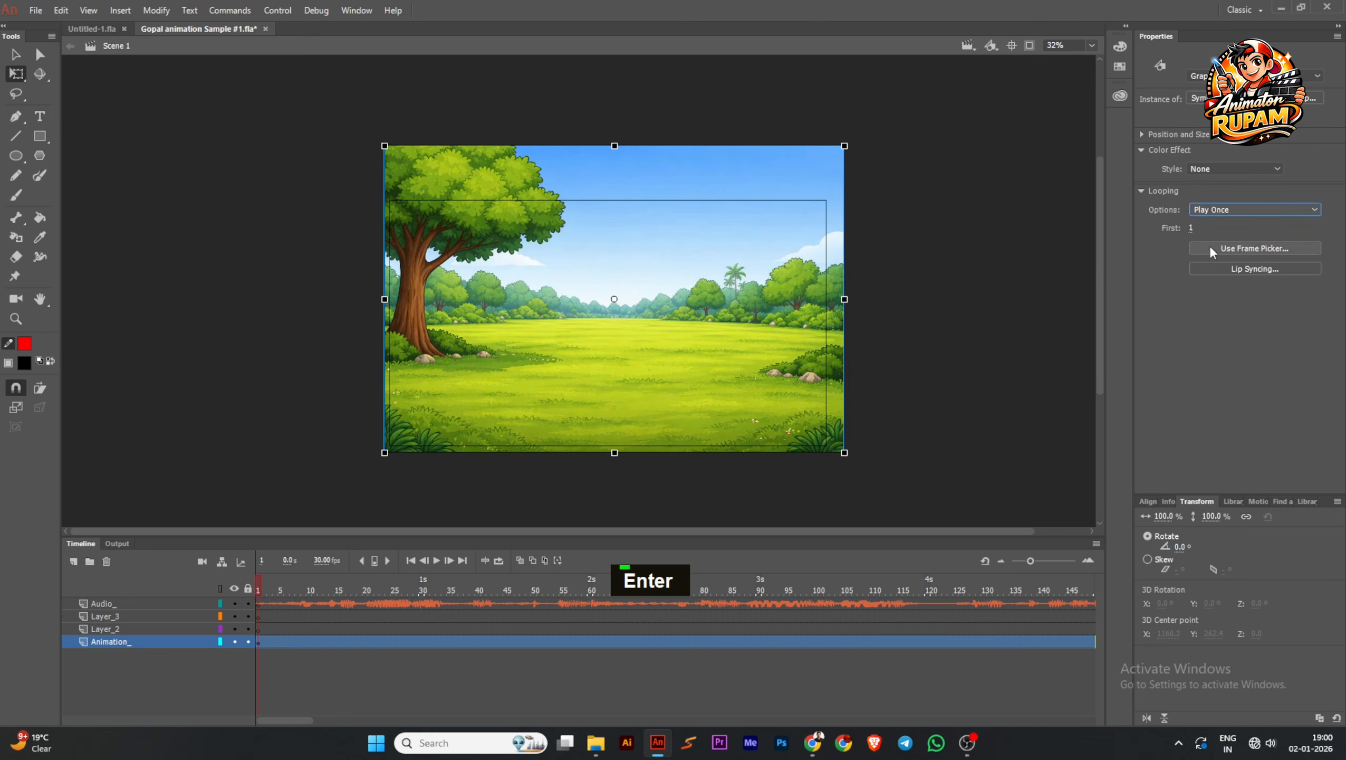
key(ctrl+s)
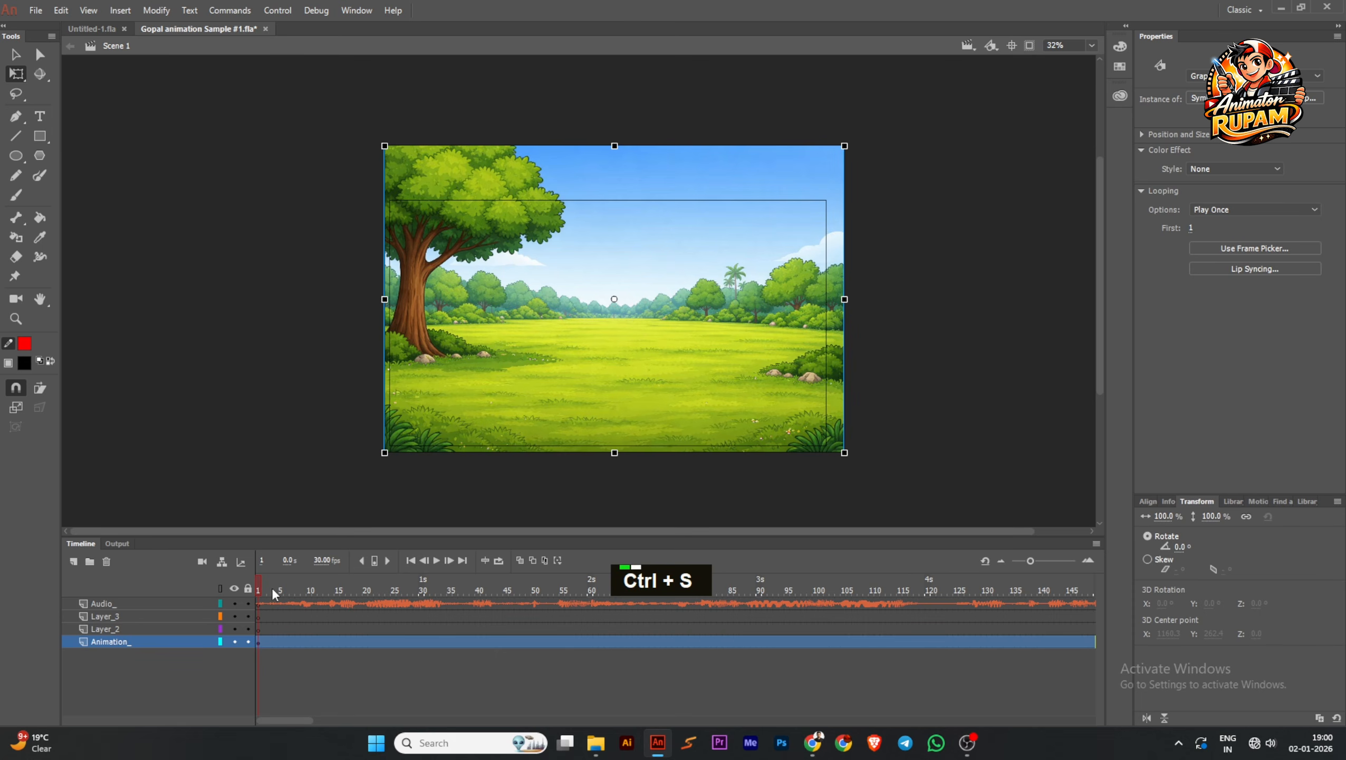
Add four new layers above Layer_1 inside the background symbol, return to Scene 1, and save the document
double_click(532, 362)
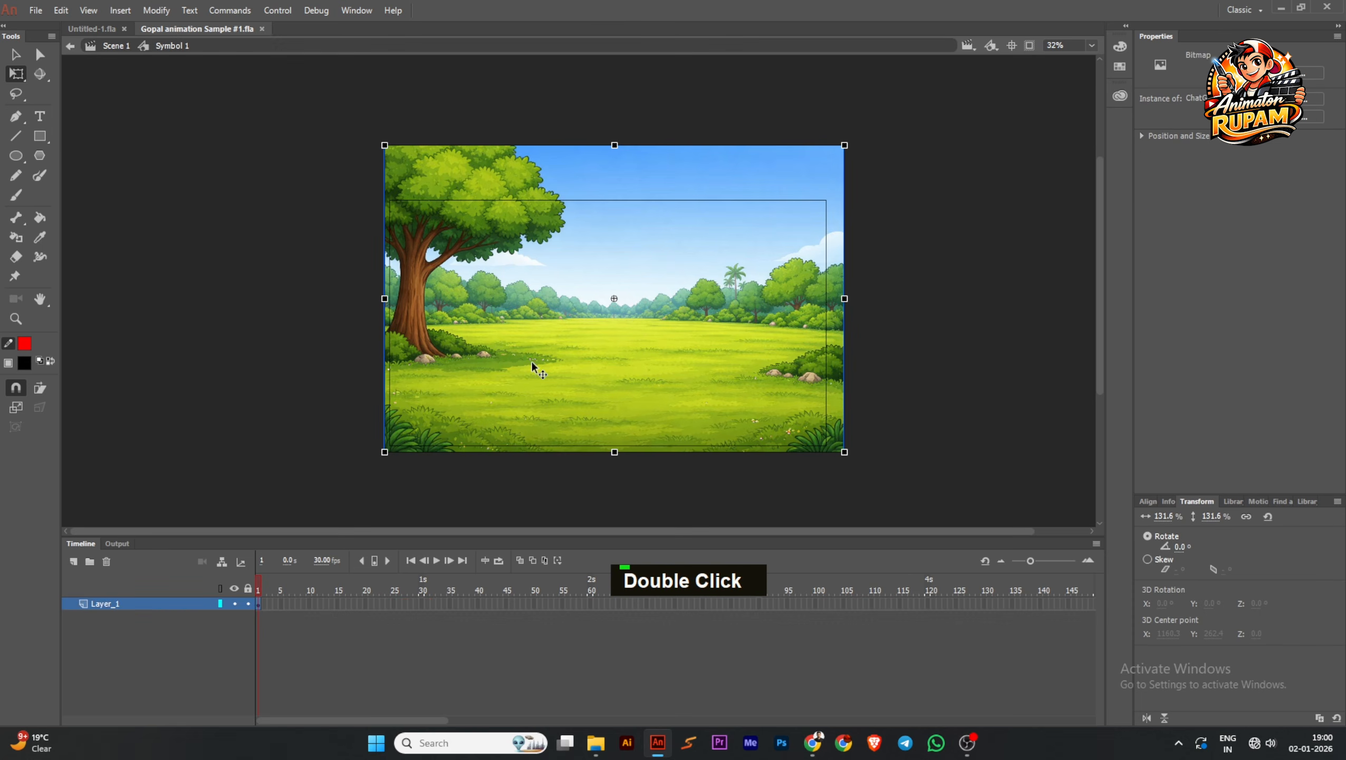
click(74, 561)
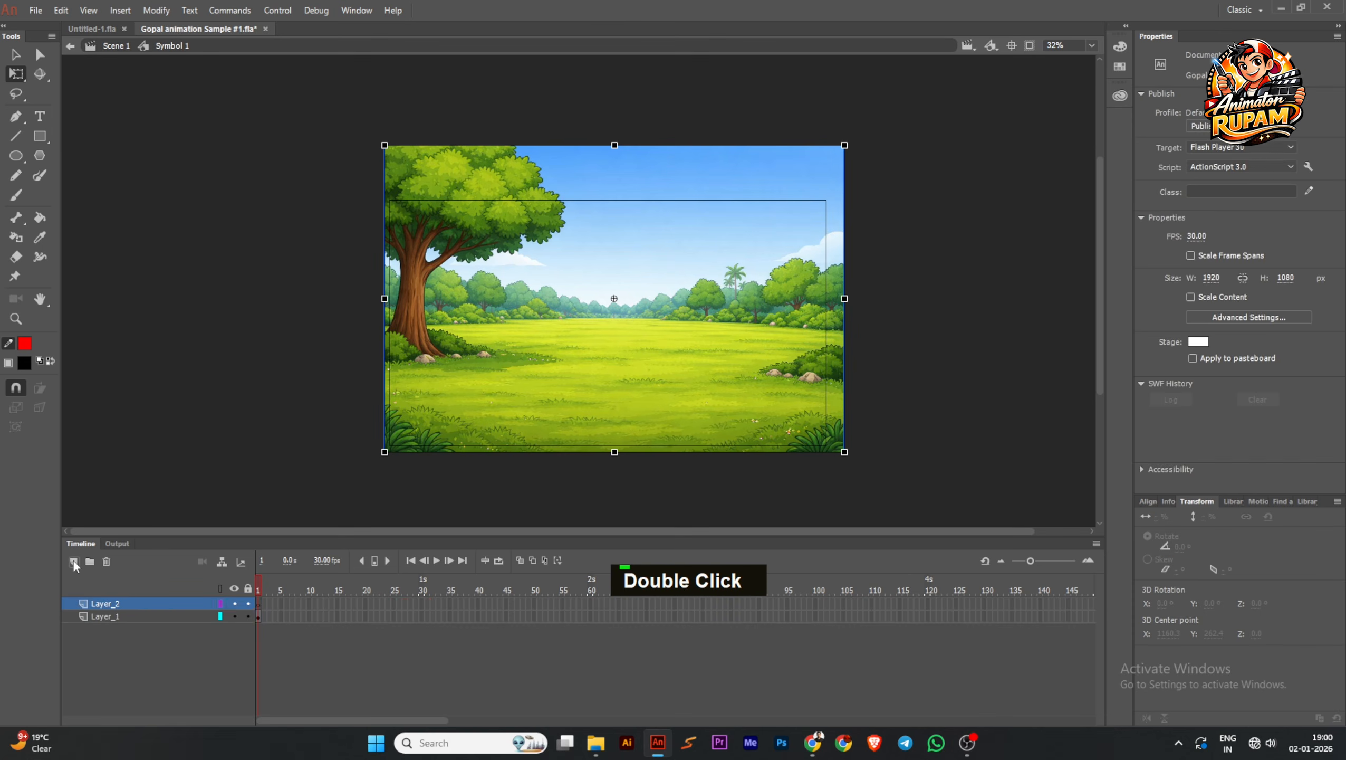
click(73, 561)
double_click(149, 395)
key(ctrl+s)
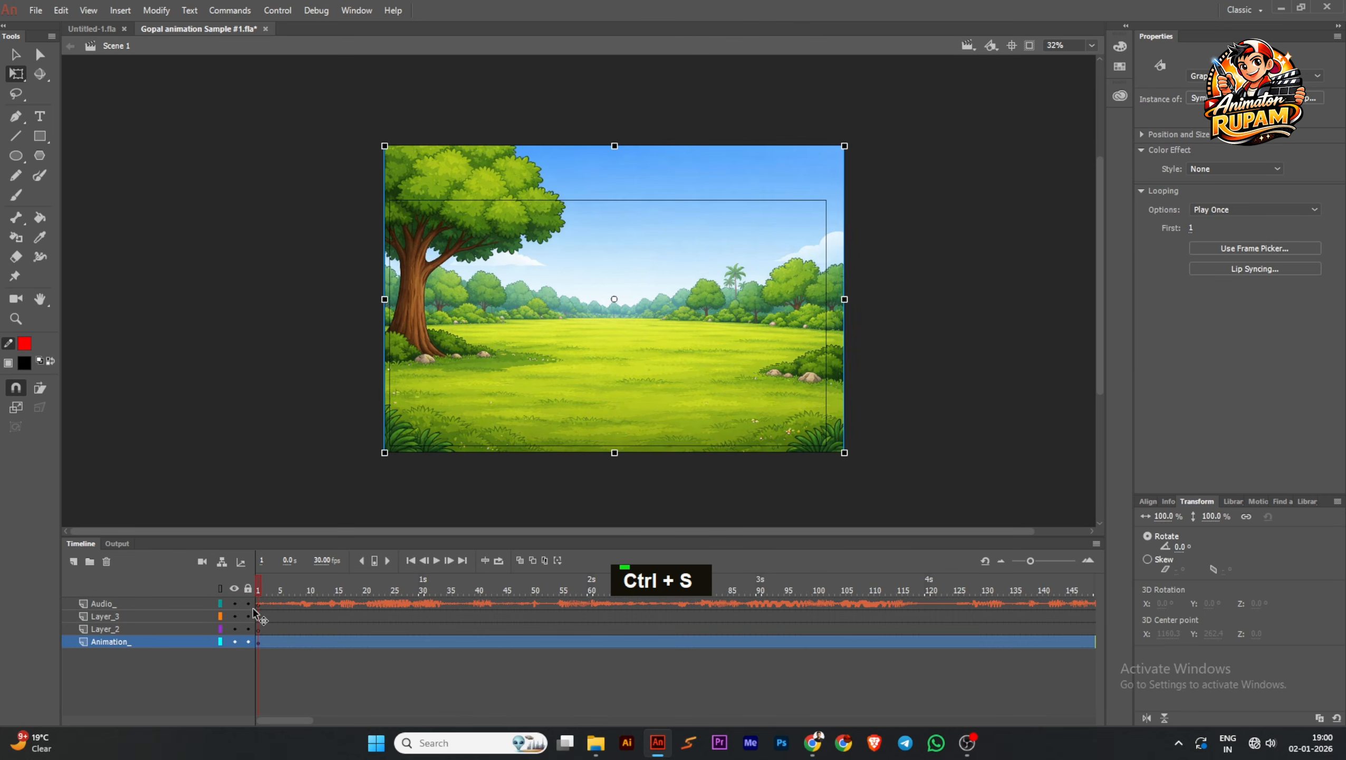
Copy the Audio_ layer's frames from Scene 1 and paste them at frame 1 of the background symbol's Layer_5
double_click(289, 603)
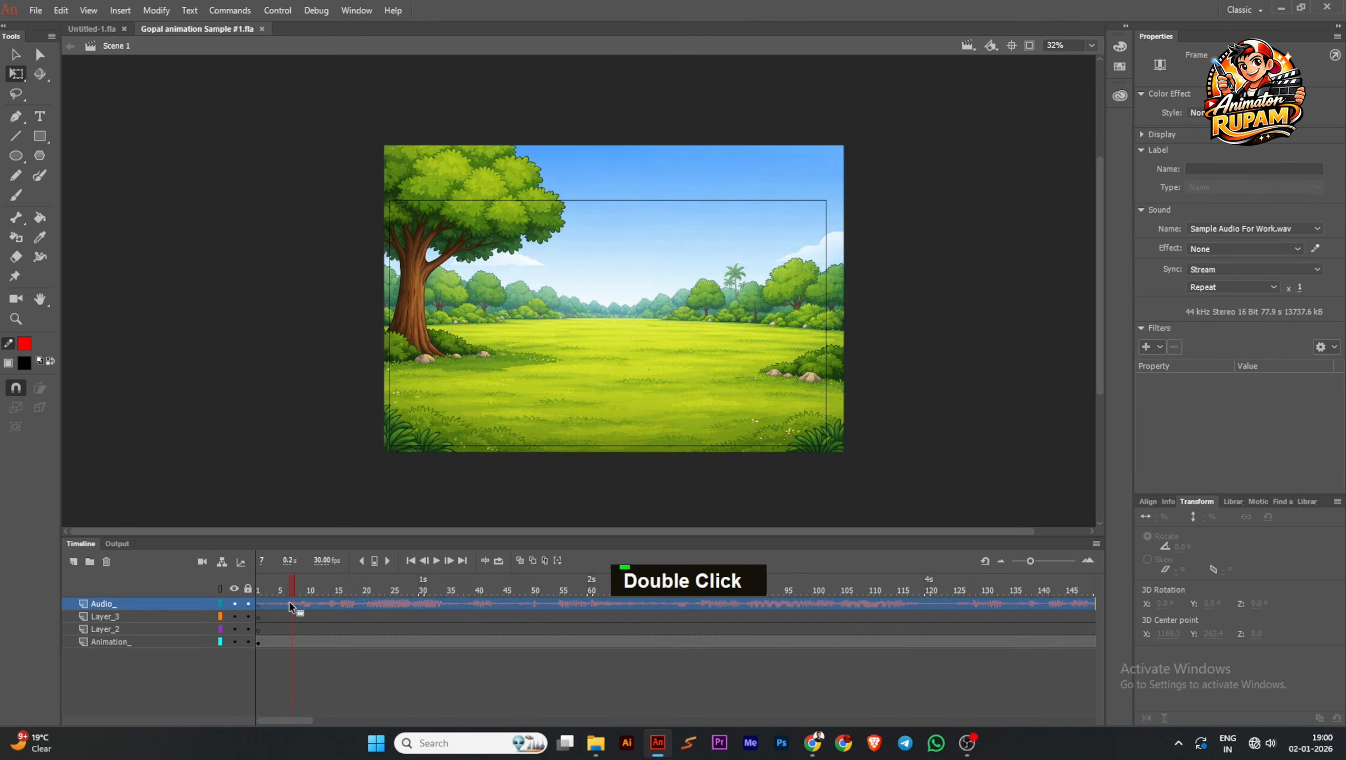
right_click(289, 603)
click(366, 386)
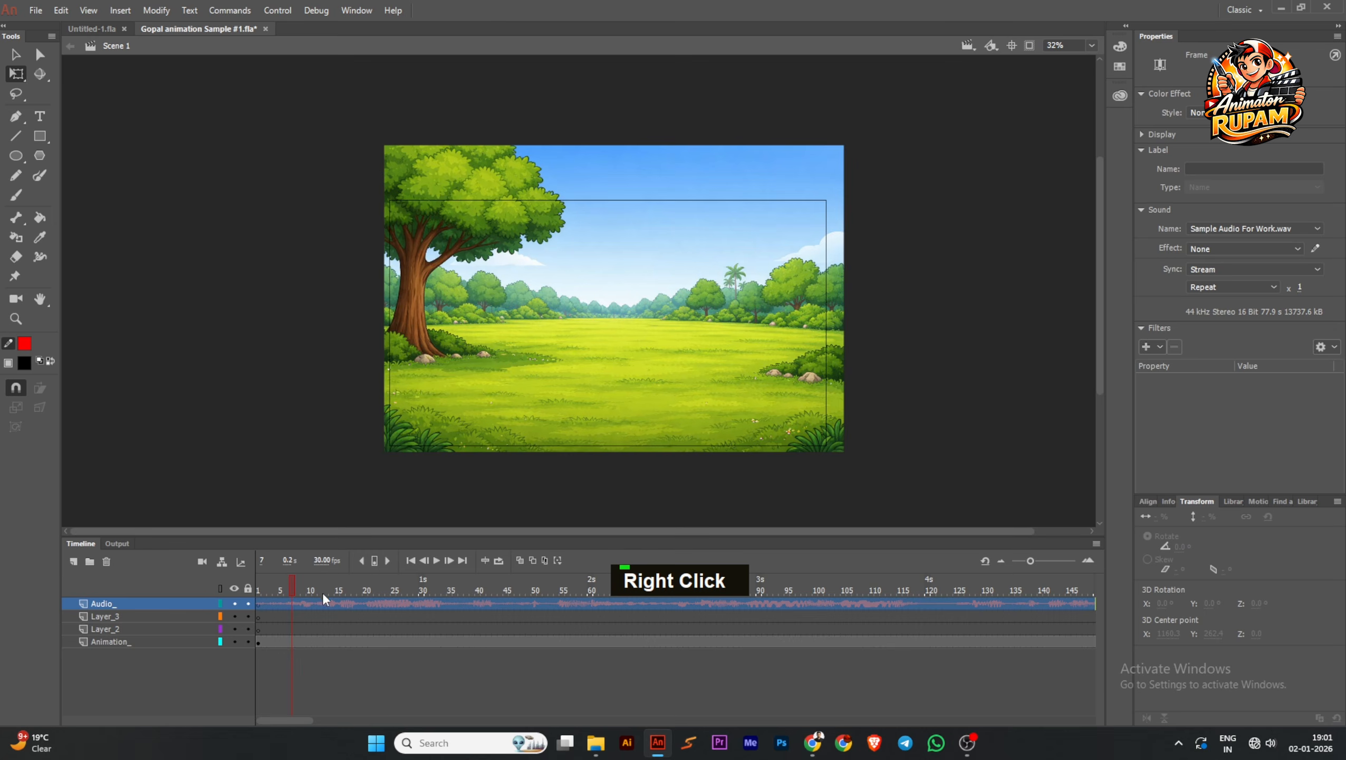
click(484, 386)
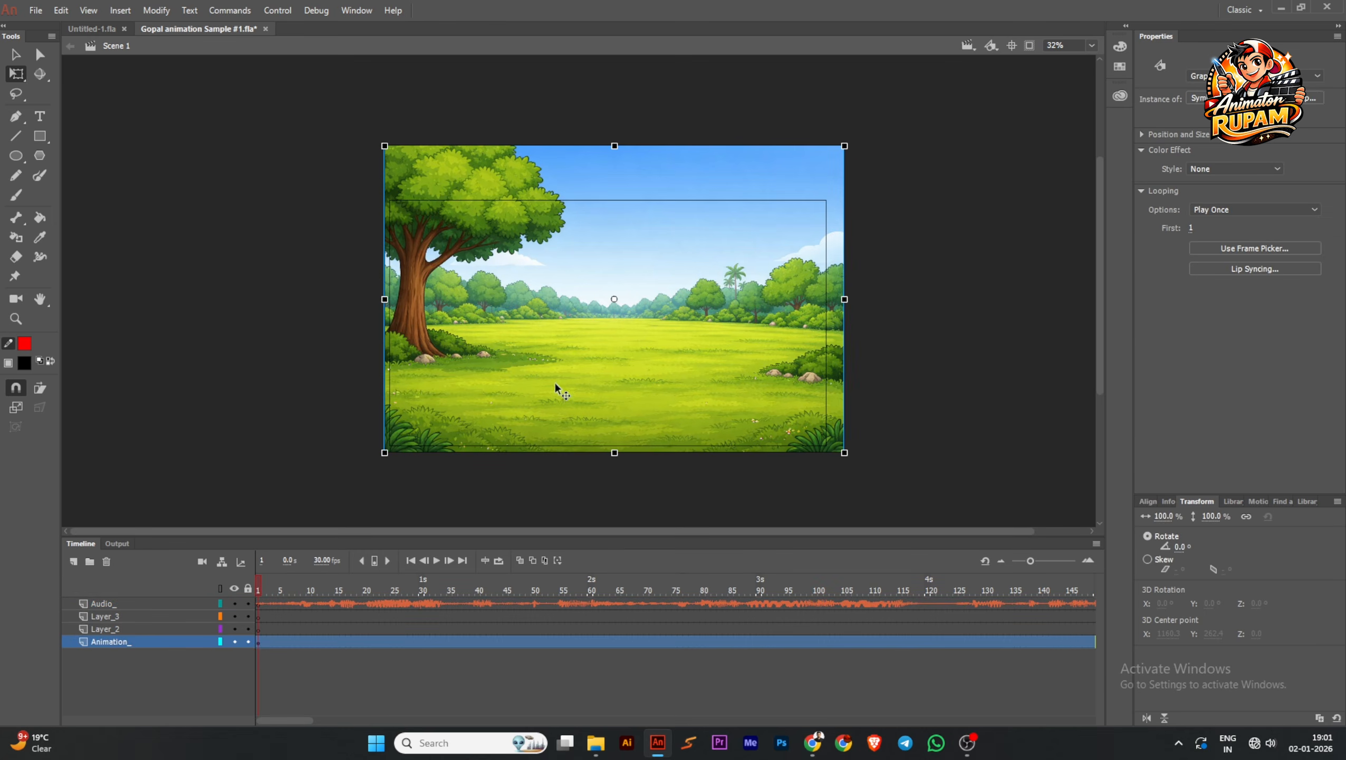
double_click(536, 381)
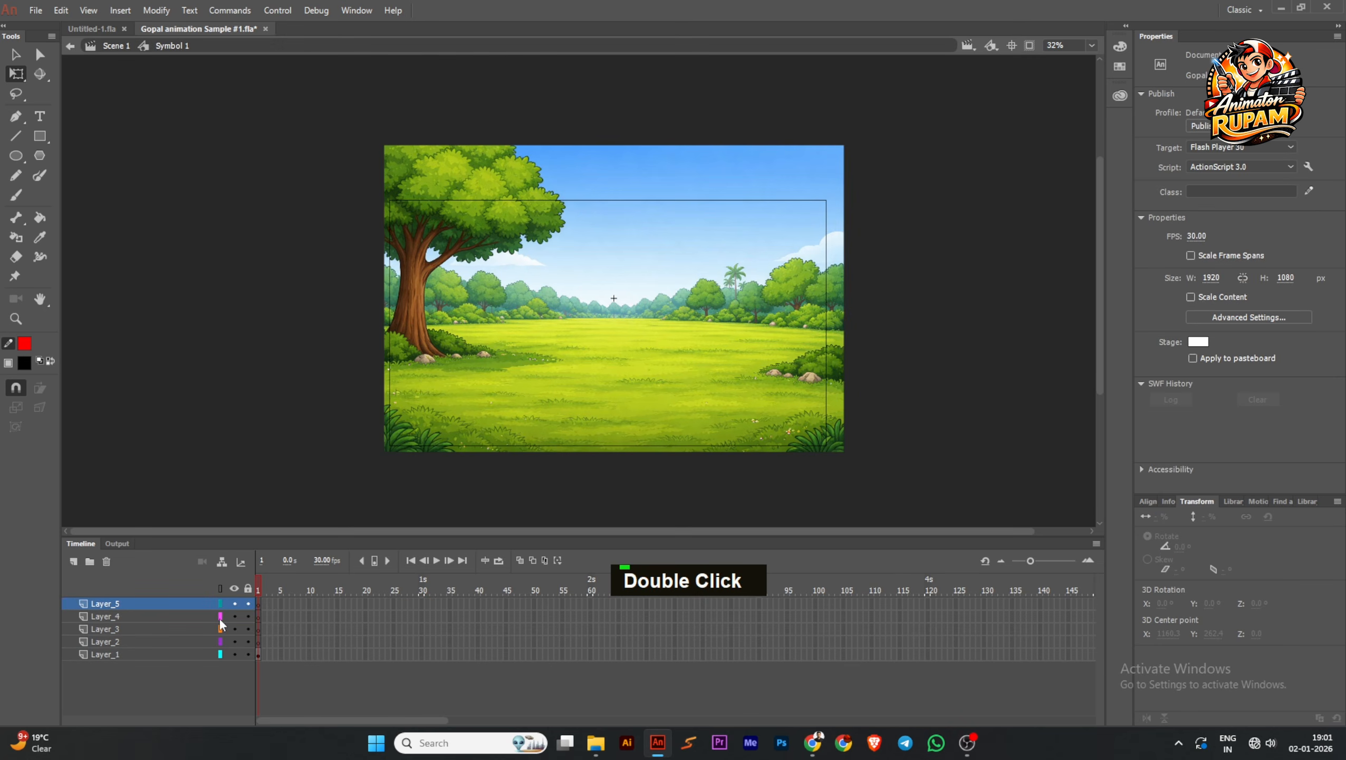
right_click(259, 605)
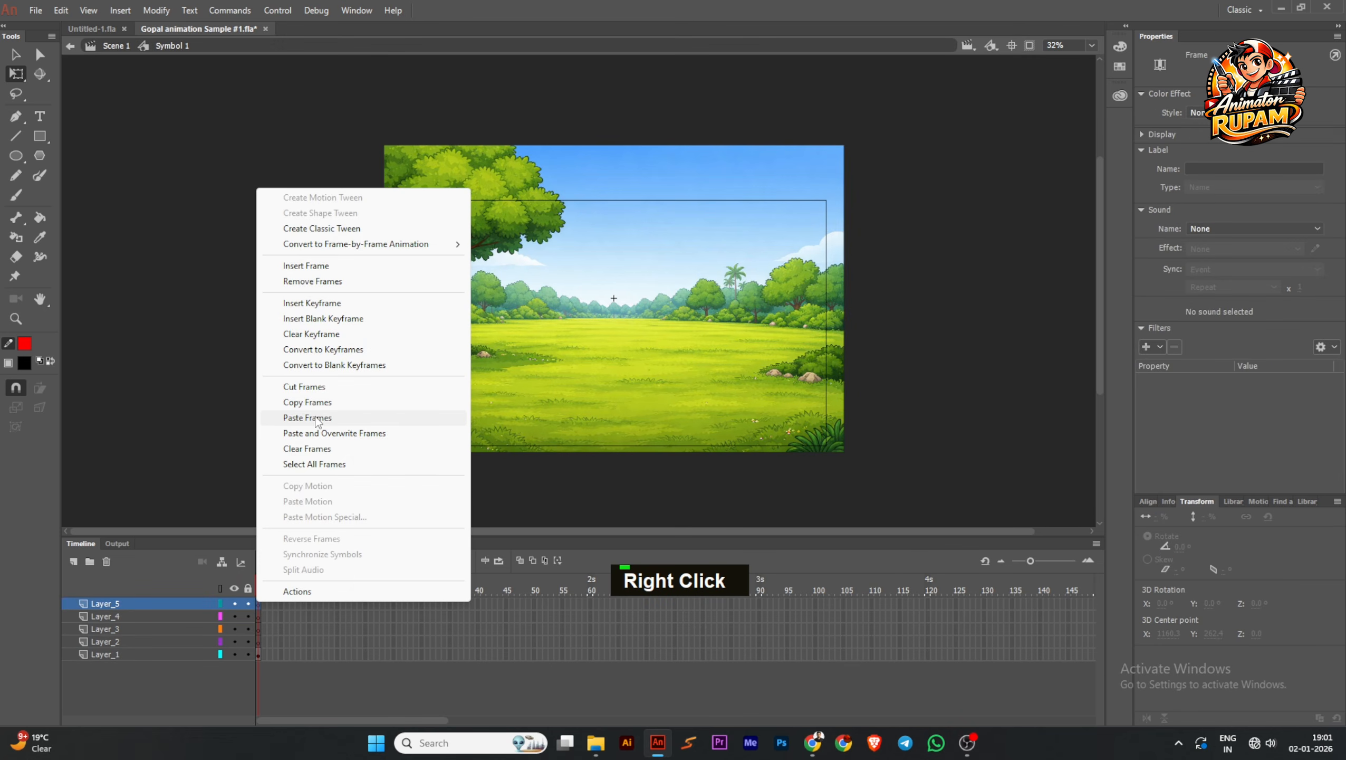
click(318, 421)
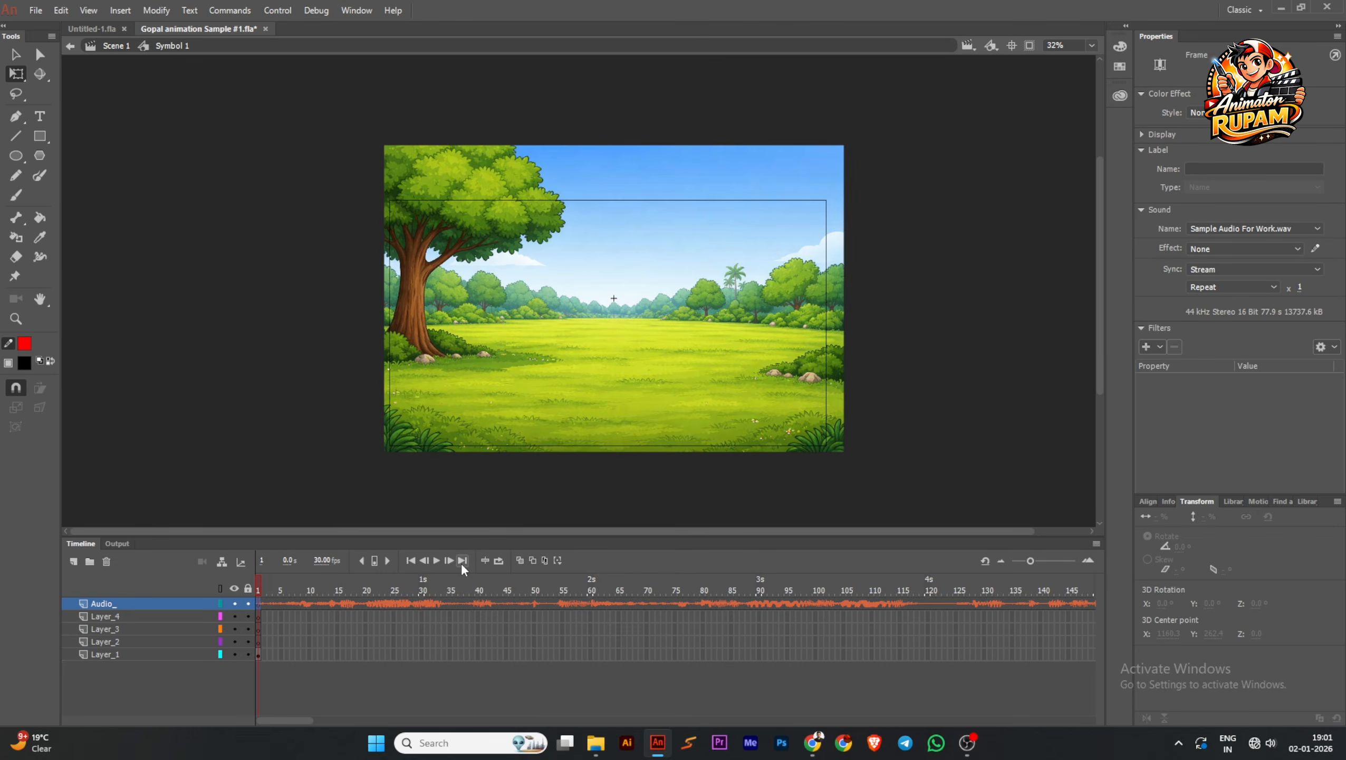
Extend Layer_1 through Layer_4 inside the background symbol to frame 318, a little past the 10-second mark
click(460, 563)
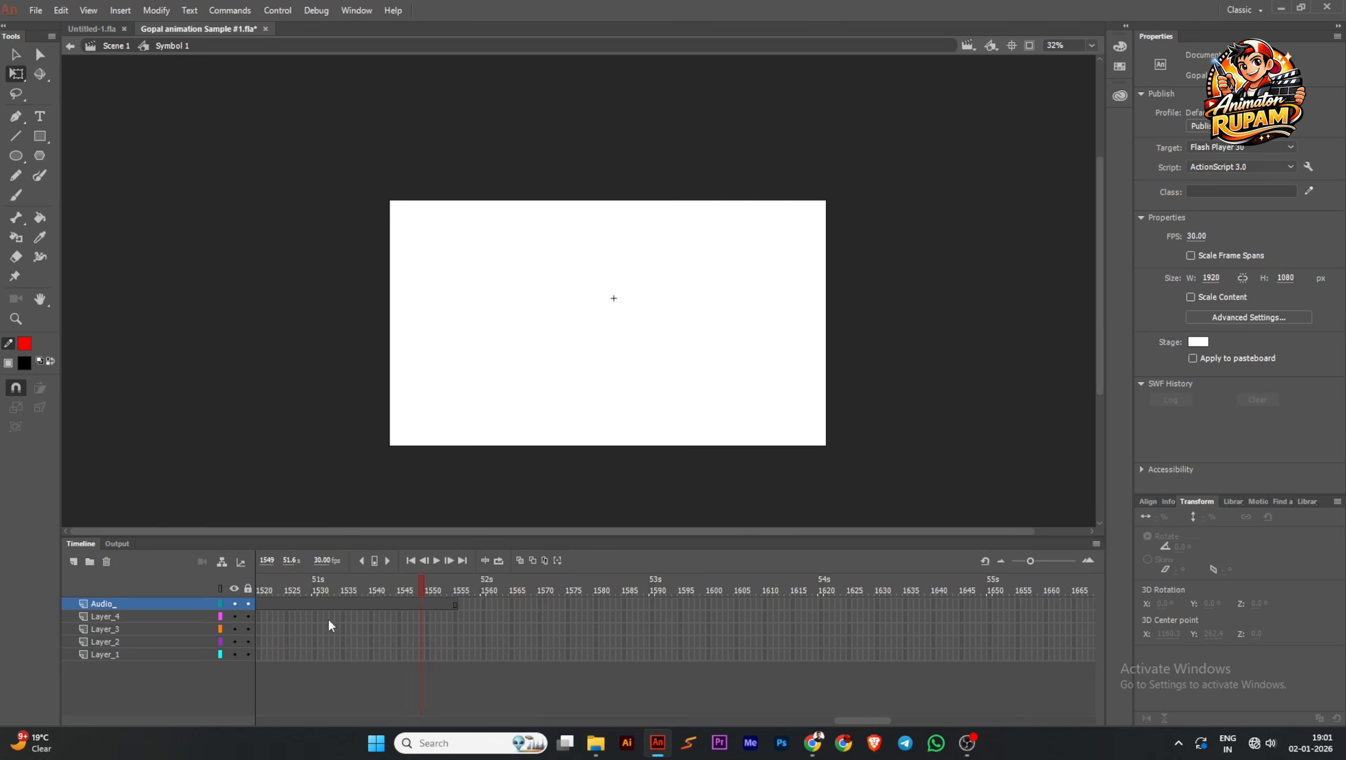
drag(329, 620, 519, 633)
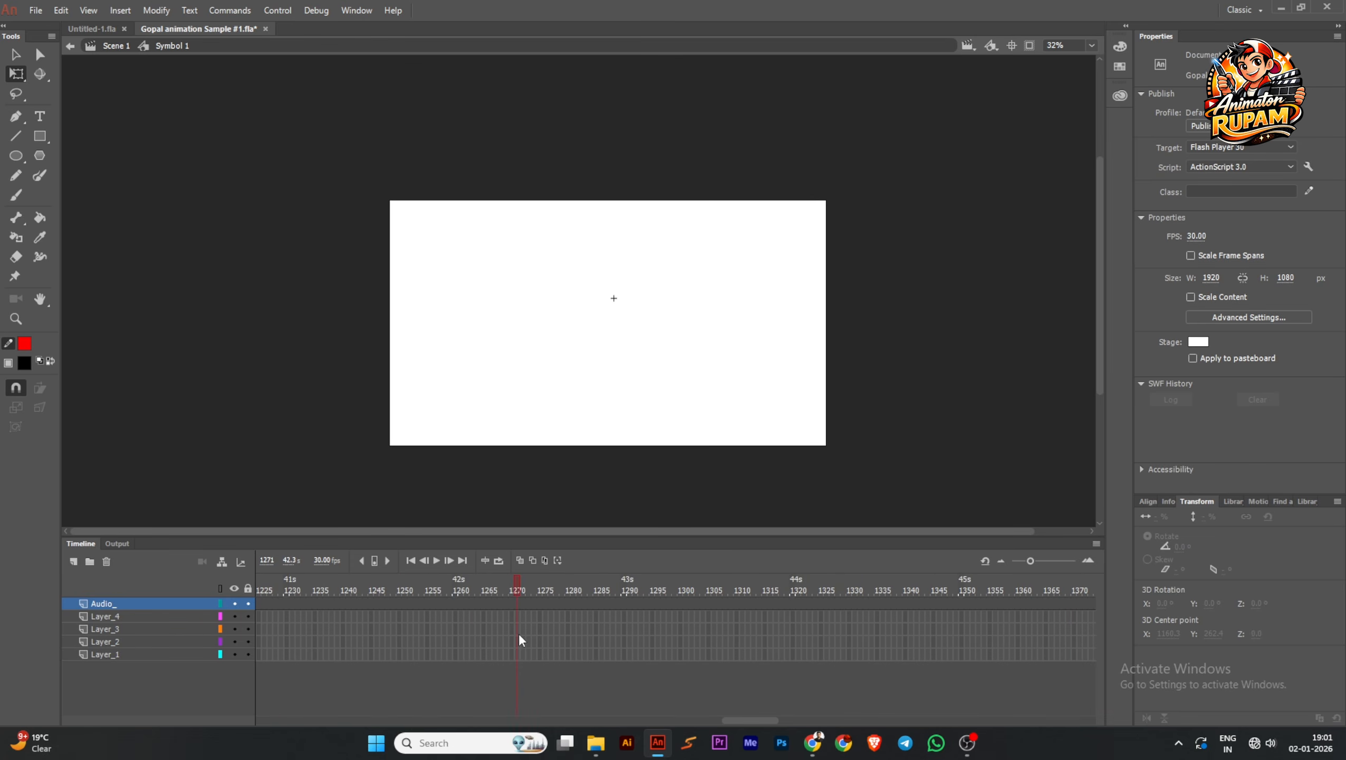
click(289, 561)
text(10)
key(Return)
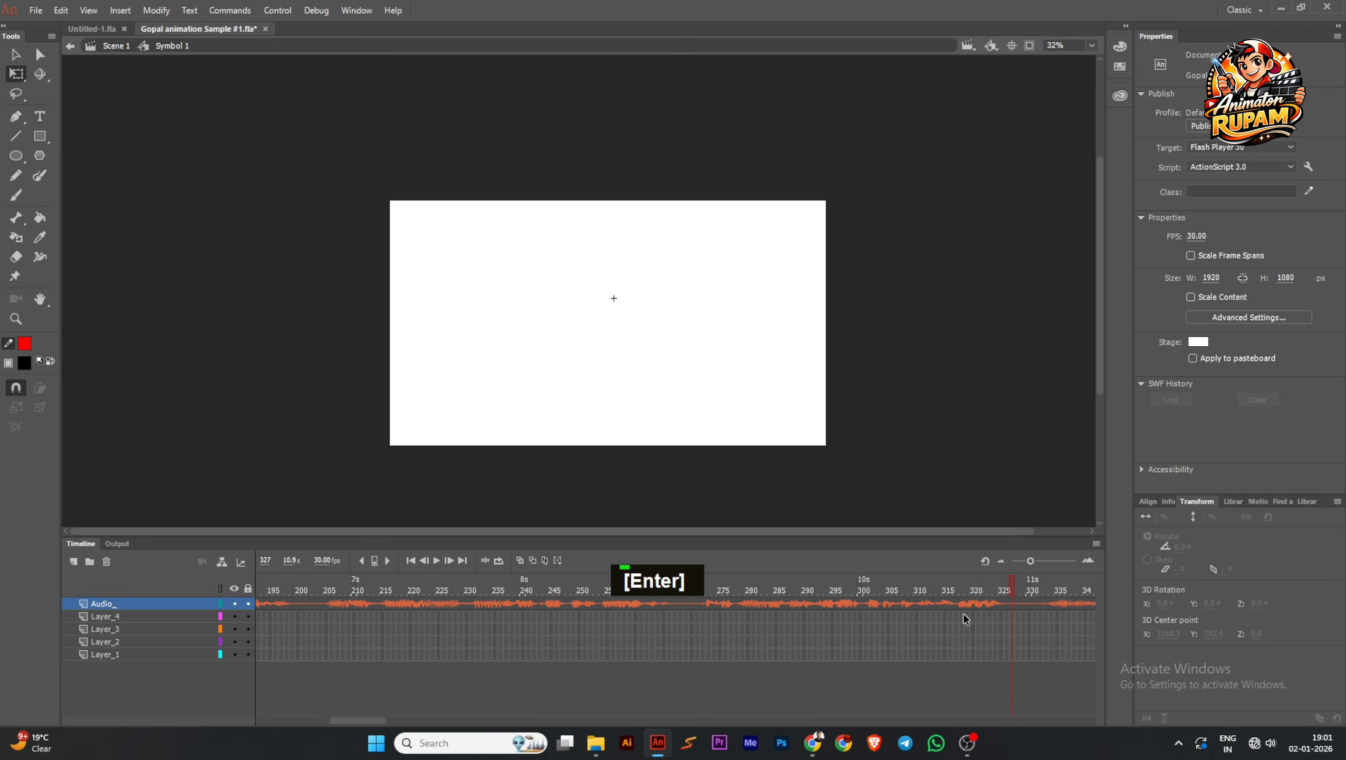
drag(963, 612, 958, 697)
key(F5)
key(F5)
key(F5)
key(F5)
key(F5)
key(F5)
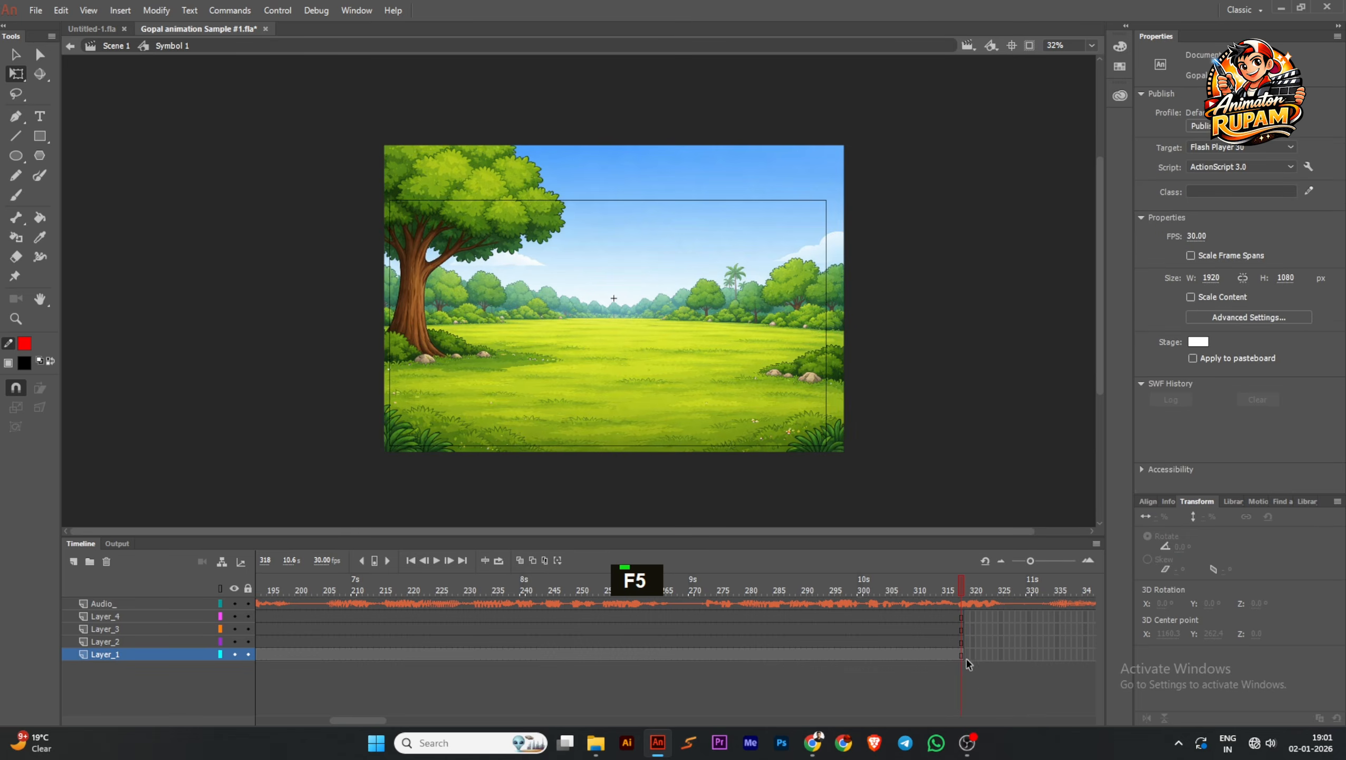
Remove all frames after frame 317 from the Audio_ layer and the four layers below it in the symbol
key(F5)
key(F5)
key(F5)
key(F5)
key(F5)
key(F5)
key(F5)
key(F5)
key(F5)
key(F5)
key(F5)
key(F5)
key(F5)
key(F5)
key(F5)
key(F5)
key(F5)
key(F5)
key(F5)
key(F5)
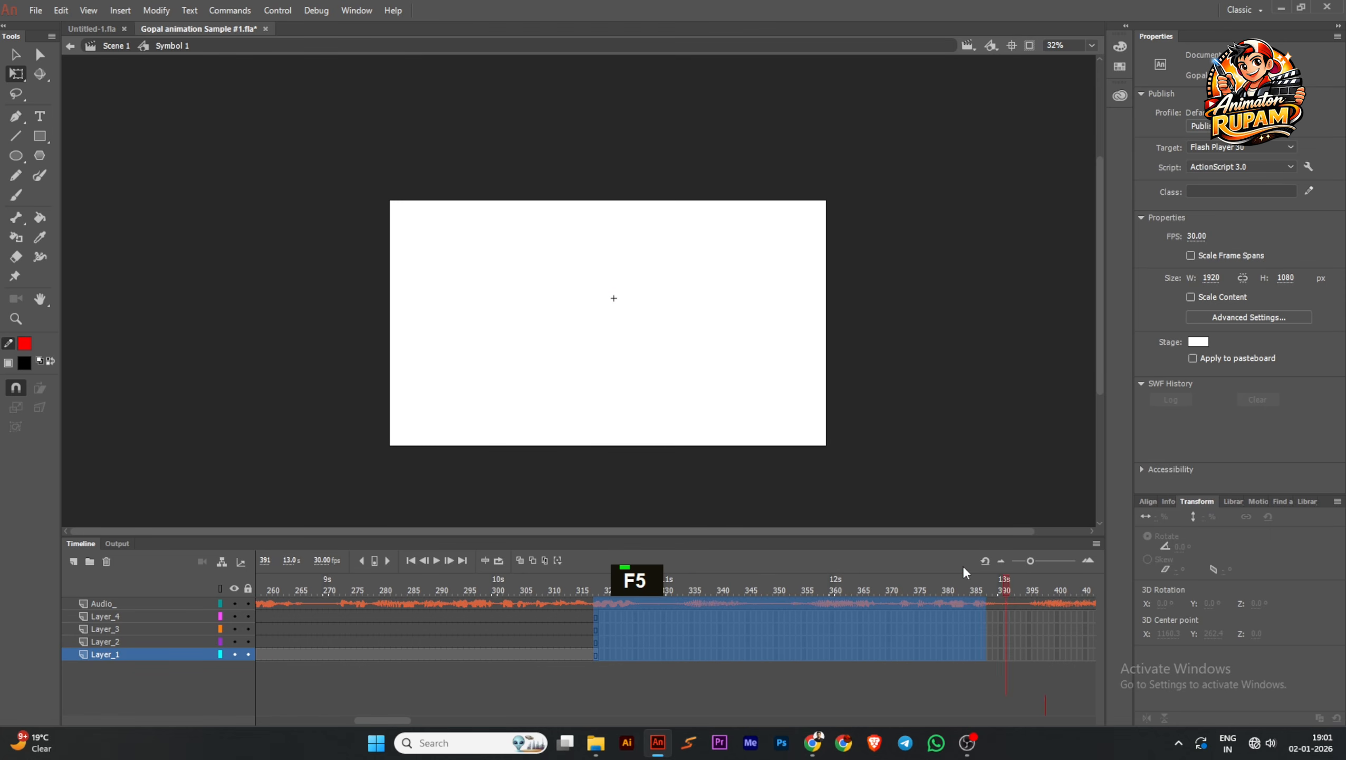
key(F5)
key(F5)
key(F5)
key(F5)
key(F5)
key(F5)
key(F5)
key(F5)
key(F5)
key(F5)
key(F5)
key(F5)
key(F5)
key(F5)
key(F5)
key(F5)
key(F5)
key(F5)
key(F5)
key(F5)
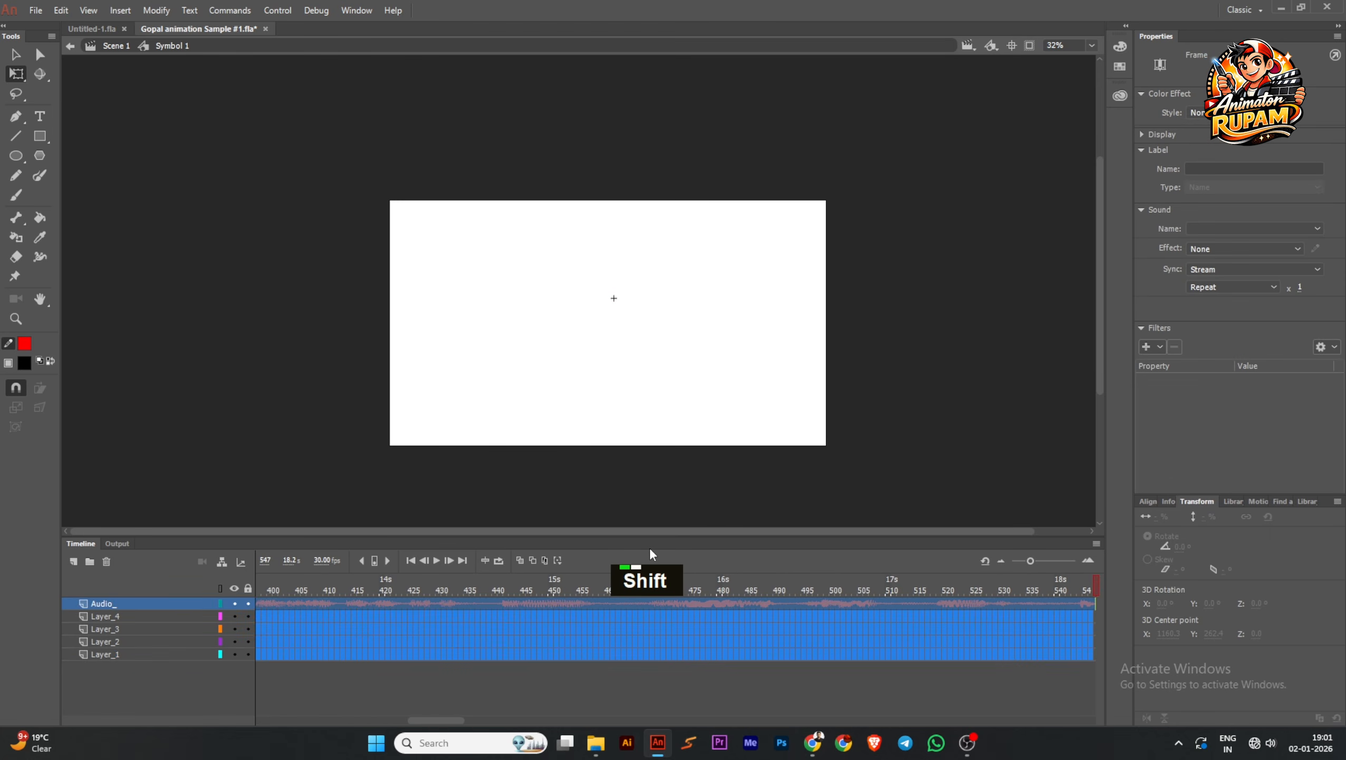
key(shift+F5)
key(shift+F5)
key(shift+F5)
key(shift+F5)
key(shift+F5)
key(shift+F5)
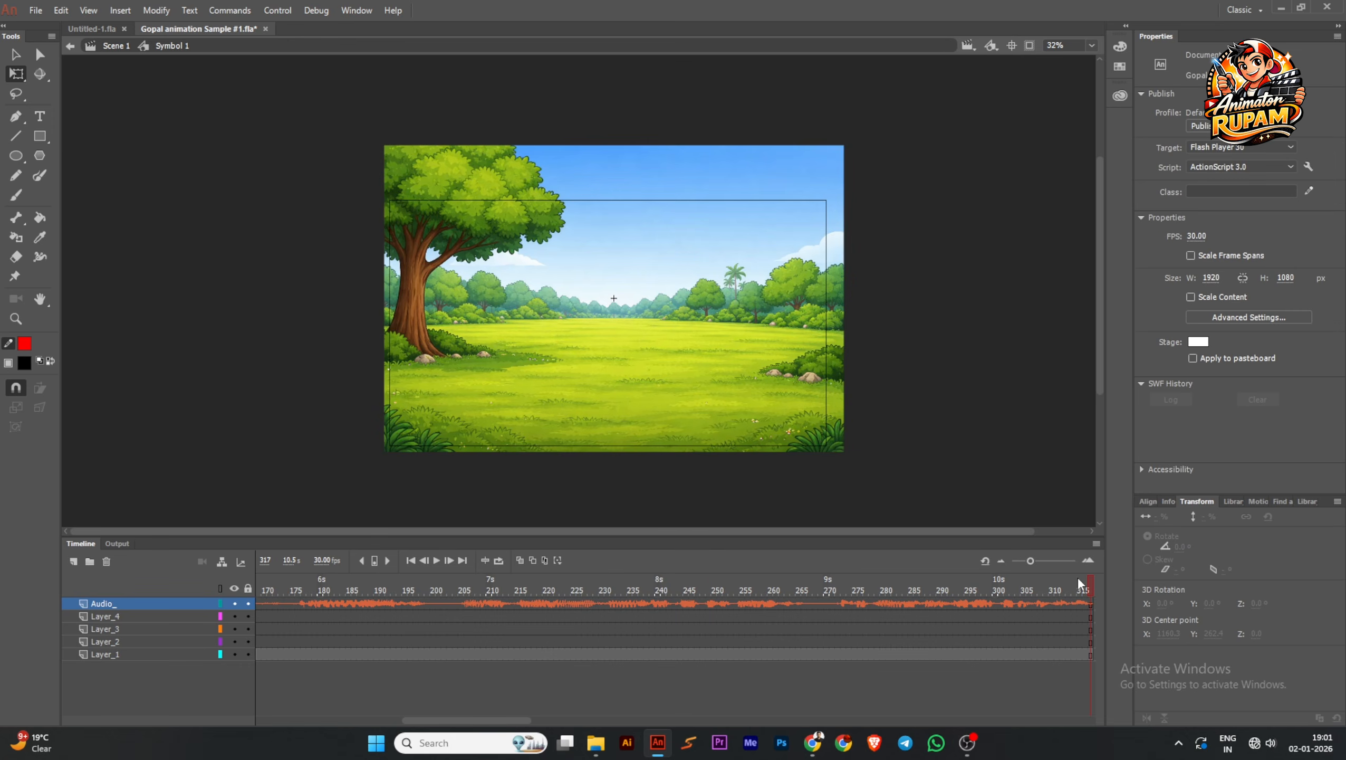
Return the symbol's playhead to frame 1, go back to Scene 1, and save the document
drag(1088, 580, 1106, 585)
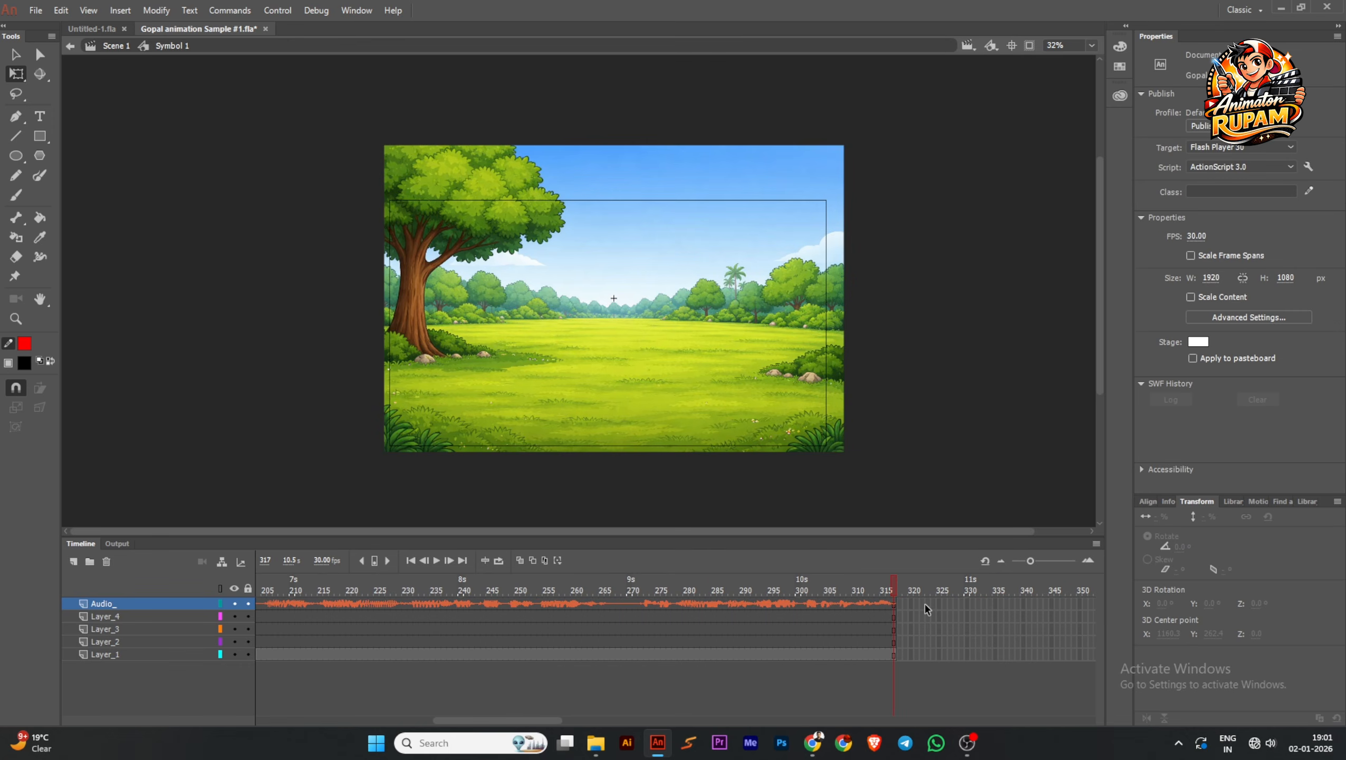
click(411, 561)
double_click(285, 408)
key(ctrl+s)
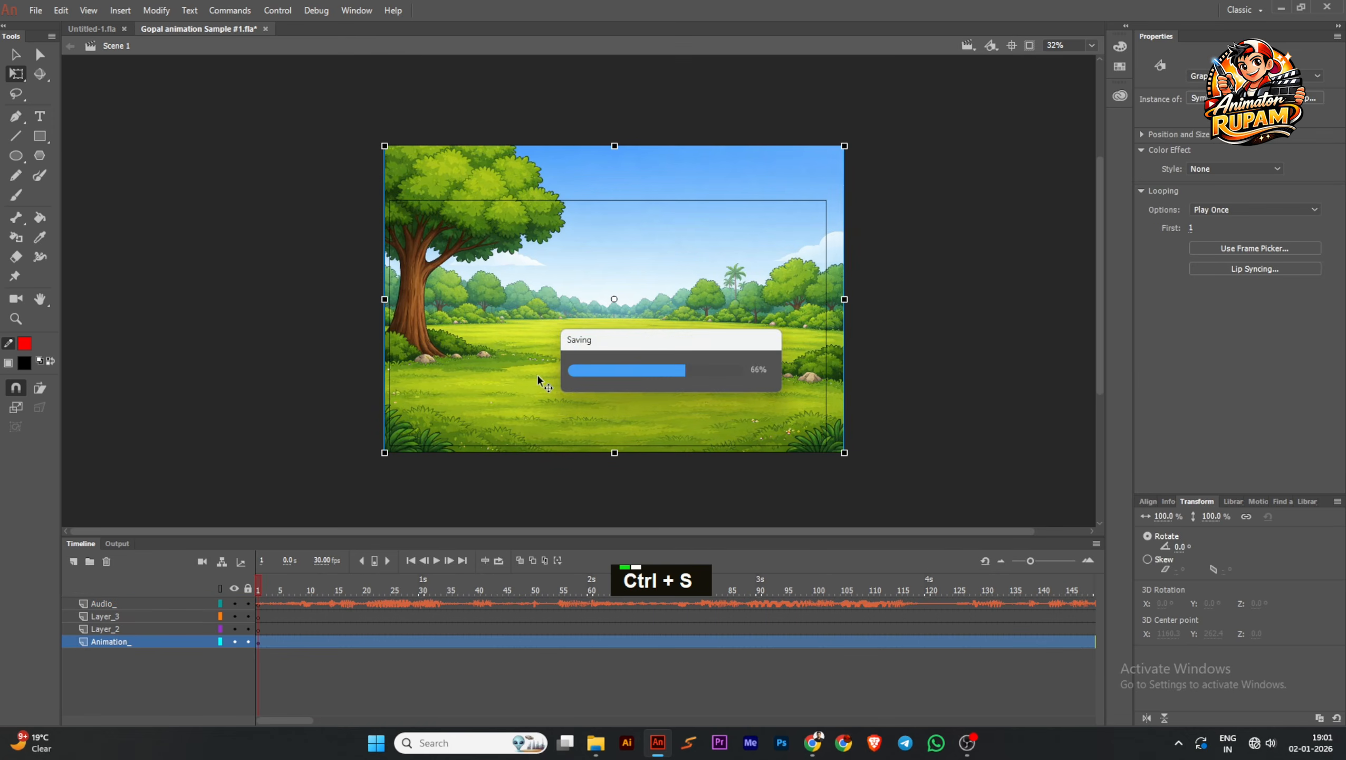
middle_click(466, 350)
key(ctrl+s)
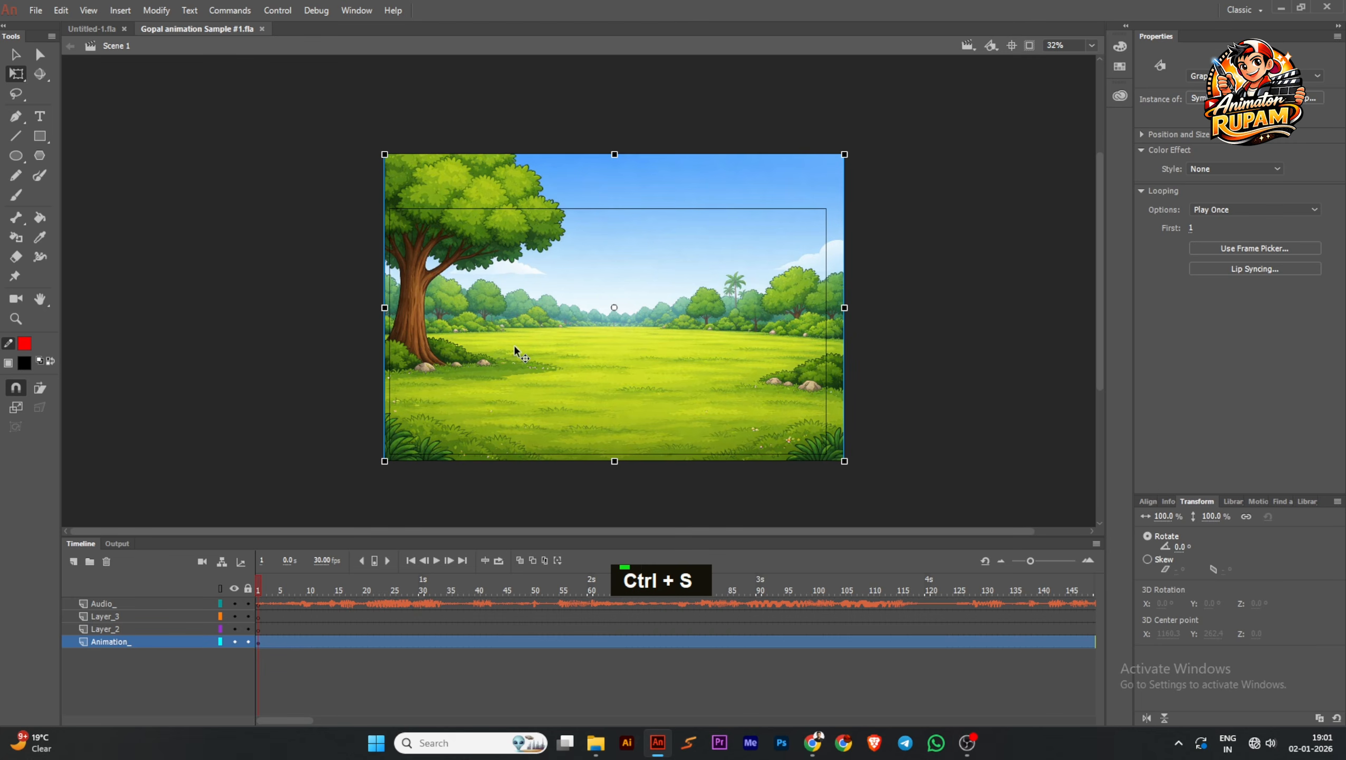
Review the background symbol's framing around the stage, deselect it, and keep the document saved
scroll(646, 378, up, 1)
middle_click(935, 363)
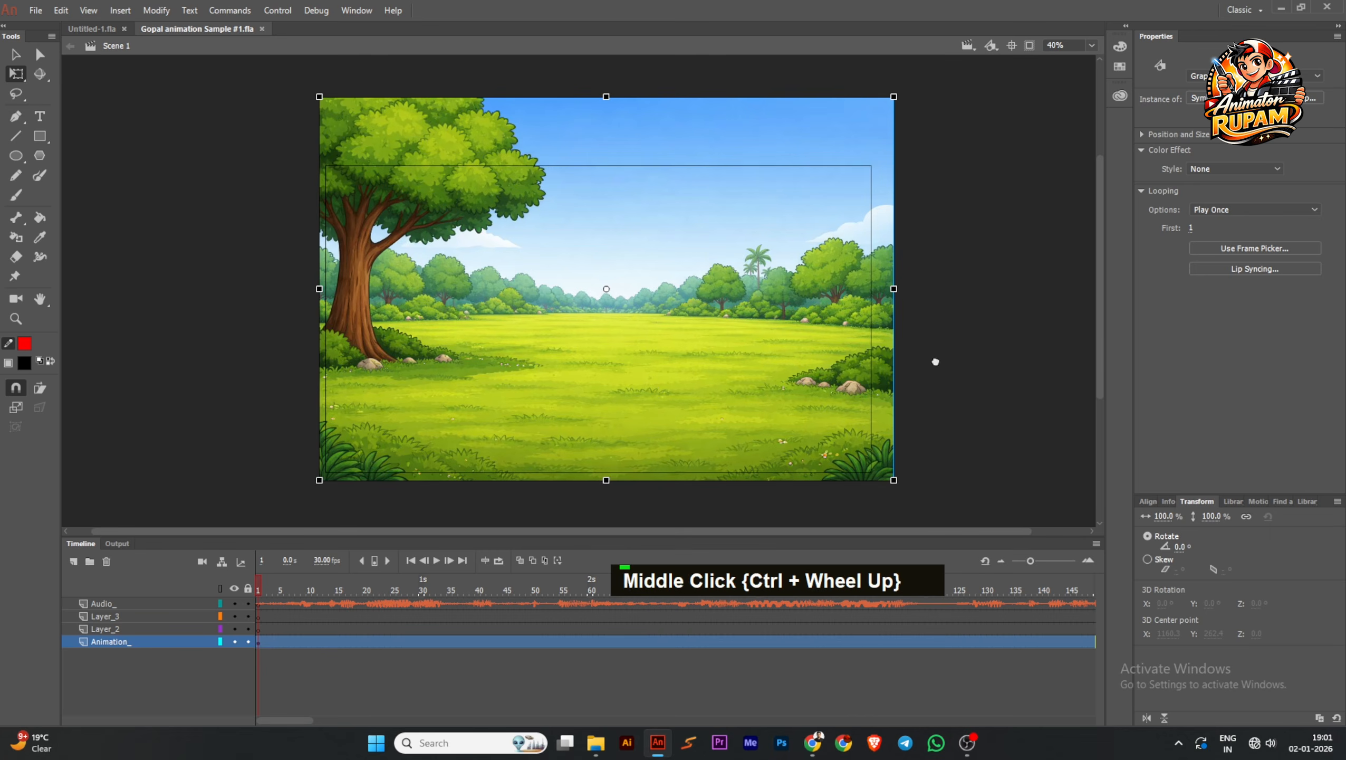
scroll(759, 376, down, 1)
scroll(514, 391, up, 1)
scroll(563, 341, down, 1)
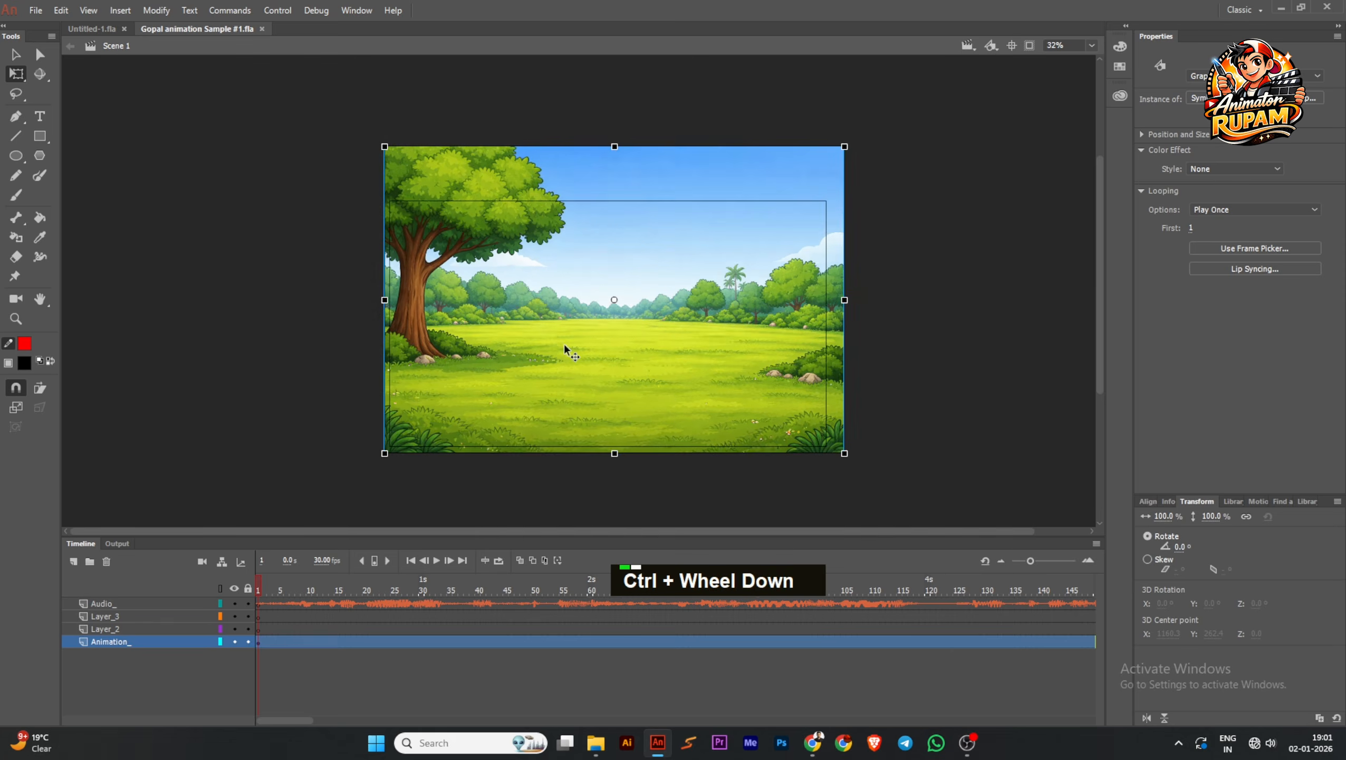
key(ctrl+s)
scroll(528, 344, up, 1)
key(ctrl+s)
middle_click(249, 319)
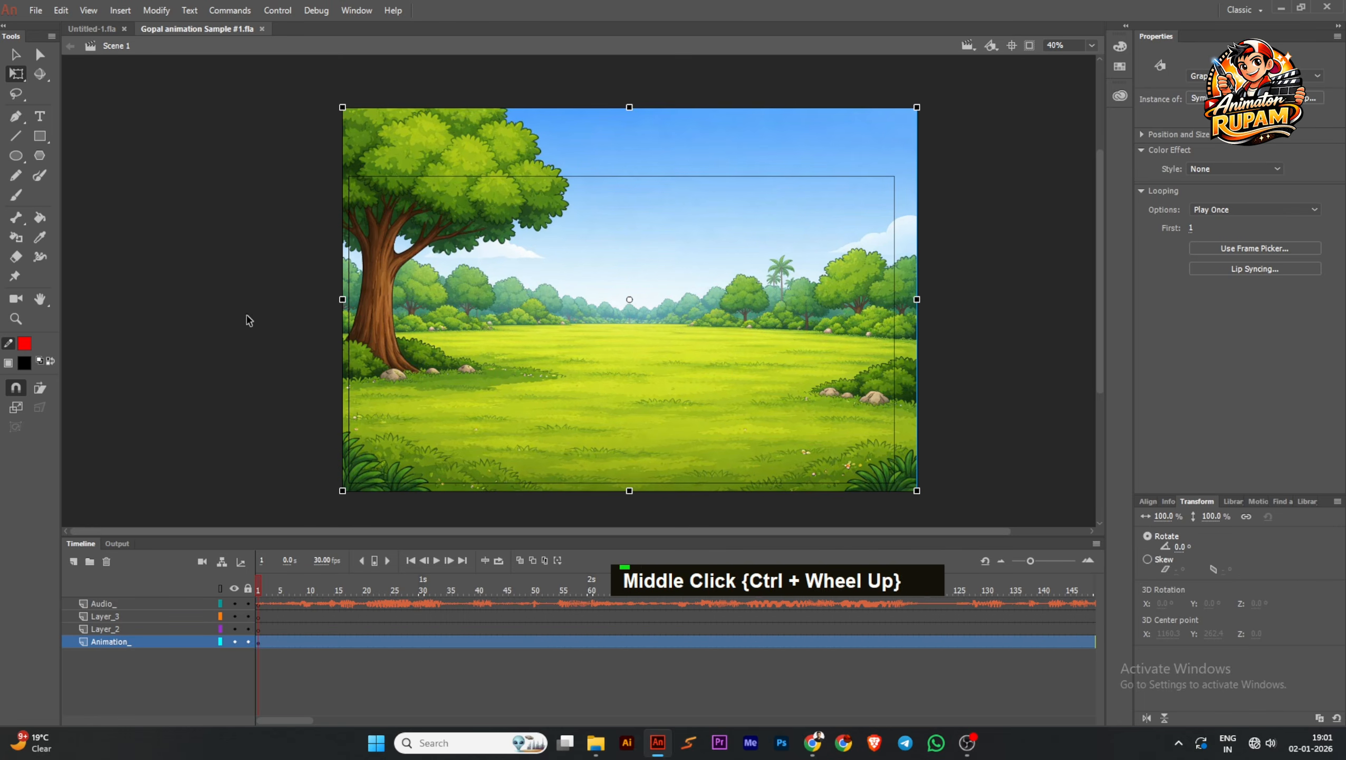
key(ctrl+s)
scroll(571, 209, up, 1)
scroll(647, 269, down, 2)
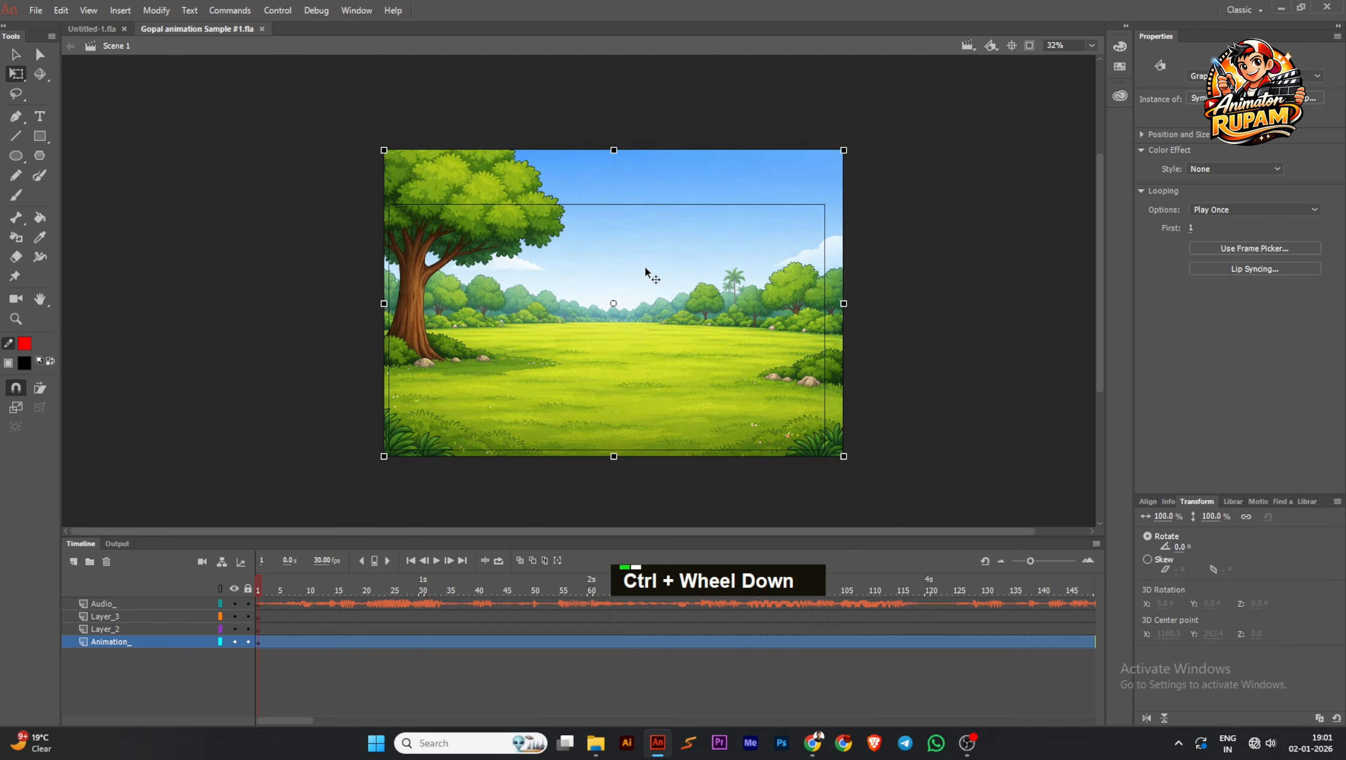
click(945, 367)
scroll(629, 353, up, 1)
key(ctrl+s)
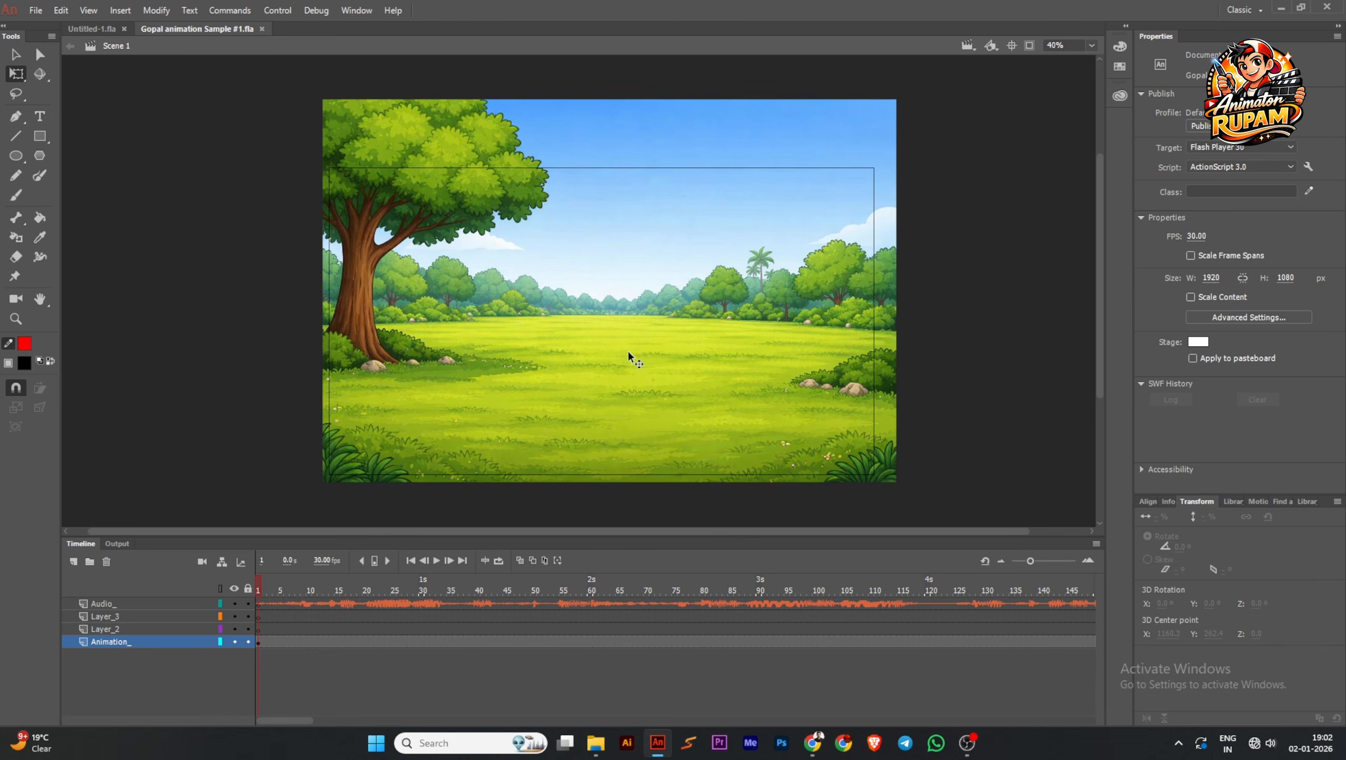
Save the document, switch to File Explorer, and view the alternative palace and village road images in the BG folder
scroll(629, 355, up, 1)
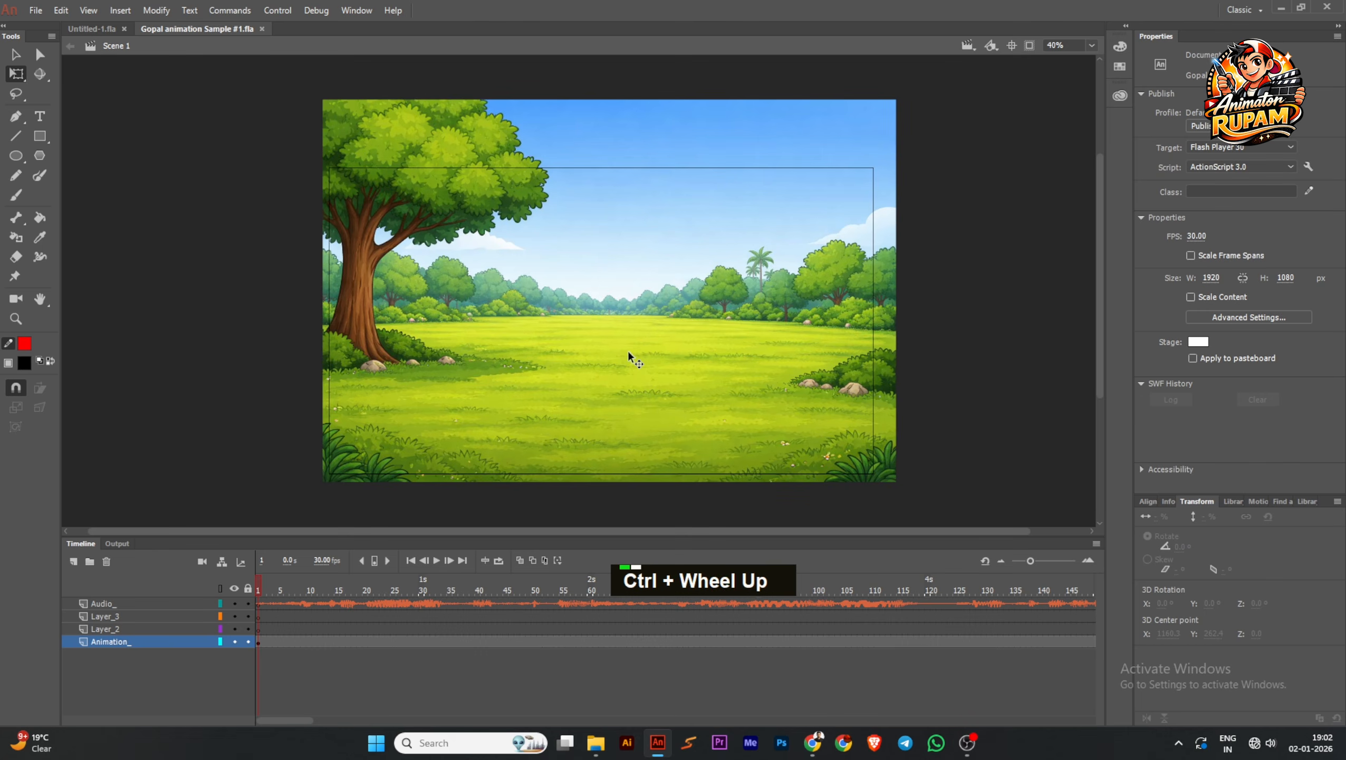
key(ctrl+s)
middle_click(933, 372)
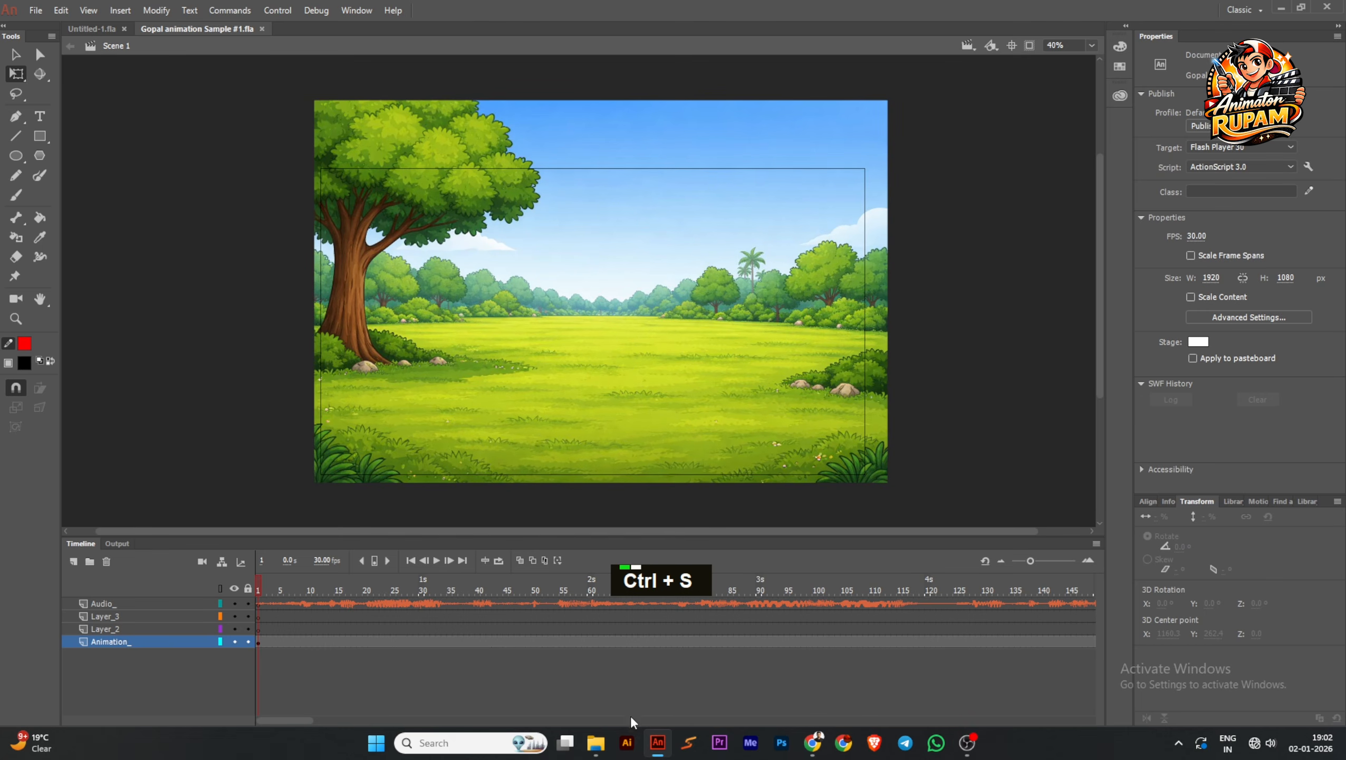
click(596, 742)
double_click(549, 143)
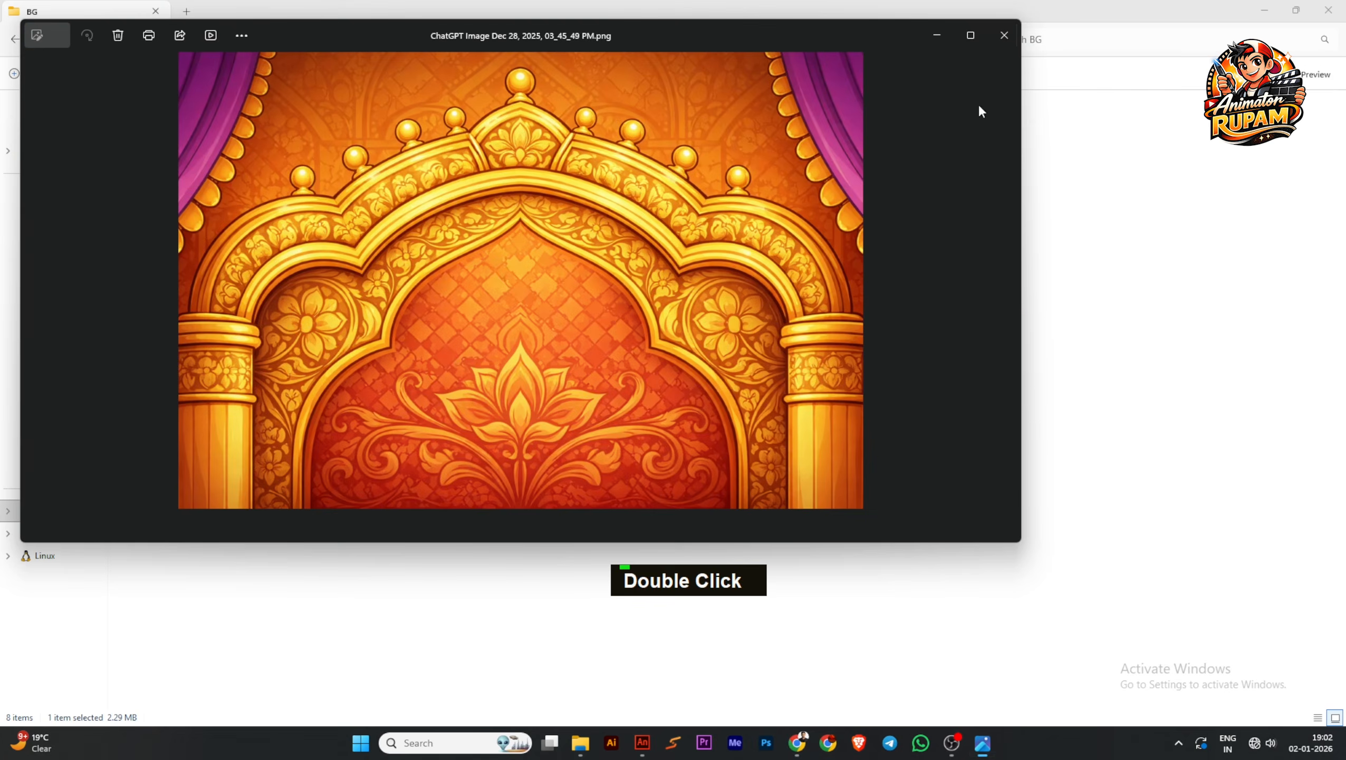
click(969, 35)
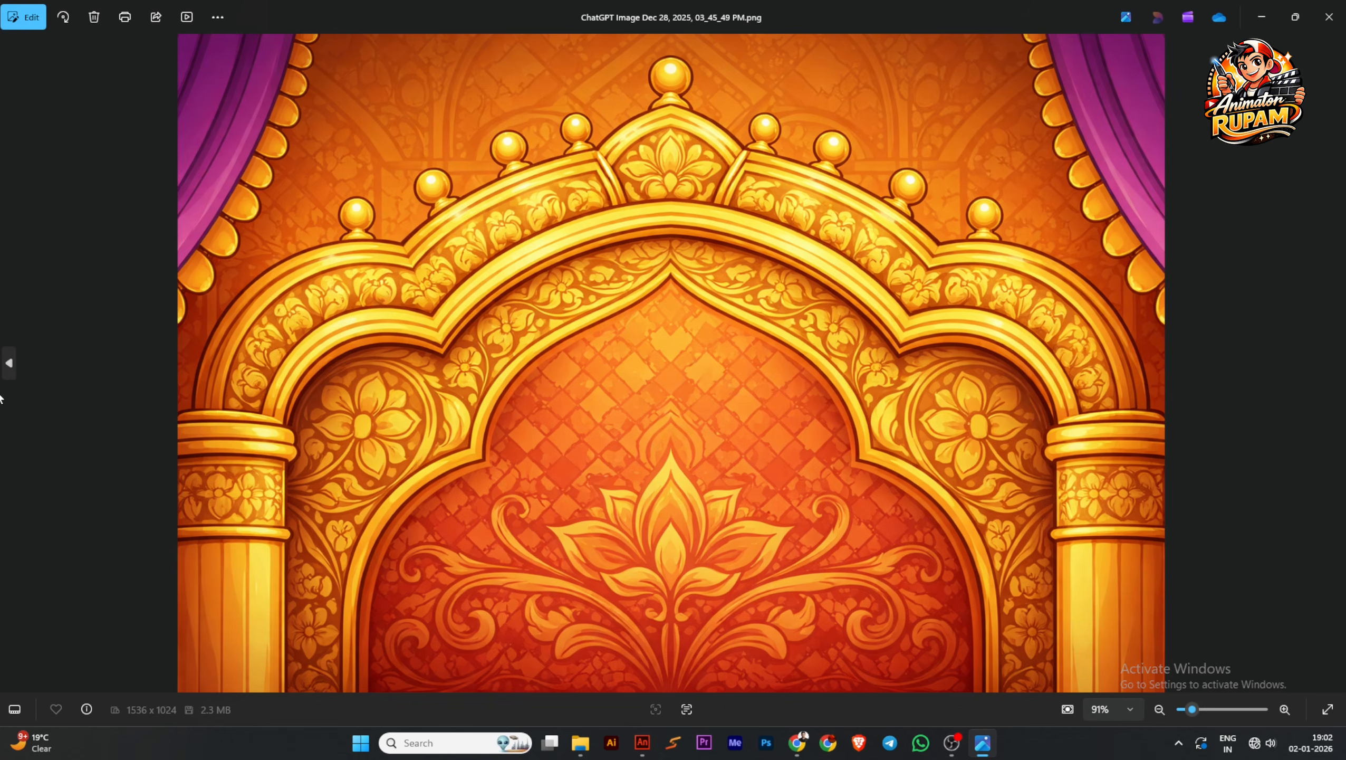
click(9, 367)
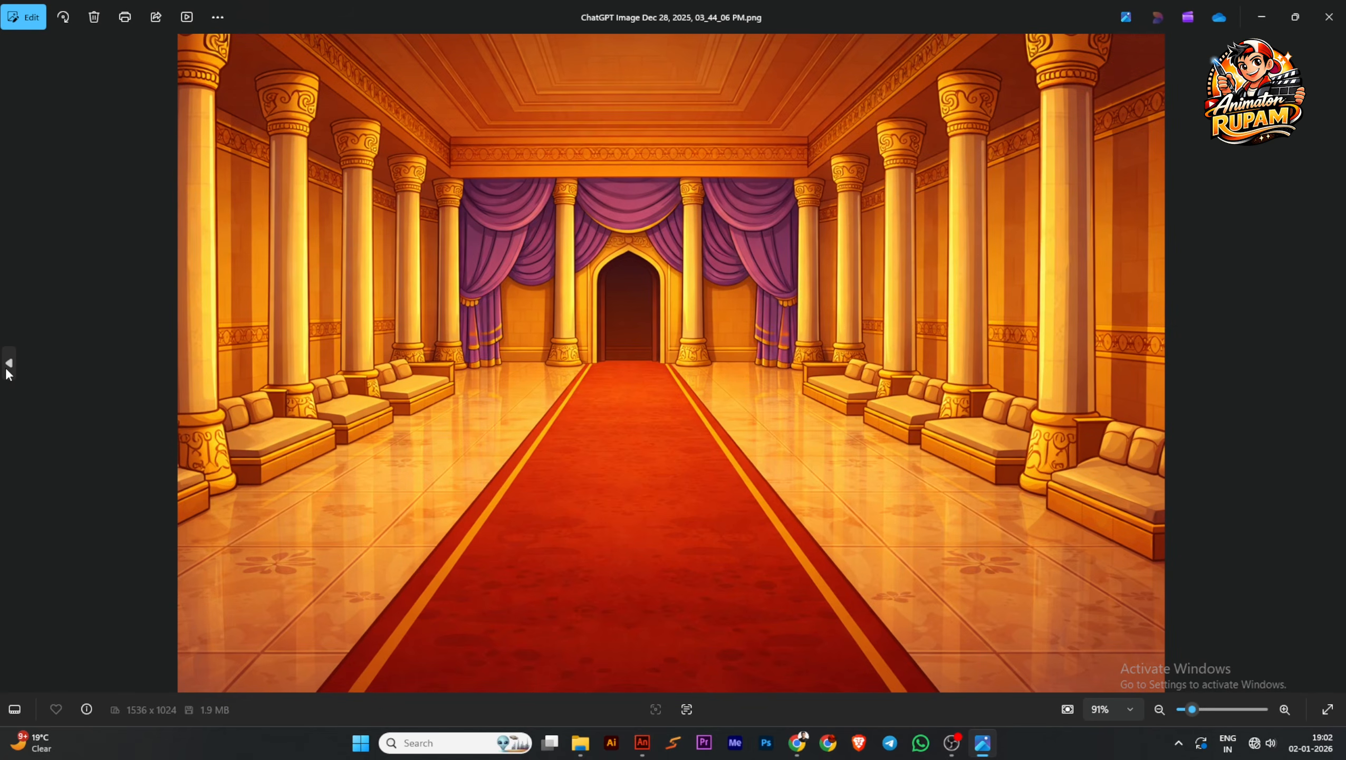
click(7, 373)
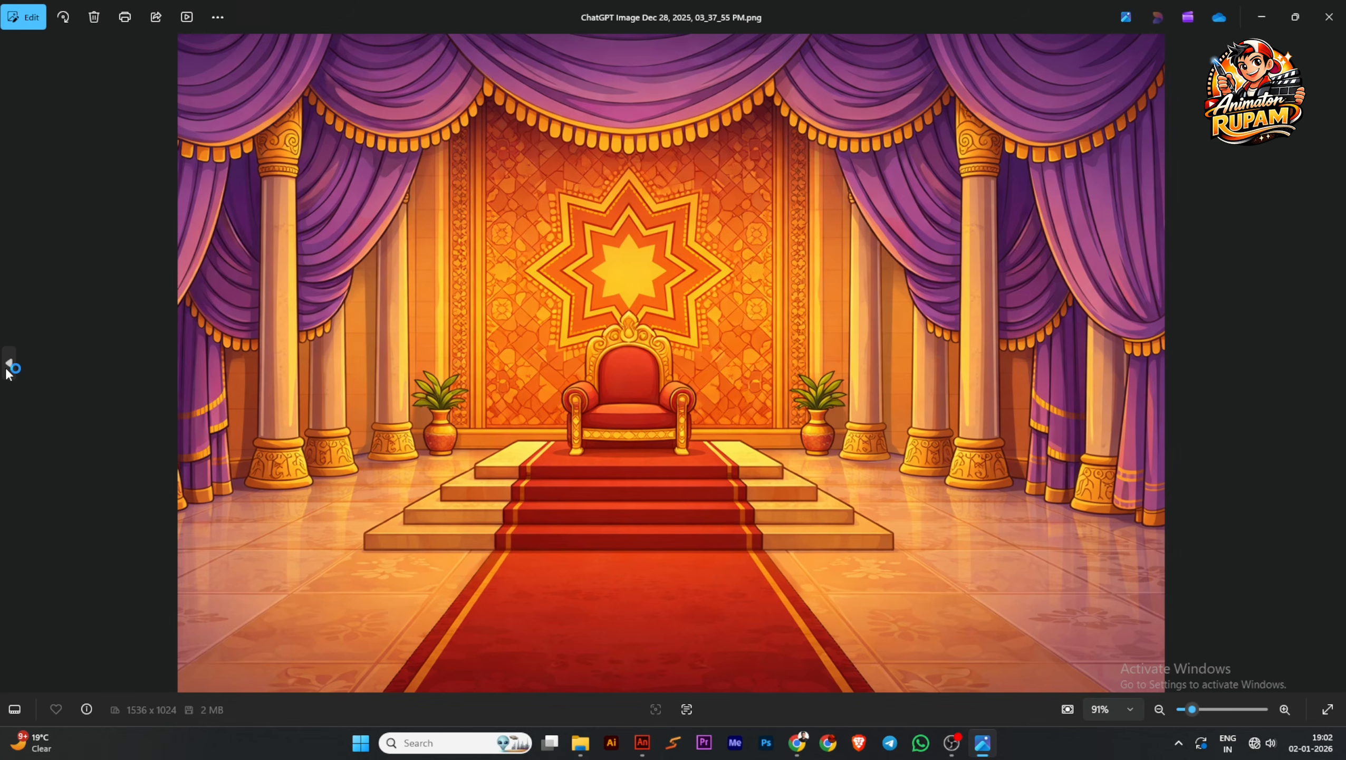
click(9, 368)
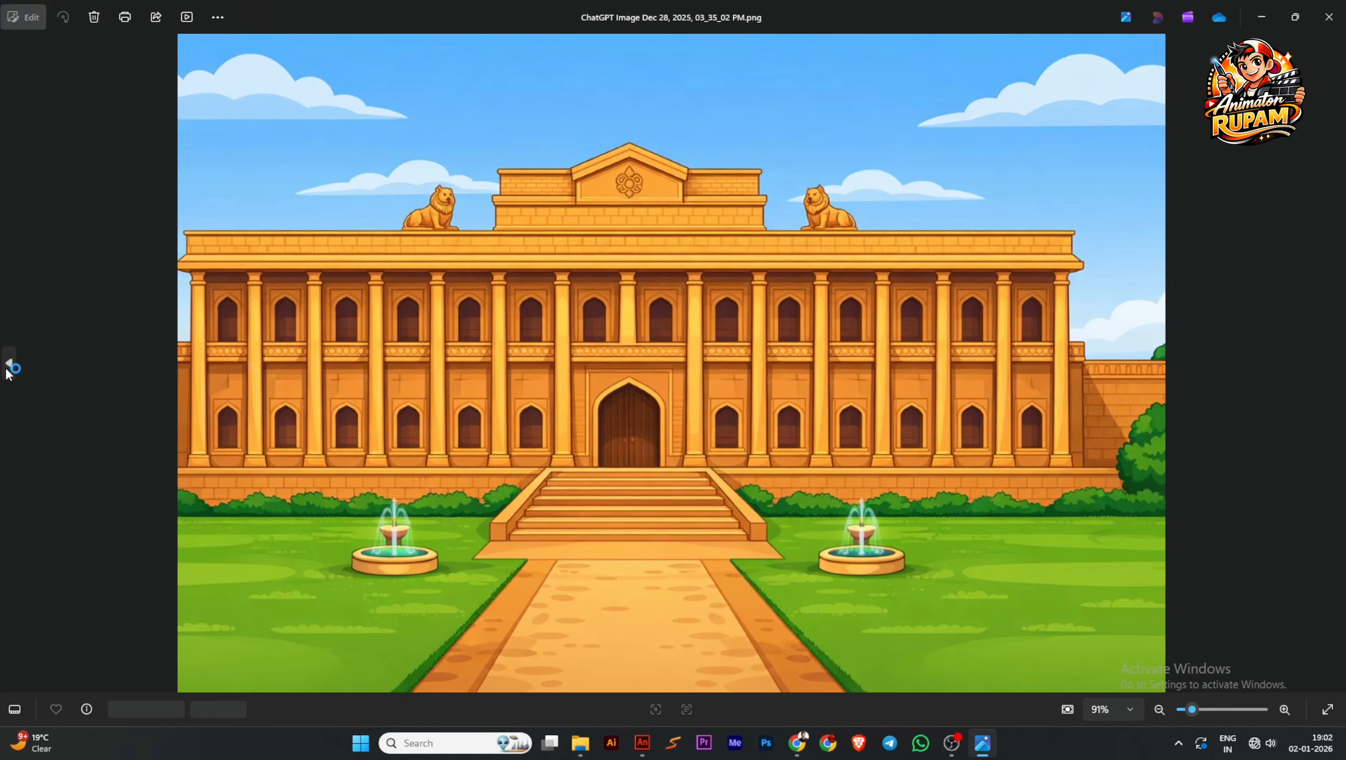
click(1329, 13)
double_click(691, 152)
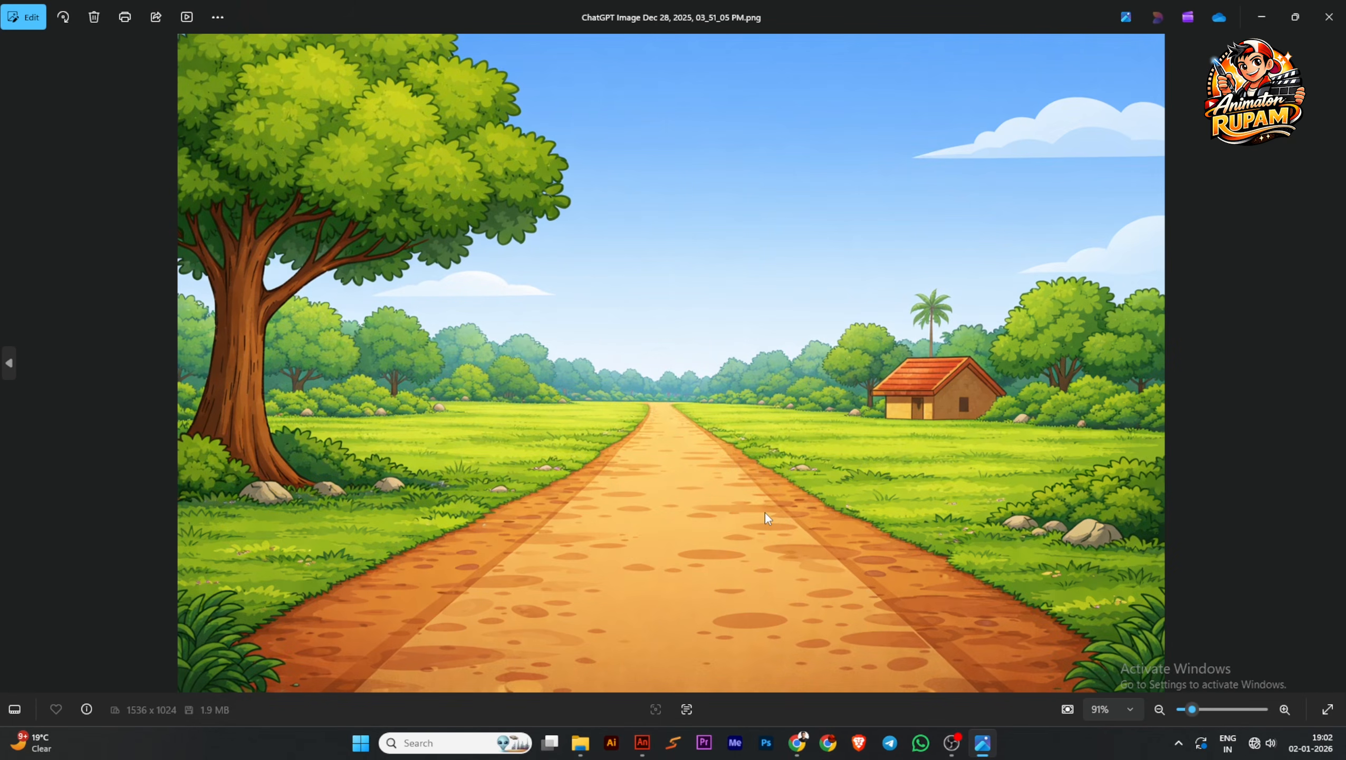
click(1329, 16)
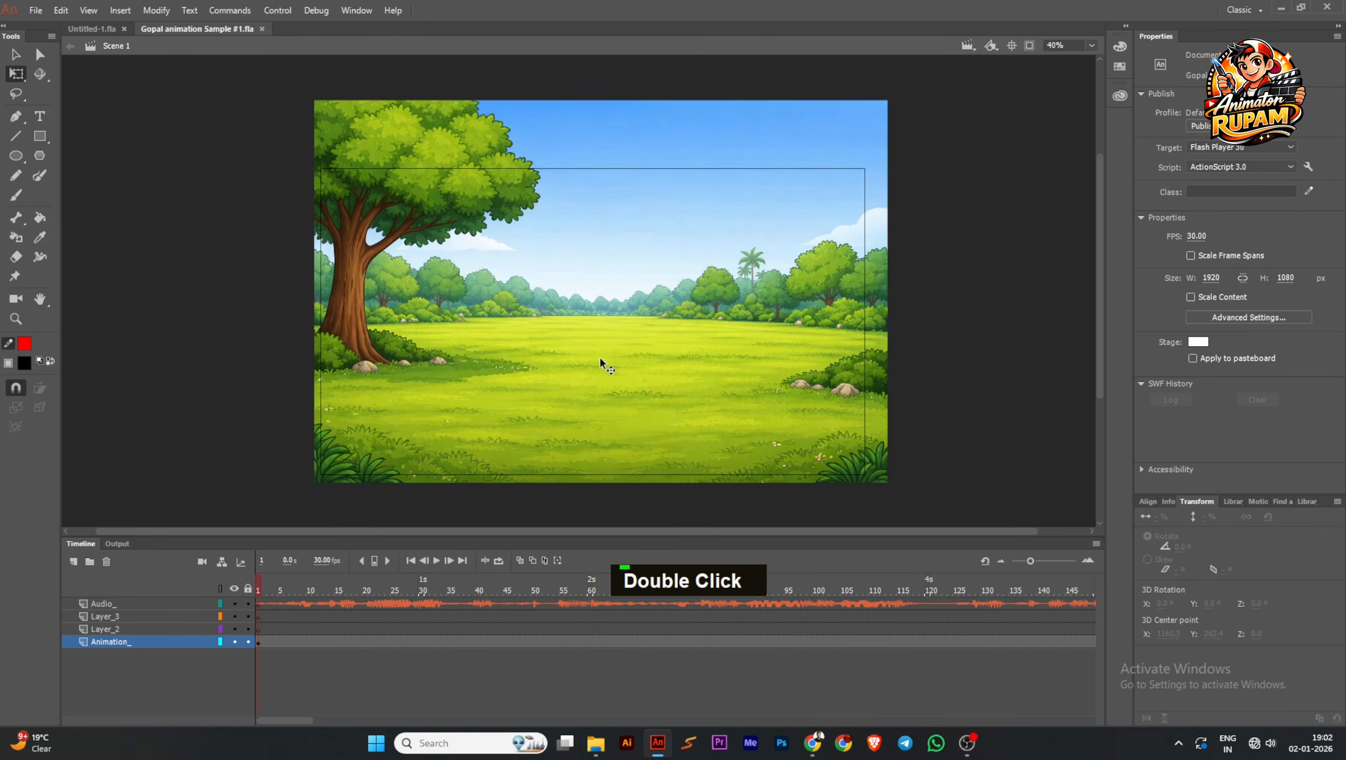
Switch back to Animate, save the document, open the background symbol for editing, and lock its Layer_1
scroll(599, 357, down, 1)
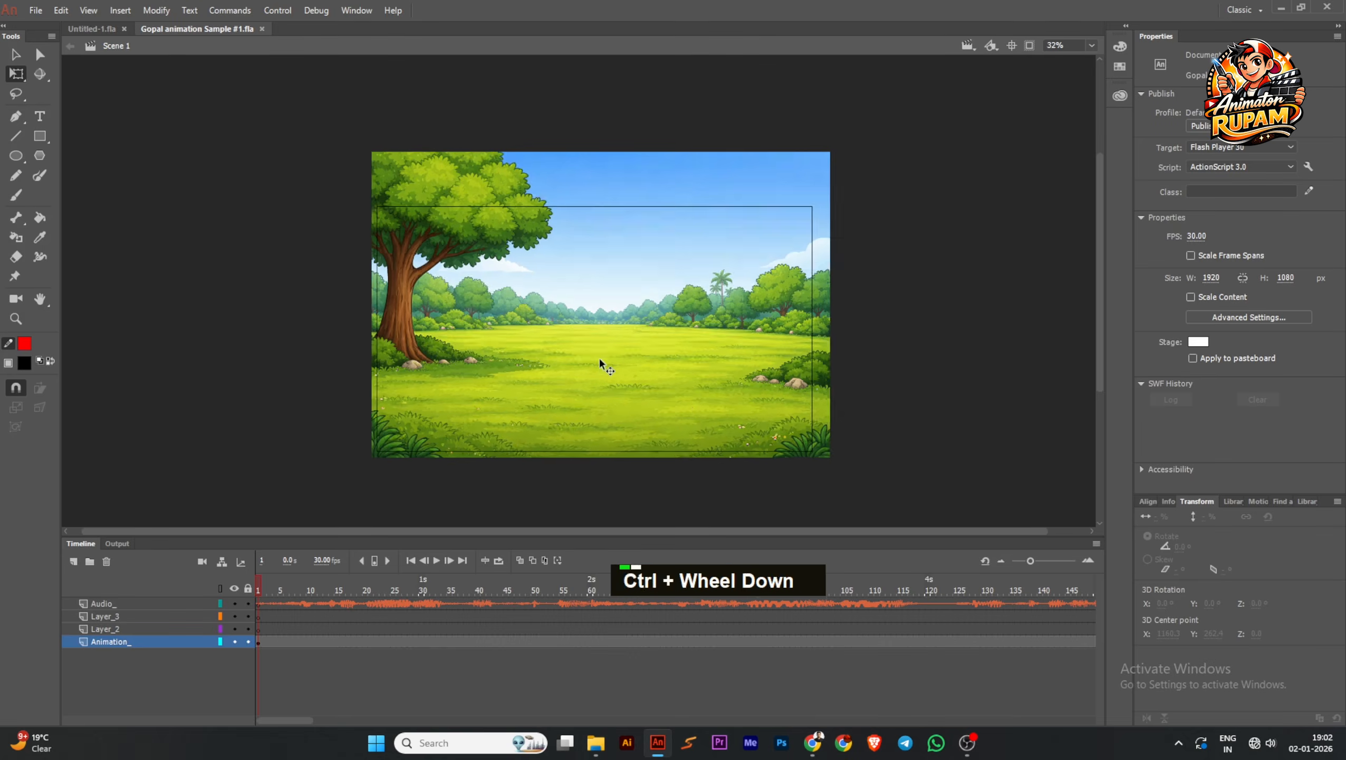
ctrl+click(649, 362)
key(ctrl+s)
scroll(638, 357, down, 1)
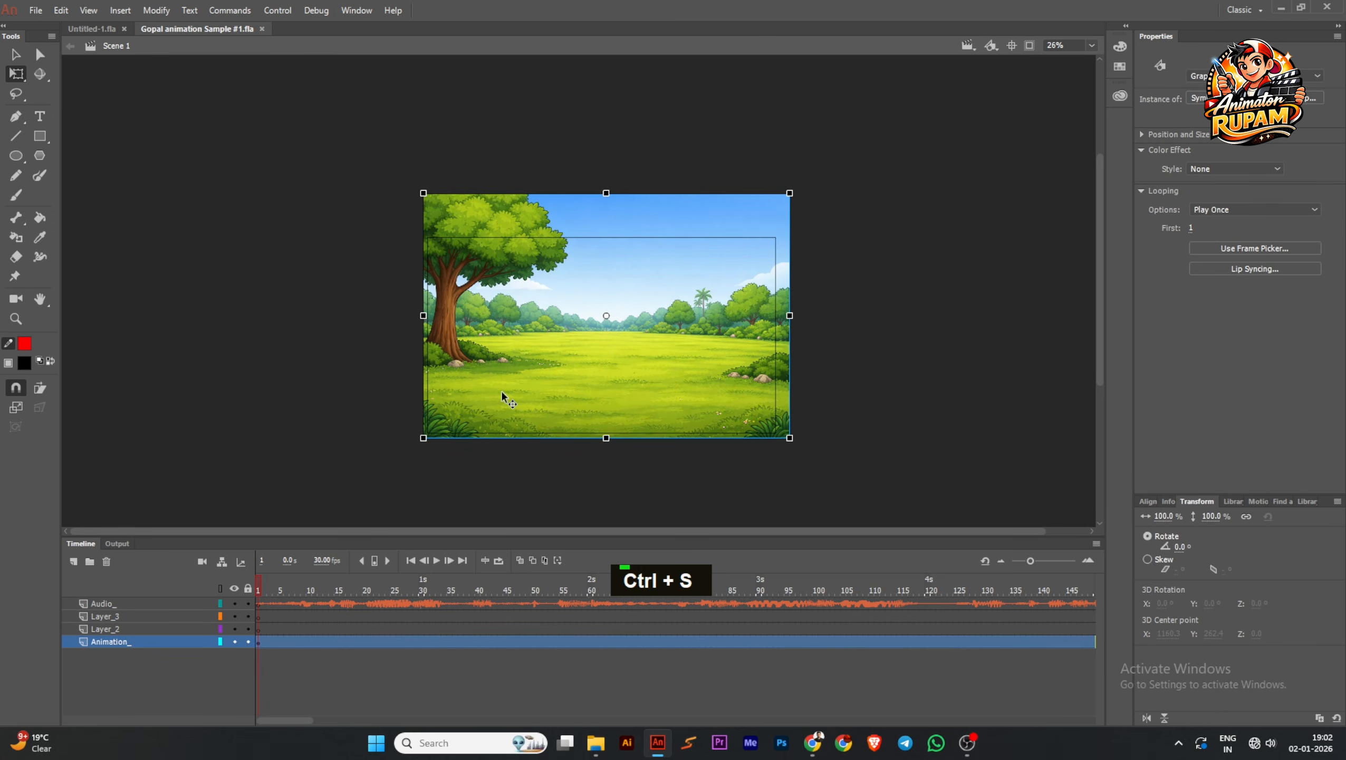
double_click(501, 392)
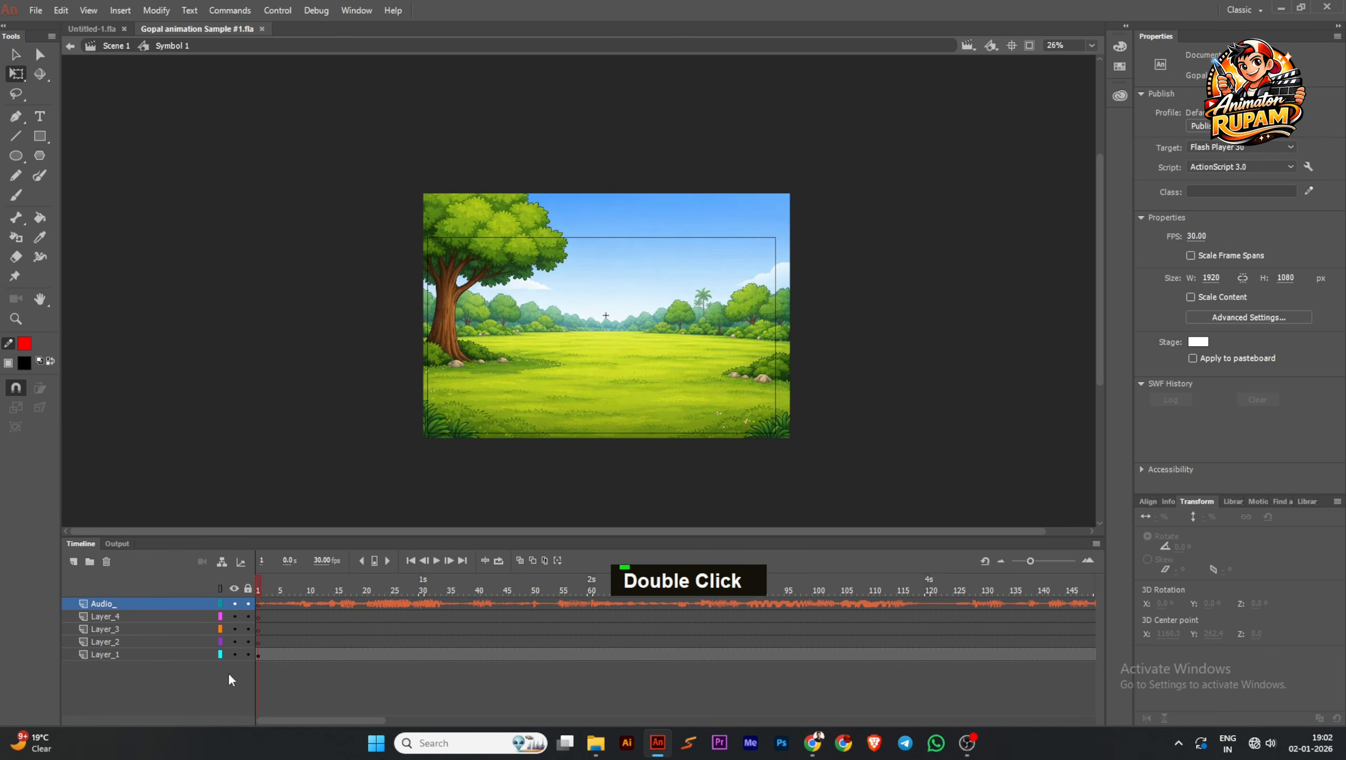
click(158, 655)
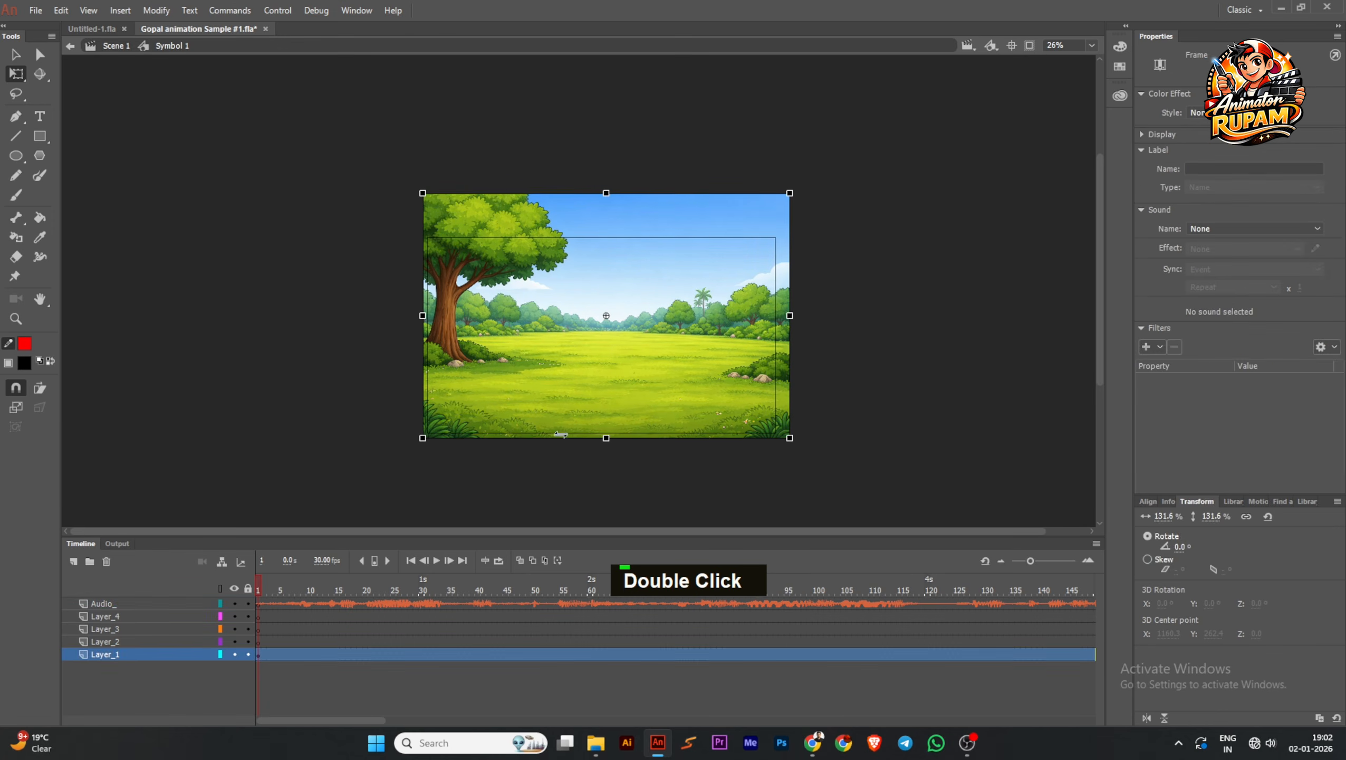
click(249, 654)
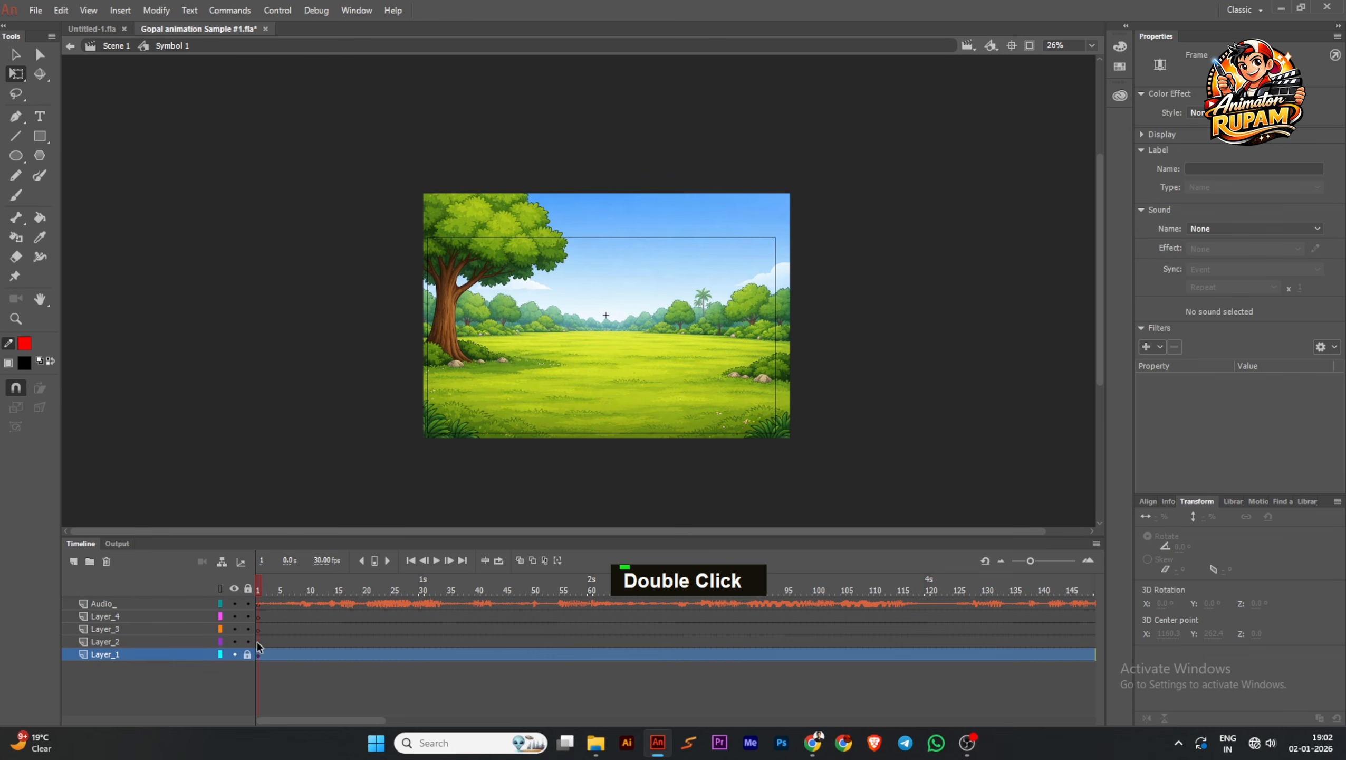
Copy the rightmost full-body Gopal character from Untitled-1.fla and paste it into Layer_2 at frame 1 of the background symbol
click(267, 641)
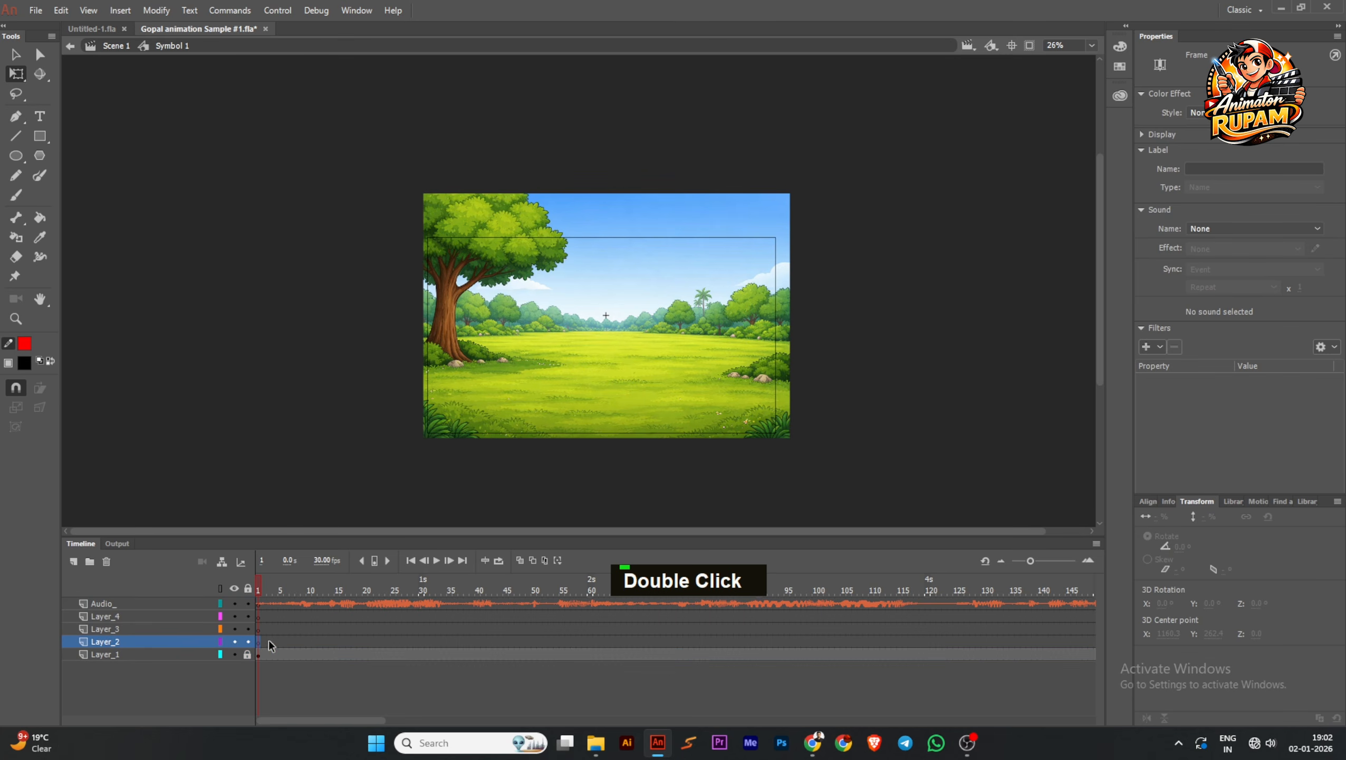
click(86, 29)
scroll(710, 281, down, 1)
ctrl+click(735, 282)
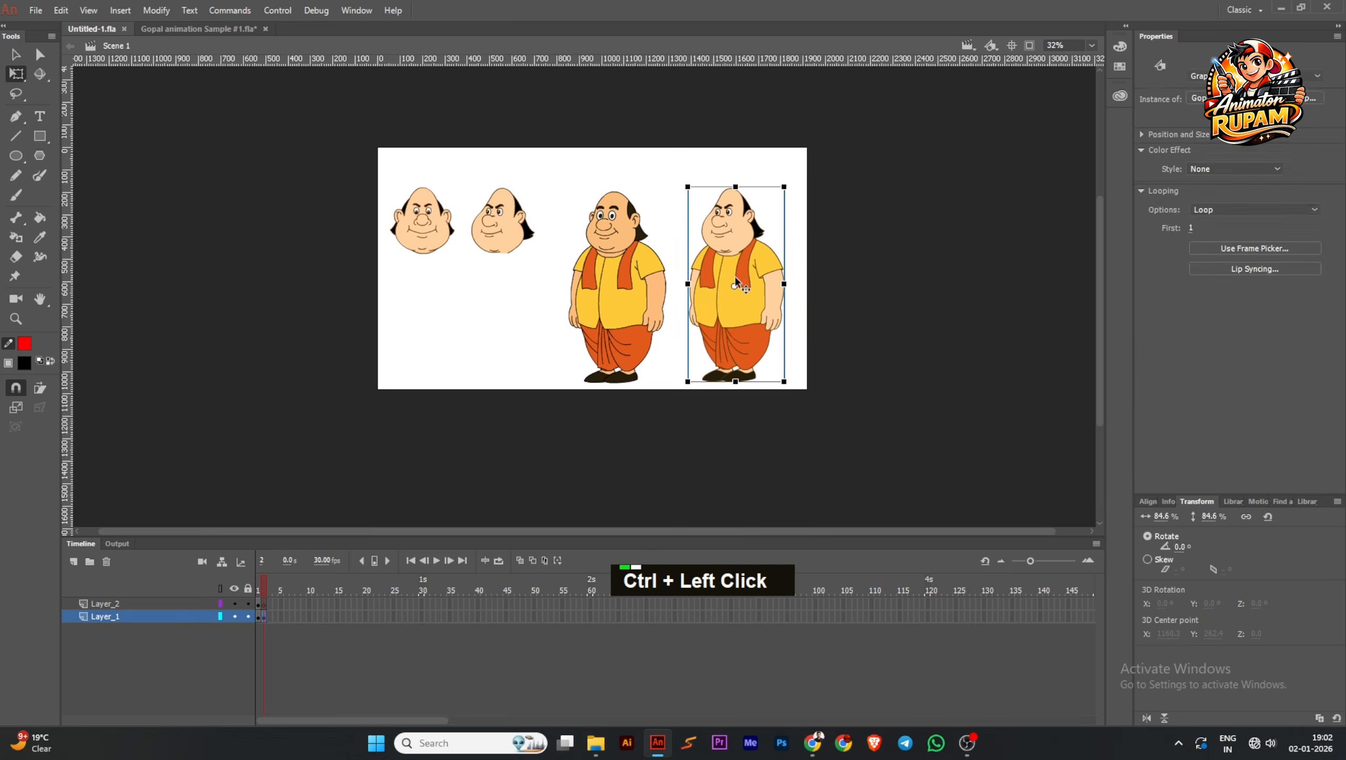
scroll(735, 282, up, 1)
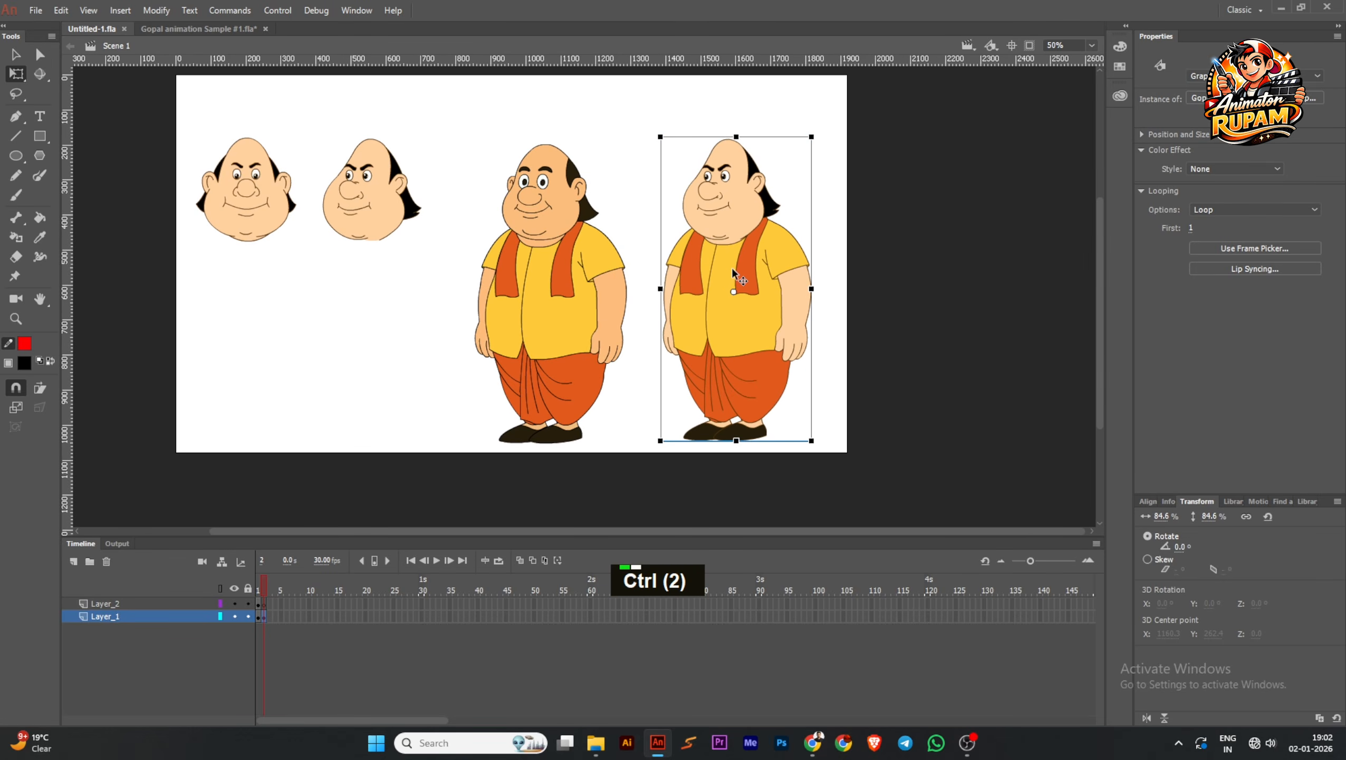
key(ctrl+c)
click(173, 27)
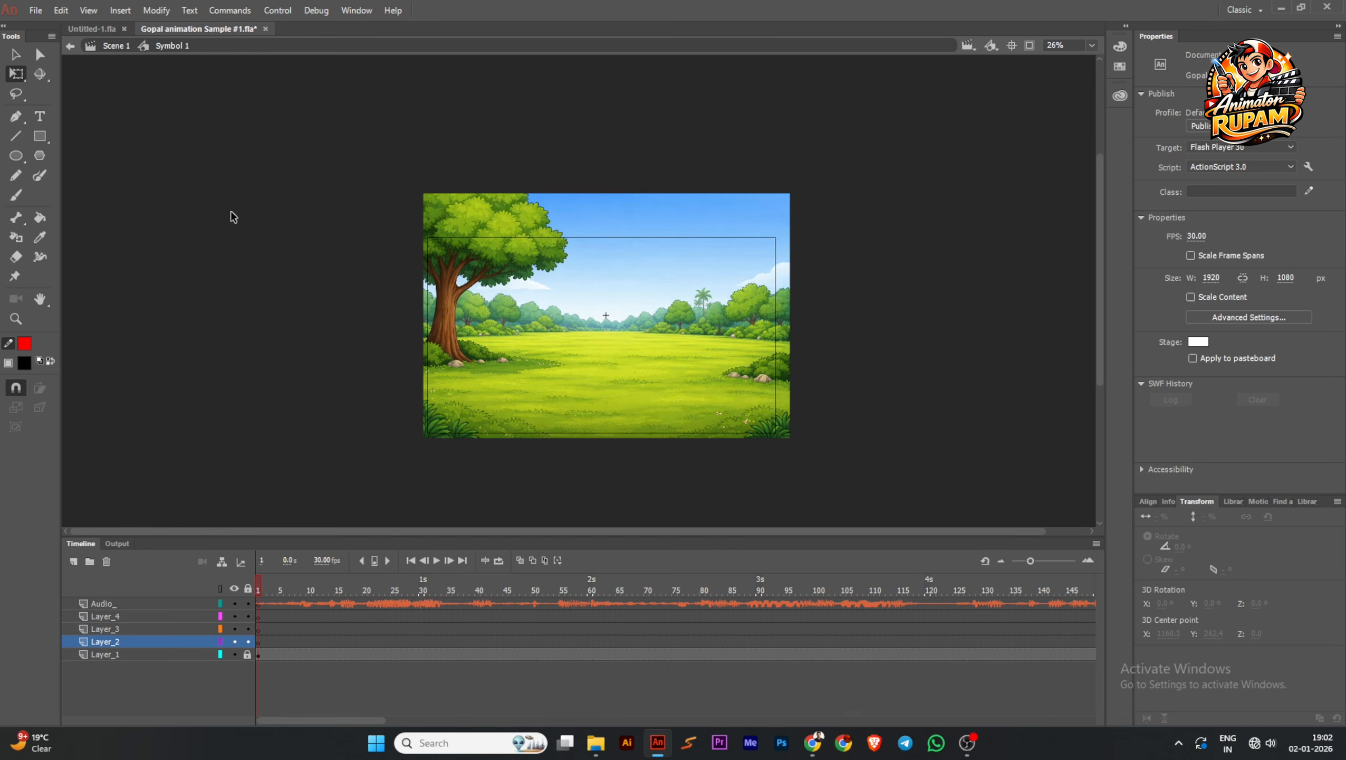
click(259, 641)
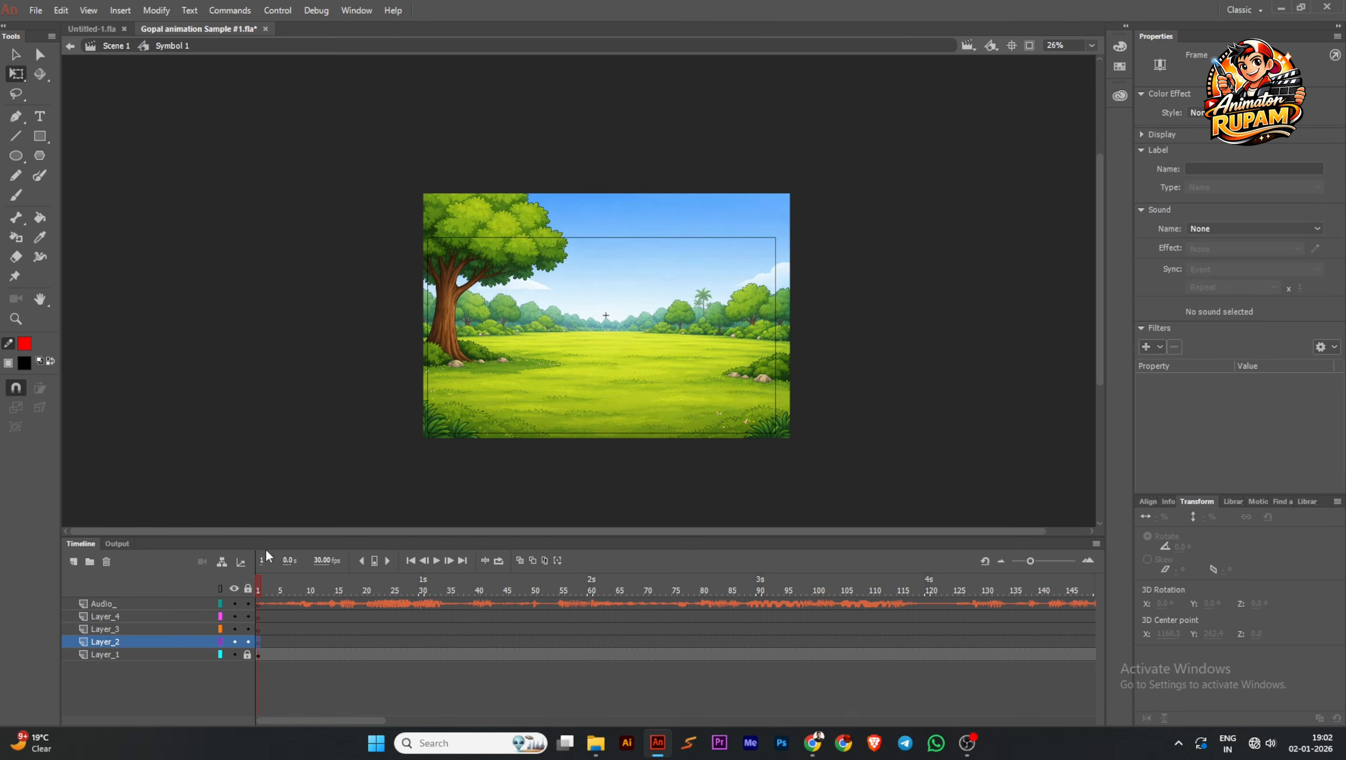
key(ctrl+v)
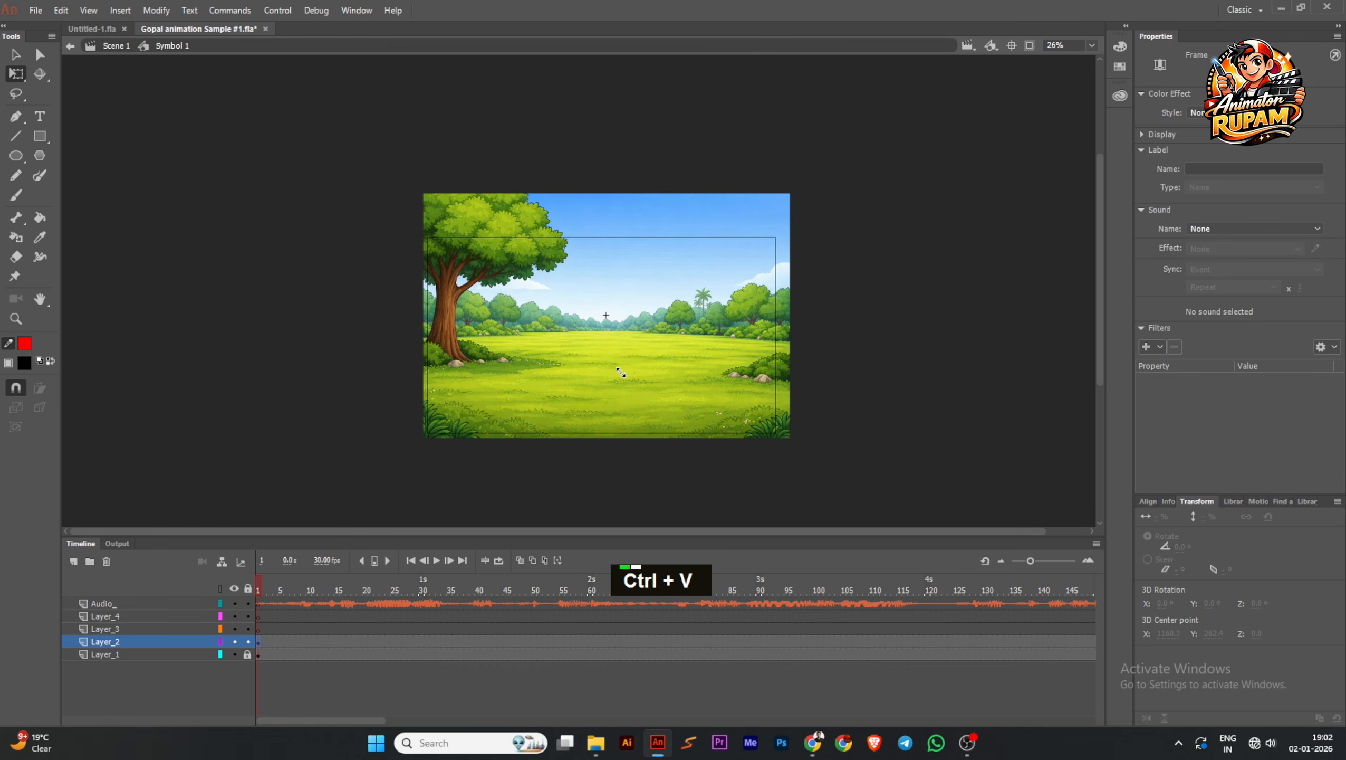
Scale the pasted Gopal character proportionally to about 79.2% and stand him on the meadow near its centre
scroll(607, 317, up, 2)
drag(607, 319, 654, 381)
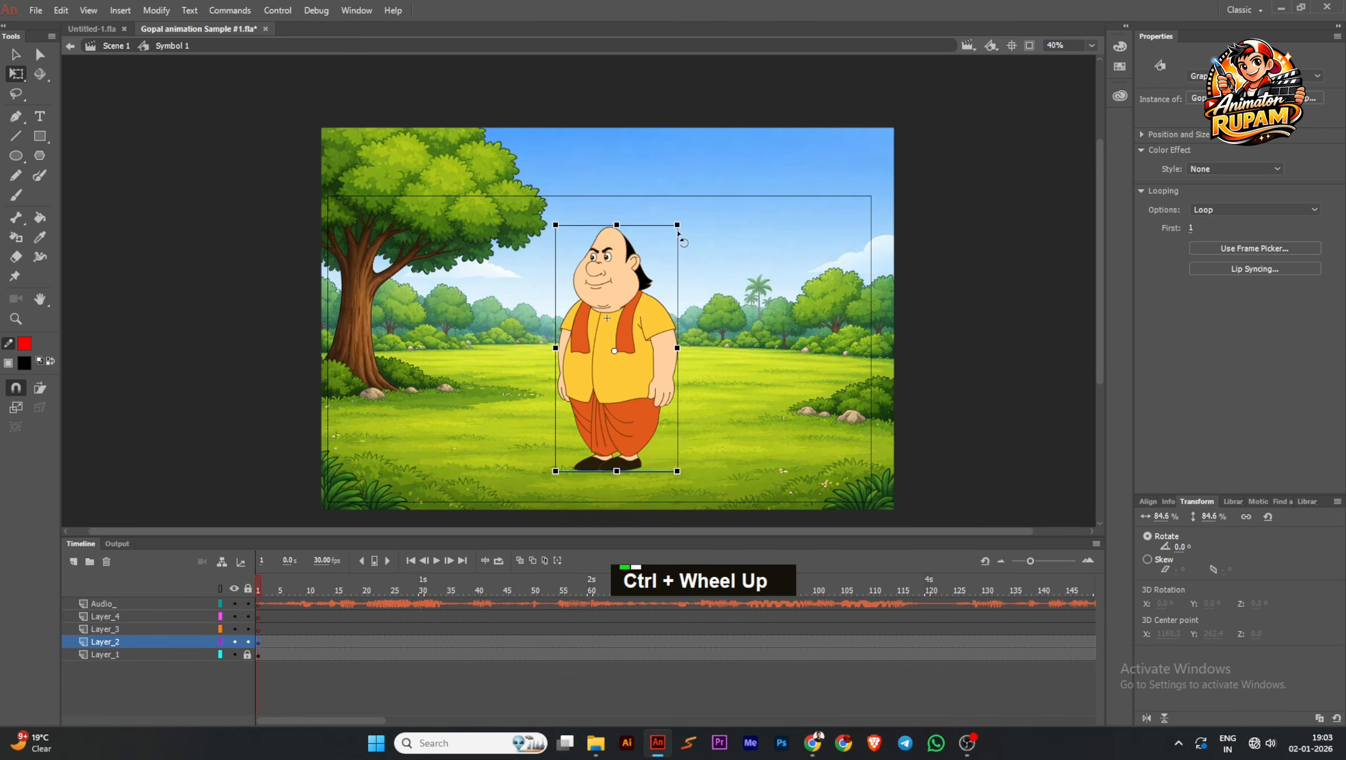
drag(678, 226, 660, 269)
scroll(629, 345, up, 1)
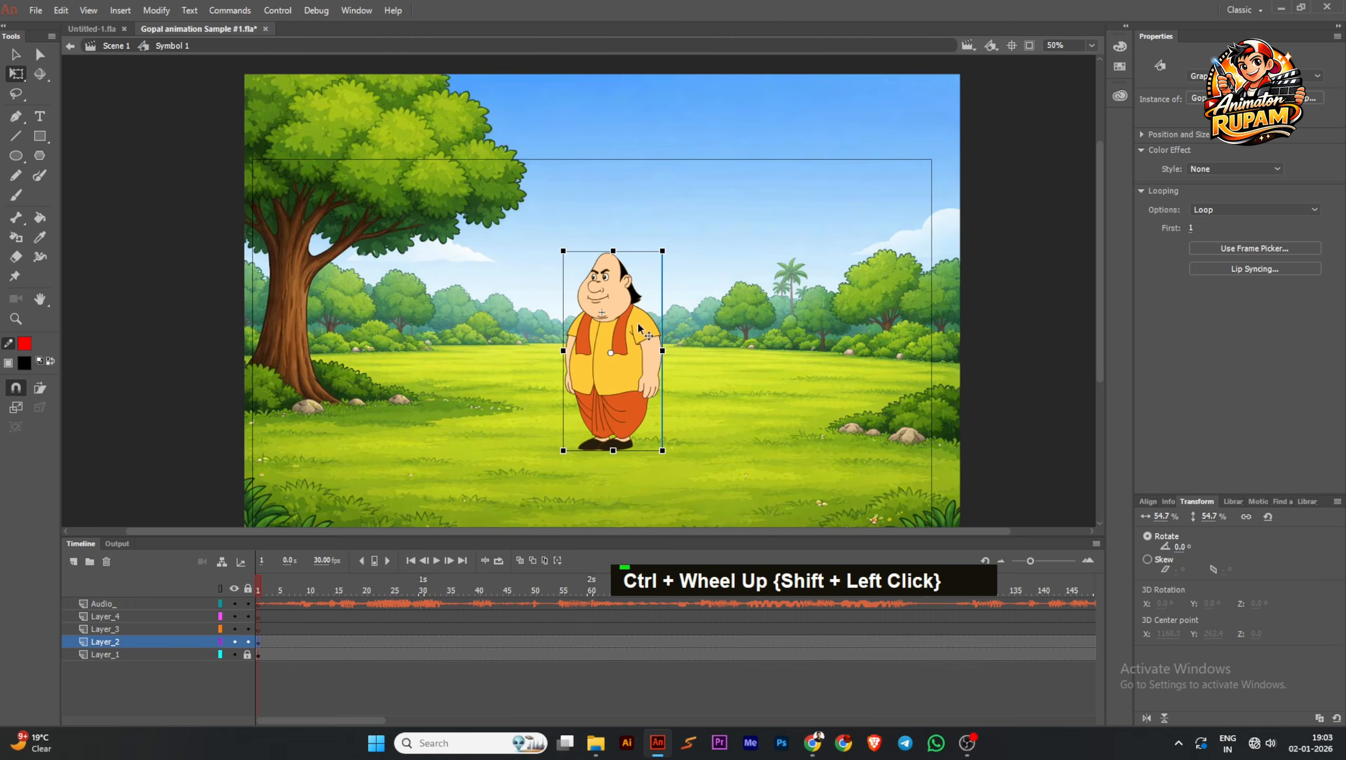
drag(639, 325, 658, 368)
scroll(658, 368, down, 2)
drag(645, 313, 673, 279)
scroll(633, 324, up, 3)
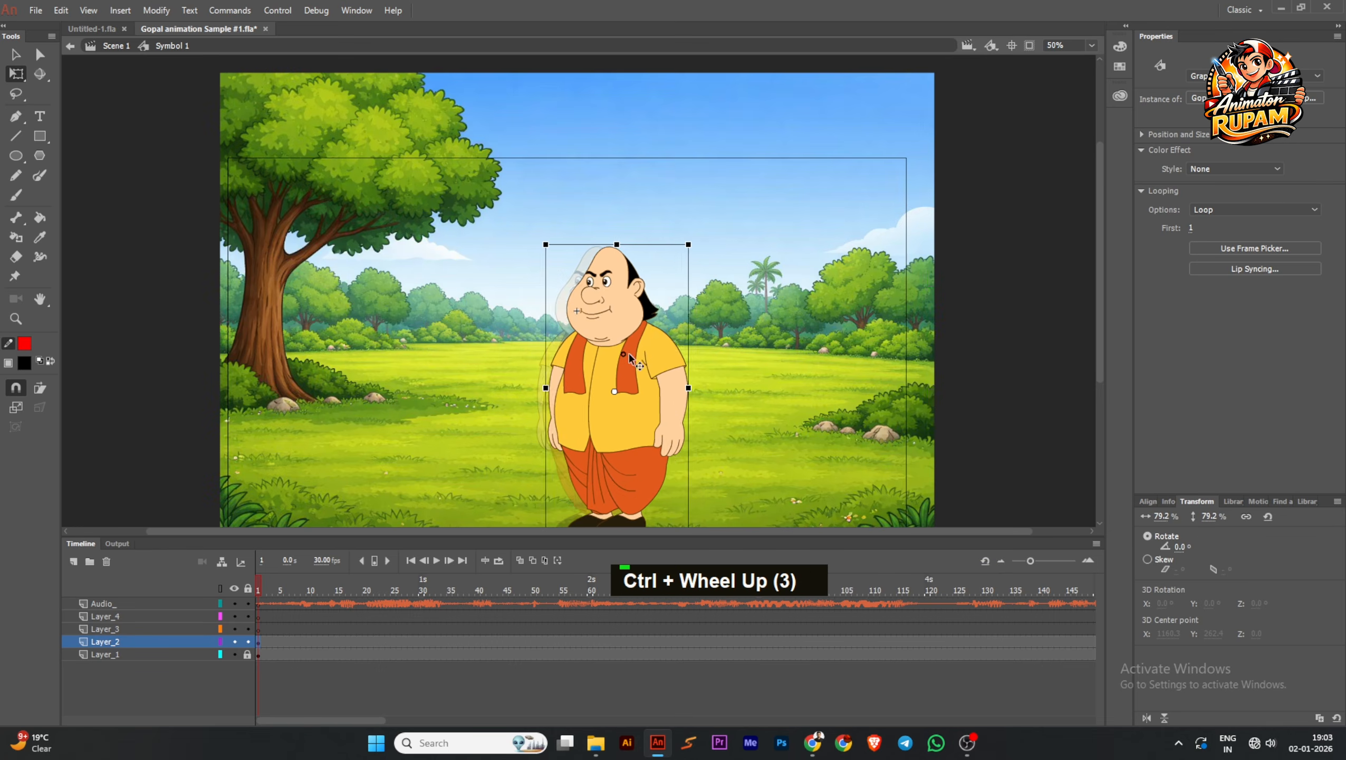
Move the Gopal character to the right of the meadow's centre and save the document
scroll(630, 349, up, 3)
drag(623, 358, 699, 367)
scroll(639, 357, down, 2)
key(ctrl+s)
scroll(636, 356, up, 1)
scroll(639, 366, down, 1)
key(ctrl+s)
scroll(697, 344, down, 1)
scroll(699, 367, down, 3)
scroll(676, 364, up, 2)
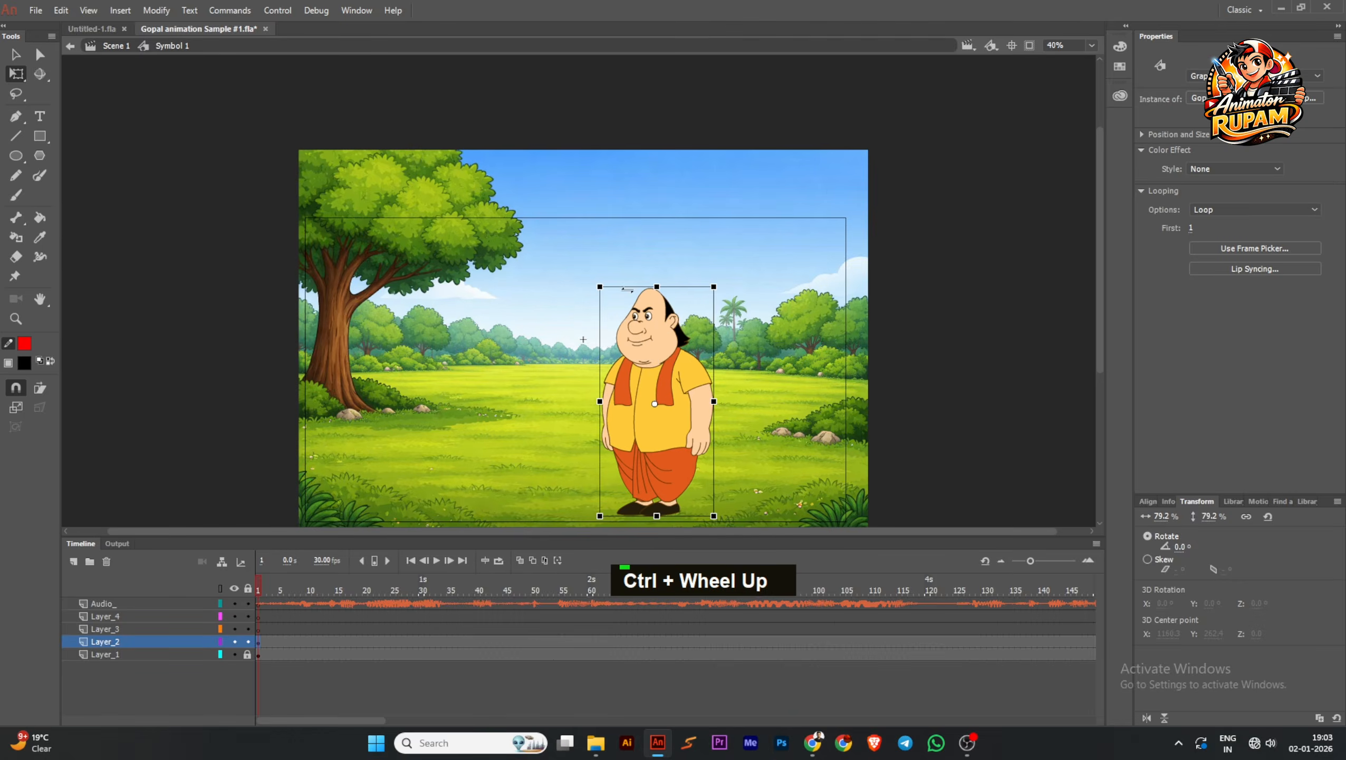
scroll(705, 352, down, 1)
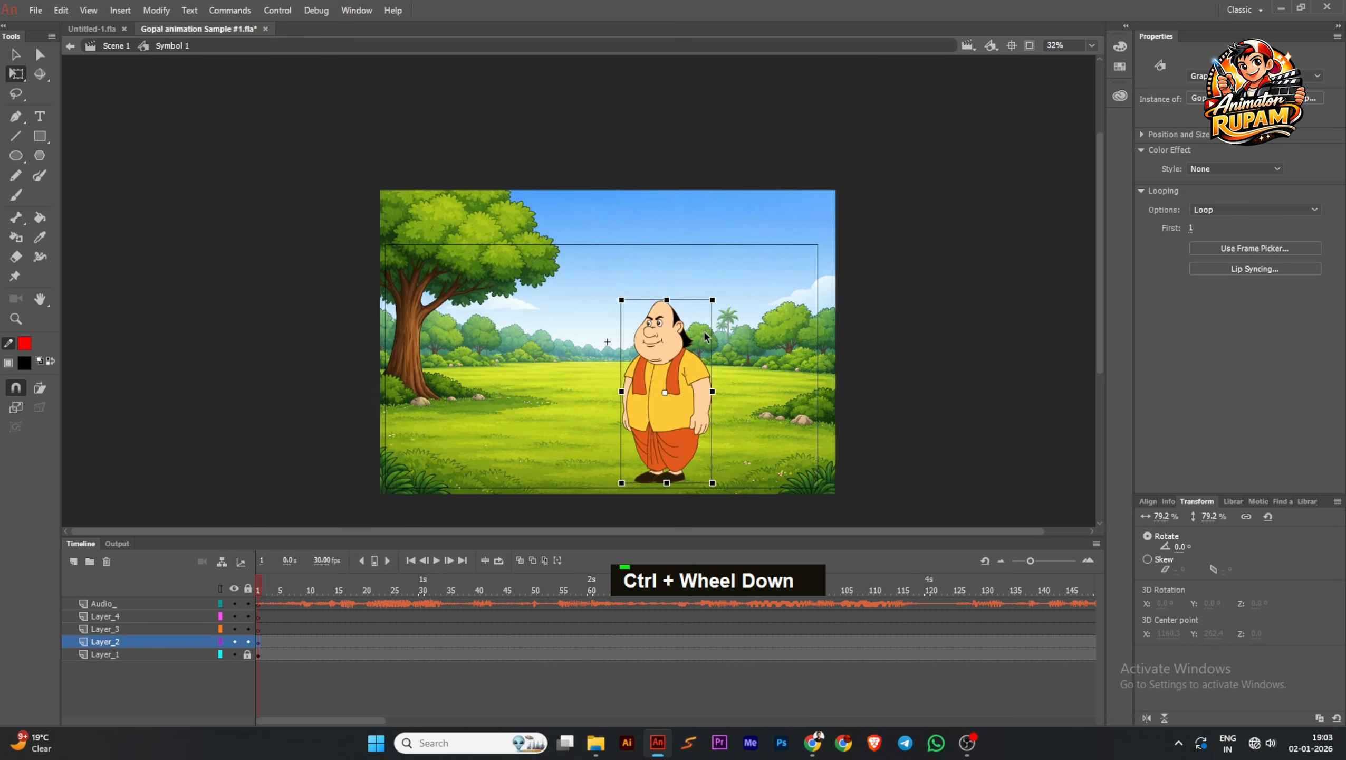
Enlarge the Gopal character proportionally to about 115.5% and shift him slightly down so his feet extend below the background
drag(714, 299, 733, 259)
mouse_move(691, 357)
mouse_down()
mouse_move(691, 389)
mouse_move(695, 367)
mouse_up()
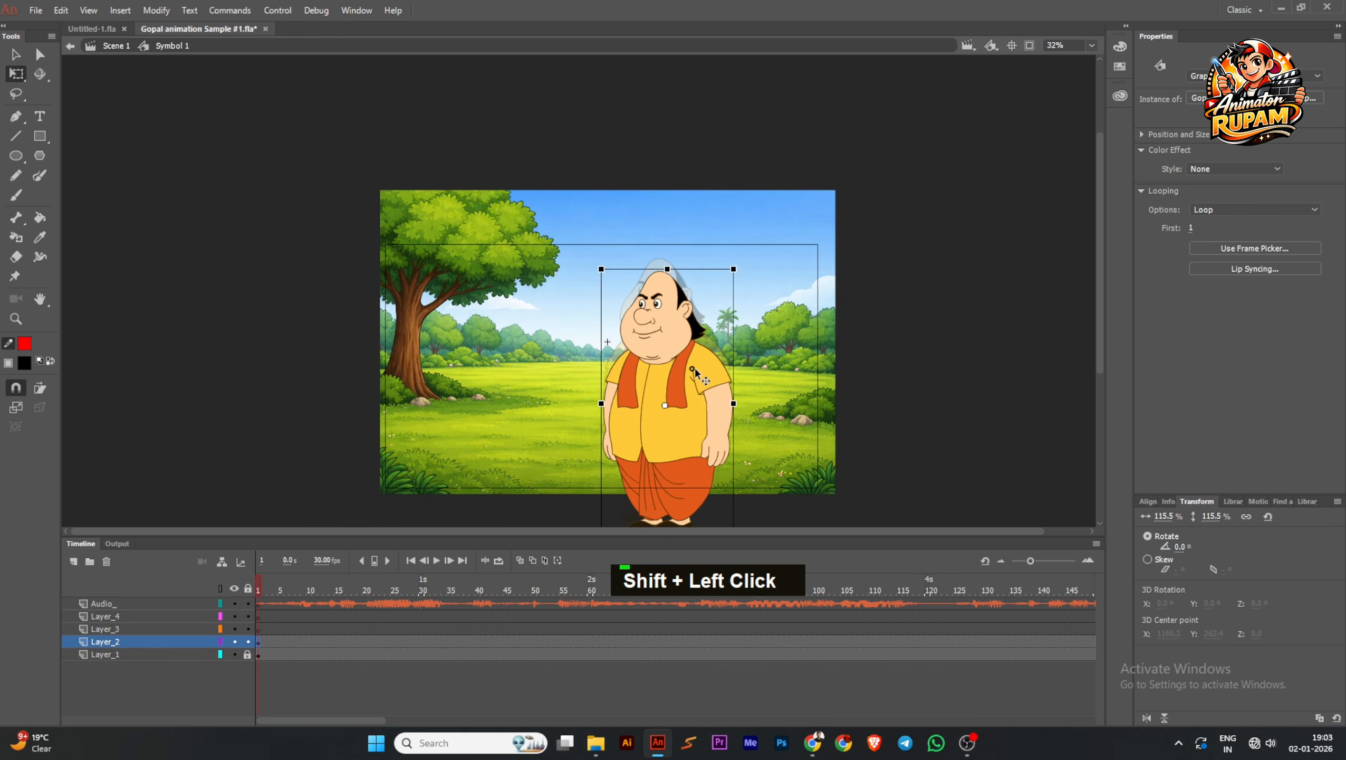
scroll(706, 344, down, 1)
Return to Scene 1, scale the scene symbol to about 139%, shift it left and down over the stage, and save
double_click(848, 388)
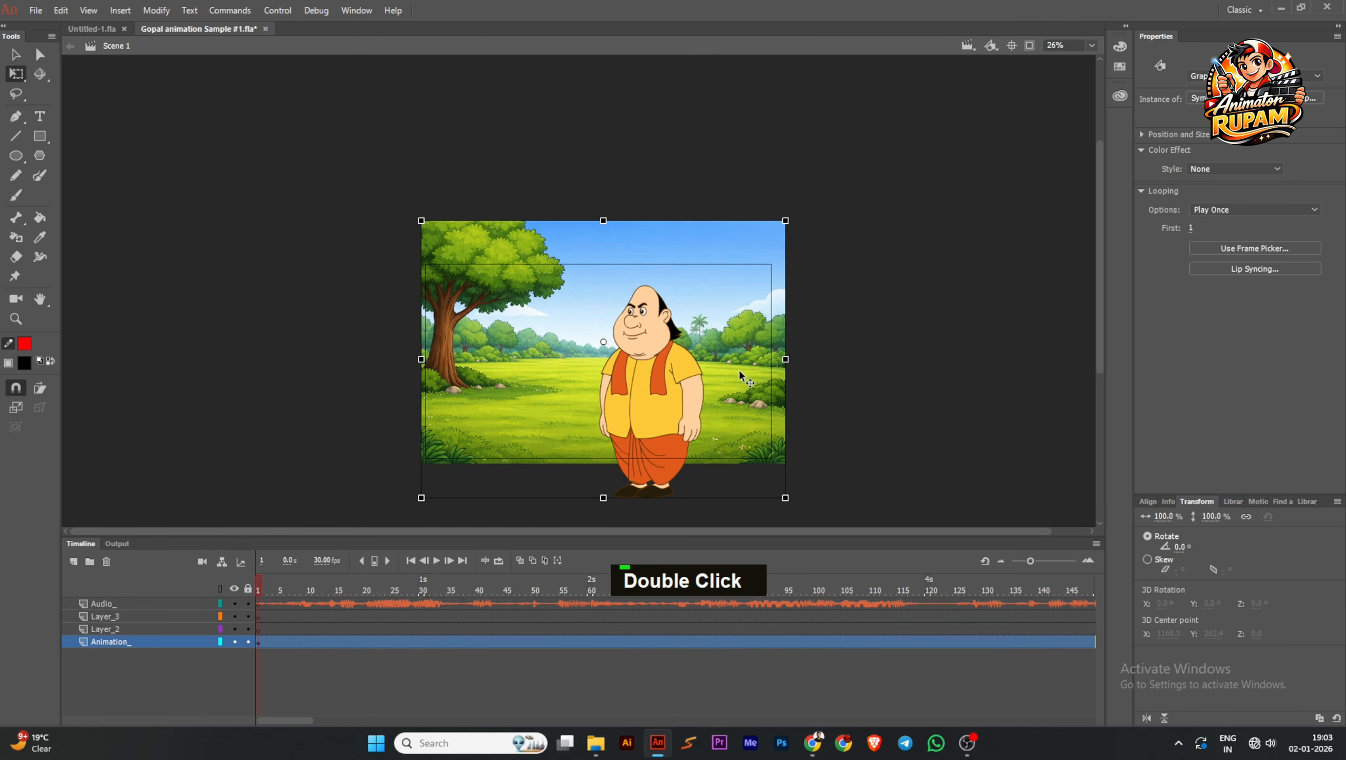
drag(786, 220, 855, 174)
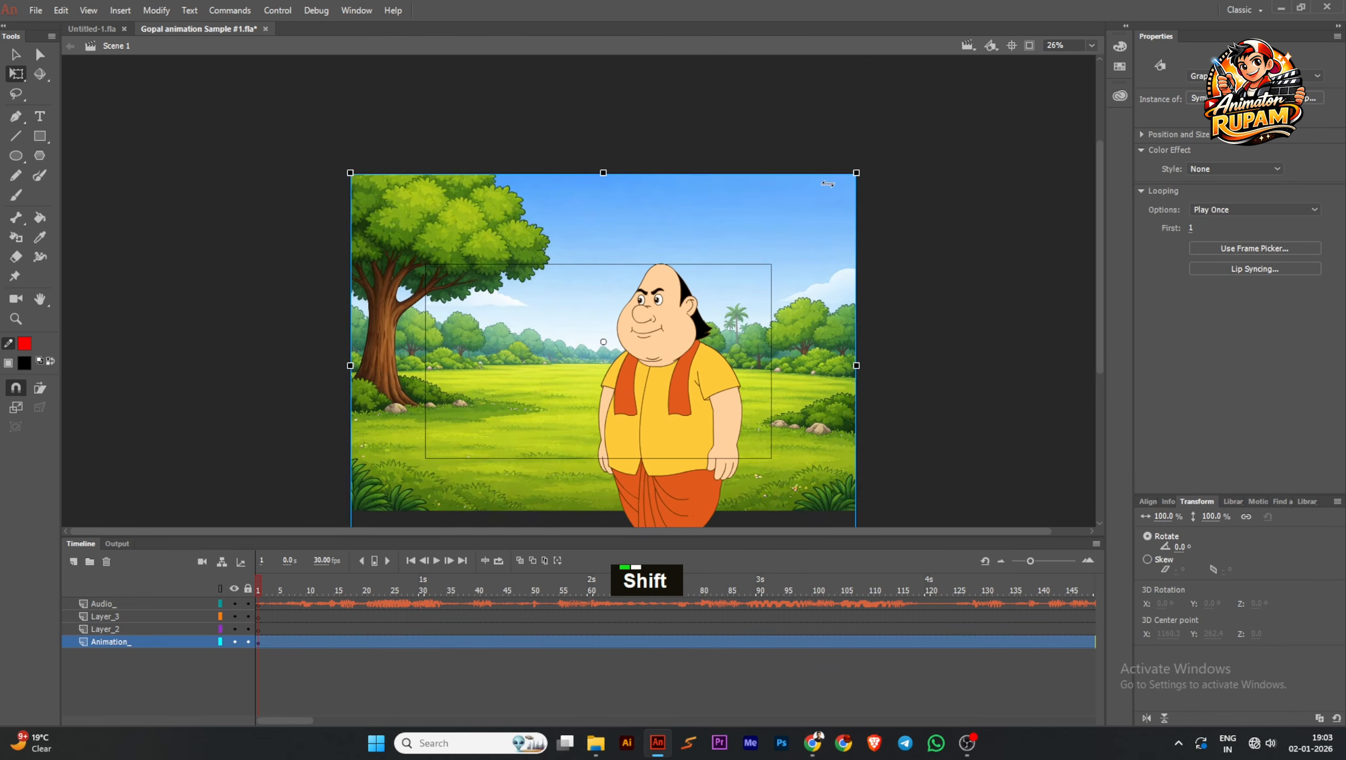
drag(705, 336, 669, 349)
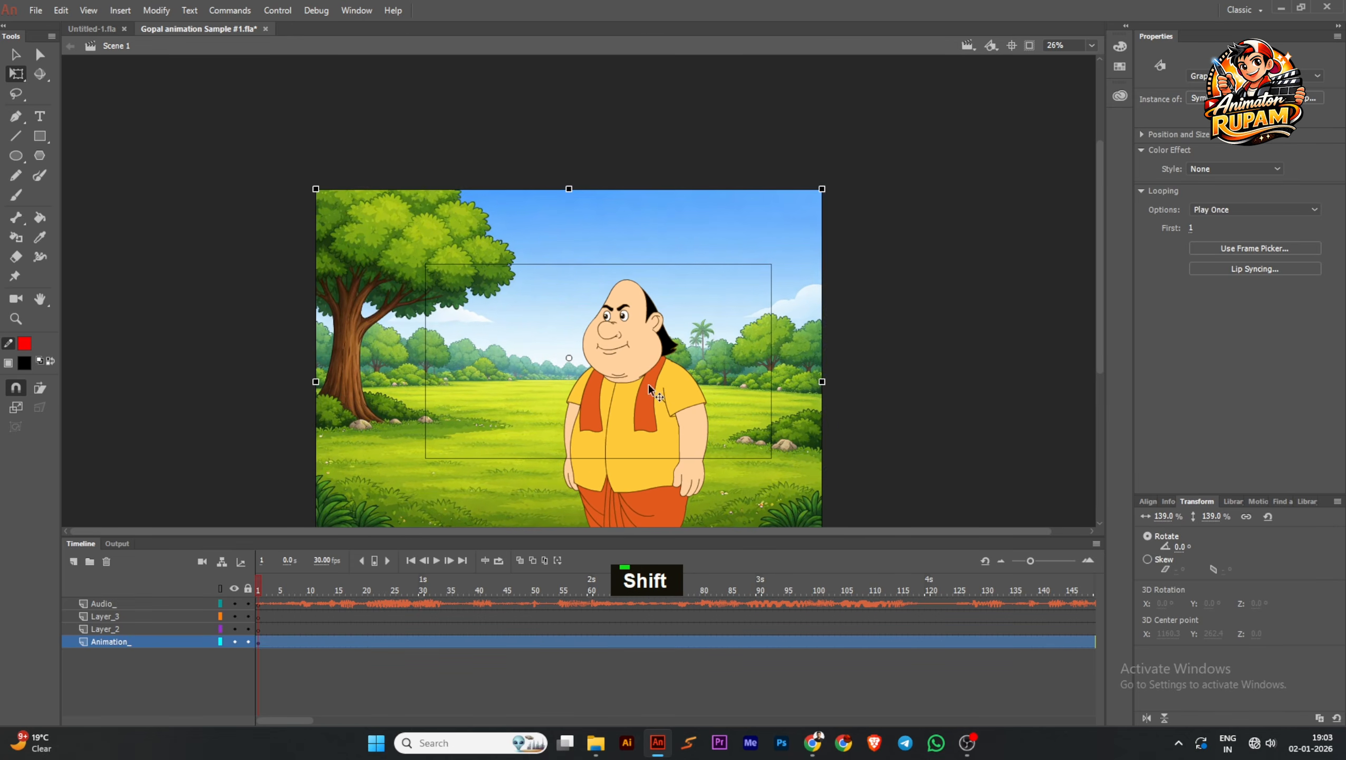
scroll(649, 384, down, 1)
key(ctrl+s)
Reopen the scene symbol for editing, select the Gopal character on Layer_2, and save the document
double_click(648, 384)
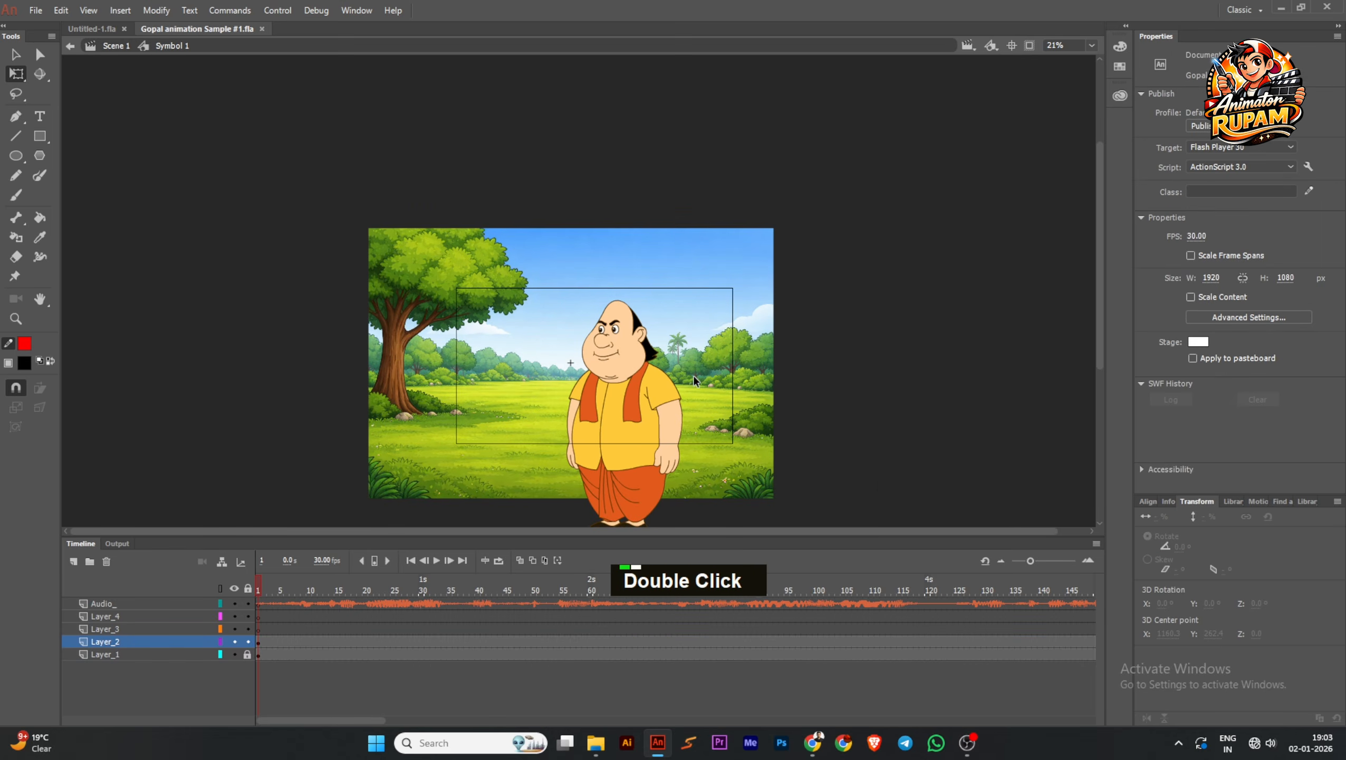
scroll(802, 435, down, 1)
click(627, 408)
scroll(627, 407, up, 3)
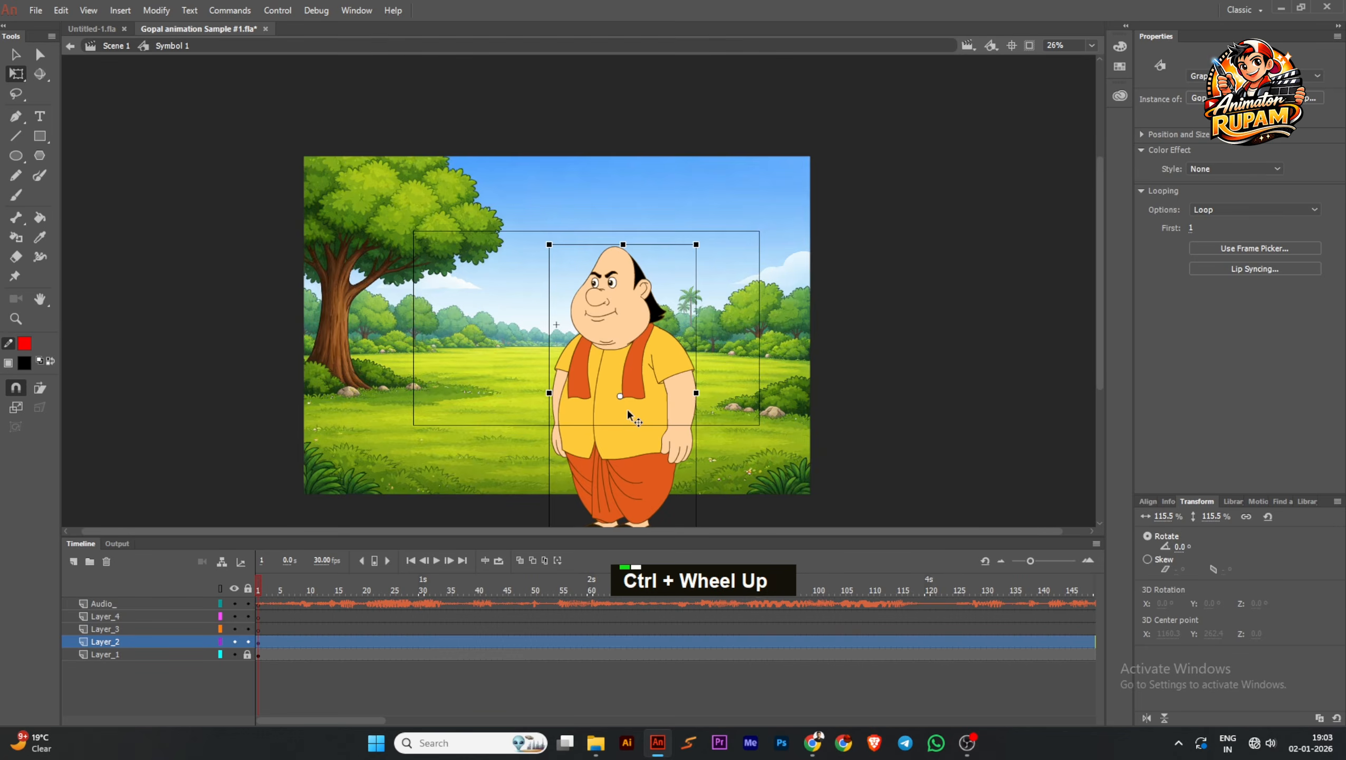
key(ctrl+s)
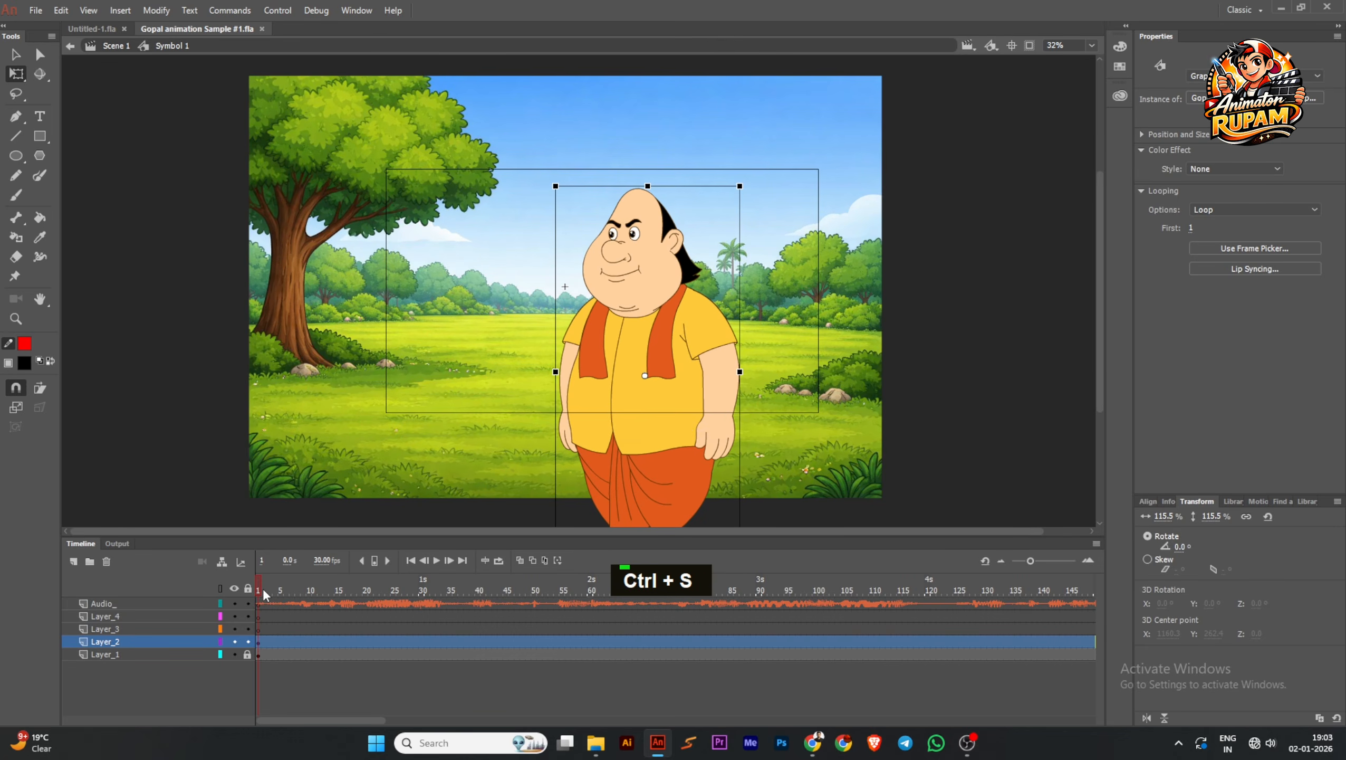
Select all frames of the Audio_ layer inside the symbol and copy them
click(260, 590)
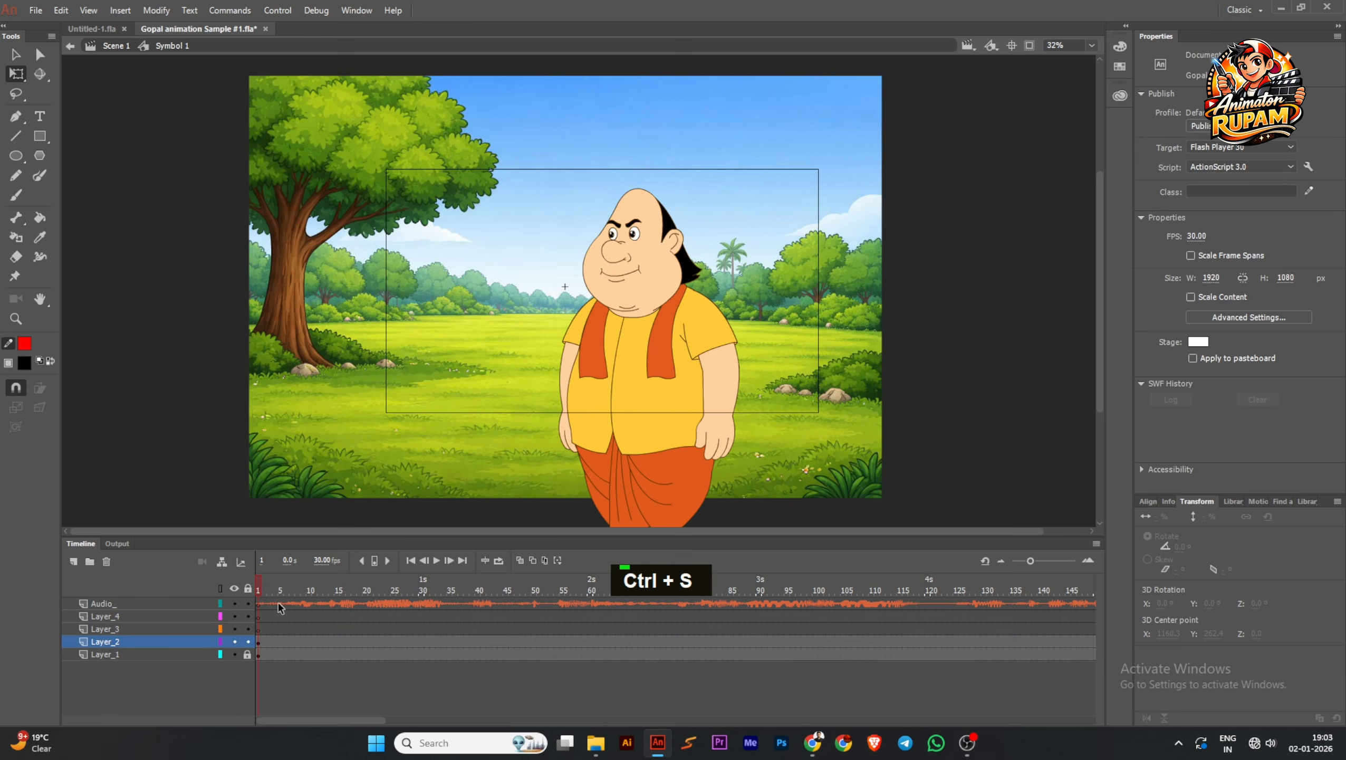
click(279, 607)
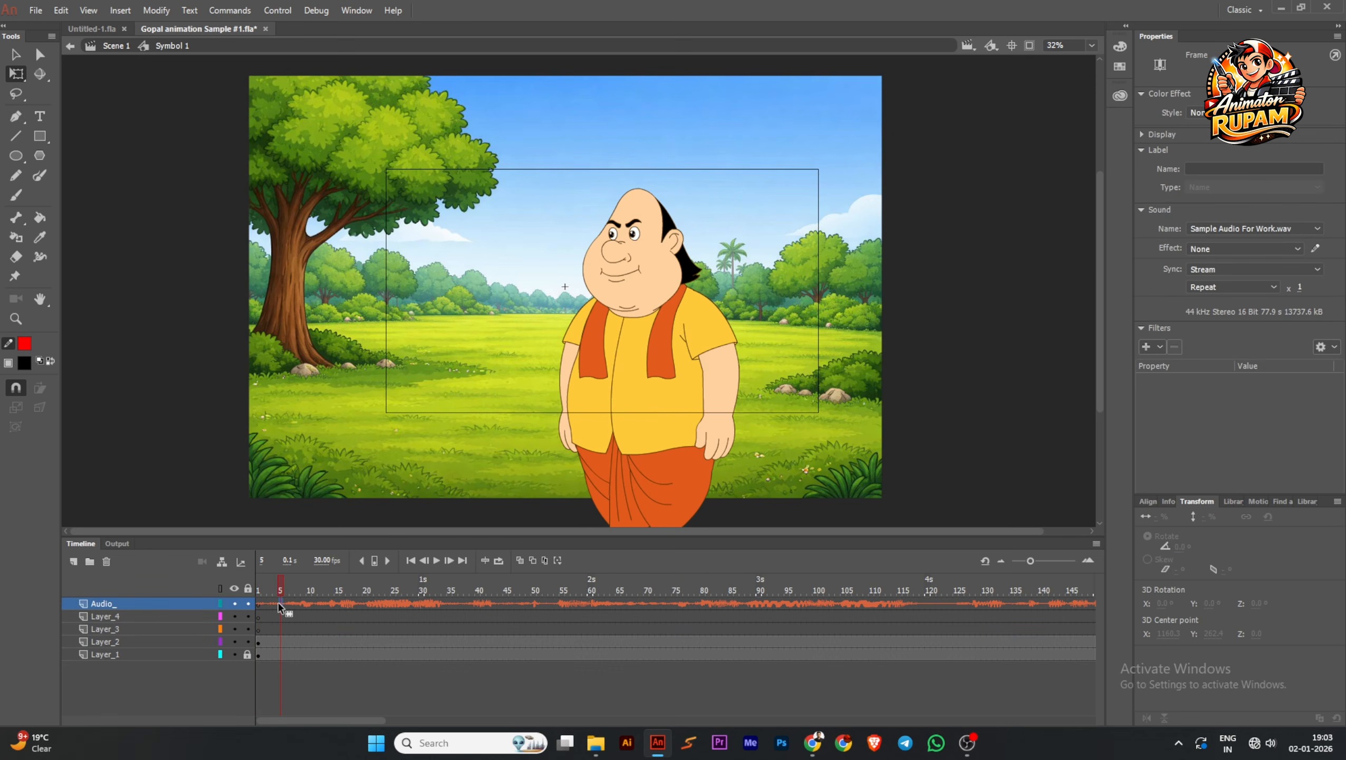
double_click(279, 606)
right_click(278, 602)
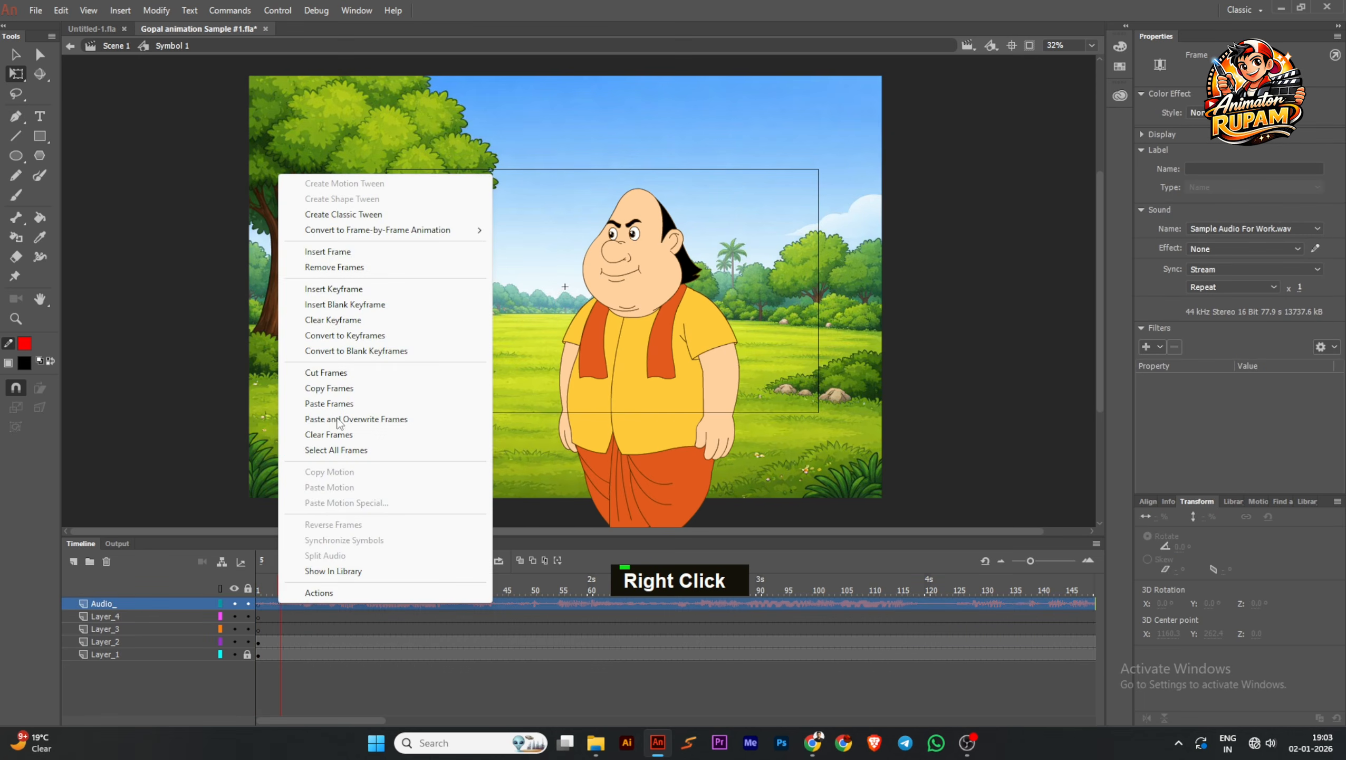
click(334, 393)
Return to frame 1 and set the Gopal character instance's looping option to Play Once
click(261, 588)
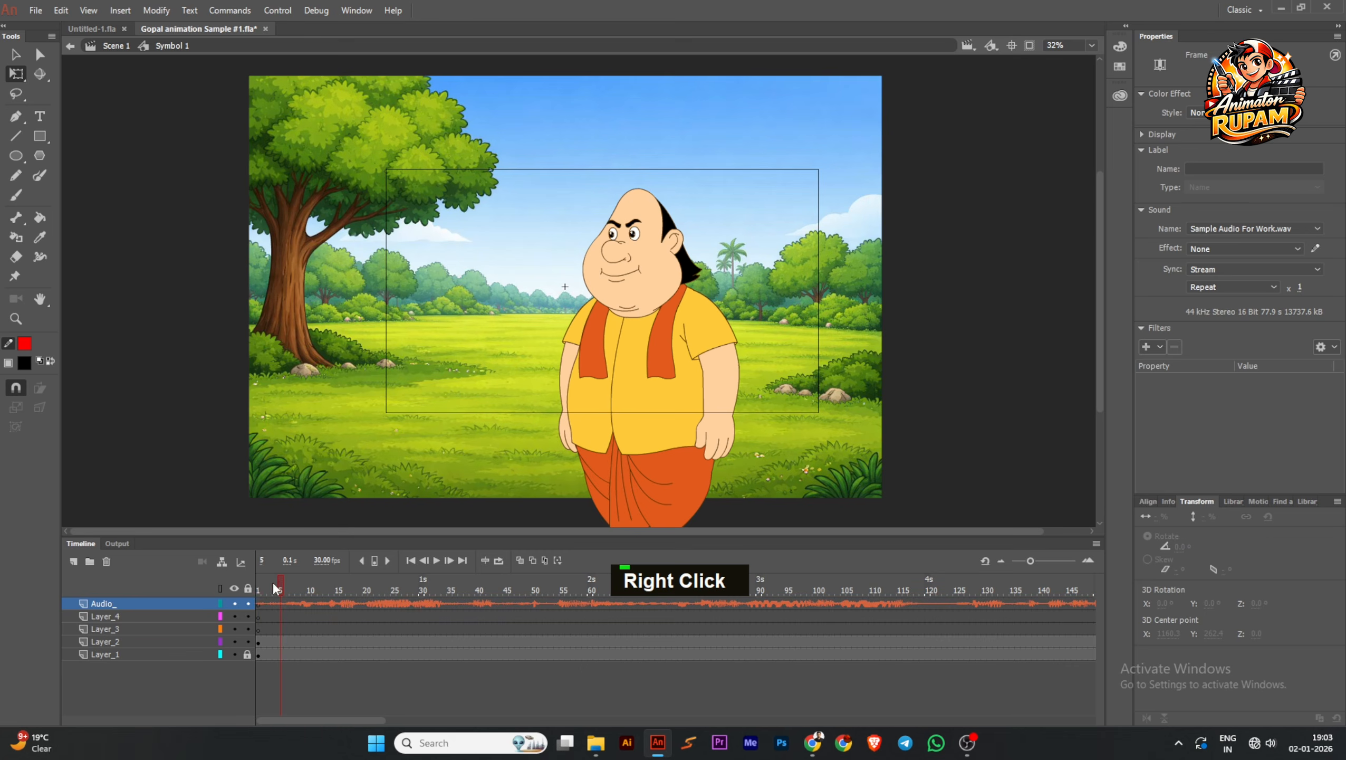
click(638, 397)
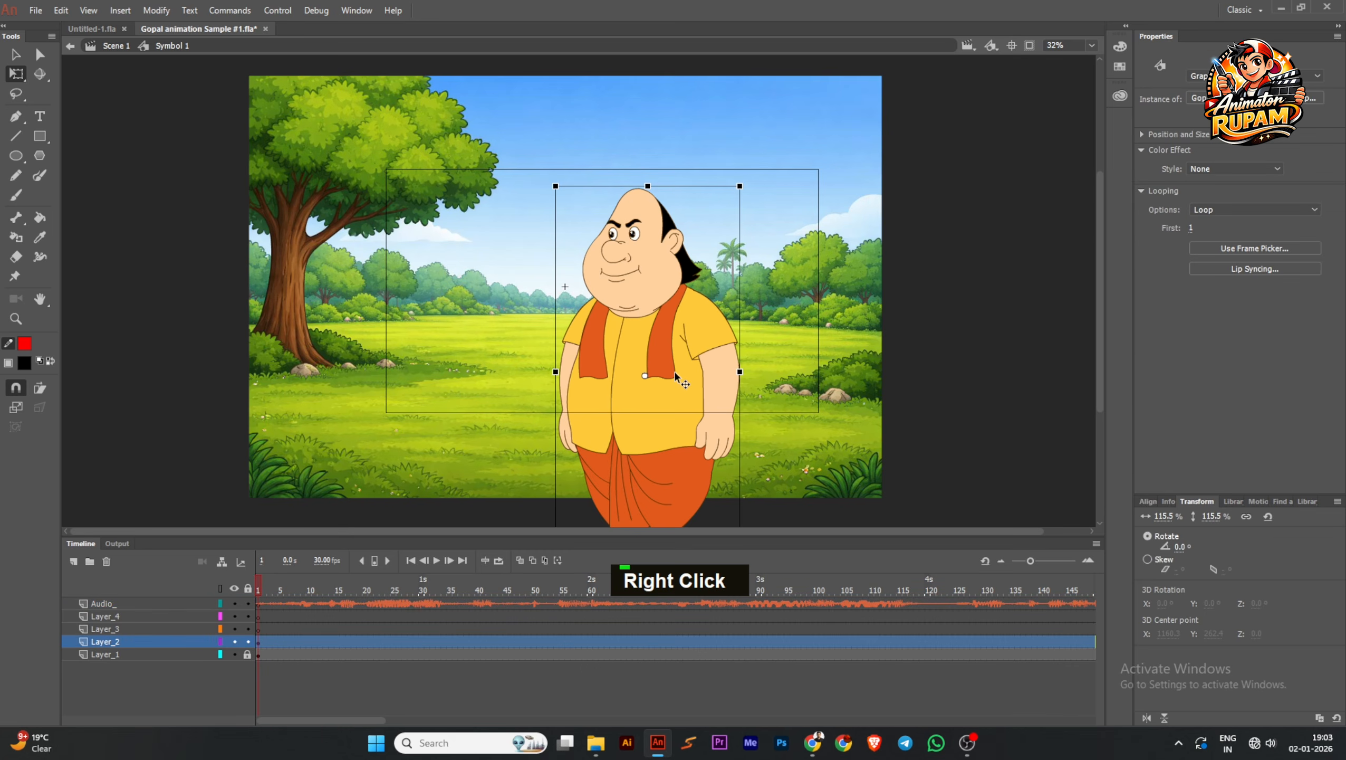
click(1226, 206)
click(1210, 237)
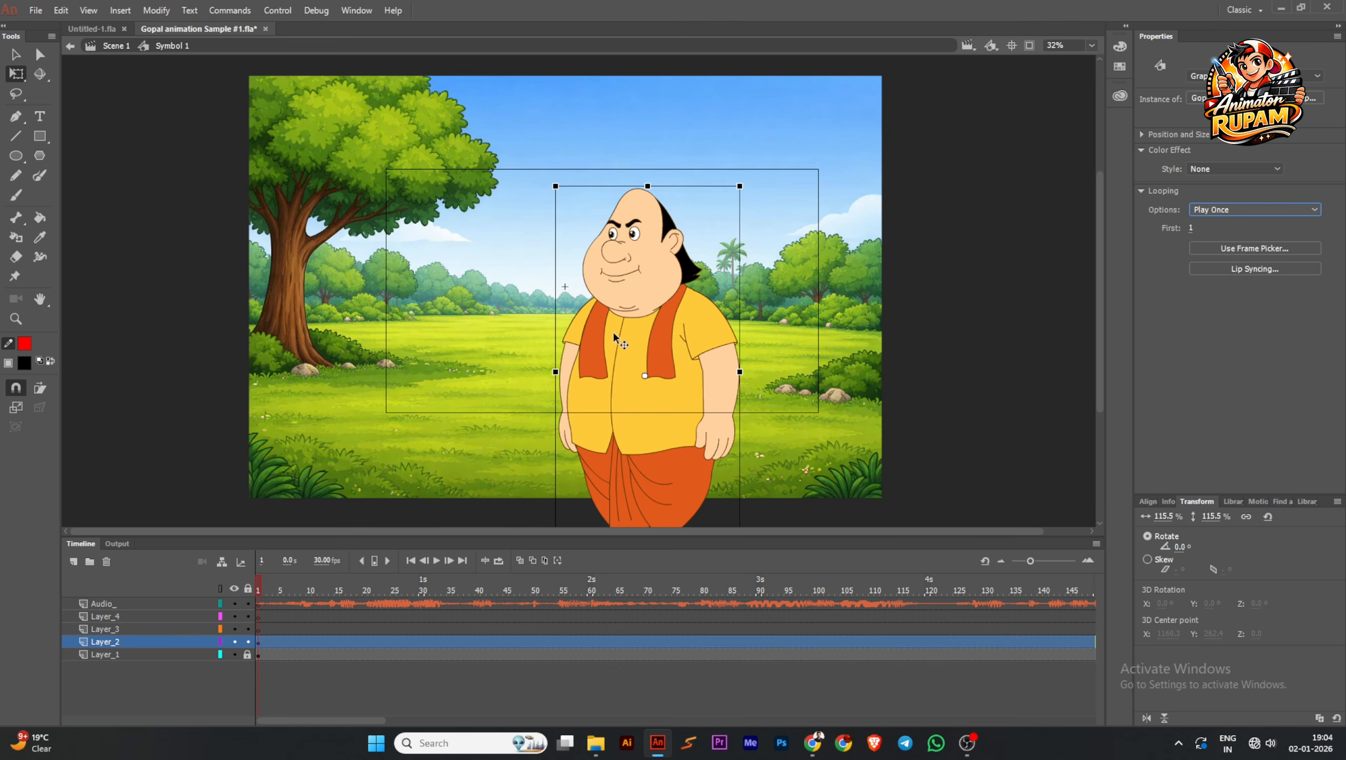
Keep the Gopal instance's looping on Play Once, open its symbol for editing, and enlarge the timeline to show all body-part layers
click(1218, 210)
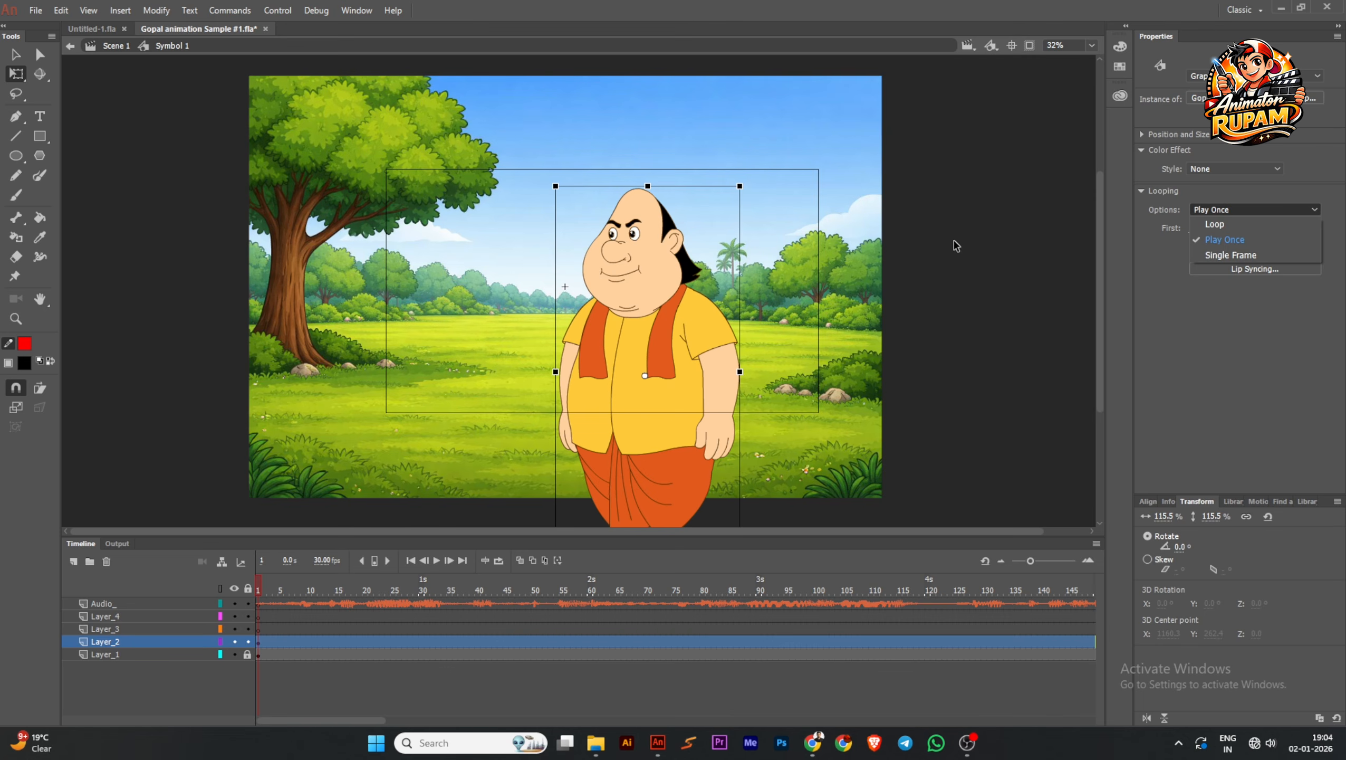
click(1232, 241)
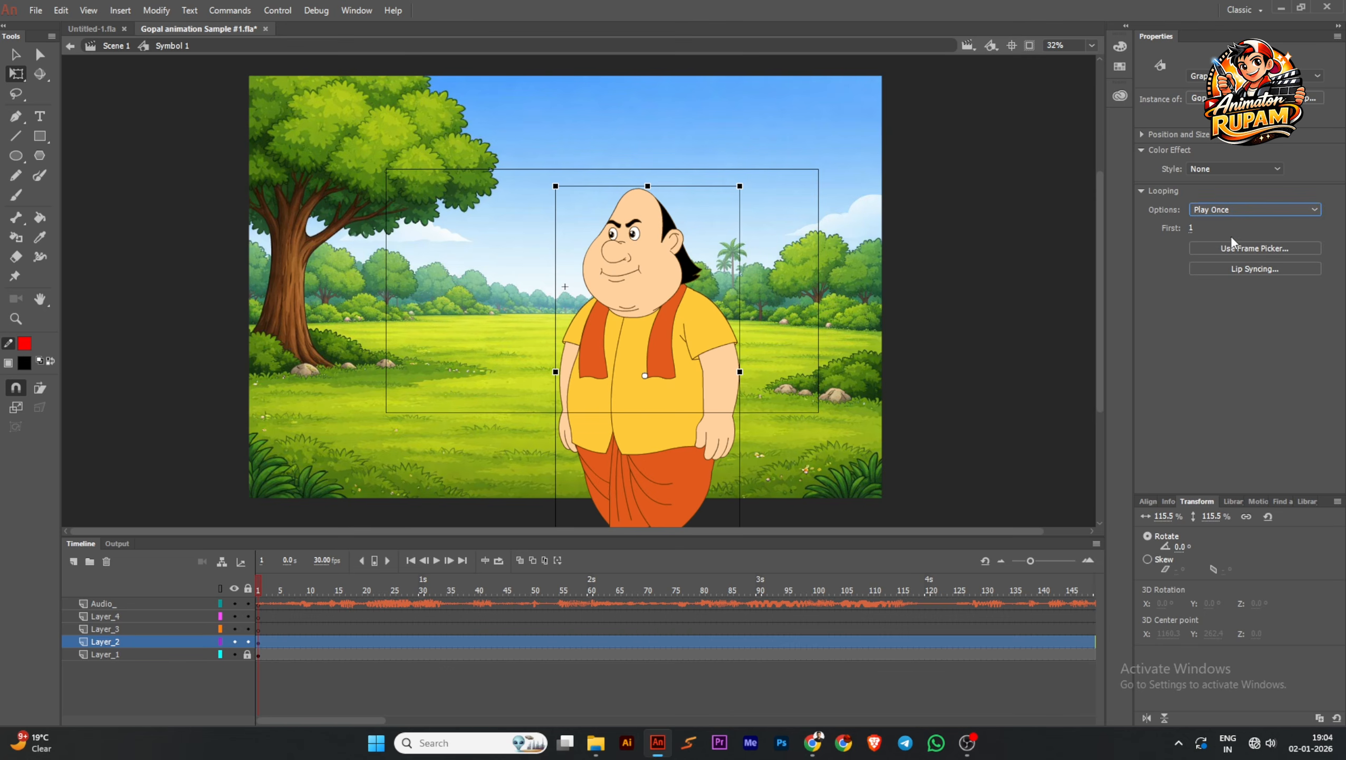
double_click(691, 349)
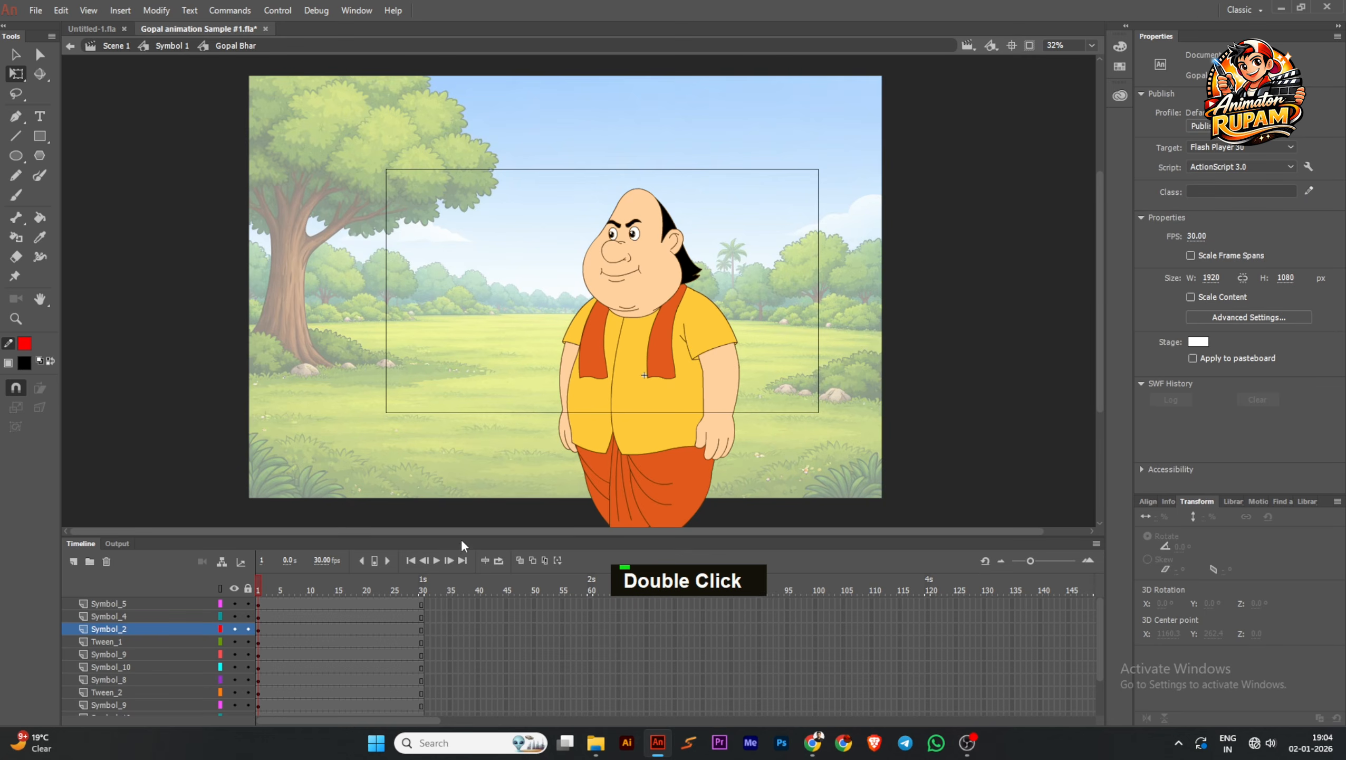
drag(466, 490, 463, 418)
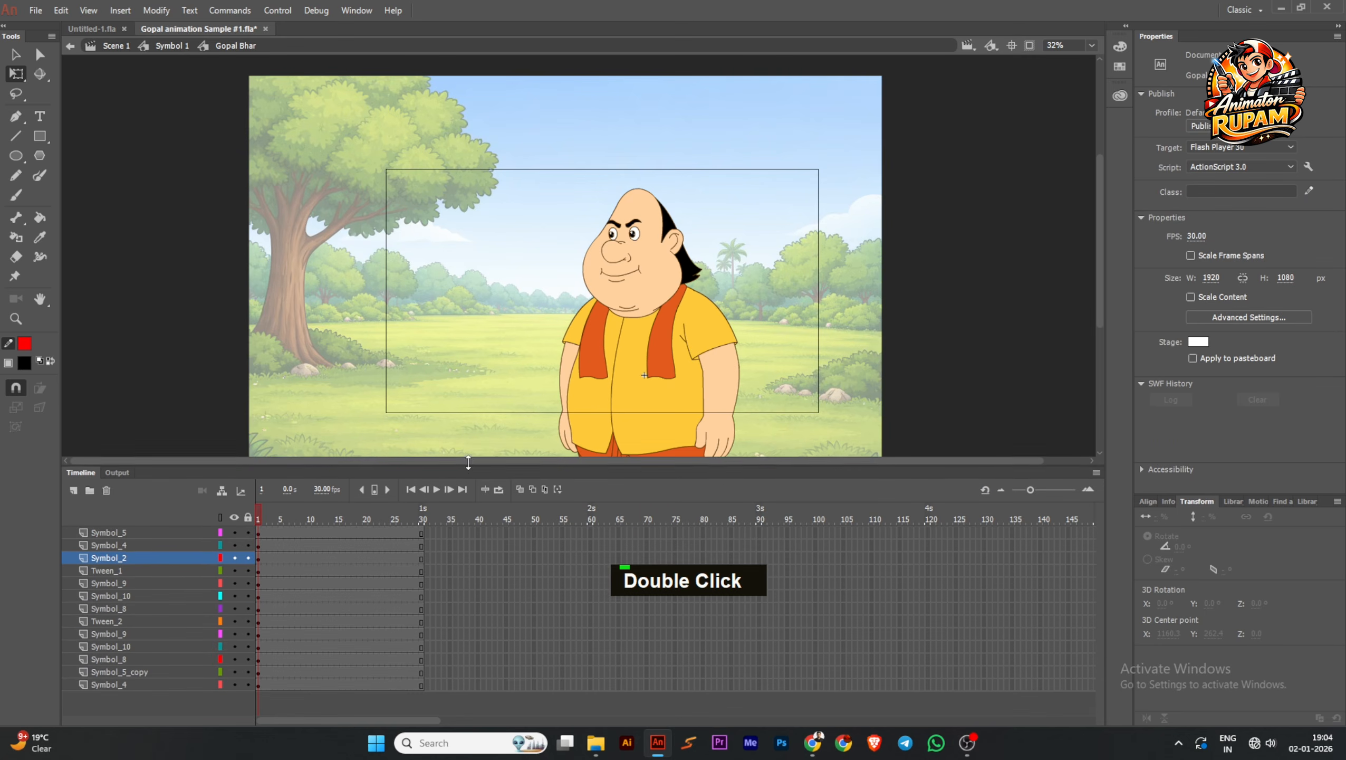
Add a new layer above the top Symbol_5 layer and paste the copied audio frames at frame 1
click(121, 530)
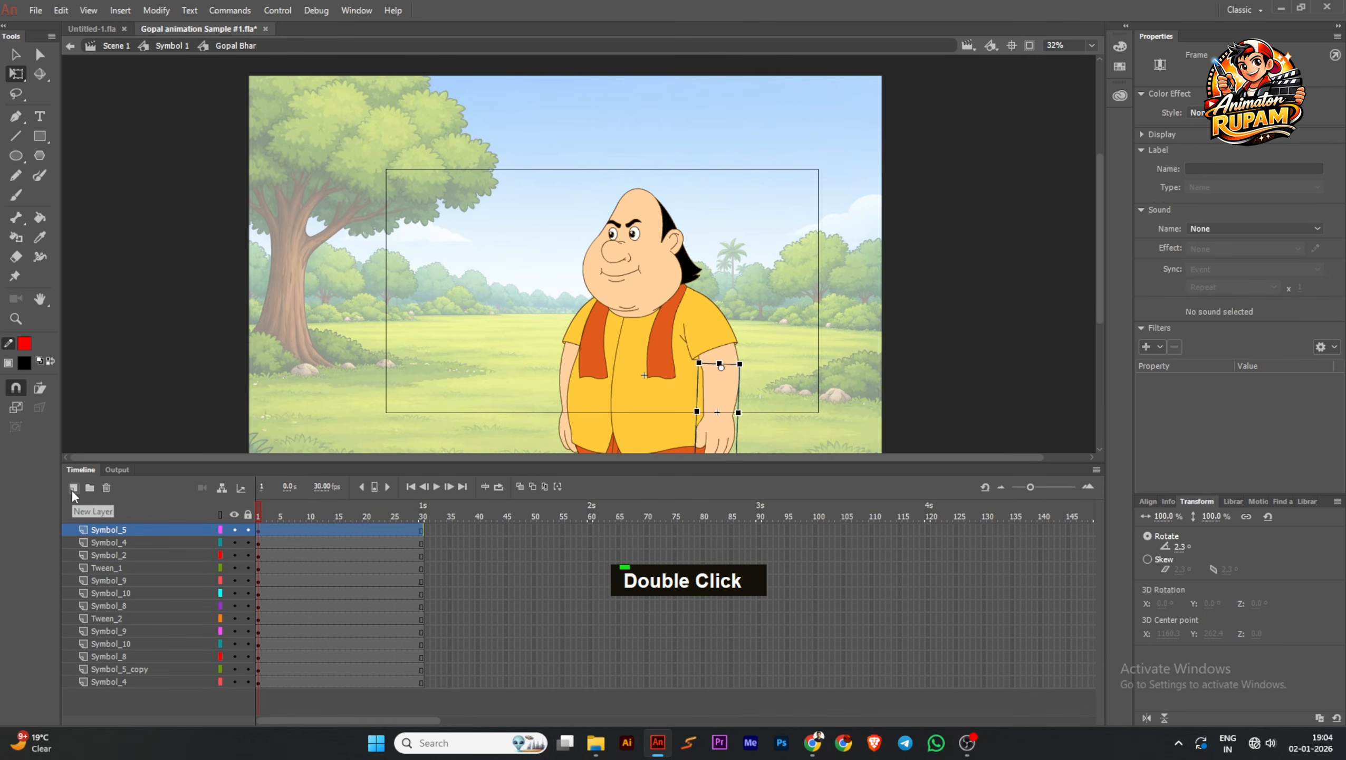
click(73, 488)
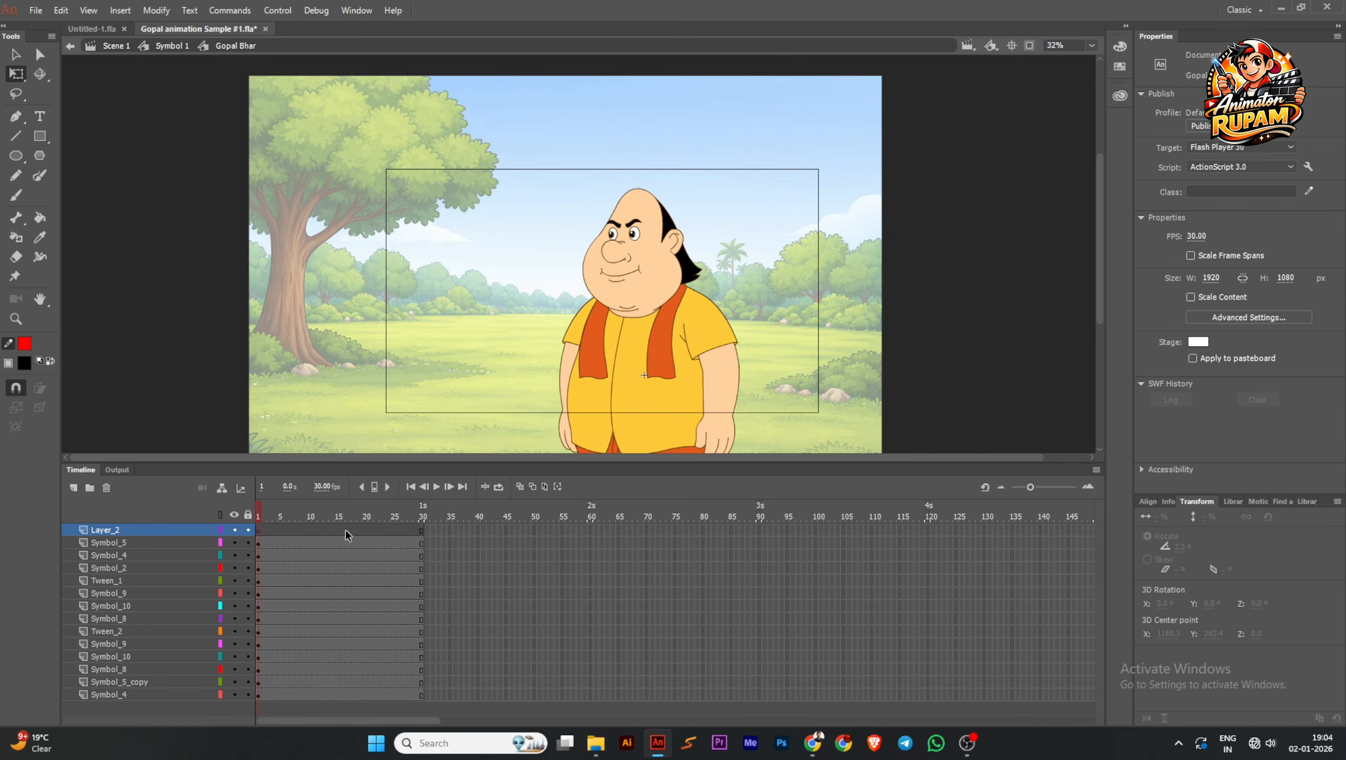
click(258, 530)
right_click(258, 529)
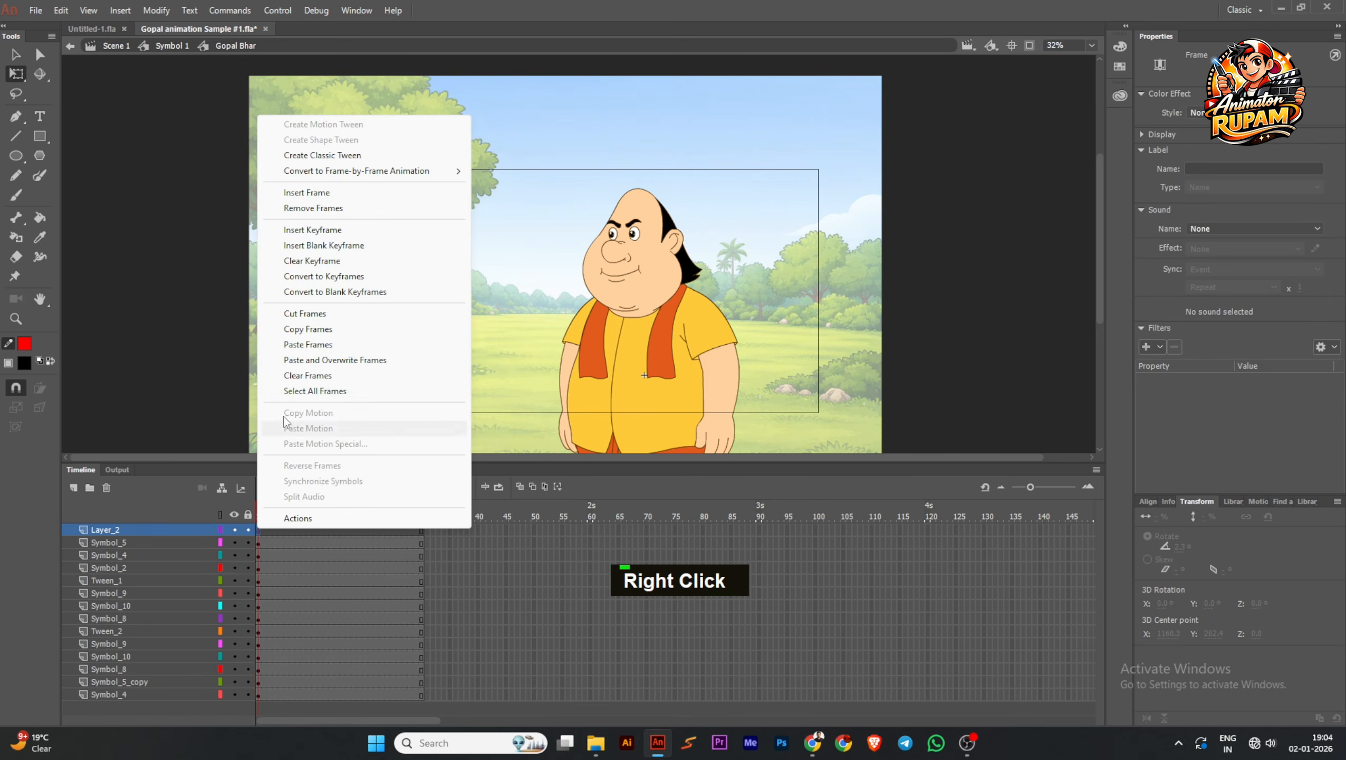
click(308, 344)
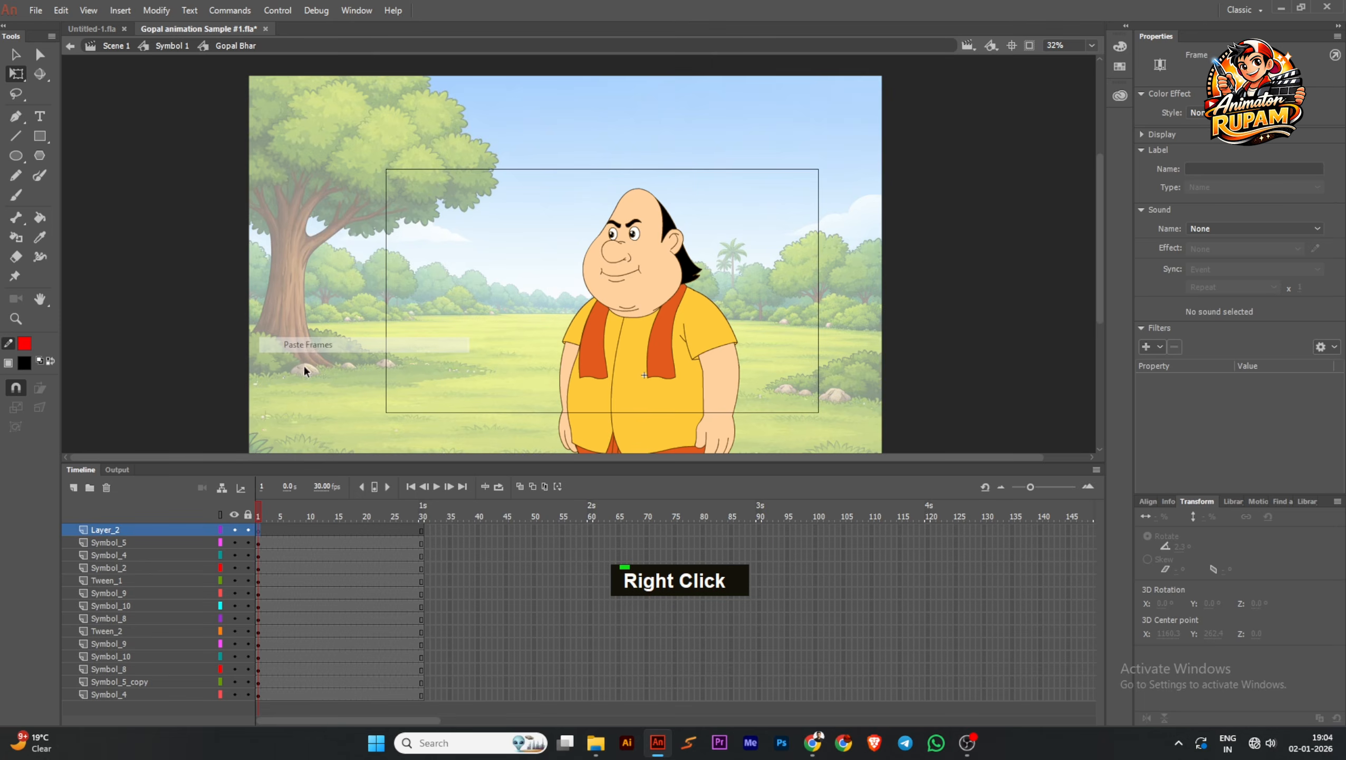
Extend all body-part layers with frames up to the end of the audio, and return to frame 1
click(461, 487)
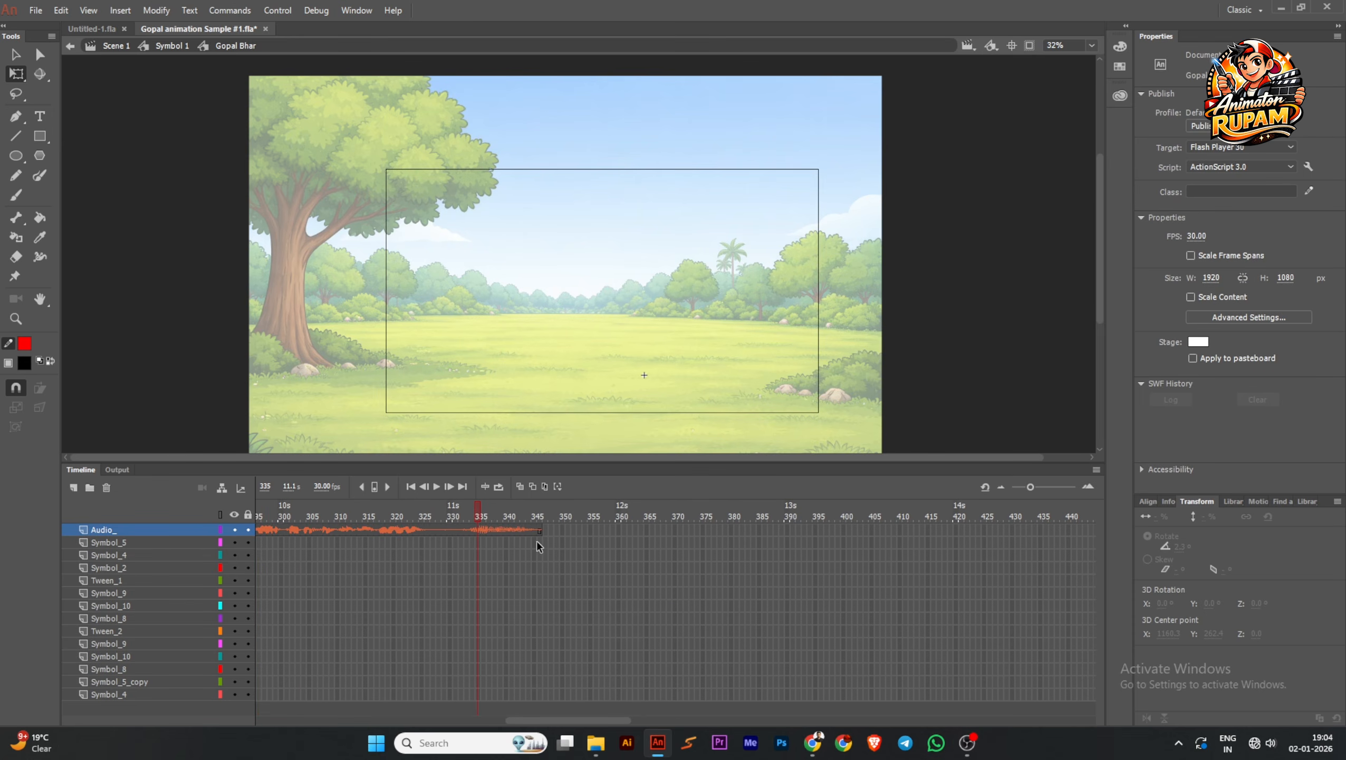
drag(537, 541, 482, 694)
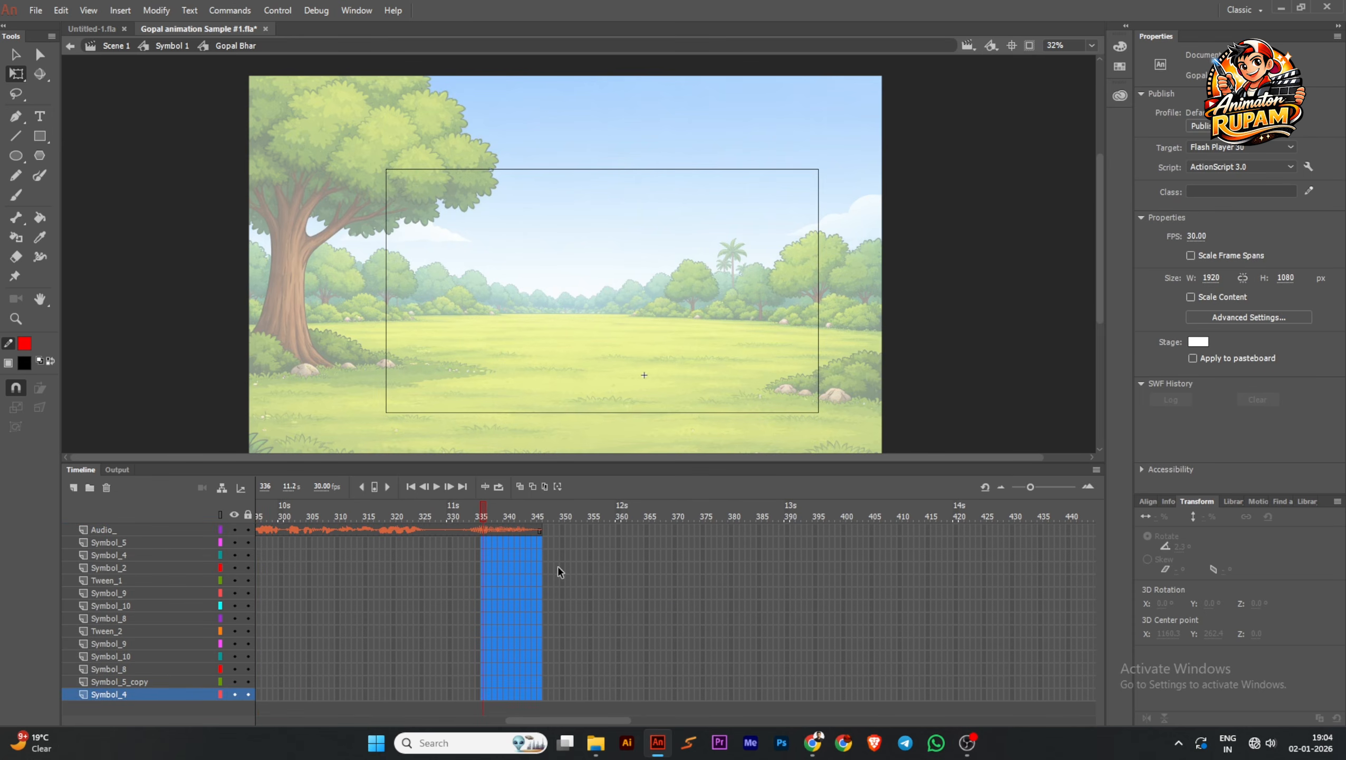
key(F5)
click(372, 545)
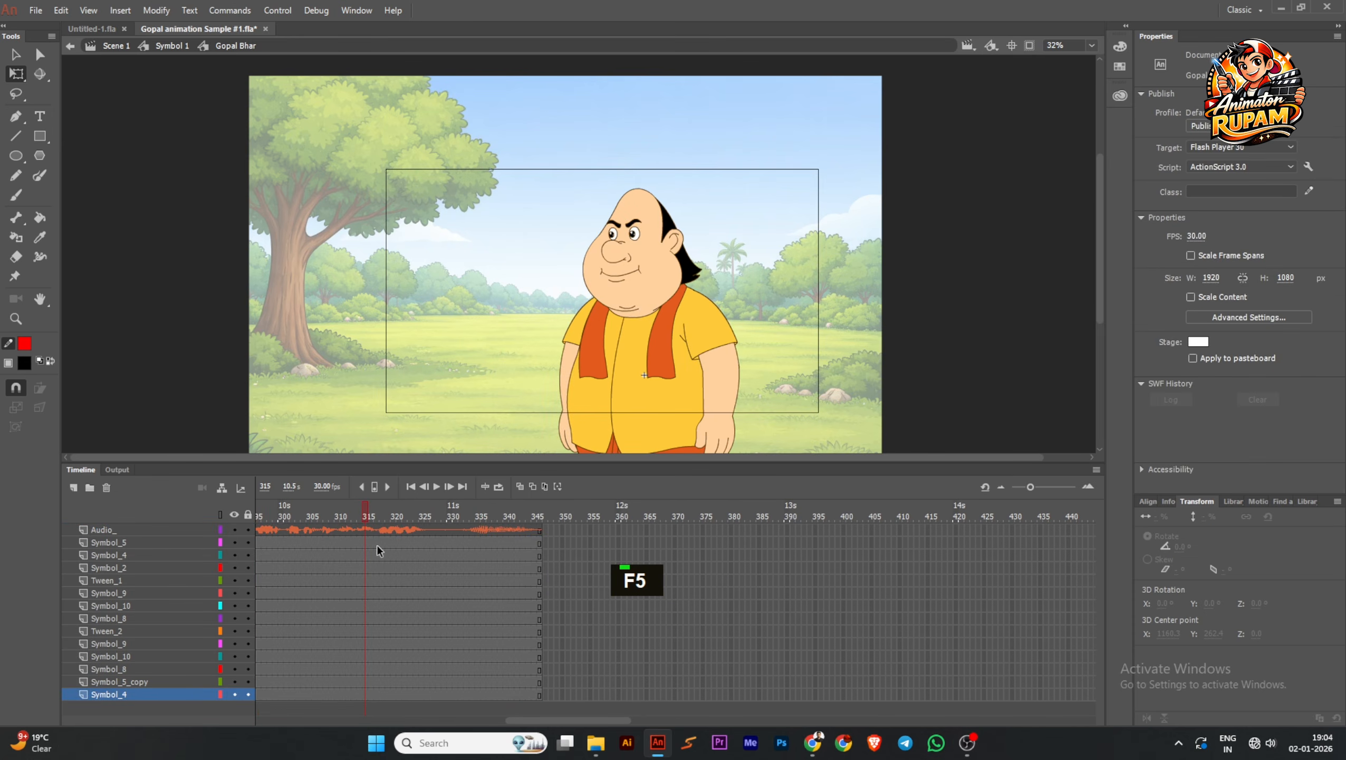
click(411, 487)
Scrub through the opening frames to frame 13 against the audio and save the document
ctrl+scroll(481, 360, down, 1)
drag(722, 459, 739, 417)
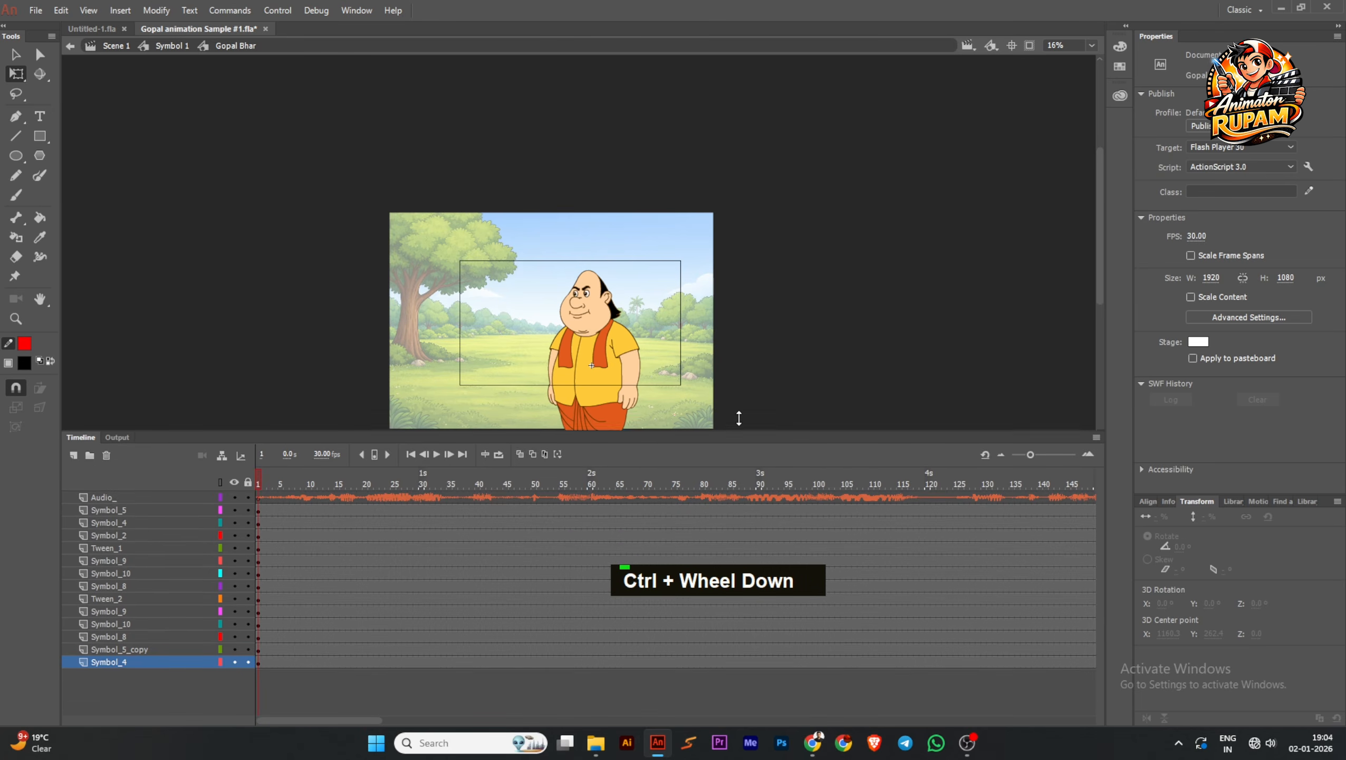
ctrl+scroll(567, 365, up, 1)
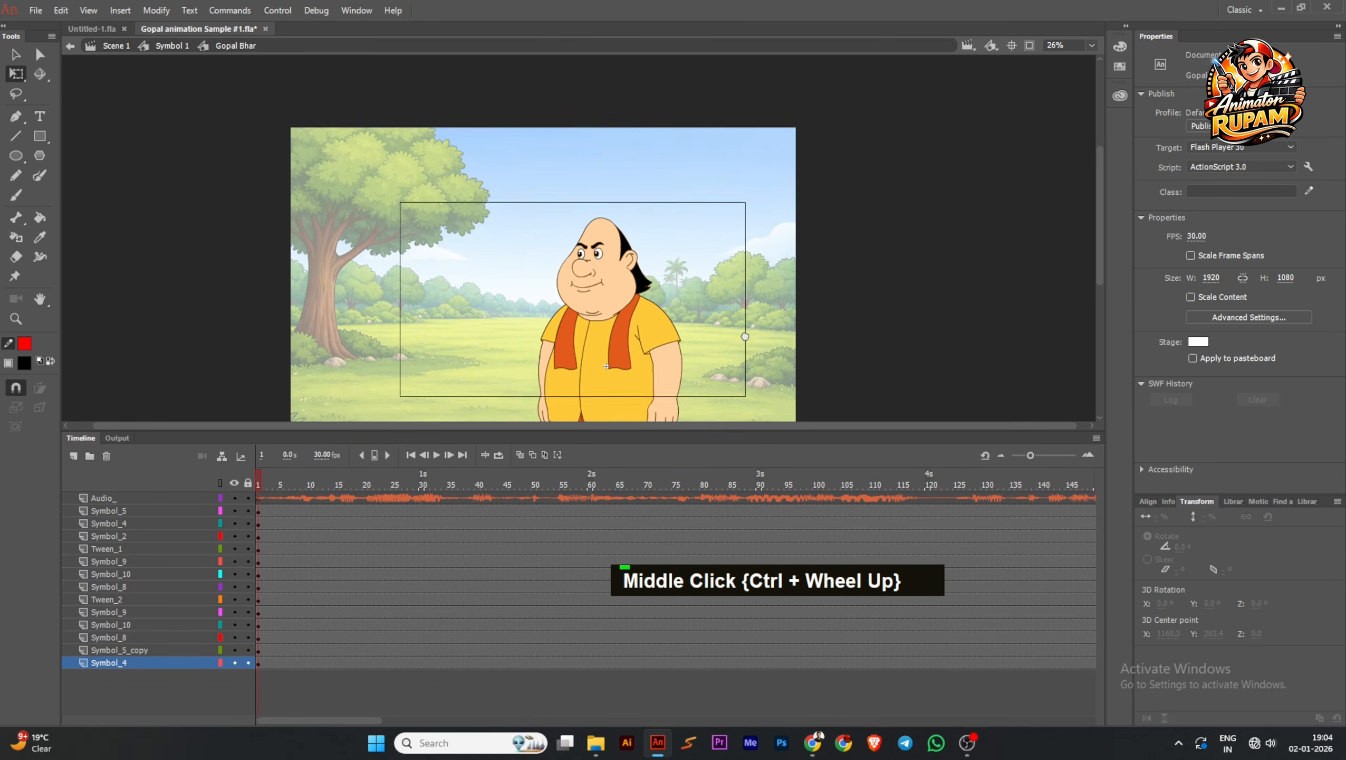
drag(744, 336, 733, 284)
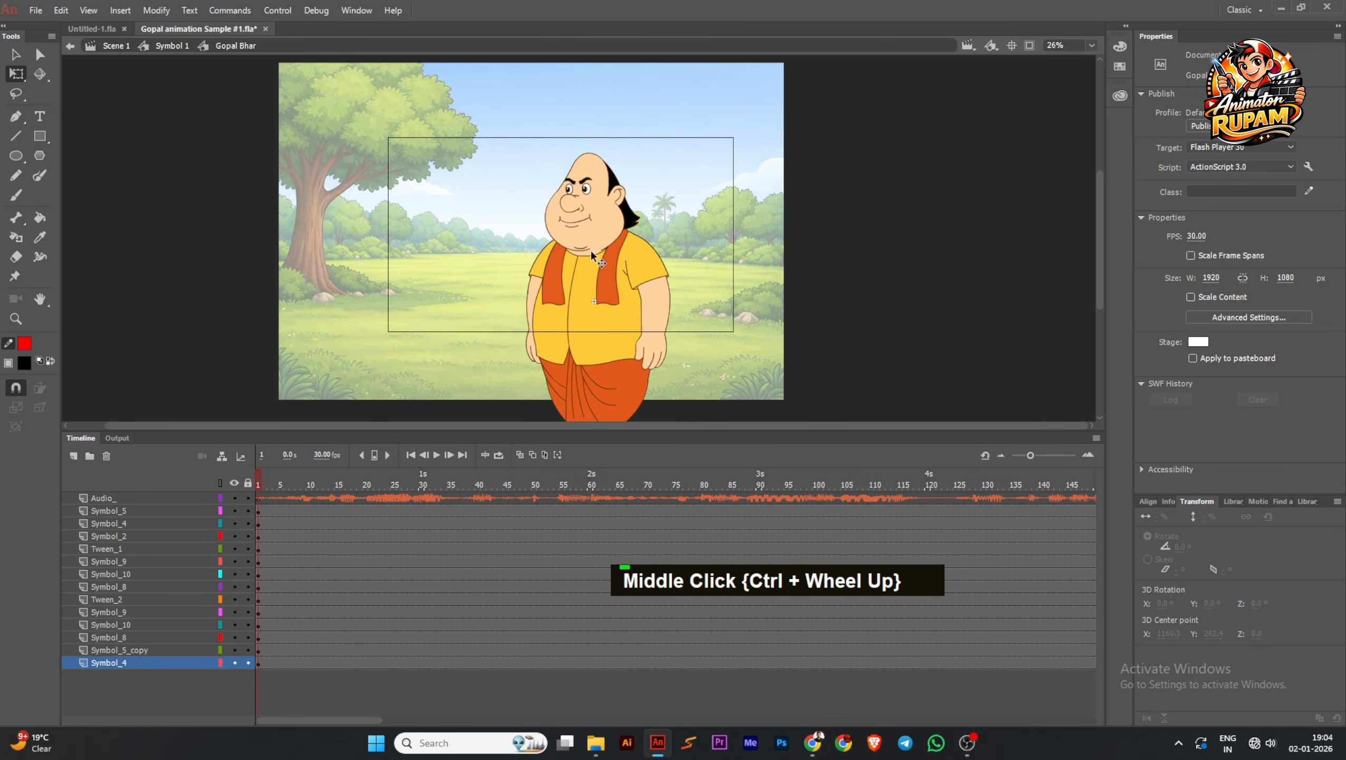
middle_click(685, 208)
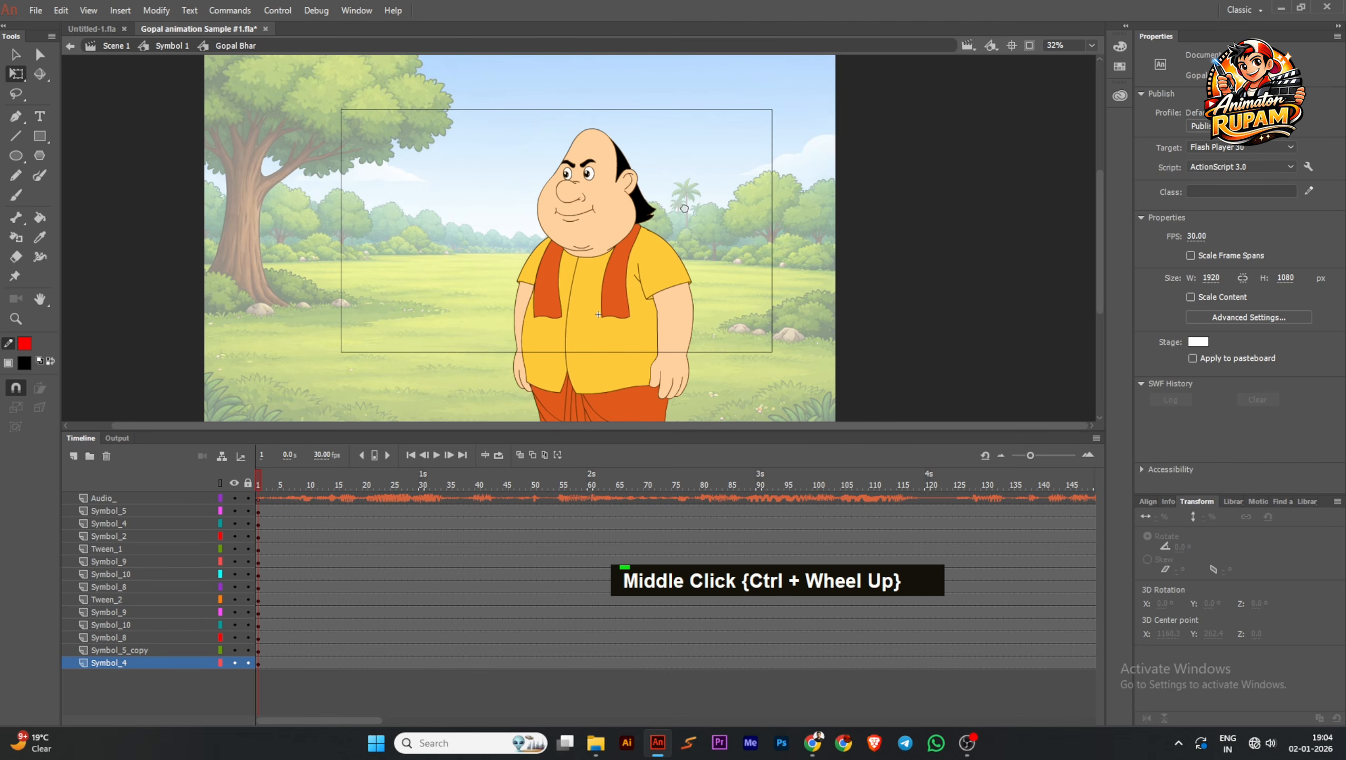
drag(269, 486, 324, 482)
key(ctrl+s)
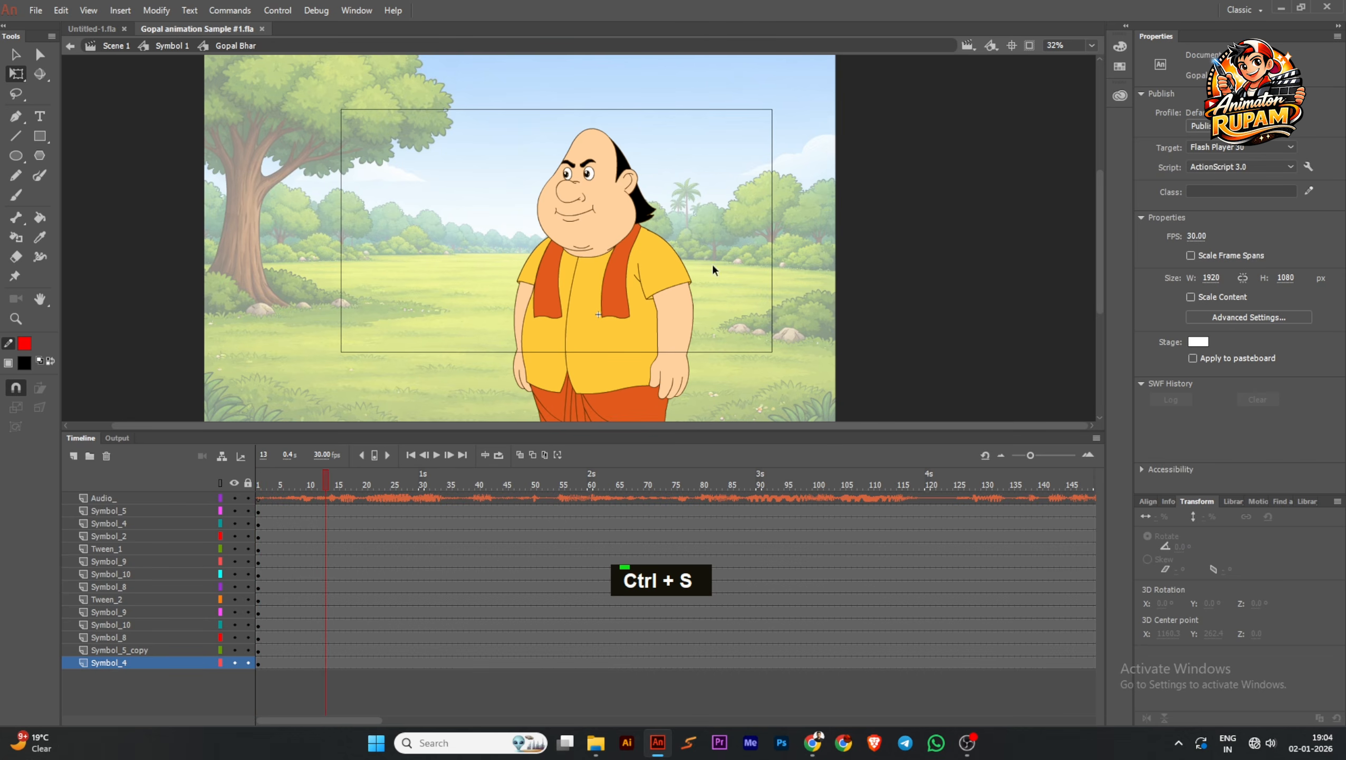
scroll(712, 262, up, 1)
key(ctrl+s)
middle_click(701, 234)
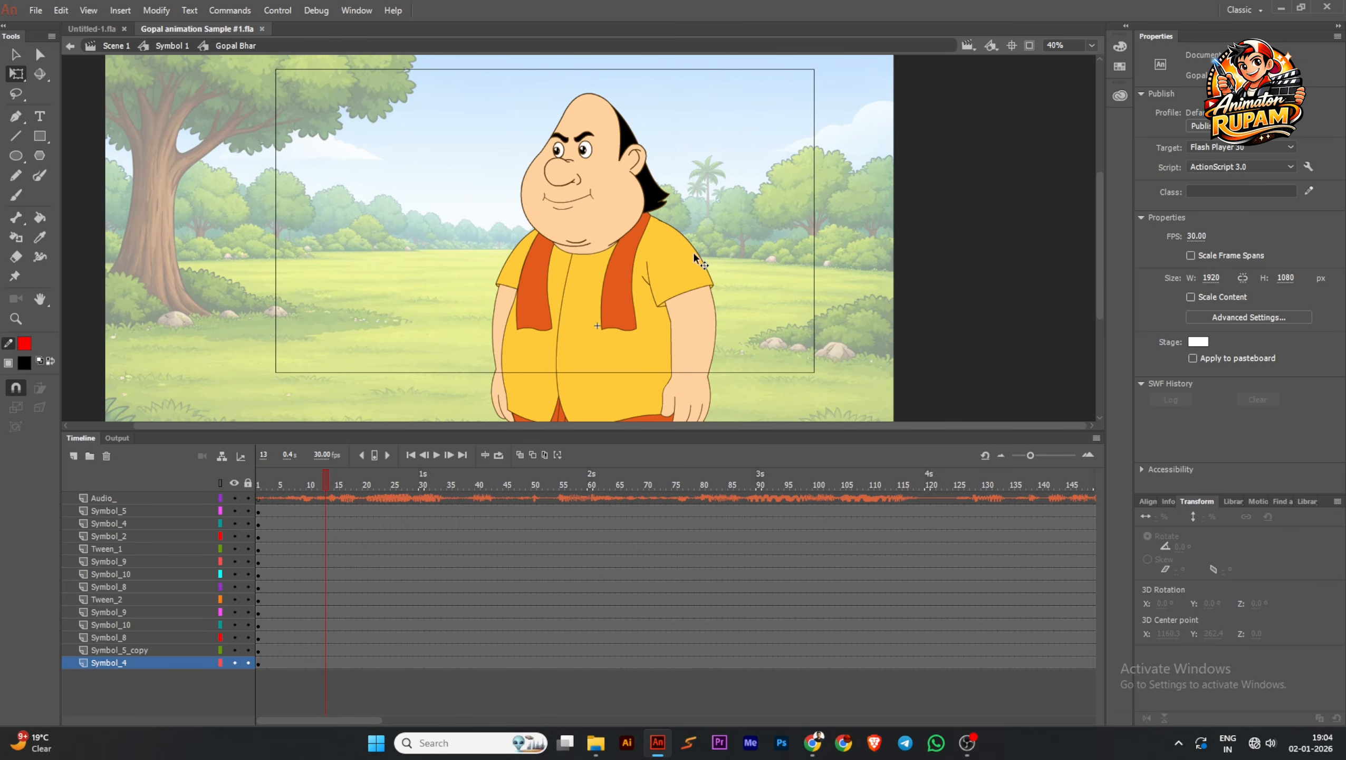
Play the opening audio for timing and insert keyframes on all body-part layers at frames 8 and 29
drag(329, 501, 300, 516)
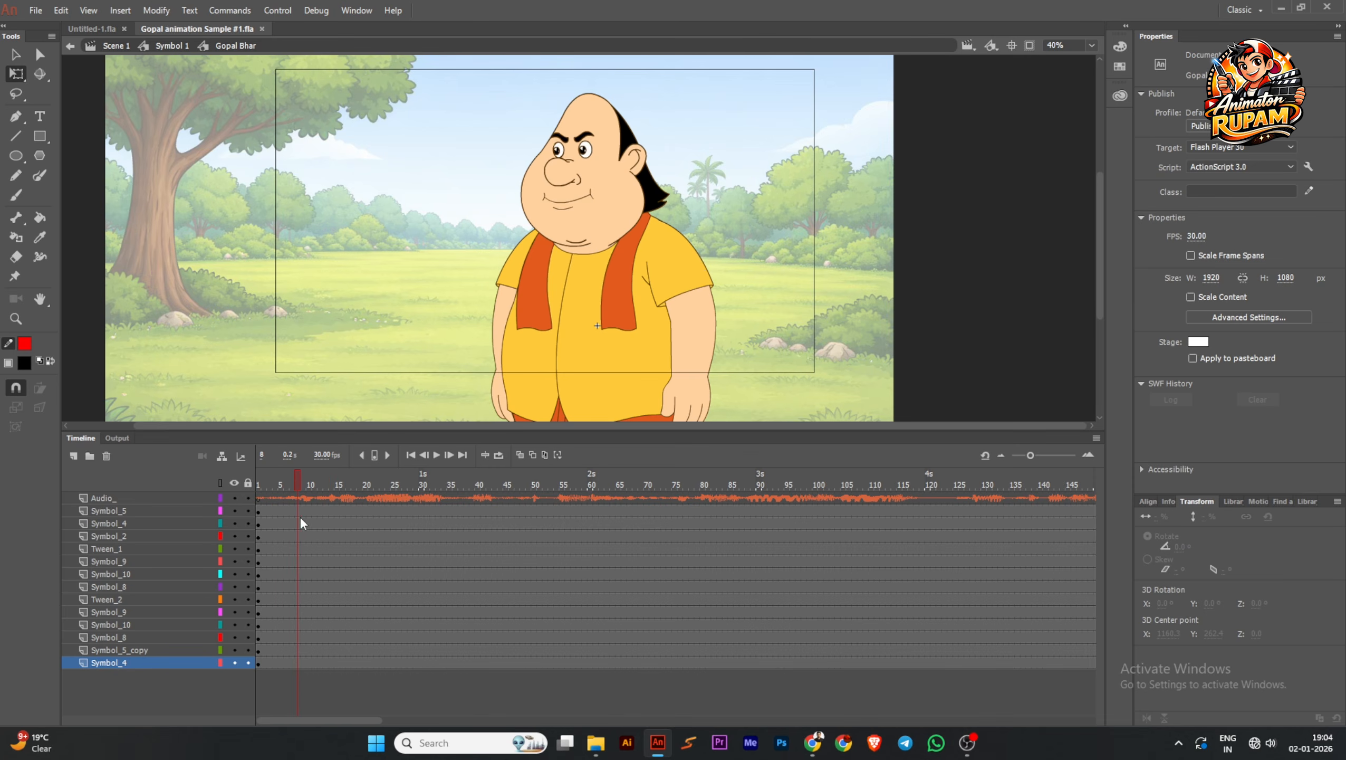
click(441, 454)
click(441, 454)
drag(304, 527, 301, 673)
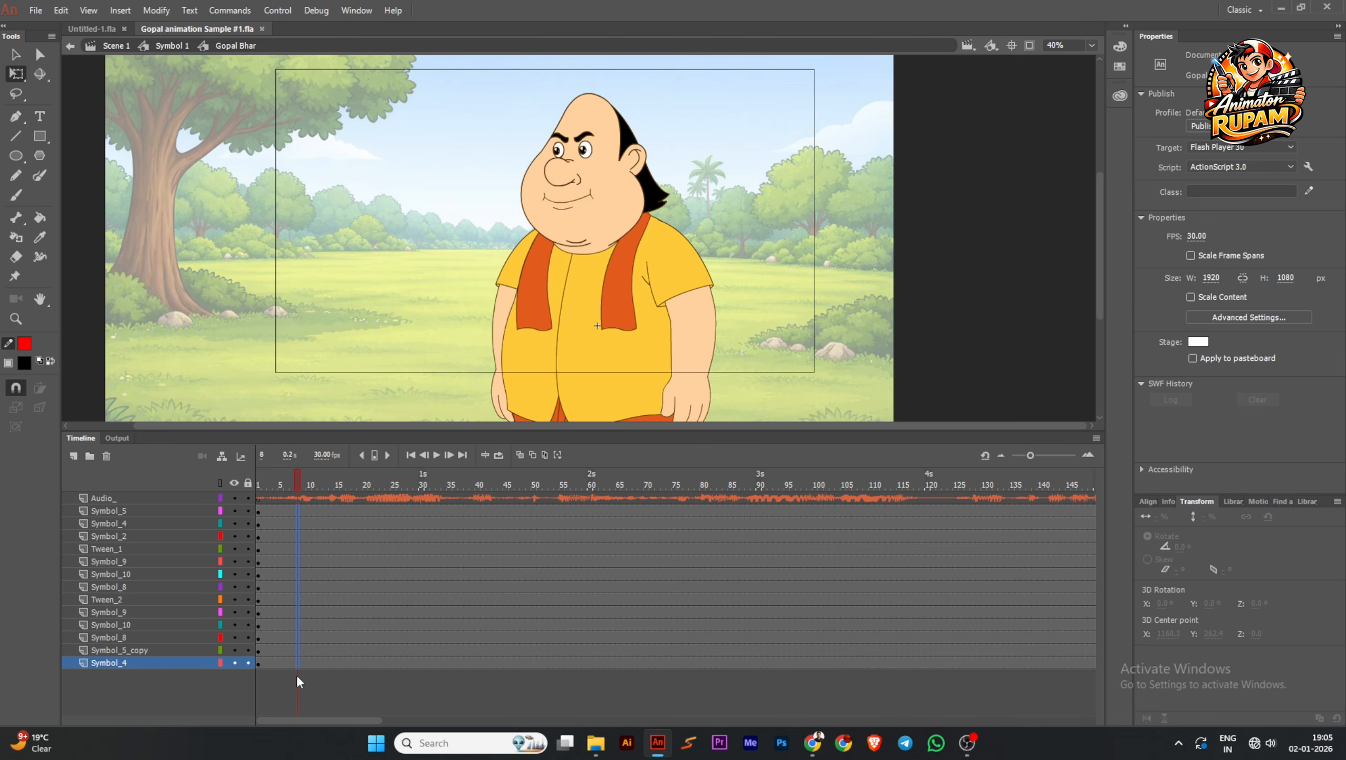
key(F6)
drag(341, 489, 416, 675)
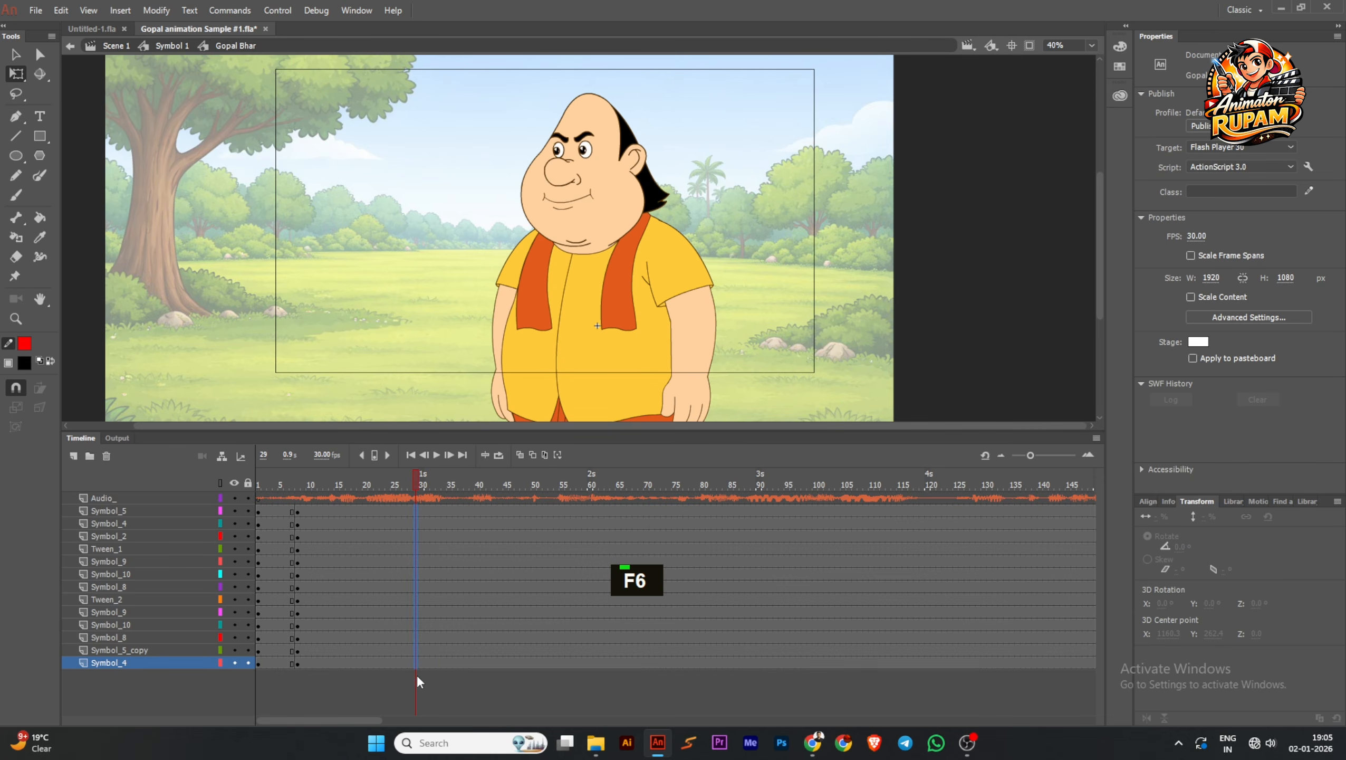
key(F6)
ctrl+scroll(585, 207, down, 1)
drag(494, 92, 746, 324)
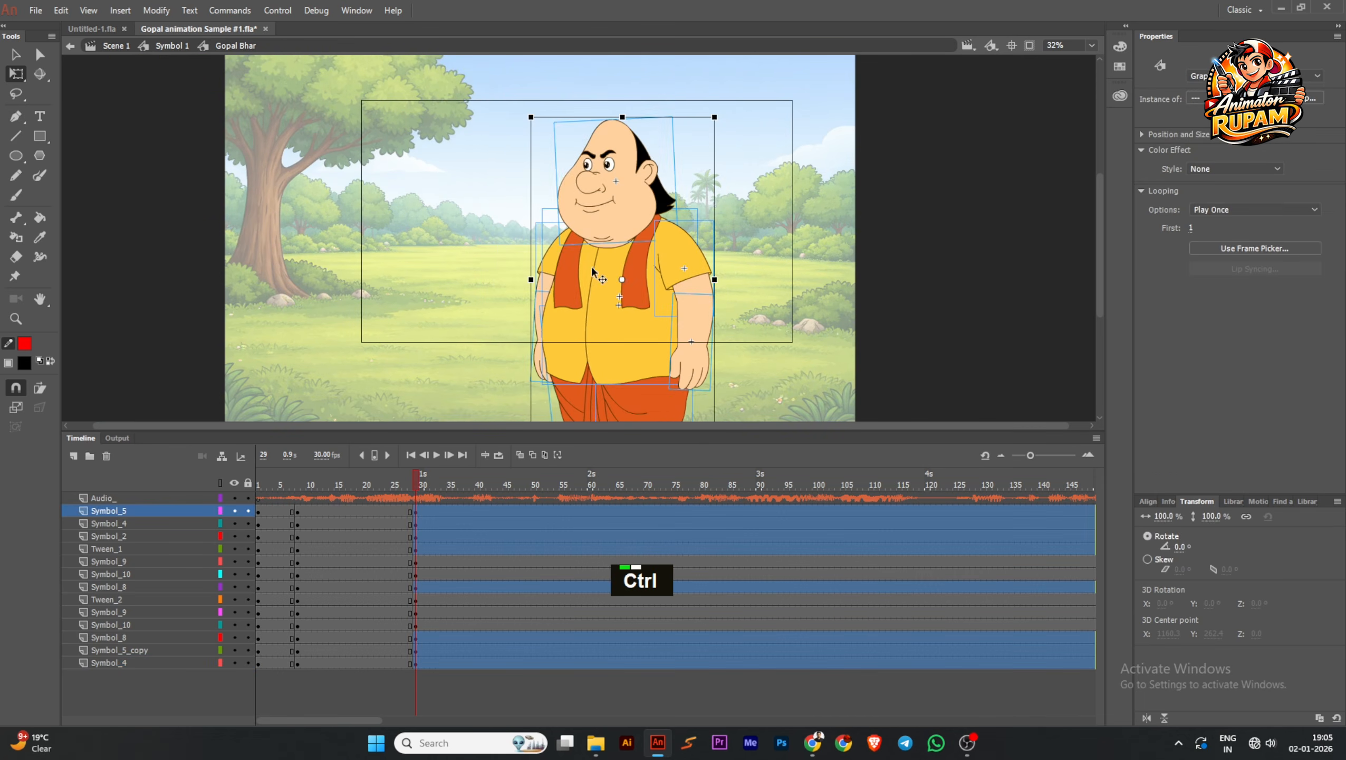
ctrl+scroll(667, 261, down, 2)
ctrl+scroll(678, 382, up, 2)
click(653, 391)
Identify the front leg's pieces on the character and lock their upper Symbol_9 and Symbol_8 layers
ctrl+scroll(653, 391, up, 1)
drag(680, 380, 687, 368)
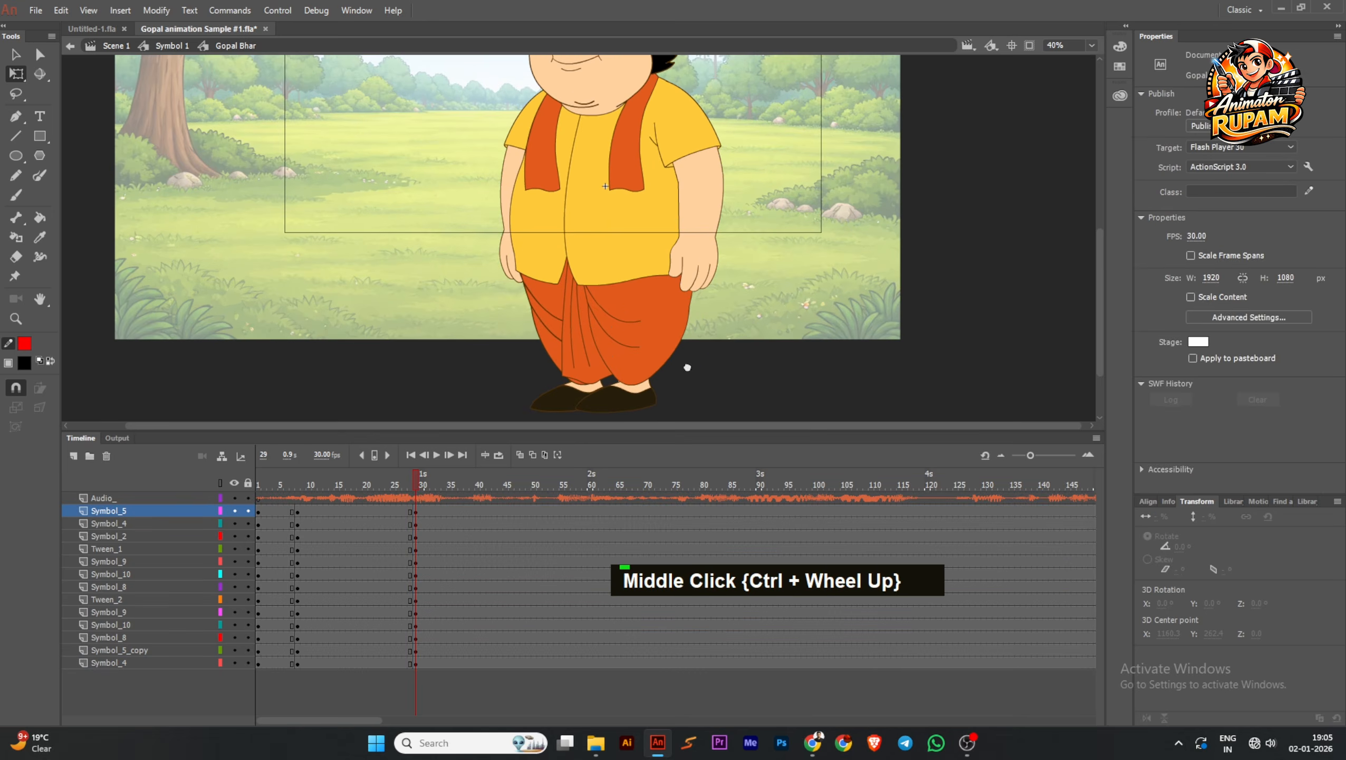
ctrl+scroll(688, 368, up, 1)
click(657, 340)
shift+click(658, 277)
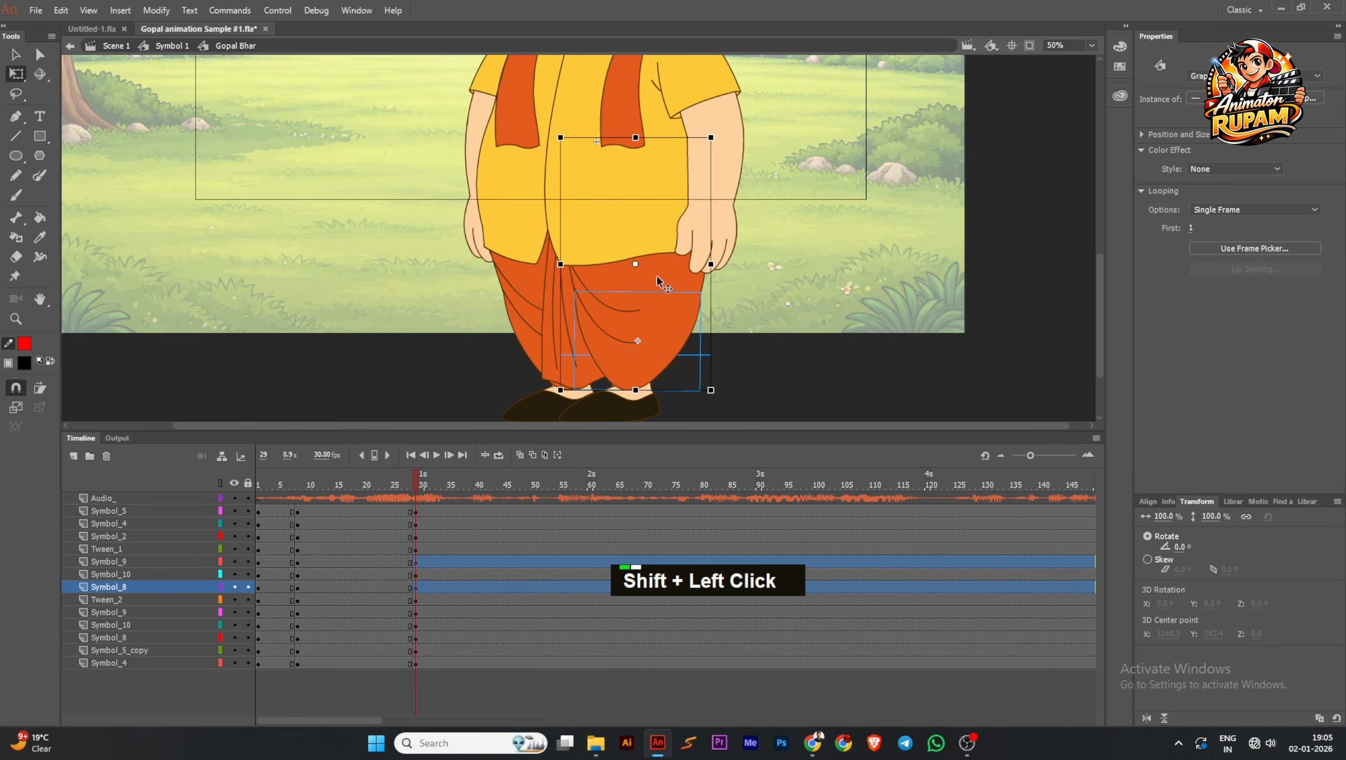
click(248, 562)
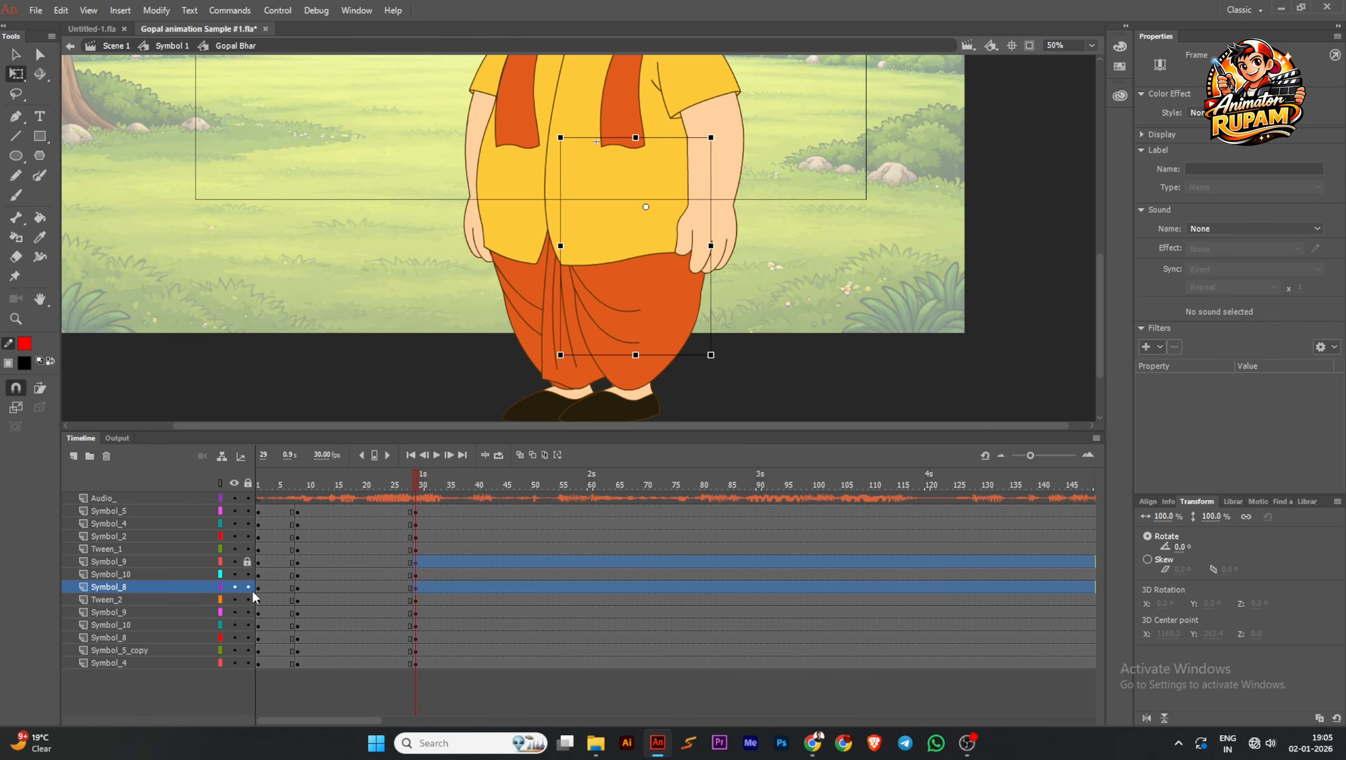
click(248, 587)
Lock the rear leg and dhoti fold layers: the lower Symbol_8, Tween_2 and the lower Symbol_9
click(539, 287)
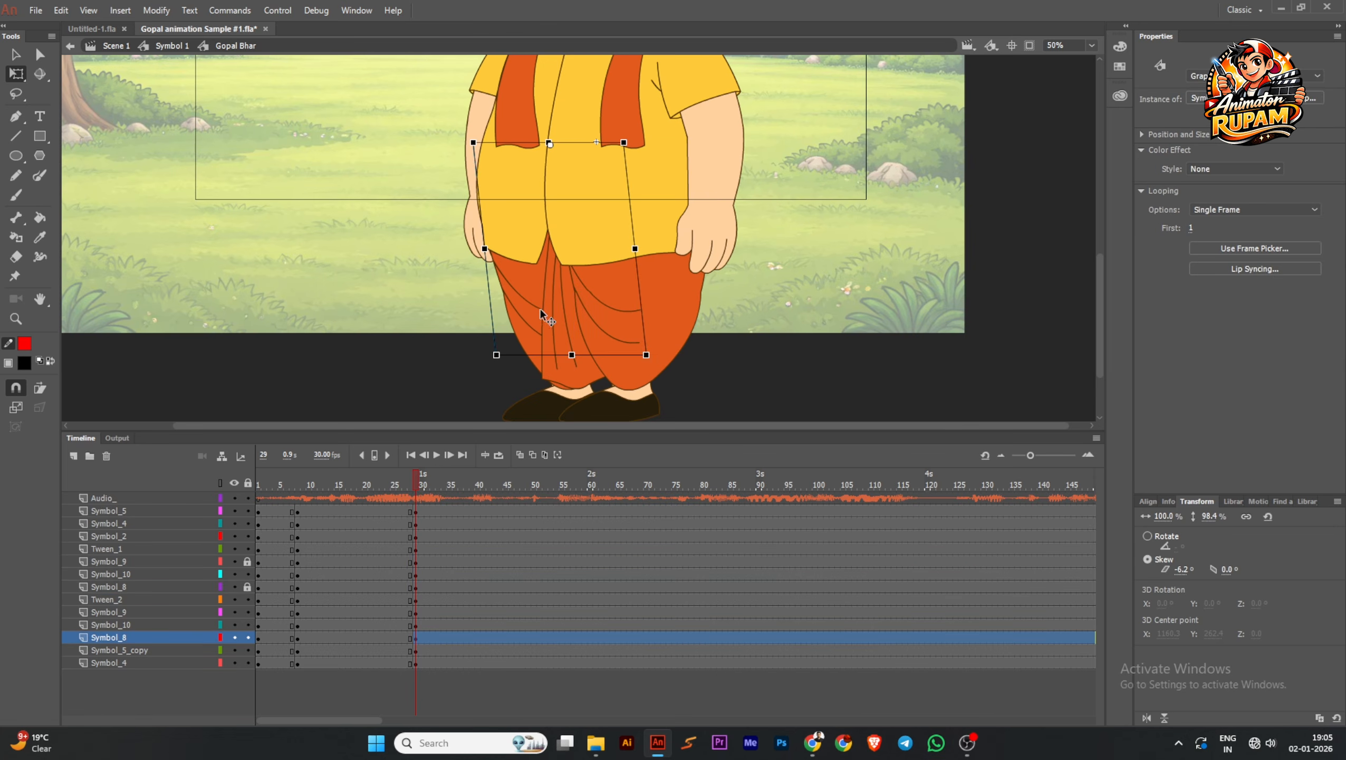
click(248, 638)
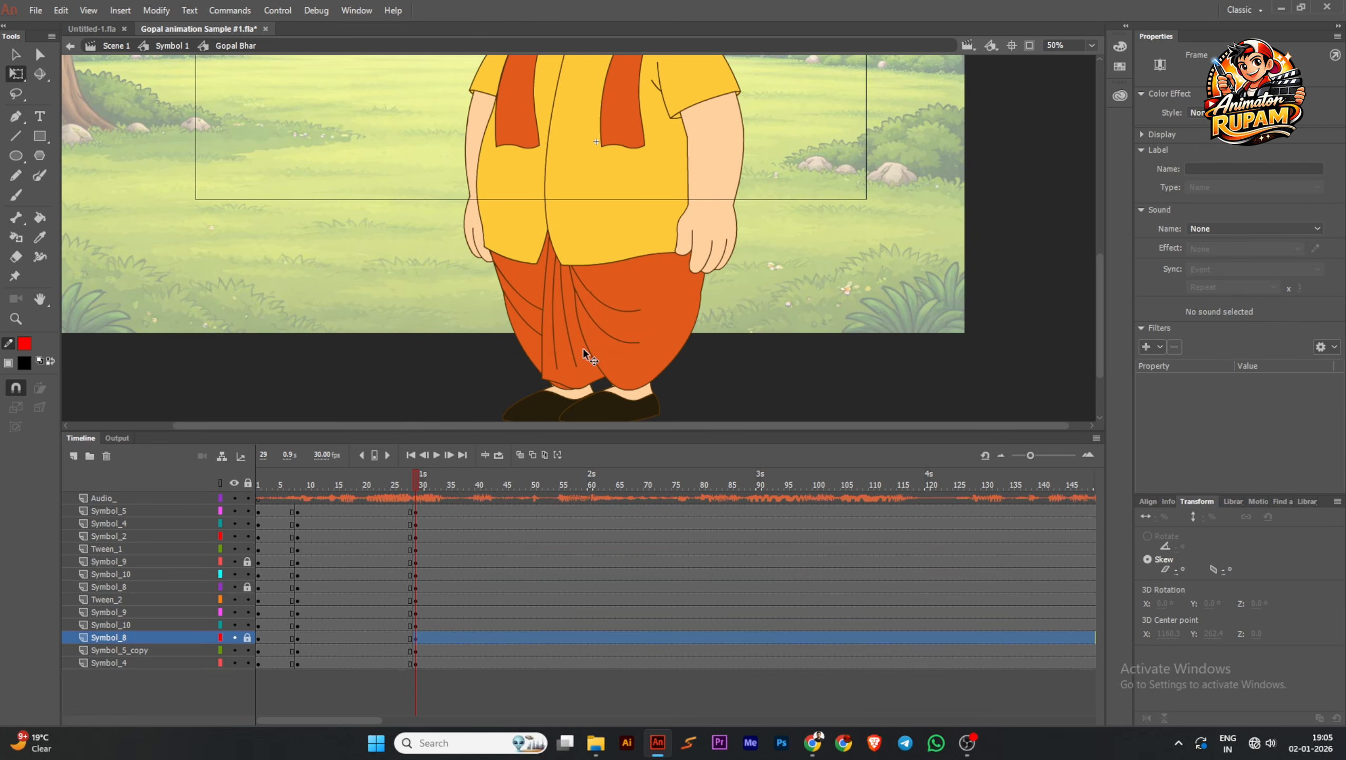
click(570, 323)
click(248, 600)
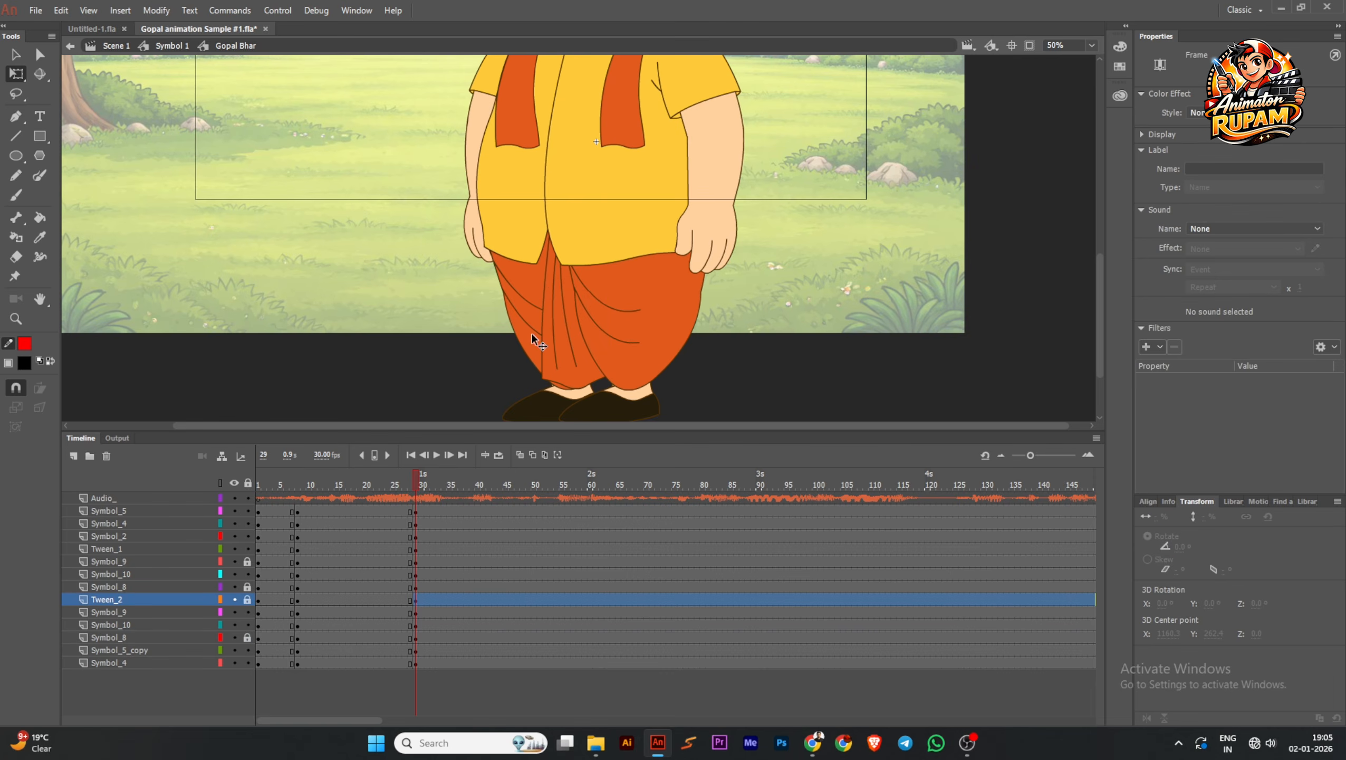
click(533, 334)
click(248, 613)
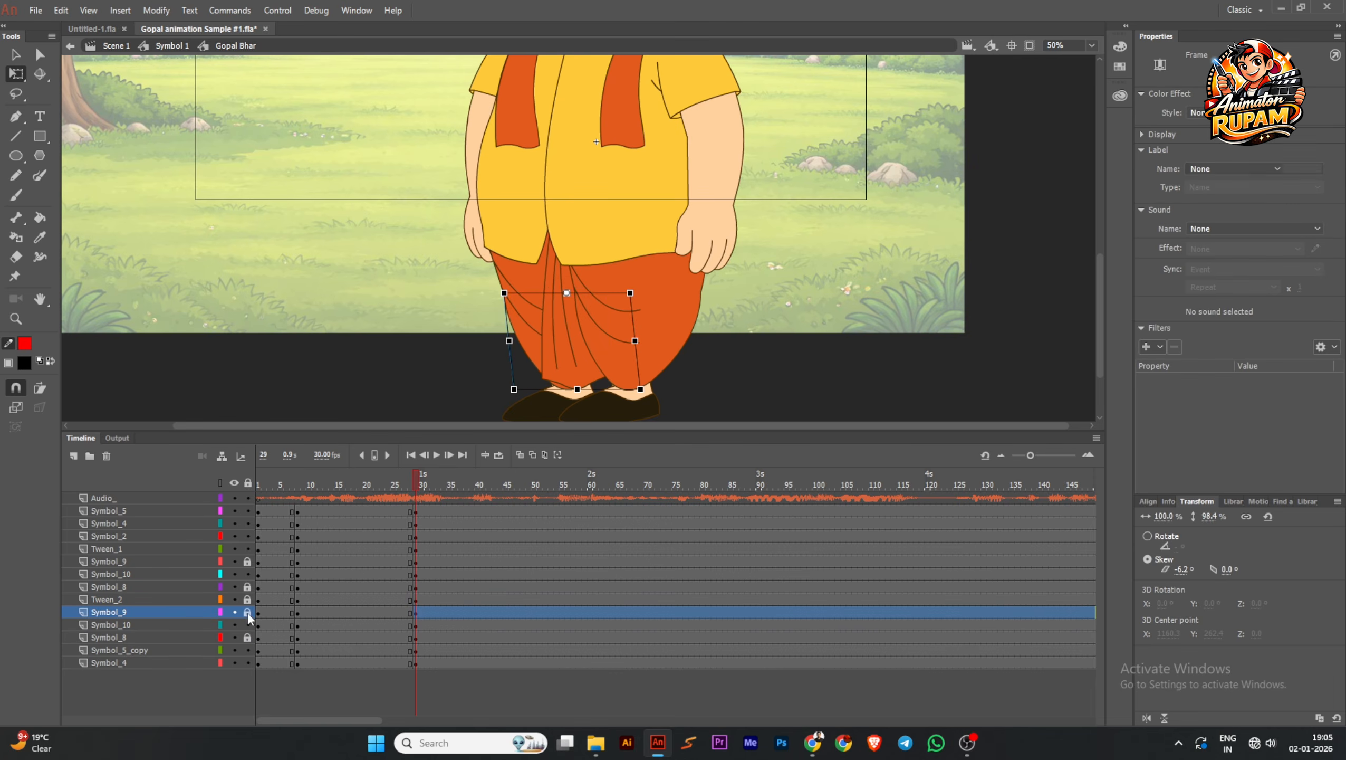
Select both feet and lock their two Symbol_10 layers
click(587, 414)
shift+click(553, 414)
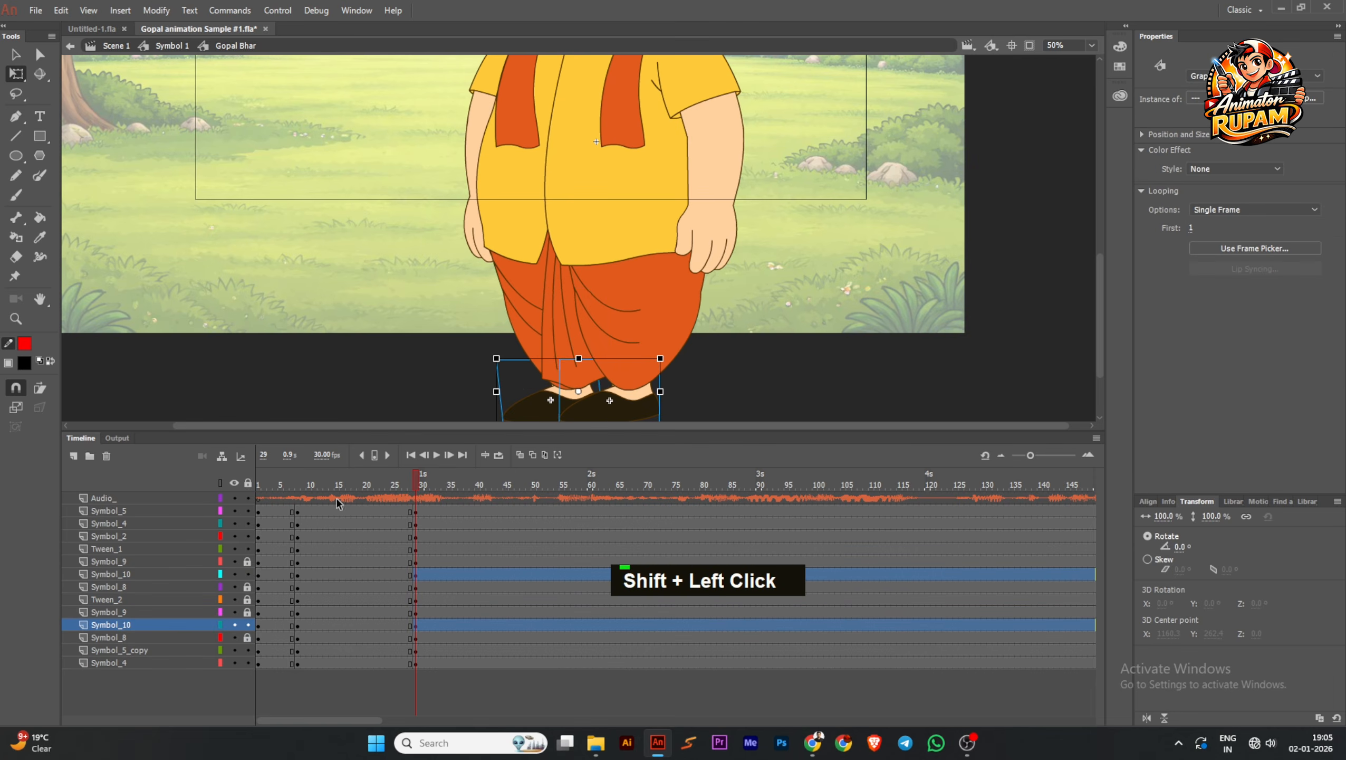
click(248, 624)
click(247, 574)
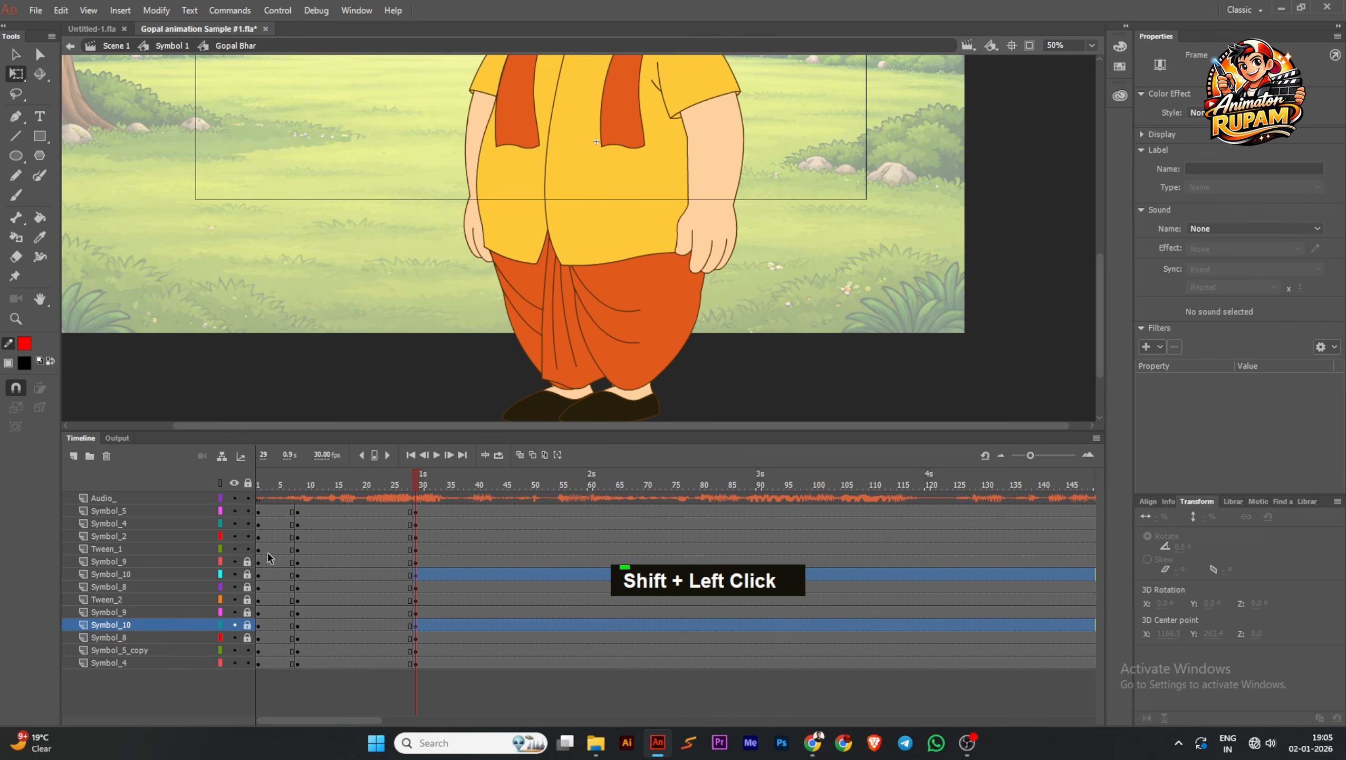
click(436, 375)
Select all unlocked upper-body parts at frame 29 and move their shared transformation point down to the waist
scroll(674, 177, down, 3)
drag(674, 177, 654, 246)
drag(751, 399, 507, 141)
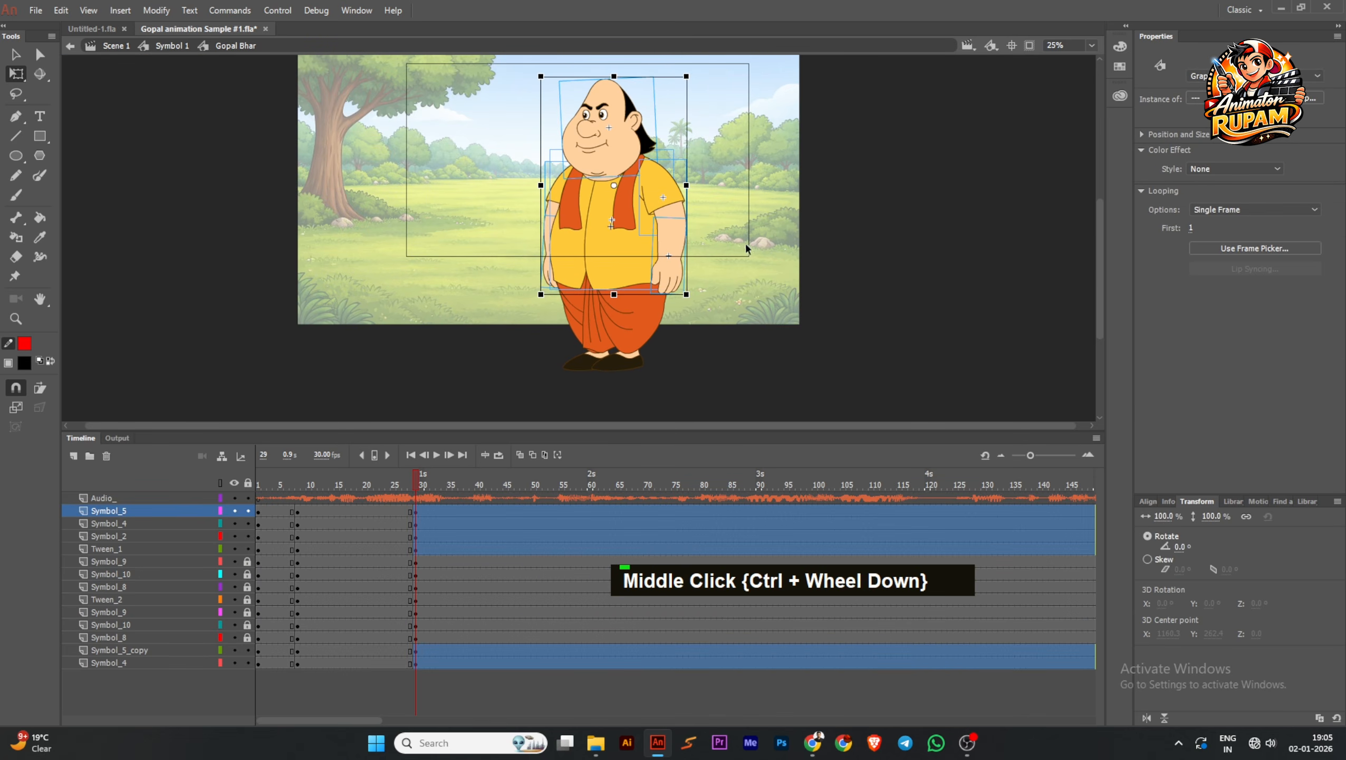
drag(763, 206, 749, 258)
scroll(605, 247, up, 1)
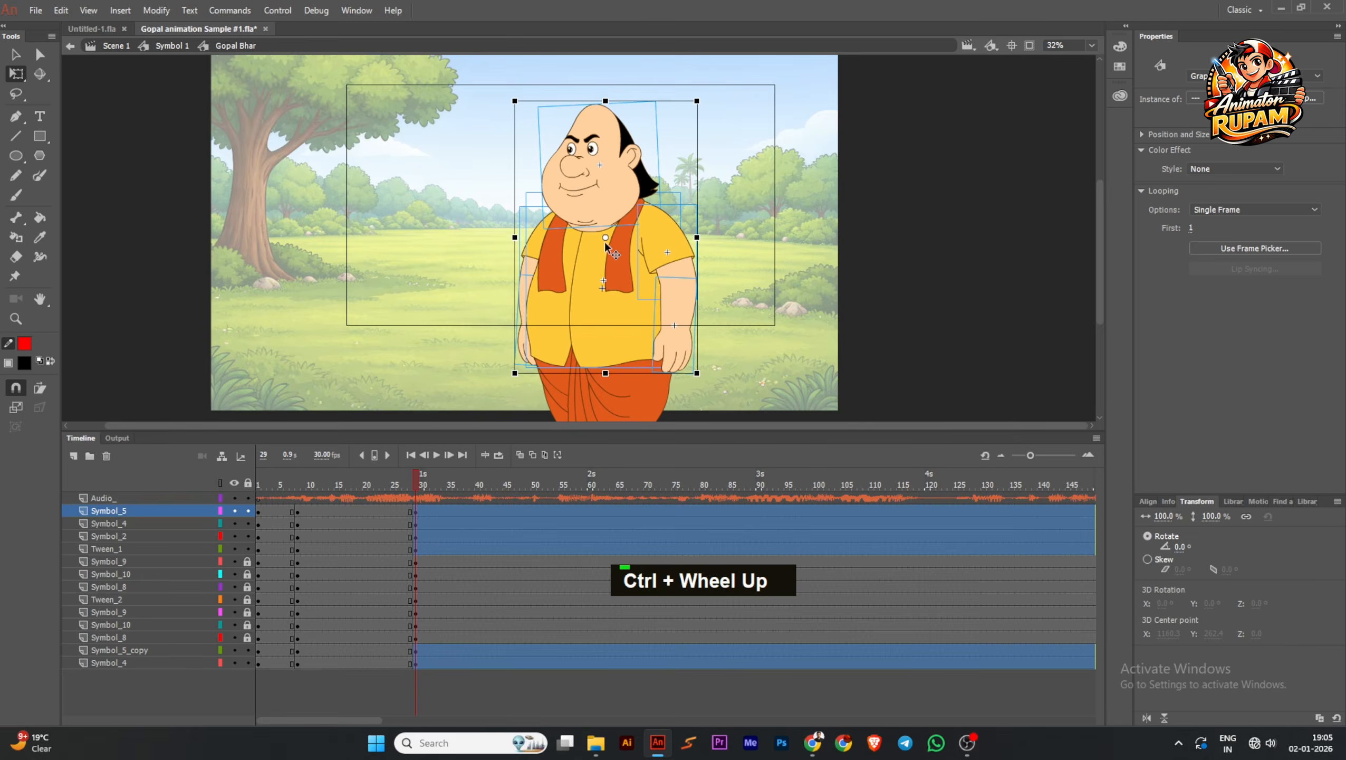
drag(605, 243, 576, 339)
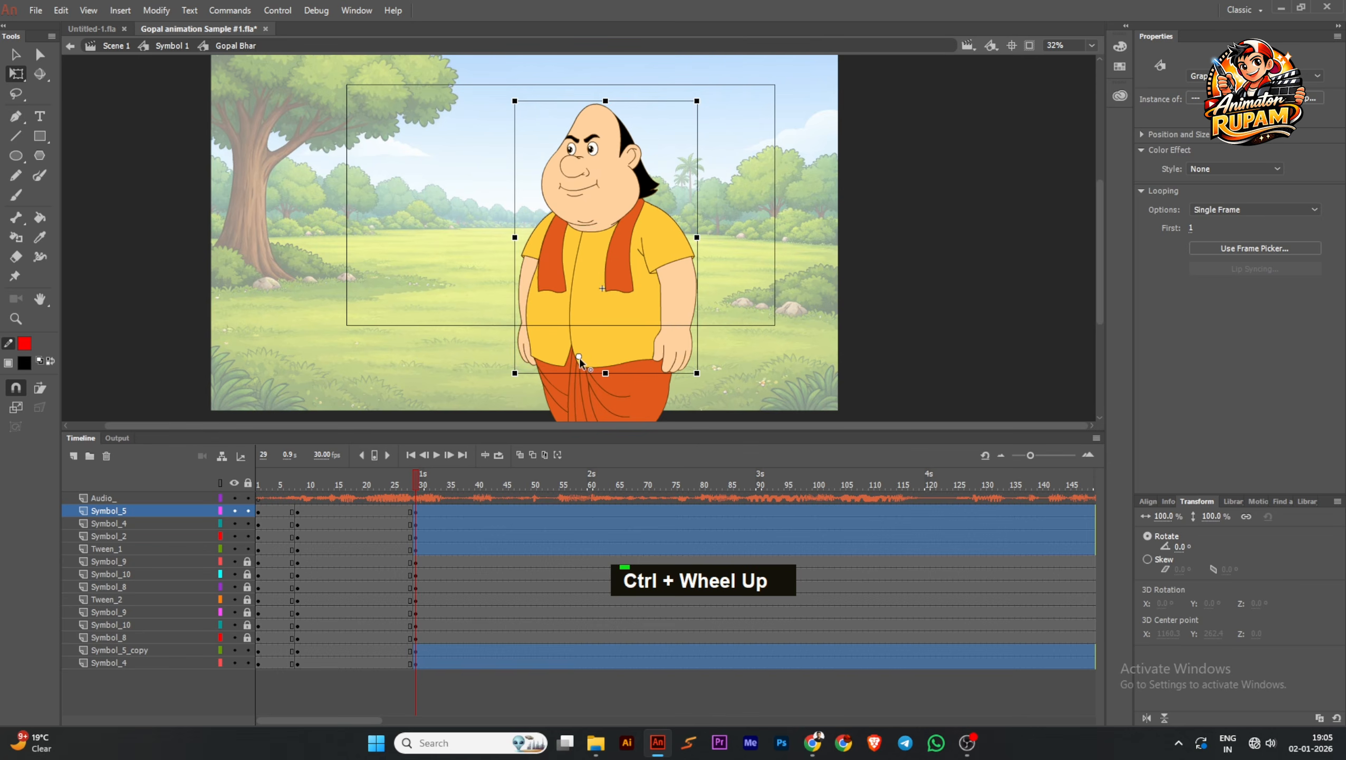
Rotate the selected upper body slightly counterclockwise around the waist at frame 29, and deselect it
scroll(627, 154, up, 3)
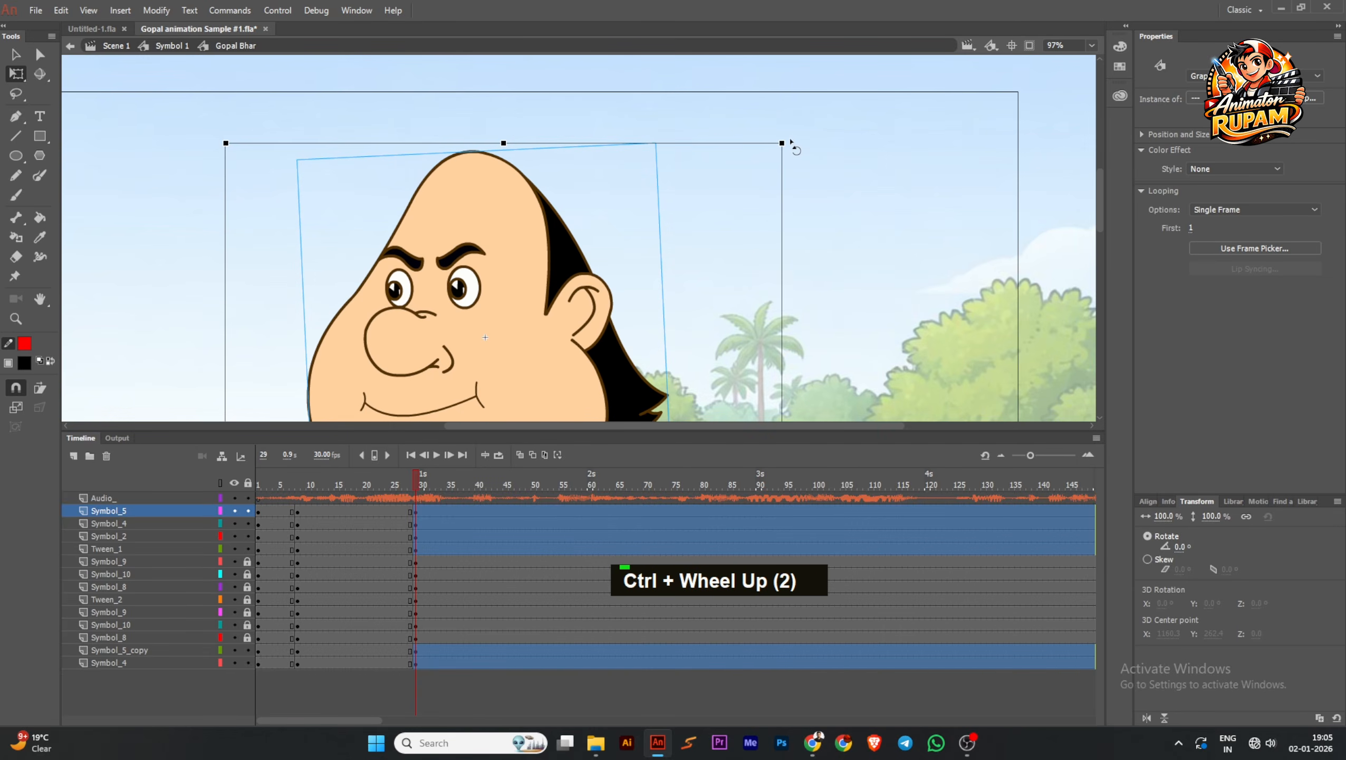
drag(791, 142, 781, 144)
click(702, 181)
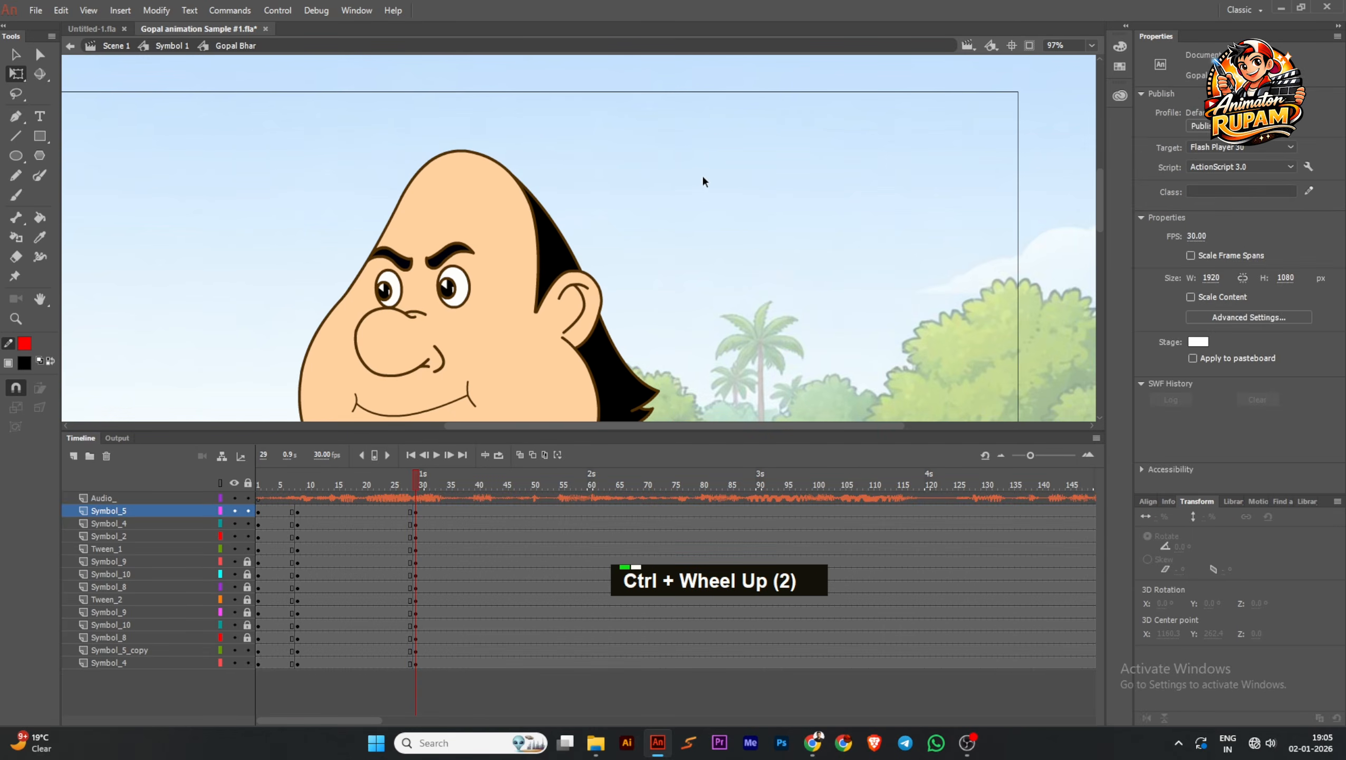
Select both parts of the front arm at frame 29 and move their shared transformation point up to the shoulder
scroll(704, 197, down, 4)
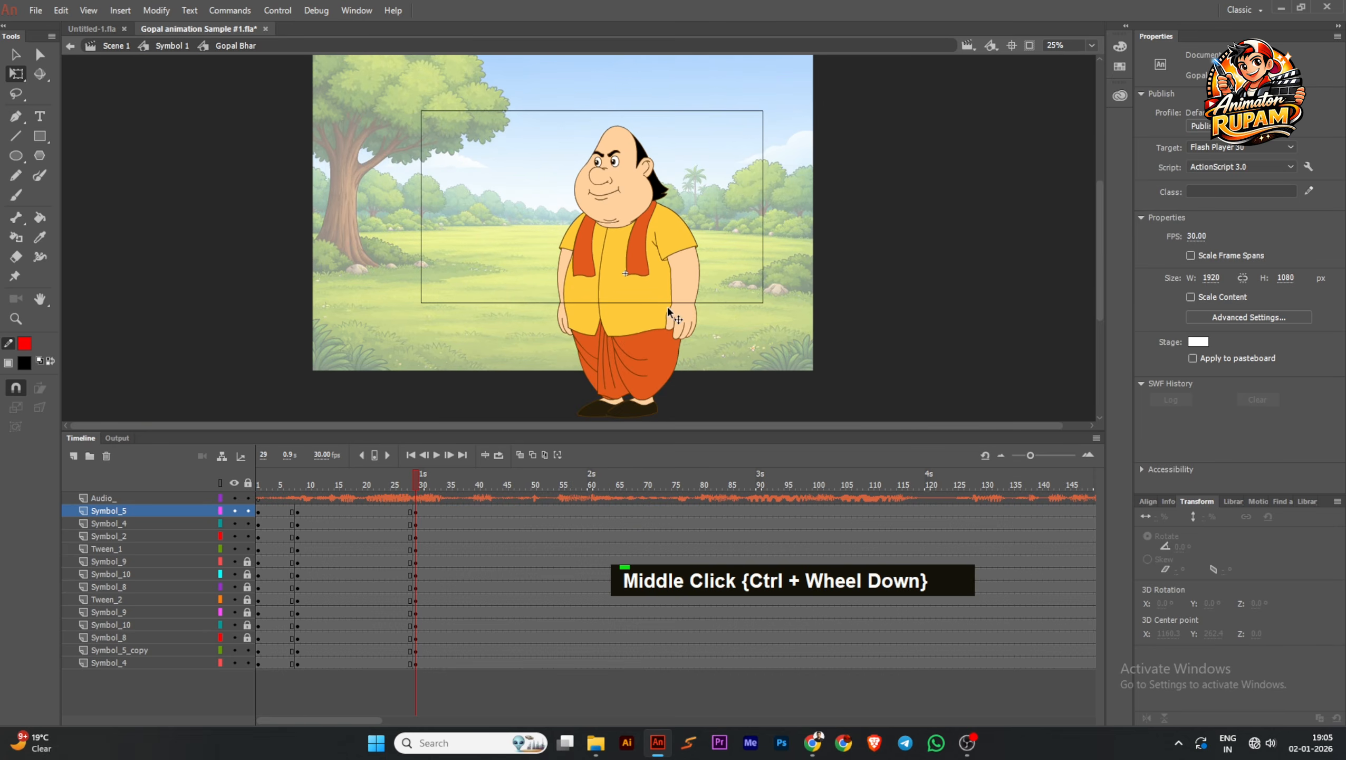
scroll(667, 306, up, 2)
shift+click(700, 308)
scroll(683, 261, up, 1)
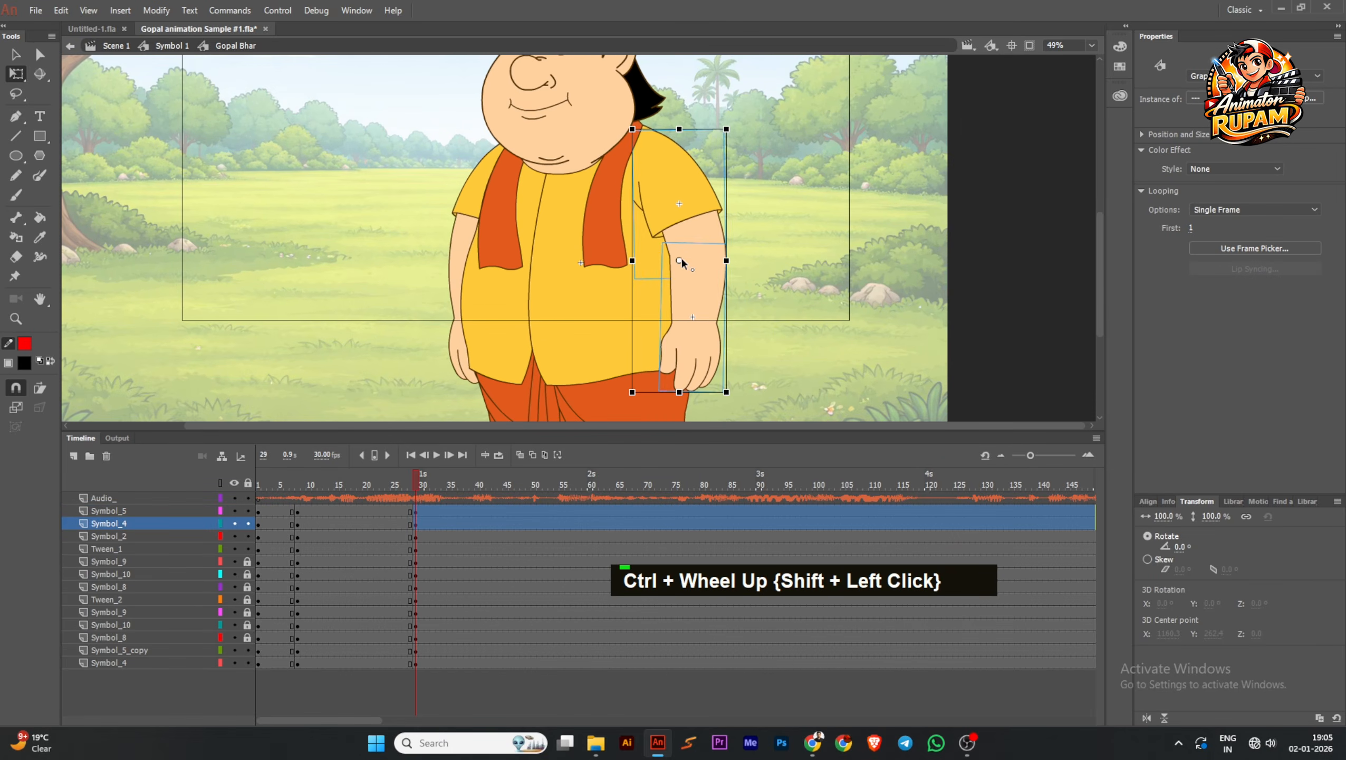
drag(680, 260, 654, 130)
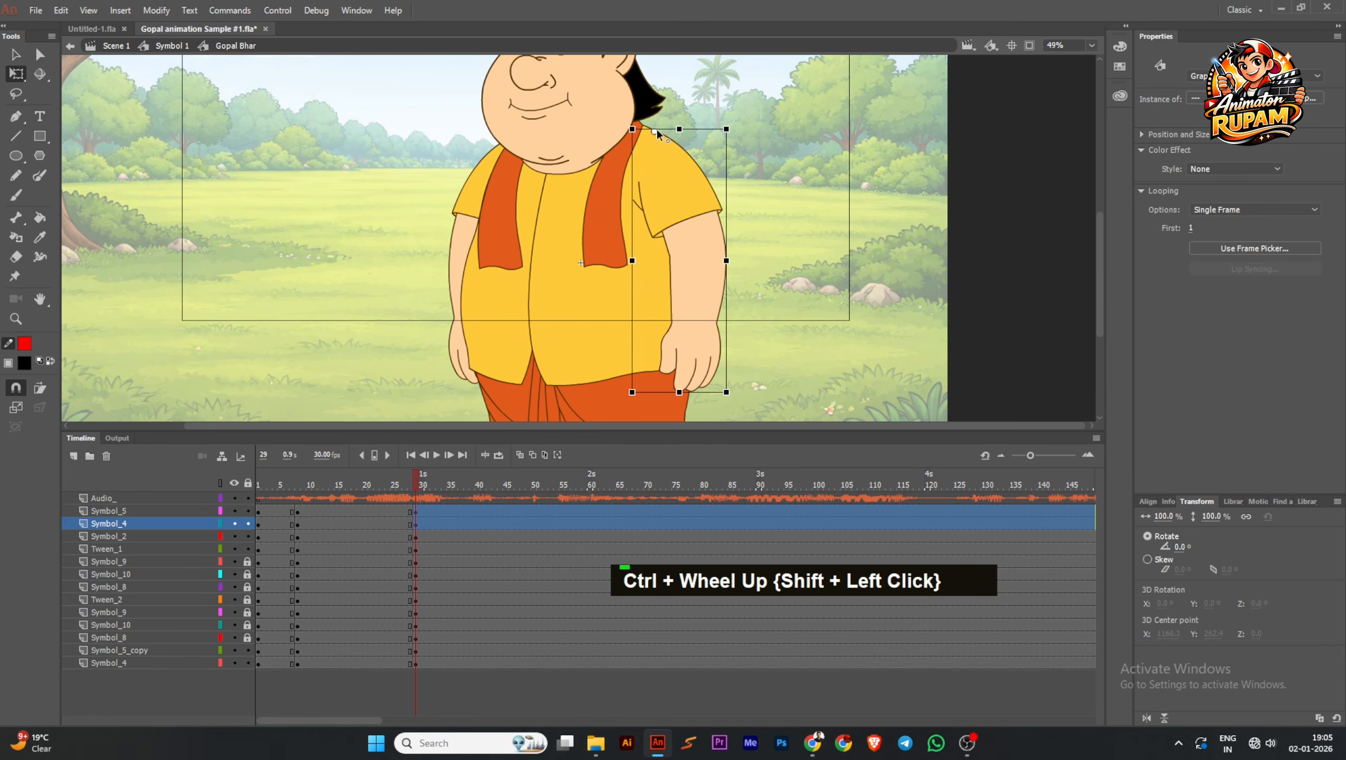
Rotate the front arm slightly outward from the body around the shoulder, and deselect it
middle_click(723, 369)
scroll(719, 321, up, 2)
drag(732, 361, 760, 350)
click(757, 340)
click(700, 320)
click(765, 341)
Select the rear arm's Symbol_5_copy and Symbol_4 parts and move their shared transformation point to the shoulder
scroll(657, 334, down, 2)
middle_click(652, 330)
scroll(481, 286, up, 1)
click(504, 258)
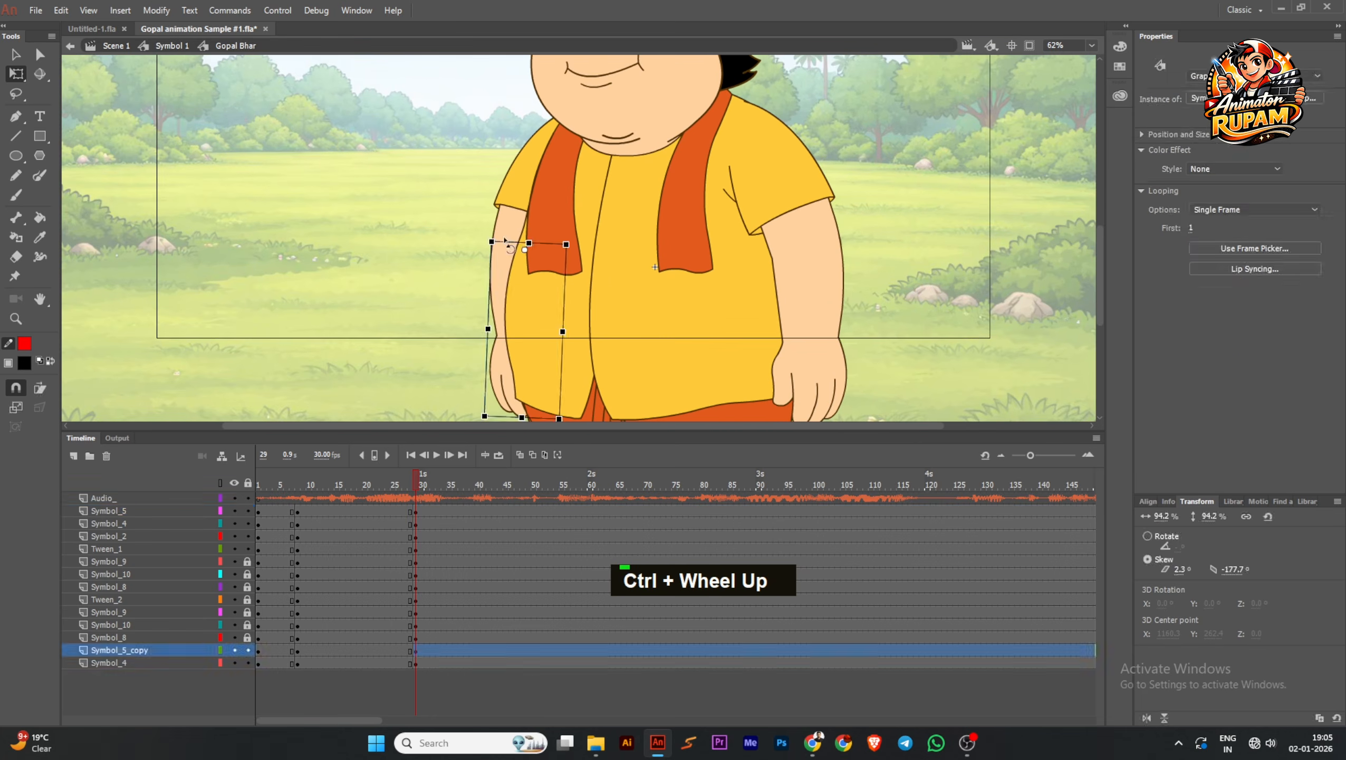
shift+click(521, 249)
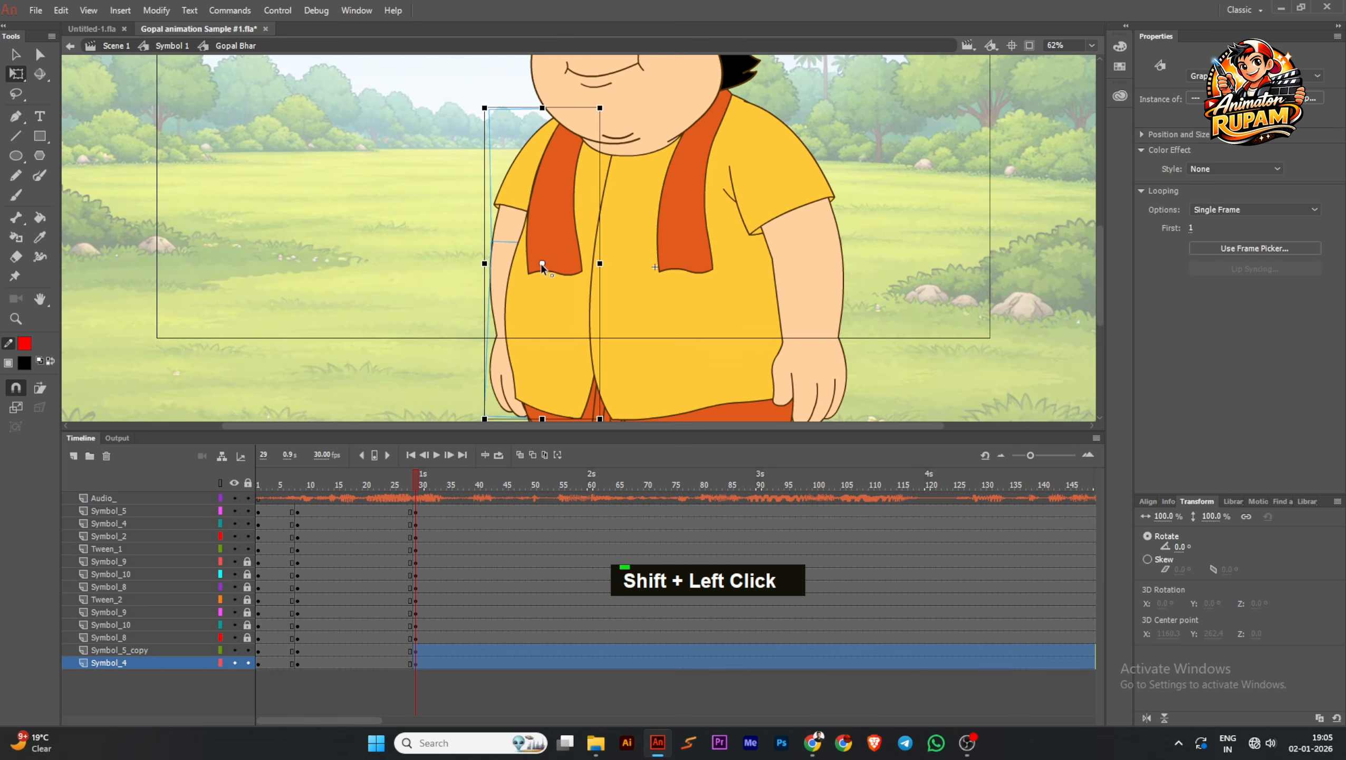
scroll(520, 263, down, 1)
Rotate the rear arm slightly outward from the body around its shoulder, and deselect it
scroll(509, 354, up, 3)
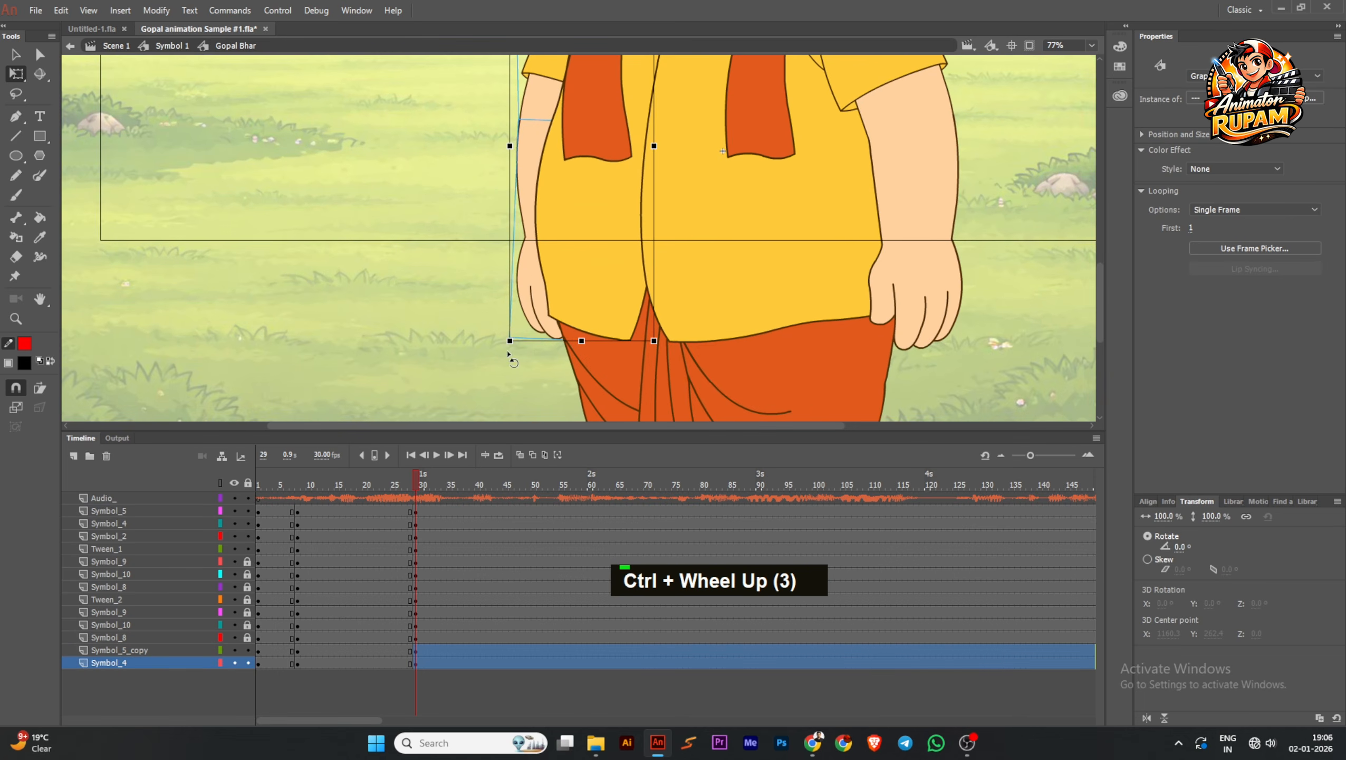
drag(509, 354, 483, 337)
click(495, 356)
click(525, 291)
click(590, 304)
Examine the frame 29 pose and how the selected head sits on the upper body
scroll(591, 303, down, 1)
middle_click(535, 219)
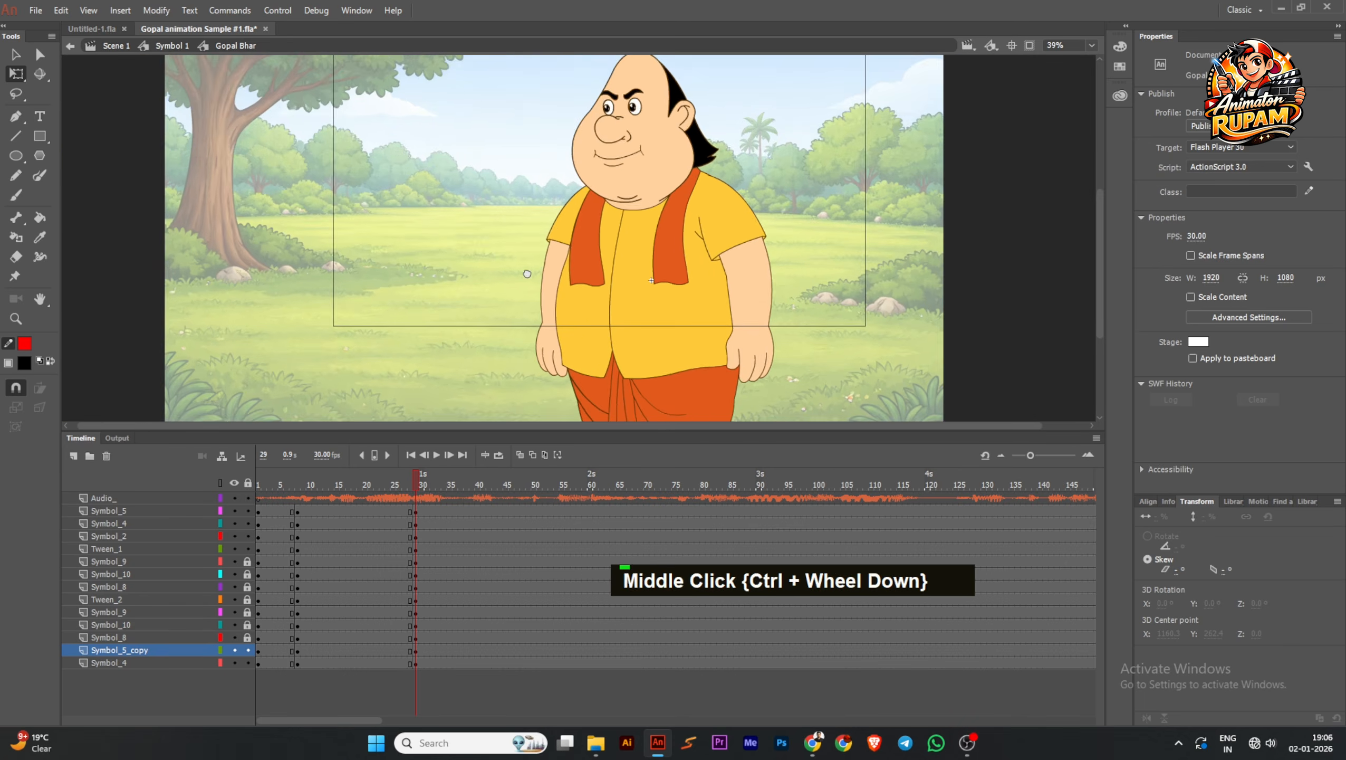
scroll(527, 273, down, 1)
middle_click(535, 217)
scroll(620, 194, up, 1)
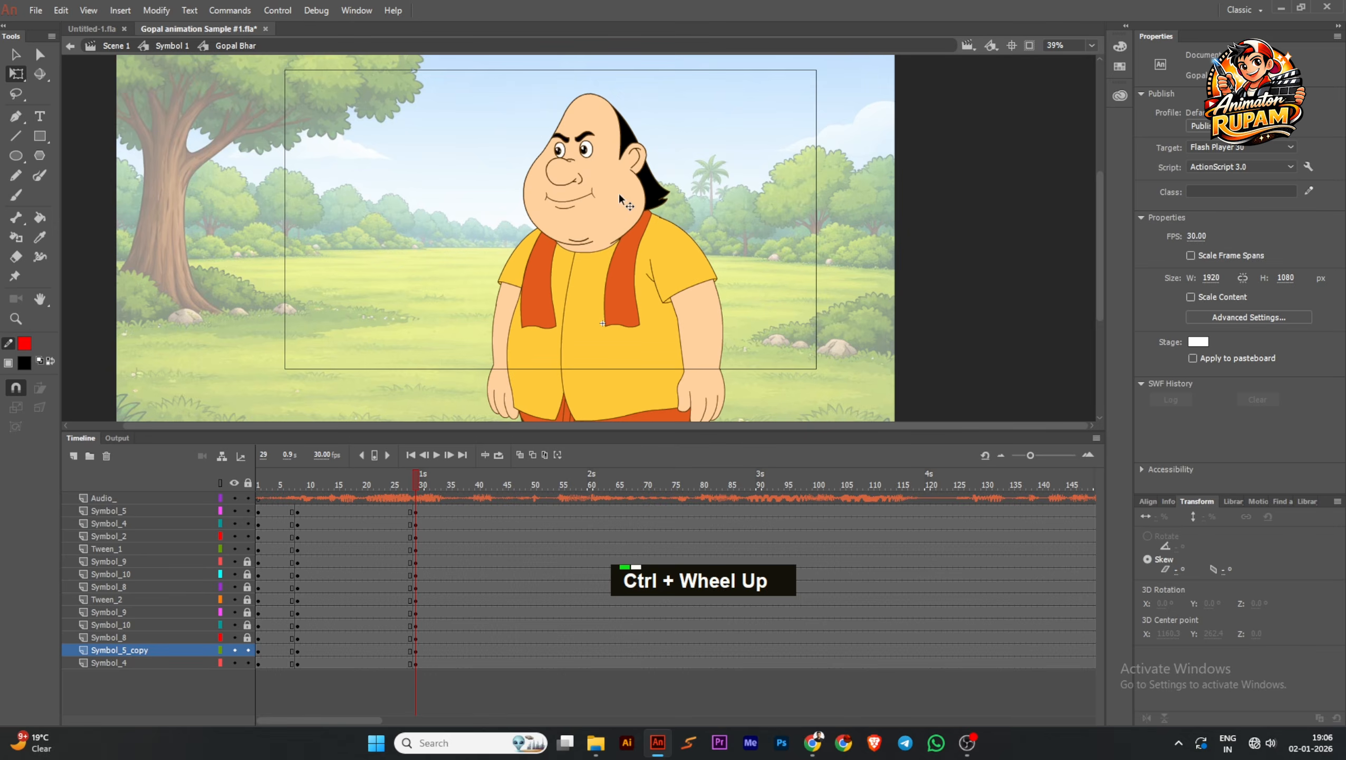
click(620, 194)
scroll(619, 193, up, 1)
middle_click(687, 128)
scroll(680, 156, down, 1)
middle_click(680, 159)
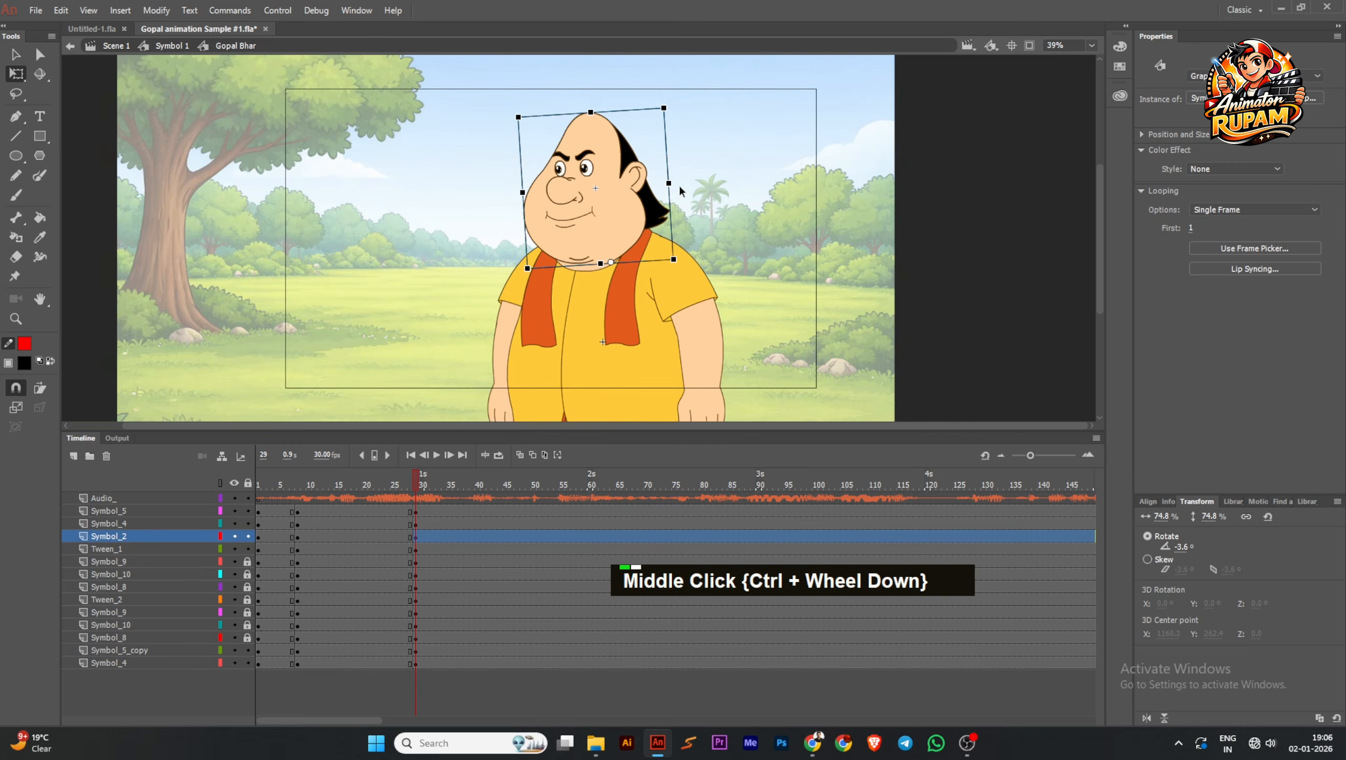
scroll(677, 192, down, 1)
middle_click(676, 198)
click(674, 203)
Move the playhead to frame 36 and unlock all the leg, dhoti and foot layers
drag(405, 489, 456, 490)
drag(249, 562, 250, 627)
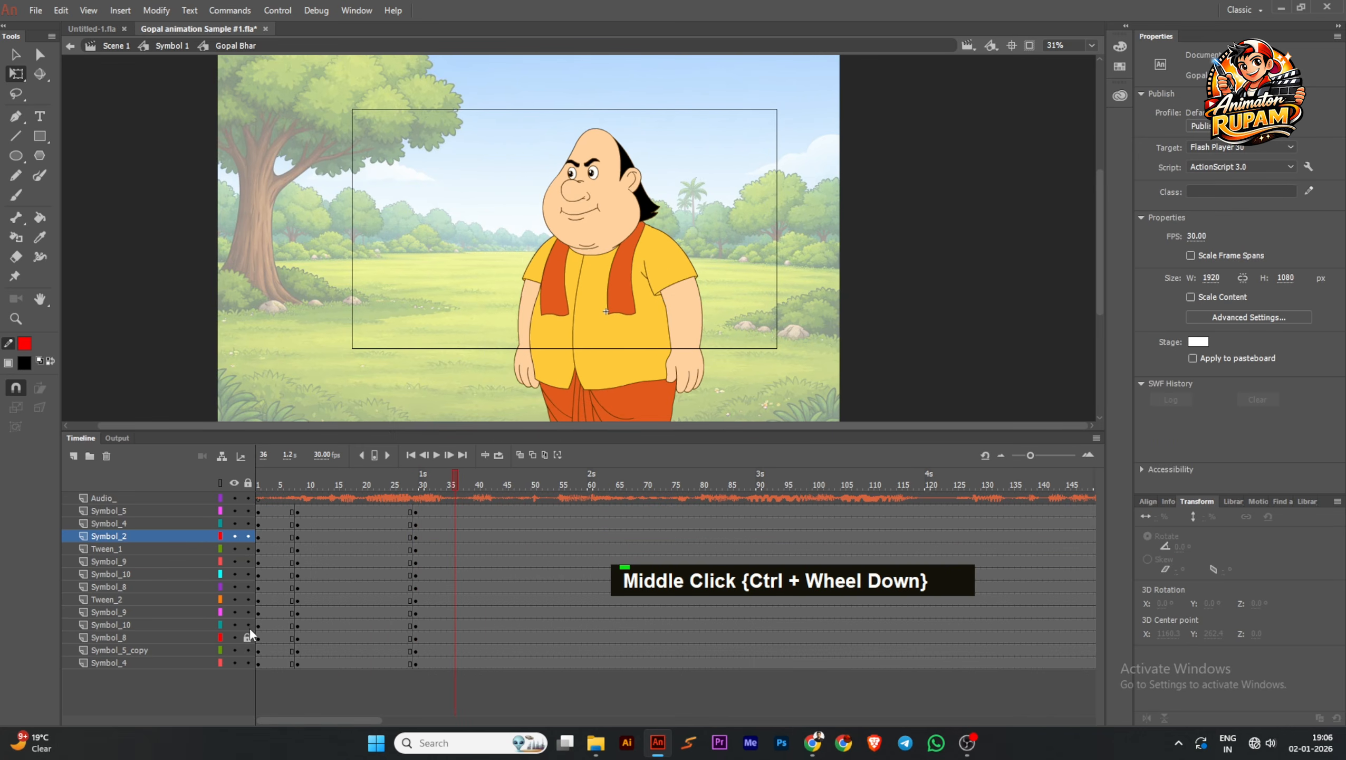
click(250, 629)
click(247, 634)
click(249, 629)
Select all parts of the character and move their shared transformation point down to the feet
scroll(413, 299, down, 1)
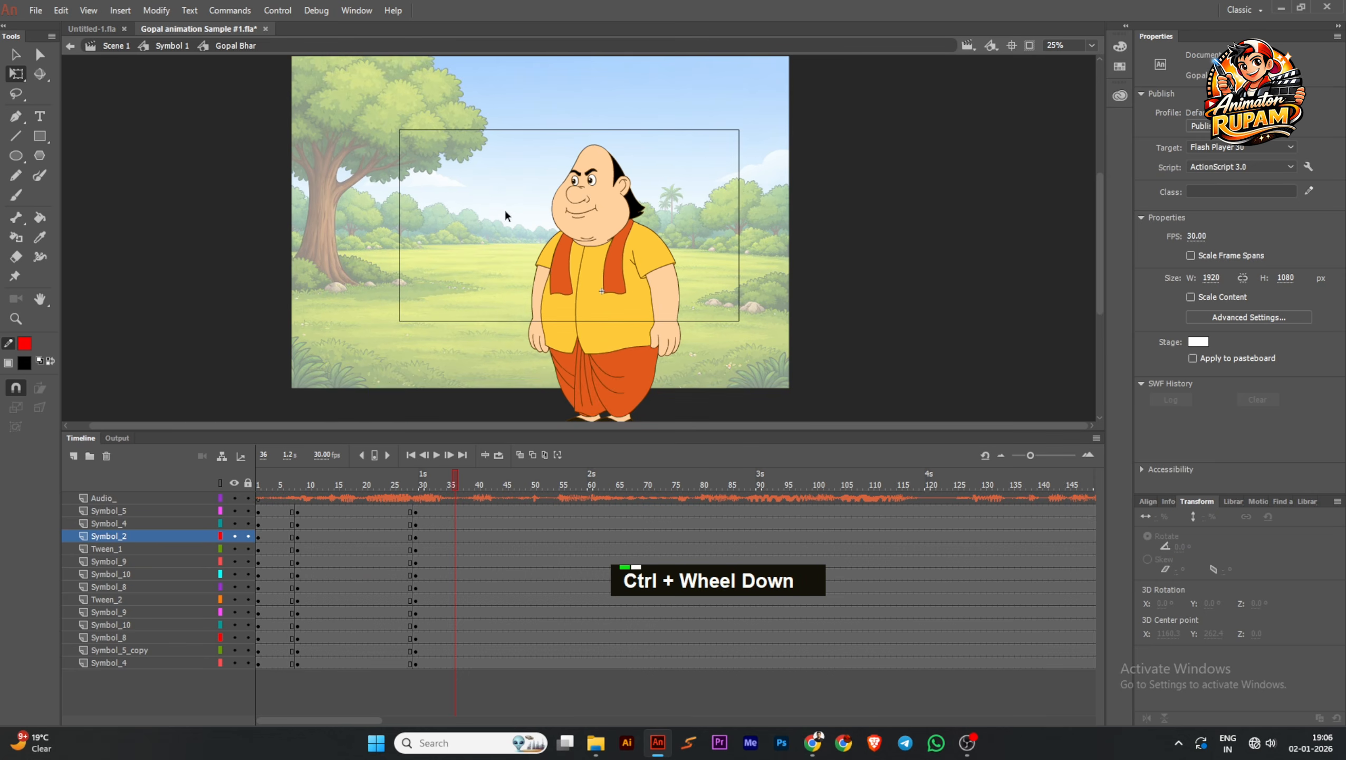
drag(474, 86, 724, 414)
ctrl+scroll(666, 282, down, 1)
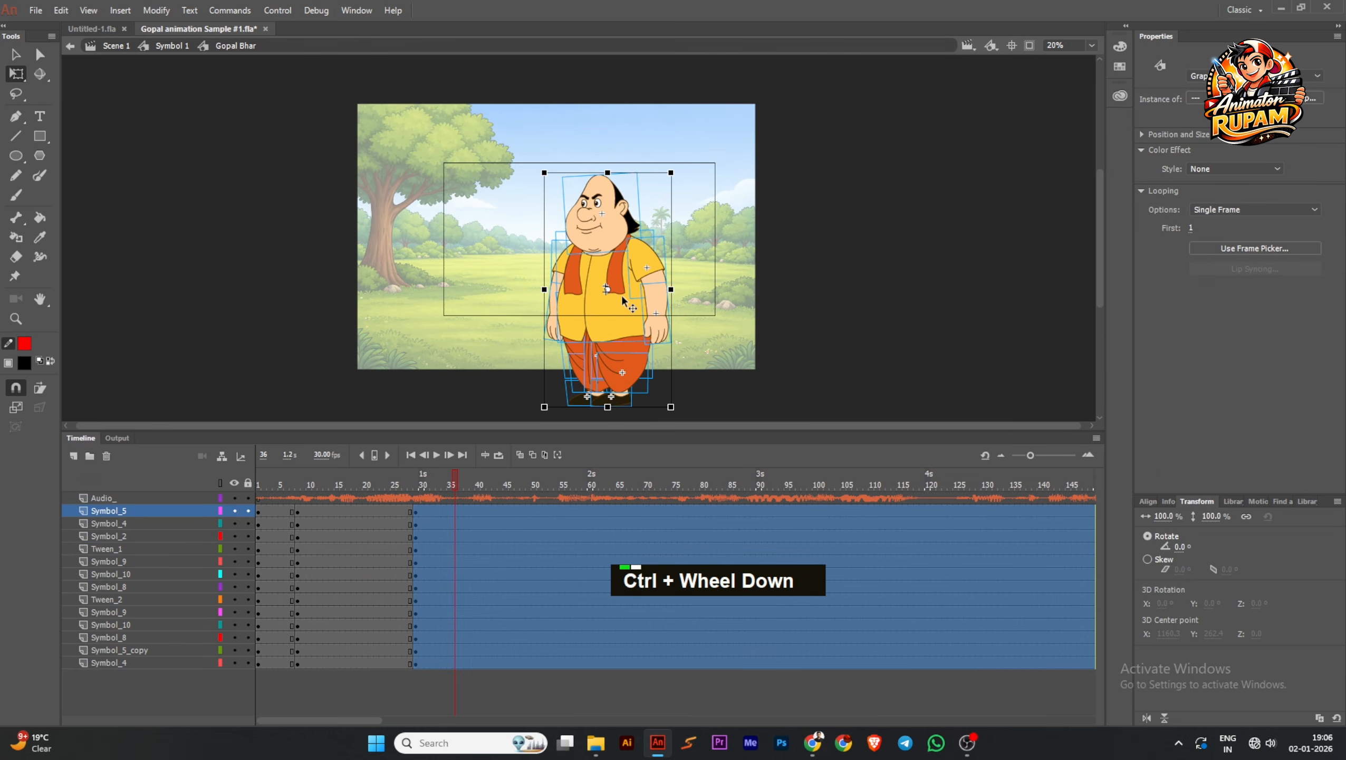
key(ctrl)
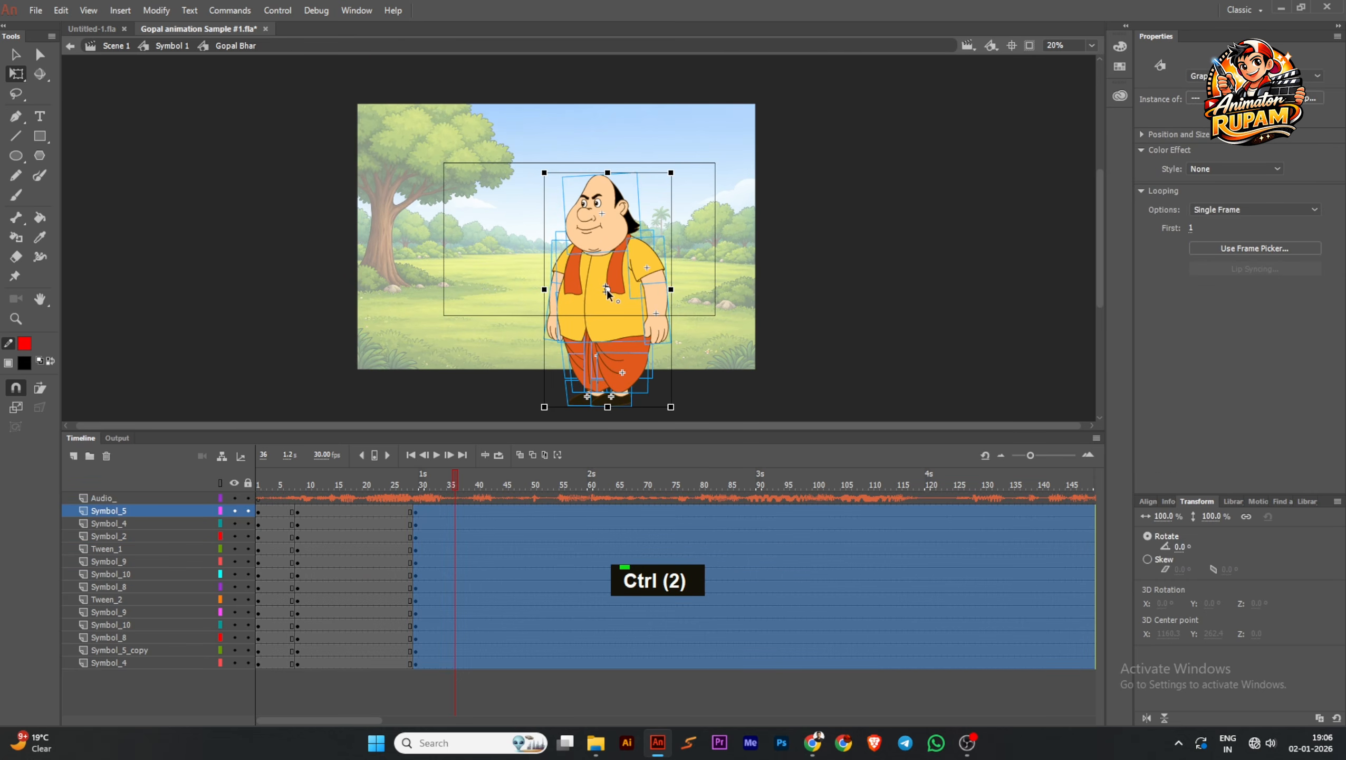
drag(606, 289, 591, 407)
Skew the whole character slightly backward from the feet by shifting its upper edge a little to the left, and deselect it
ctrl+scroll(609, 406, up, 6)
alt+click(635, 106)
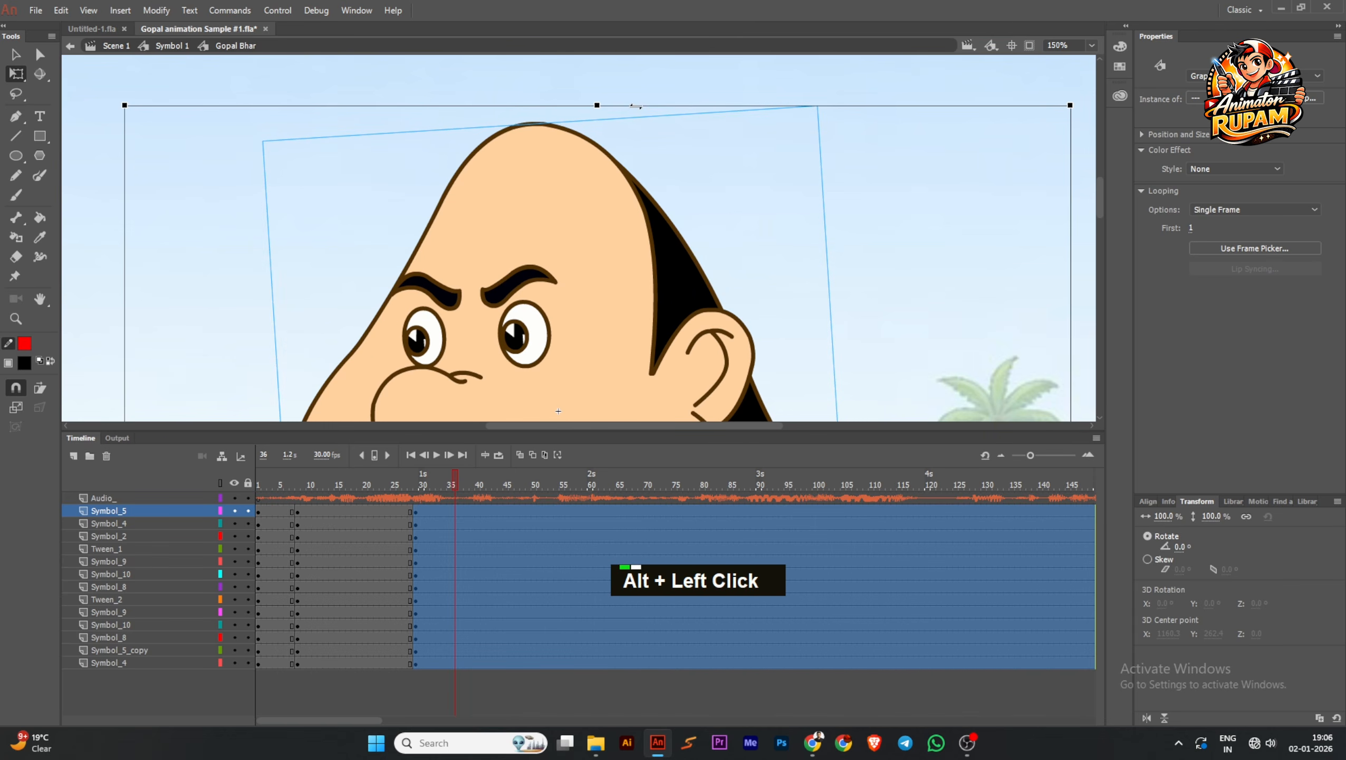
alt+drag(633, 107, 622, 107)
ctrl+scroll(642, 133, down, 6)
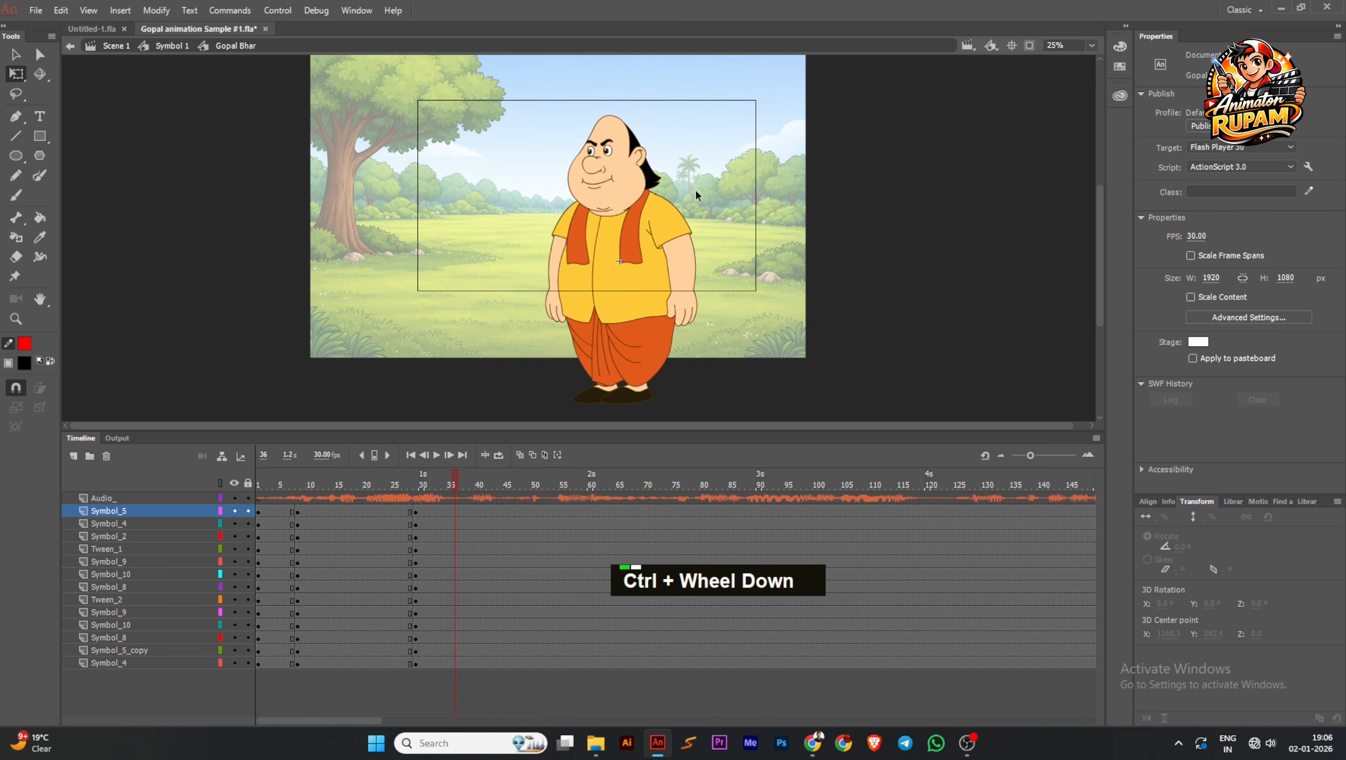
Create classic tweens between the frame 8 and frame 29 keyframes on all character layers, scrub through them and save
drag(435, 484, 354, 668)
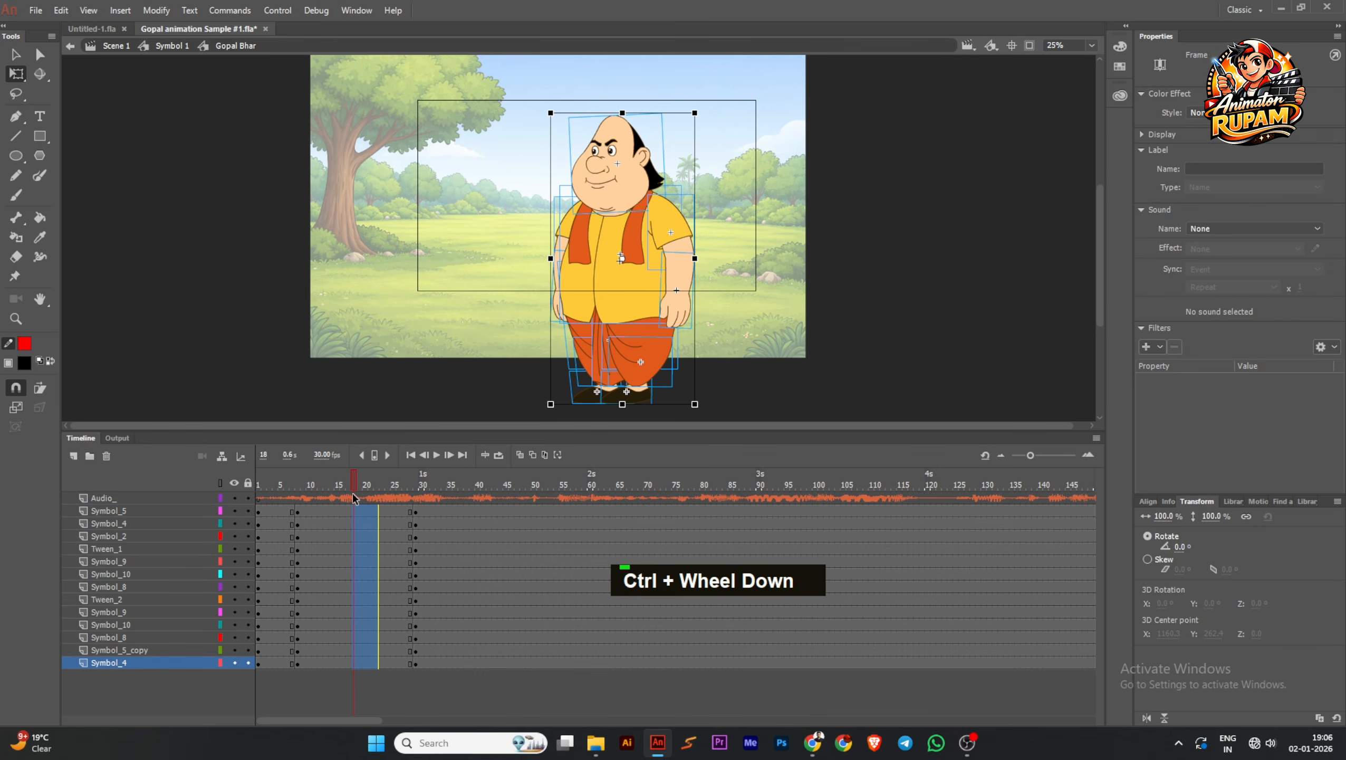
right_click(355, 536)
click(397, 150)
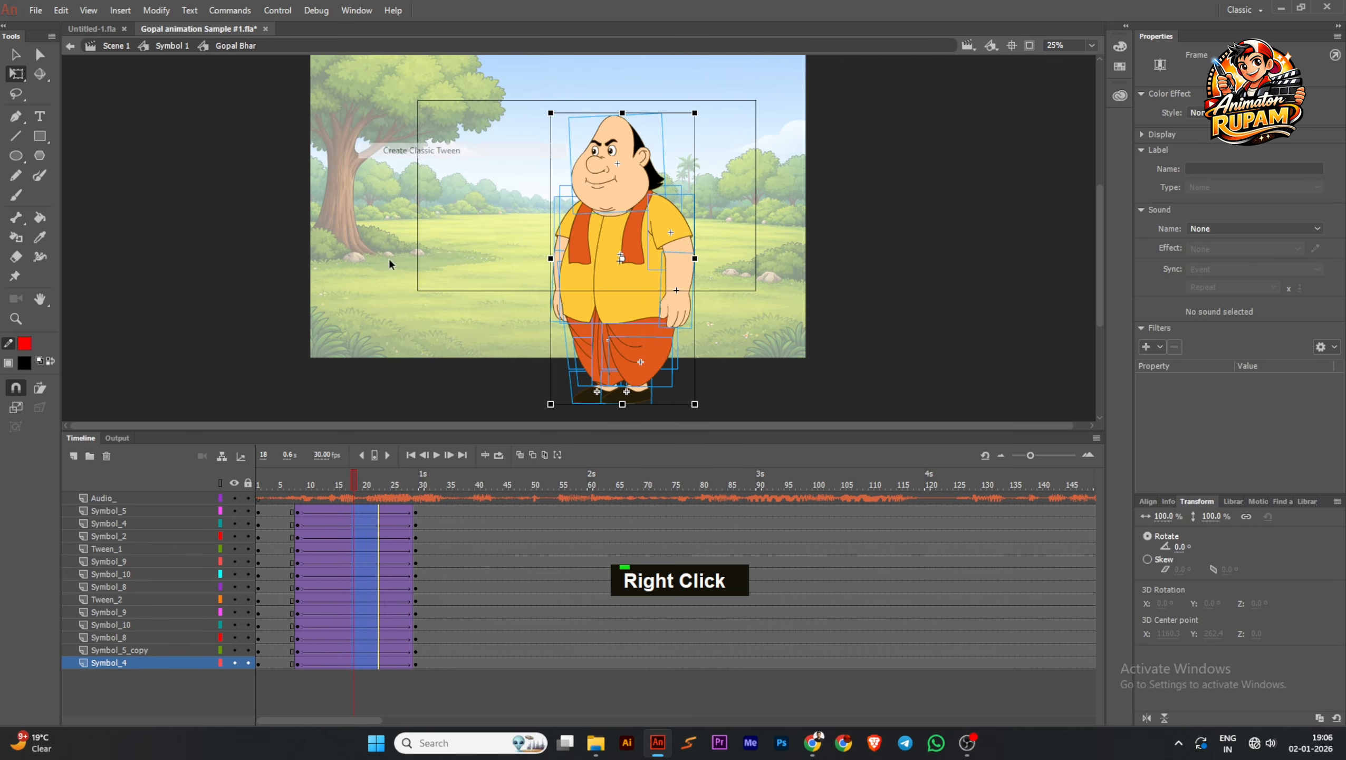
drag(351, 481, 508, 498)
key(ctrl+s)
Apply Classic Tween again to the frame 8 to 29 spans of every character layer and save the file
drag(358, 514, 372, 662)
key(grave)
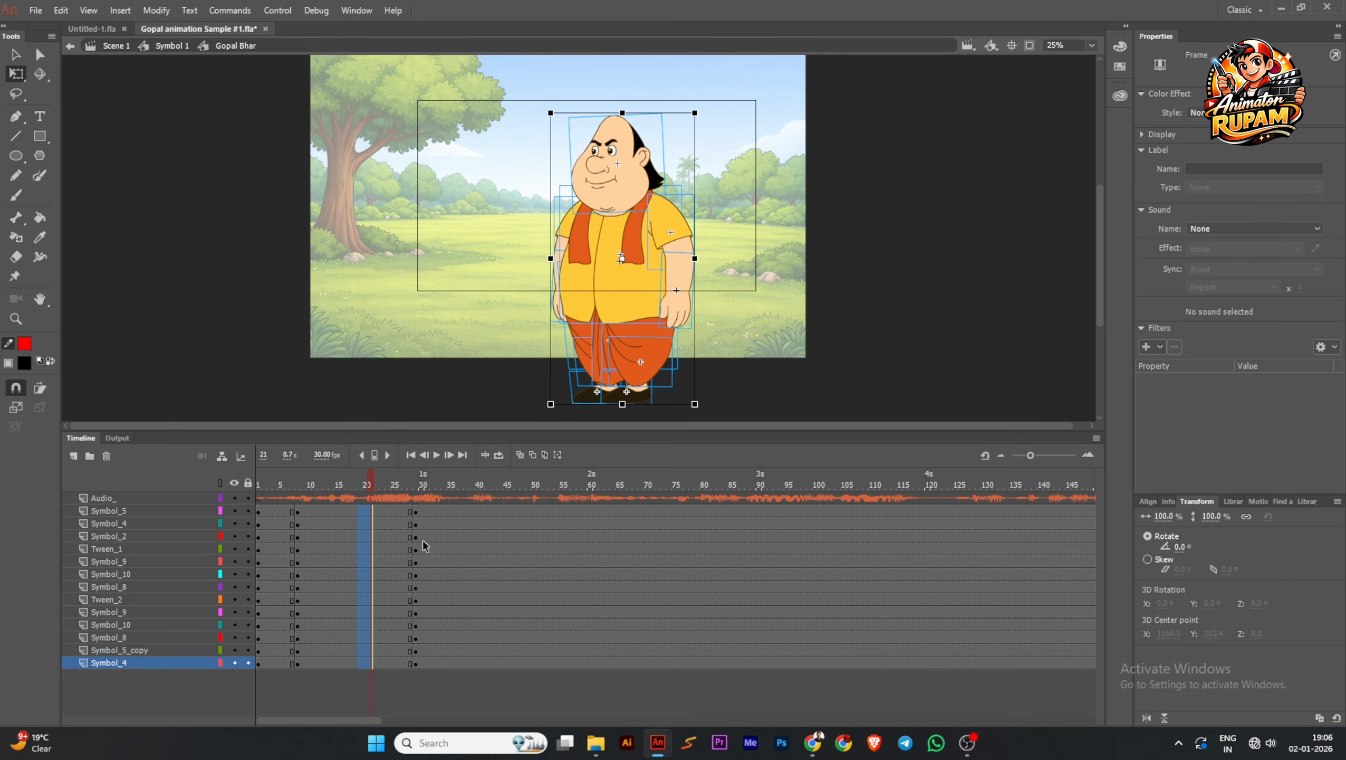
drag(345, 509, 360, 620)
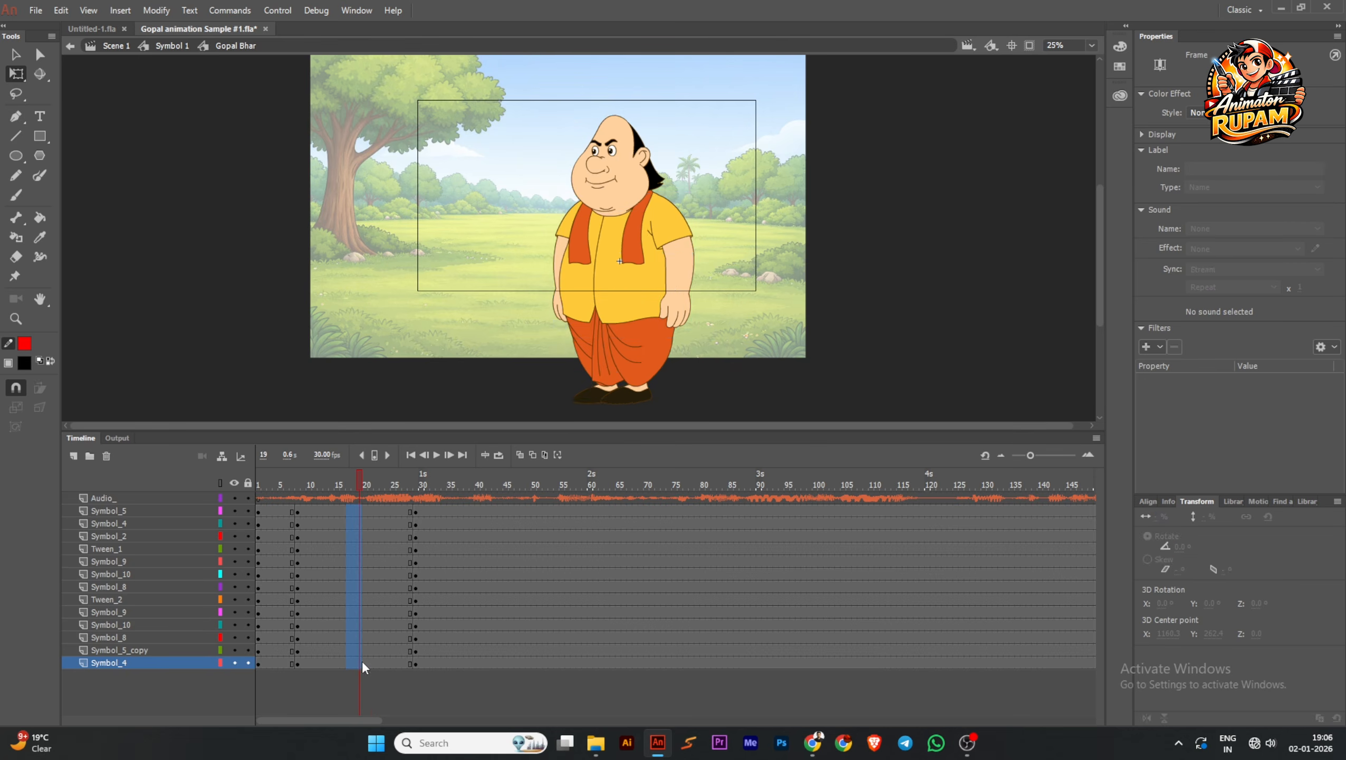
key(grave)
drag(354, 471, 373, 687)
click(243, 267)
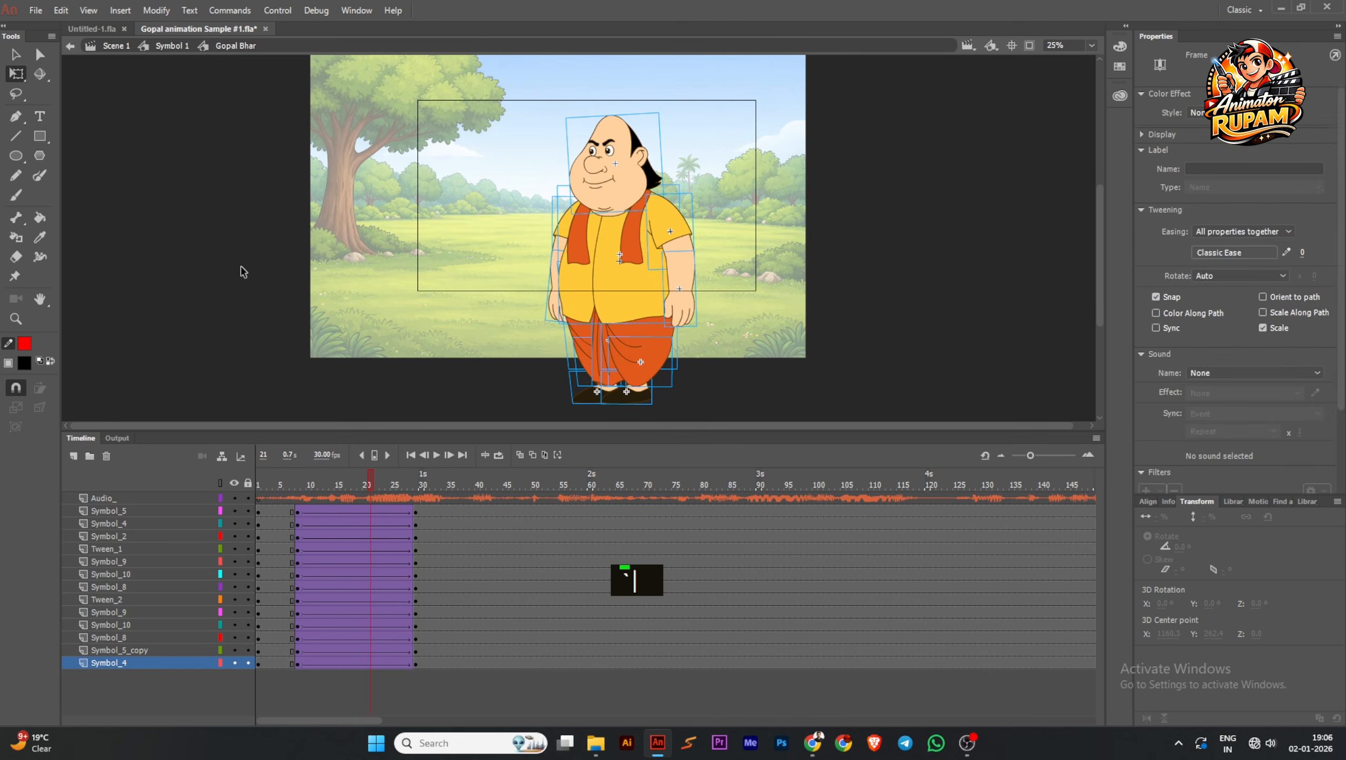
key(ctrl+s)
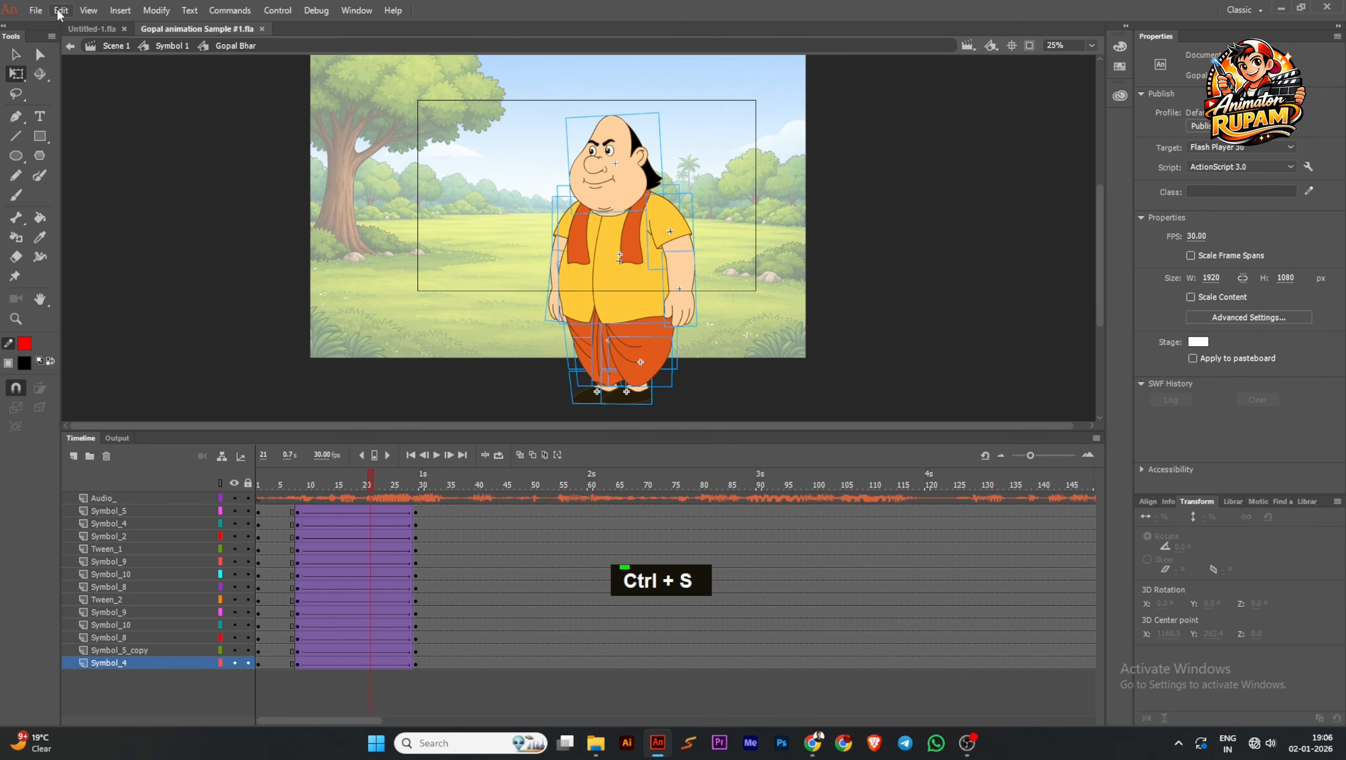
Look up the Classic Tween command's keyboard shortcut by searching for "class", and close the shortcut settings without changes
click(60, 12)
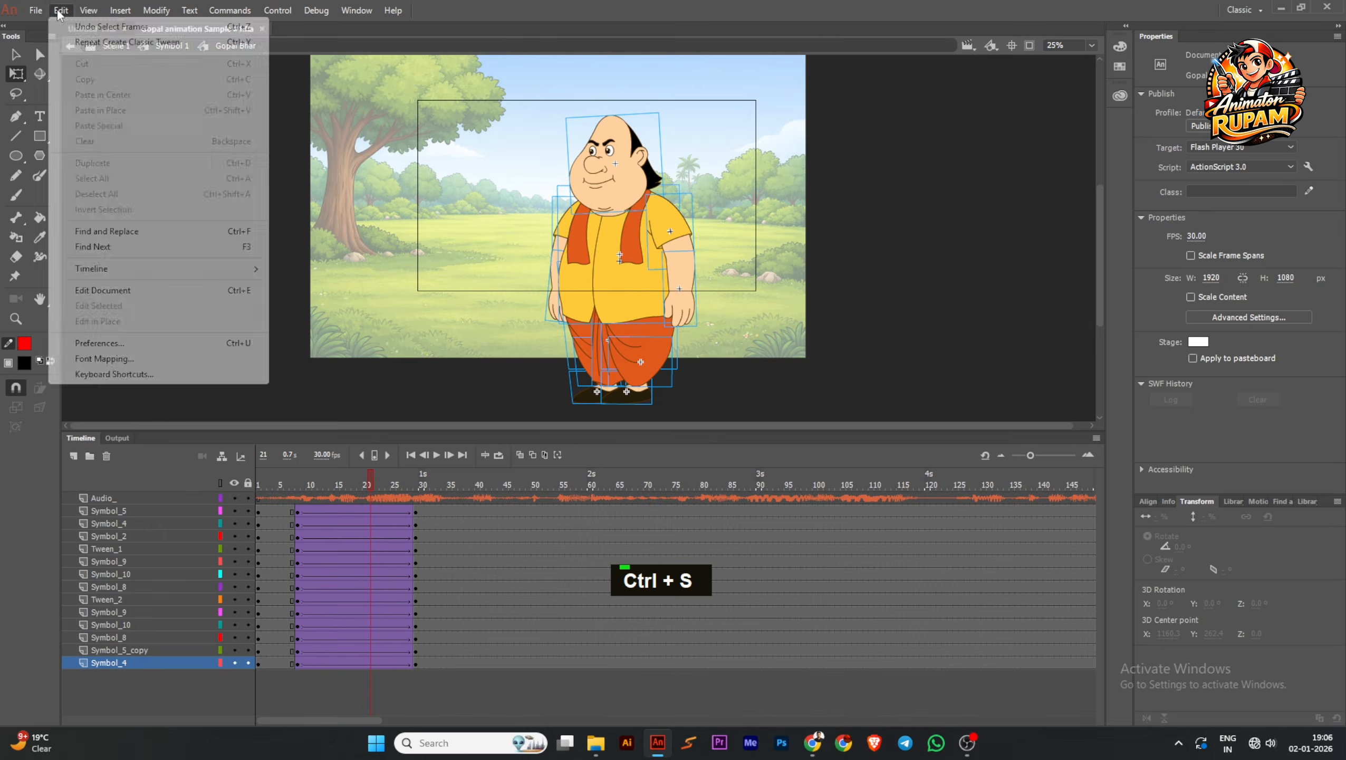
click(89, 377)
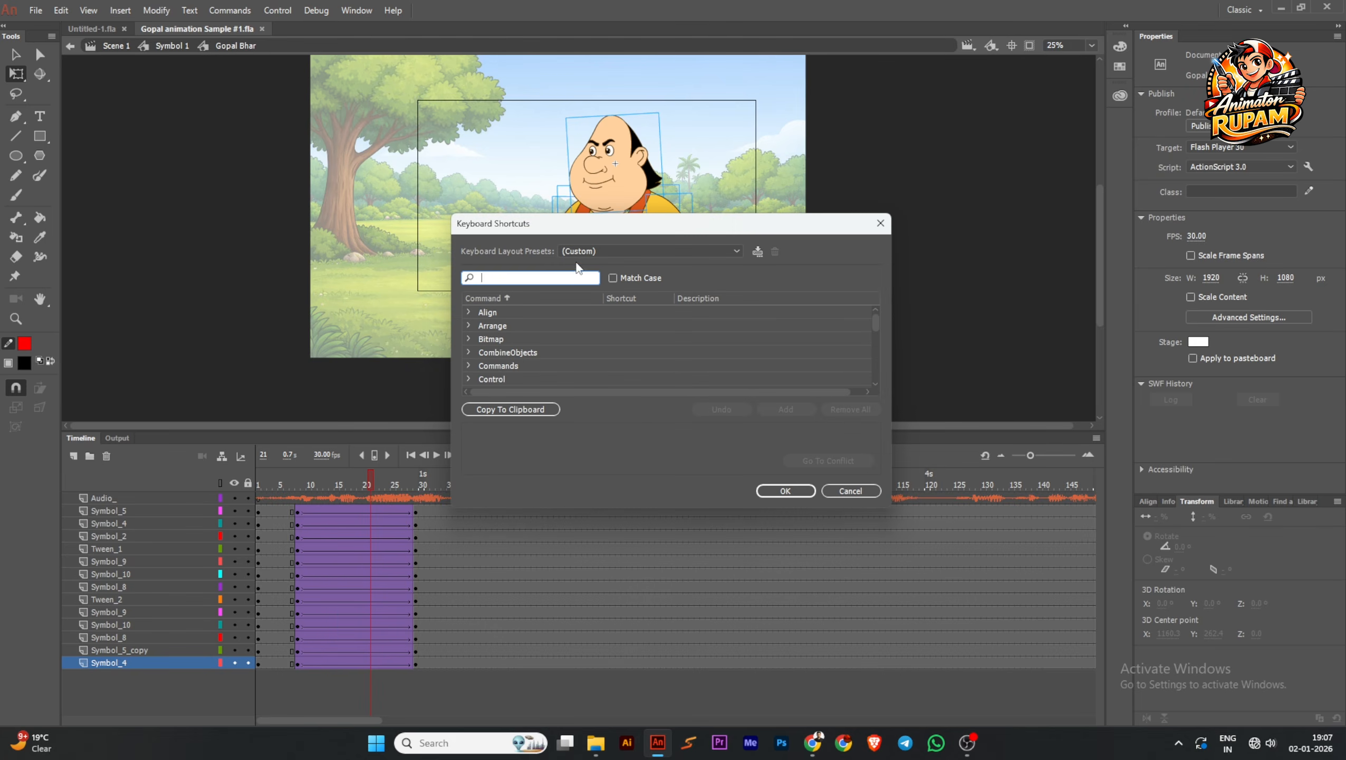
click(535, 278)
text(class)
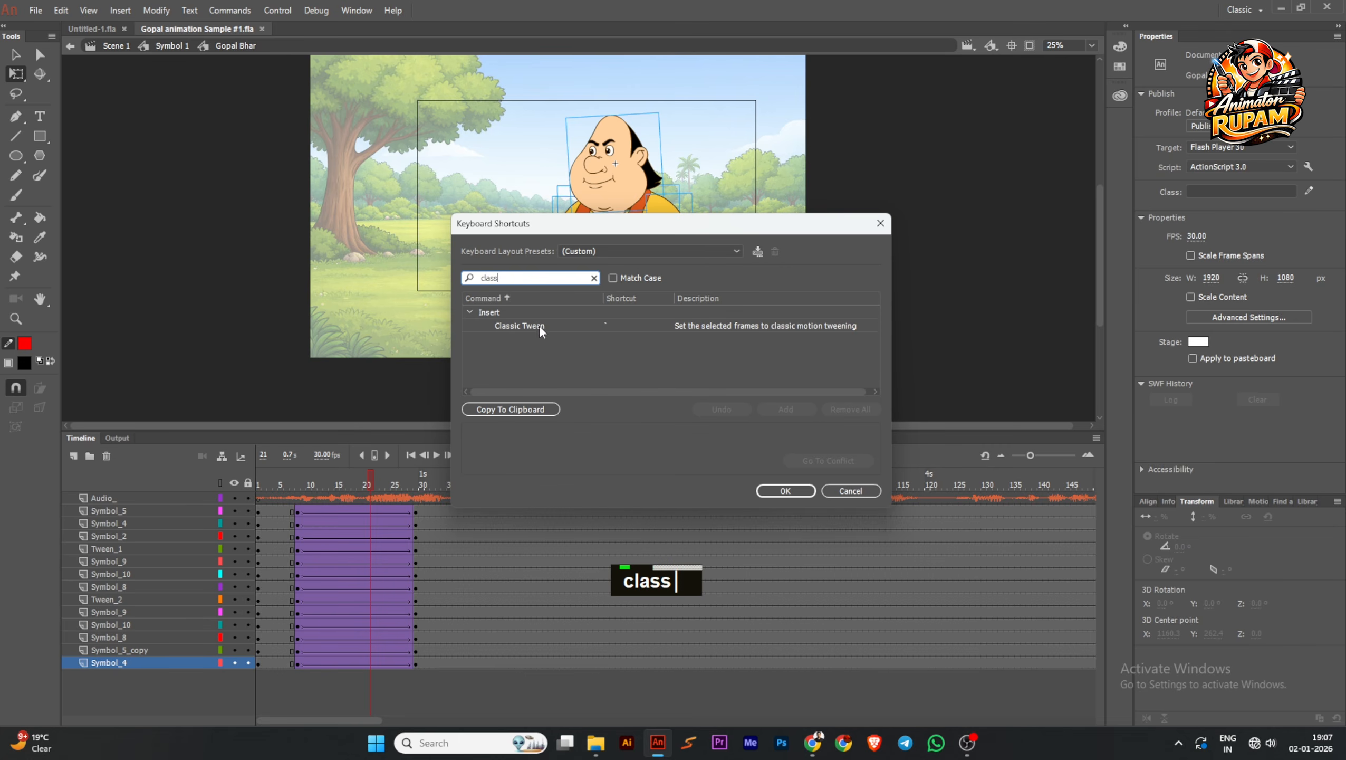
click(617, 326)
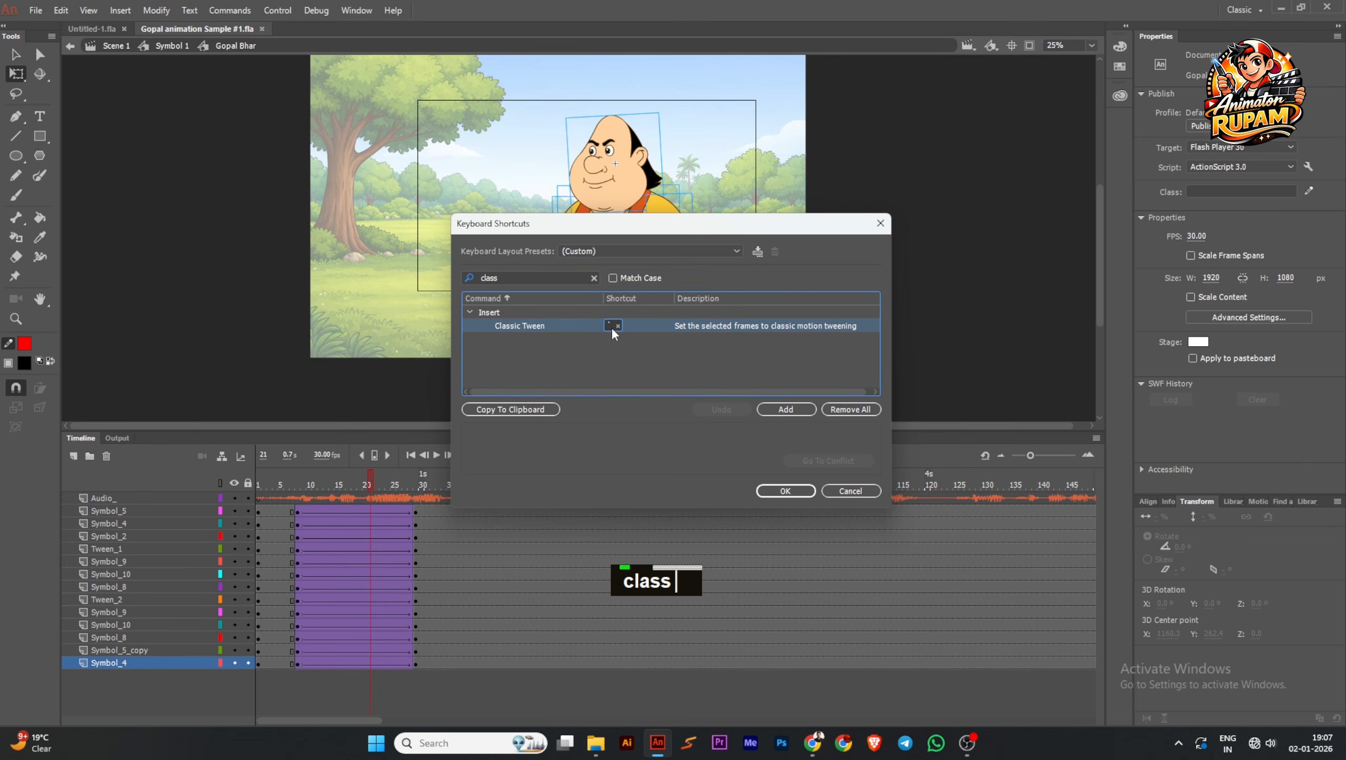
click(855, 494)
Play the animation from frame 1 to review the tweened body movement, and pause it
drag(378, 482, 198, 511)
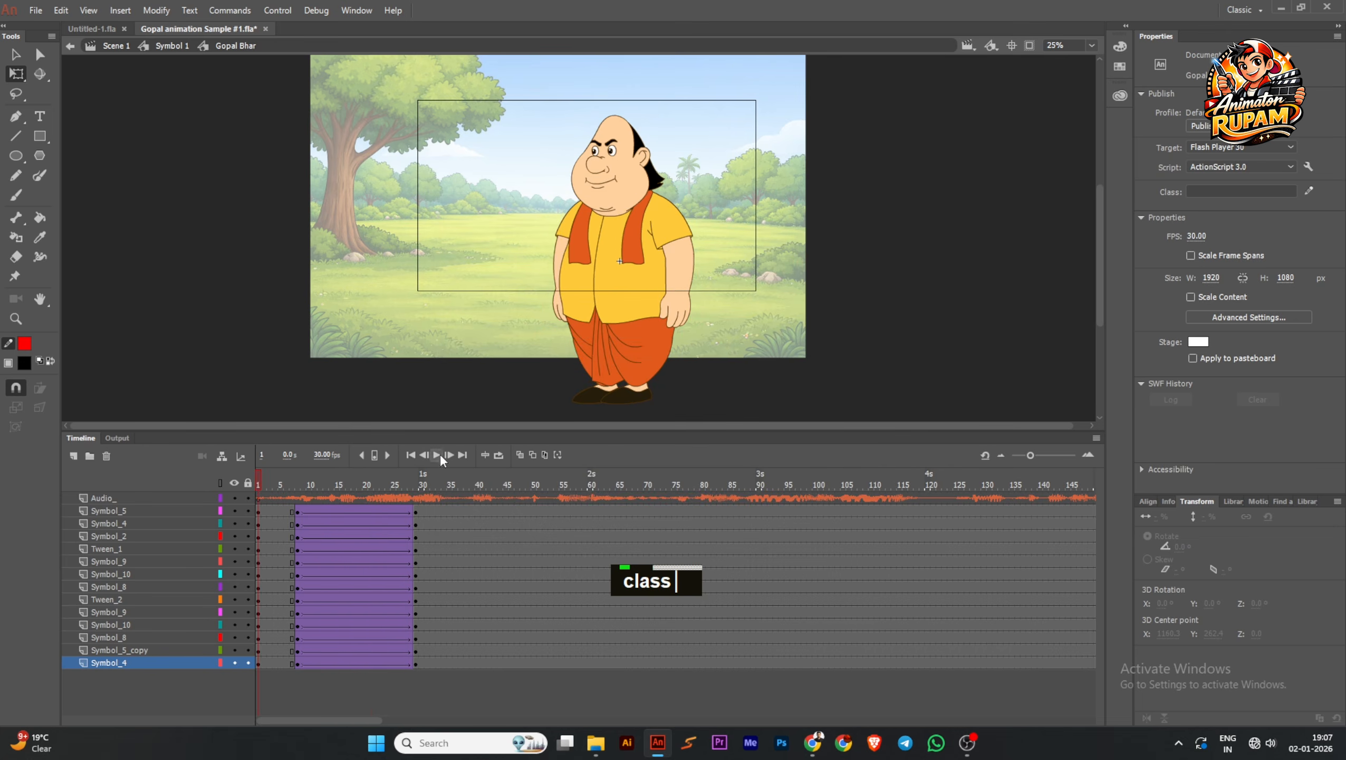
click(441, 458)
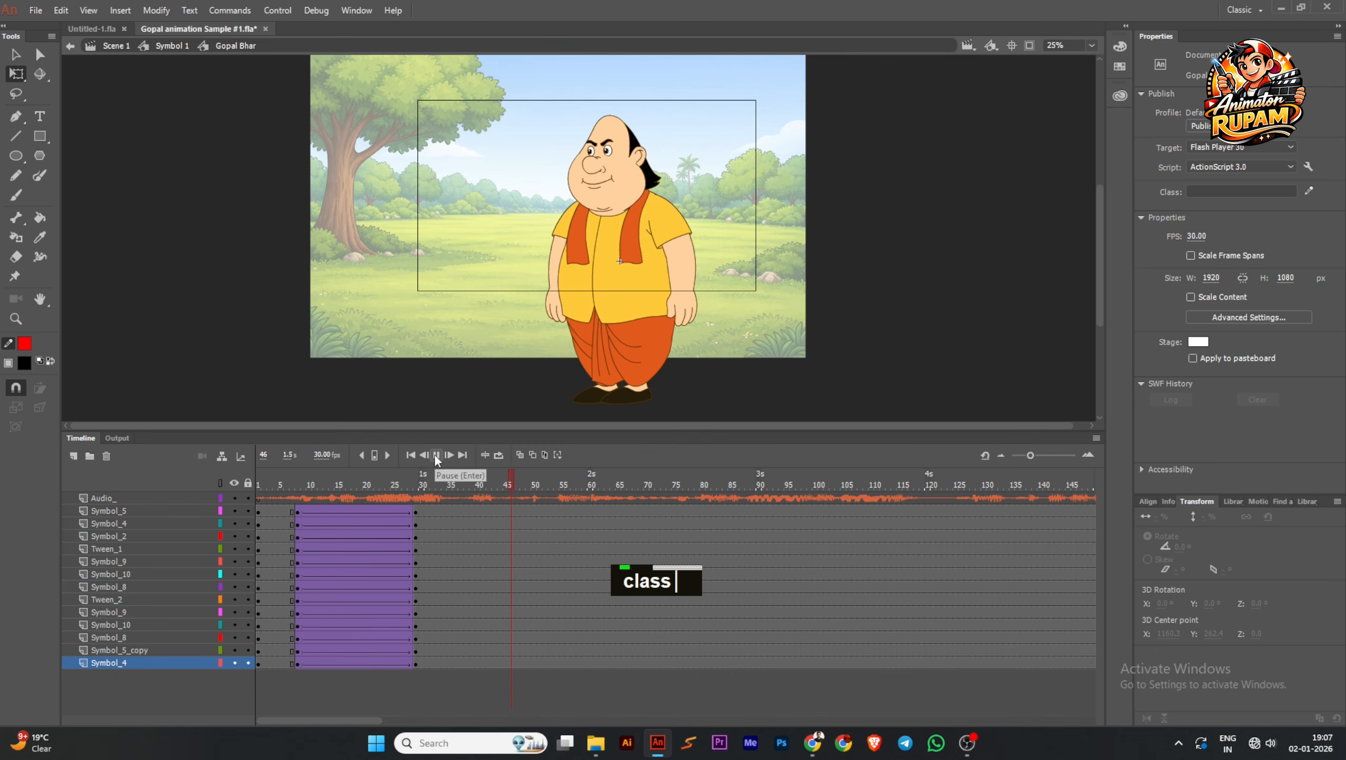
click(436, 455)
Select the head on the Symbol_2 layer at frame 67 and save the file
ctrl+scroll(622, 163, up, 3)
click(621, 163)
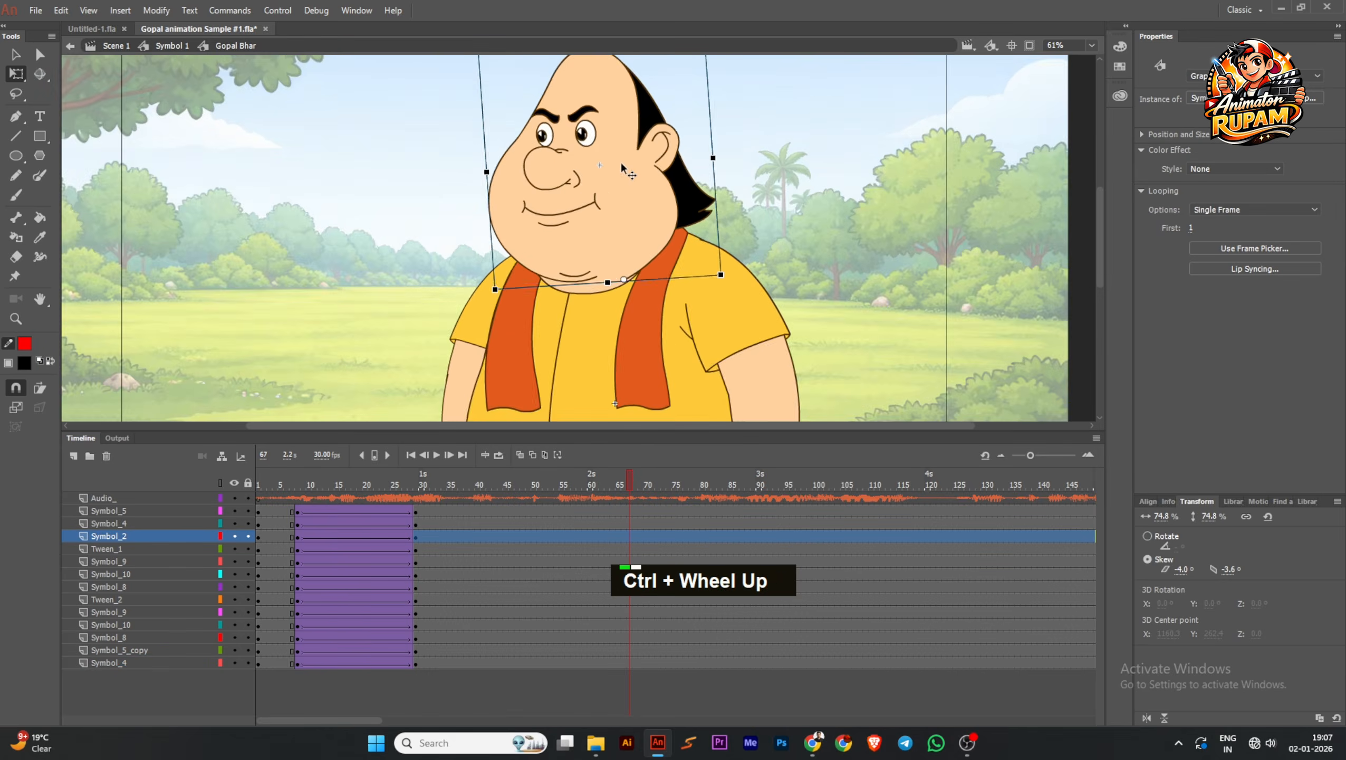
ctrl+scroll(622, 166, down, 3)
key(ctrl+s)
ctrl+scroll(622, 166, up, 2)
middle_click(725, 198)
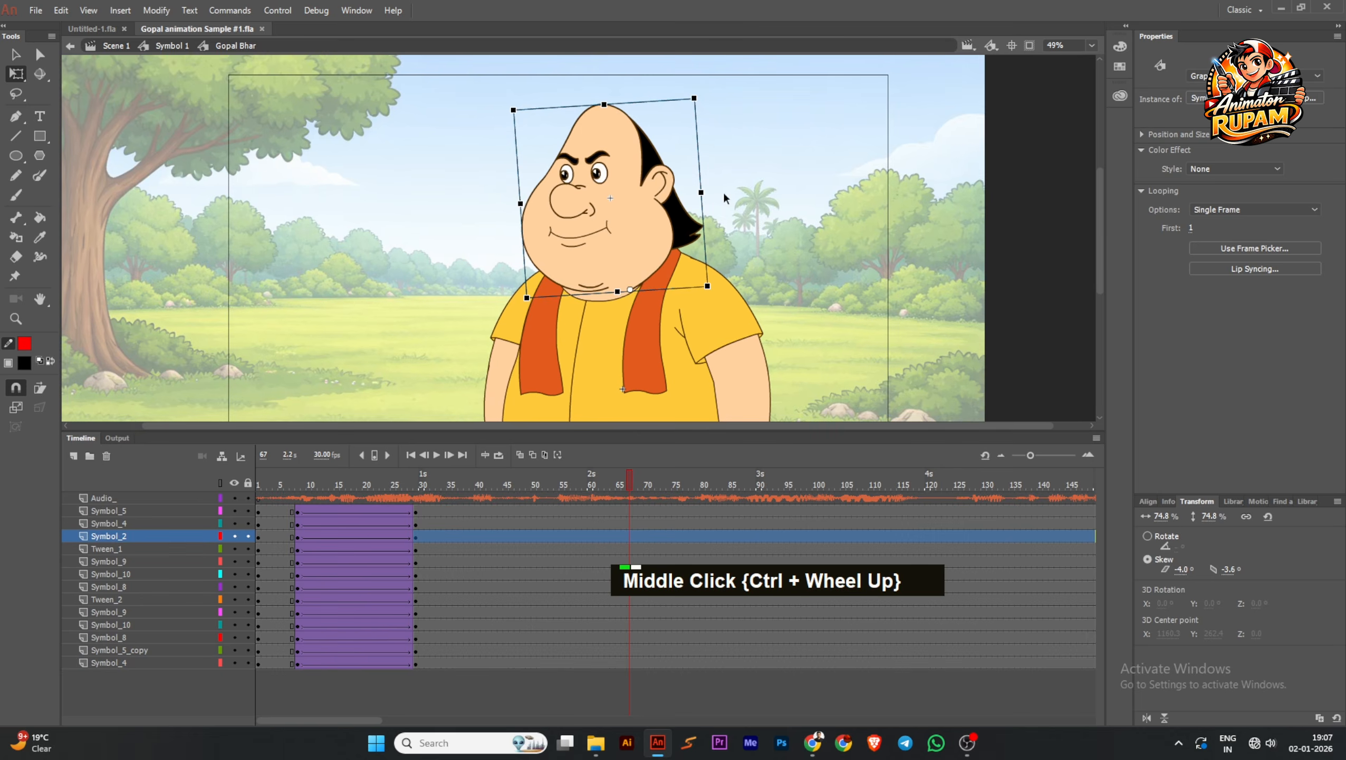
key(ctrl+s)
Look inside the head symbol at its layers, return to the Gopal Bhar timeline and save the file
double_click(578, 262)
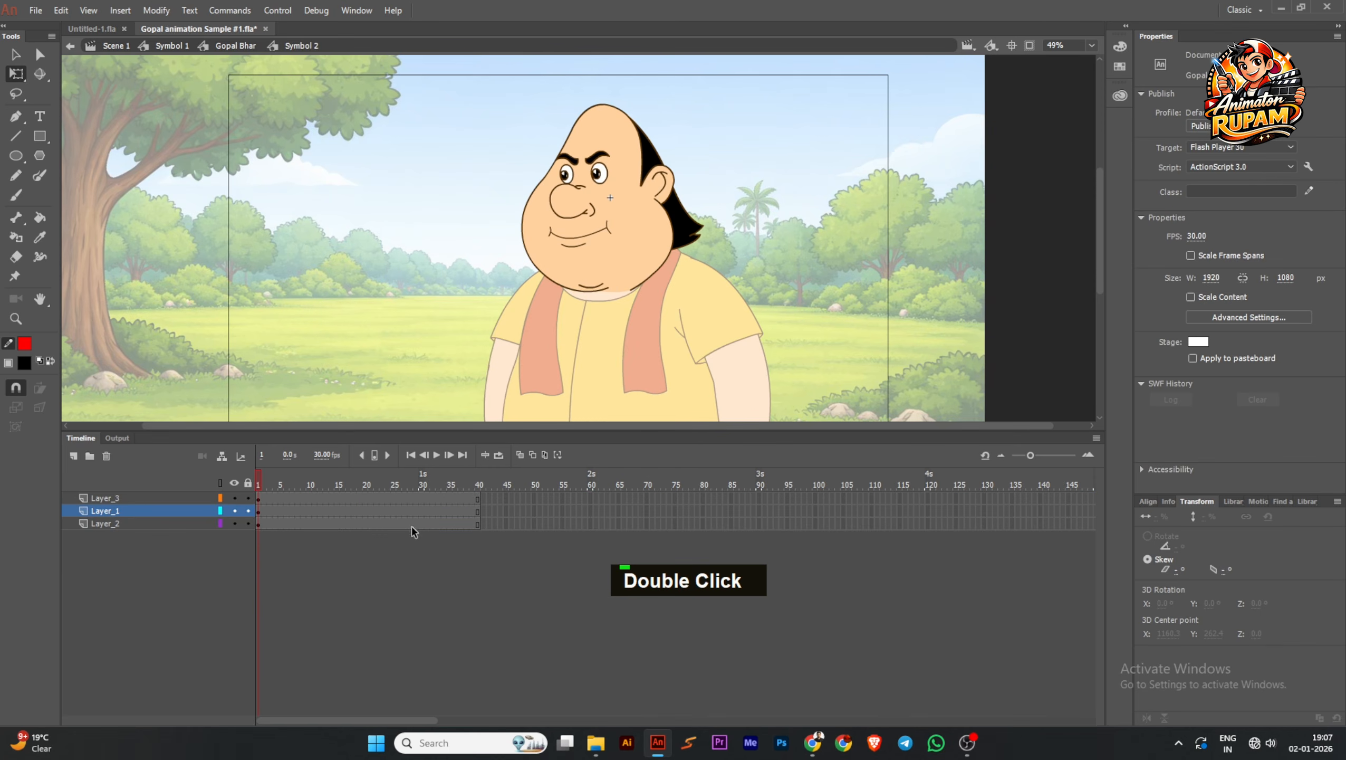
double_click(342, 271)
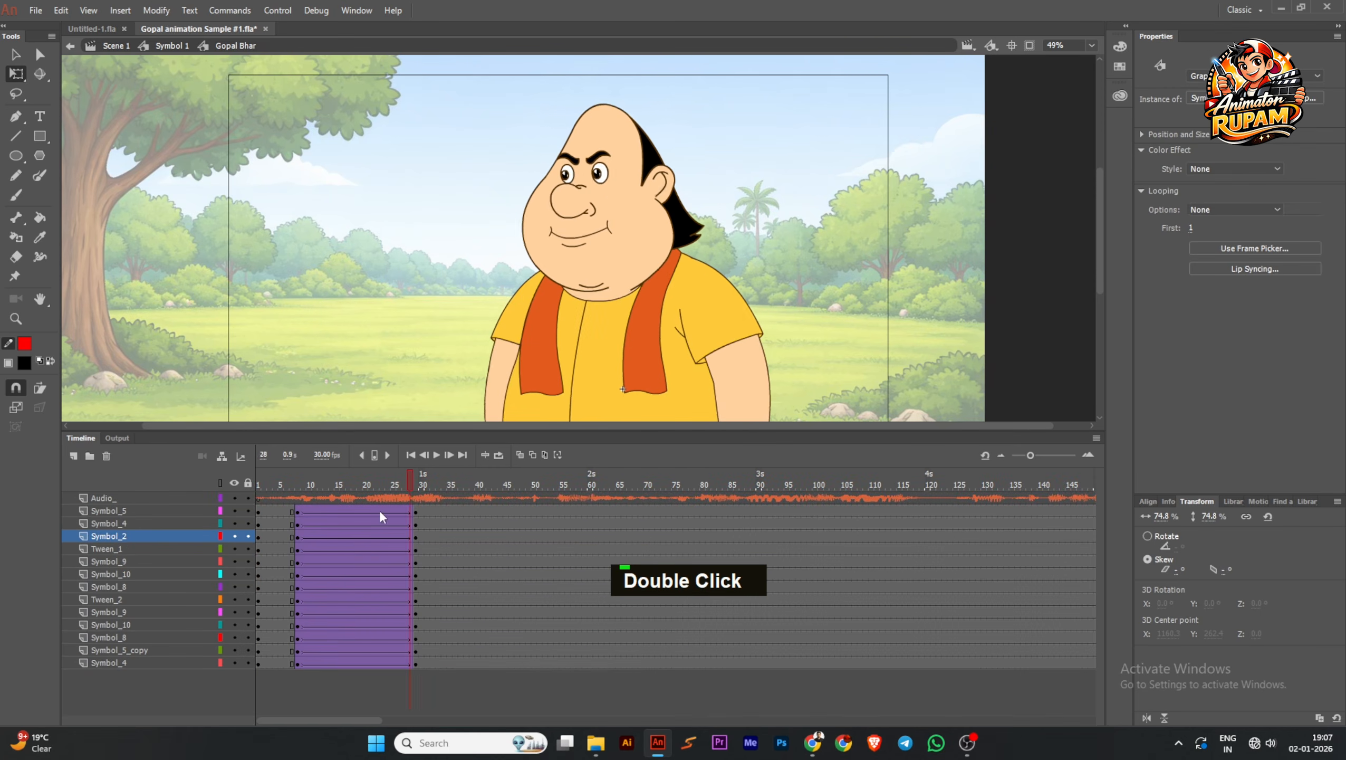
ctrl+scroll(607, 232, up, 2)
middle_click(765, 232)
ctrl+scroll(755, 256, down, 1)
key(ctrl+s)
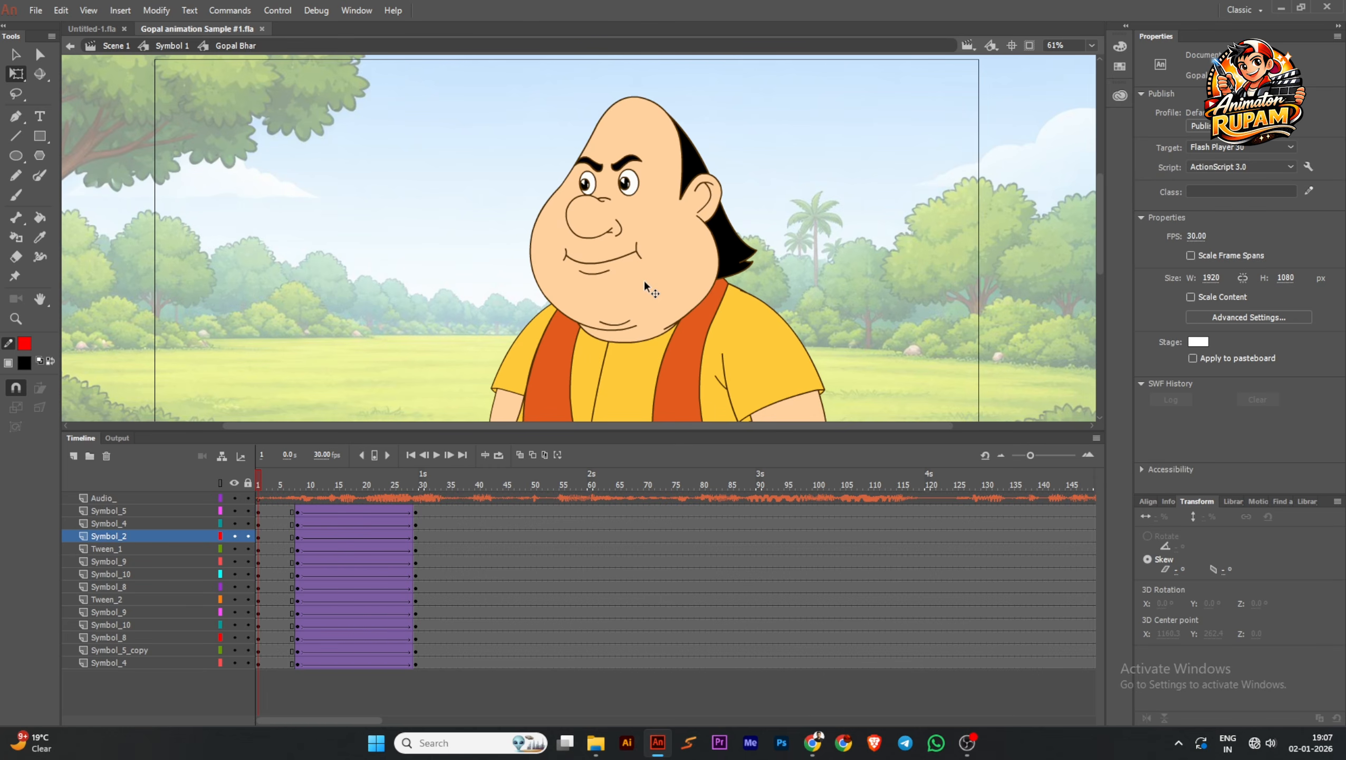
Check the head symbol's layers once more, return to Gopal Bhar and select the head at frame 8
double_click(644, 278)
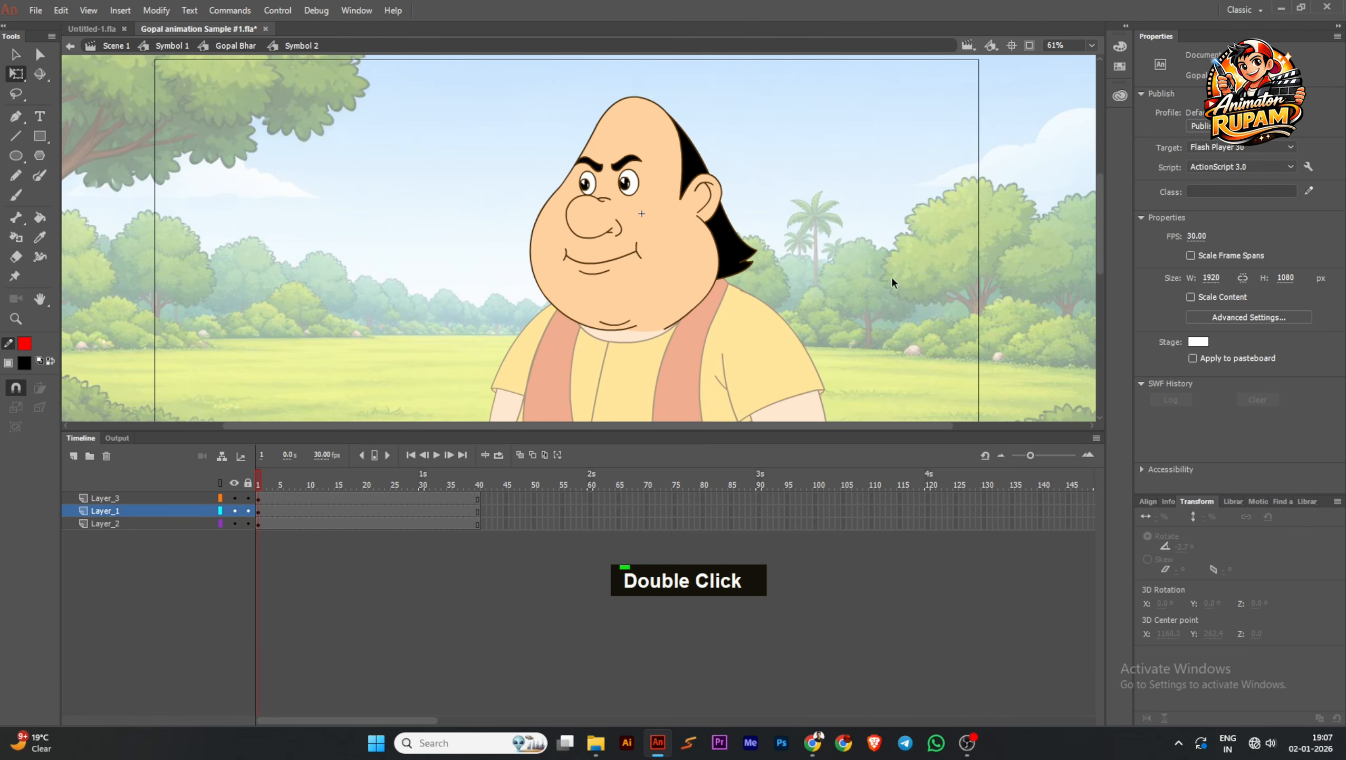
double_click(326, 293)
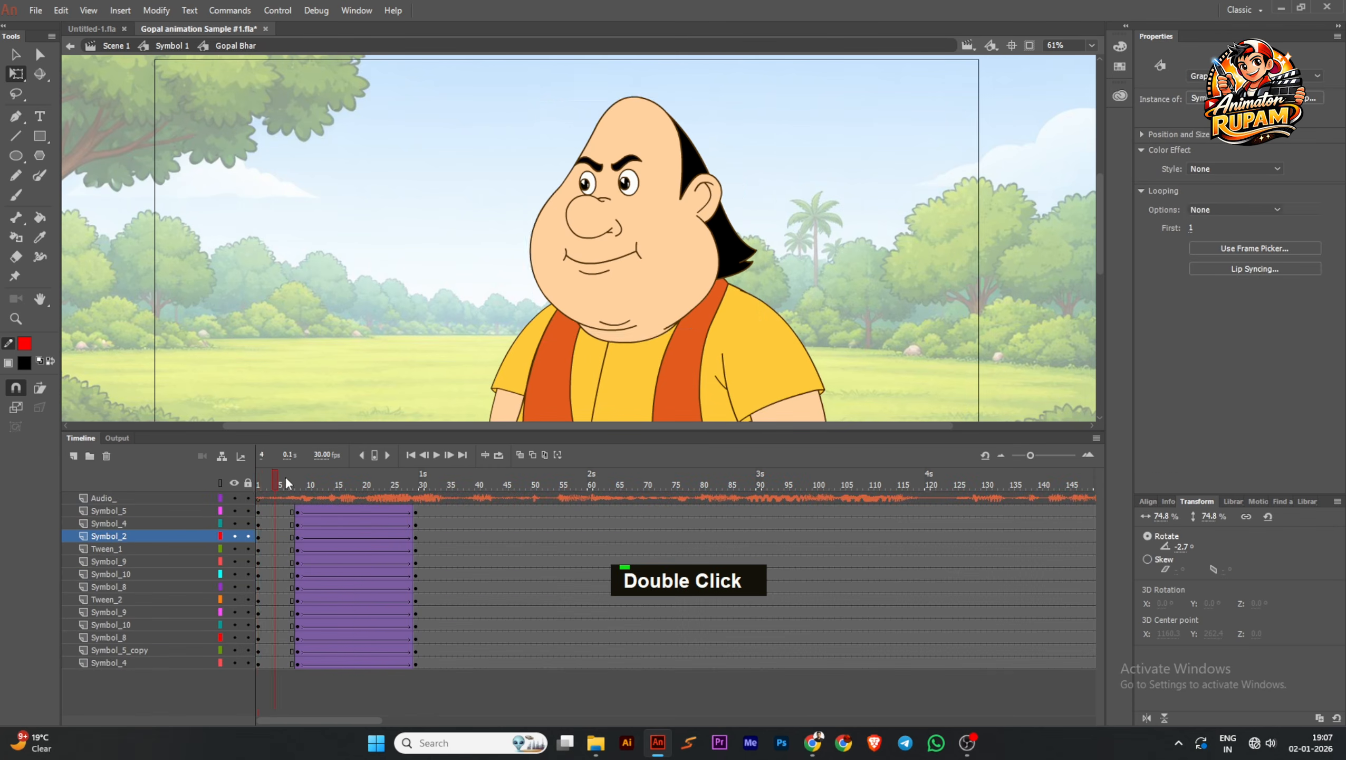
drag(285, 476, 295, 475)
click(638, 260)
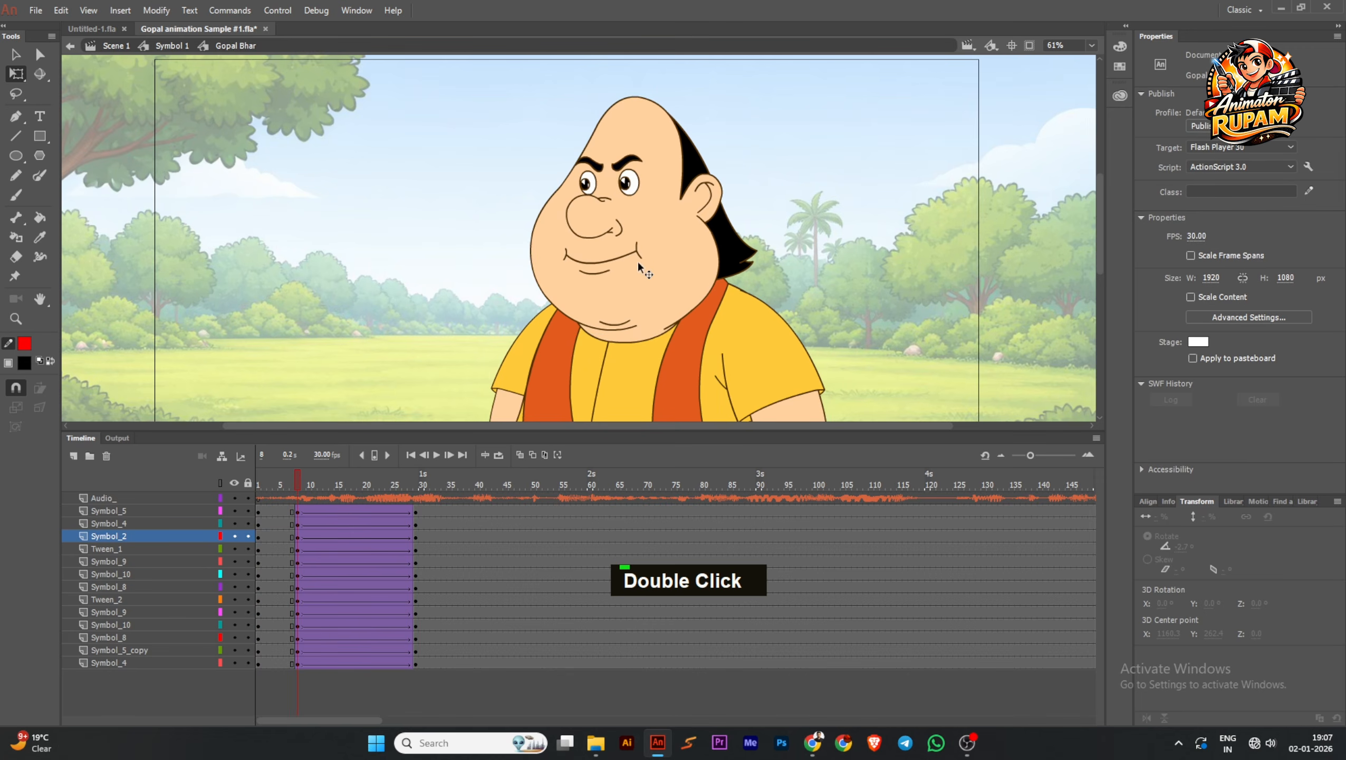
Set the looping of the head selected at frame 8 to Loop
click(1230, 212)
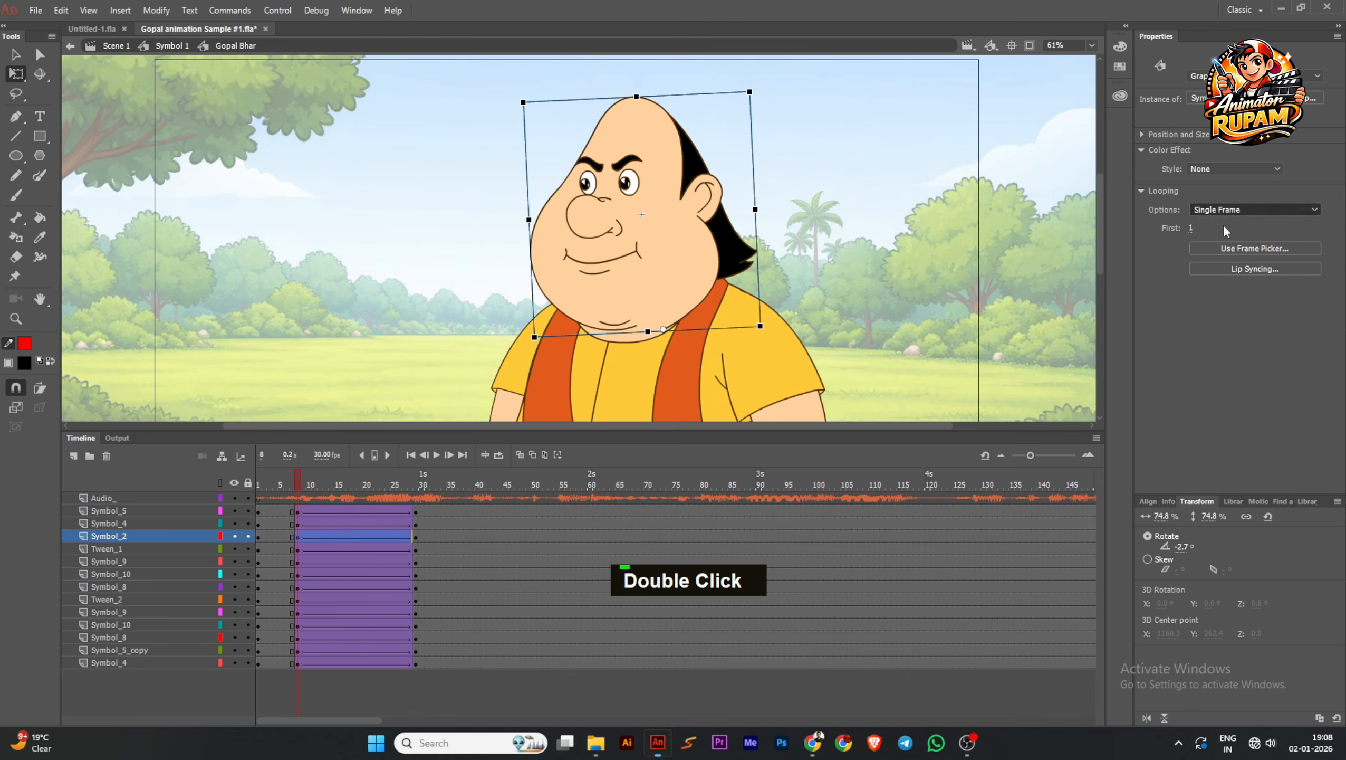
click(1217, 225)
Insert keyframes on the Symbol_2 layer at frames 34 and 38
drag(297, 484, 447, 508)
click(608, 346)
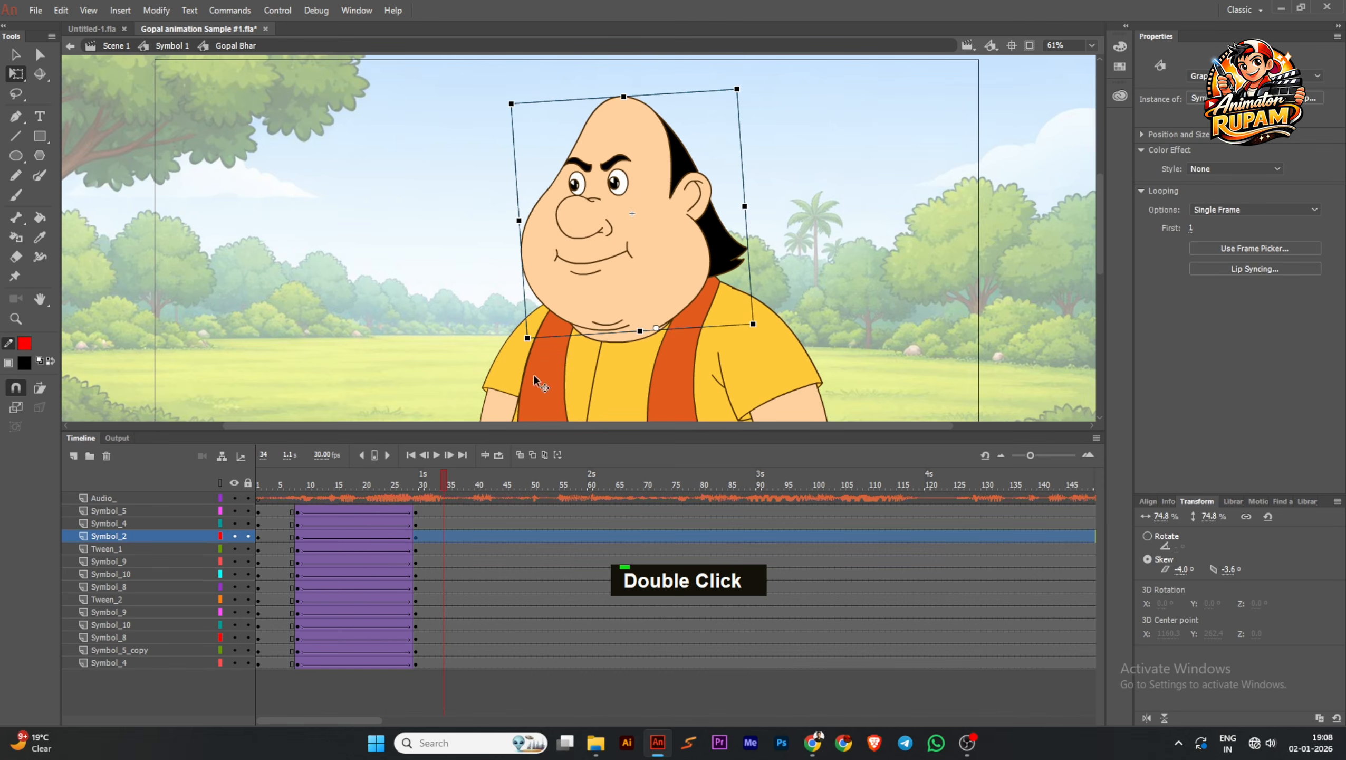
key(F6)
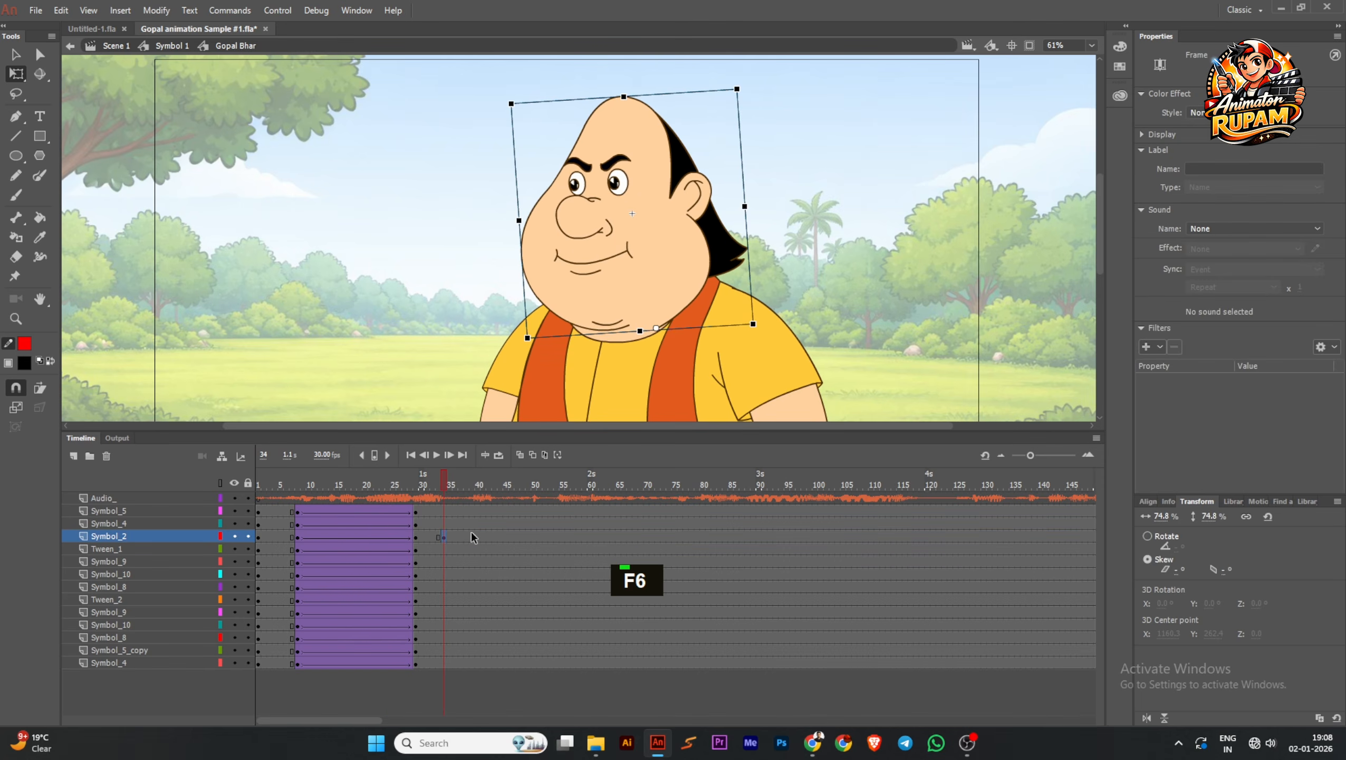
click(473, 475)
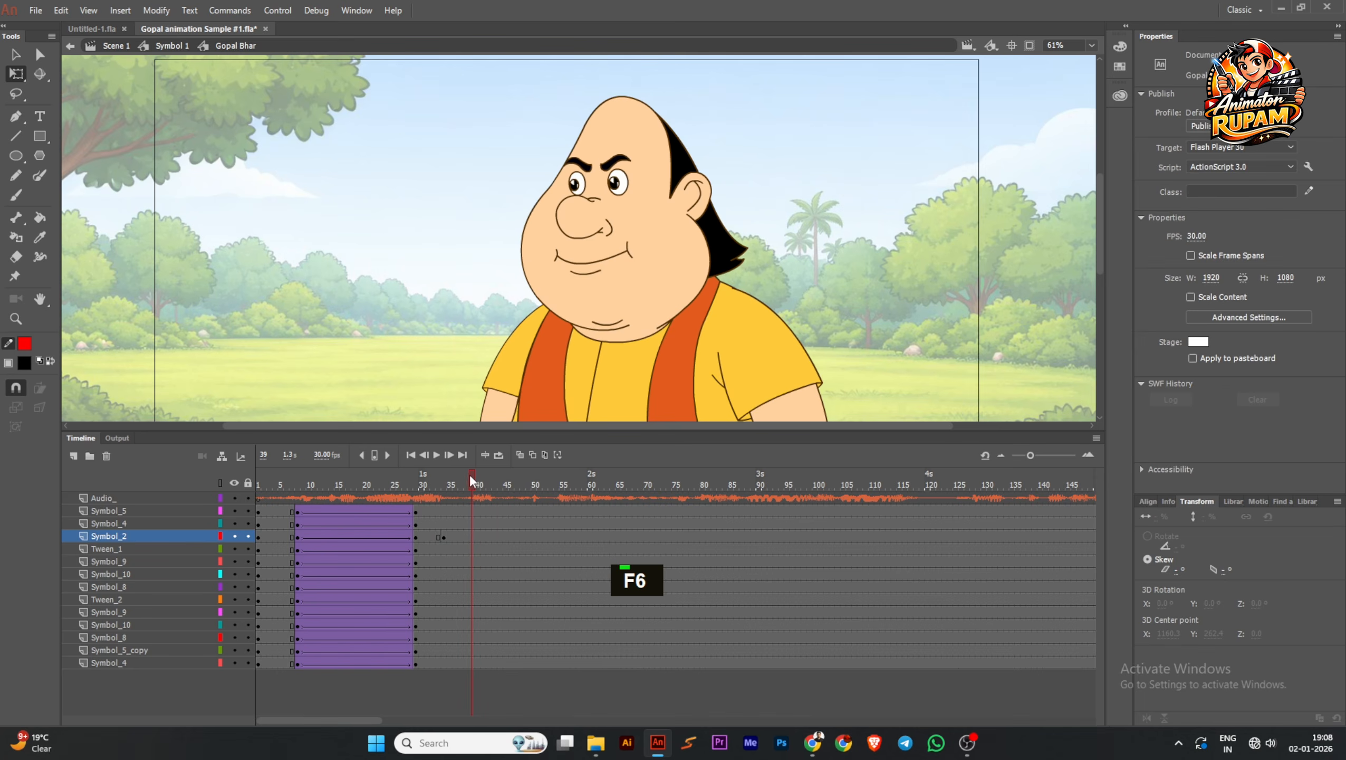
click(468, 474)
key(F6)
drag(466, 480, 495, 495)
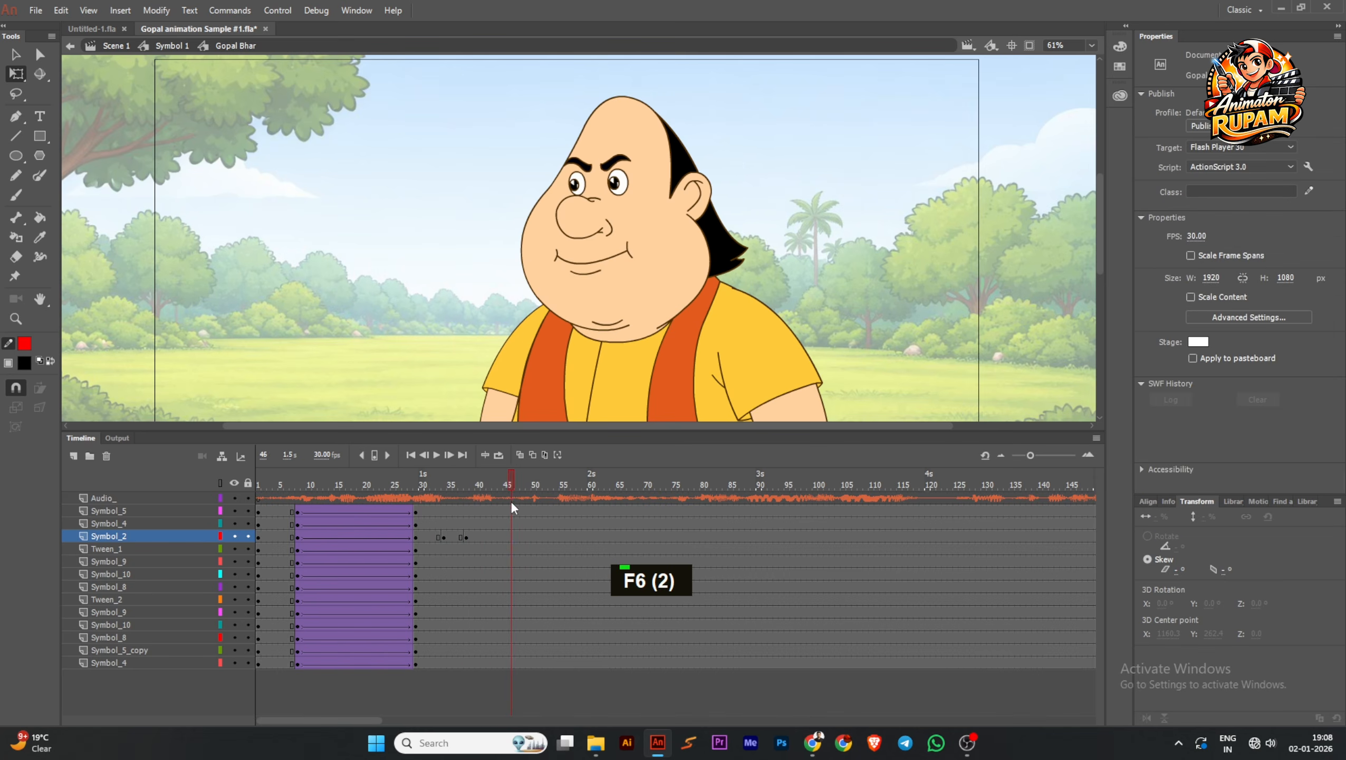
Insert keyframes on the Symbol_2 layer at frames 51 and 54, clearing the misplaced one at frame 52
key(F6)
click(556, 480)
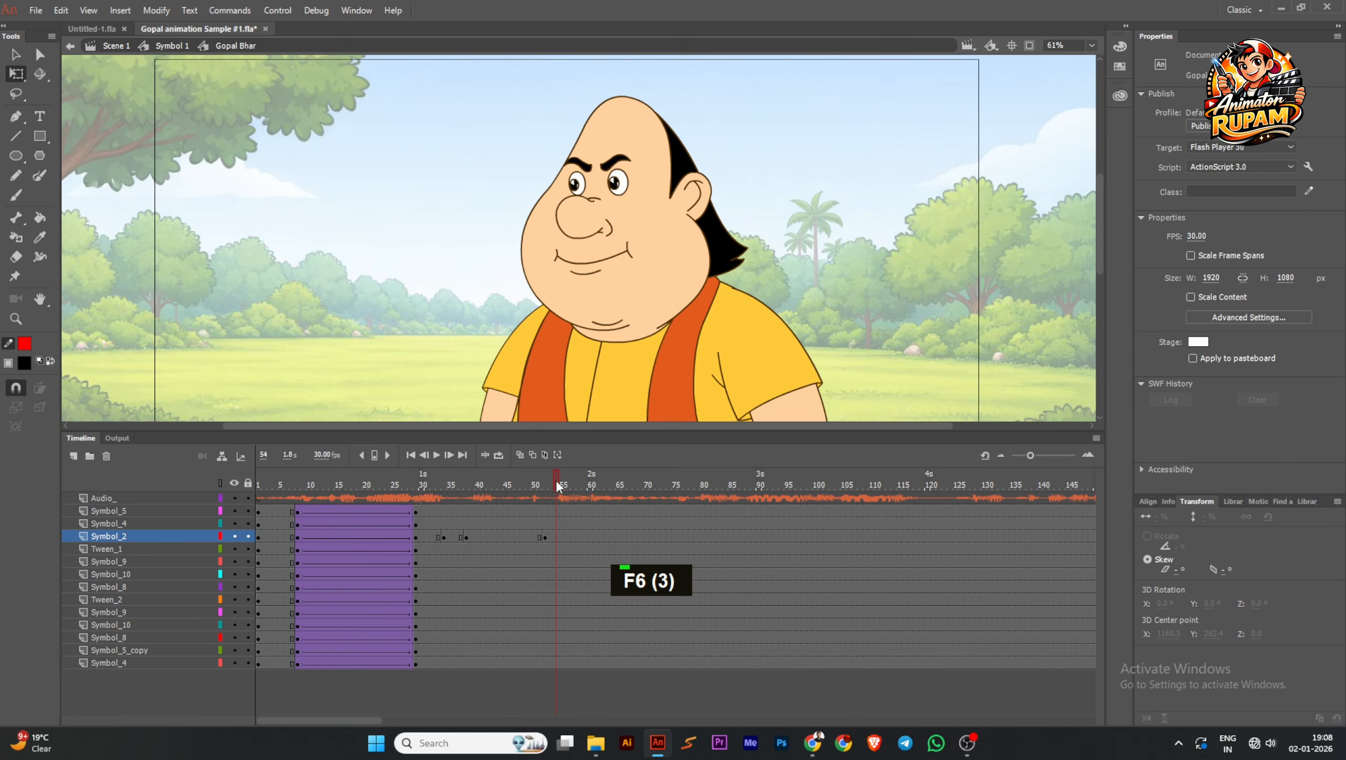
click(544, 536)
key(shift+F6)
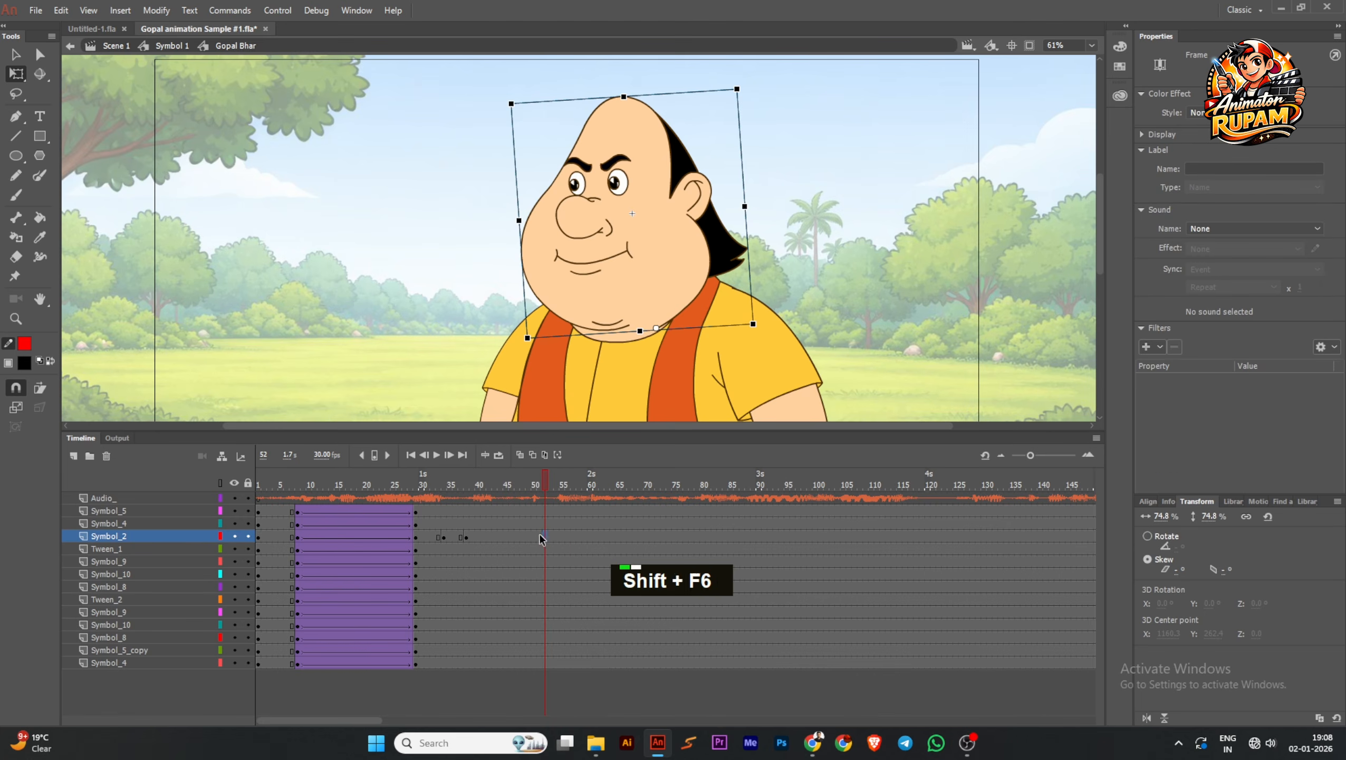
click(539, 536)
key(F6)
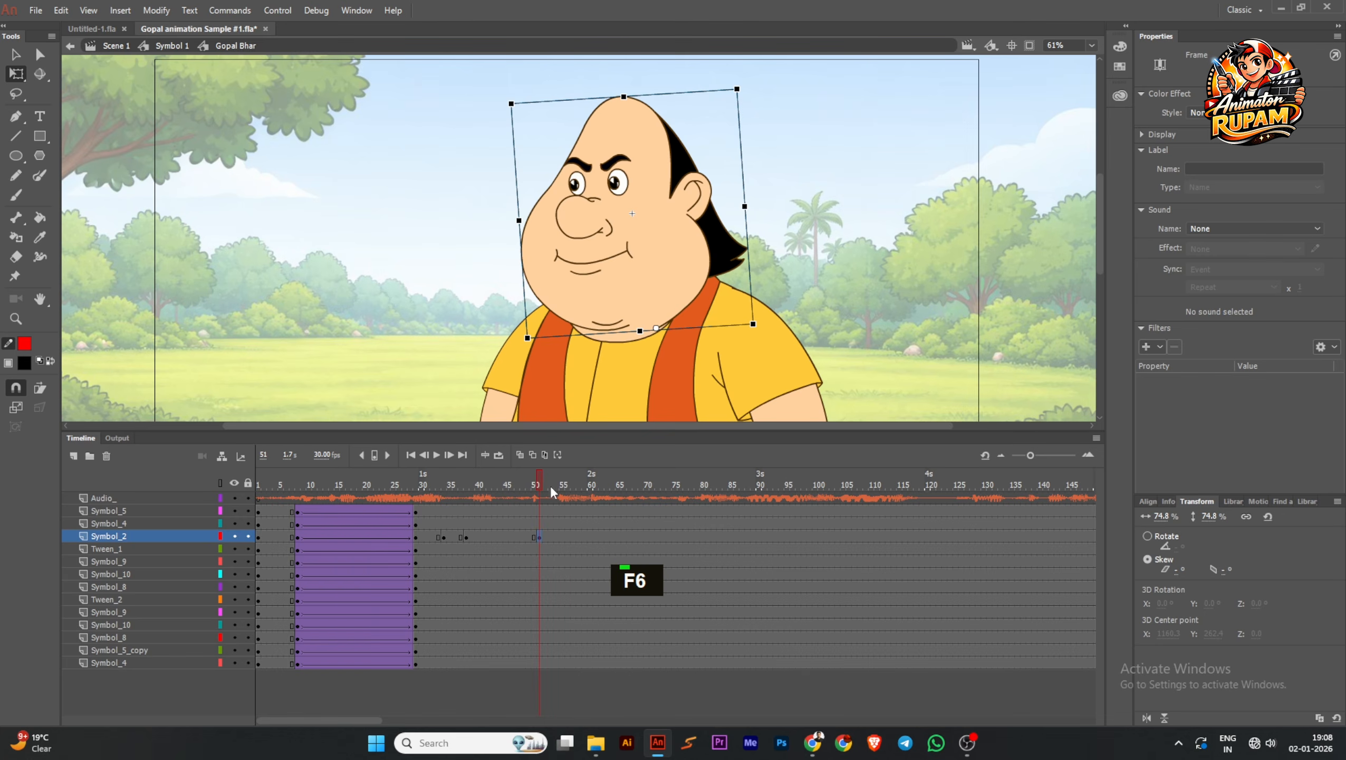
click(557, 481)
click(555, 536)
key(F6)
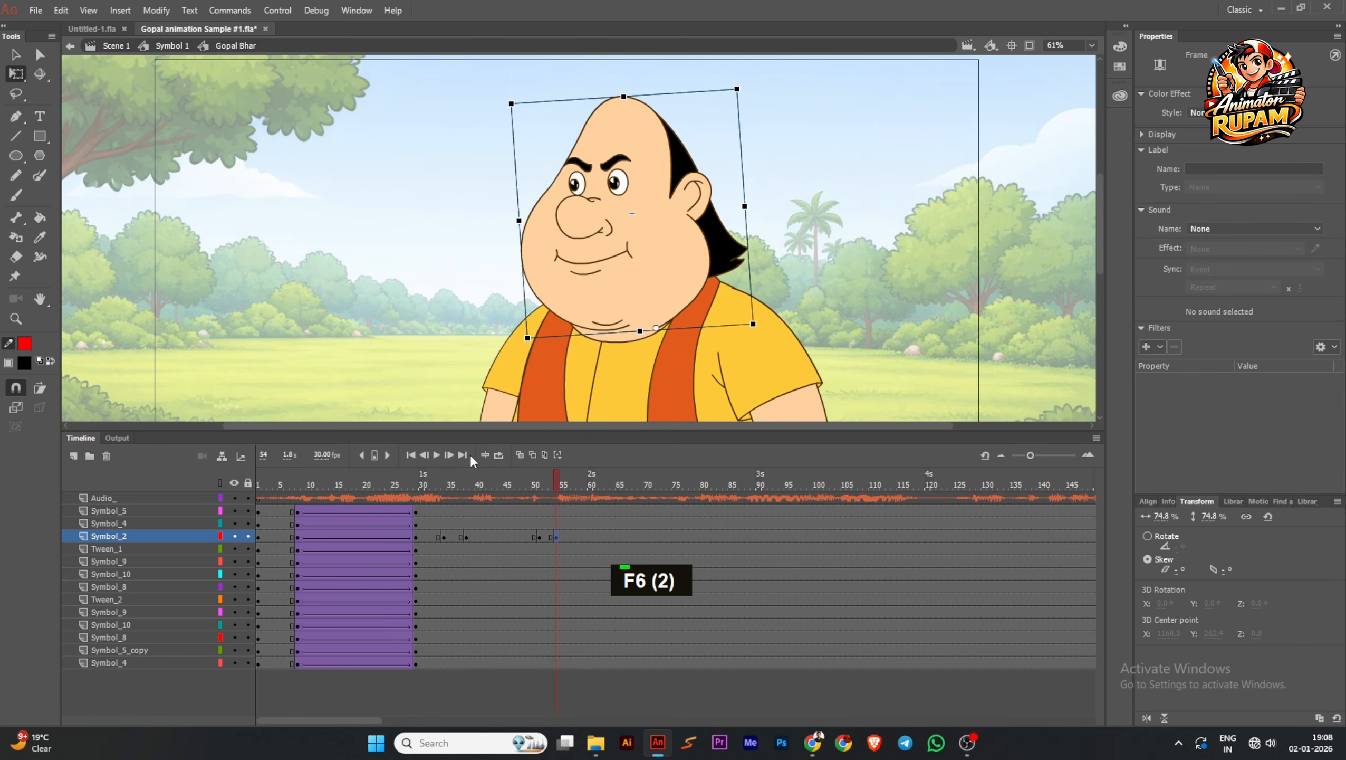
Play and scrub the following audio section, and insert a Symbol_2 keyframe at frame 63
click(436, 456)
click(661, 480)
click(539, 479)
drag(549, 477, 578, 472)
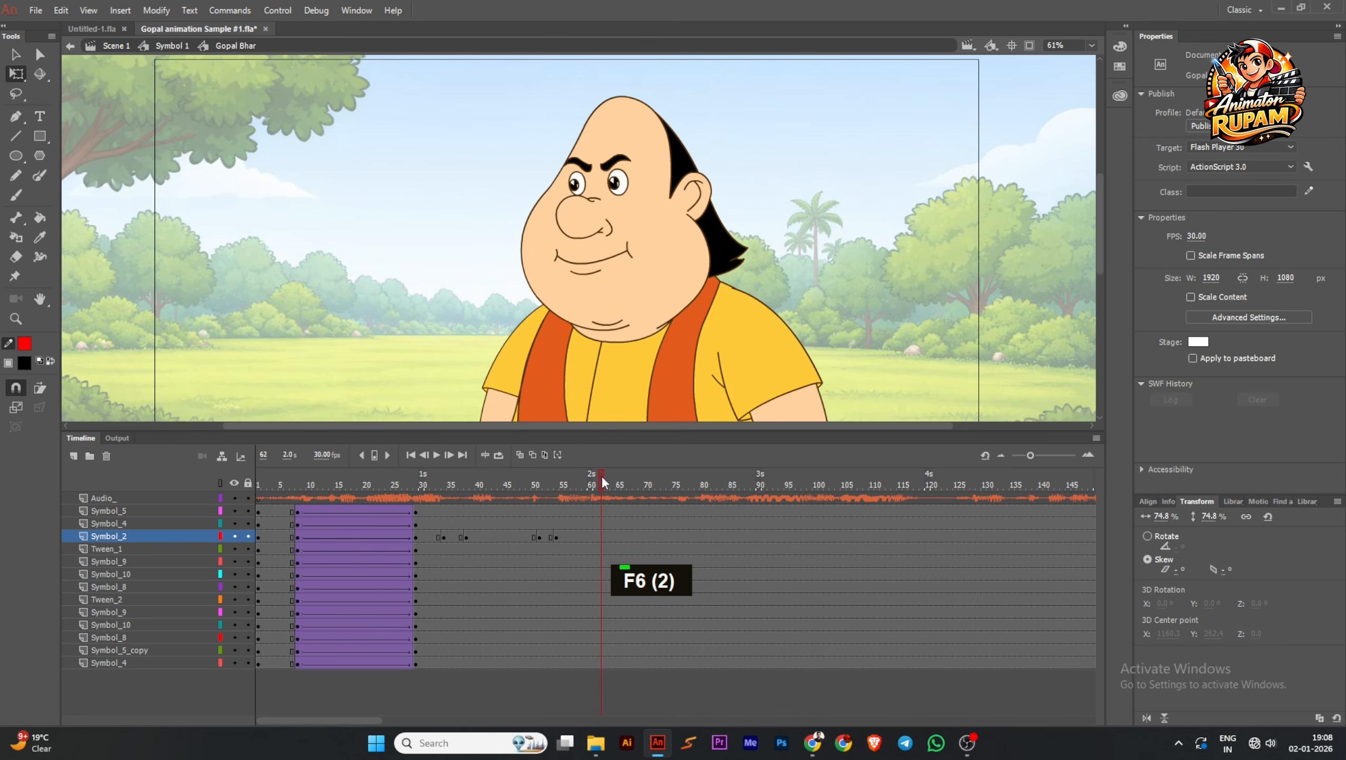
key(F6)
Set the head's looping at frame 59 to Loop so the mouth moves in that span
click(586, 482)
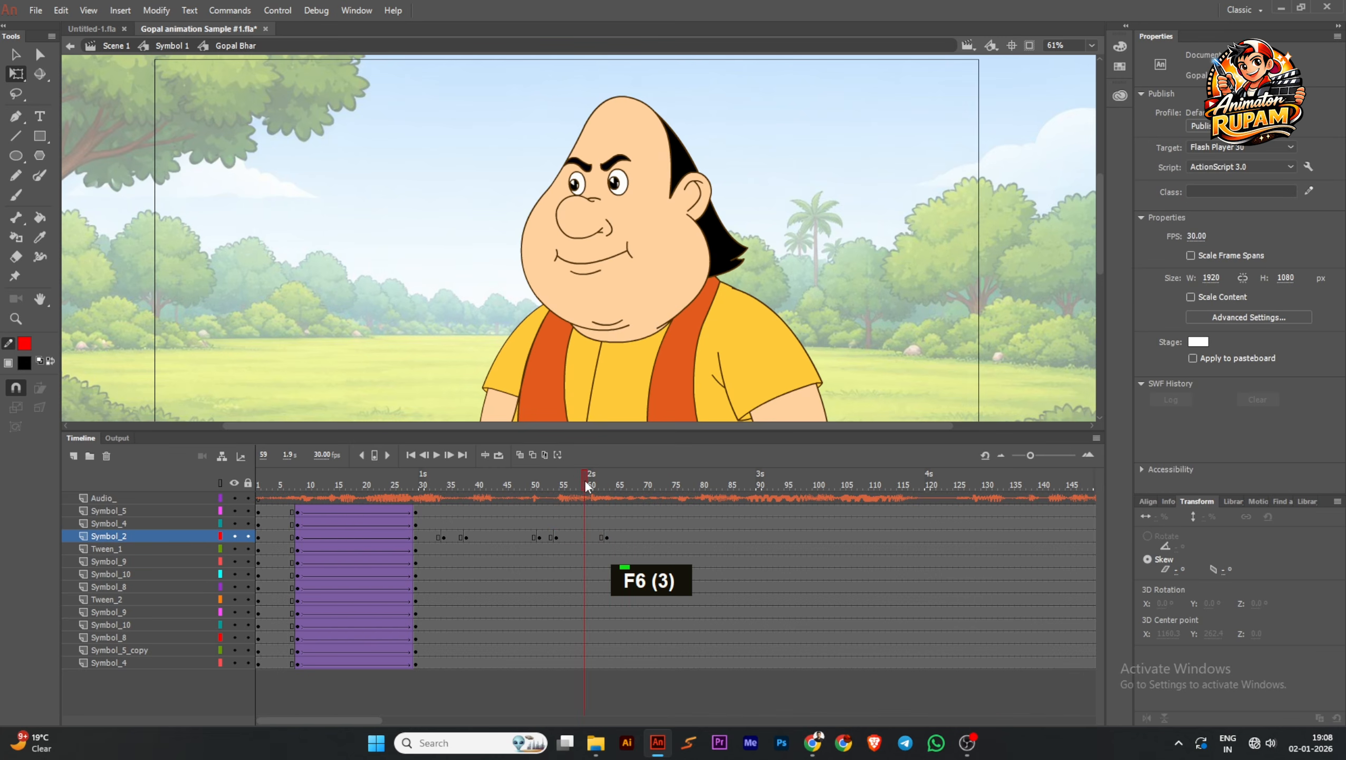
click(590, 272)
click(1257, 212)
click(1223, 220)
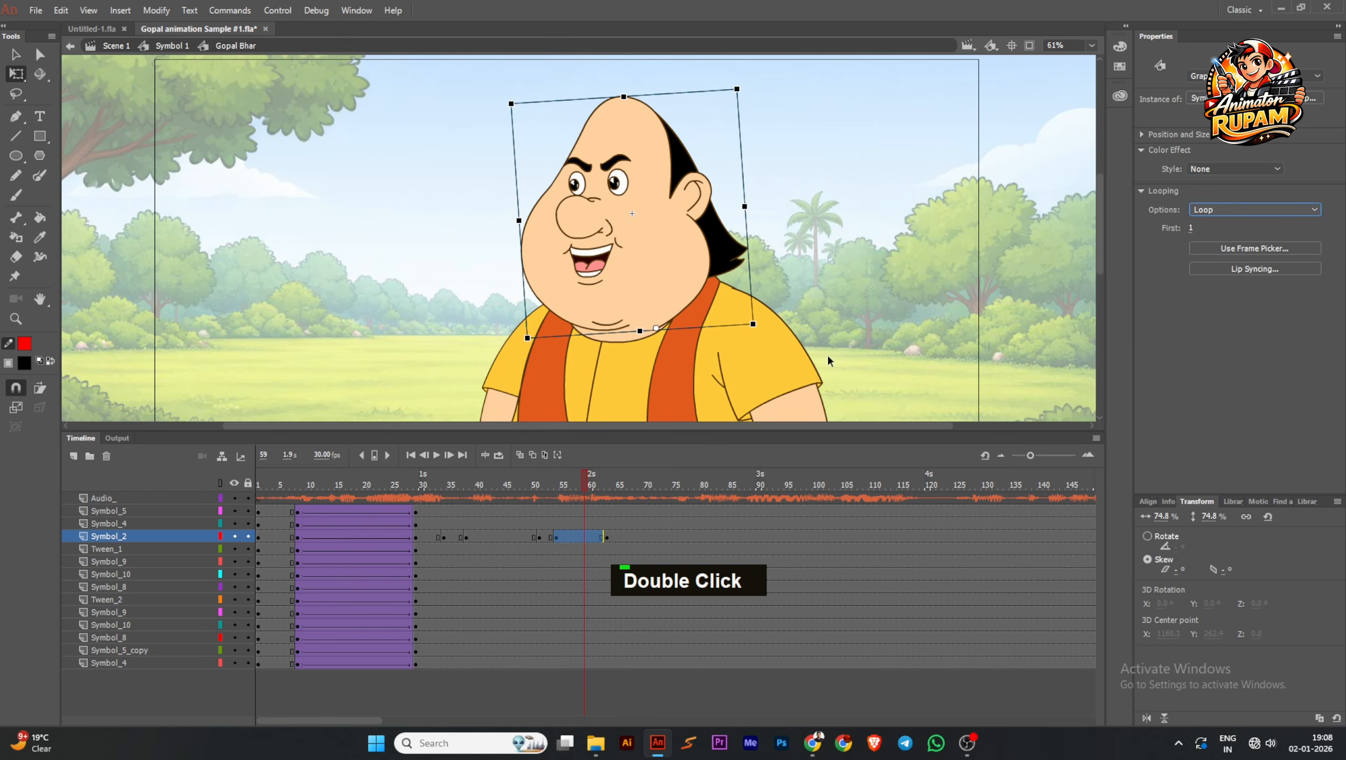
Set the head's looping to Loop in the earlier talking spans, including the one at frame 31, and save the file
drag(582, 486, 428, 480)
click(601, 290)
click(1225, 211)
click(1222, 222)
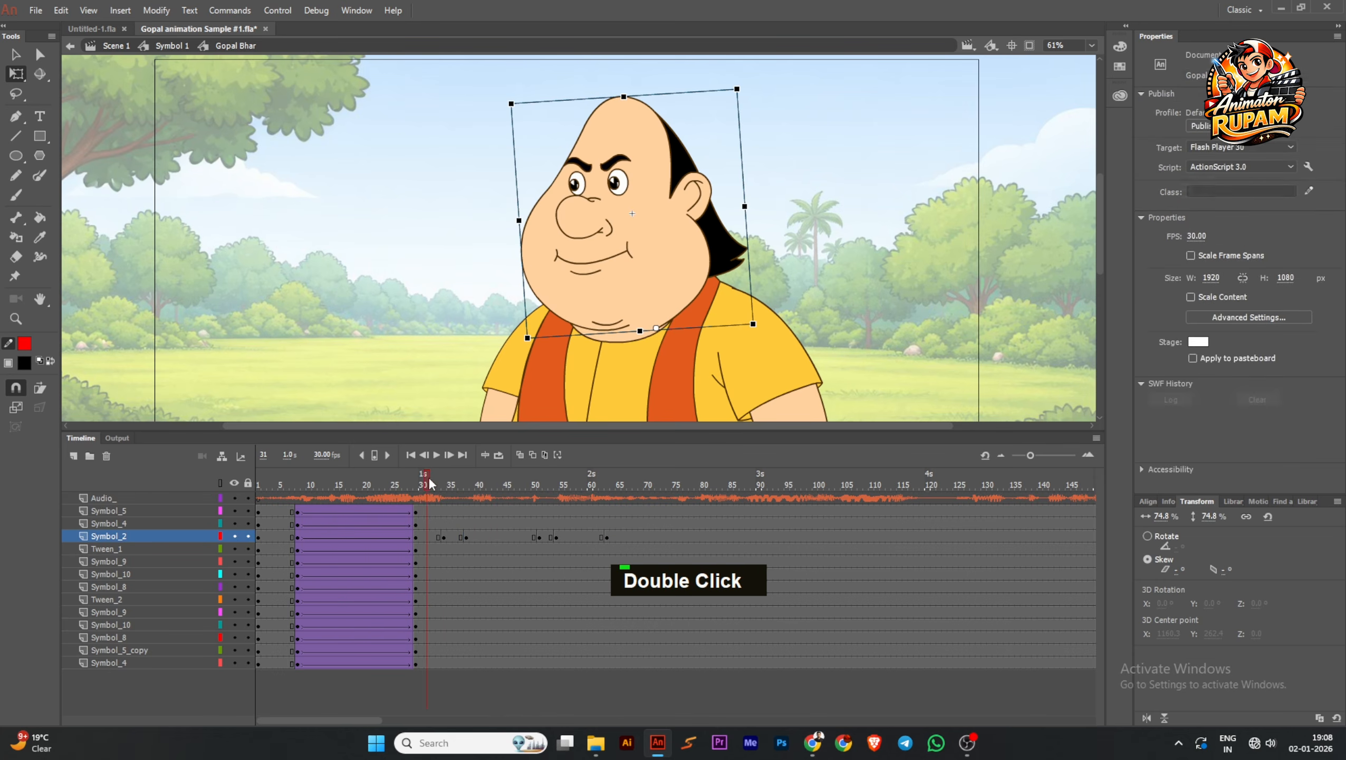
click(605, 260)
click(1211, 211)
click(1212, 225)
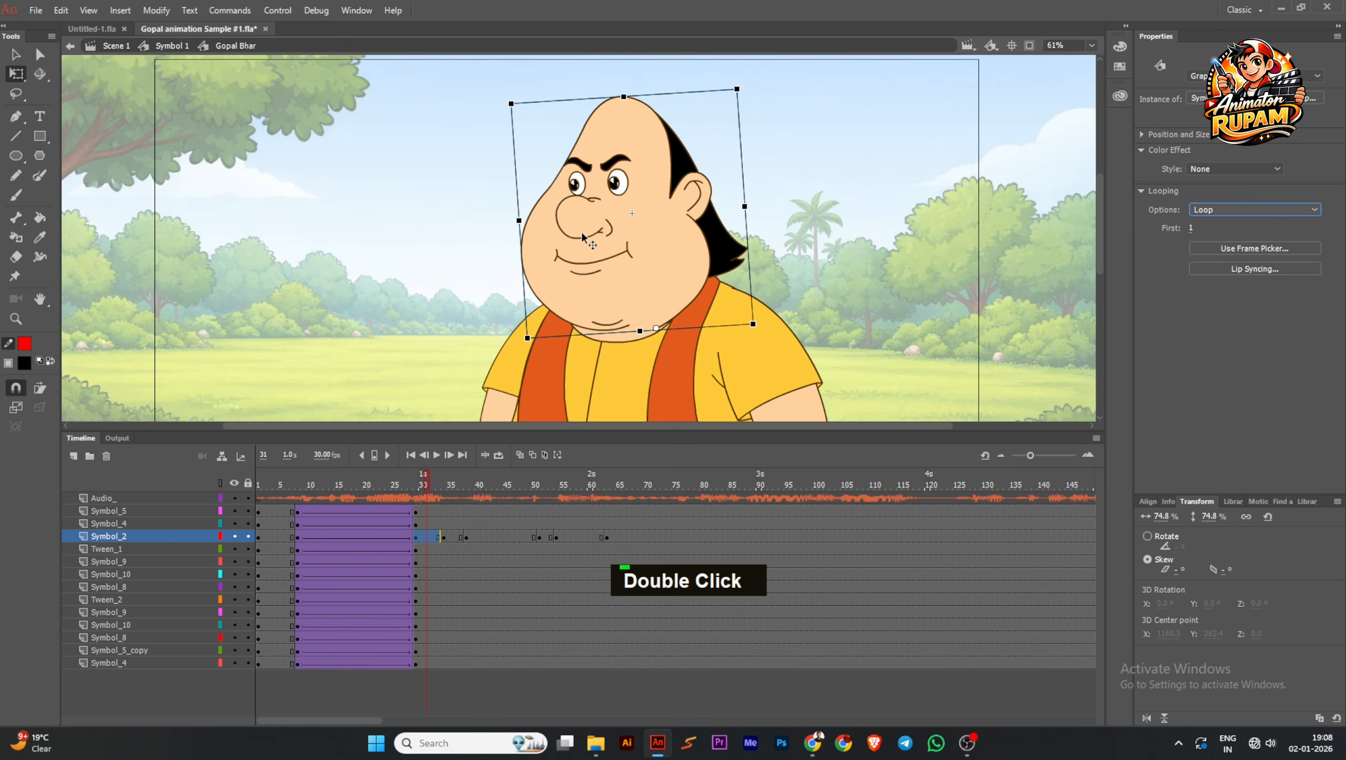
scroll(581, 232, down, 2)
scroll(443, 275, down, 1)
key(ctrl+s)
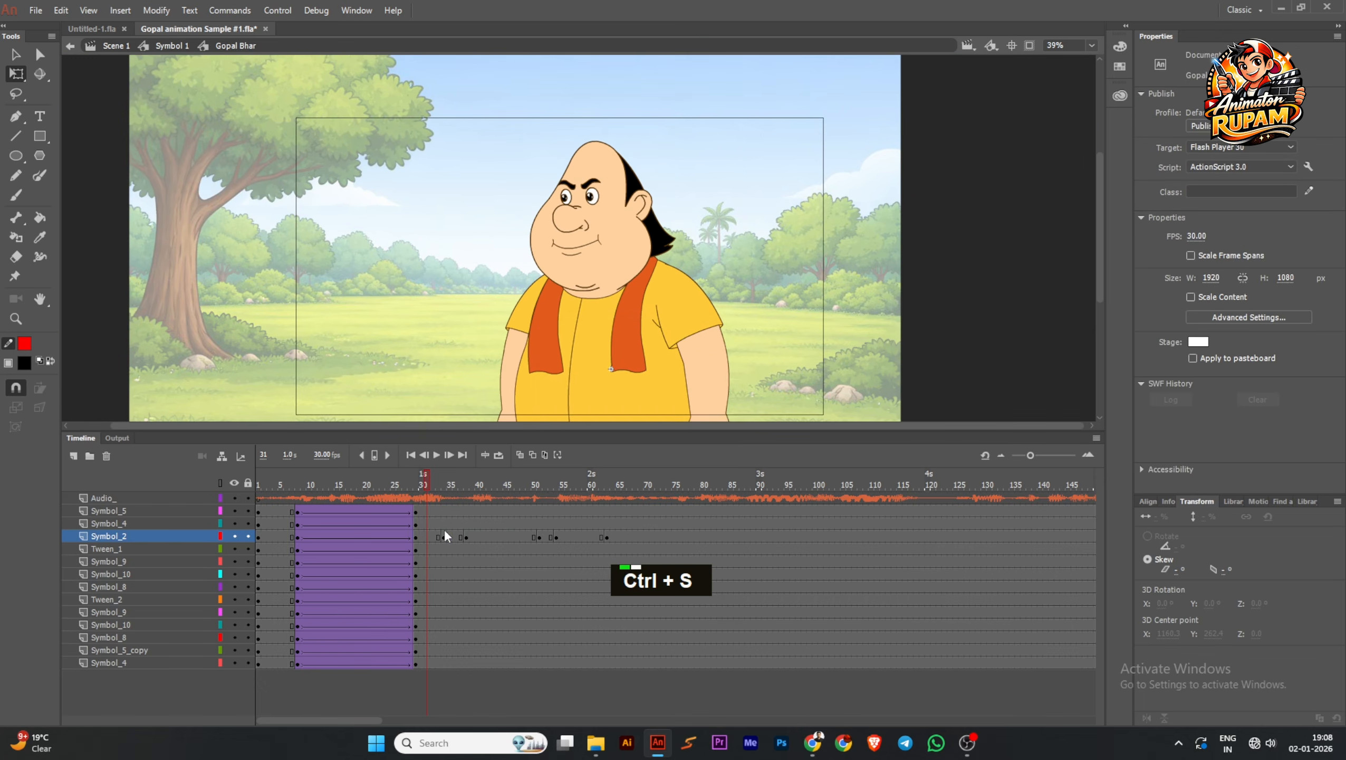
Play the animation from frame 1 to check the mouth movement against the audio, and pause it
drag(434, 486, 259, 485)
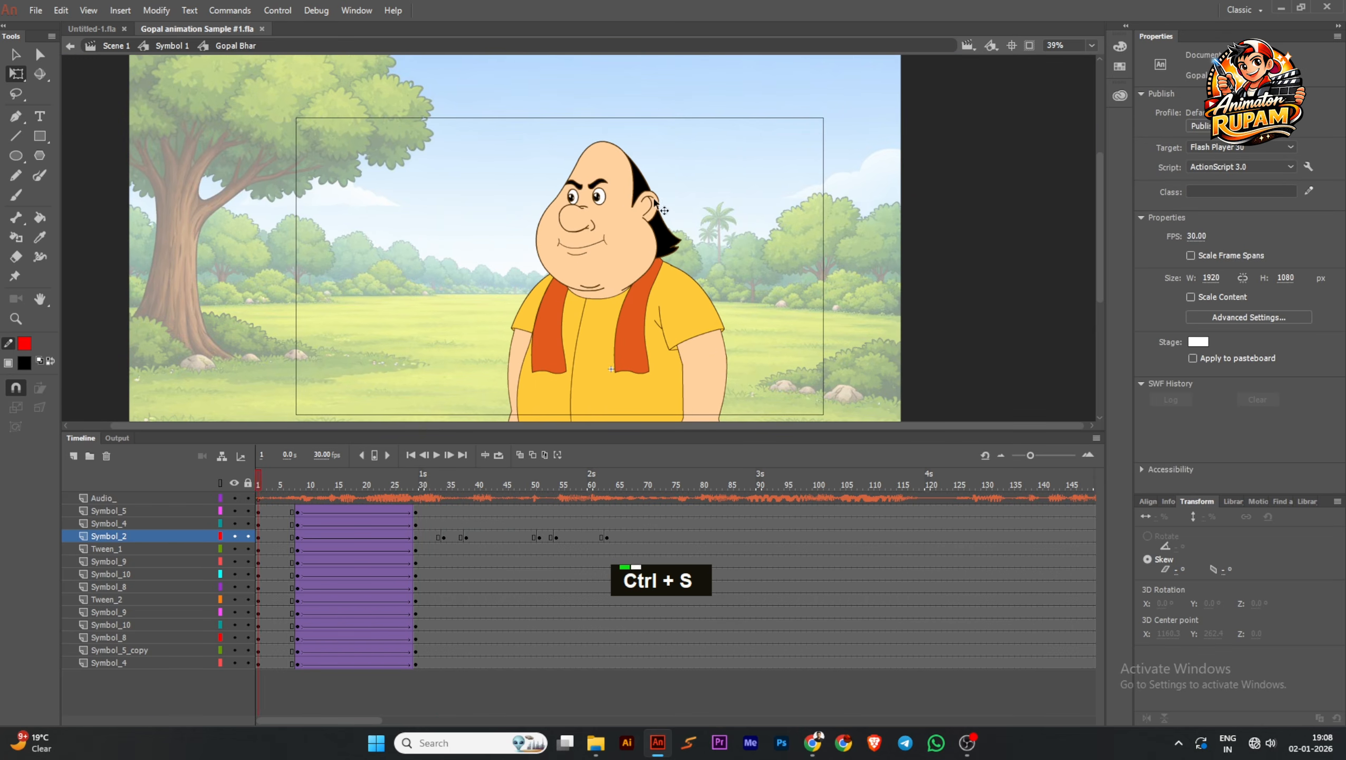
scroll(706, 227, down, 1)
middle_click(649, 227)
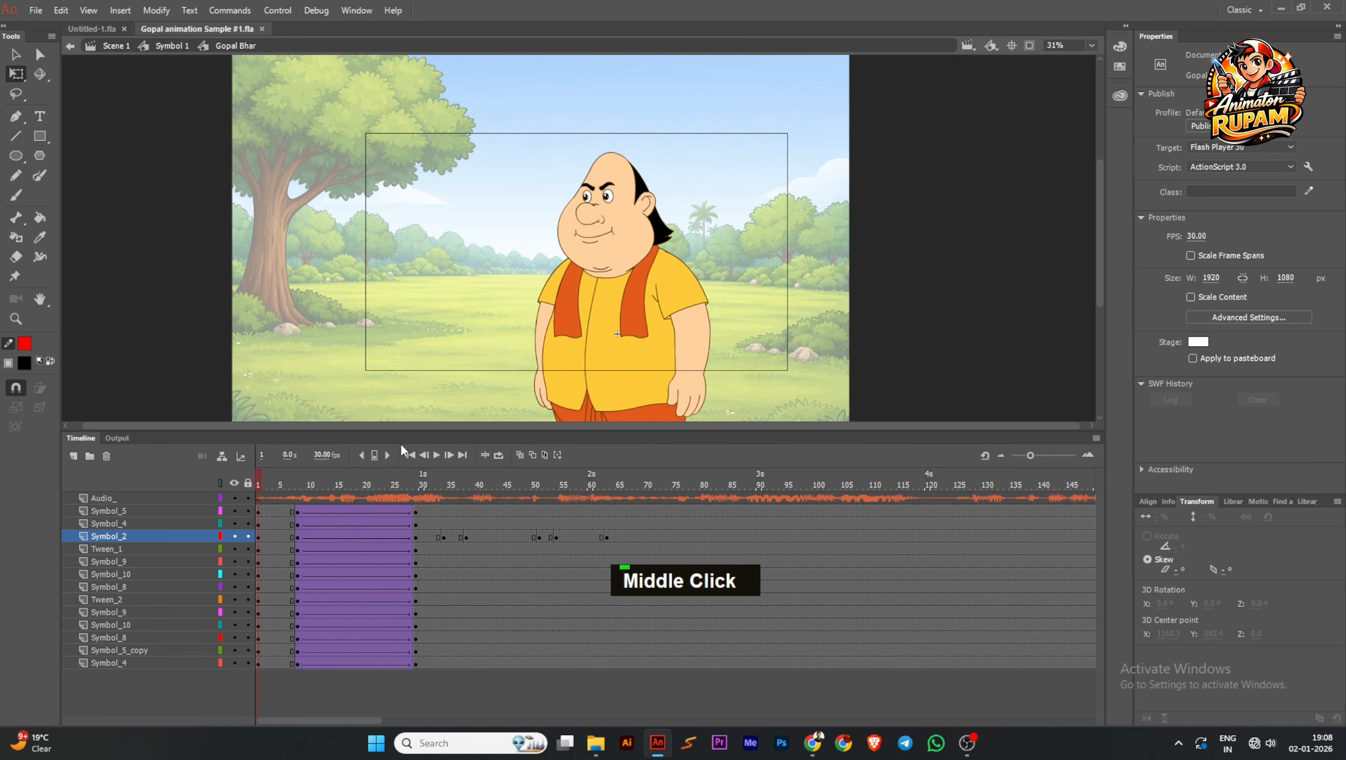
click(435, 456)
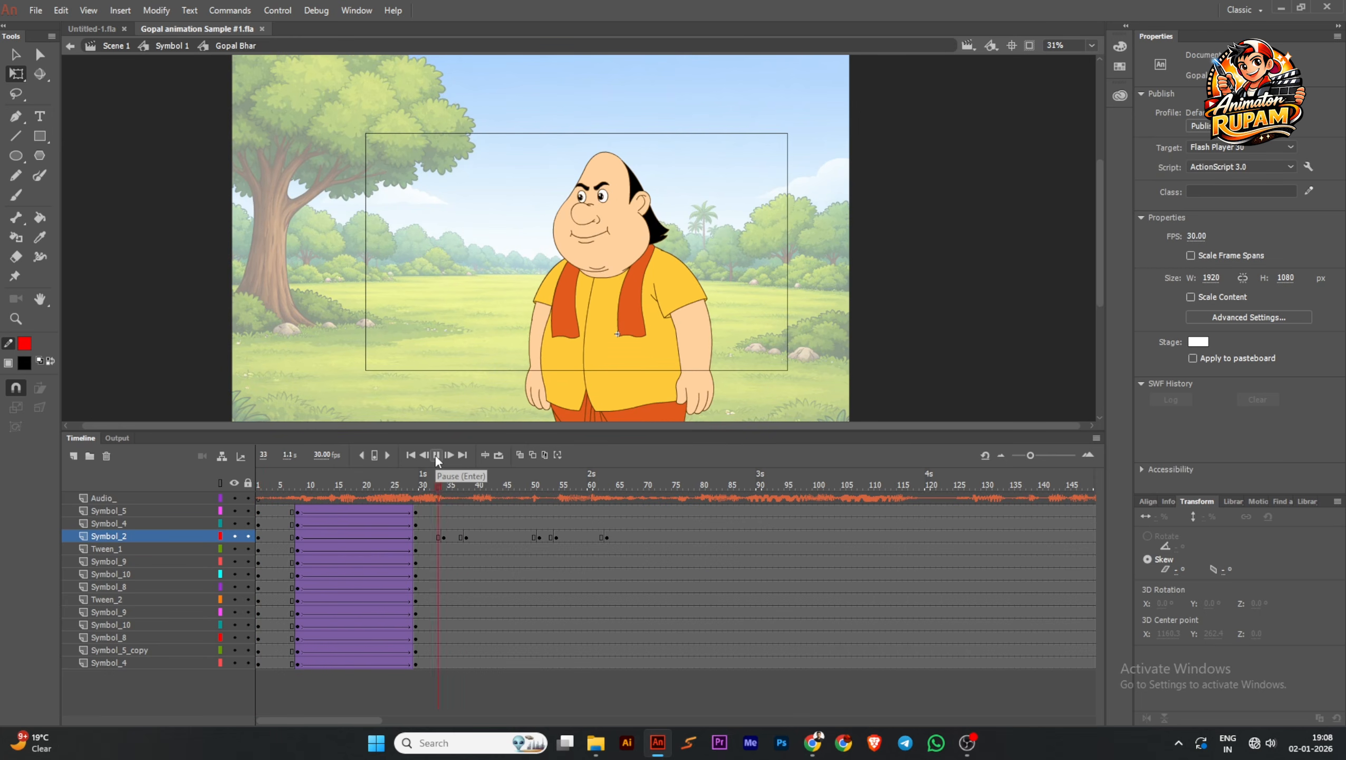
click(436, 456)
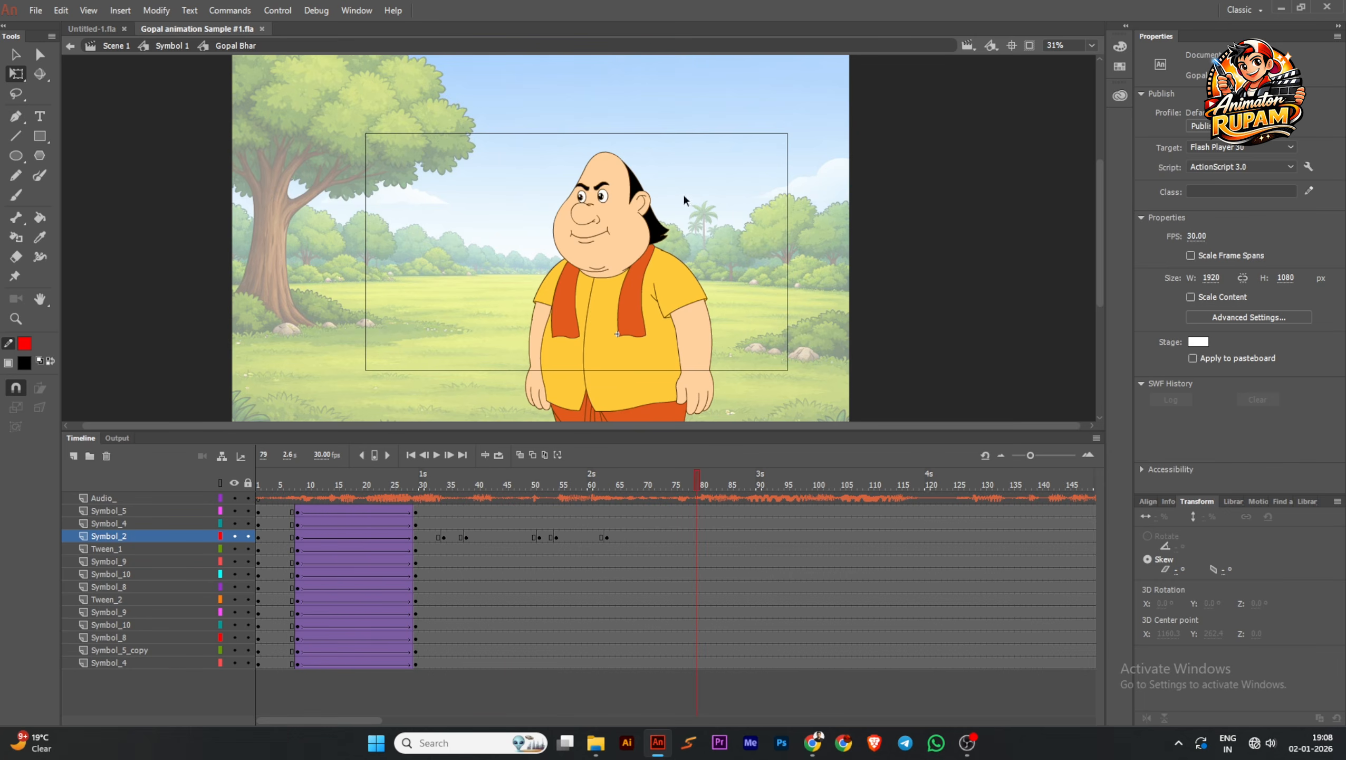
Insert a Symbol_2 keyframe at frame 4 and set the head's looping there to Loop
scroll(683, 194, up, 2)
drag(657, 488, 278, 517)
click(547, 252)
scroll(547, 253, up, 1)
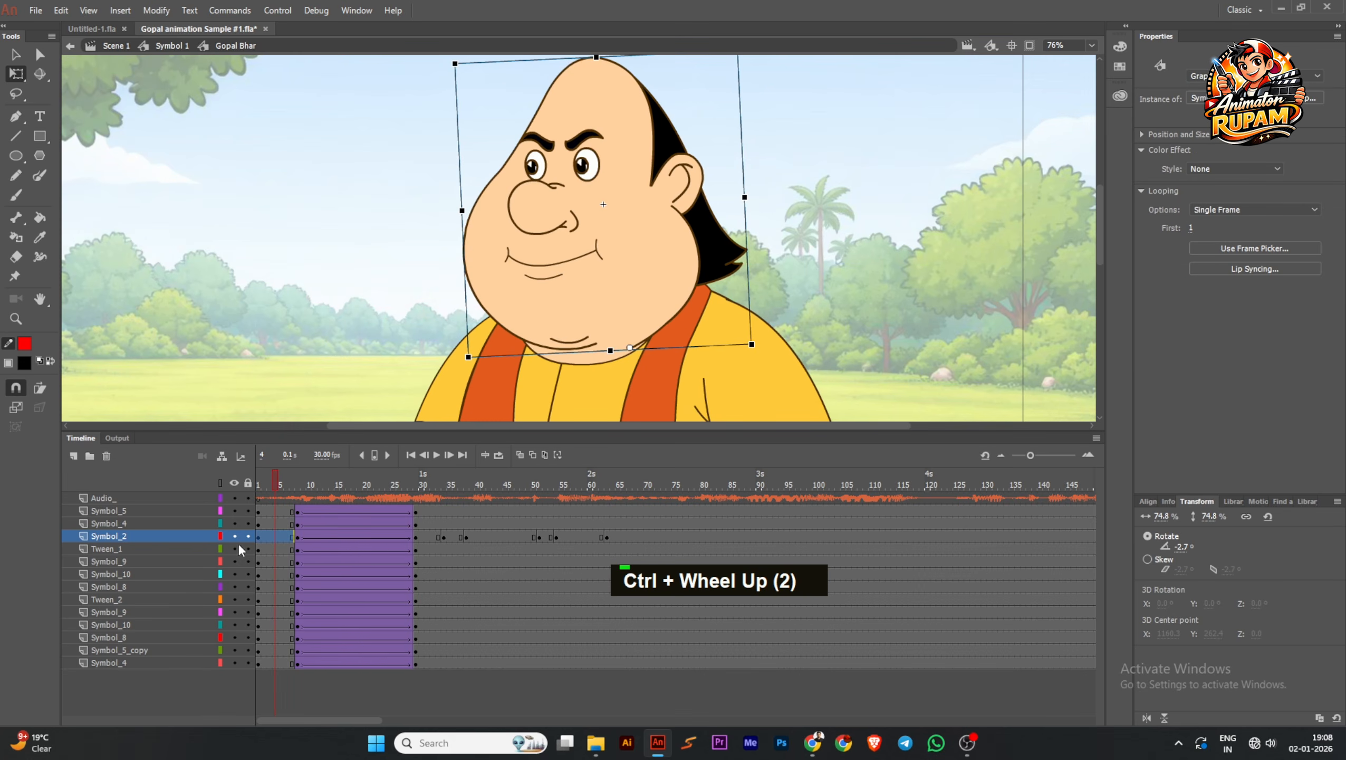
click(273, 537)
key(F6)
double_click(612, 289)
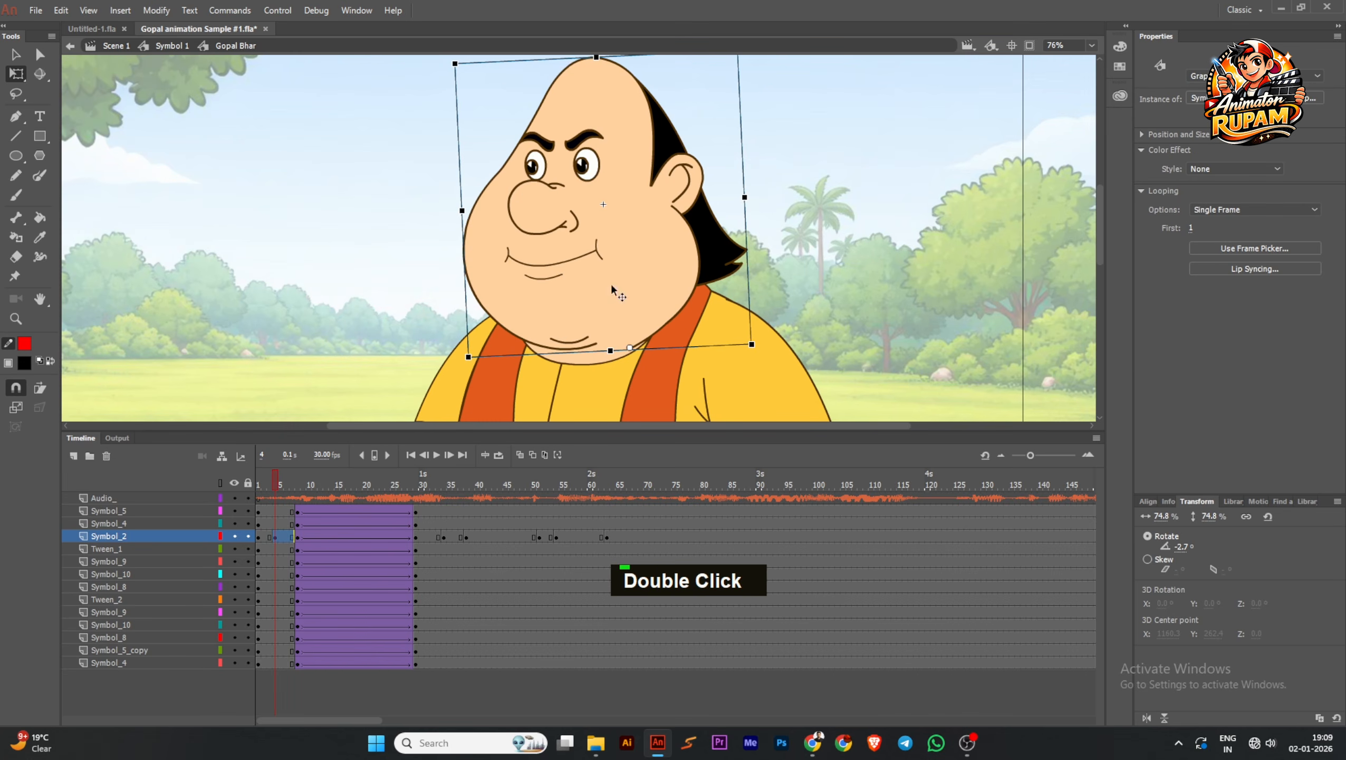
click(1255, 209)
click(1226, 224)
Scrub and play the animation from frame 1 to review the lip movement up to the following audio section
scroll(715, 240, down, 1)
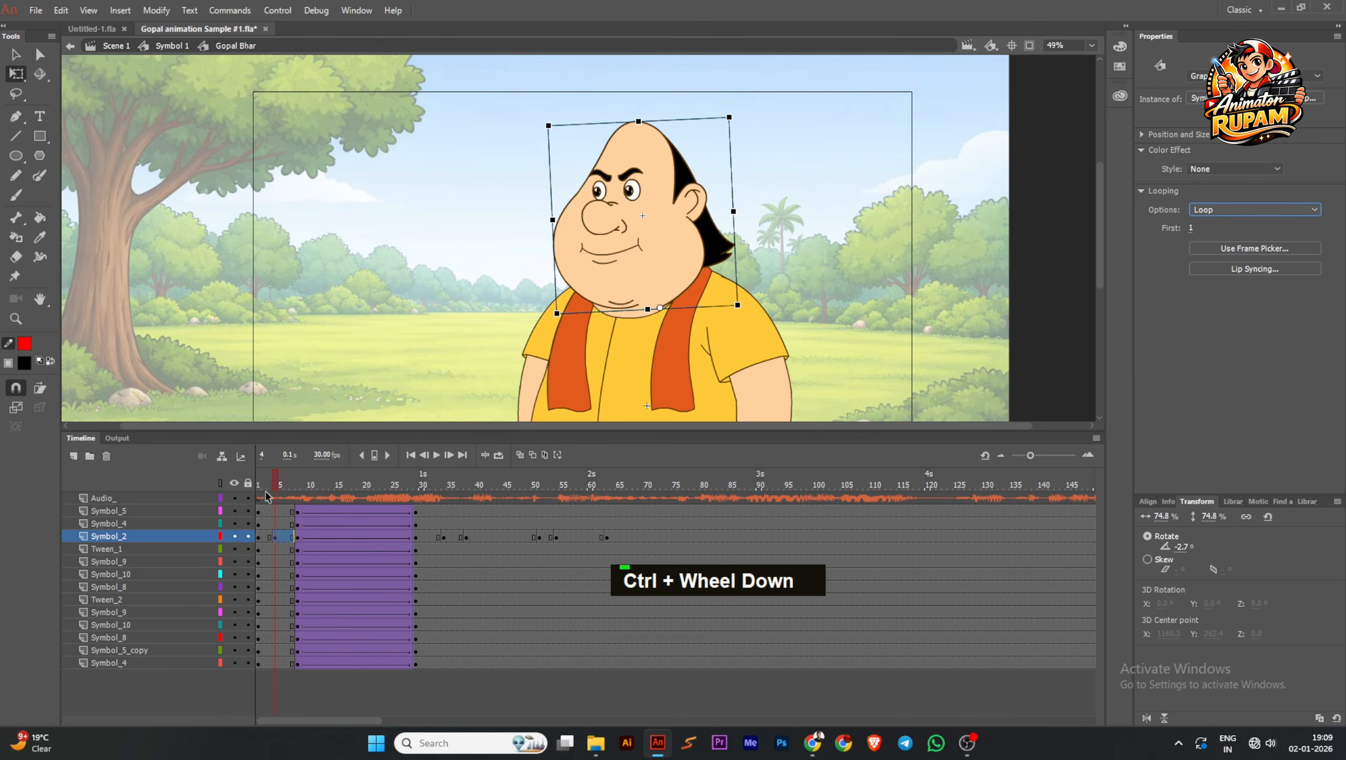
drag(266, 494, 620, 514)
drag(787, 514, 176, 505)
click(435, 451)
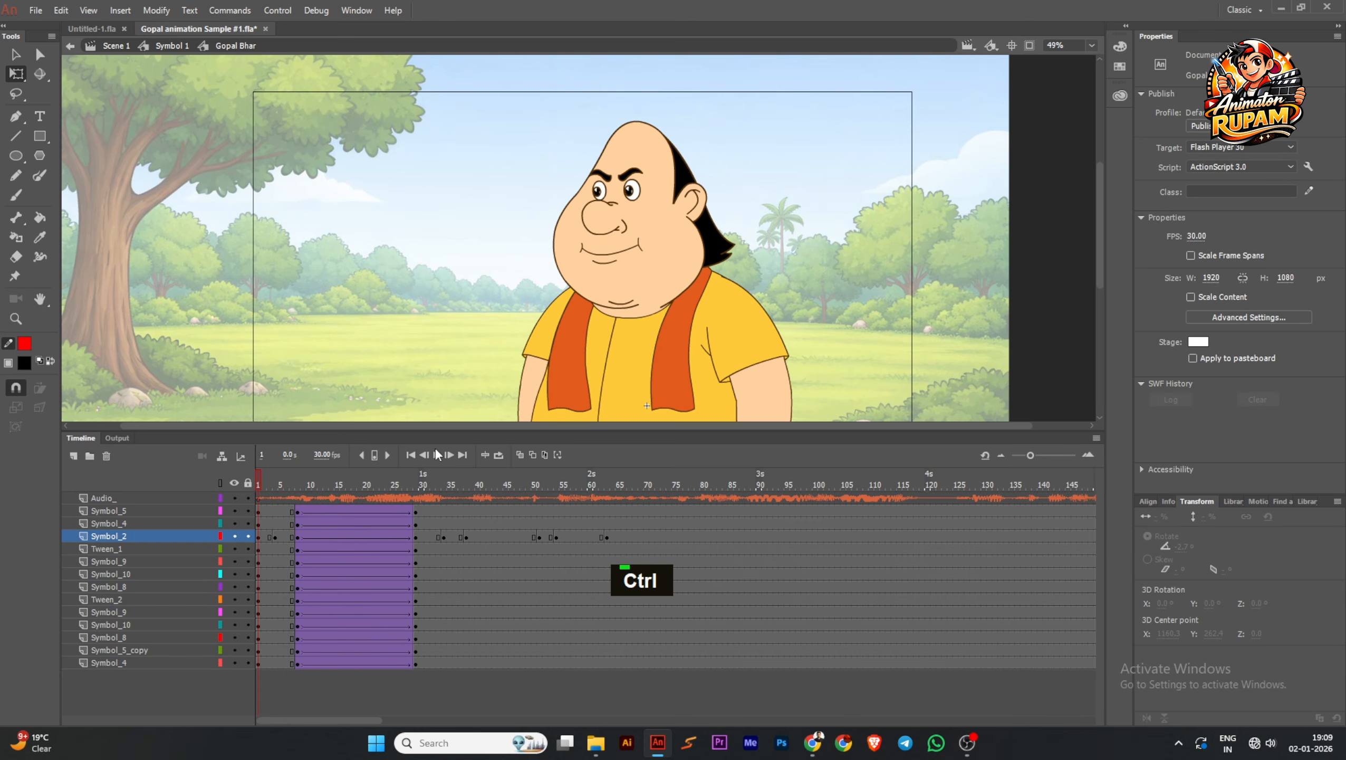
click(438, 454)
scroll(475, 309, down, 2)
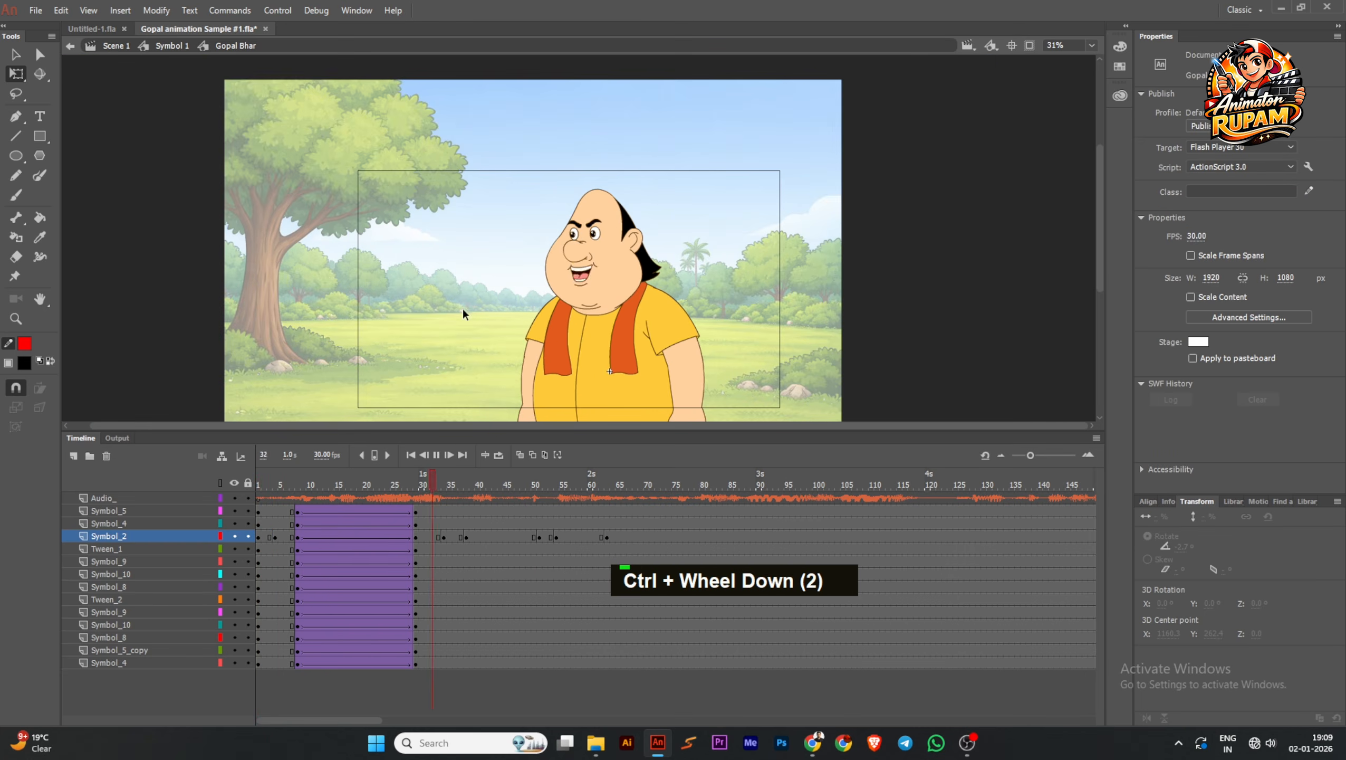
double_click(449, 456)
click(845, 485)
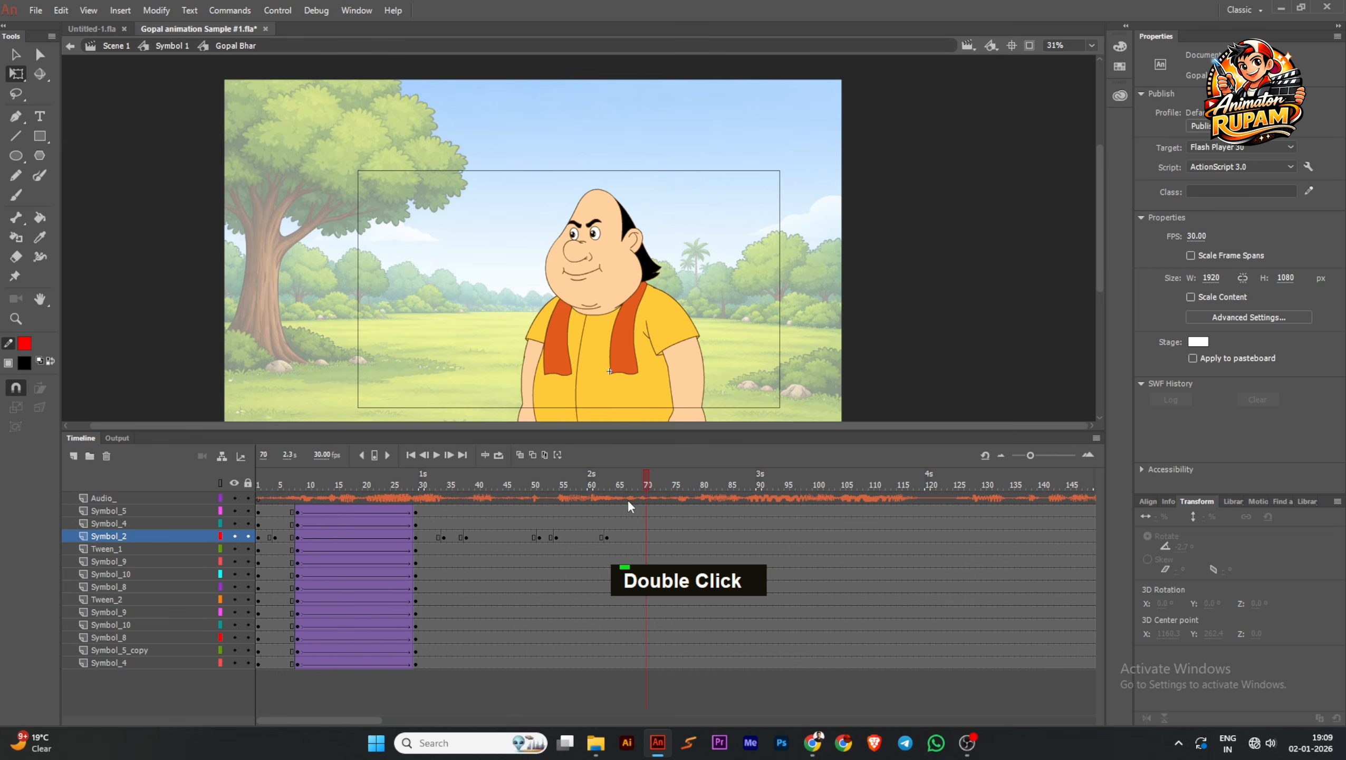
drag(628, 503, 799, 527)
Duplicate the tweened frames 8 to 29 of all character layers so that the copy starts at frame 82
click(294, 527)
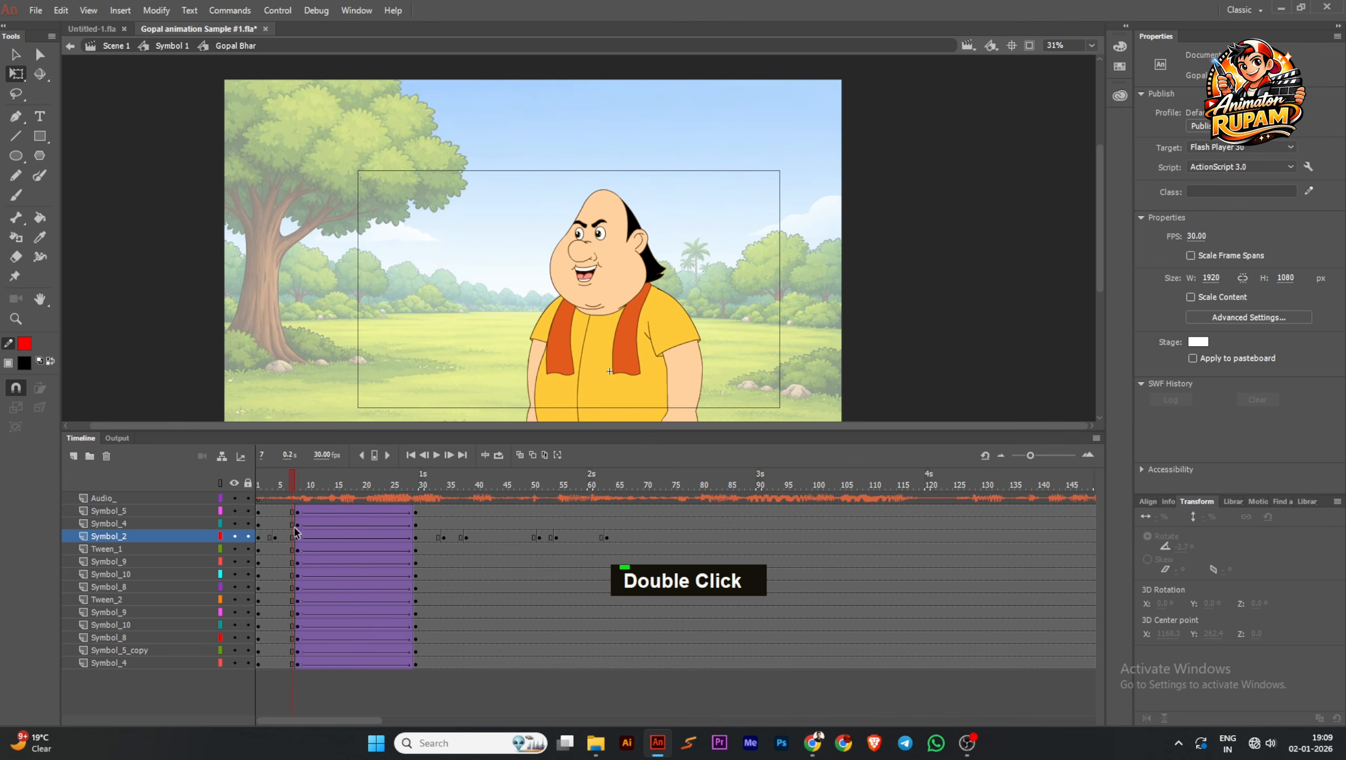
drag(301, 519, 416, 662)
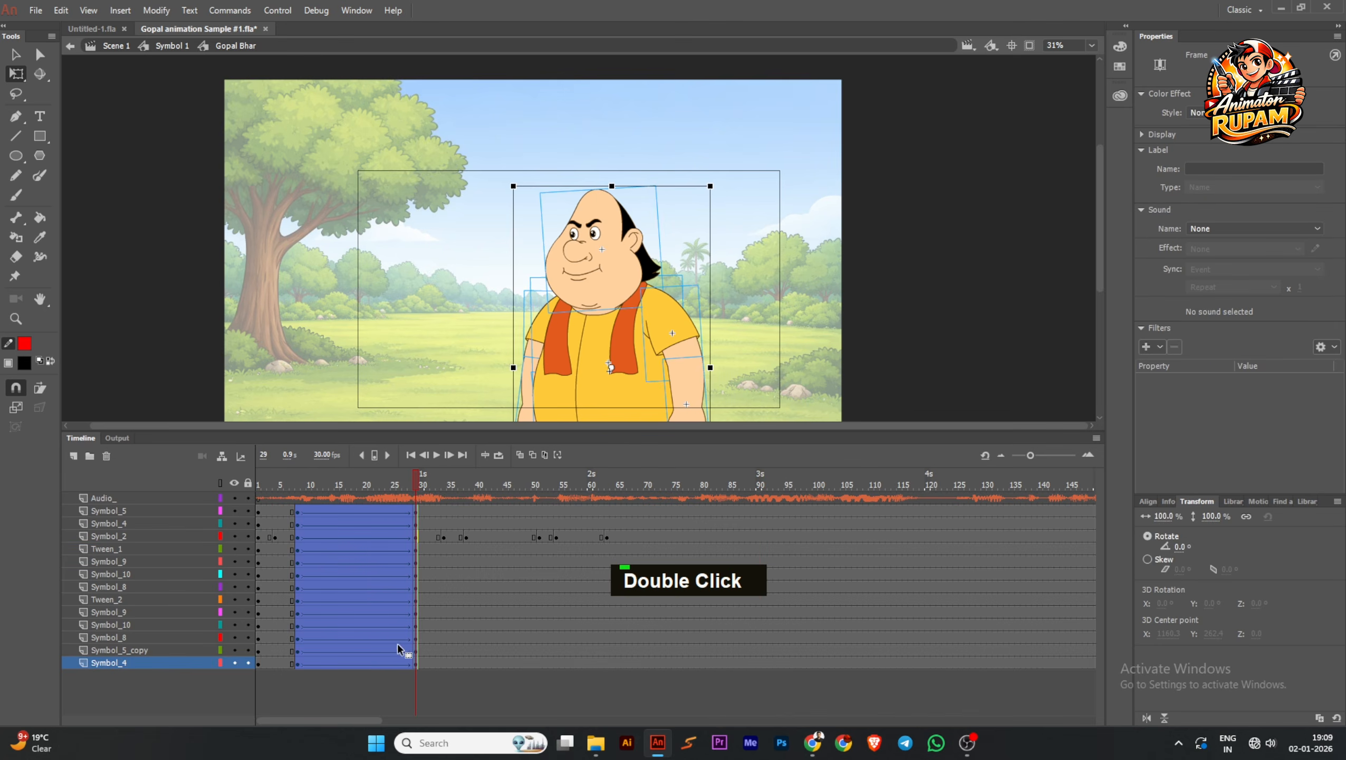
drag(385, 611, 777, 607)
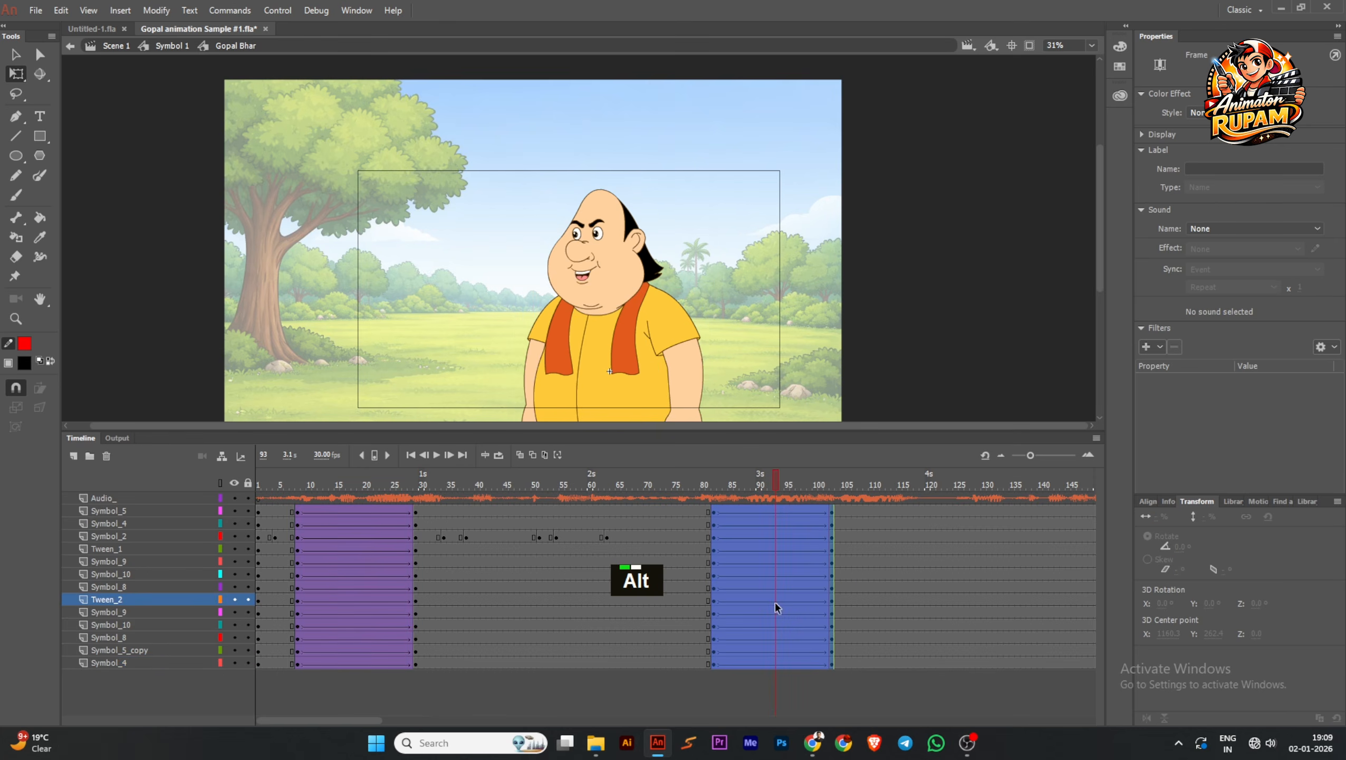
alt+right_click(777, 607)
click(830, 540)
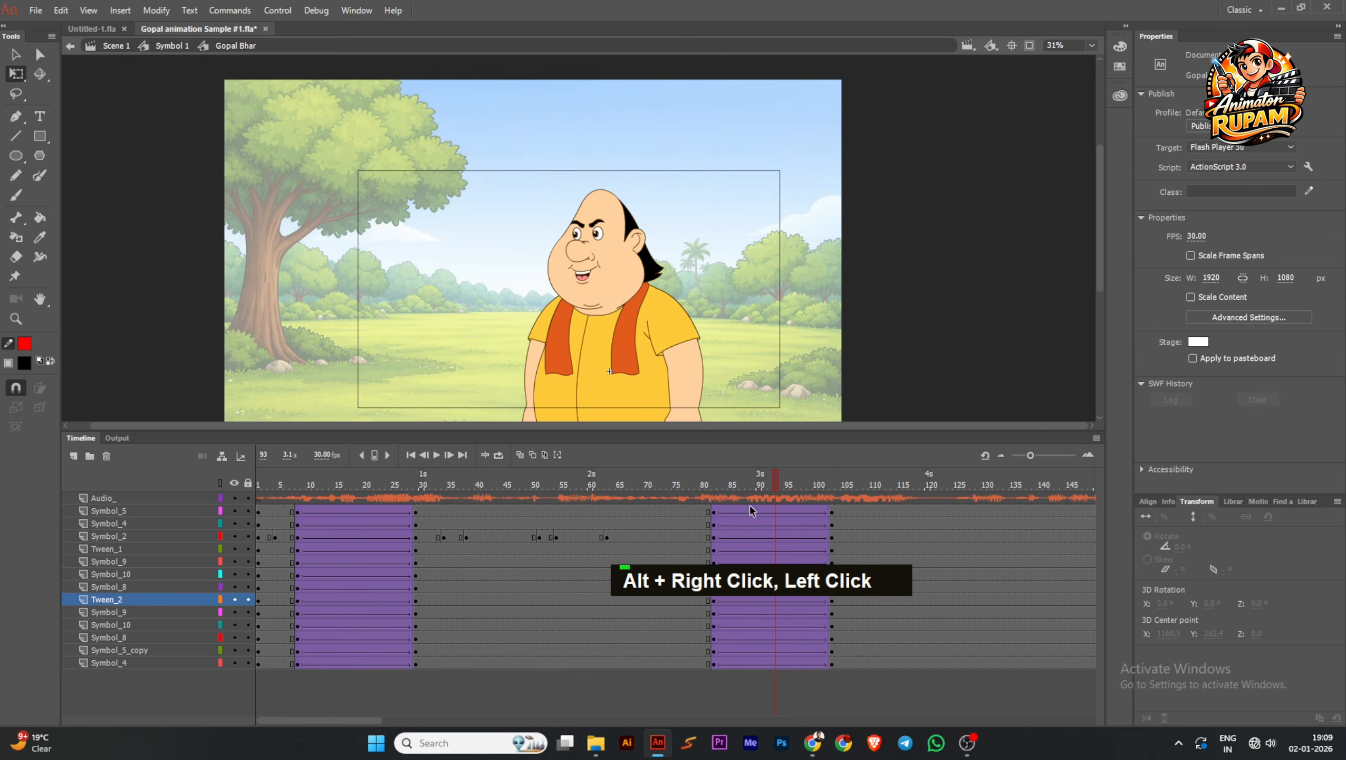
Set the easing of the copied tweens on all character layers to Quad Ease In Out
drag(748, 506, 777, 678)
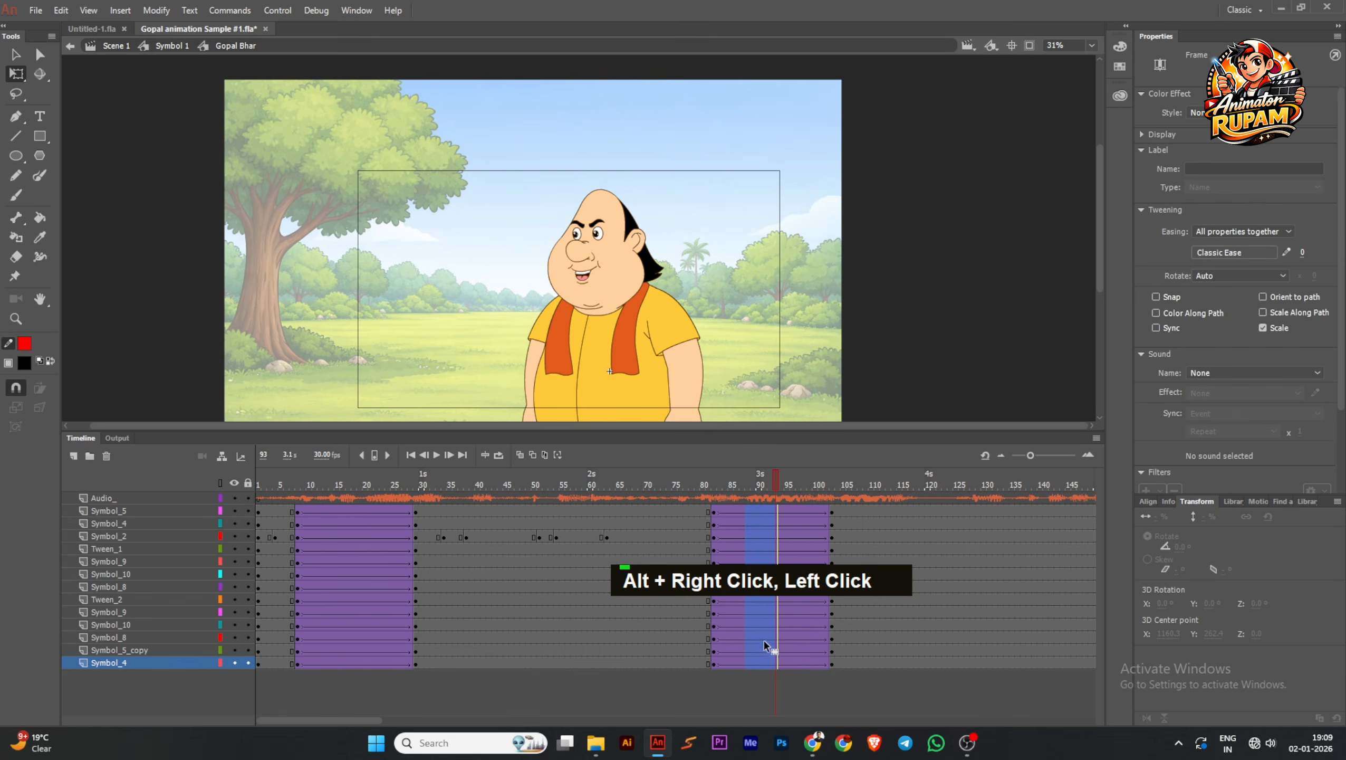
click(1234, 252)
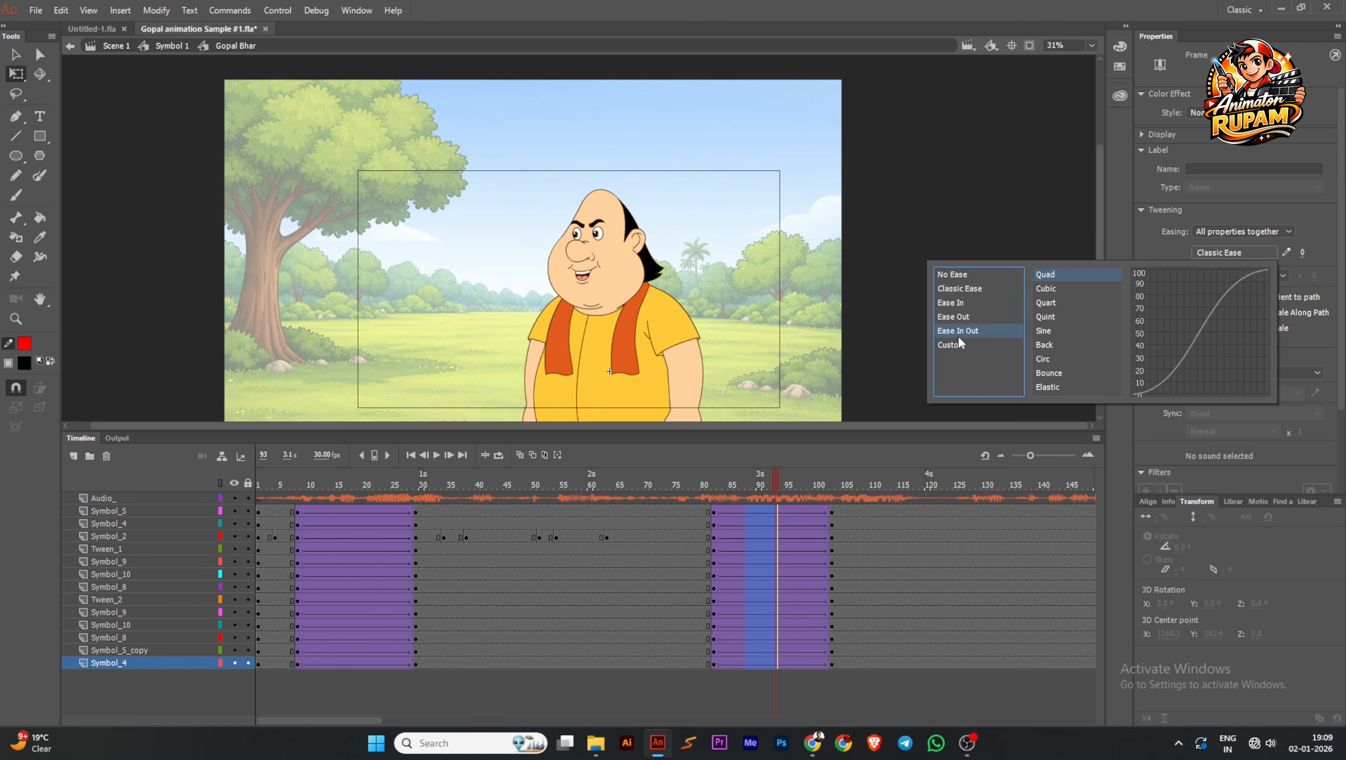
double_click(1055, 275)
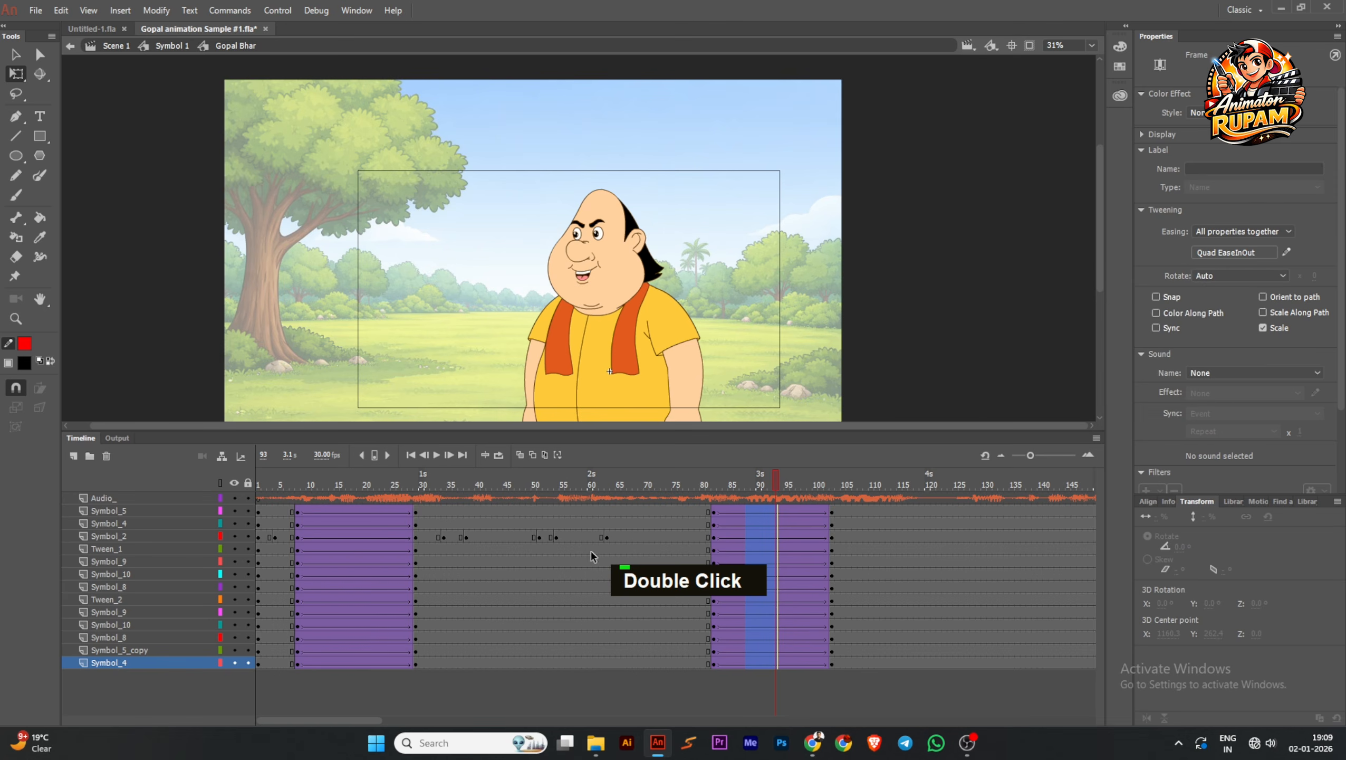
Apply the Quad Ease In Out easing to the original tweens between frames 8 and 29 on all character layers
drag(331, 508, 360, 665)
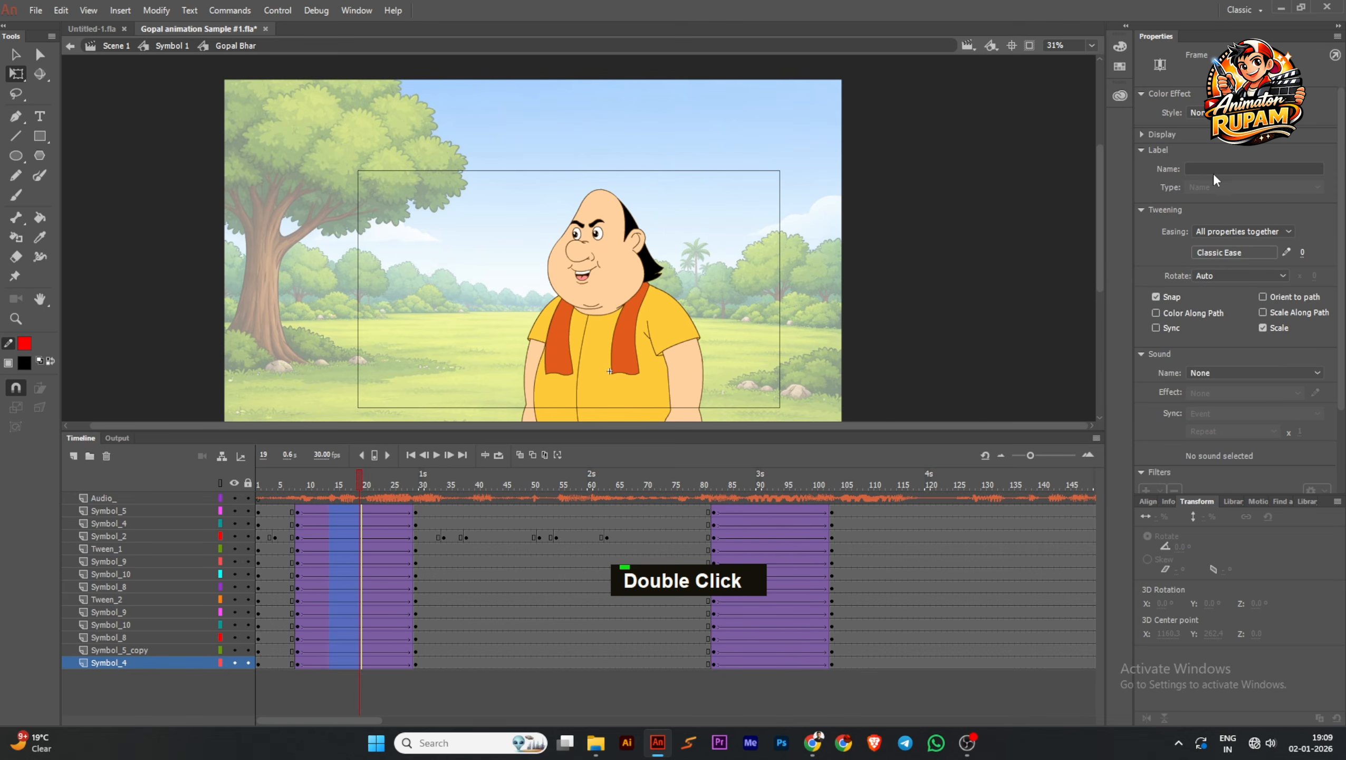
click(1217, 254)
click(960, 330)
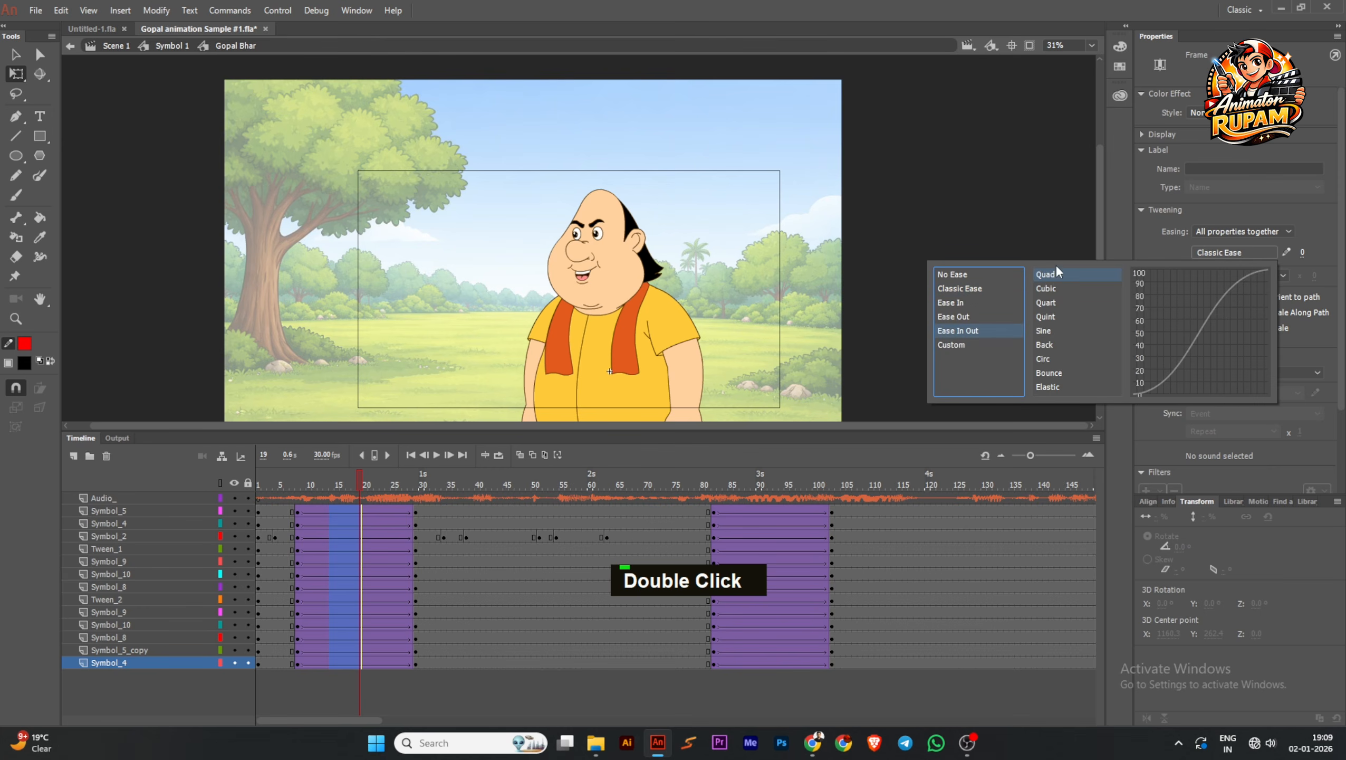
double_click(1056, 273)
Play the animation from the first frame to review the eased body movement, and pause it
click(411, 454)
click(435, 455)
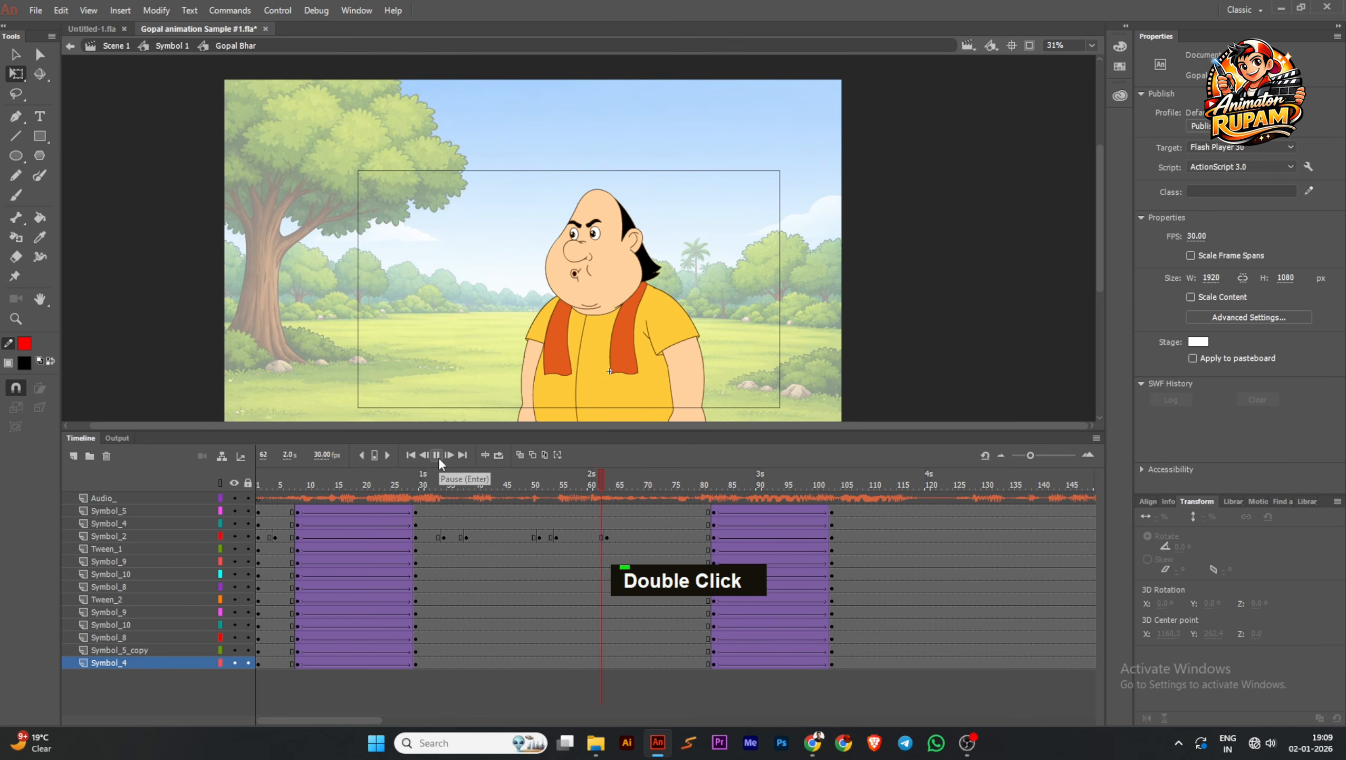
click(439, 454)
Insert a keyframe at frame 74 on the Symbol_2 head layer and set the head's looping option to Loop from there
drag(820, 485, 666, 549)
key(ctrl+s)
click(667, 536)
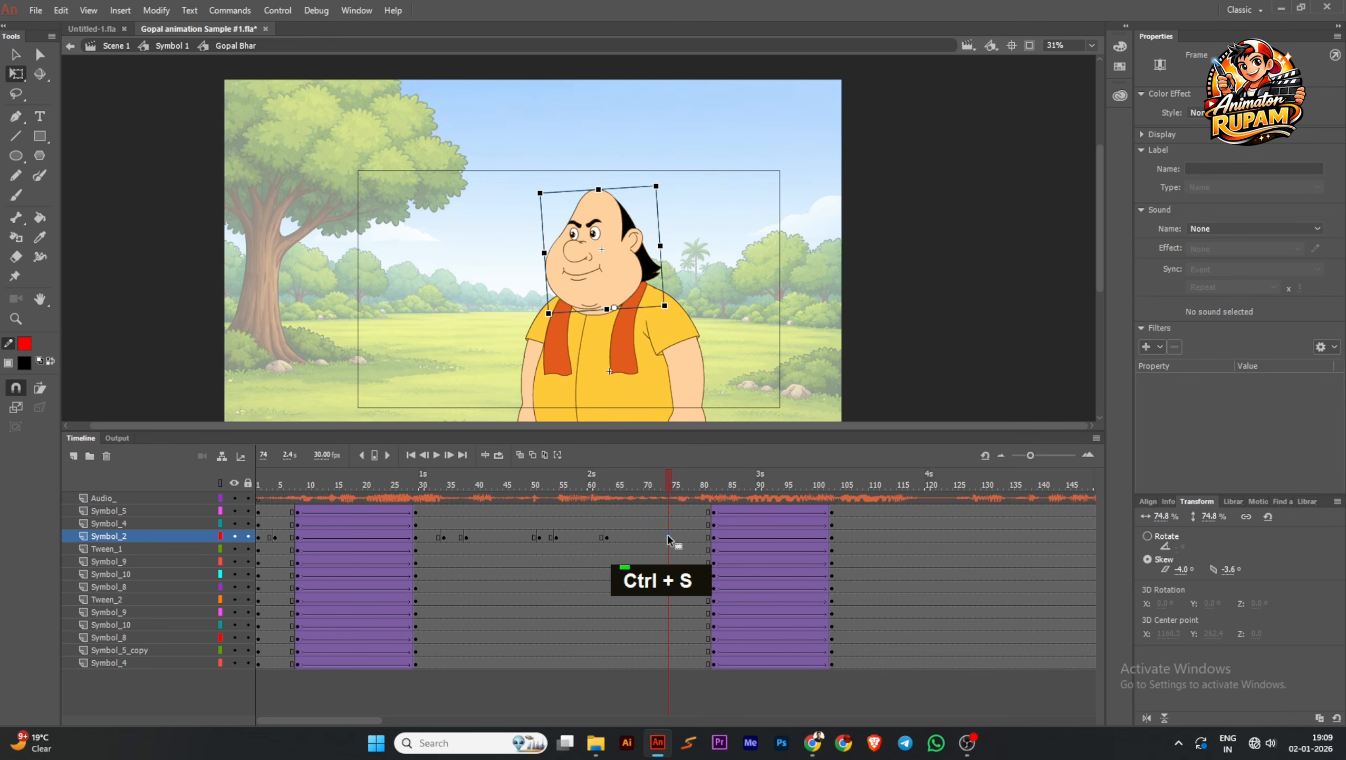
key(F6)
click(680, 484)
click(579, 273)
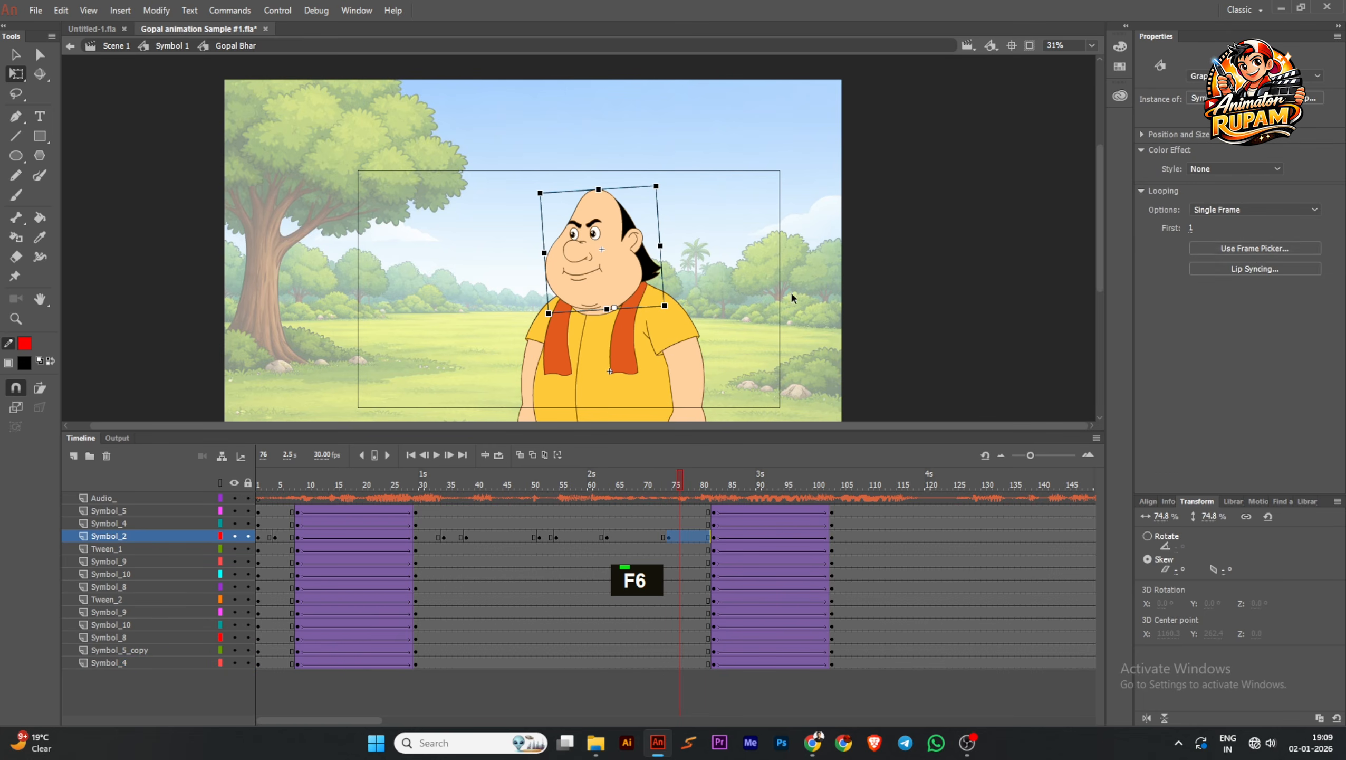
click(1239, 211)
click(1227, 231)
Play on from frame 71, insert a head keyframe at frame 120 on Symbol_2, and set the preceding head span to Loop
drag(678, 483, 651, 482)
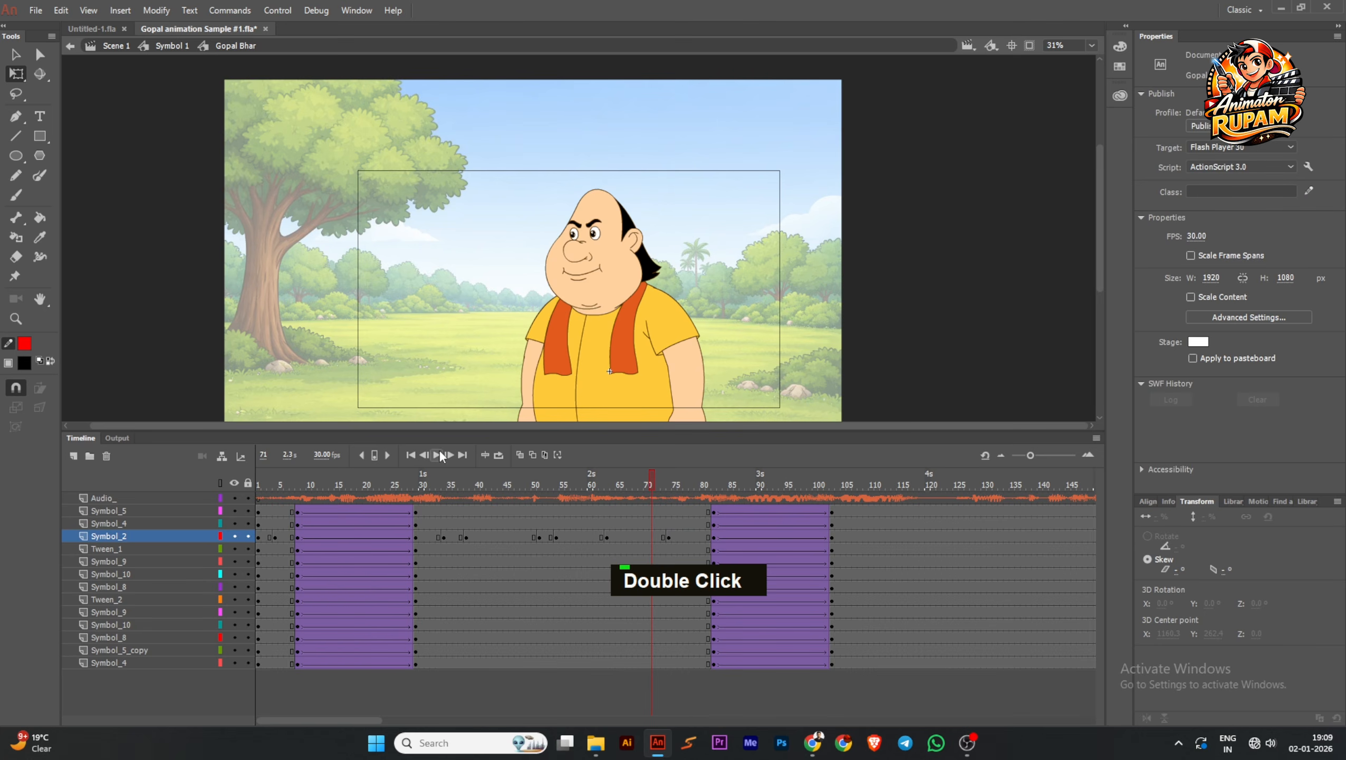
click(437, 455)
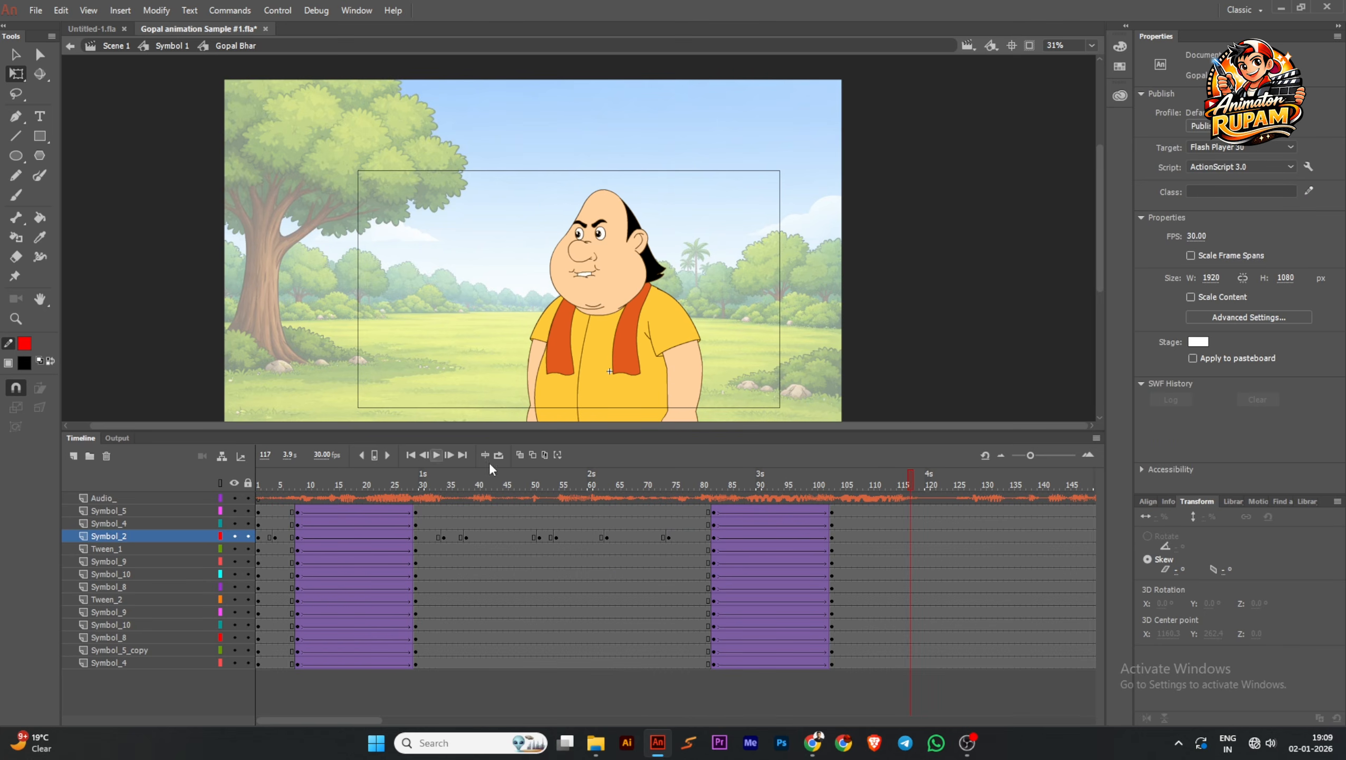
click(928, 487)
click(616, 270)
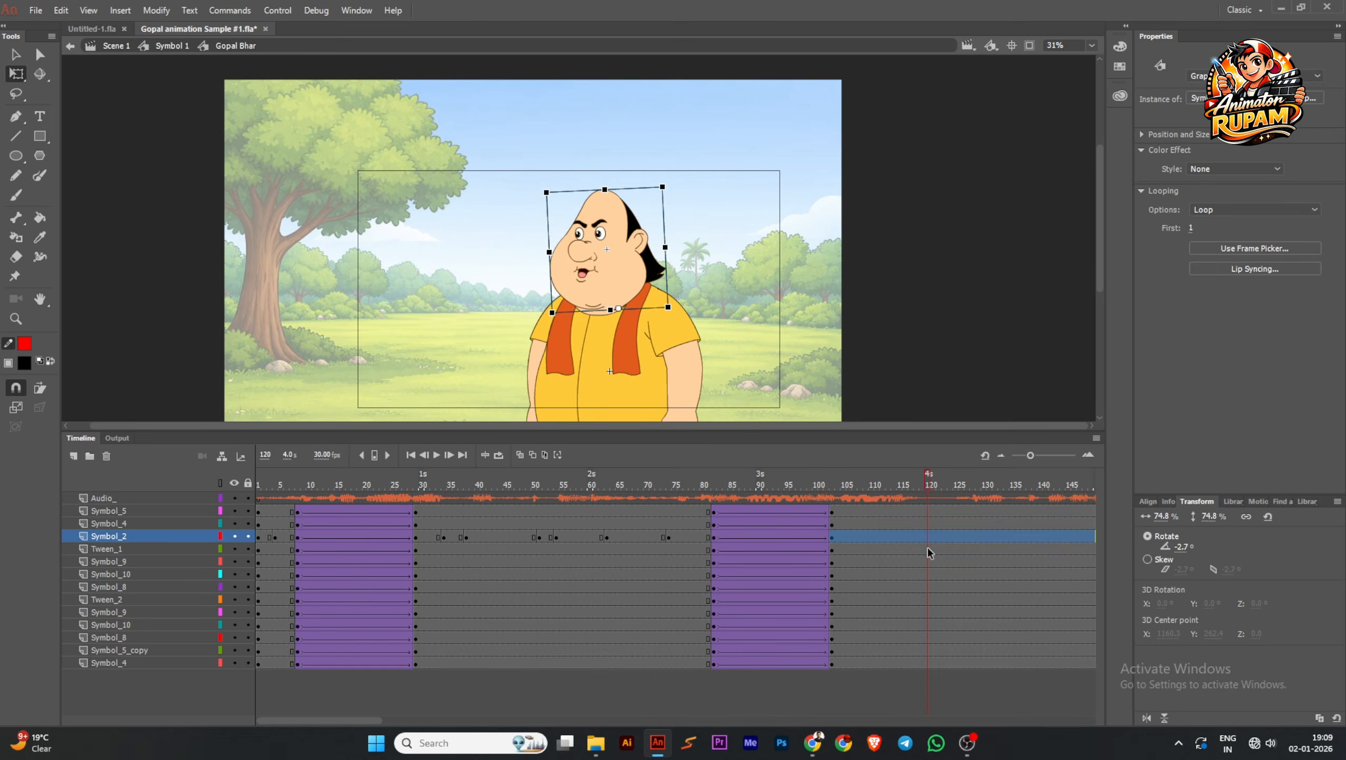
key(F6)
click(894, 537)
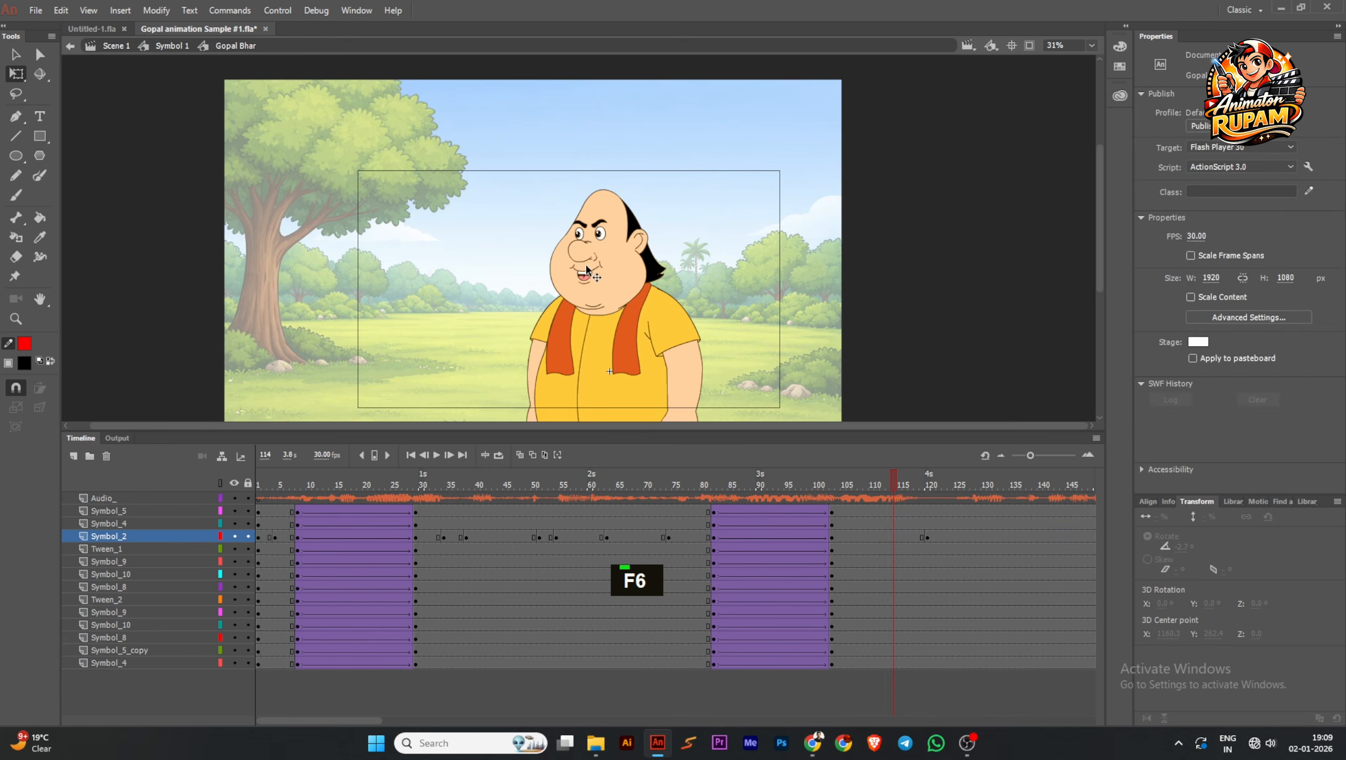
click(1231, 211)
click(1227, 226)
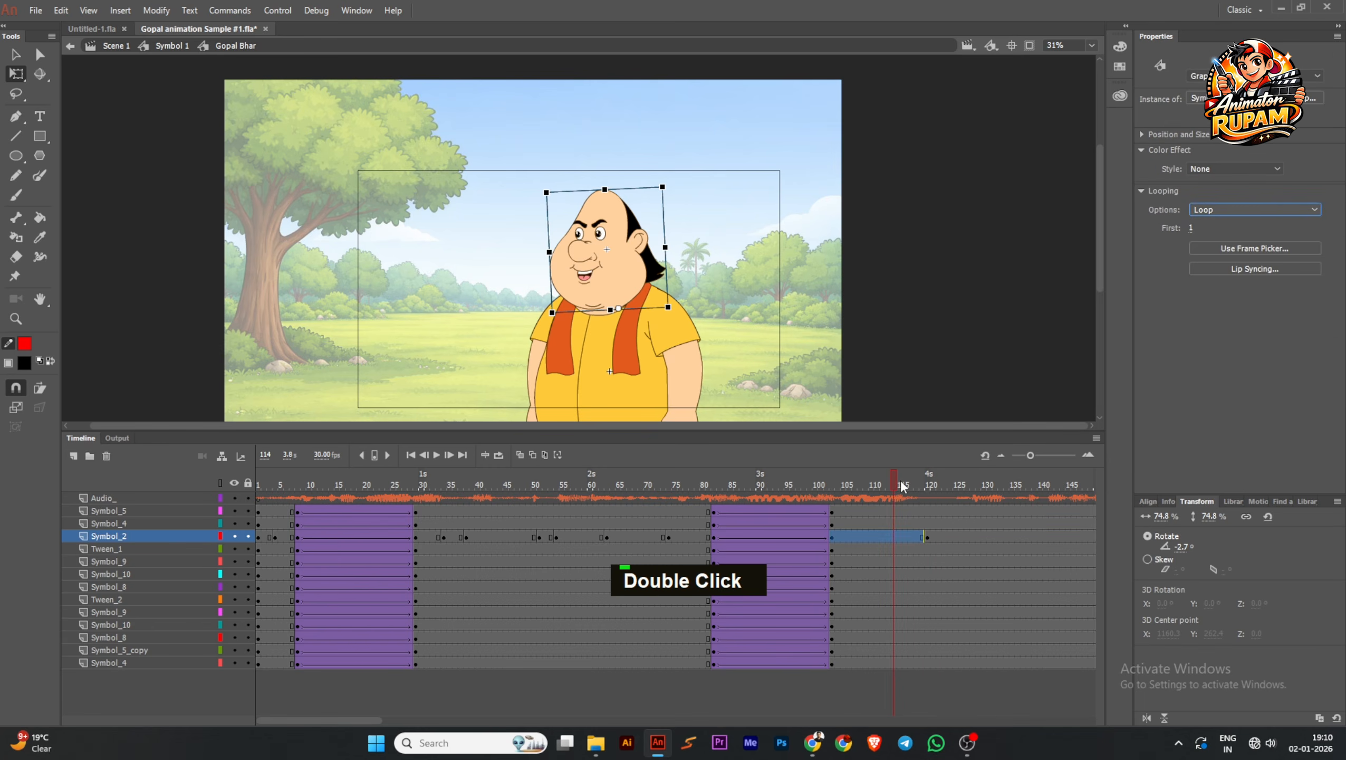
Set the head span starting at frame 120 to Single Frame looping, return to the first frame, and save the document
drag(902, 487, 955, 486)
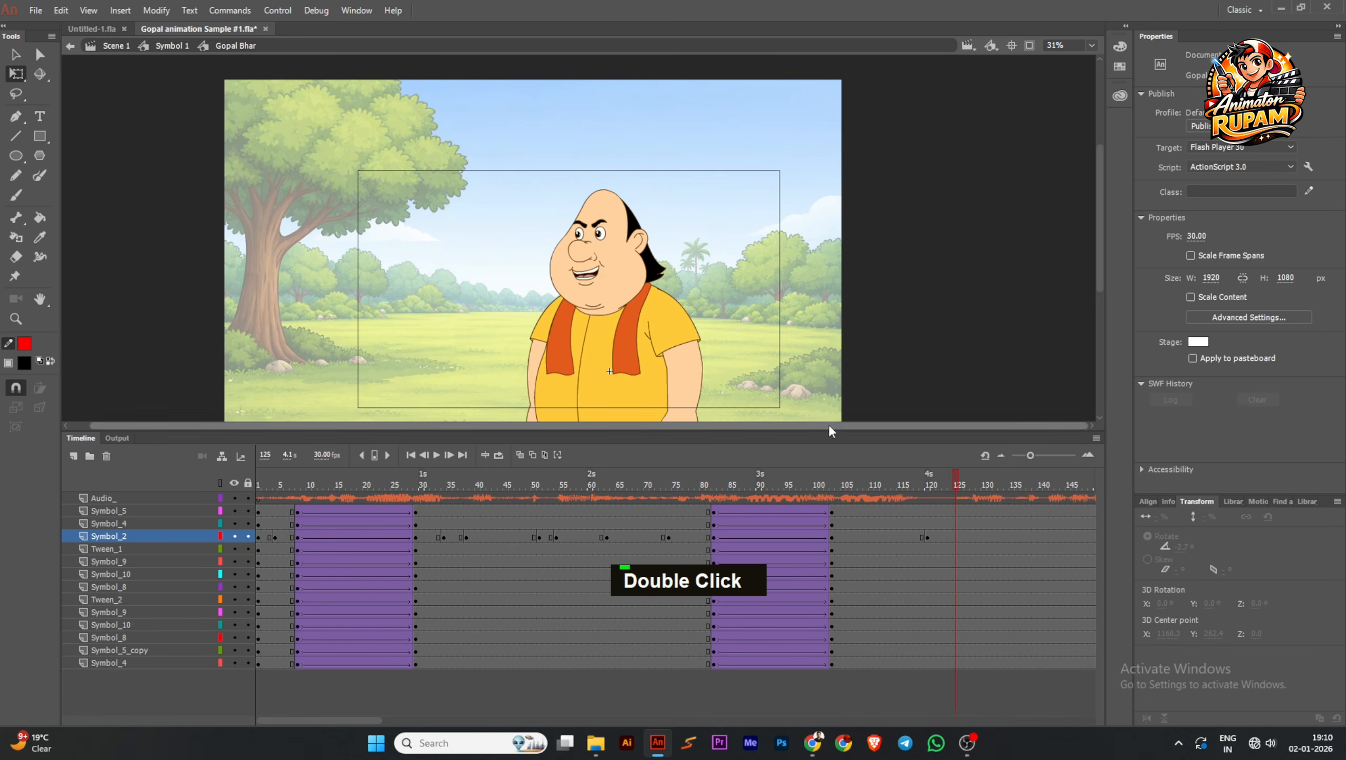
click(597, 274)
click(1257, 212)
click(1231, 252)
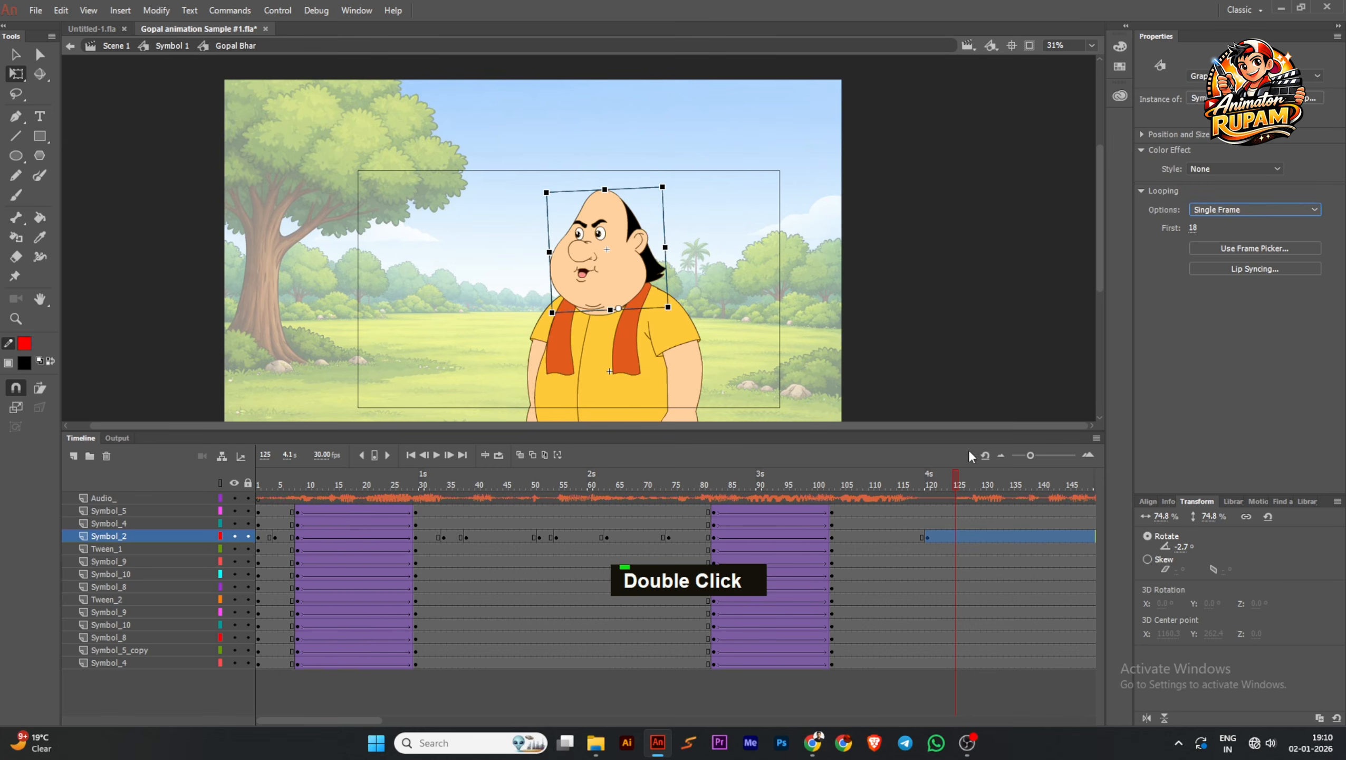
click(945, 486)
click(652, 281)
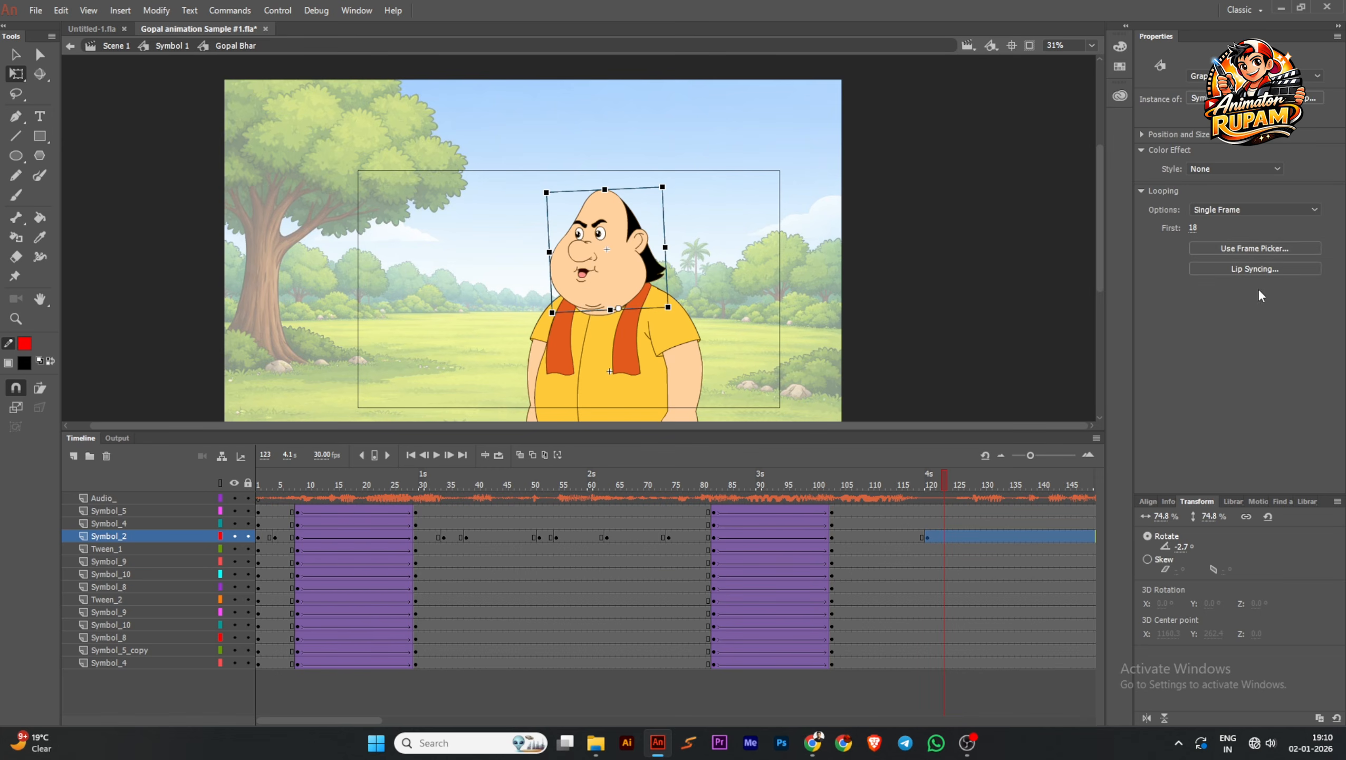
drag(950, 486, 238, 587)
key(ctrl+s)
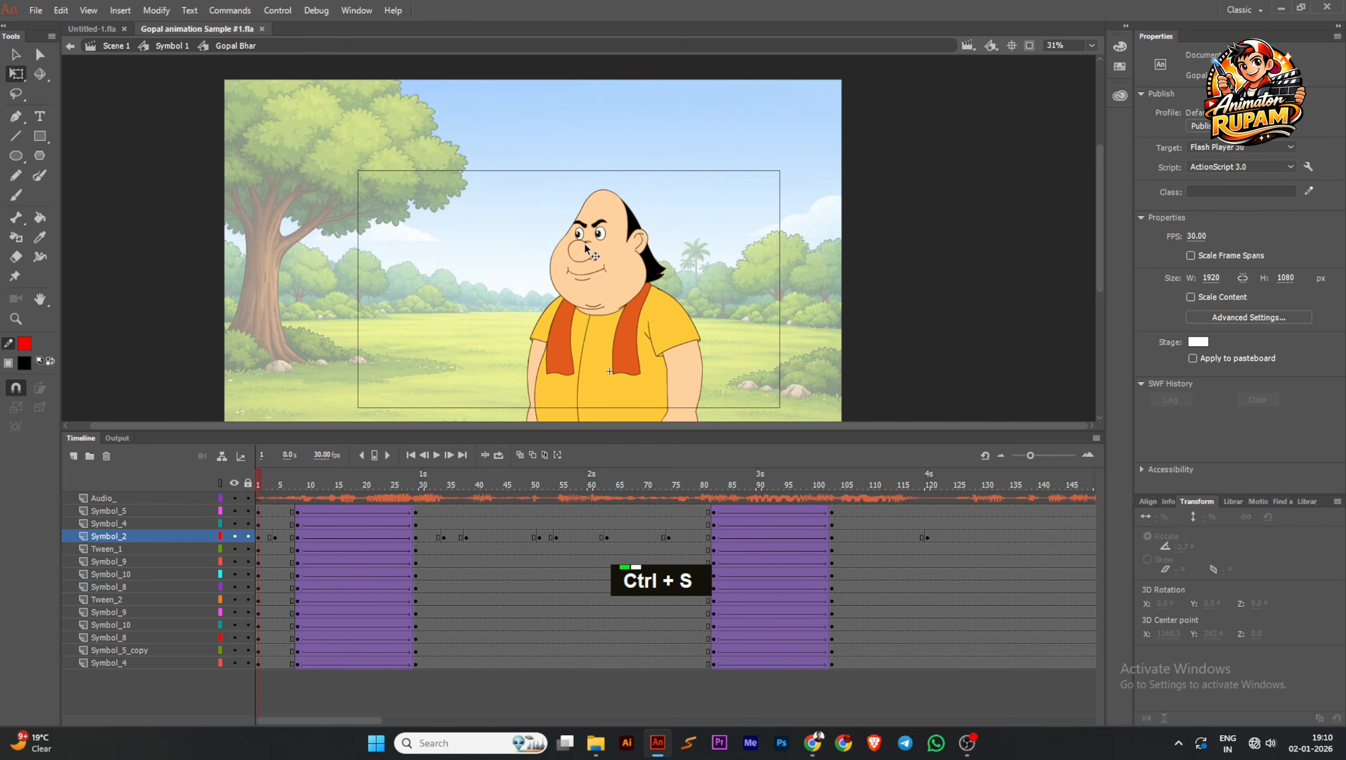
Open the head symbol and reshape the angry eyebrows into a worried look with raised inner ends
scroll(591, 234, up, 3)
ctrl+click(606, 207)
scroll(608, 205, up, 1)
ctrl+double_click(609, 205)
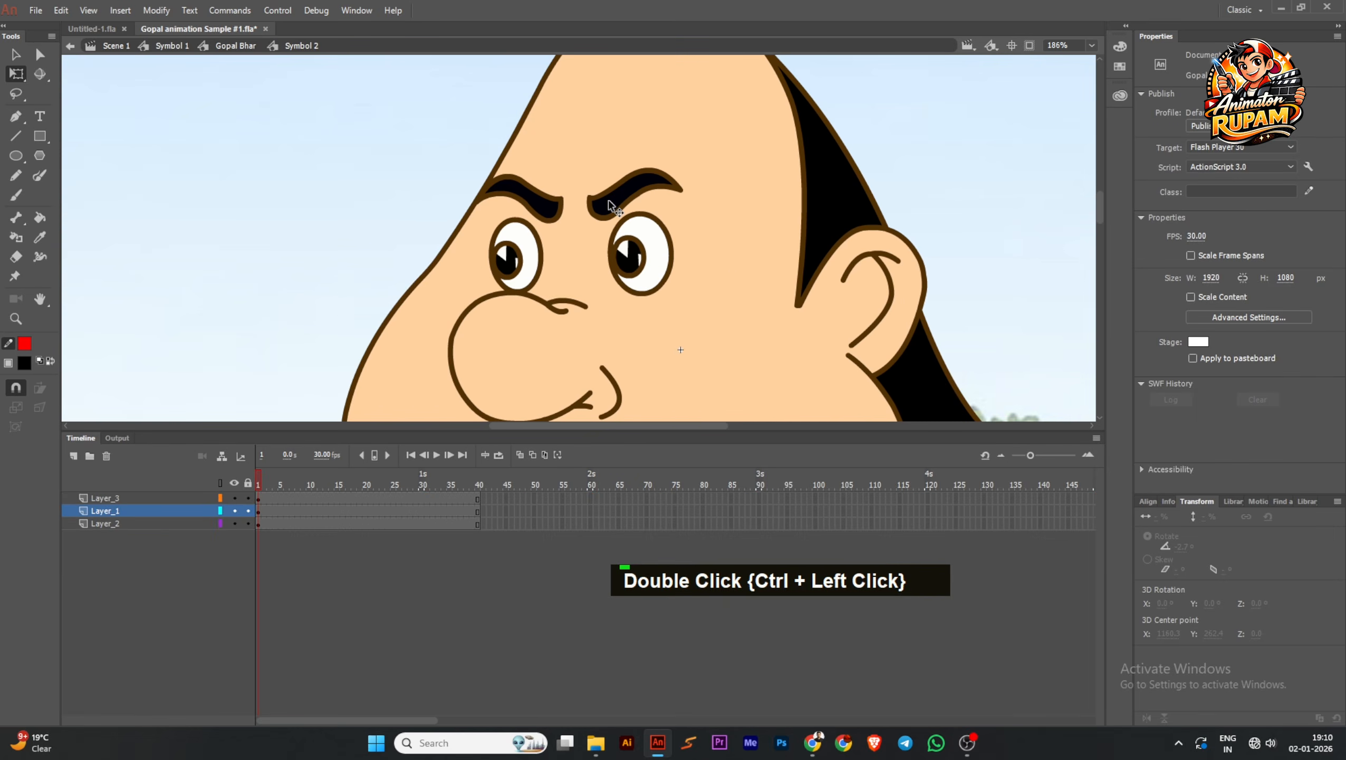
scroll(609, 201, up, 1)
drag(587, 343, 611, 307)
drag(578, 312, 518, 313)
click(553, 319)
scroll(716, 132, down, 4)
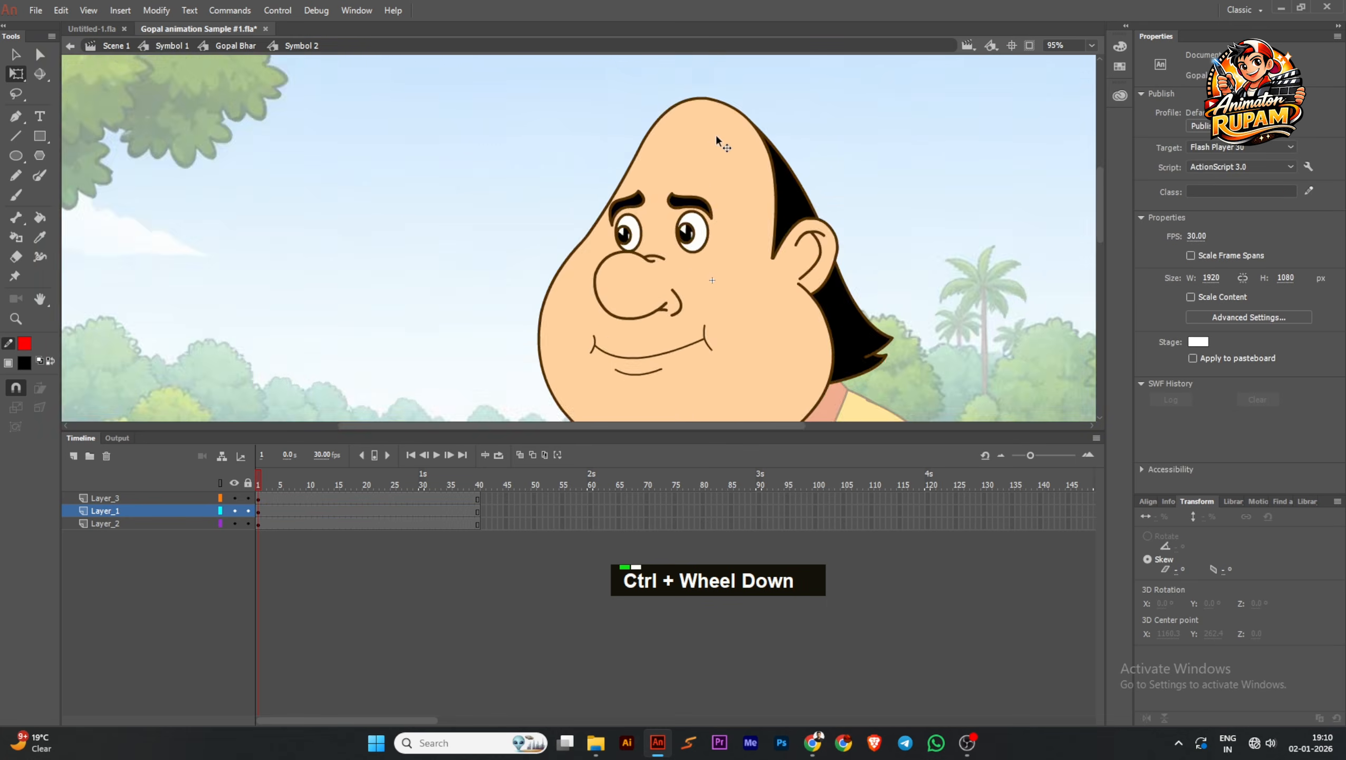
Bend the closed smiling mouth line upward into a frown inside the mouth's drawing object, and return to the head symbol
scroll(677, 271, up, 2)
click(668, 285)
scroll(683, 283, up, 2)
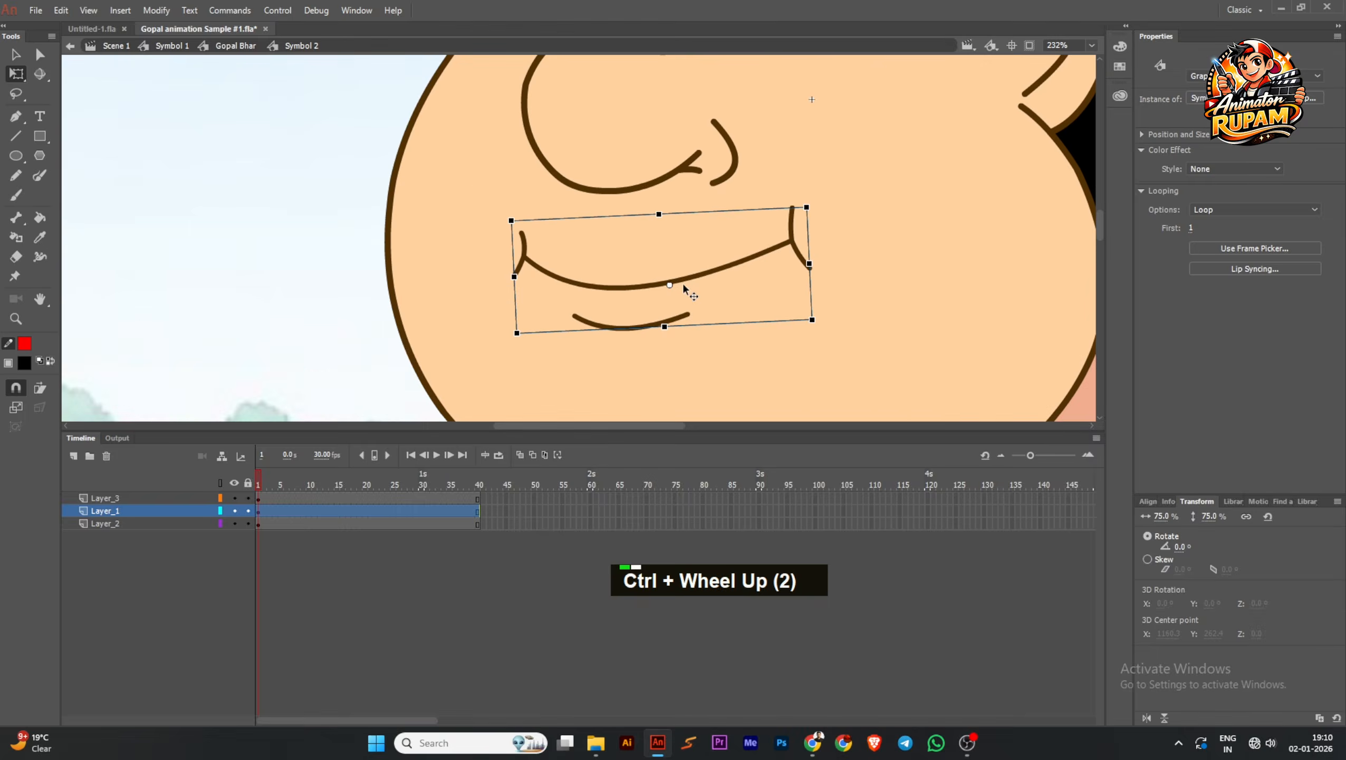
double_click(694, 278)
double_click(694, 279)
click(691, 280)
double_click(688, 277)
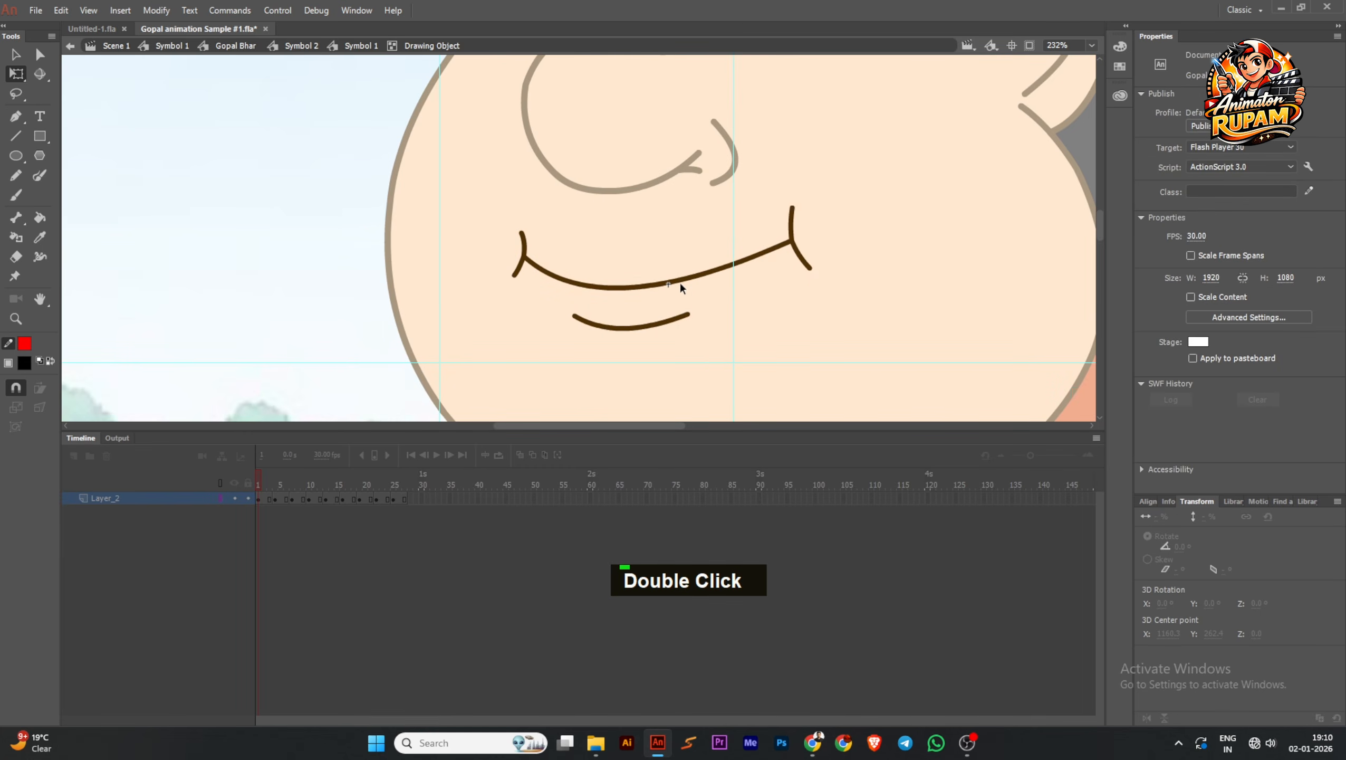
drag(689, 277, 690, 198)
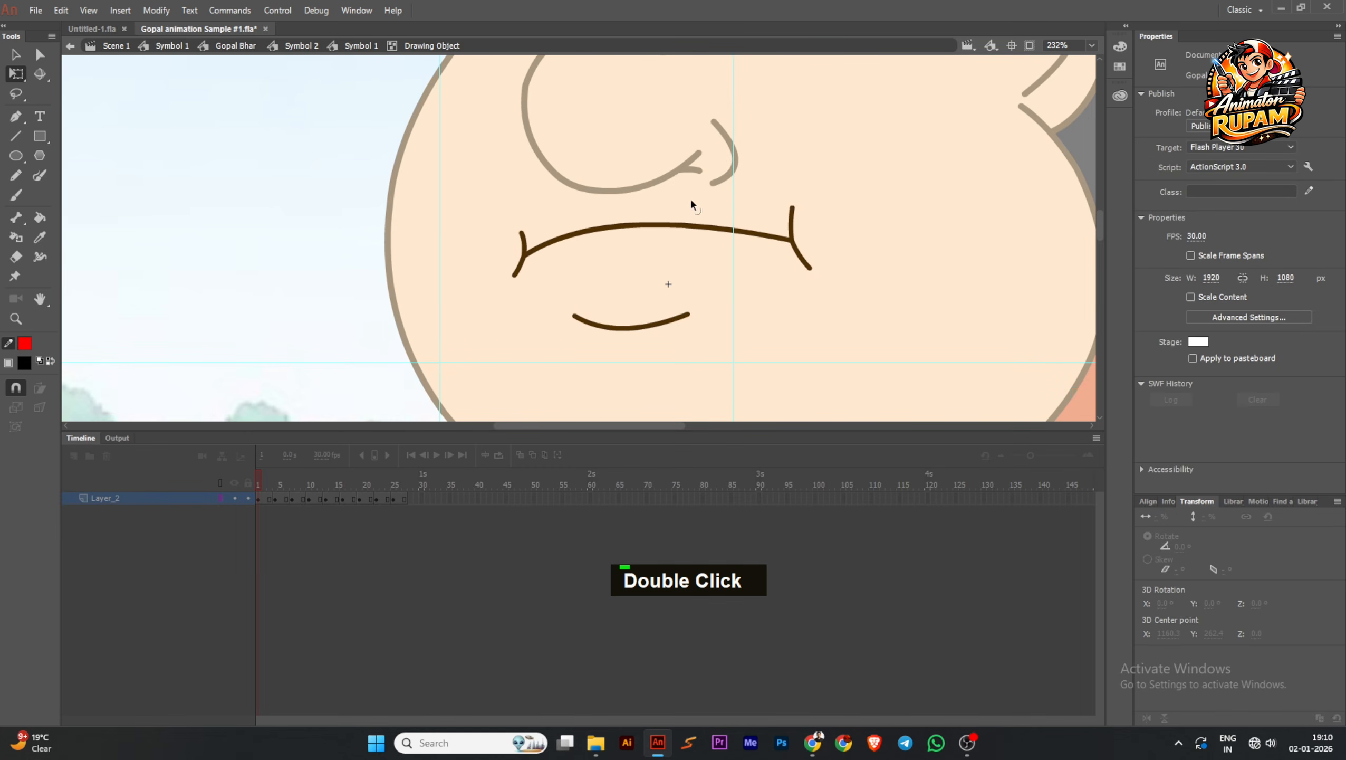
scroll(680, 247, down, 2)
scroll(681, 248, up, 2)
click(629, 278)
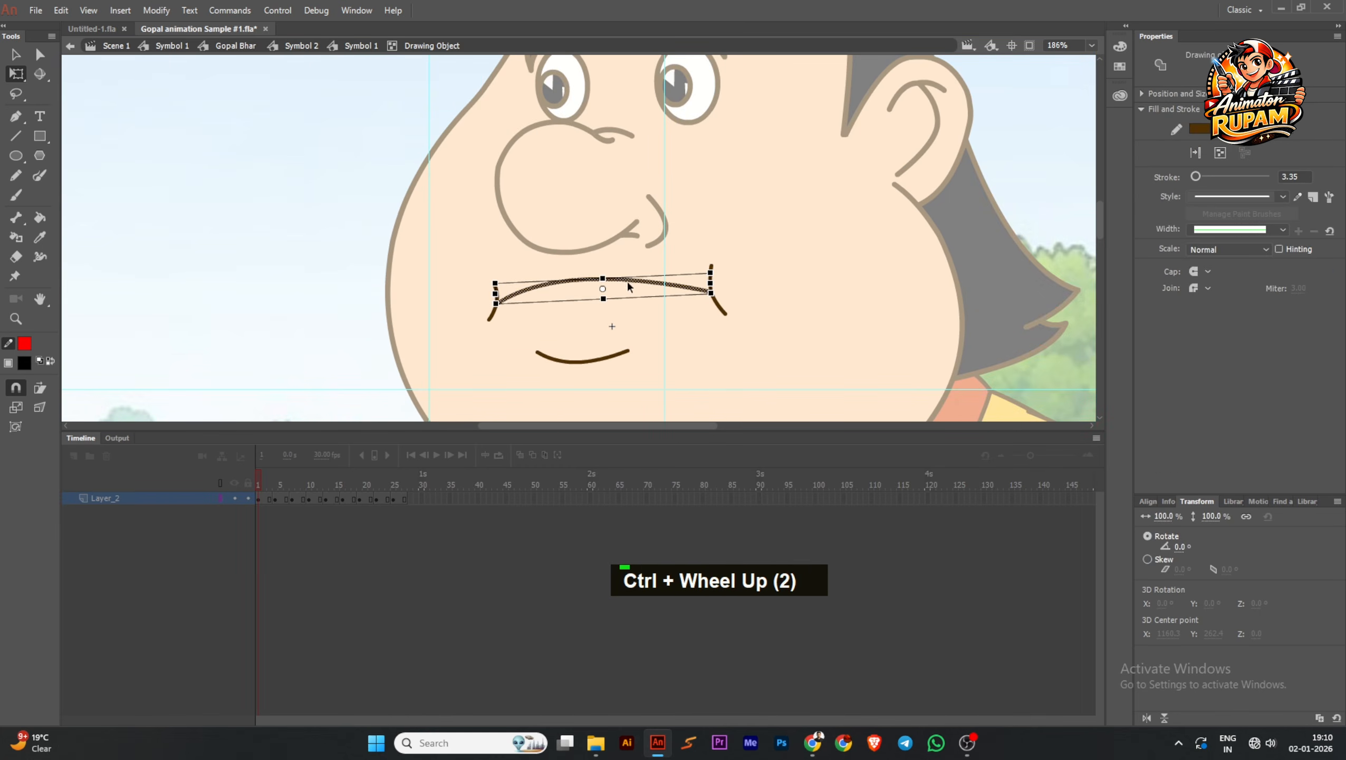
scroll(623, 284, up, 1)
double_click(625, 271)
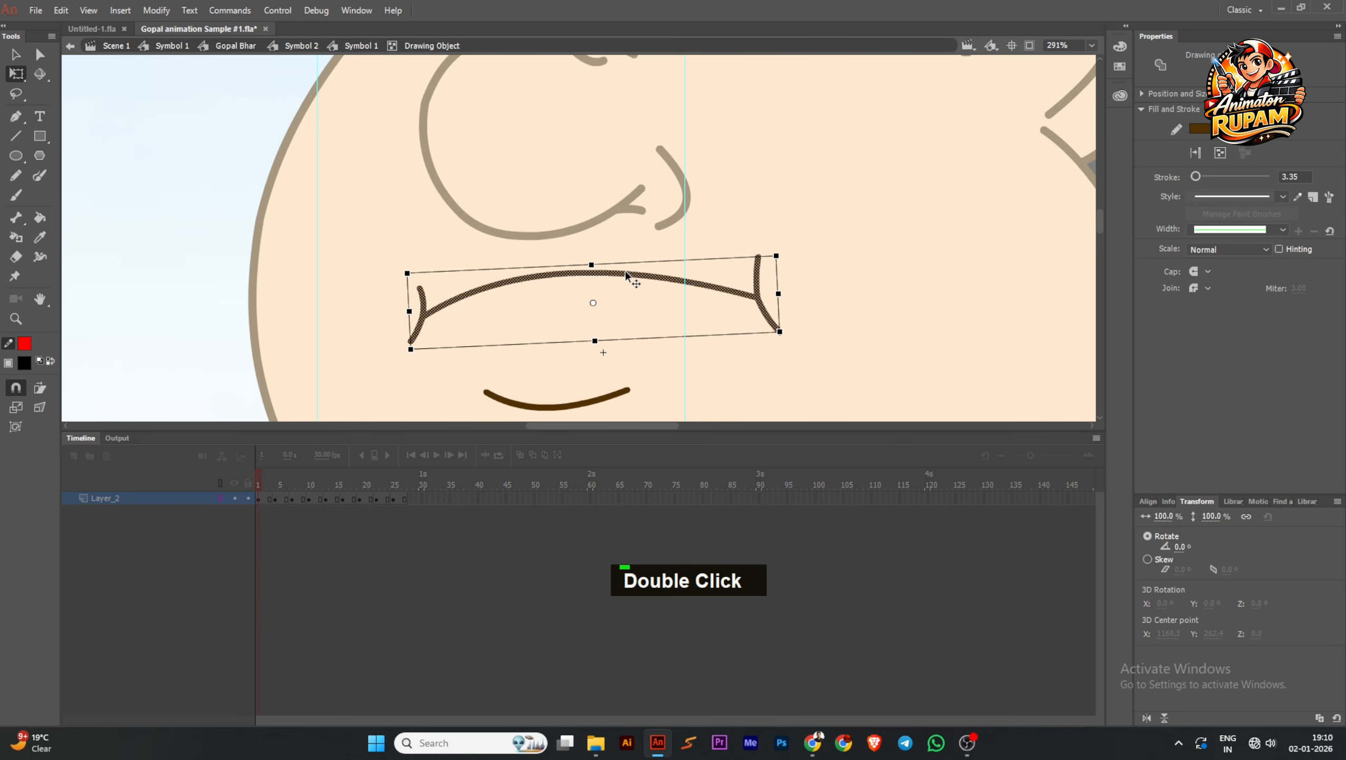
scroll(619, 306, down, 2)
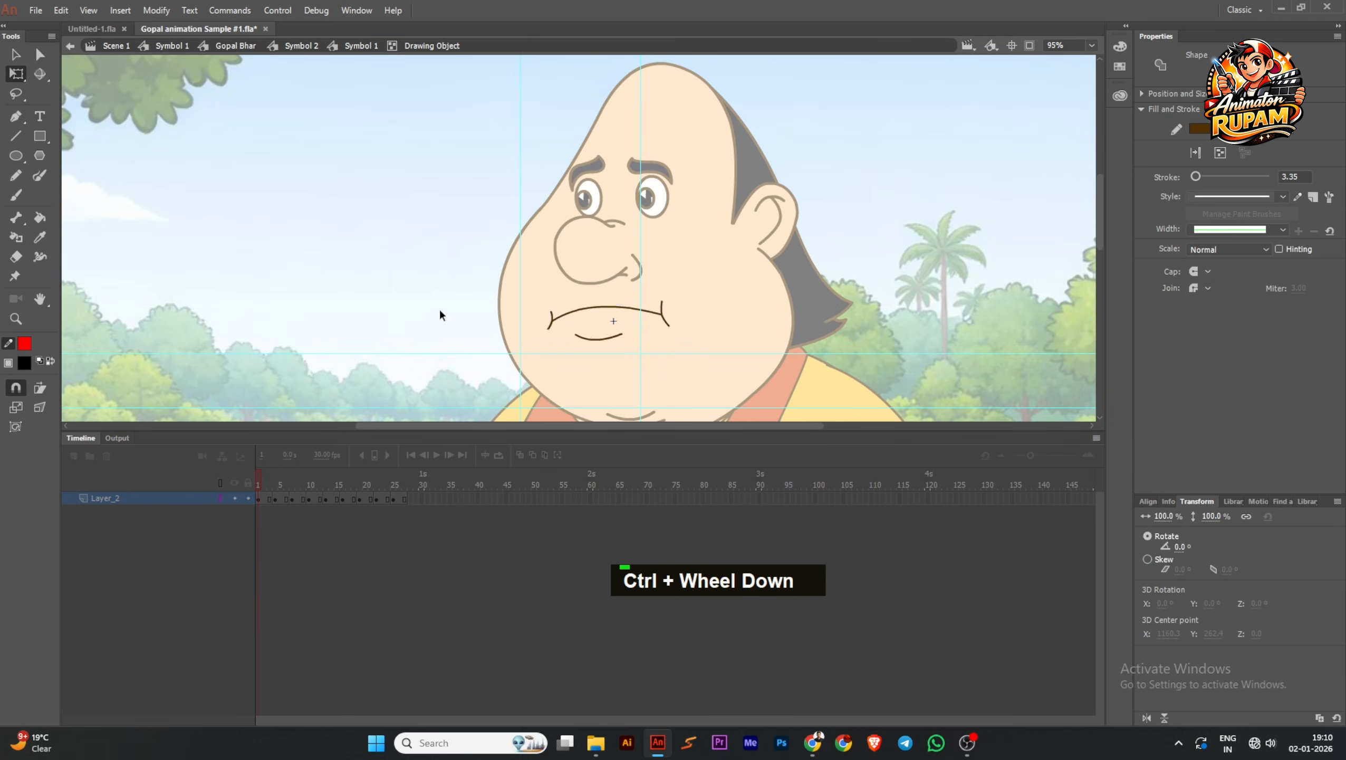
double_click(498, 202)
scroll(431, 238, down, 1)
double_click(427, 204)
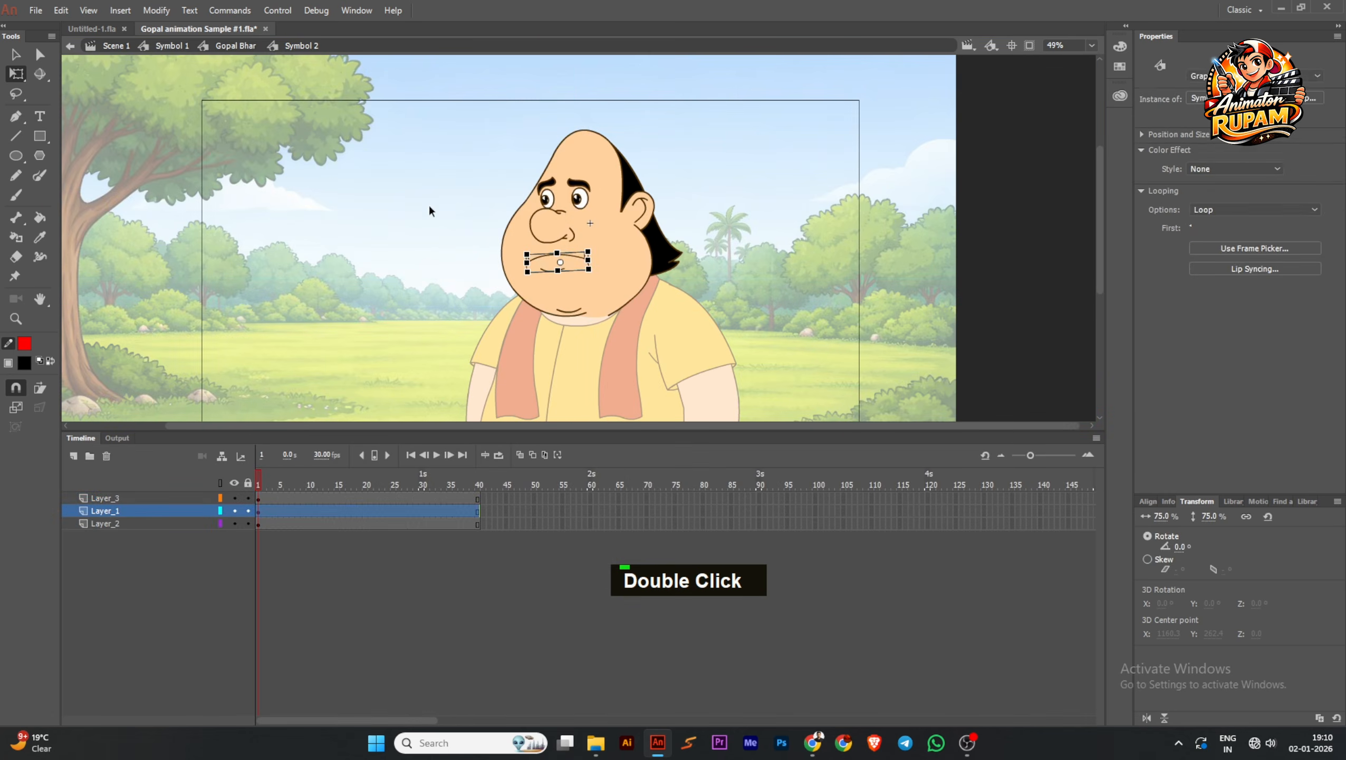
Pull the lower outer tip of the eyebrow nearest the face edge outward, return to the Gopal Bhar timeline, and save
scroll(548, 189, up, 2)
double_click(548, 189)
scroll(547, 189, up, 2)
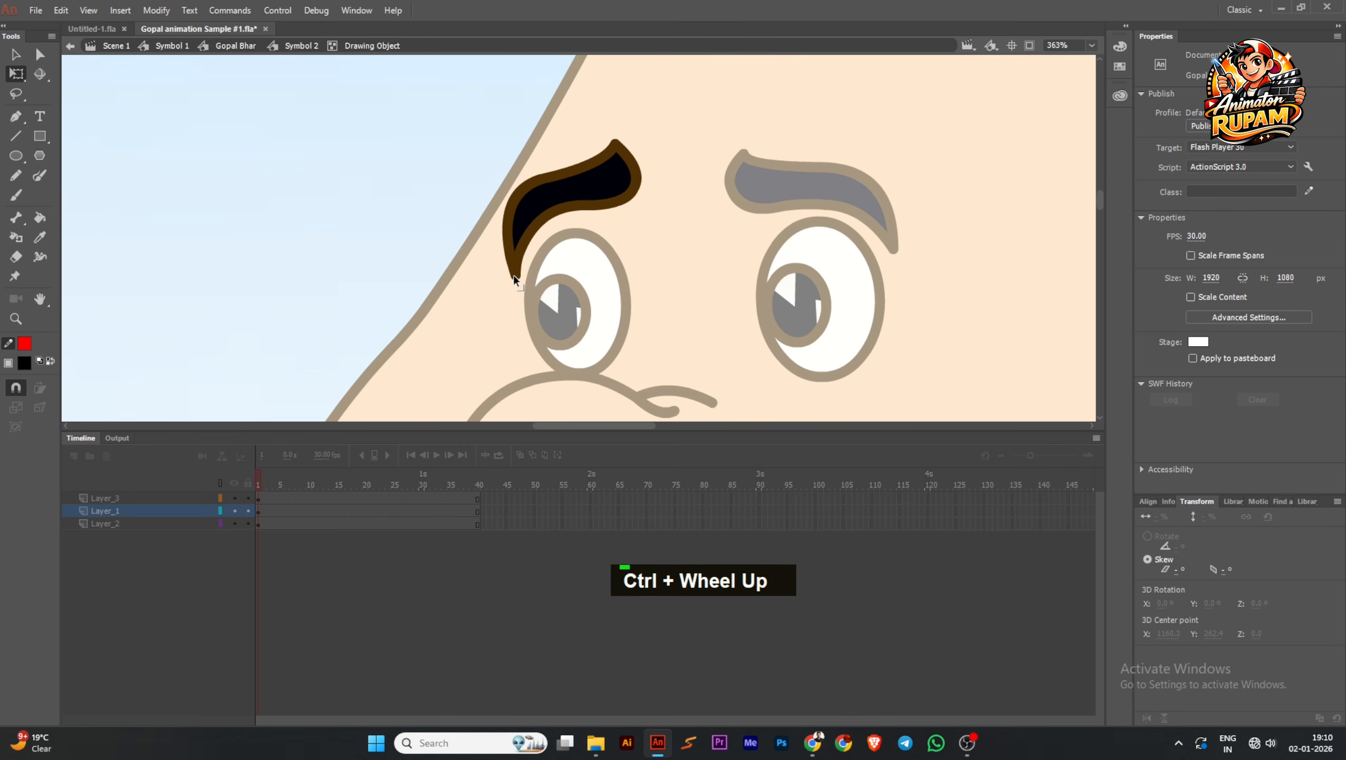
drag(494, 274, 495, 244)
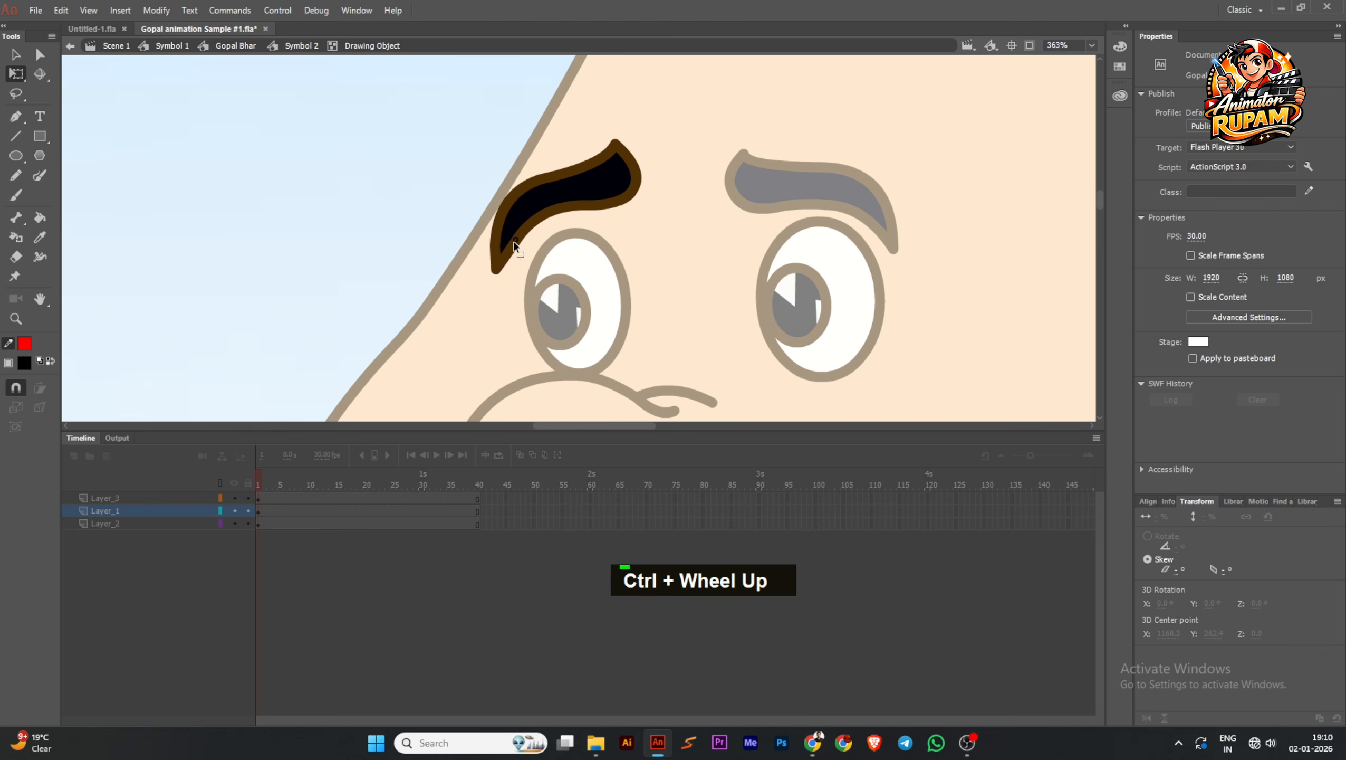
scroll(426, 199, down, 5)
double_click(385, 209)
double_click(378, 201)
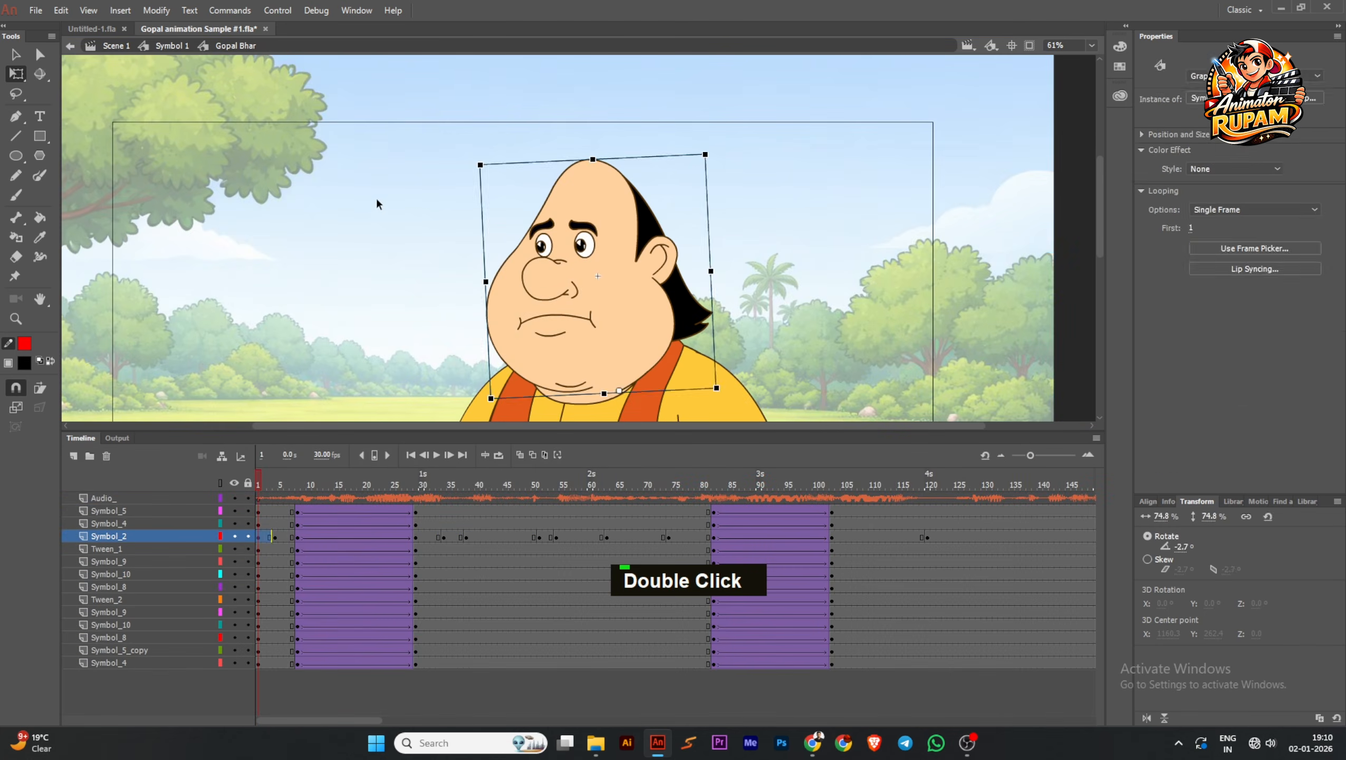
scroll(376, 197, down, 2)
key(ctrl+s)
Play the animation to review the worried expression, and inspect the mouth poses in the first frames of the head symbol
click(438, 455)
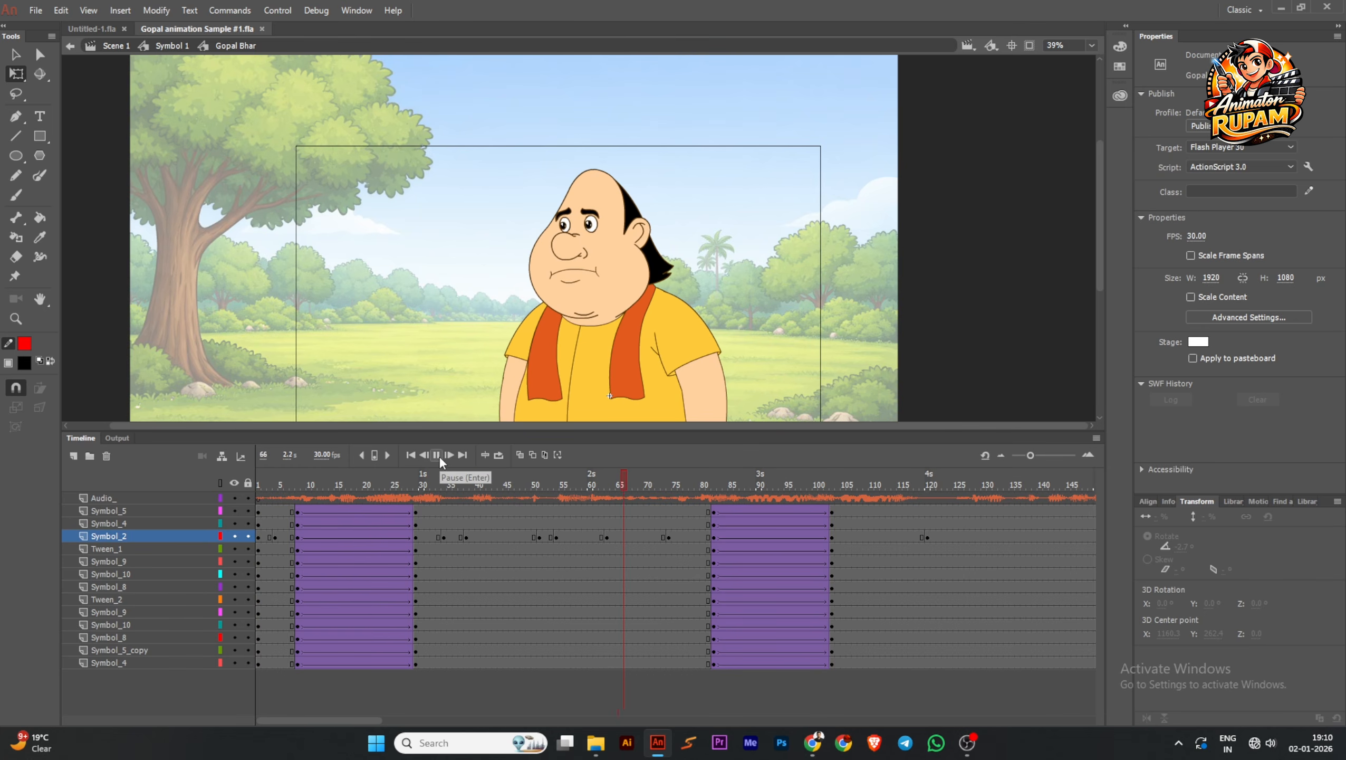
click(436, 455)
ctrl+scroll(636, 298, up, 4)
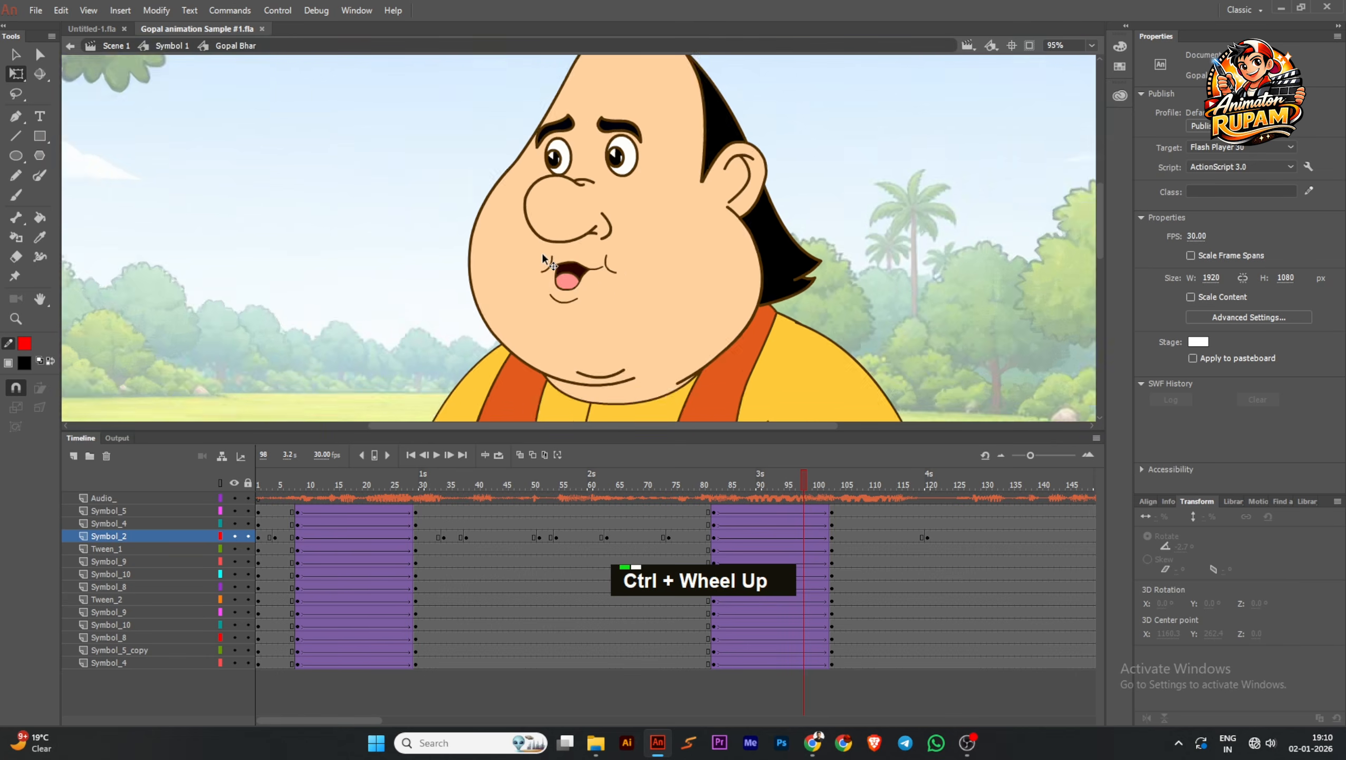
drag(795, 484, 694, 500)
double_click(573, 278)
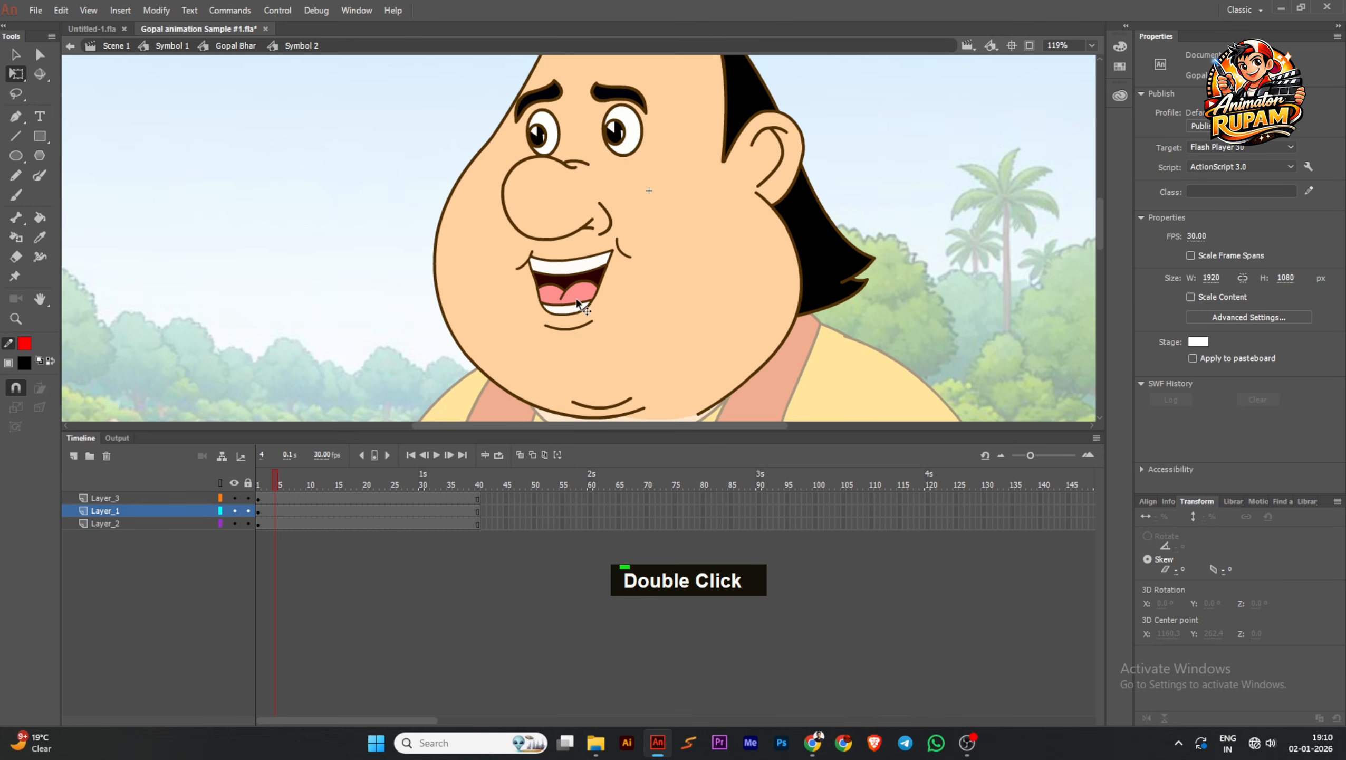
click(257, 481)
mouse_move(271, 474)
mouse_down()
mouse_move(409, 480)
mouse_move(430, 505)
mouse_move(258, 498)
mouse_up()
scroll(543, 275, down, 4)
double_click(461, 242)
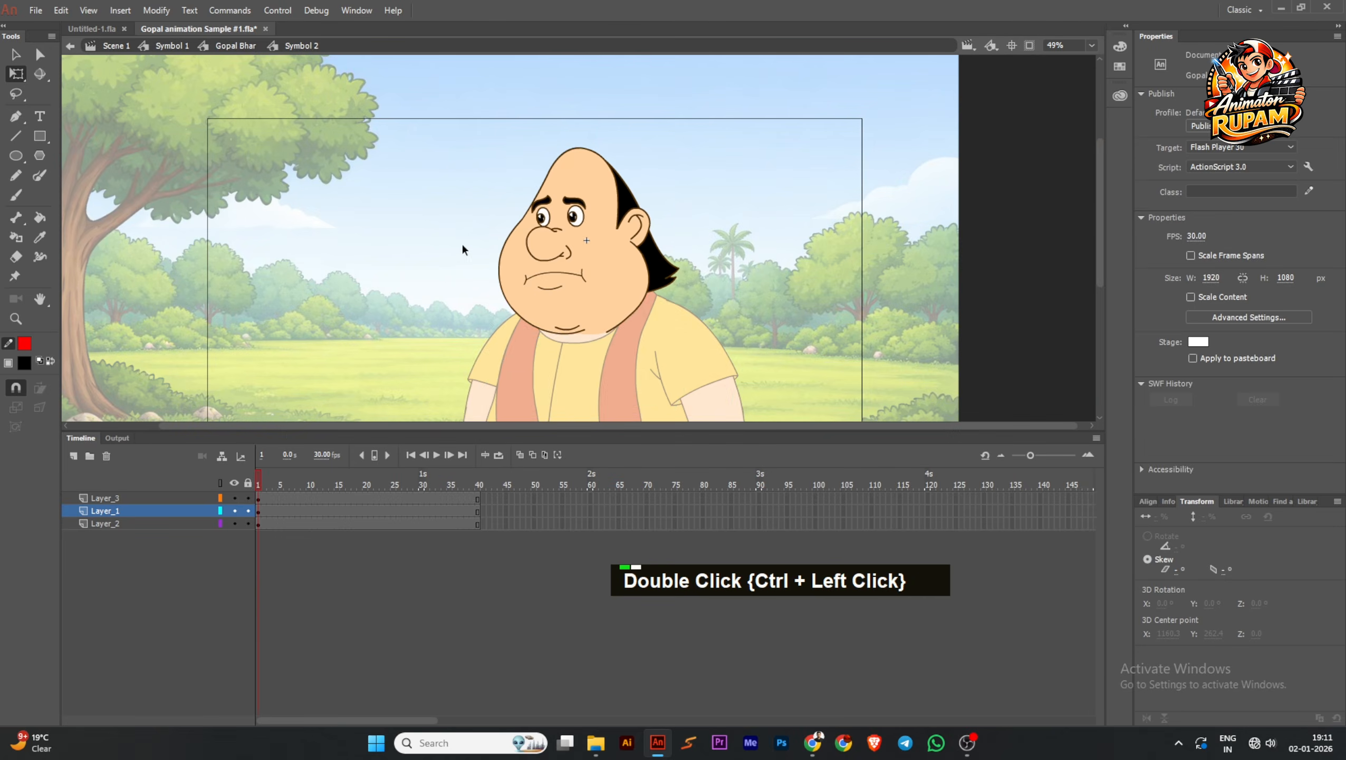
Save the document and play the animation on from frame 74 in the Gopal Bhar timeline
scroll(630, 208, down, 2)
key(ctrl+s)
click(742, 242)
key(ctrl+s)
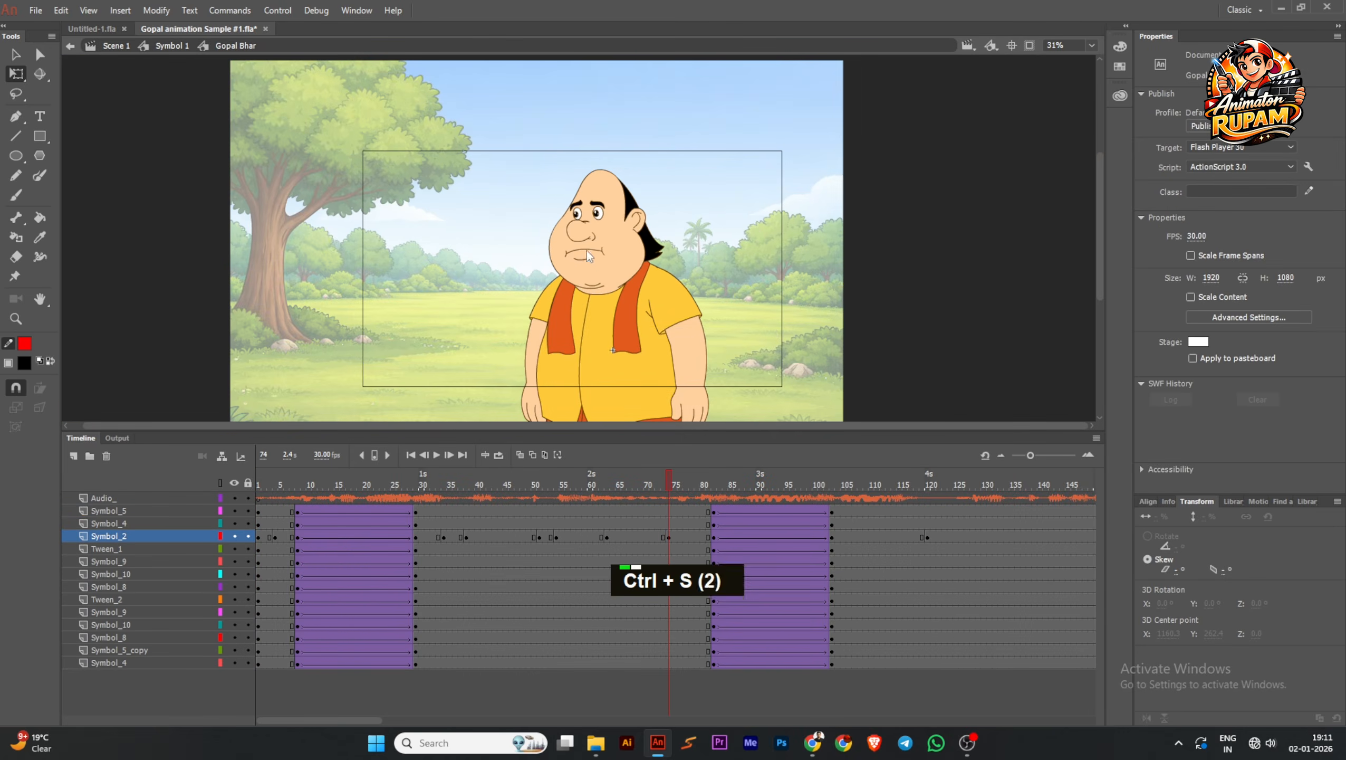
click(436, 455)
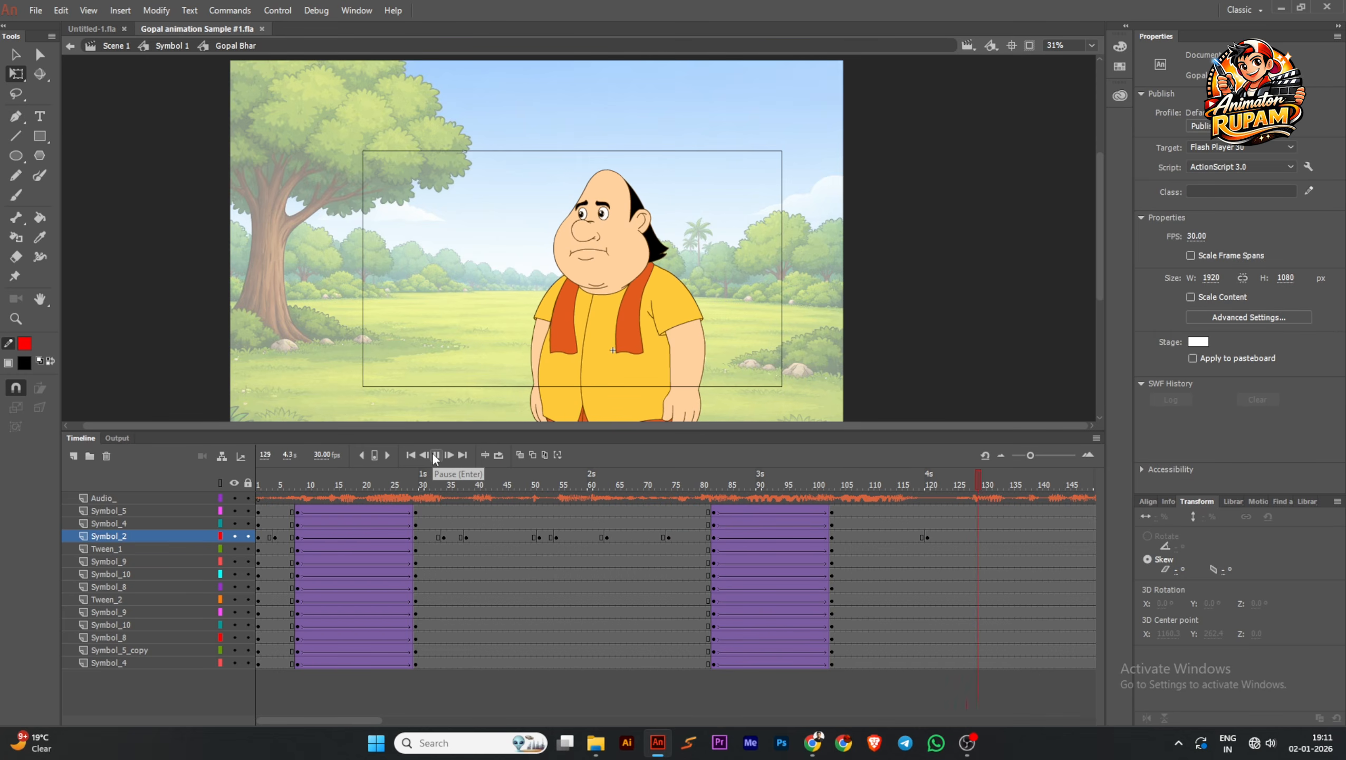
Insert head keyframes at frames 125 and 163 on the Symbol_2 layer
click(956, 486)
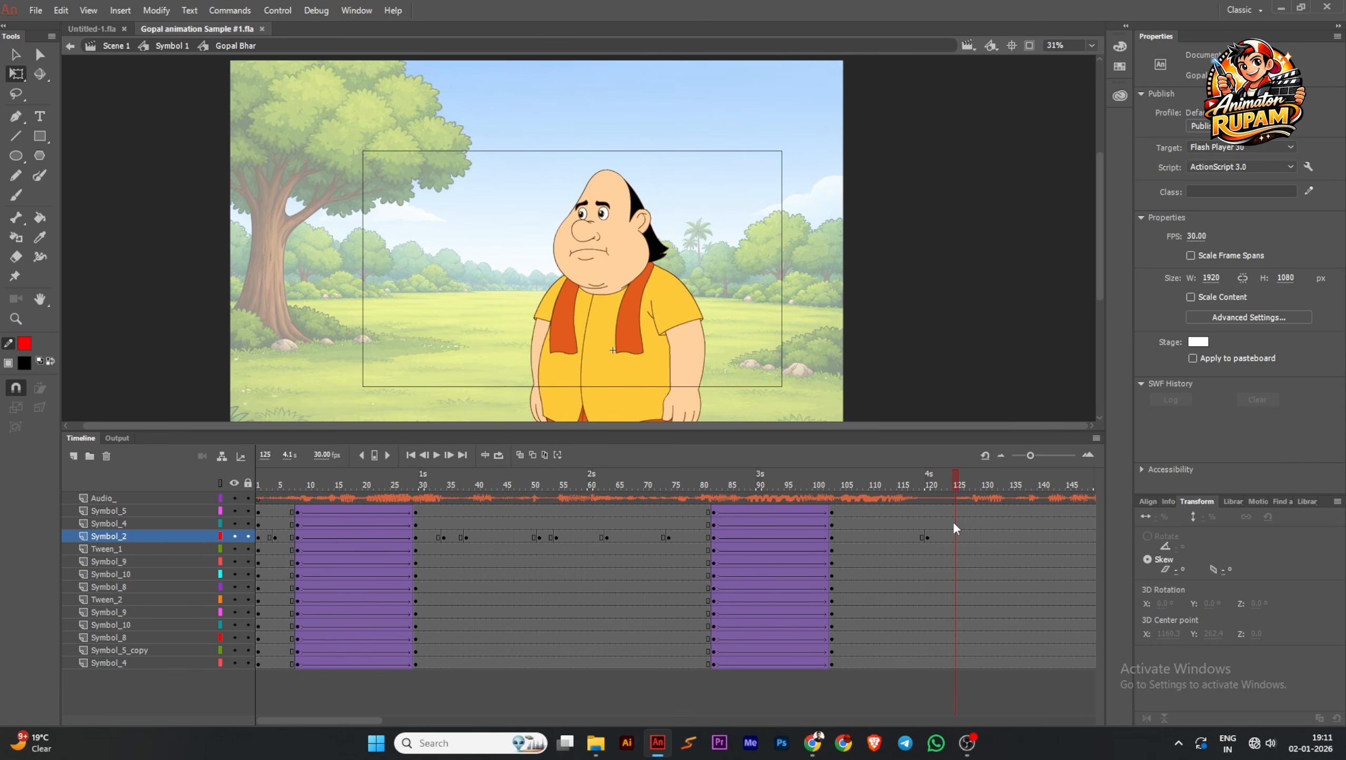
click(956, 535)
key(F6)
drag(958, 486, 935, 501)
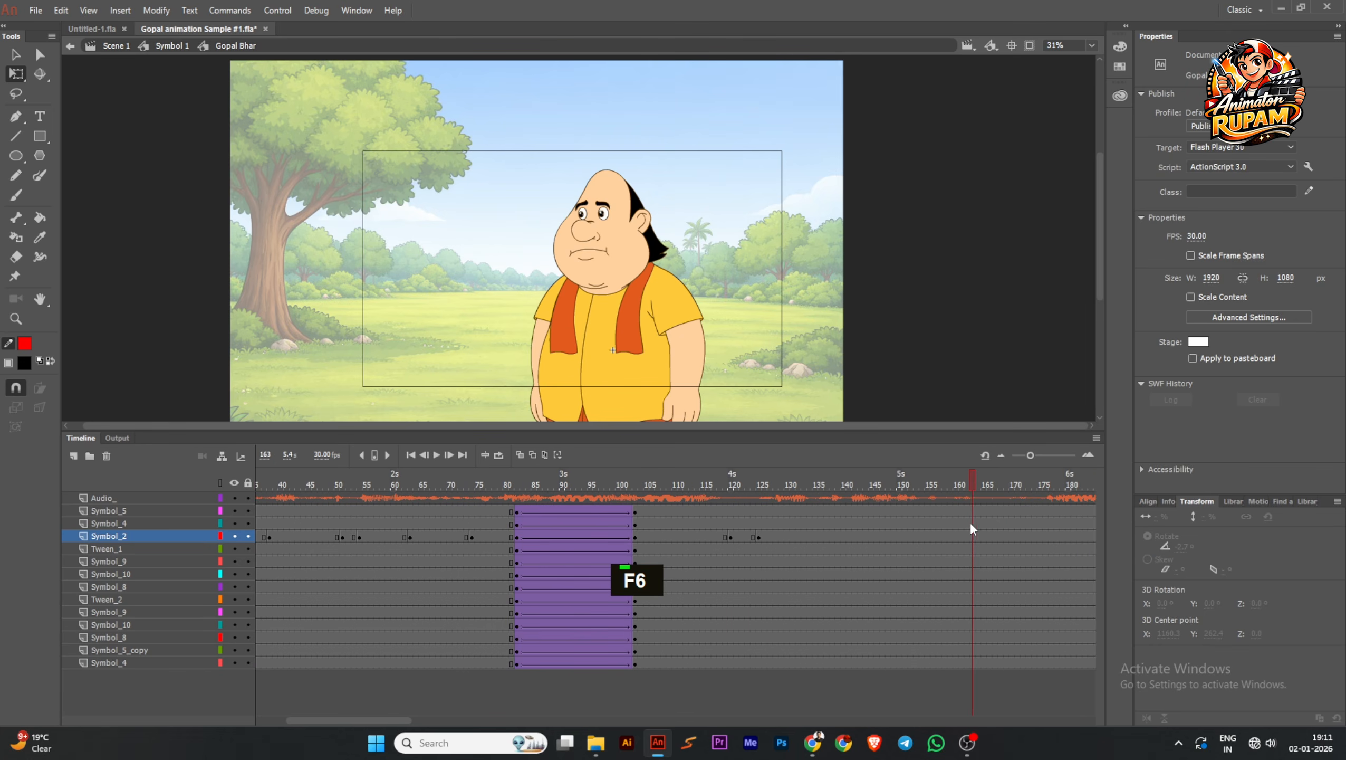
click(973, 536)
key(F6)
Play the animation from the first frame to review the head timing, and examine the whole figure at frame 103
drag(966, 481, 202, 584)
click(616, 250)
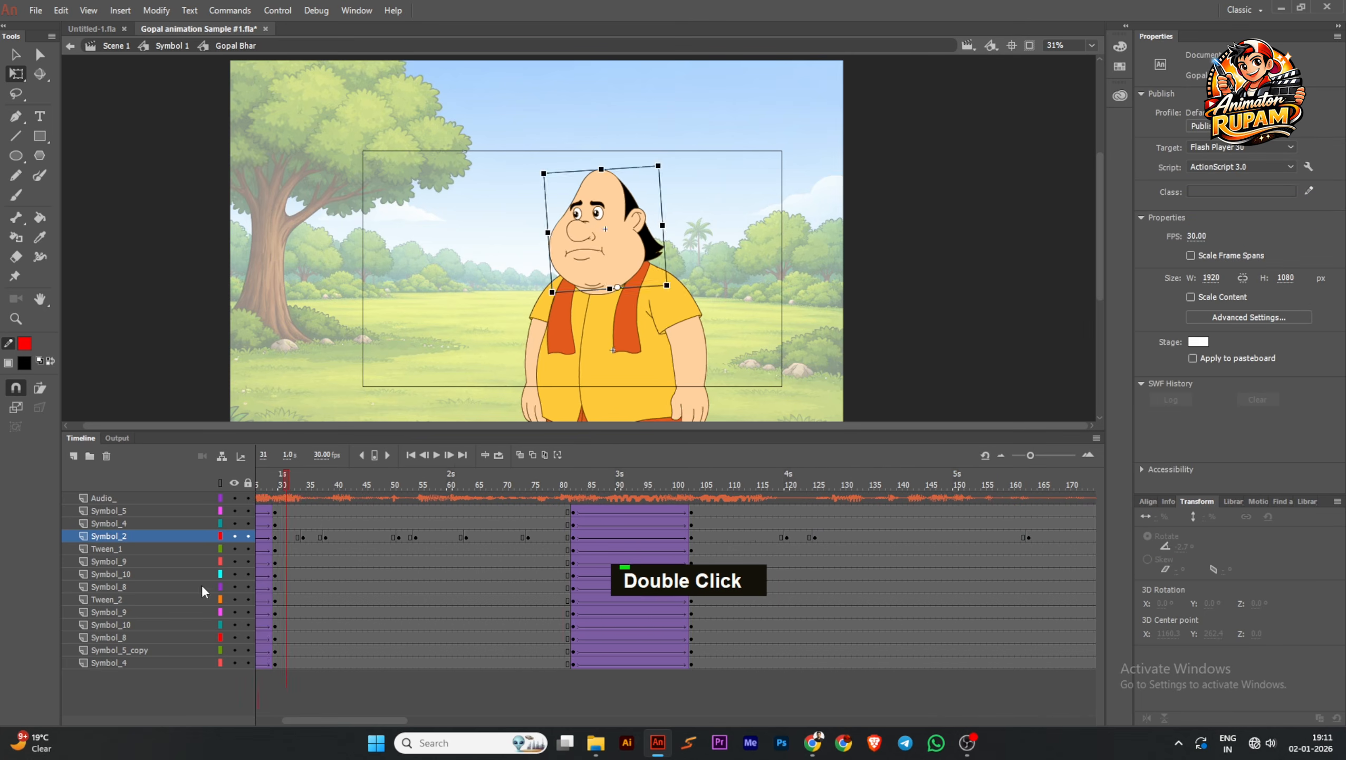
click(436, 455)
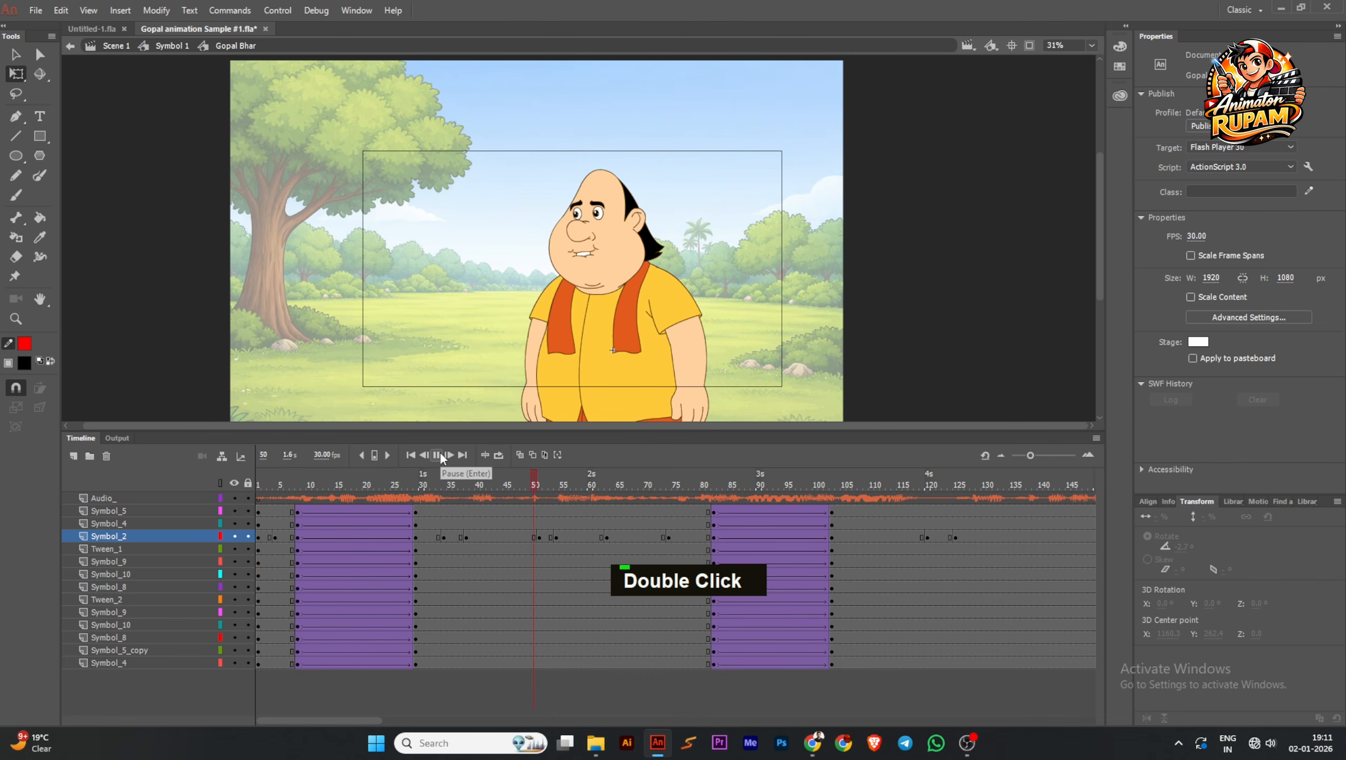
click(437, 455)
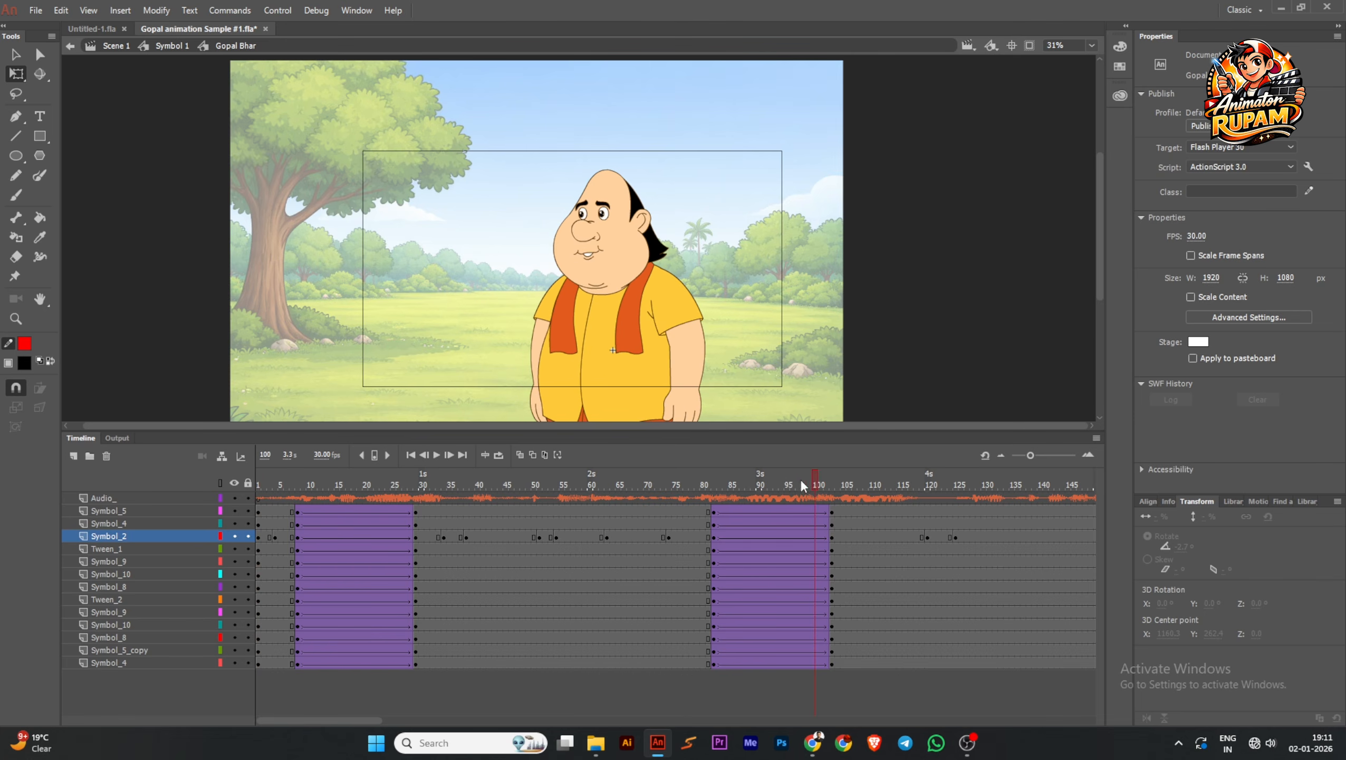
drag(800, 479, 833, 517)
scroll(509, 345, down, 1)
middle_click(509, 340)
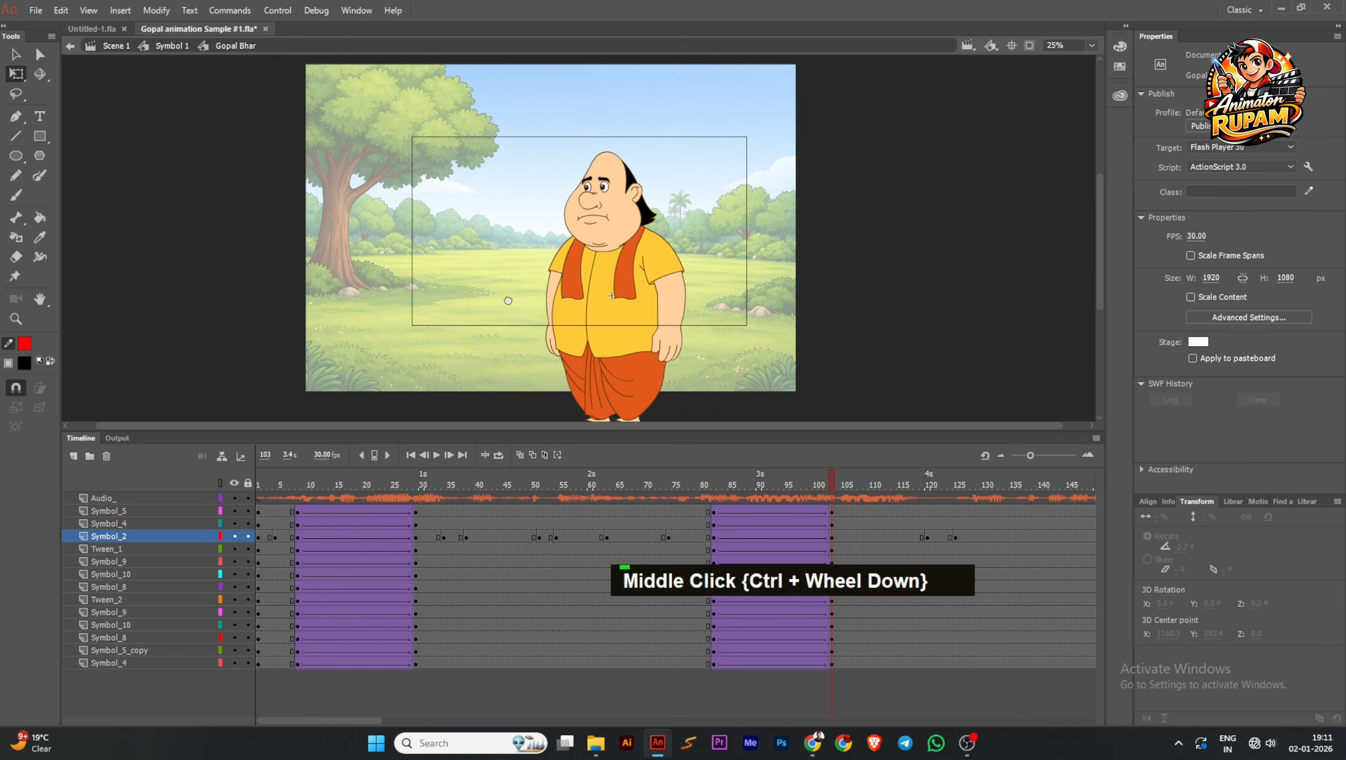
At frame 103, rotate the raised forearm up at the elbow, and rotate the whole arm up about the shoulder
scroll(547, 343, up, 1)
click(548, 345)
drag(538, 371, 431, 237)
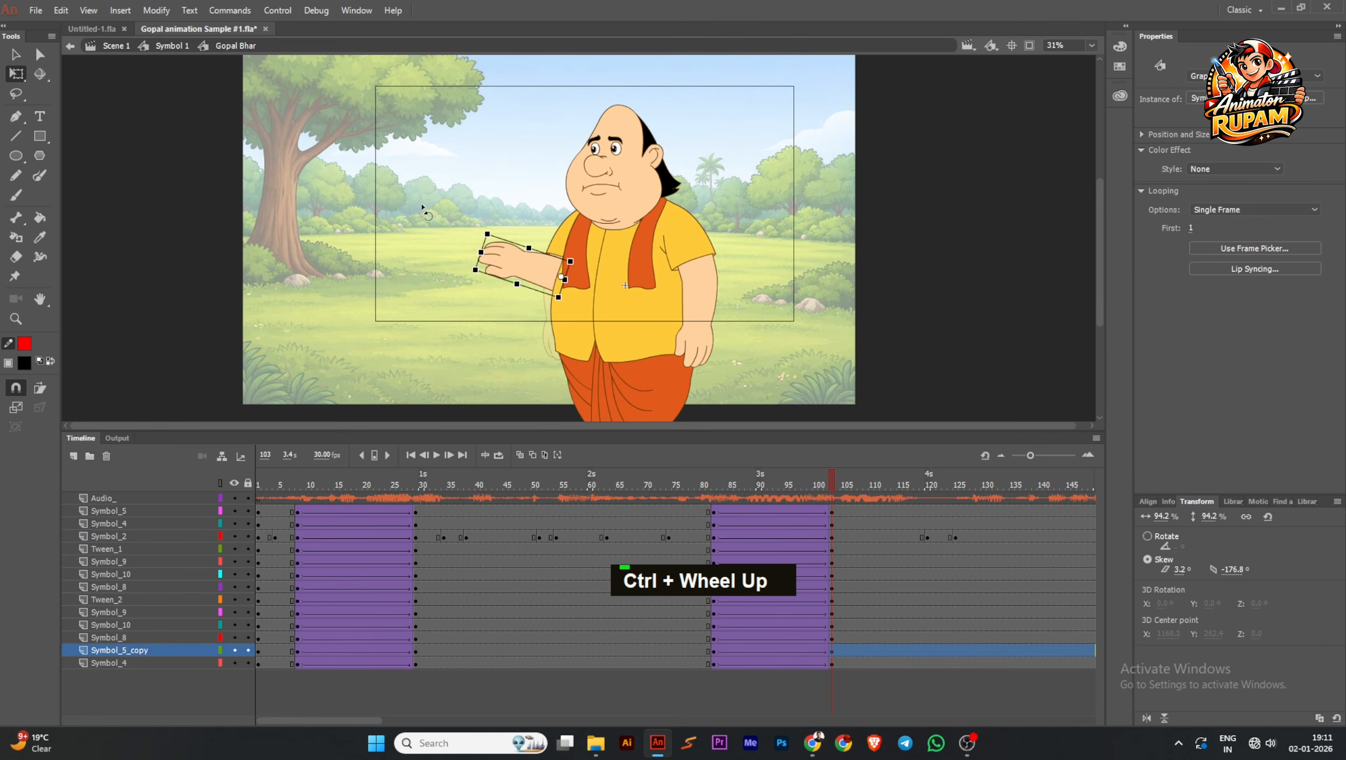
scroll(553, 245, up, 1)
shift+click(524, 288)
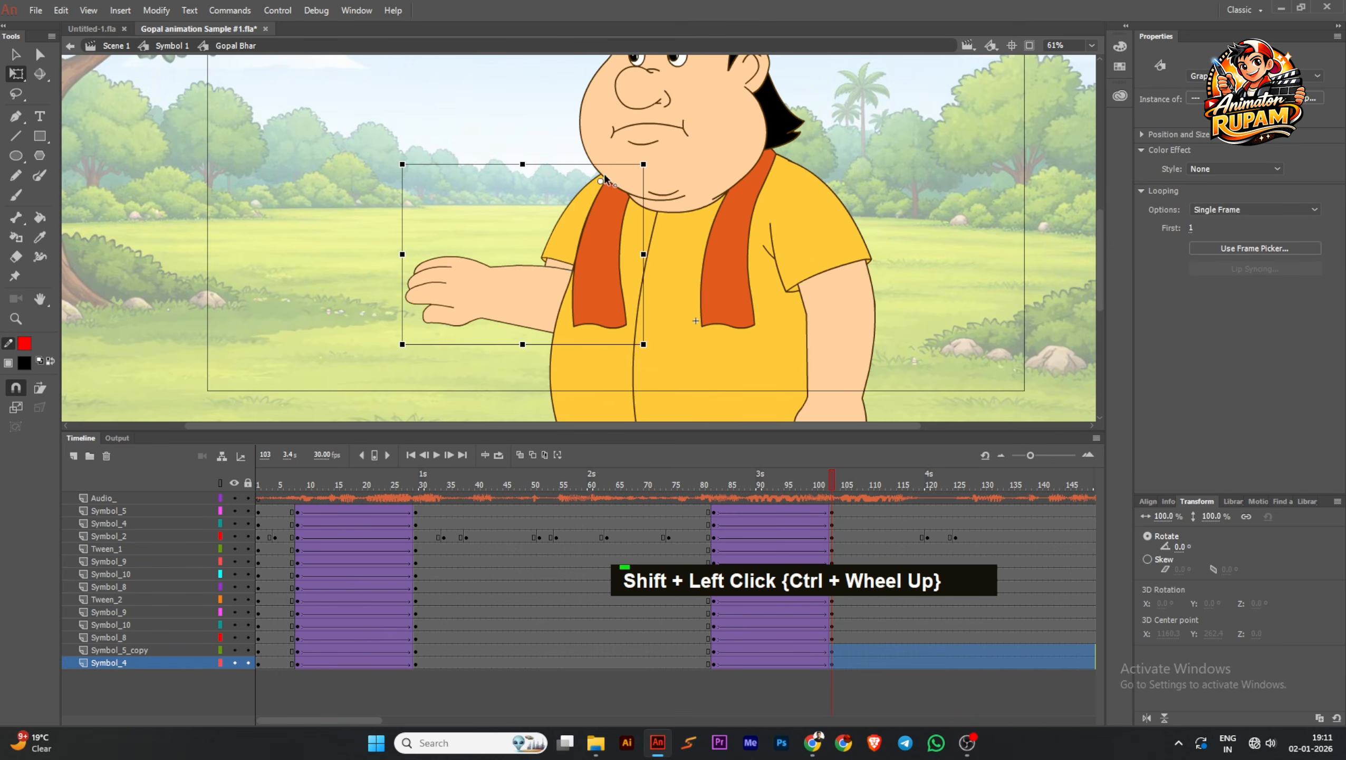
scroll(521, 271, down, 1)
drag(428, 342, 391, 292)
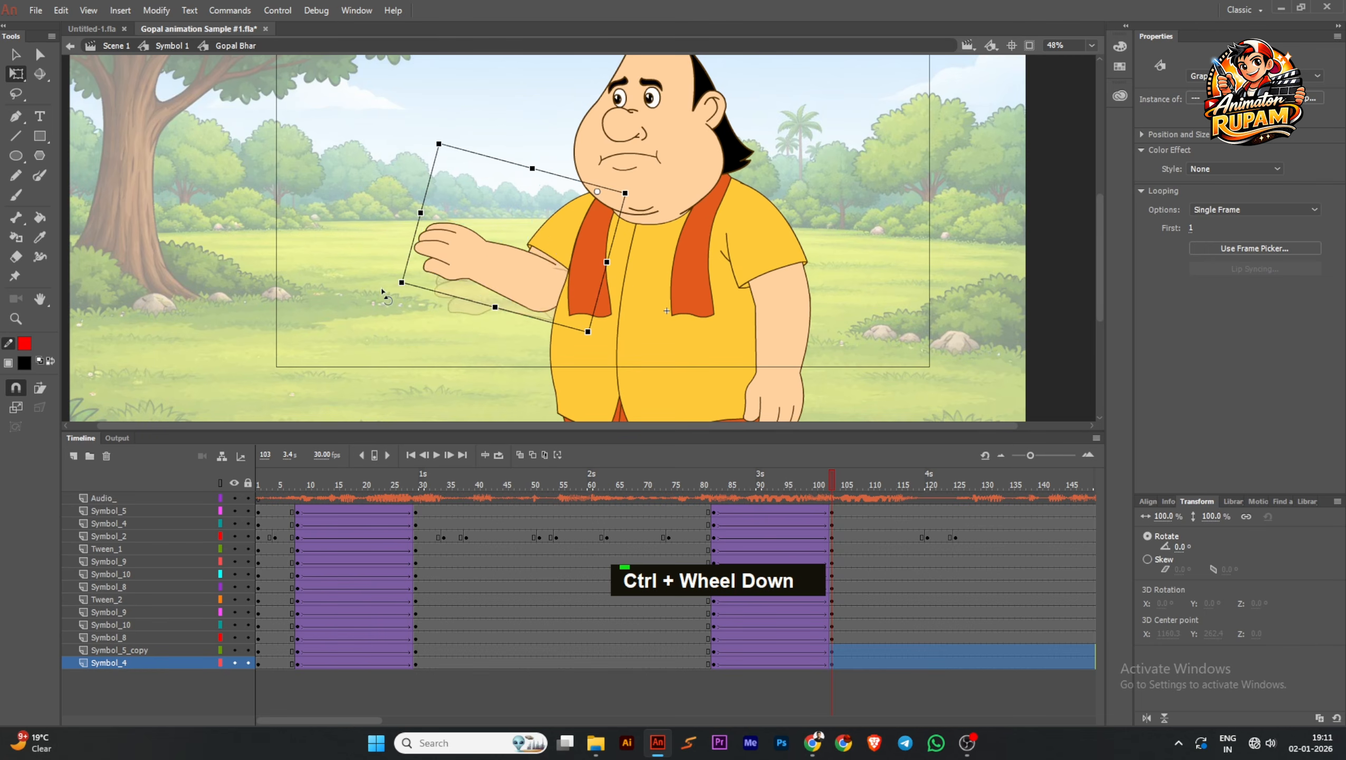
Set the raised arm's pivot point at the shoulder and rotate the upper arm and forearm together slightly further
scroll(551, 244, up, 2)
drag(578, 212, 578, 221)
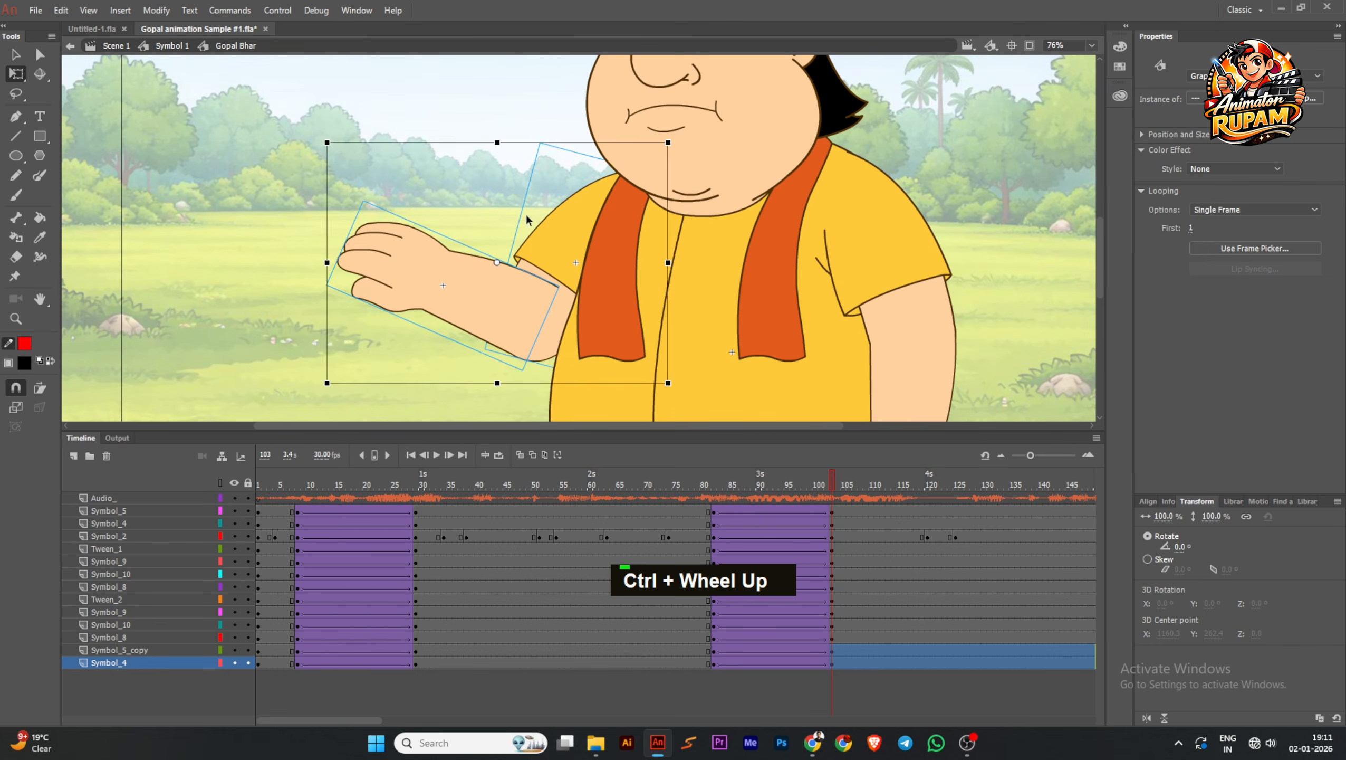
click(526, 216)
click(559, 298)
shift+click(460, 285)
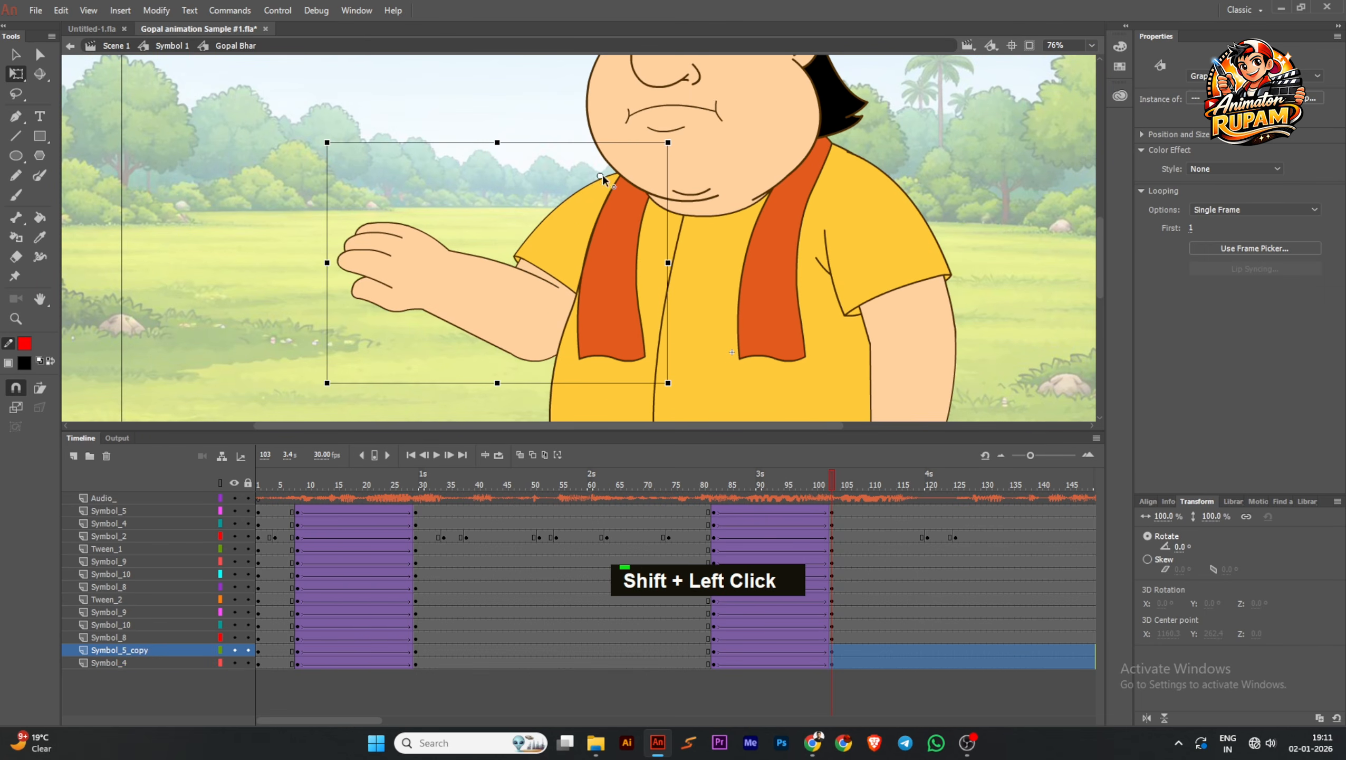
scroll(543, 244, down, 2)
drag(407, 333, 399, 318)
Rotate only the raised forearm slightly further up at the elbow
click(452, 308)
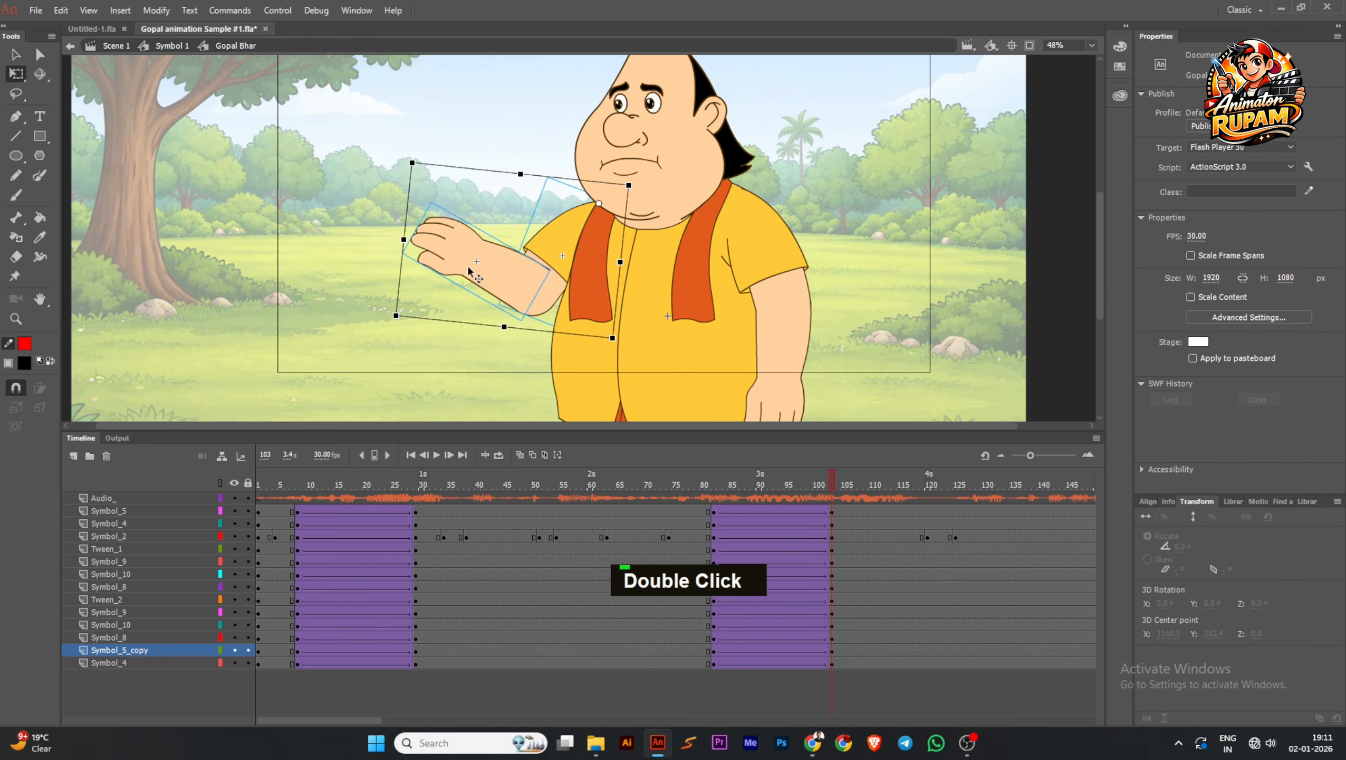
click(468, 273)
drag(400, 261, 399, 249)
ctrl+scroll(528, 310, down, 2)
drag(823, 481, 832, 512)
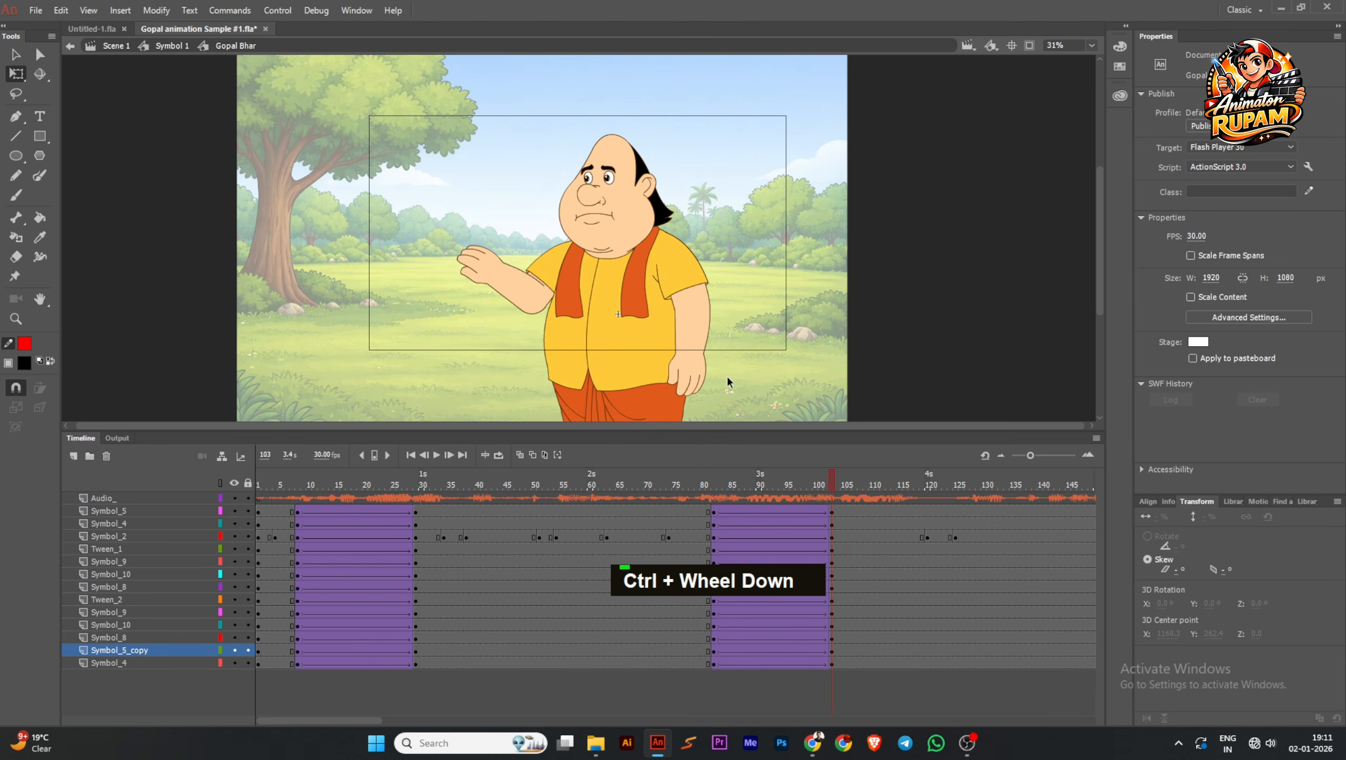
Move the hanging arm's pivot point to the shoulder and rotate that arm slightly outward
click(686, 276)
ctrl+scroll(687, 277, up, 2)
drag(693, 336, 692, 279)
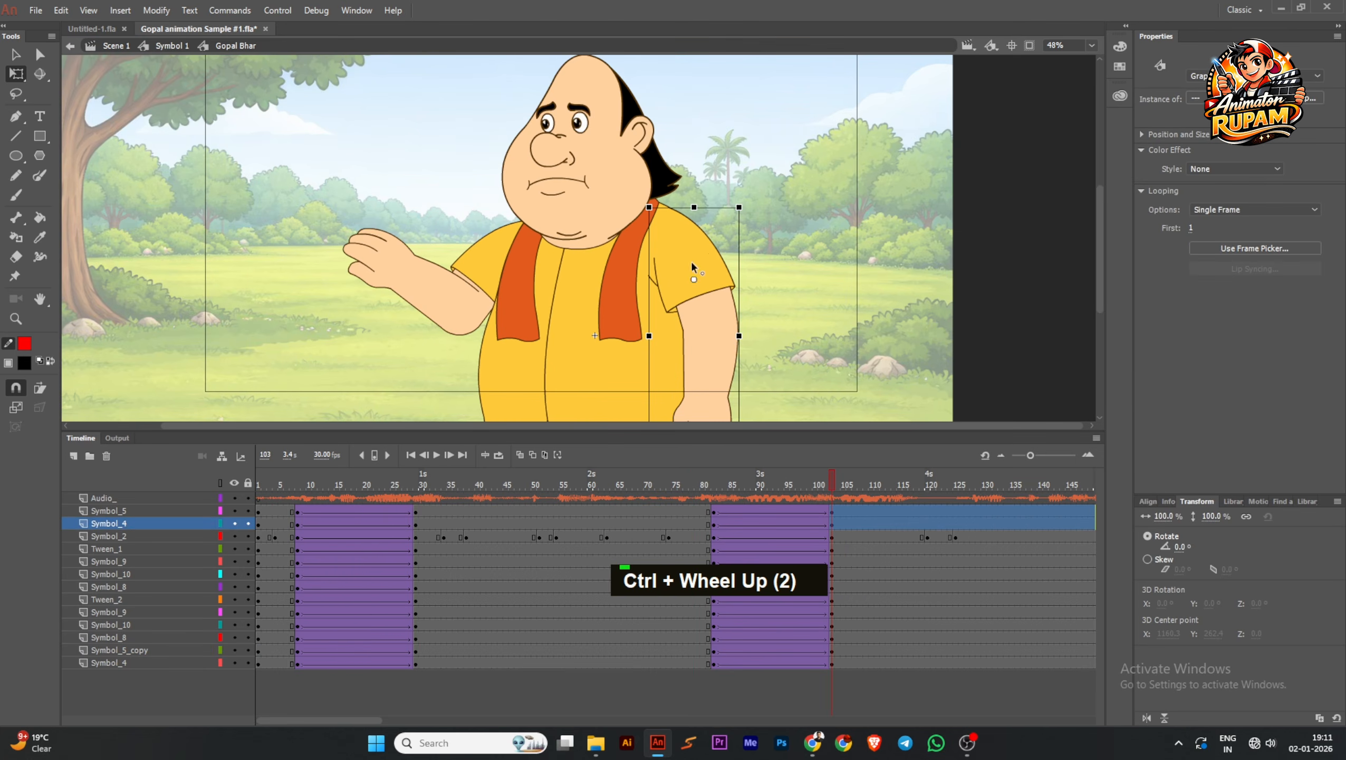
ctrl+scroll(671, 214, down, 1)
ctrl+scroll(725, 344, up, 1)
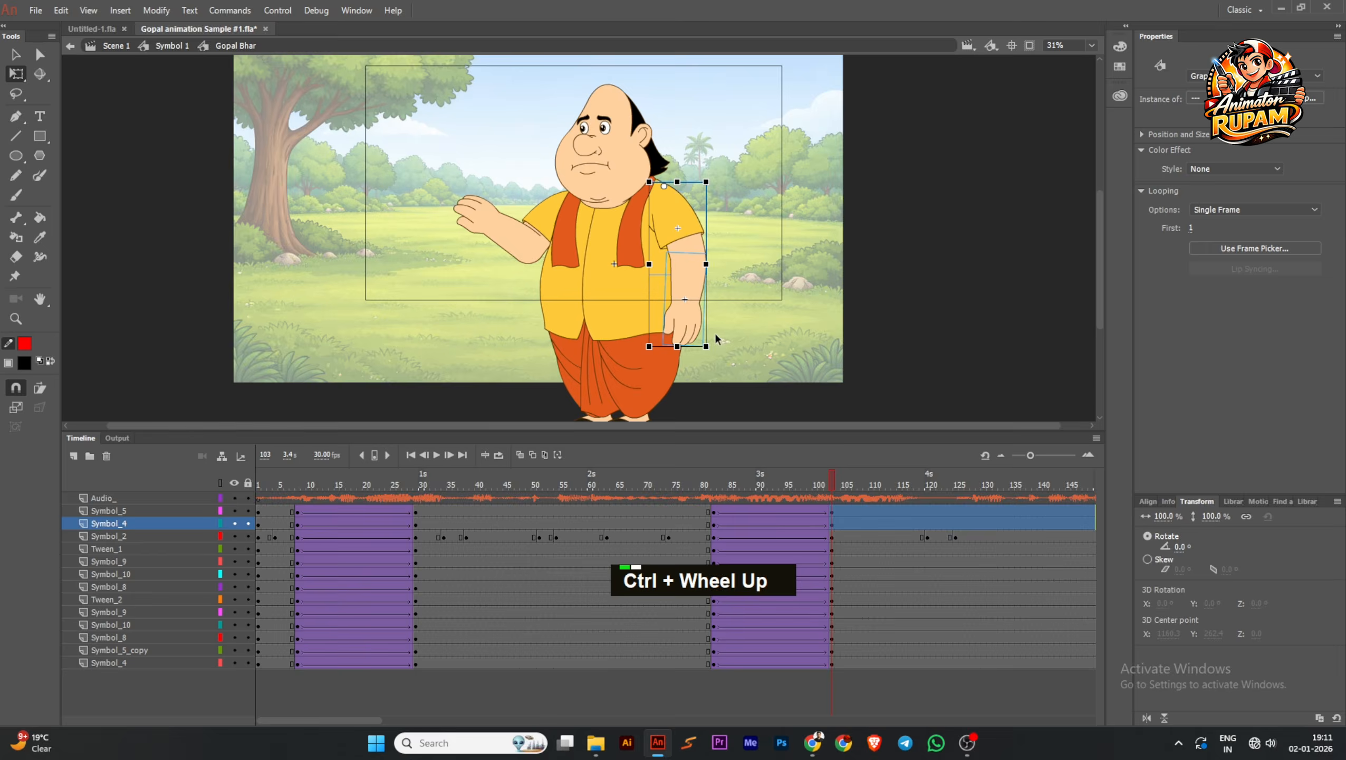
click(553, 140)
scroll(554, 140, up, 1)
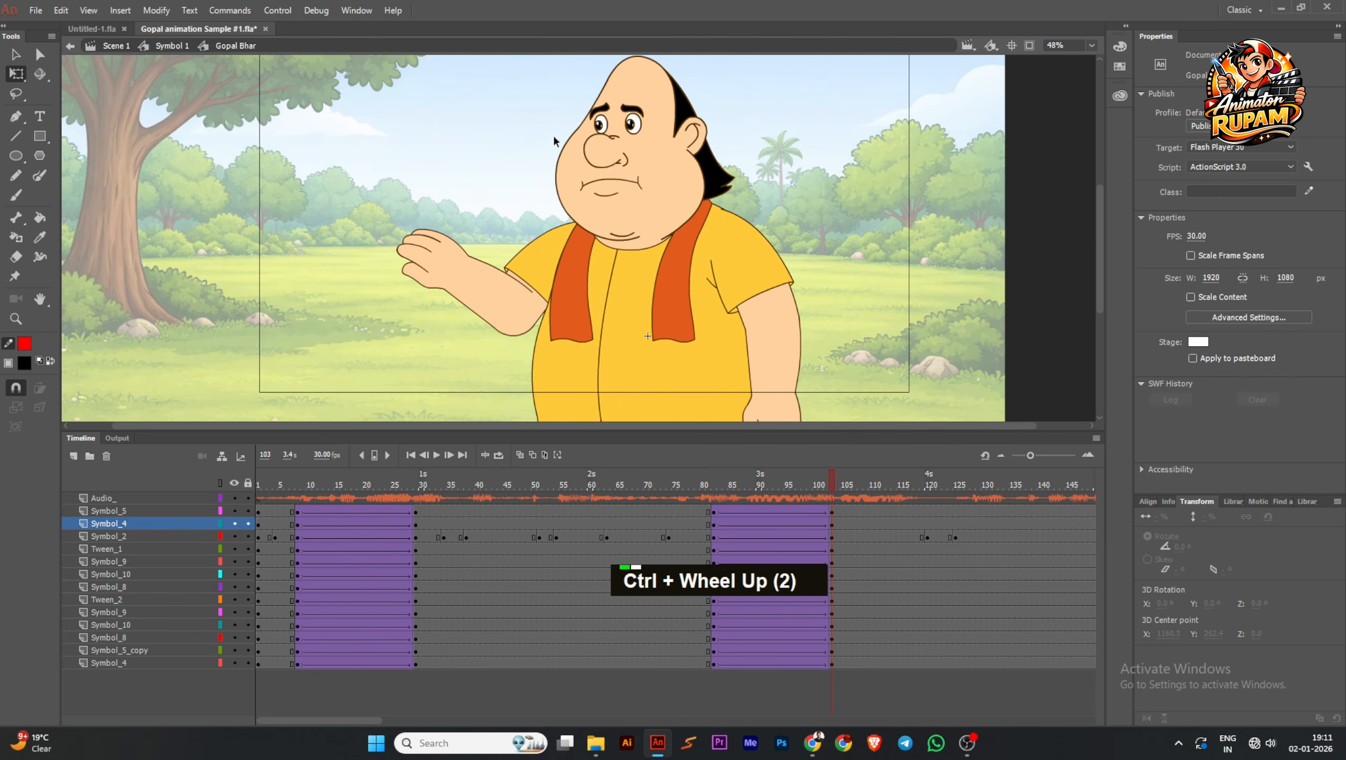
Open the raised forearm's symbol for editing and insert a keyframe at frame 2
click(601, 156)
click(492, 276)
ctrl+scroll(506, 273, up, 3)
ctrl+scroll(506, 273, down, 2)
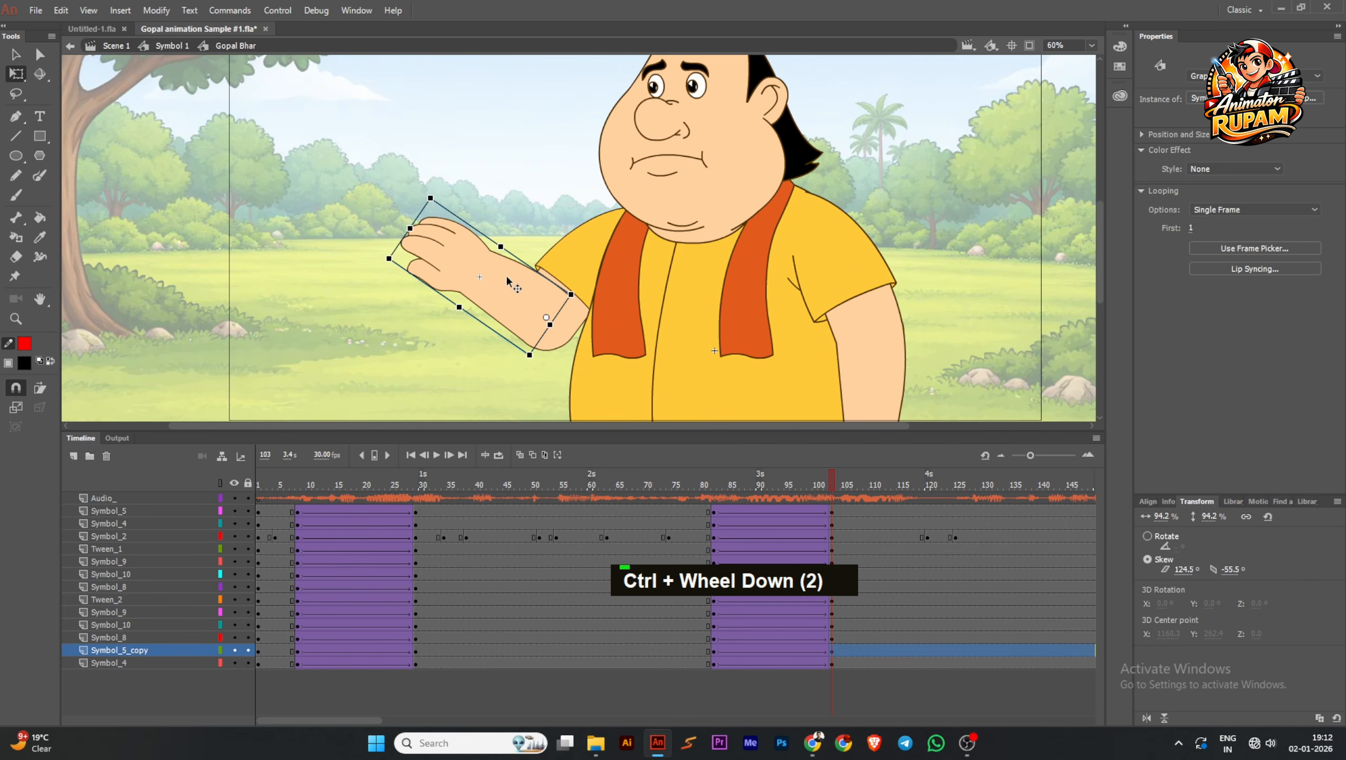
double_click(517, 283)
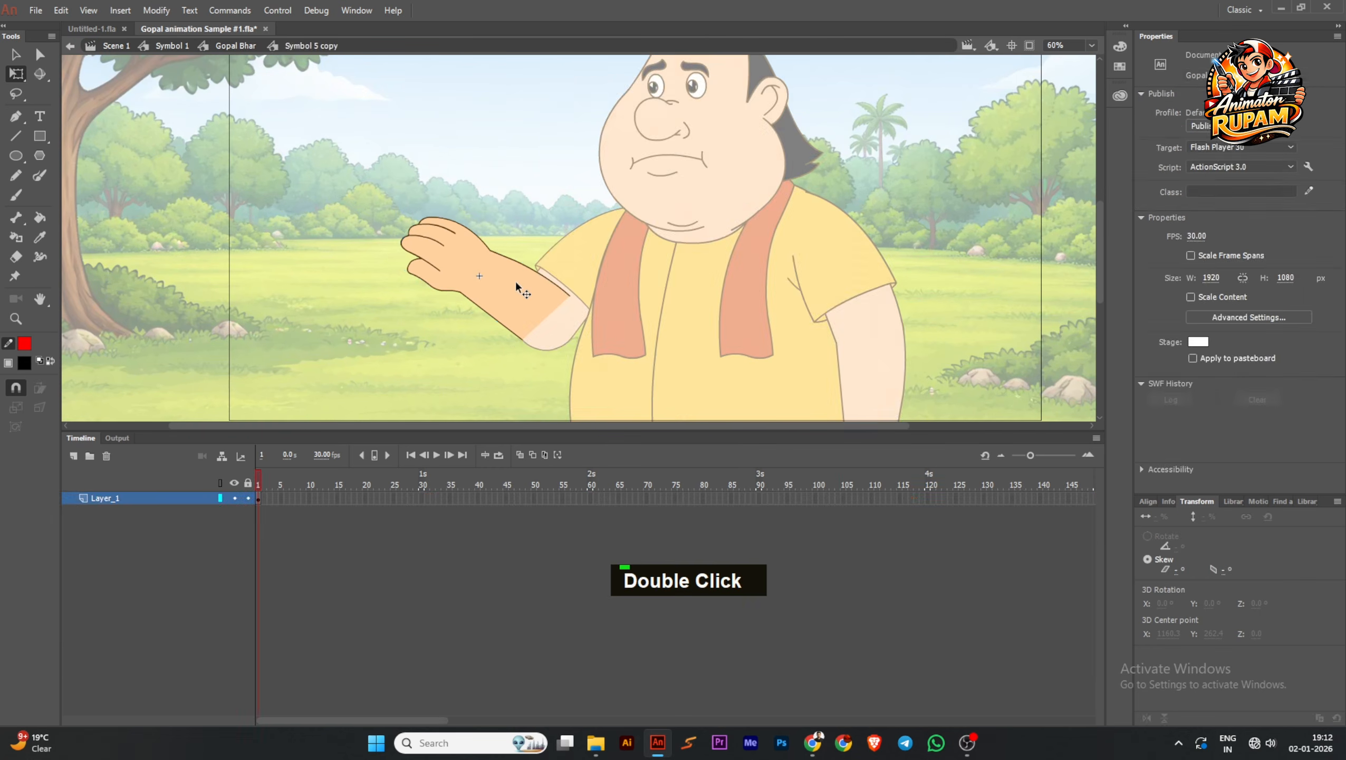
ctrl+scroll(517, 284, up, 2)
click(265, 500)
key(F6)
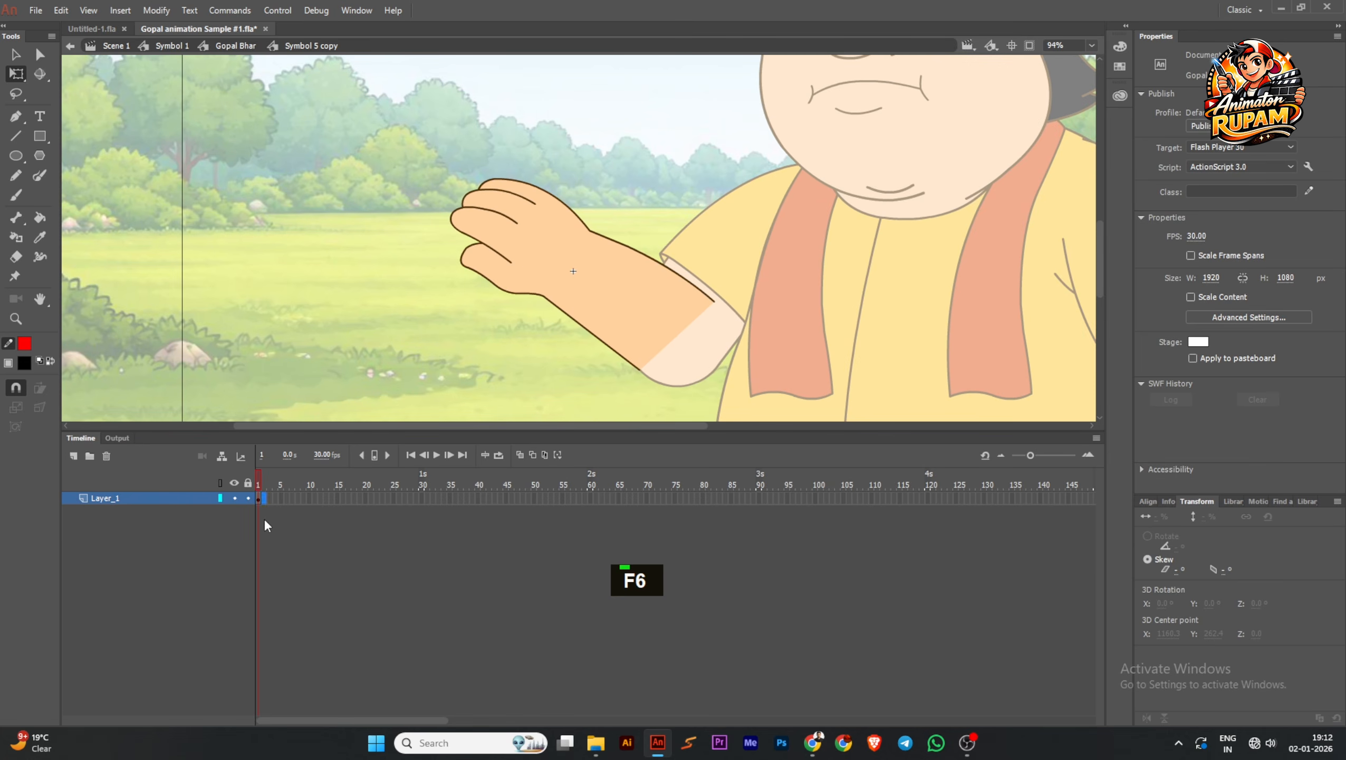
Save the document
click(368, 355)
click(526, 256)
drag(414, 309, 398, 339)
click(251, 181)
key(ctrl+s)
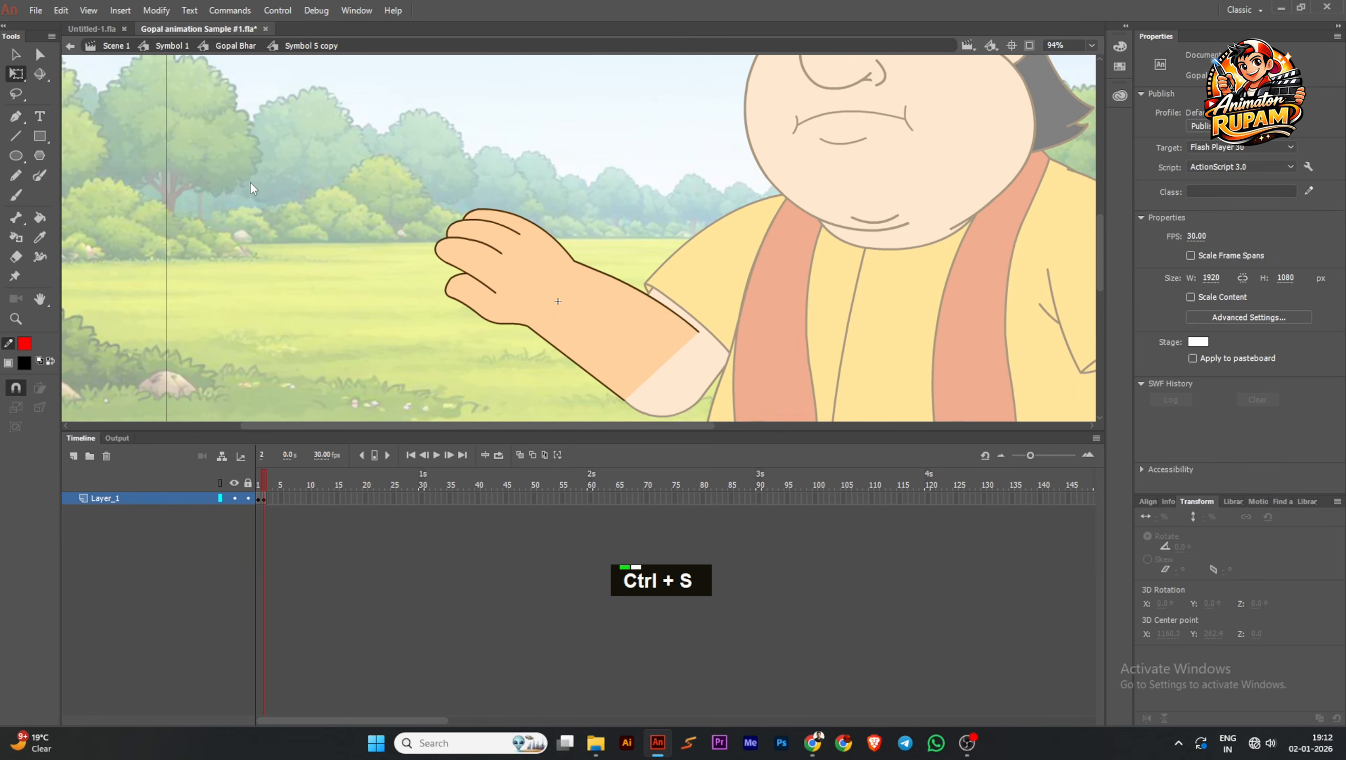
Switch to File Explorer, open hand library NEW 2 and eb and Hand -1 from the 1 Library folder, and accept the font mapping
right_click(656, 747)
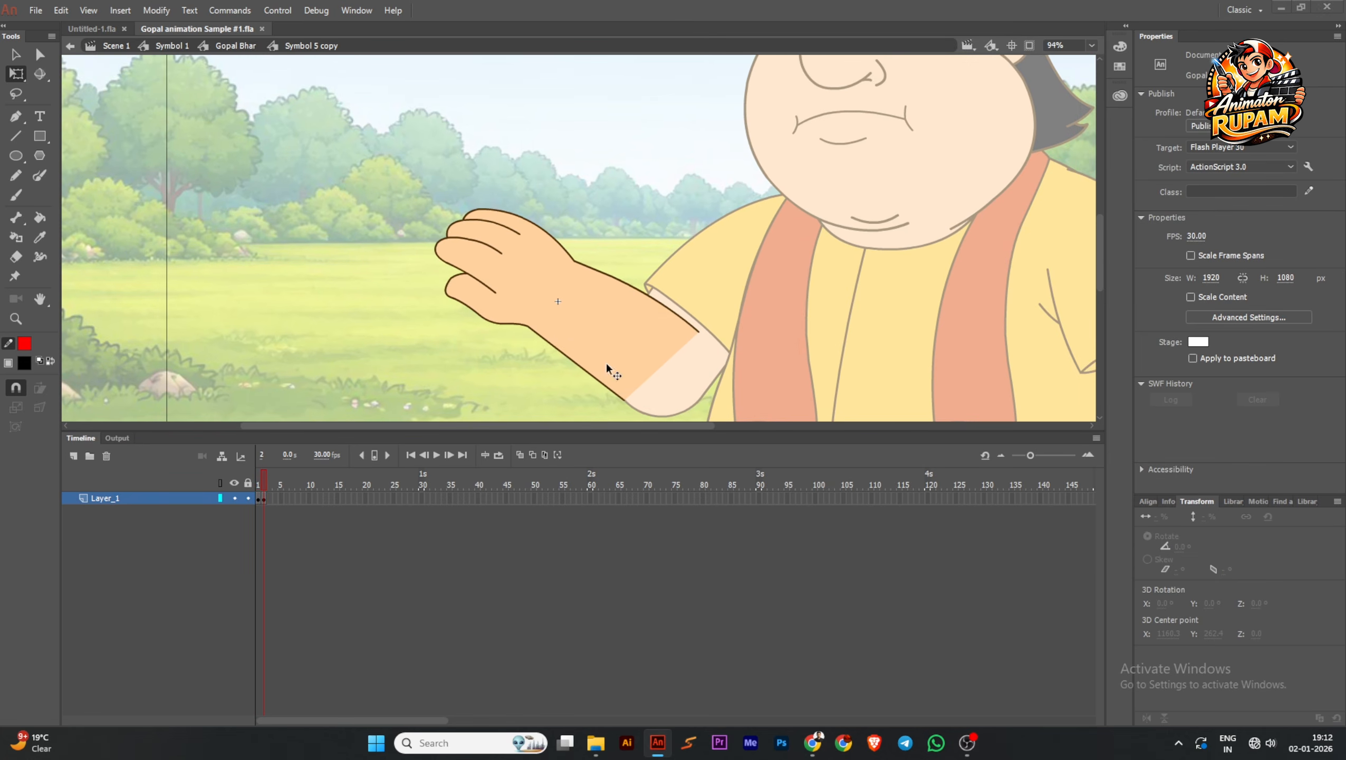
click(629, 343)
double_click(603, 746)
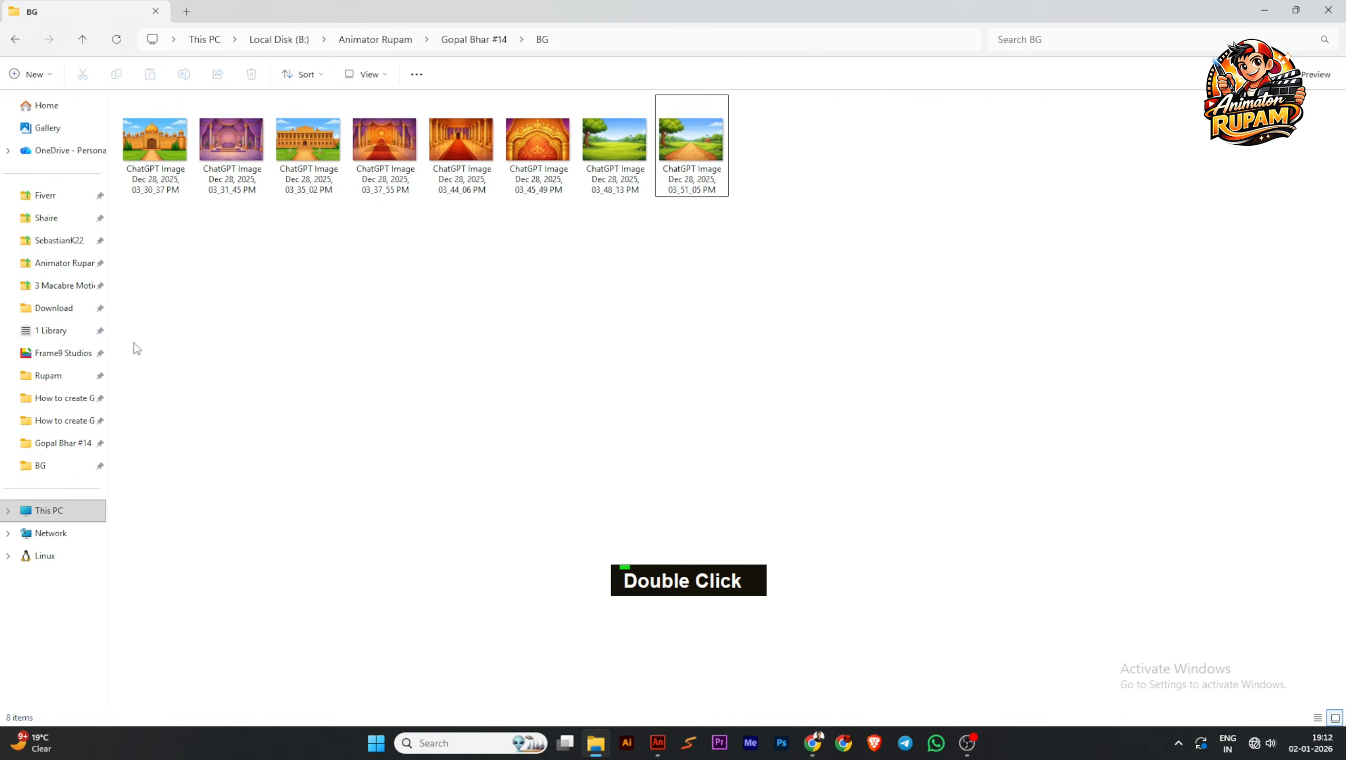
click(41, 328)
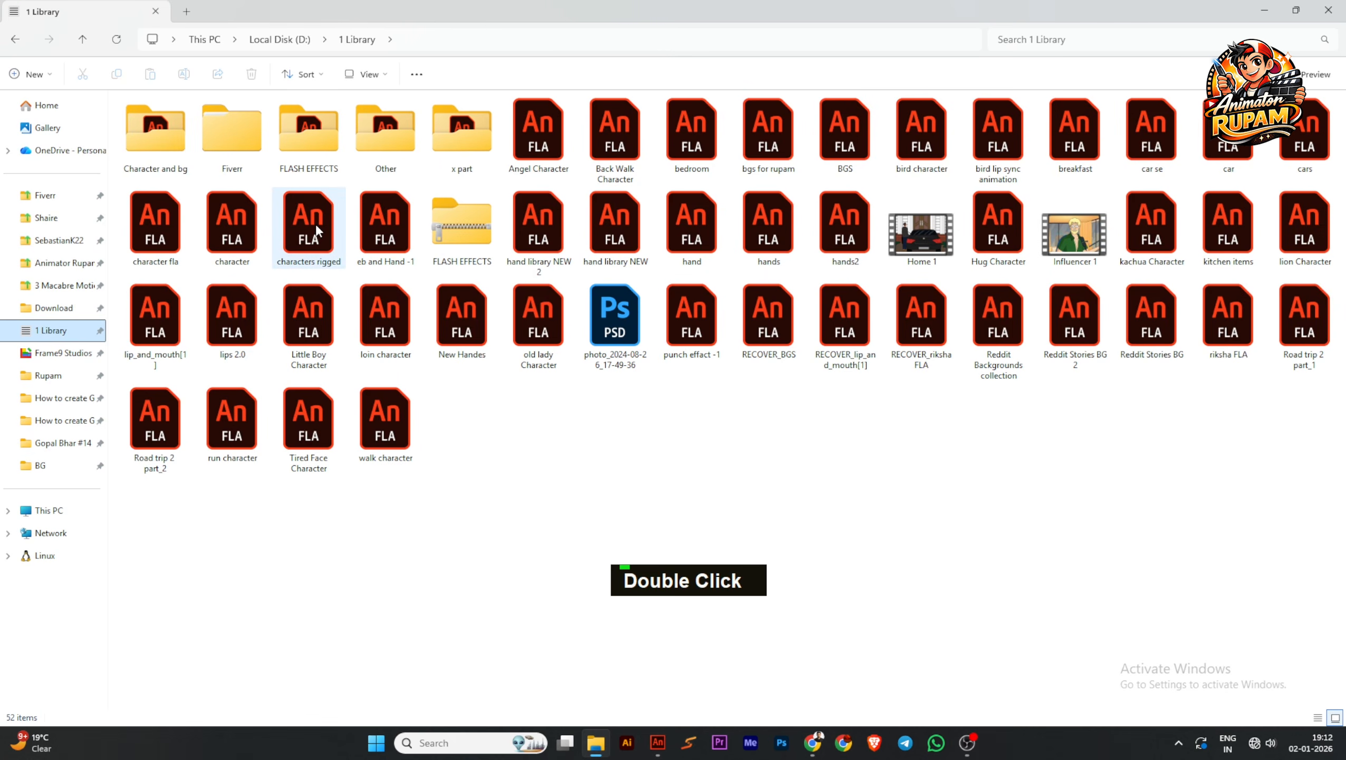
click(393, 220)
double_click(393, 221)
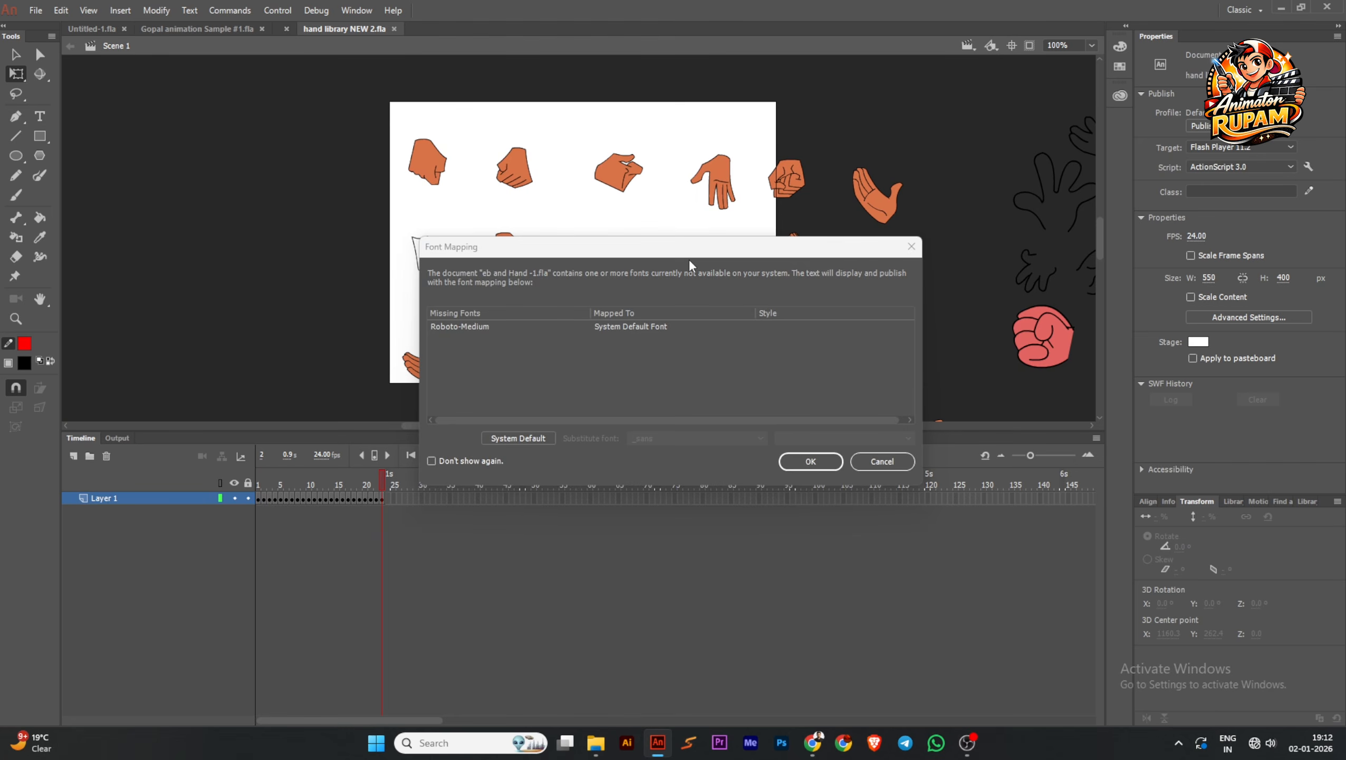
click(811, 465)
Look over the hand drawings in eb and Hand -1 and on the opened frame of hand library NEW 2
scroll(696, 316, down, 6)
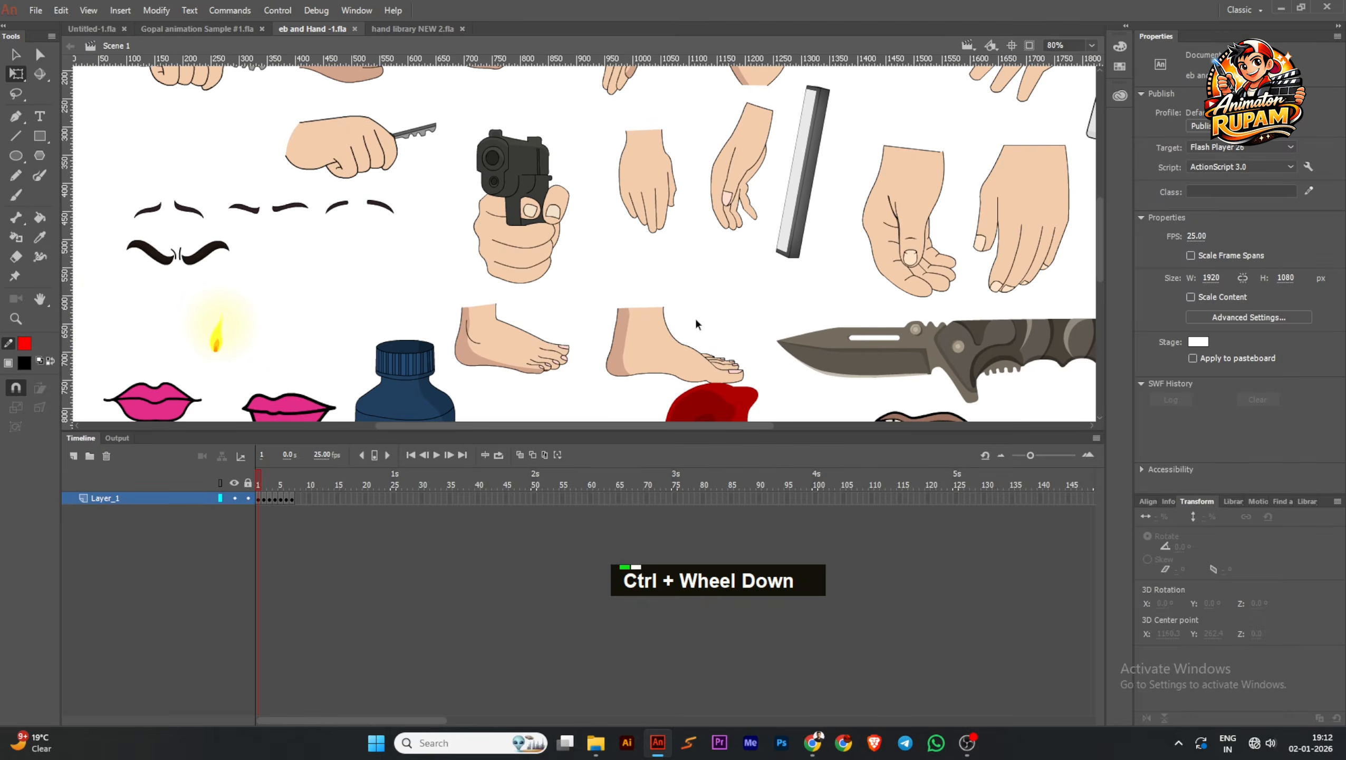
click(412, 28)
scroll(674, 234, down, 1)
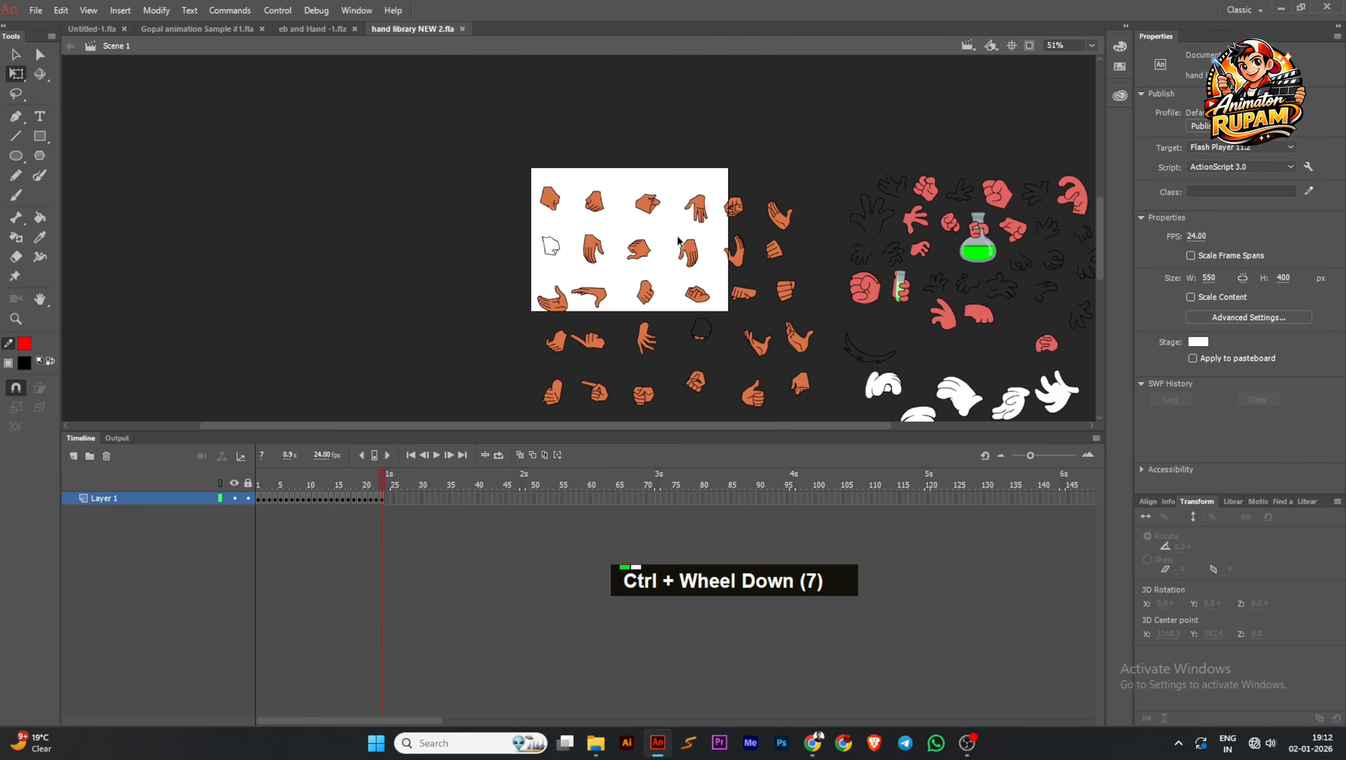
scroll(611, 245, down, 1)
drag(606, 285, 604, 206)
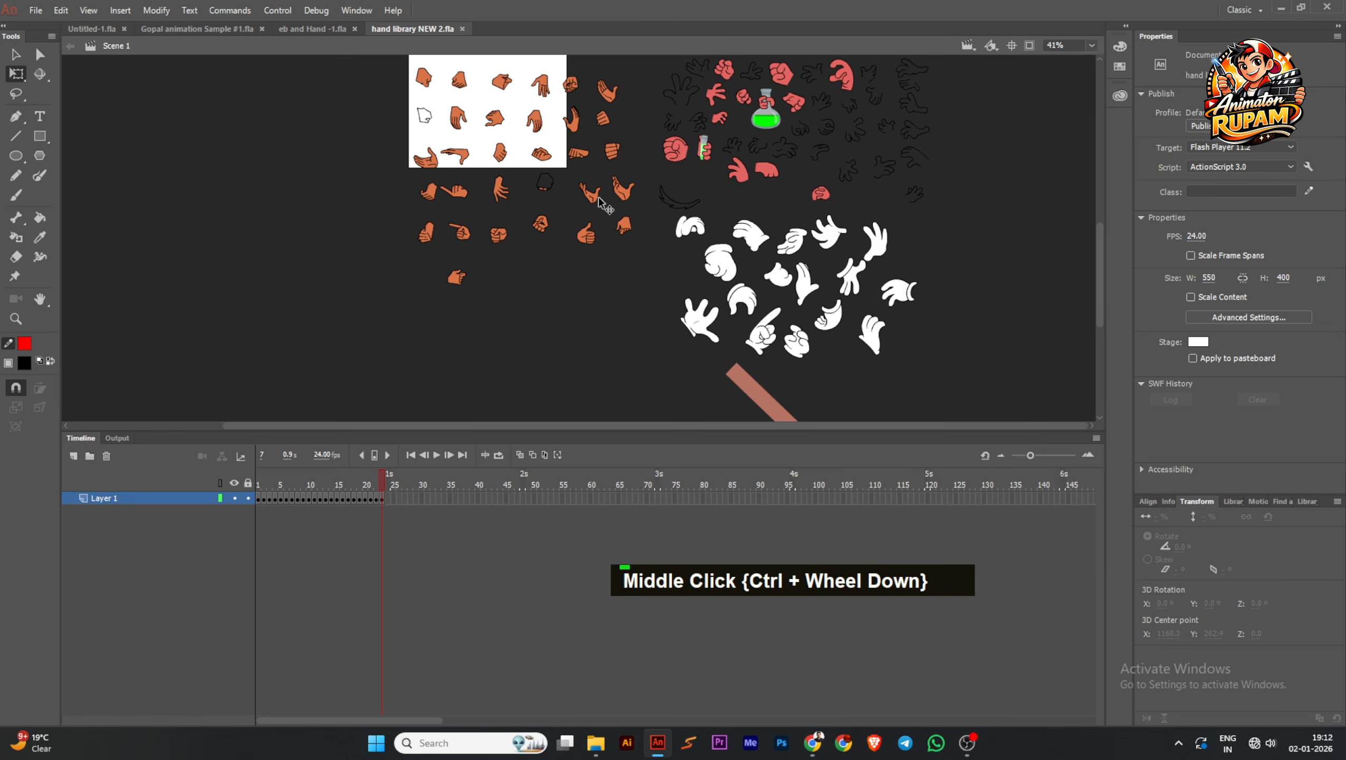
scroll(641, 247, up, 1)
drag(630, 253, 691, 349)
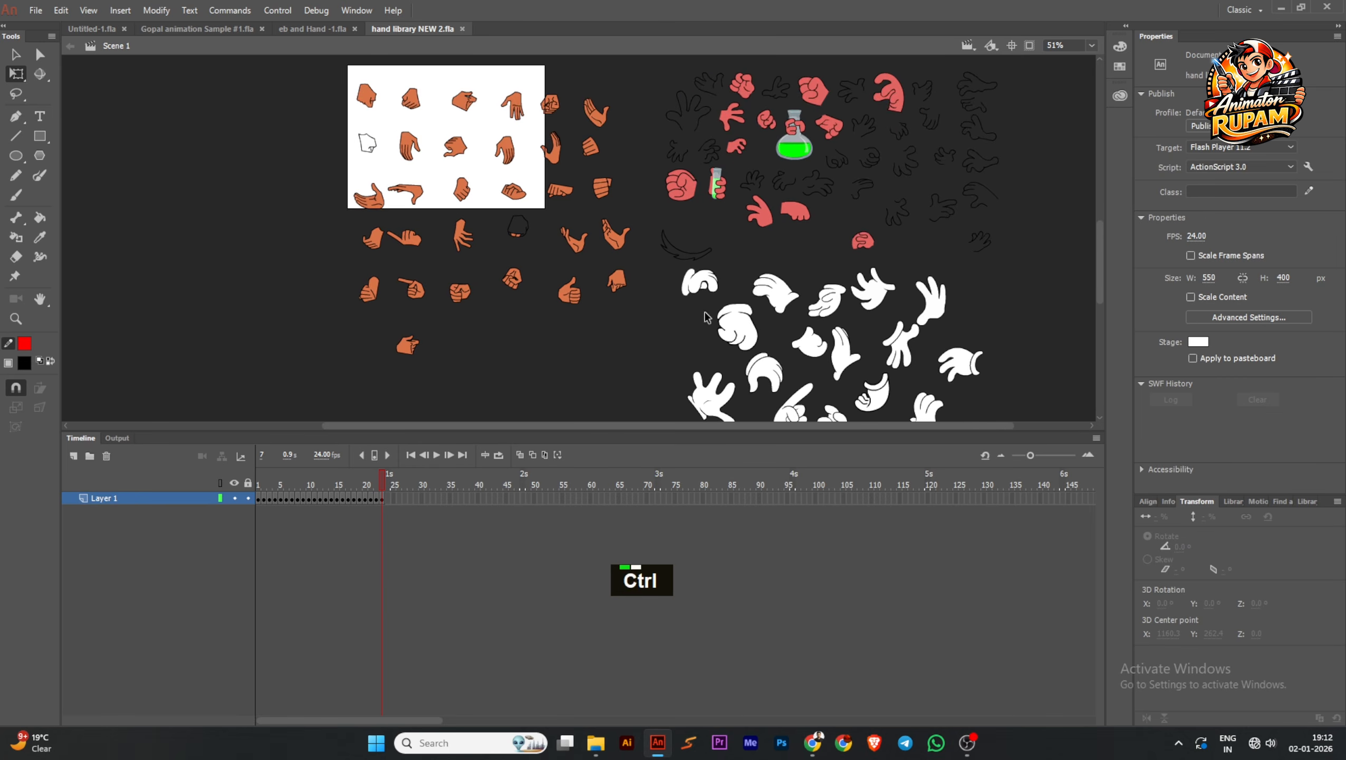
scroll(691, 362, down, 1)
scroll(773, 197, up, 2)
scroll(775, 200, down, 1)
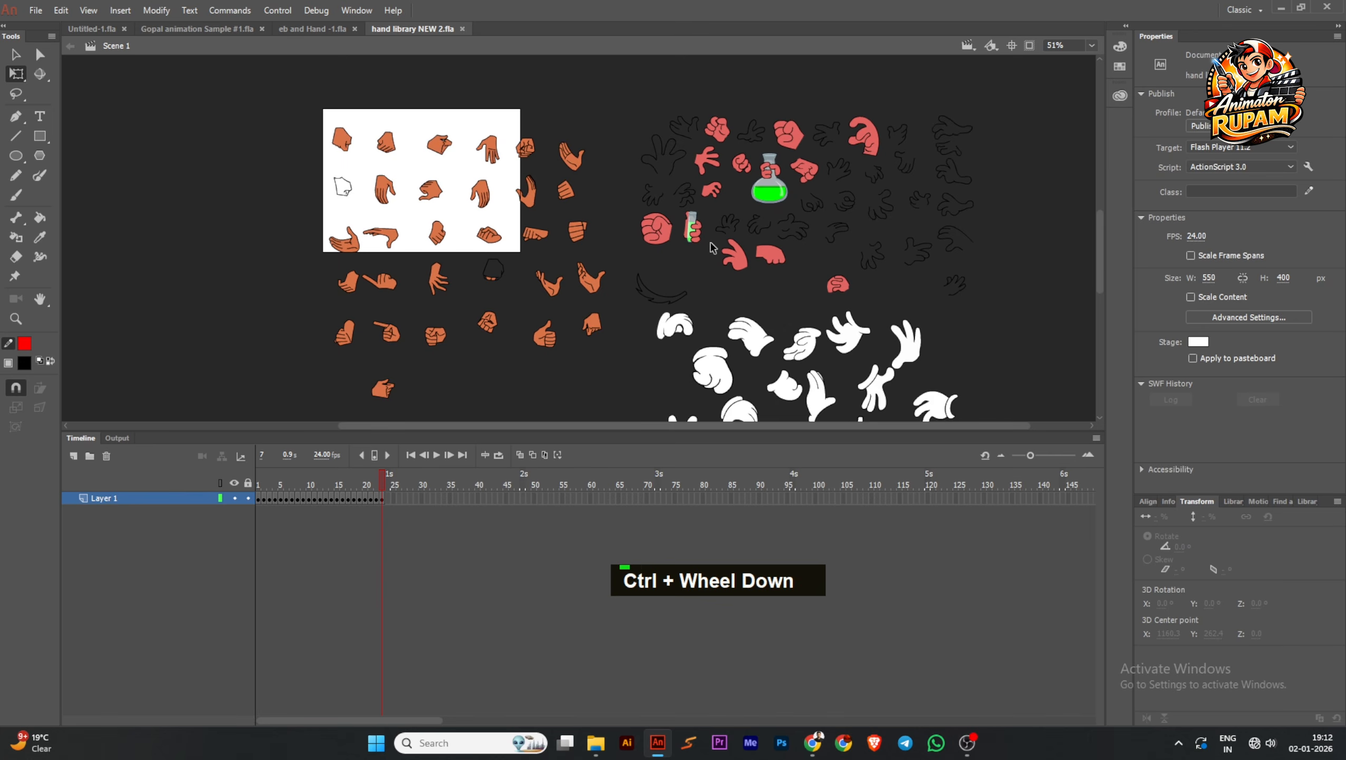
drag(686, 272, 702, 258)
scroll(686, 269, down, 2)
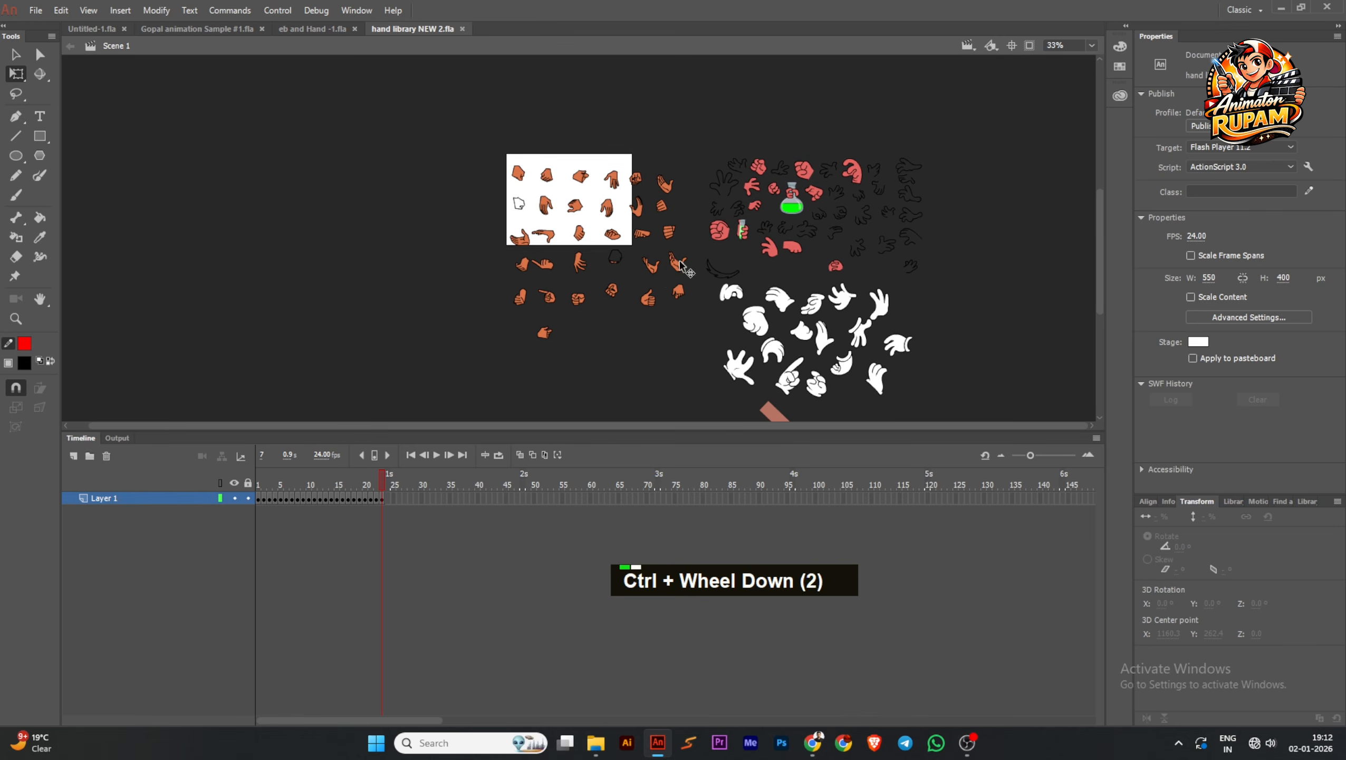
Step back through the frames of hand library NEW 2 and examine the hand poses at frame 19
key(comma)
key(comma)
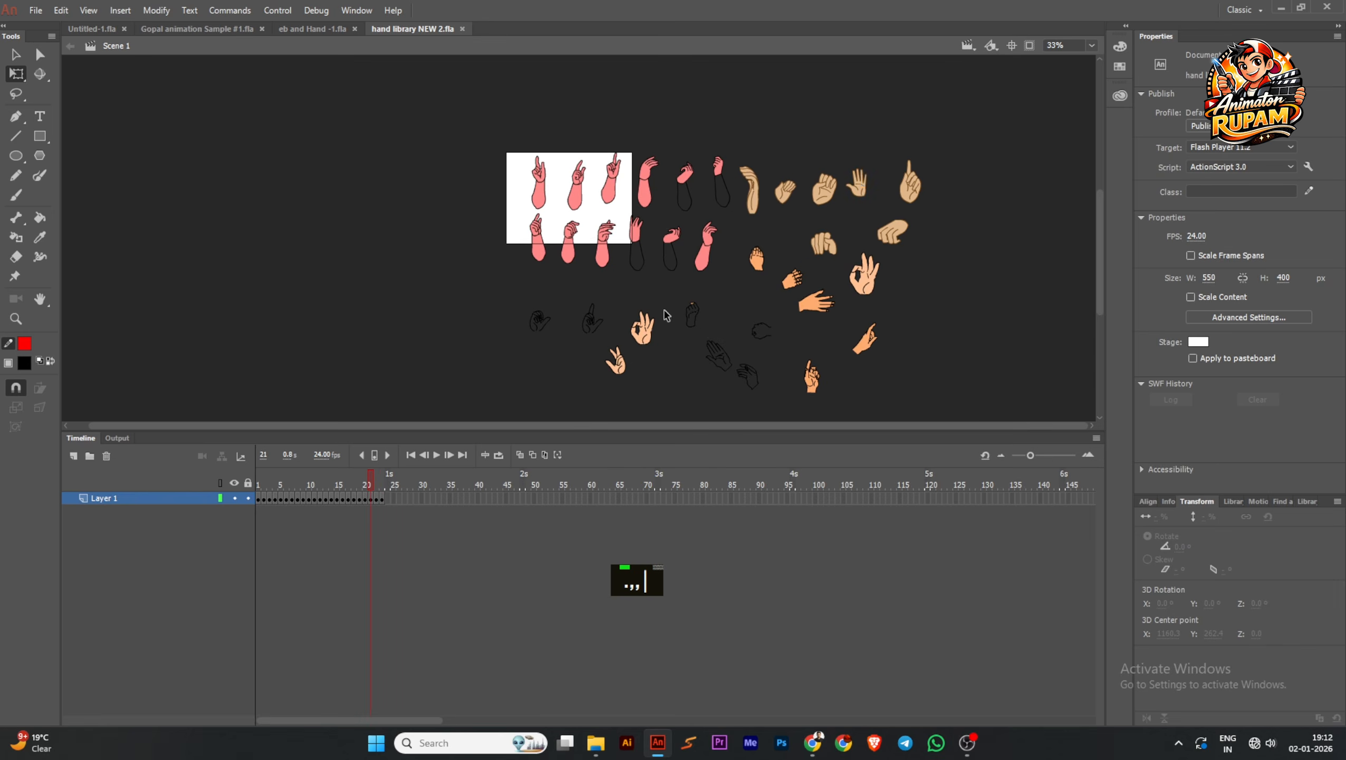
middle_click(696, 319)
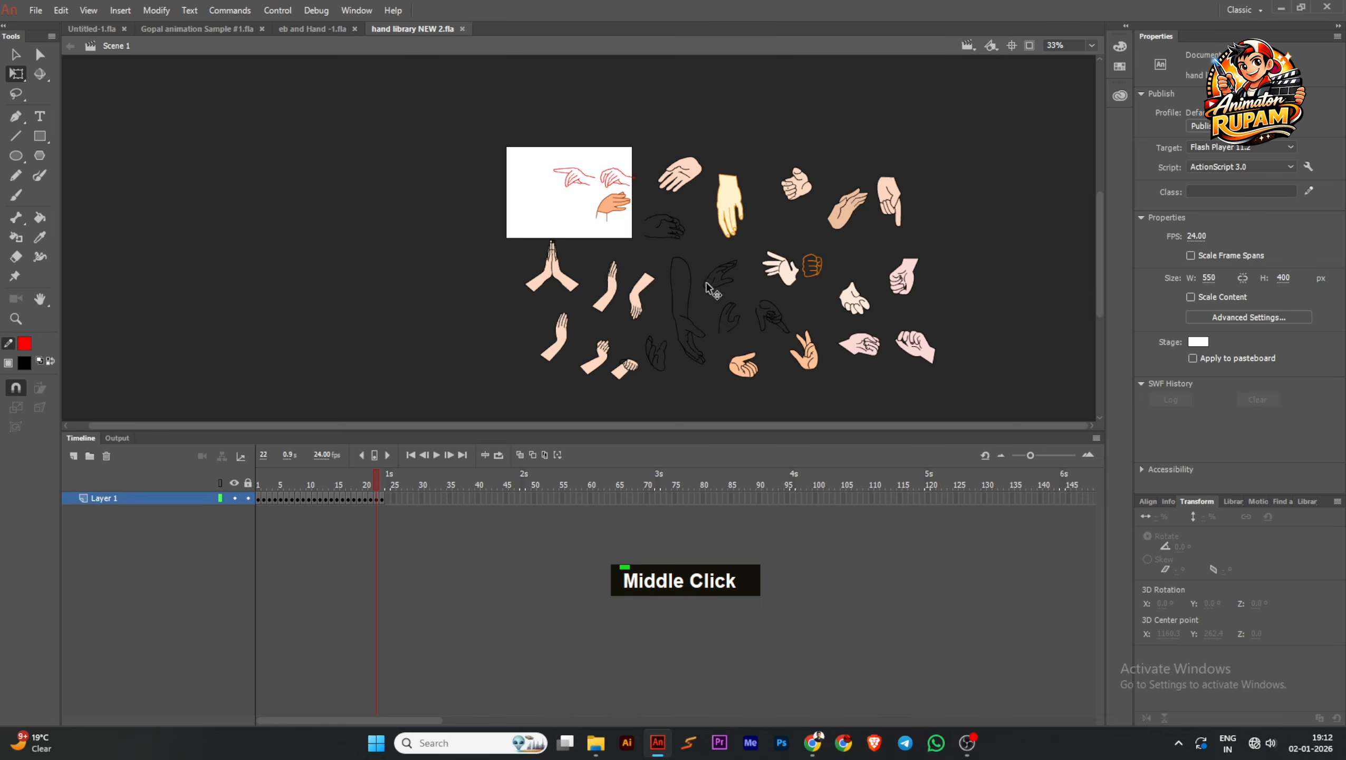
key(comma)
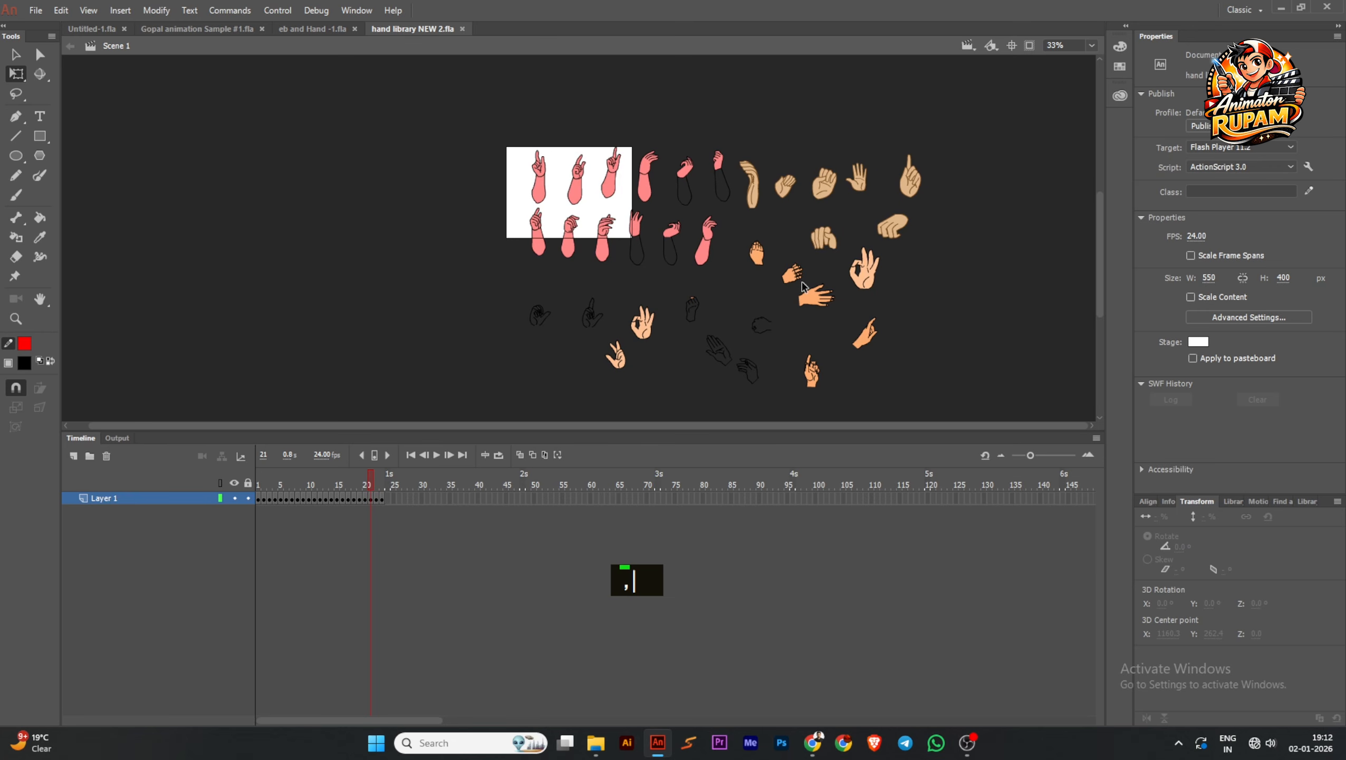
key(comma)
key(comma)
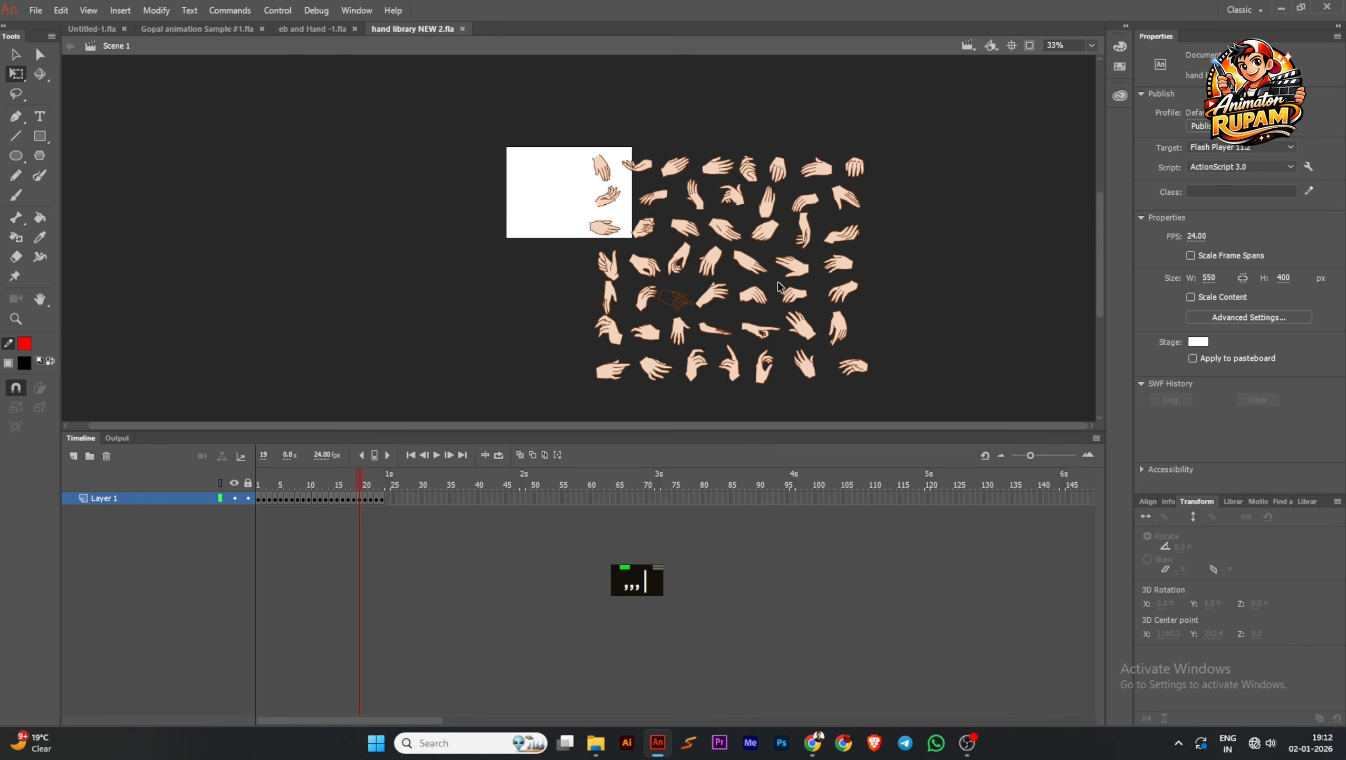
middle_click(743, 271)
ctrl+scroll(731, 237, up, 3)
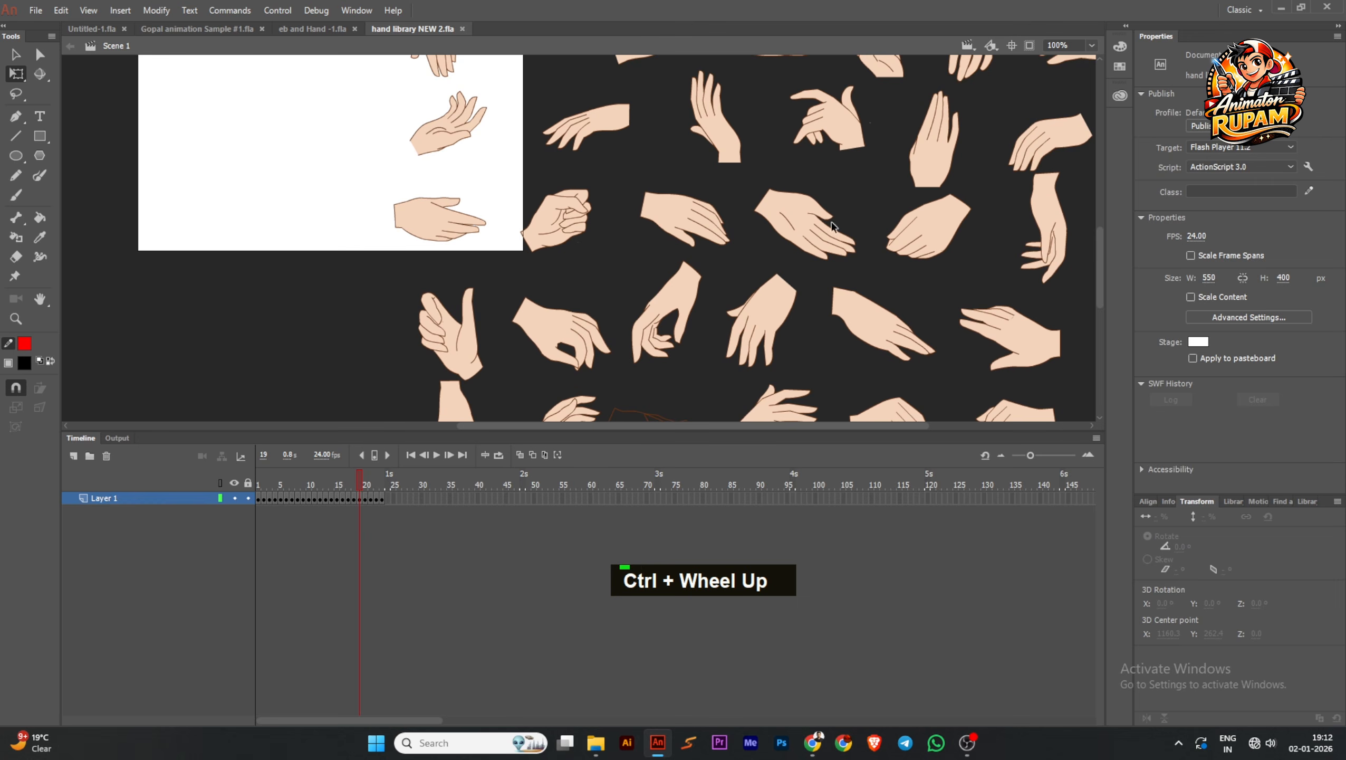
Copy all parts of the open hand with spread thumb and paste them into frame 2 of the Symbol 5 copy symbol
double_click(800, 234)
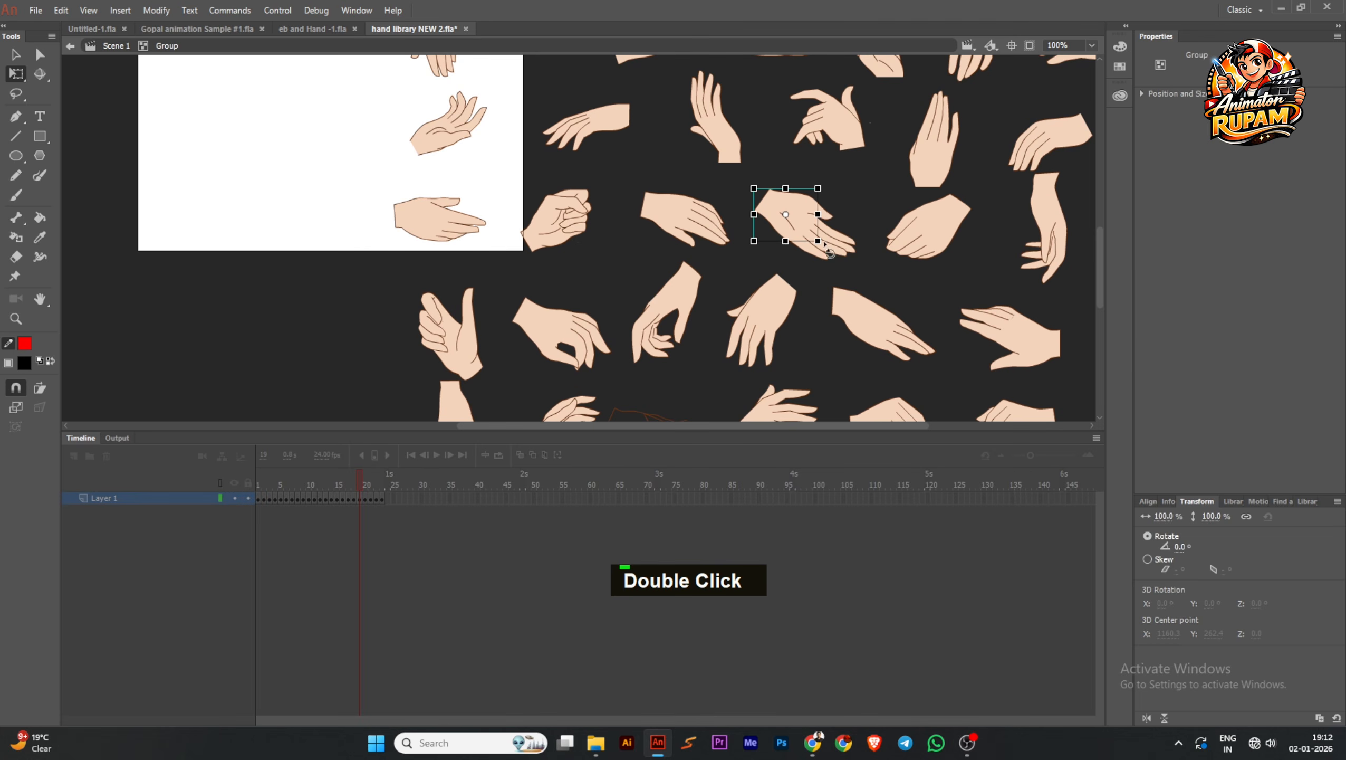
drag(865, 265, 767, 196)
key(ctrl+c)
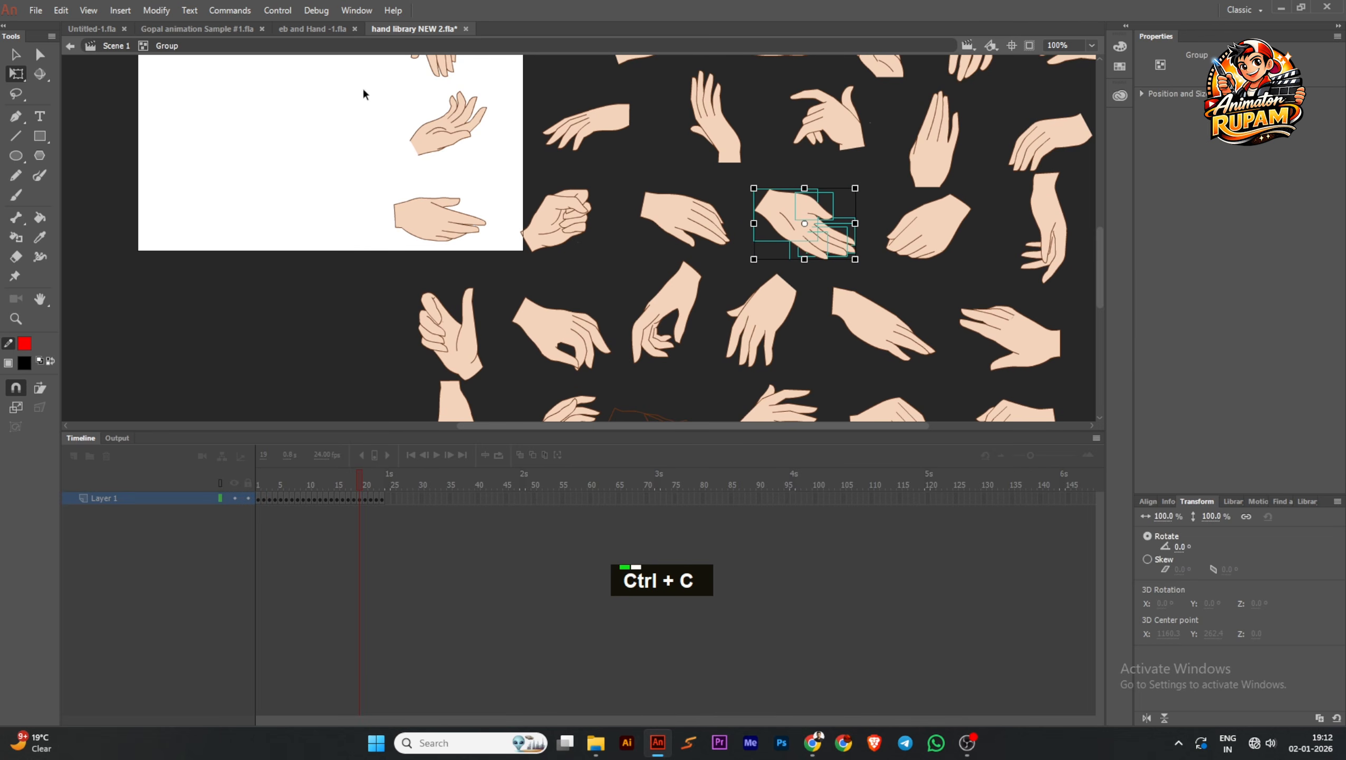
click(181, 29)
key(ctrl+v)
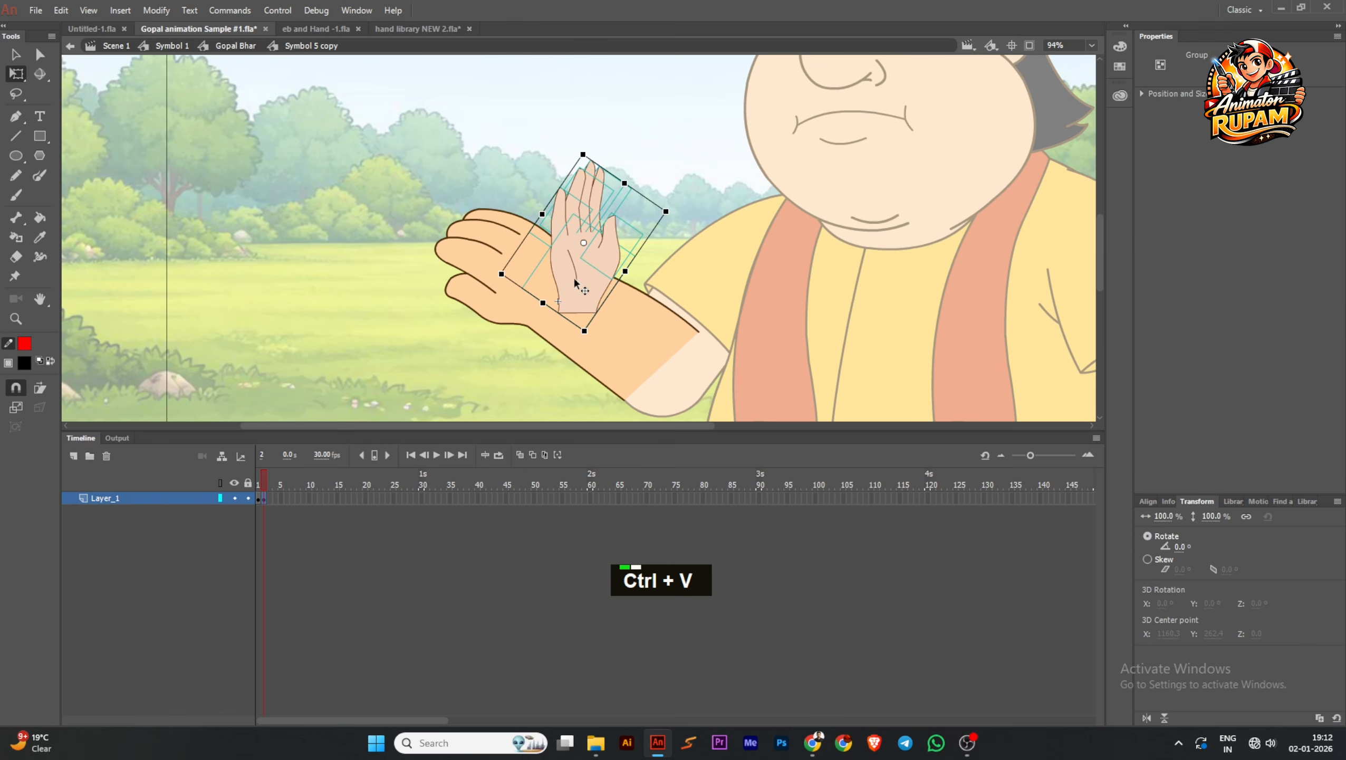
Rotate the pasted hand to point along the forearm, group its parts, and enlarge the group to about 125% over the original hand
click(612, 242)
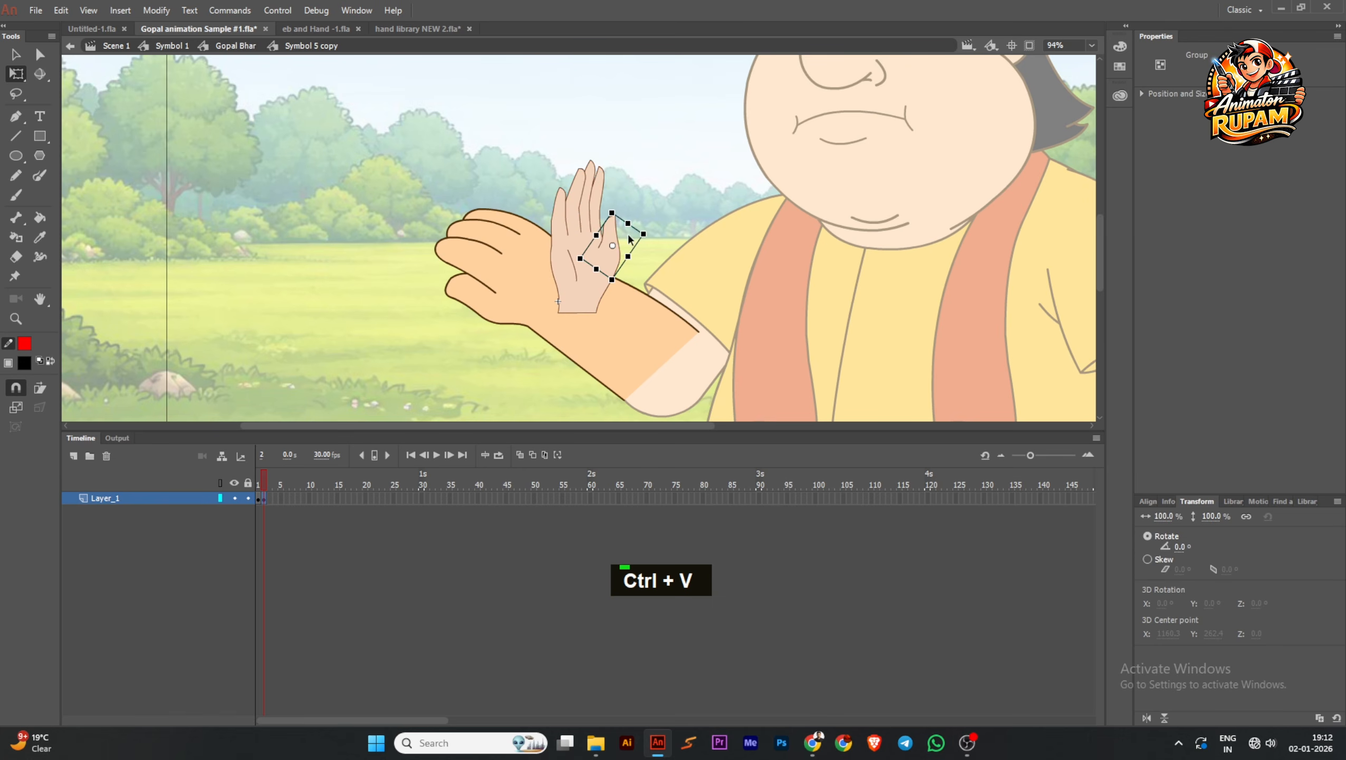
key(ctrl+z)
drag(670, 215, 579, 153)
drag(619, 253, 539, 277)
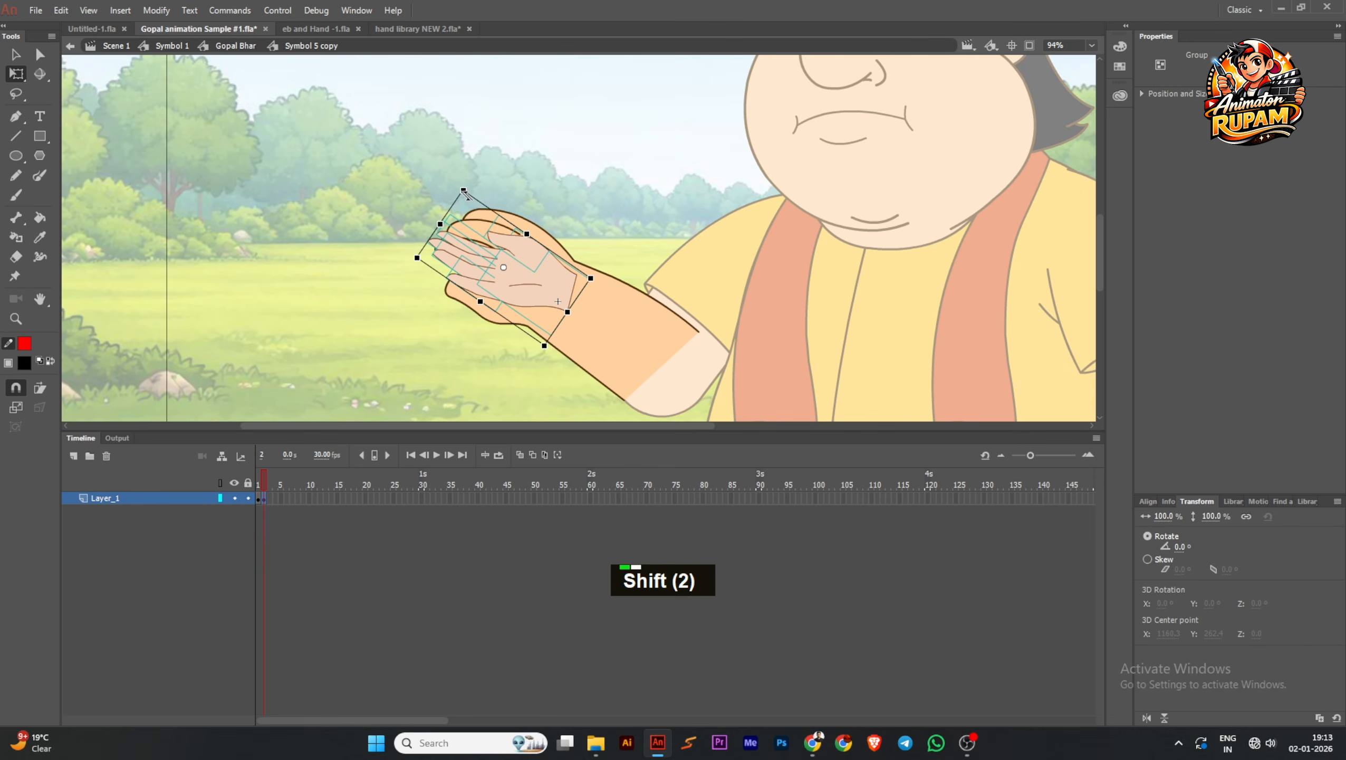
key(ctrl+g)
drag(458, 180, 474, 143)
drag(543, 279, 524, 287)
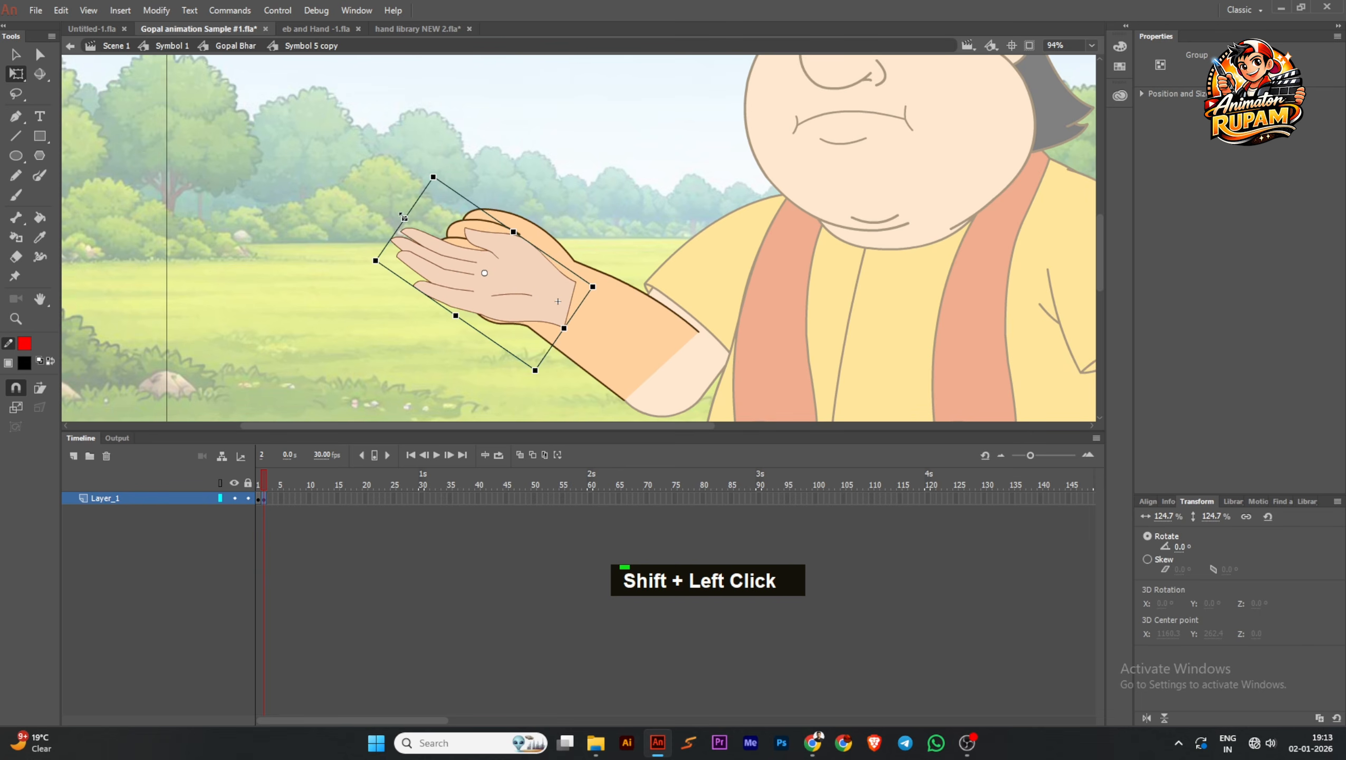
Skew the hand group by about -10° and stretch it to about 142% width to match the original hand's shape
drag(405, 216, 436, 197)
scroll(511, 269, up, 1)
drag(526, 288, 535, 295)
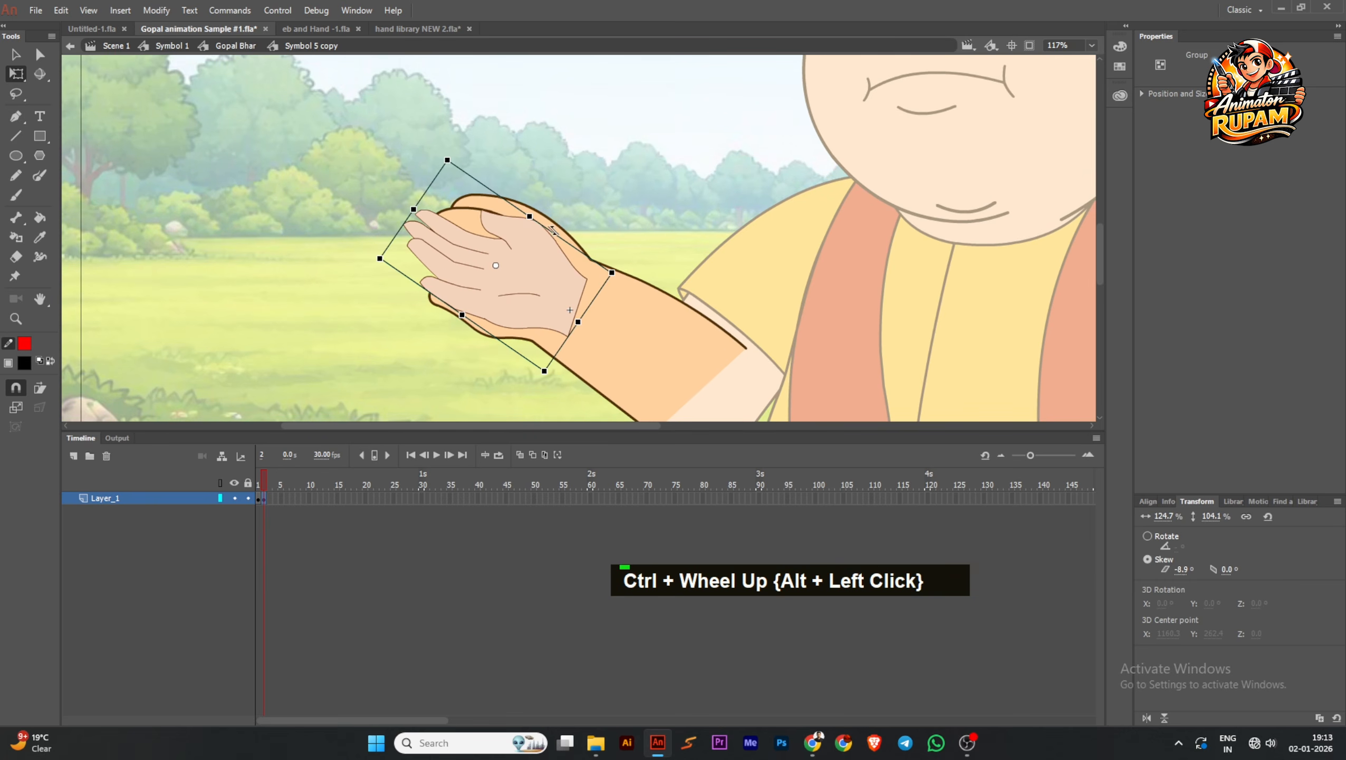
Move the original hand drawing away from the arm, and enlarge and position the new hand group so it meets the wrist
double_click(476, 217)
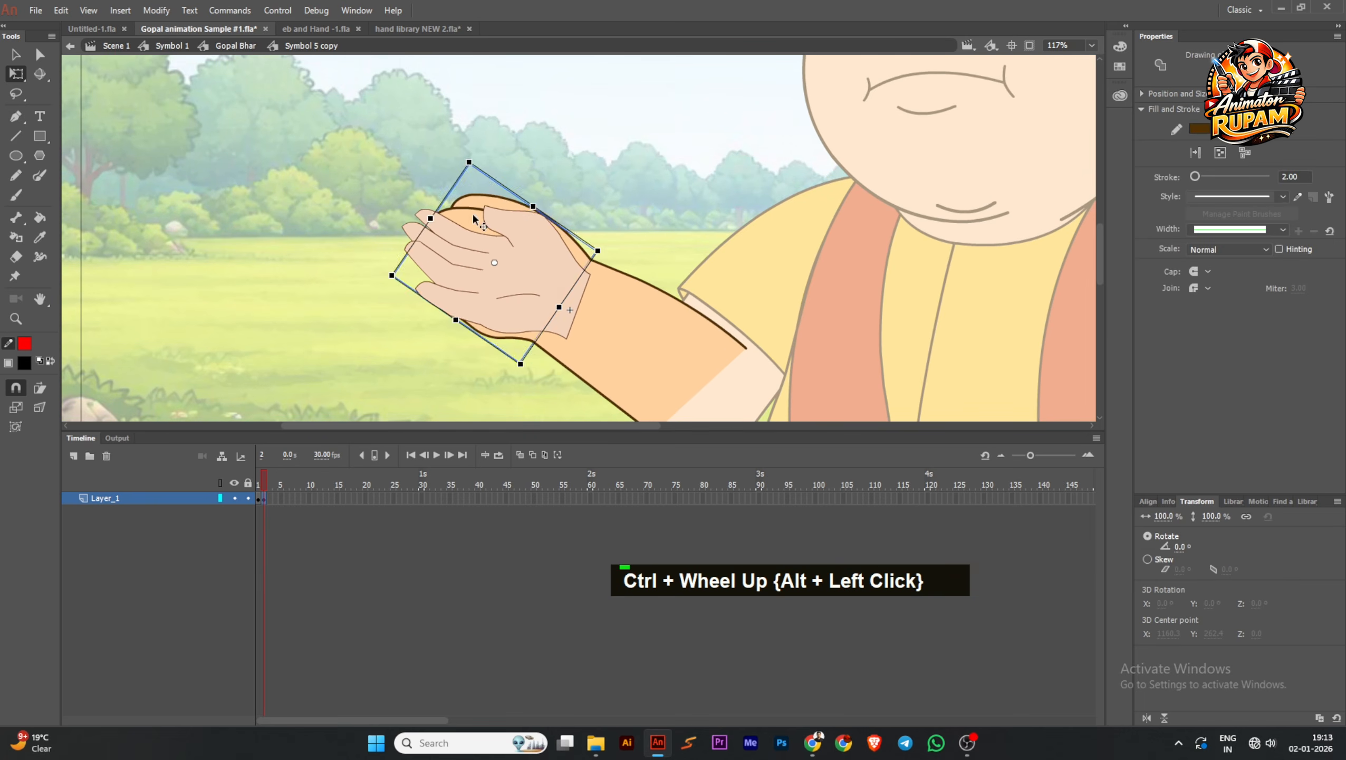
drag(476, 218, 223, 287)
click(427, 244)
scroll(556, 272, down, 1)
scroll(480, 281, up, 4)
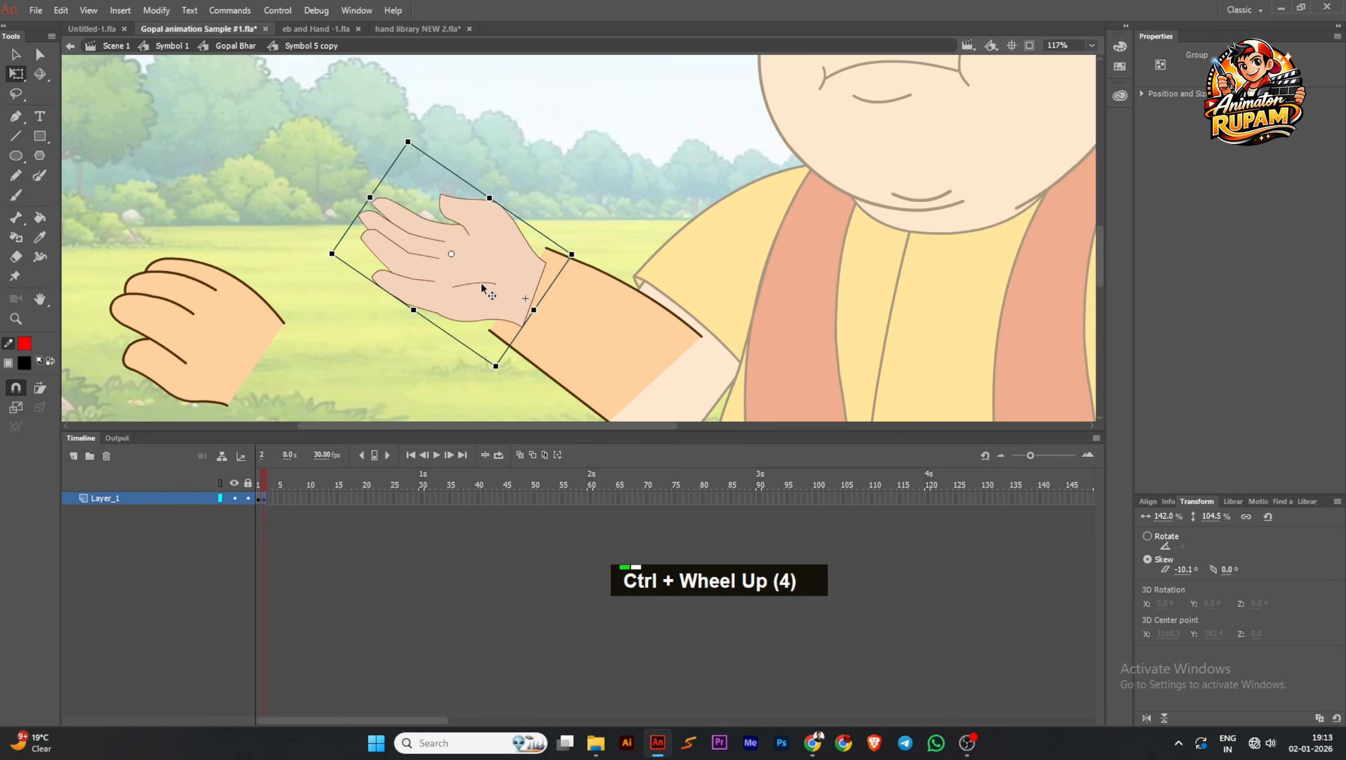
drag(488, 283, 488, 282)
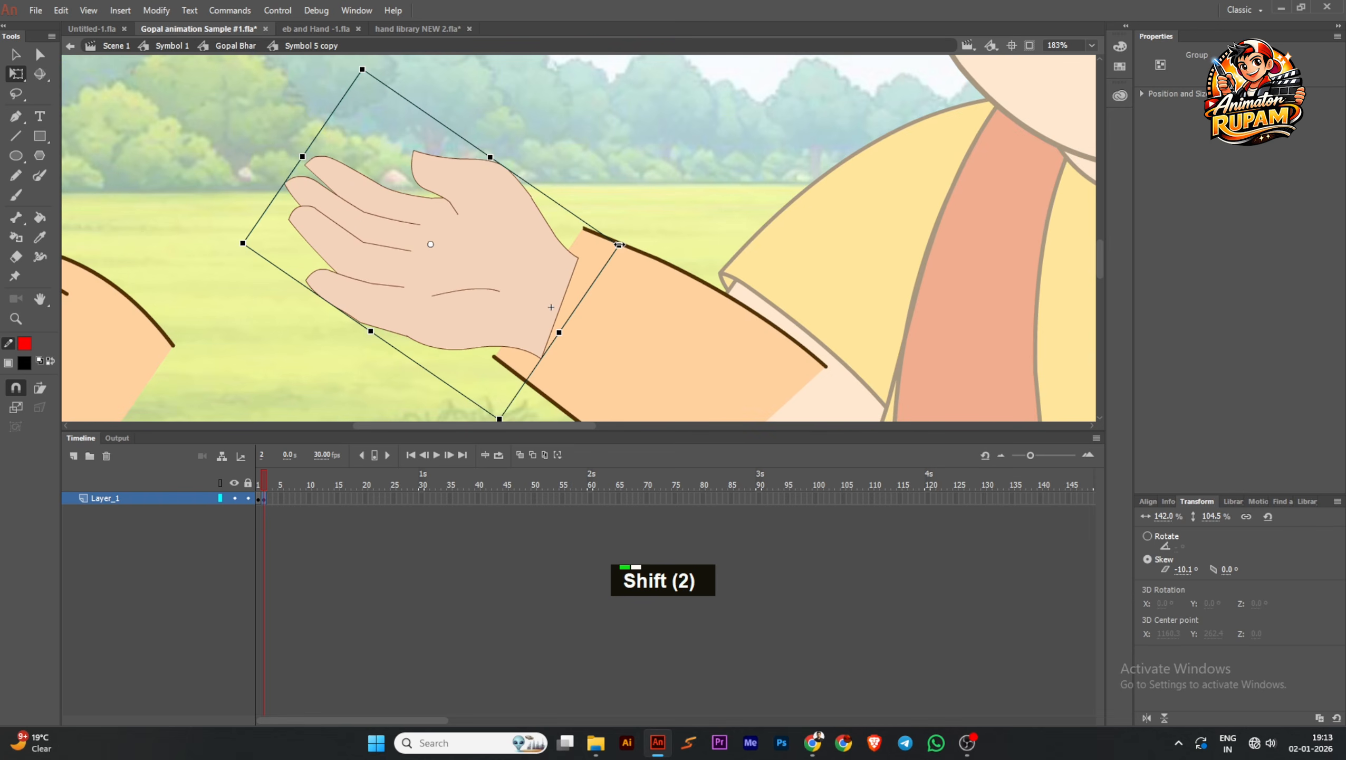
drag(619, 244, 634, 240)
drag(561, 267, 570, 254)
Break the new hand group apart into editable drawing objects within the Symbol 5 copy symbol
double_click(557, 262)
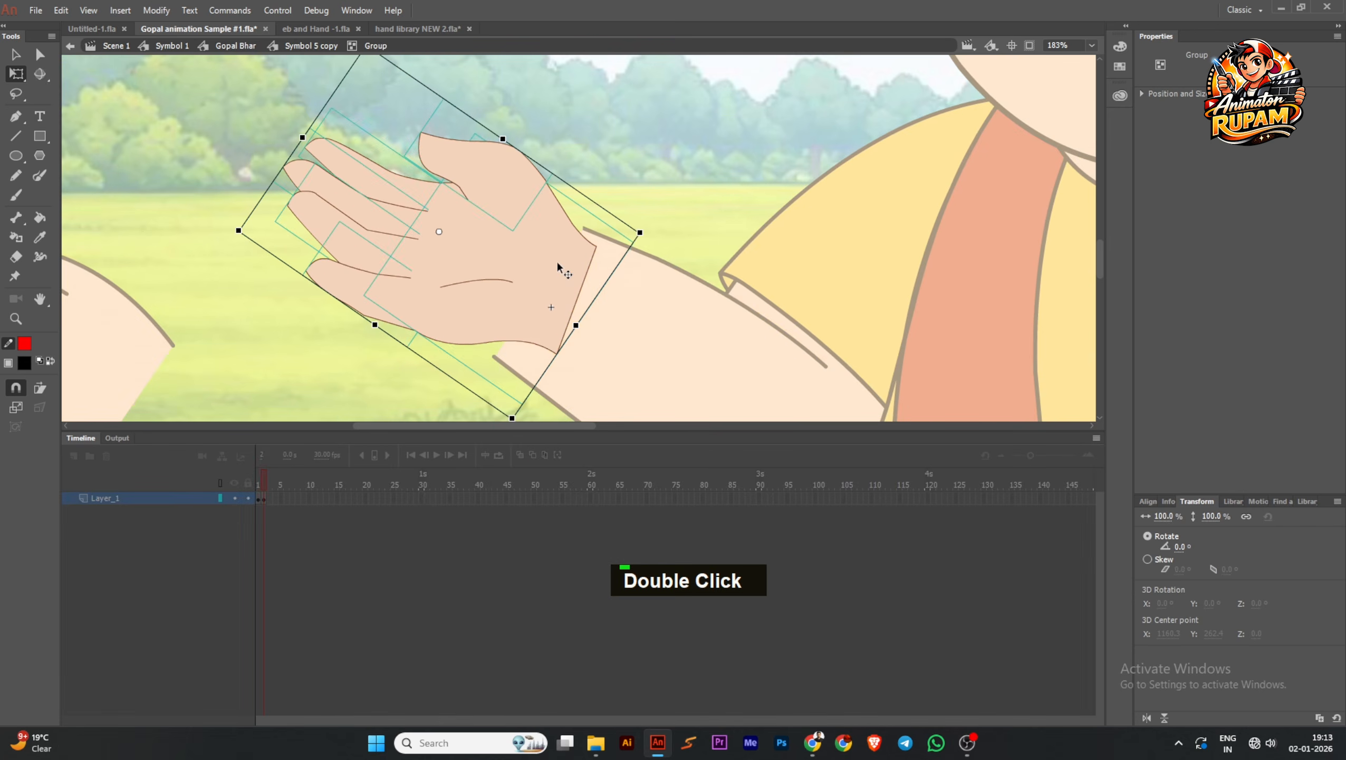
key(ctrl+b)
key(ctrl+b)
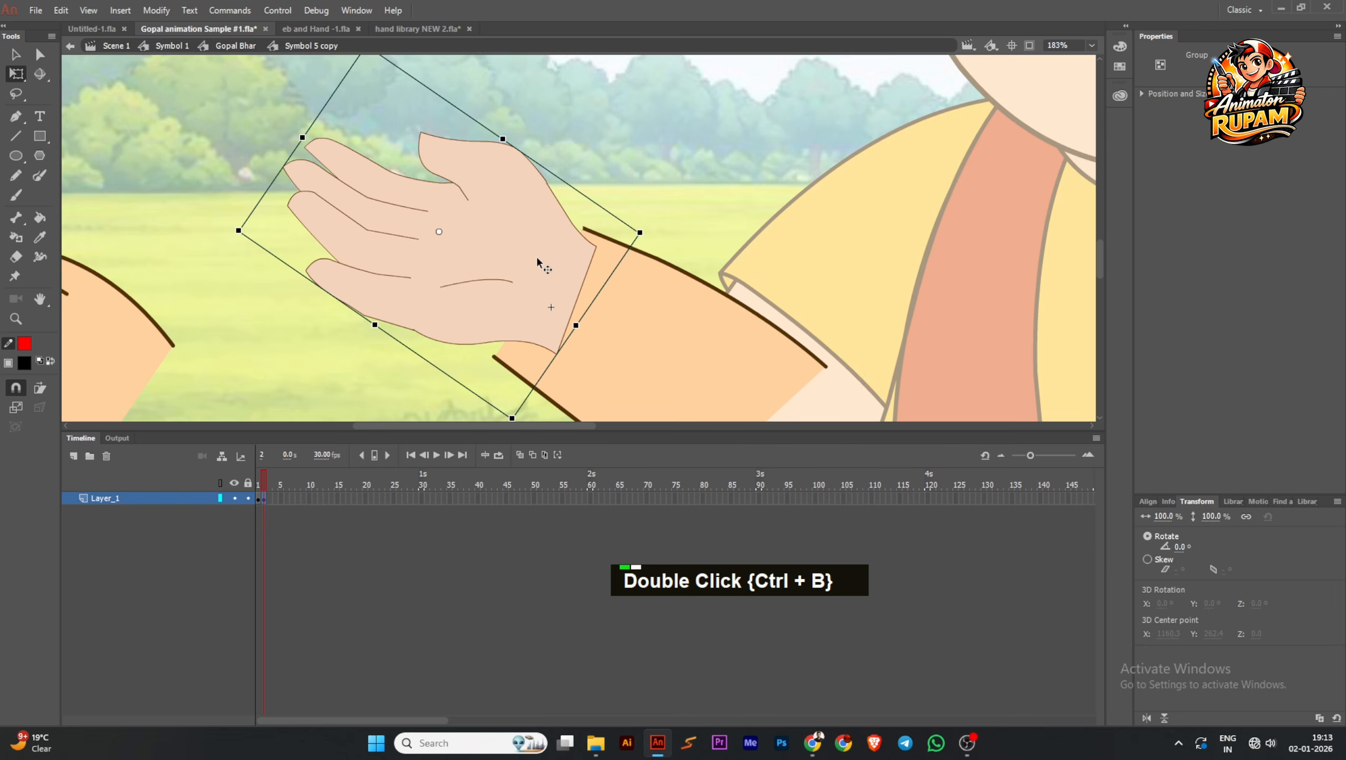
key(ctrl+b)
scroll(536, 254, up, 1)
key(ctrl+b)
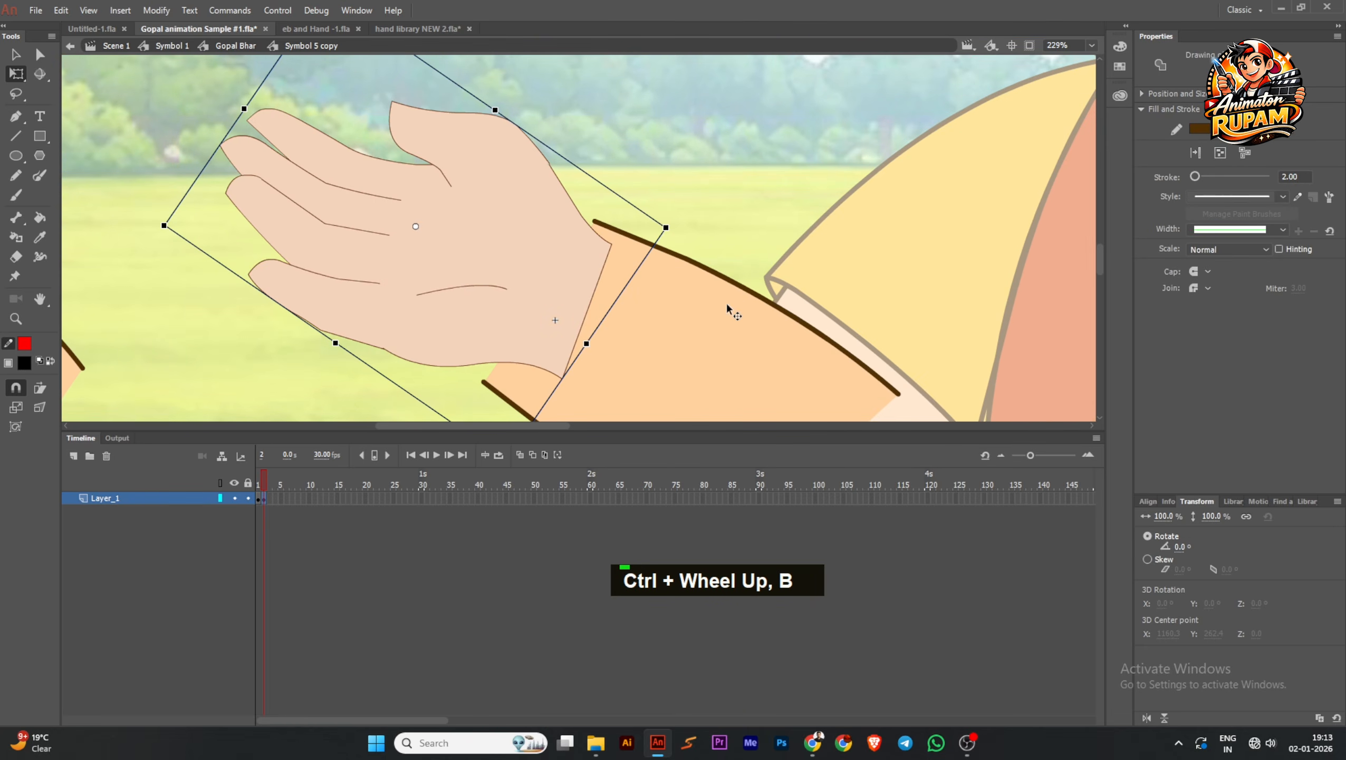
Check the forearm outline's stroke size and give the new hand's outline the same stroke of 2
click(726, 301)
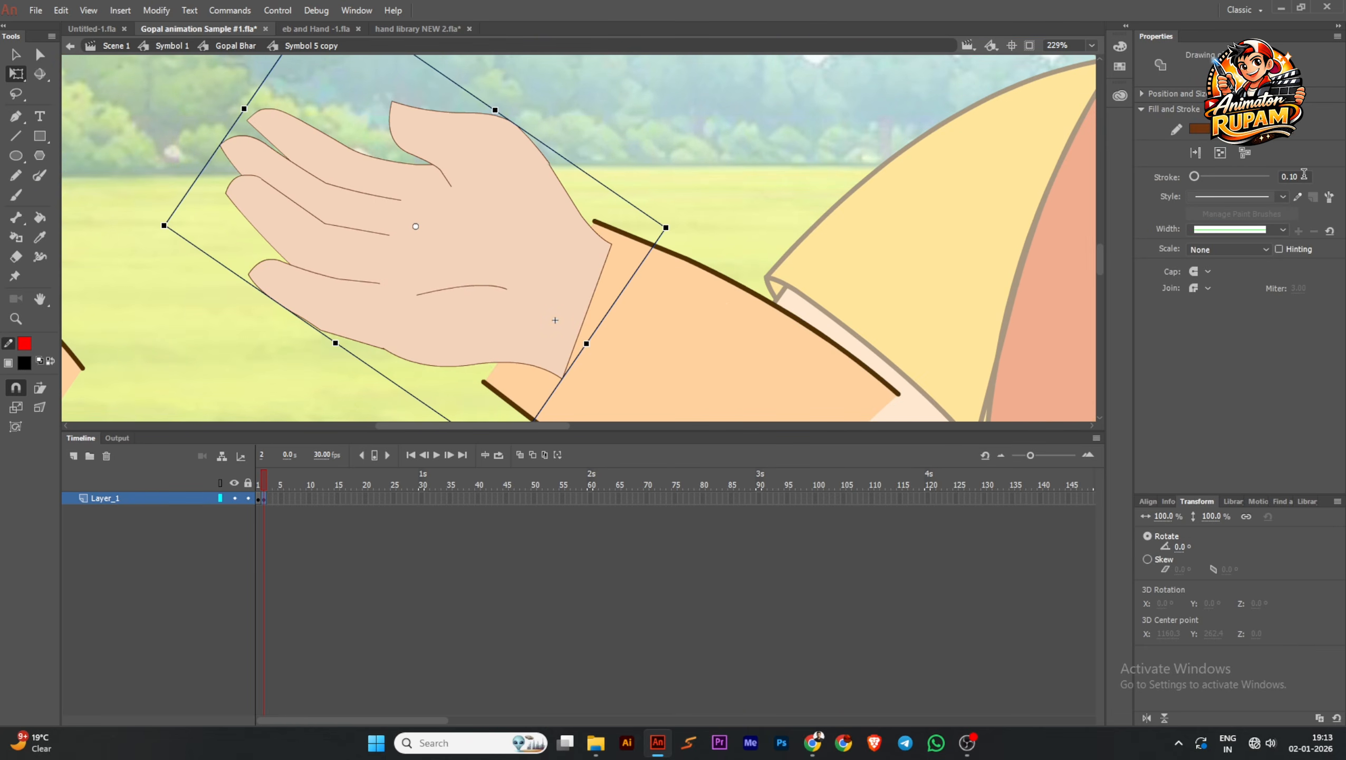
click(1304, 176)
text(2)
key(Return)
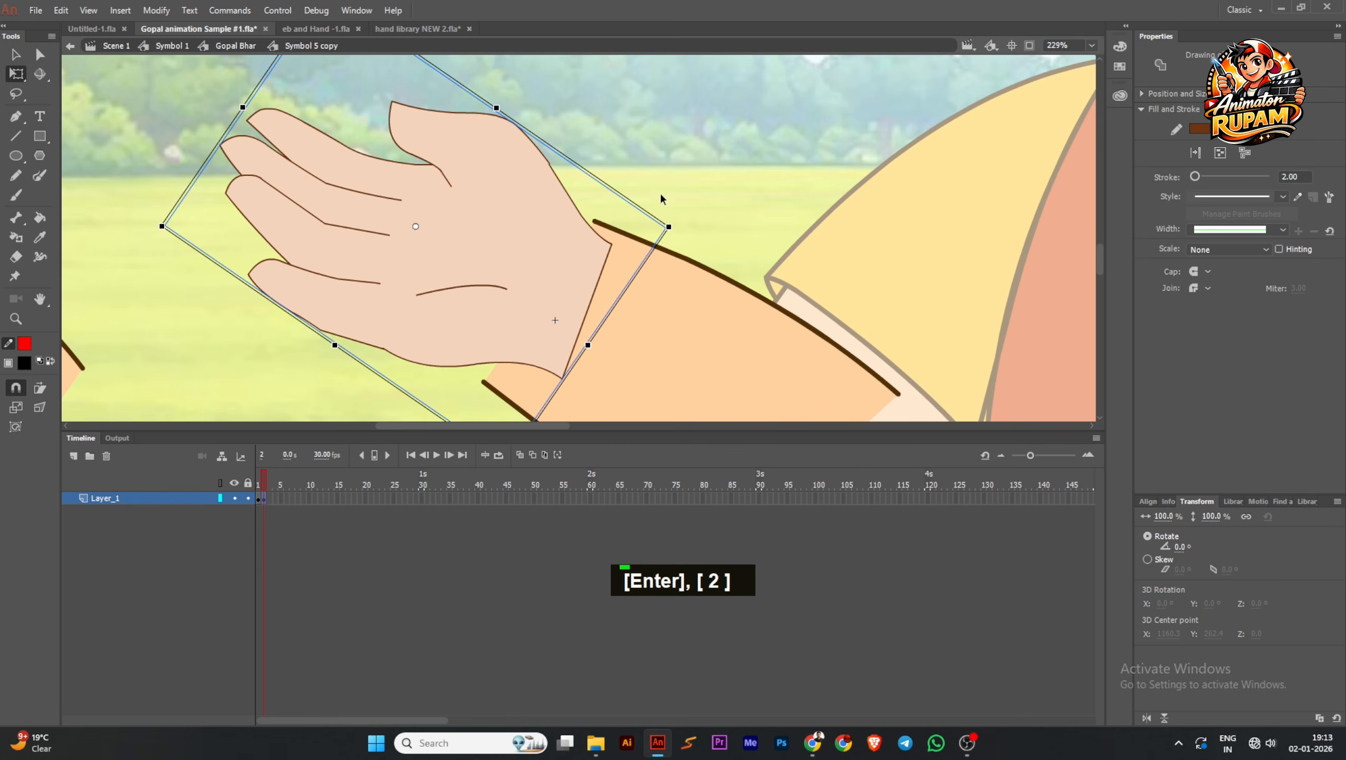
Compare the hand and forearm outlines and thicken the hand's stroke to 9.45
ctrl+scroll(596, 259, up, 2)
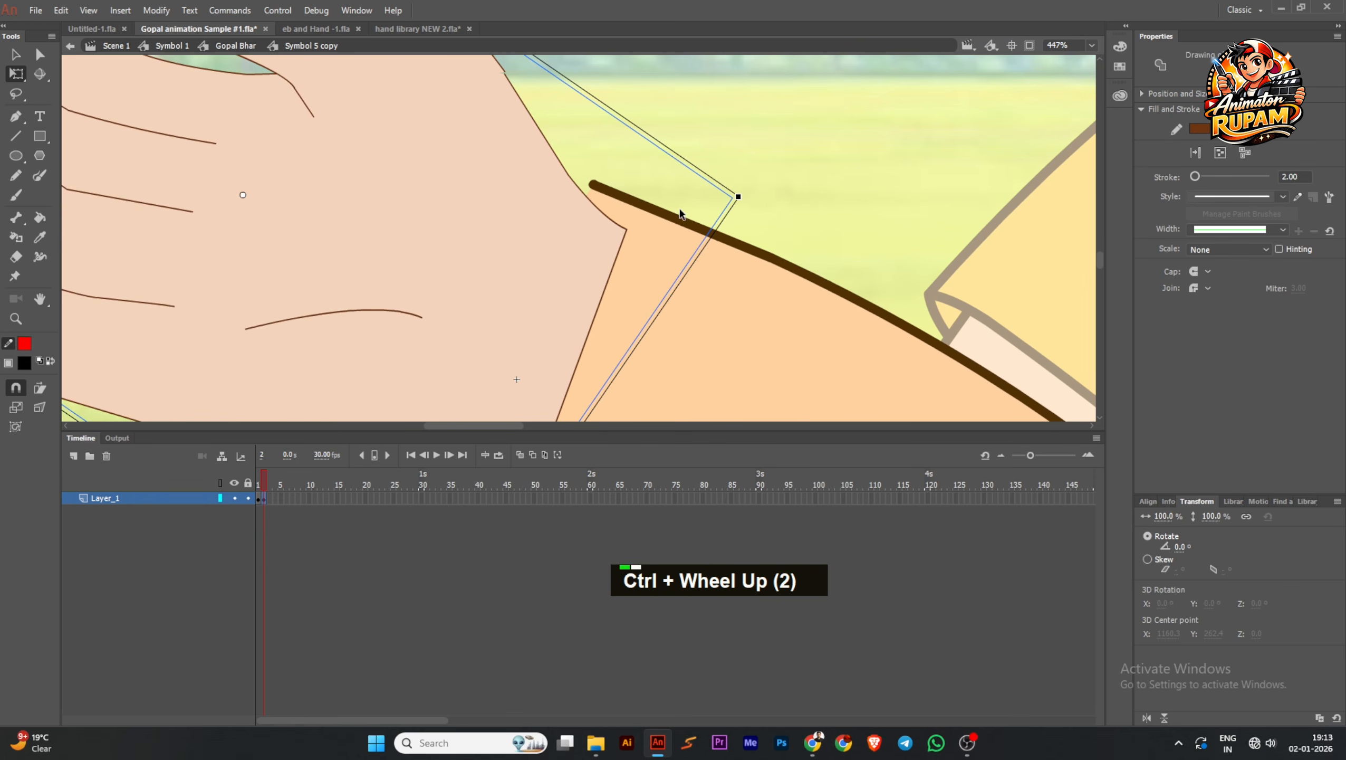
click(630, 207)
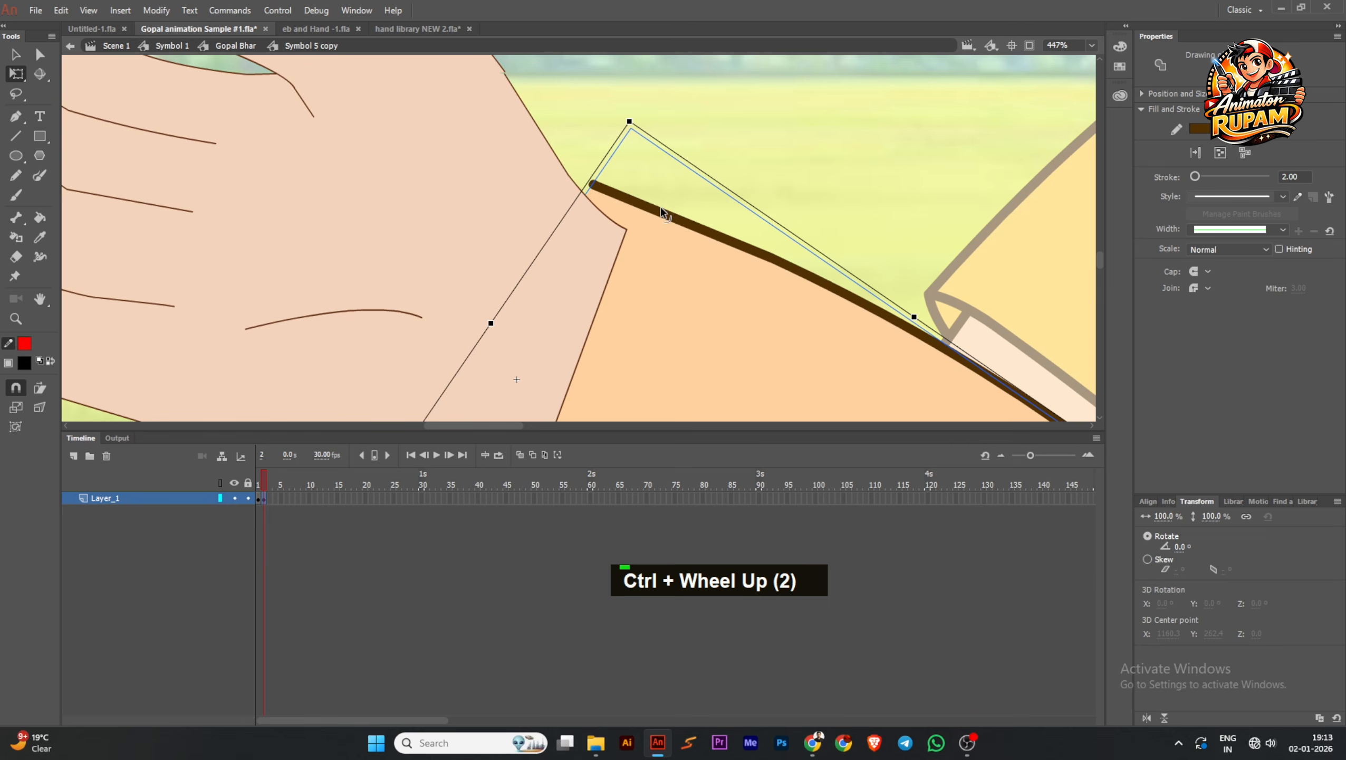
click(615, 237)
ctrl+scroll(614, 236, down, 1)
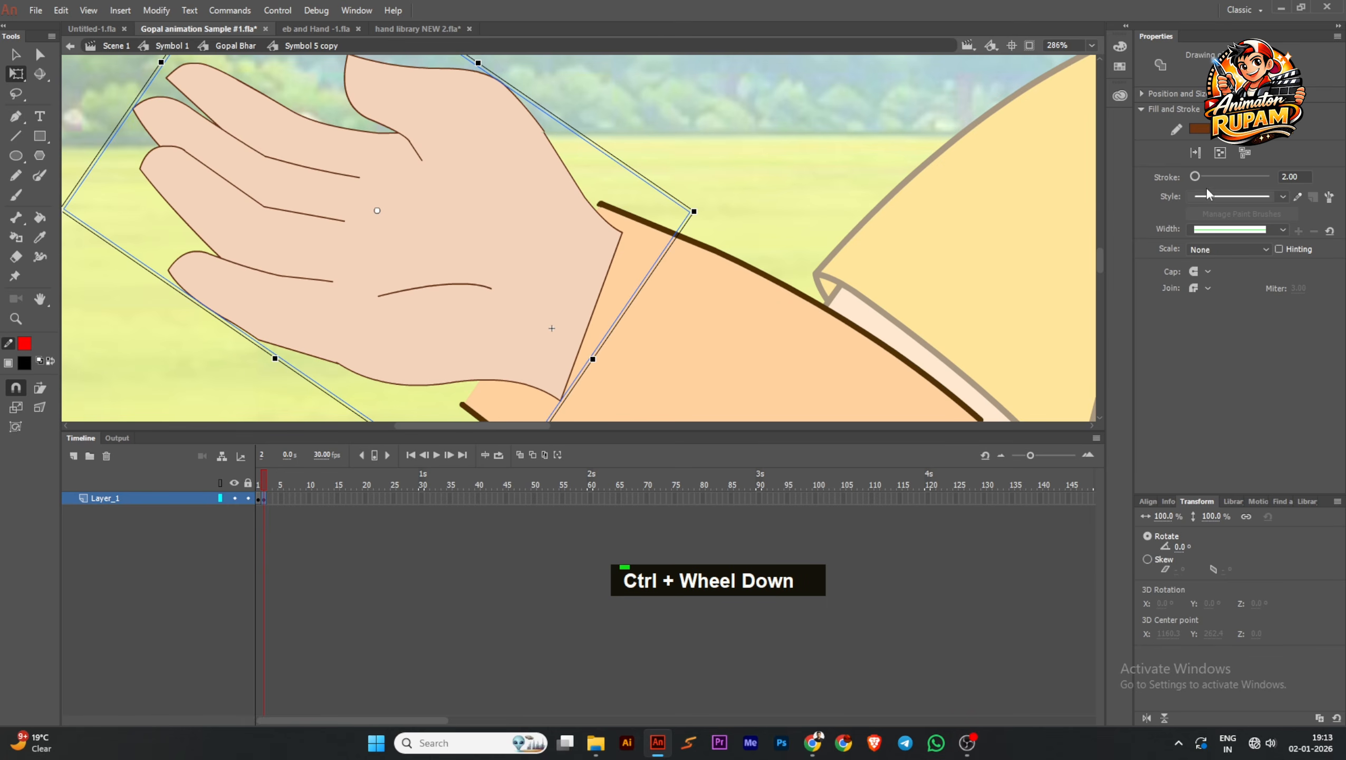
drag(1198, 179, 1200, 176)
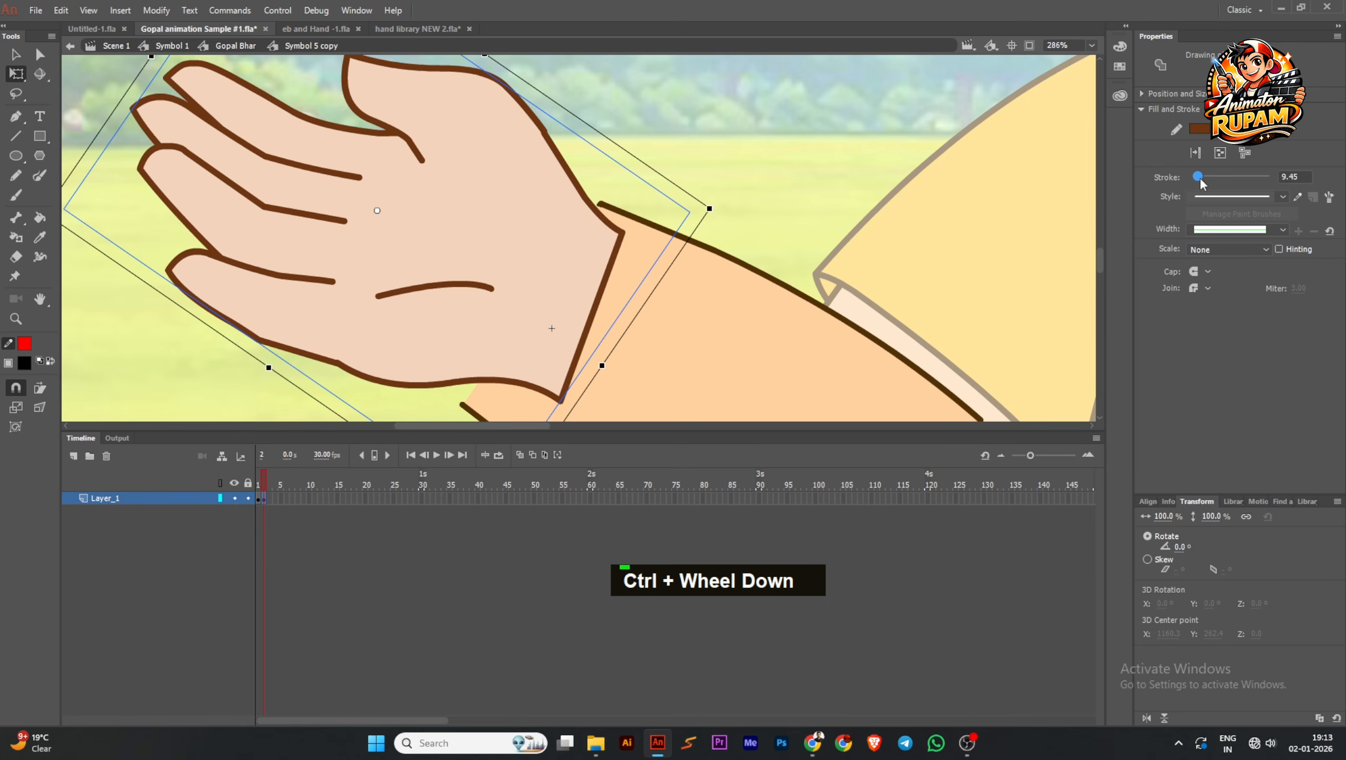
Recolor the new hand's outline with the dark brown sampled from the forearm outline and compare it with the rest of the character
click(24, 345)
ctrl+scroll(730, 253, up, 4)
click(662, 221)
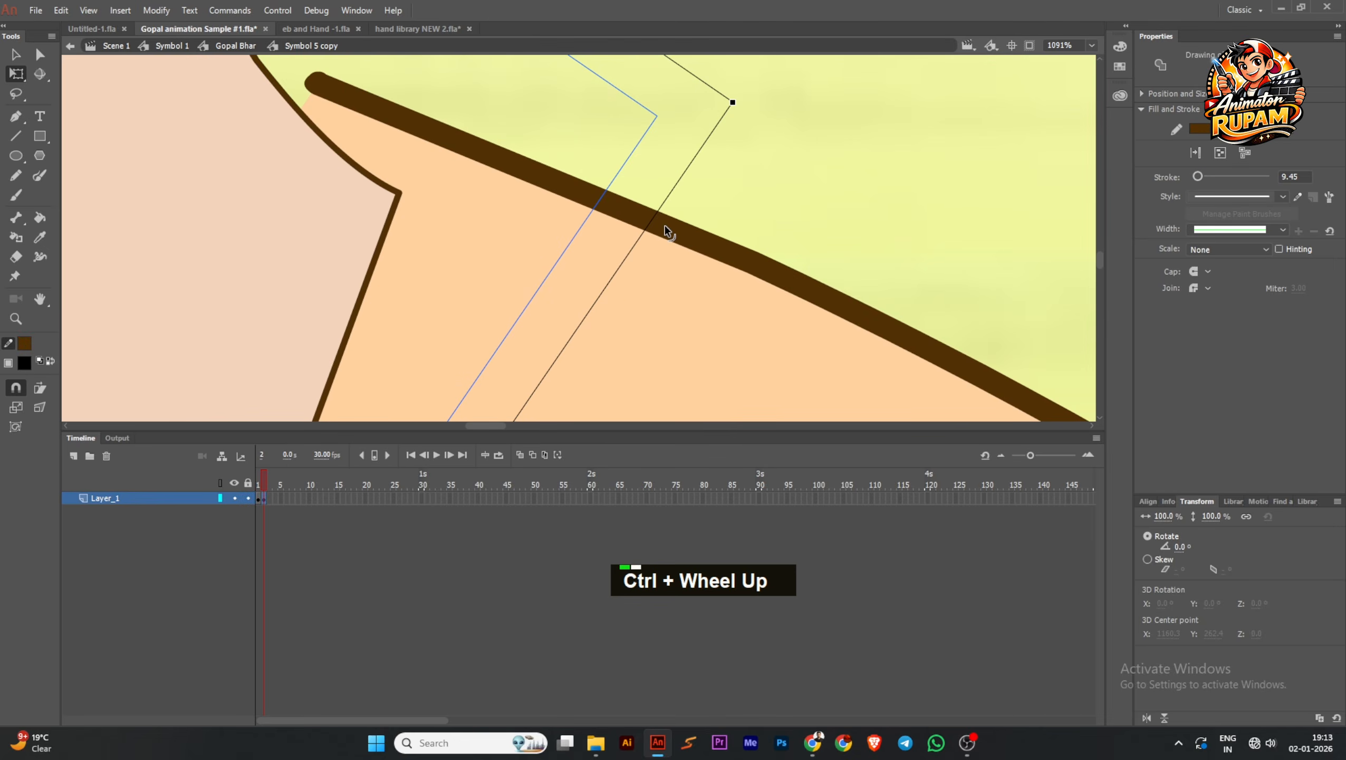
ctrl+scroll(746, 215, down, 4)
ctrl+scroll(594, 240, down, 2)
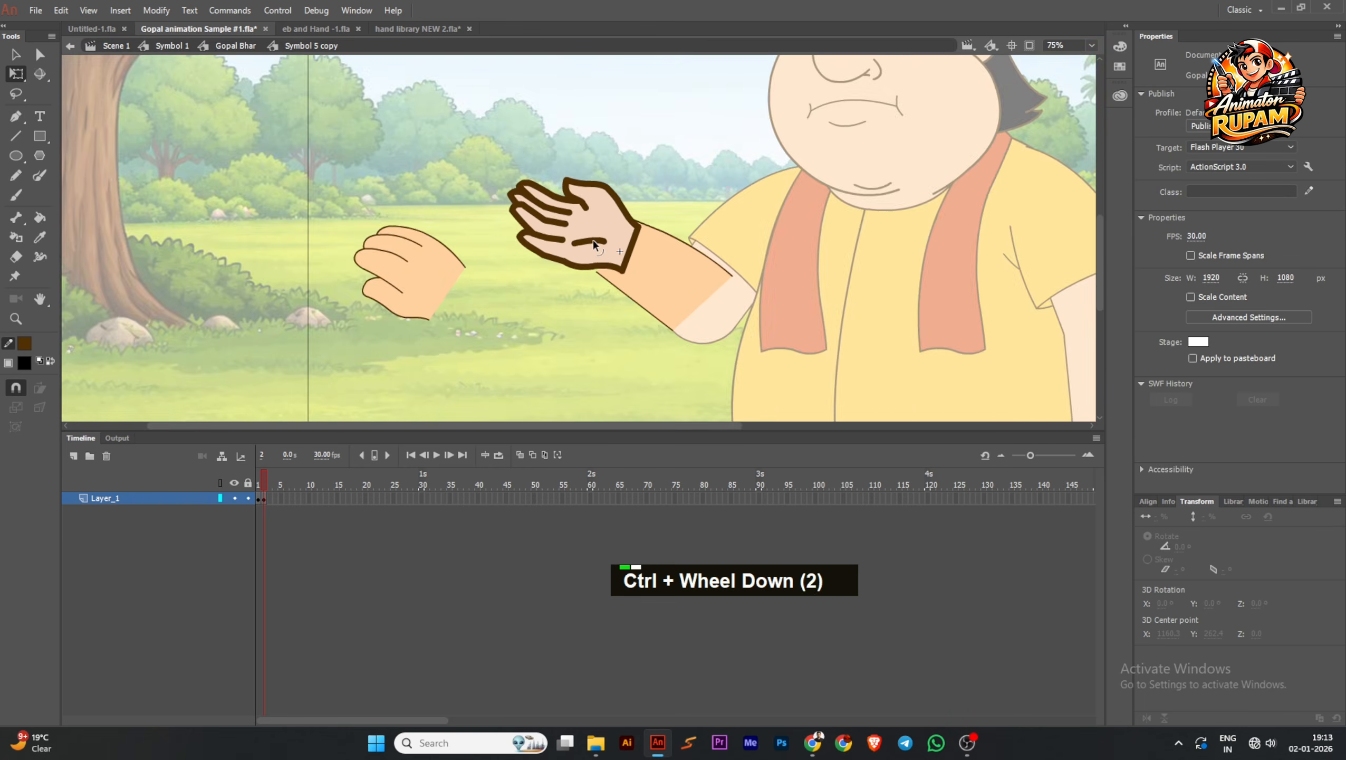
ctrl+scroll(577, 242, up, 1)
ctrl+scroll(576, 242, down, 2)
ctrl+scroll(630, 240, down, 1)
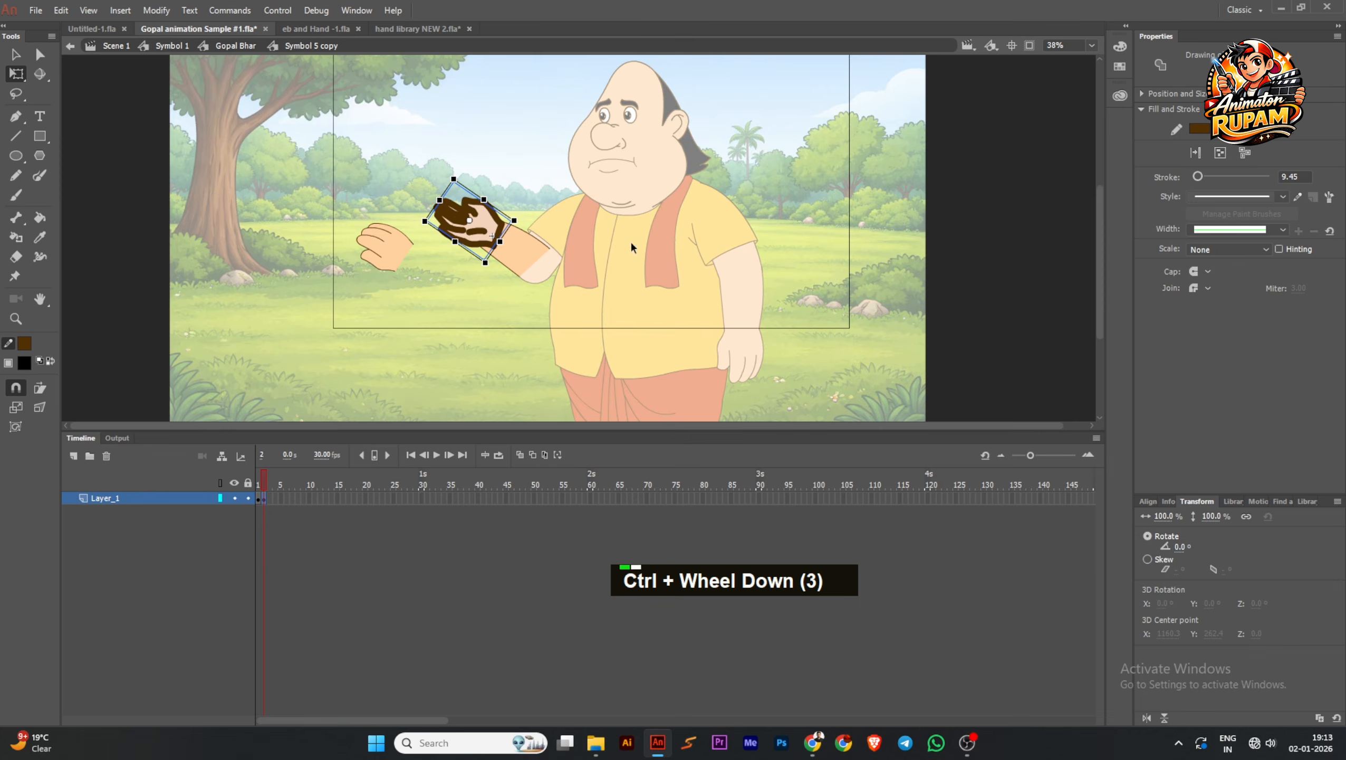
ctrl+scroll(564, 256, up, 1)
click(553, 260)
ctrl+scroll(546, 247, down, 1)
ctrl+scroll(547, 247, up, 1)
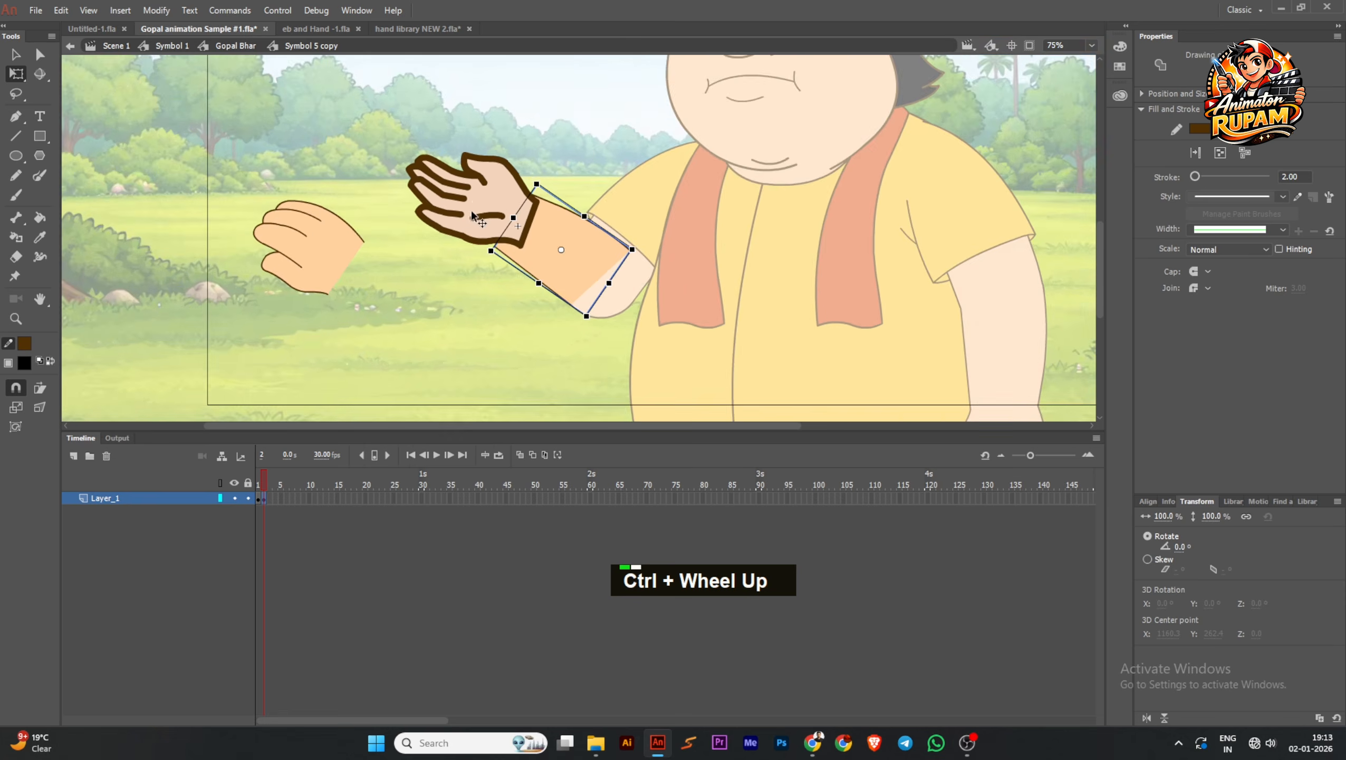
Break the new hand apart into raw shapes, convert them into one drawing object, and set its stroke to 2
click(511, 218)
ctrl+scroll(515, 220, up, 2)
key(ctrl+b)
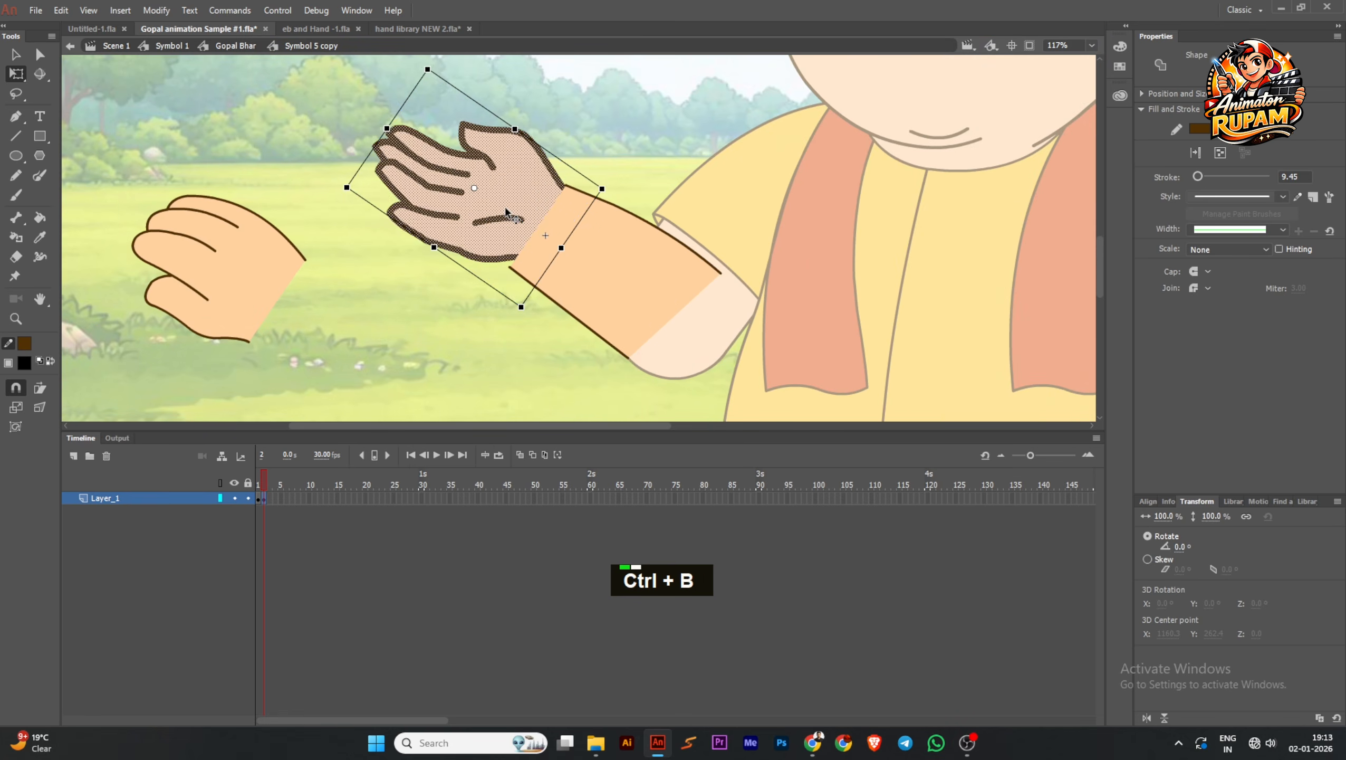
ctrl+scroll(511, 215, down, 3)
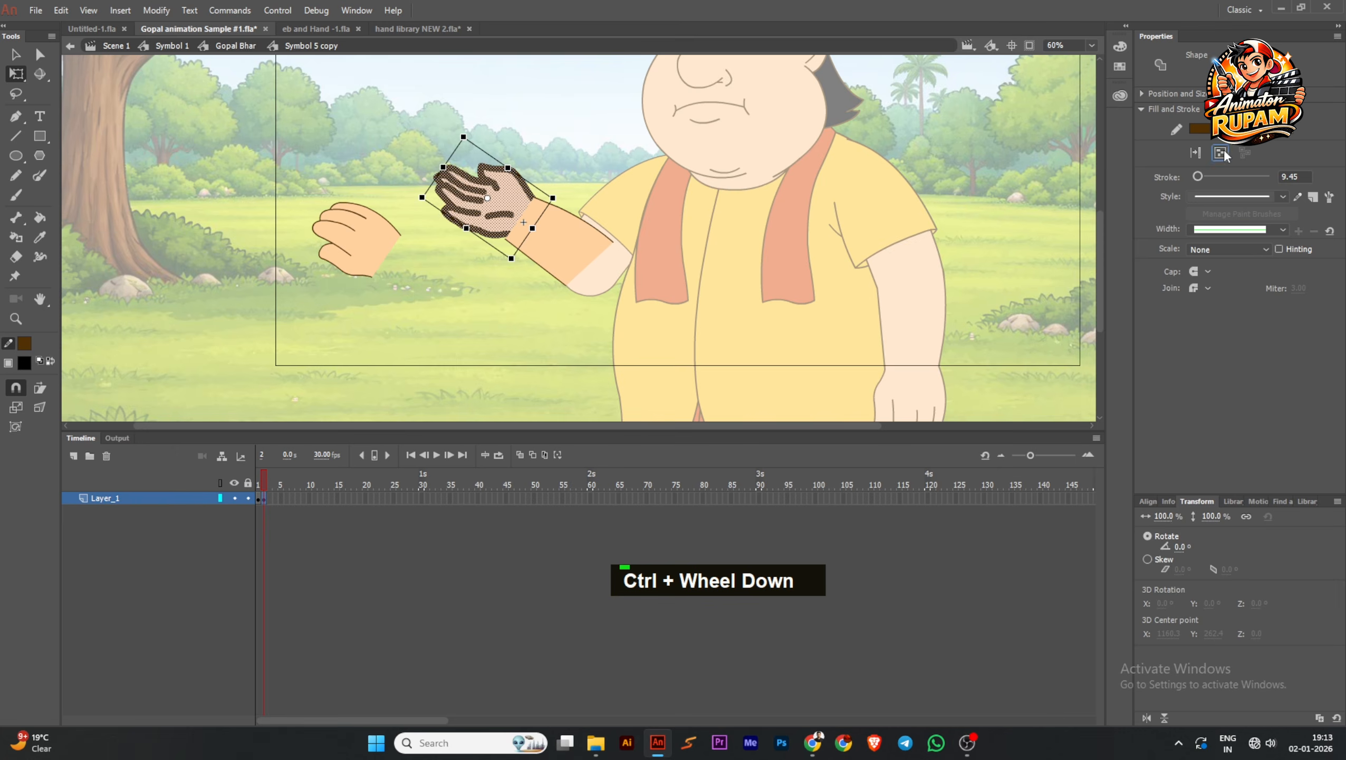
click(1221, 153)
ctrl+scroll(494, 239, up, 2)
click(1298, 179)
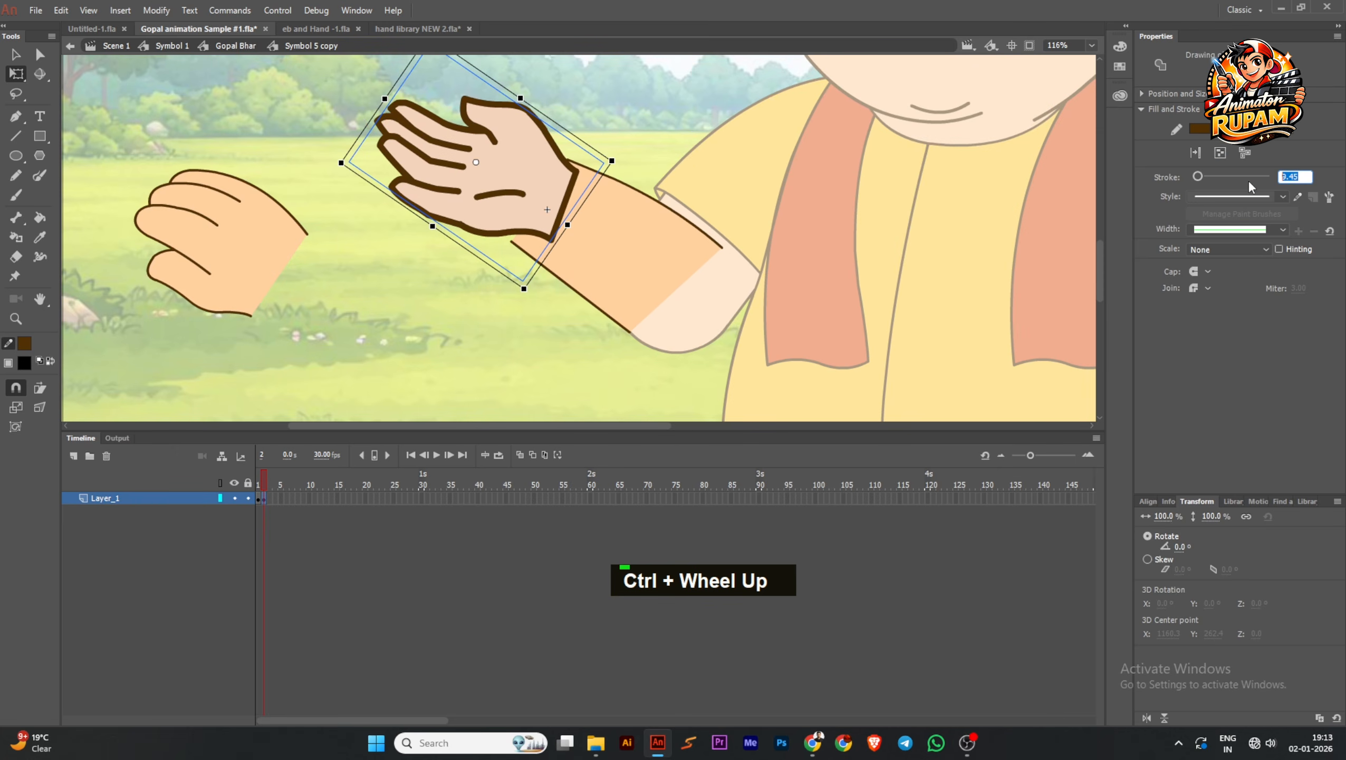
text(2)
key(Return)
Open the hand drawing object for editing and delete the outline segment across the wrist
ctrl+scroll(736, 271, down, 3)
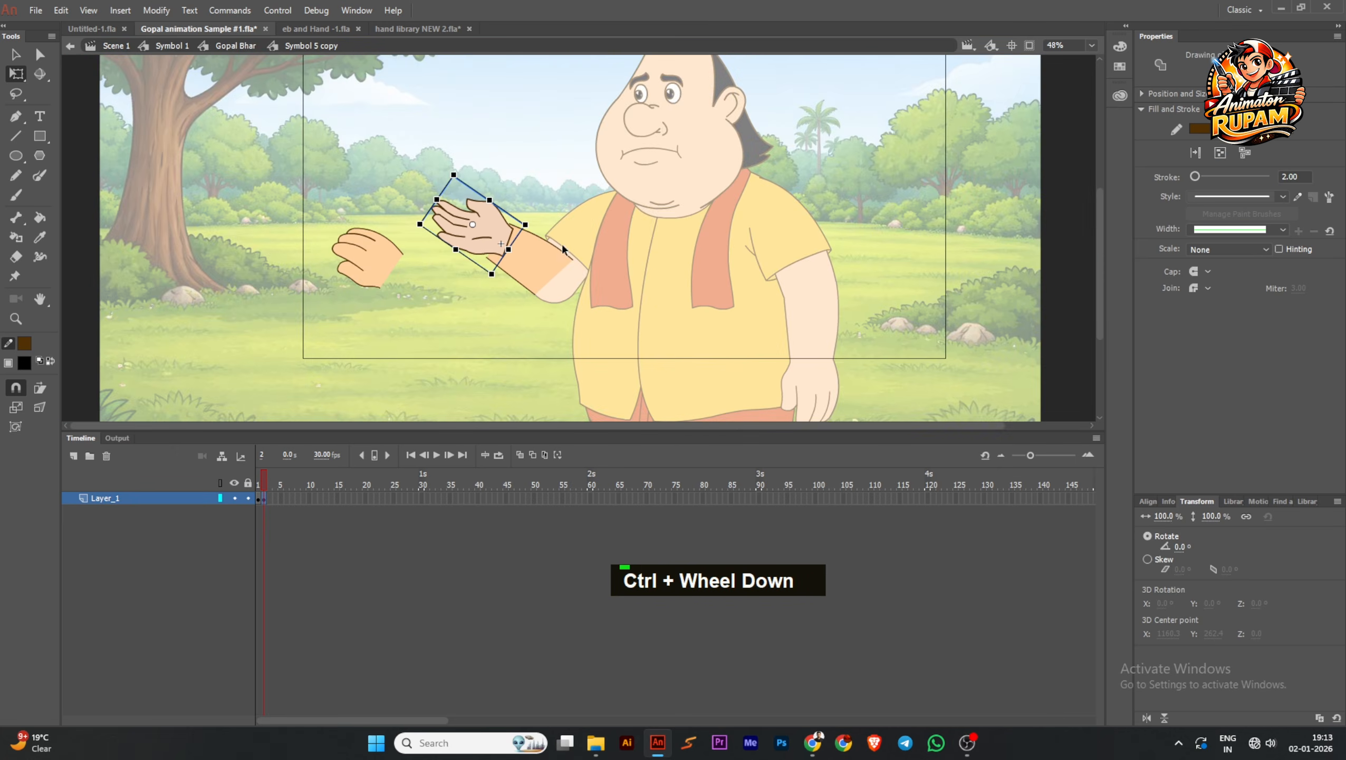
ctrl+scroll(563, 249, up, 3)
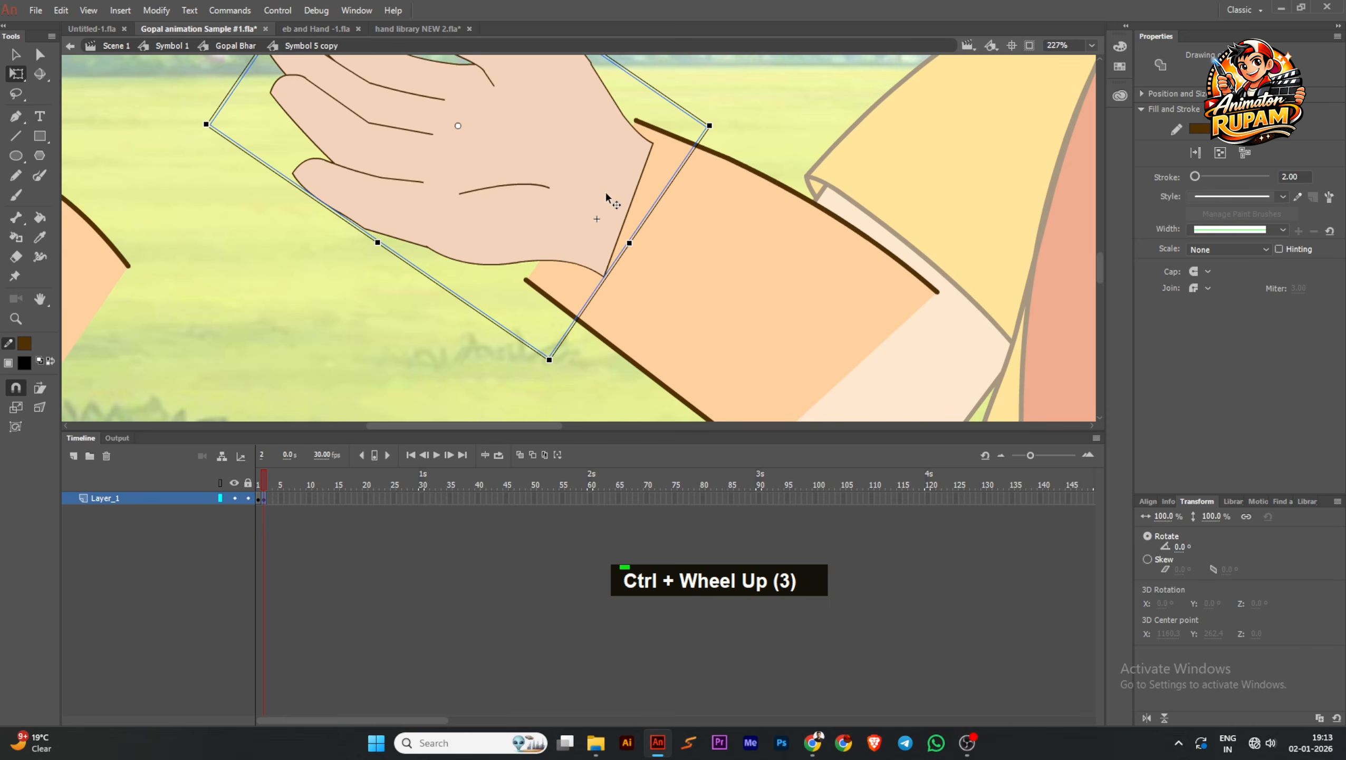
double_click(606, 197)
click(622, 241)
click(621, 238)
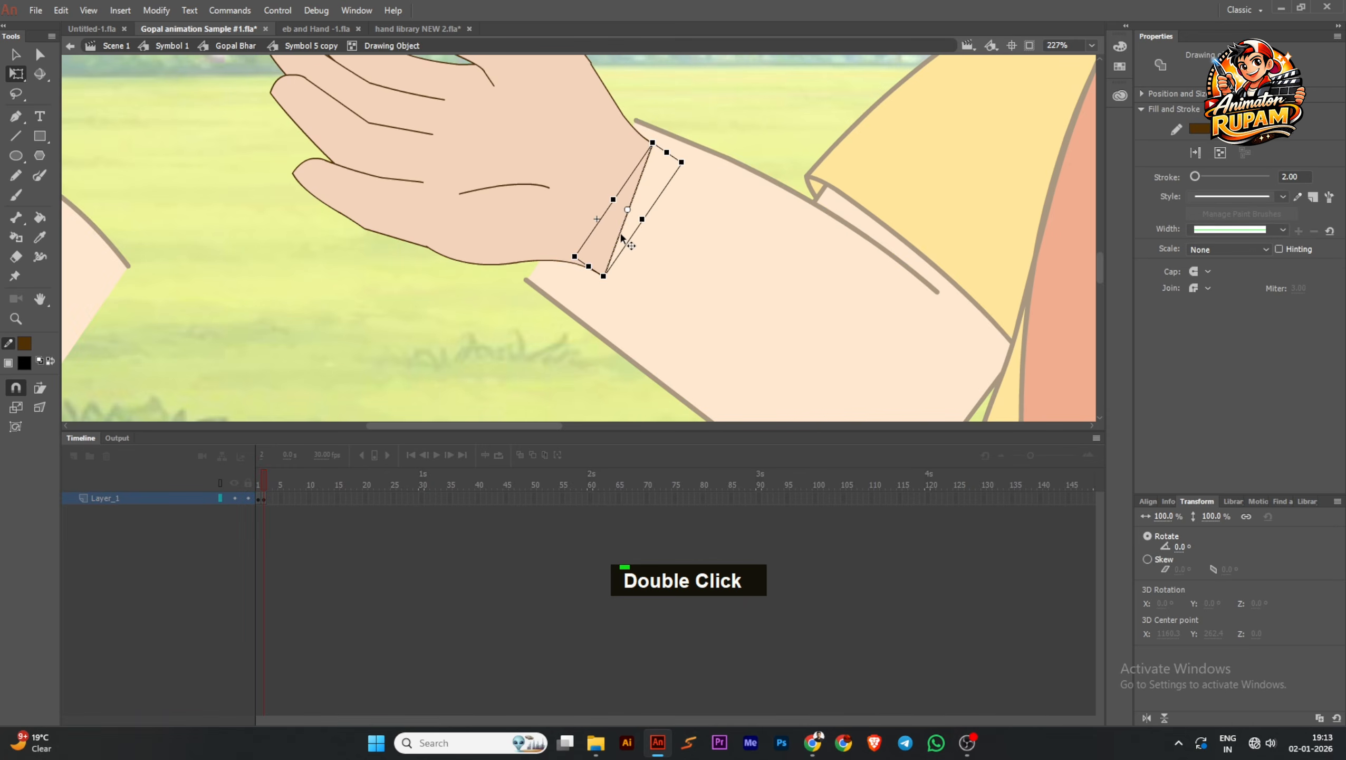
key(Delete)
double_click(652, 141)
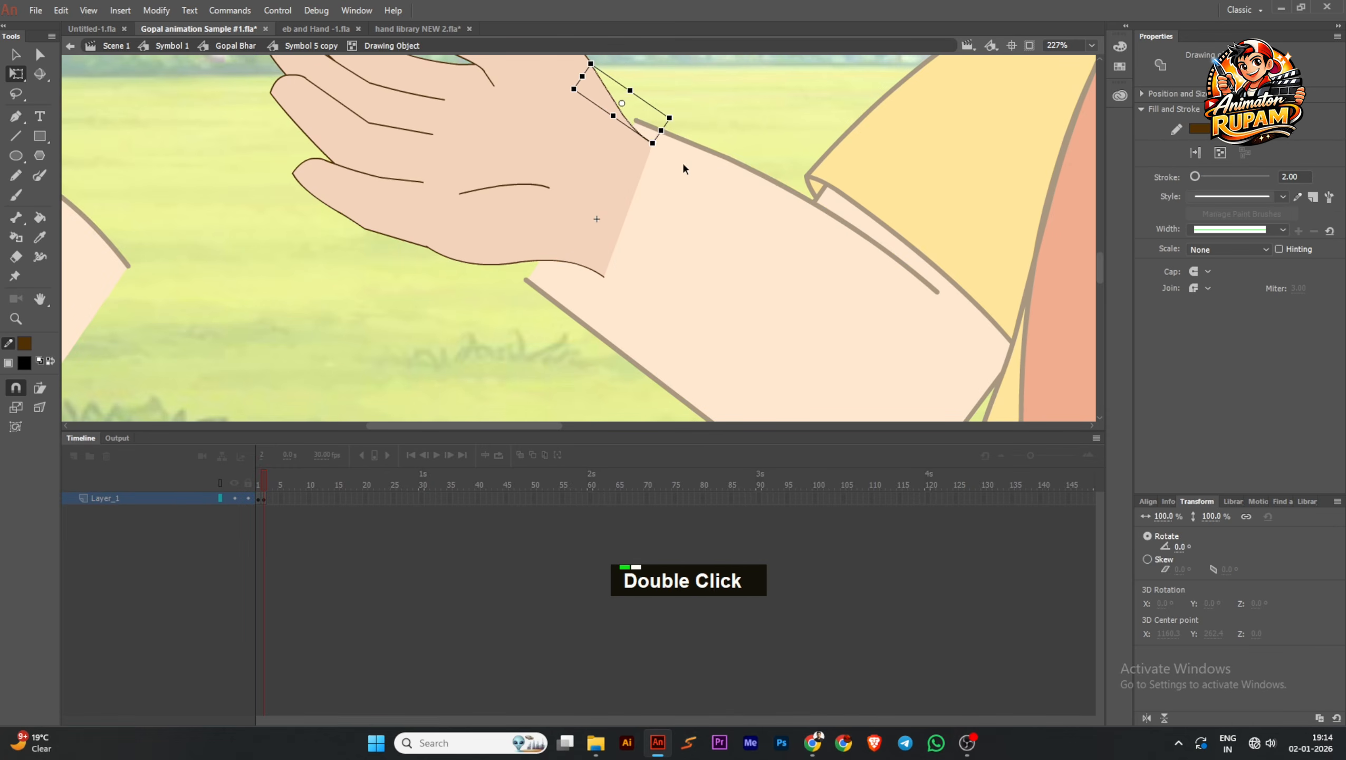
ctrl+scroll(697, 253, down, 1)
ctrl+scroll(642, 137, up, 1)
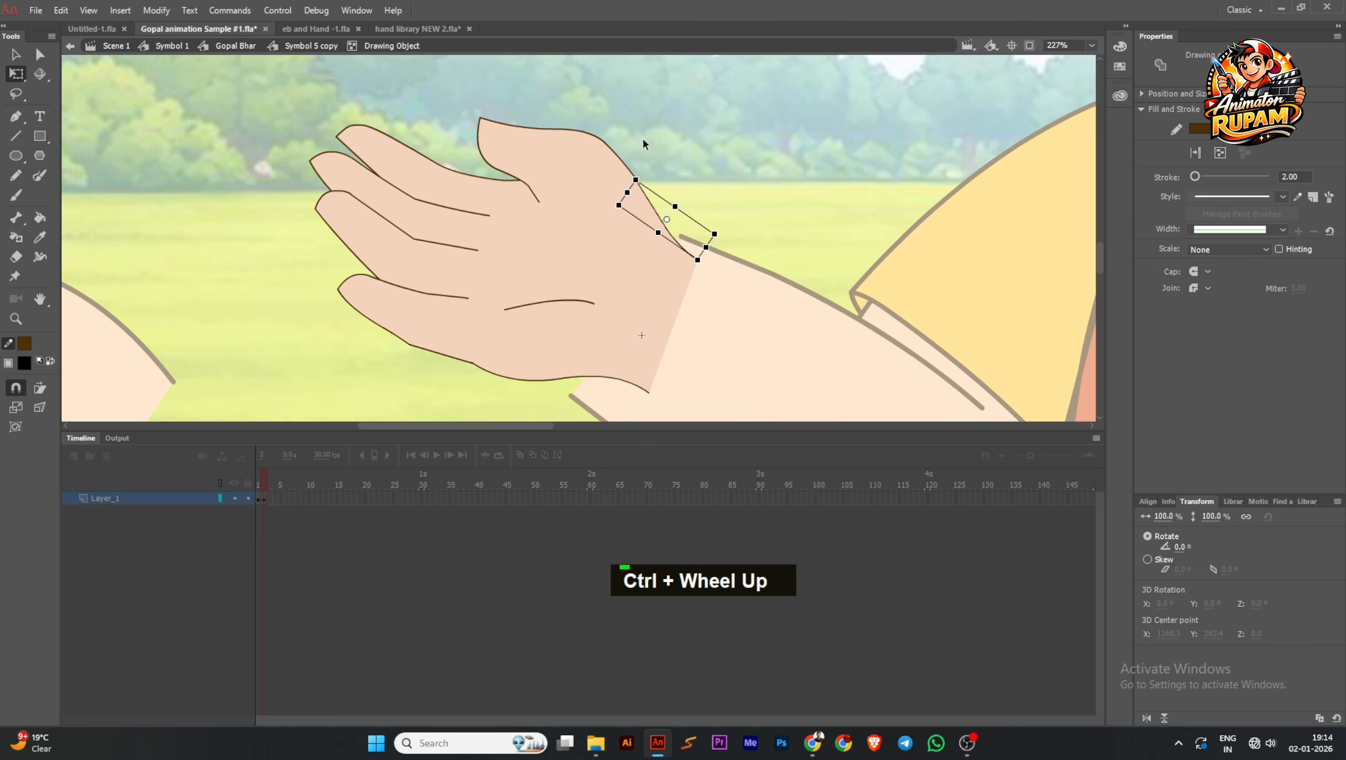
double_click(618, 152)
double_click(615, 152)
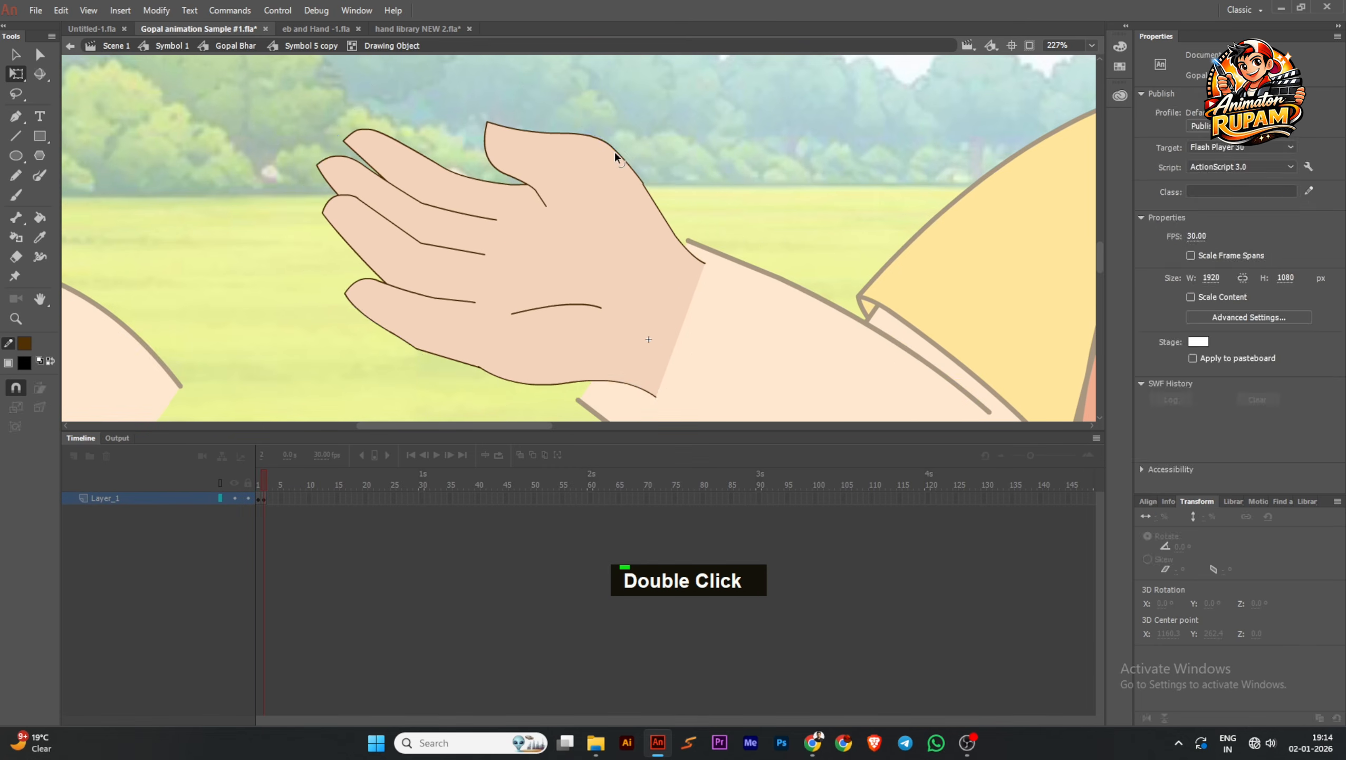
double_click(615, 152)
key(Delete)
key(ctrl+z)
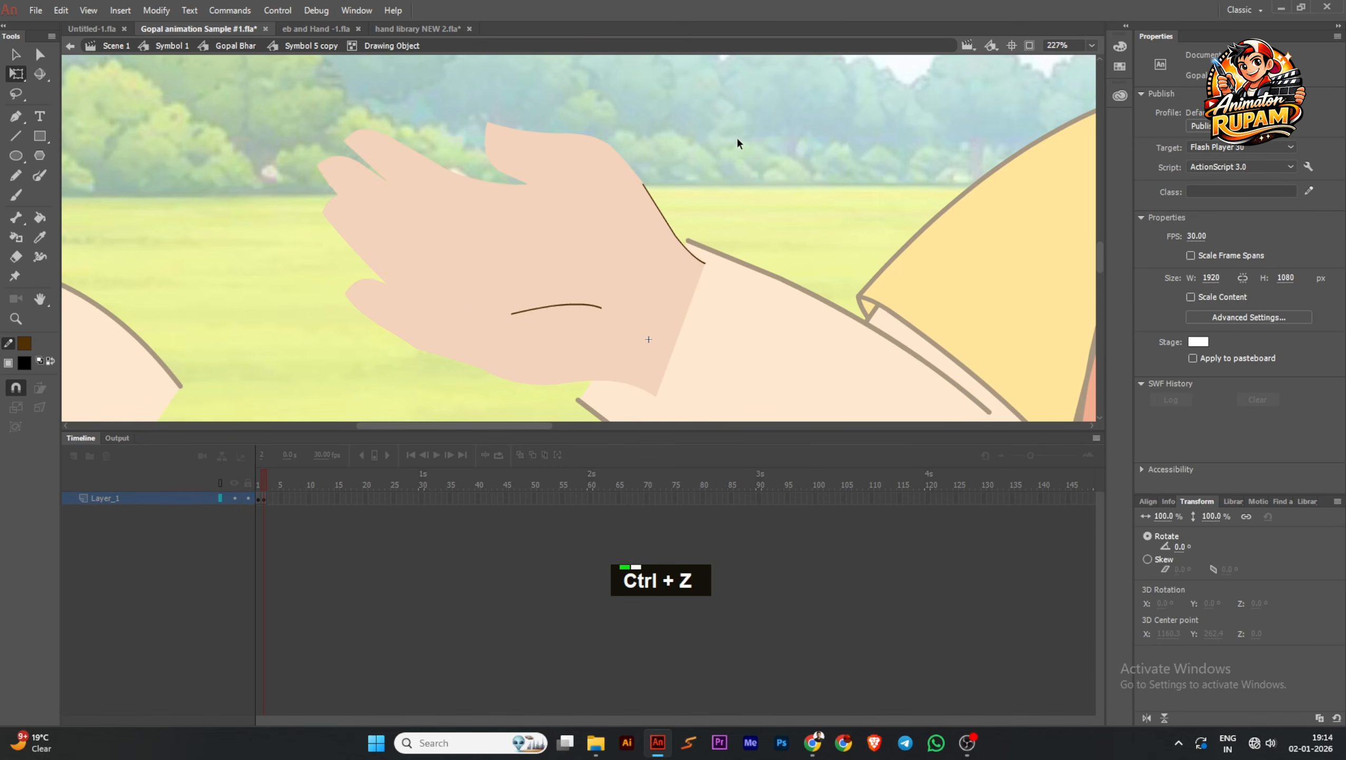
Apply a dark brown outline with stroke 2 to the hand using the Ink Bottle tool, and delete the line across the wrist
click(17, 237)
double_click(539, 279)
key(ctrl)
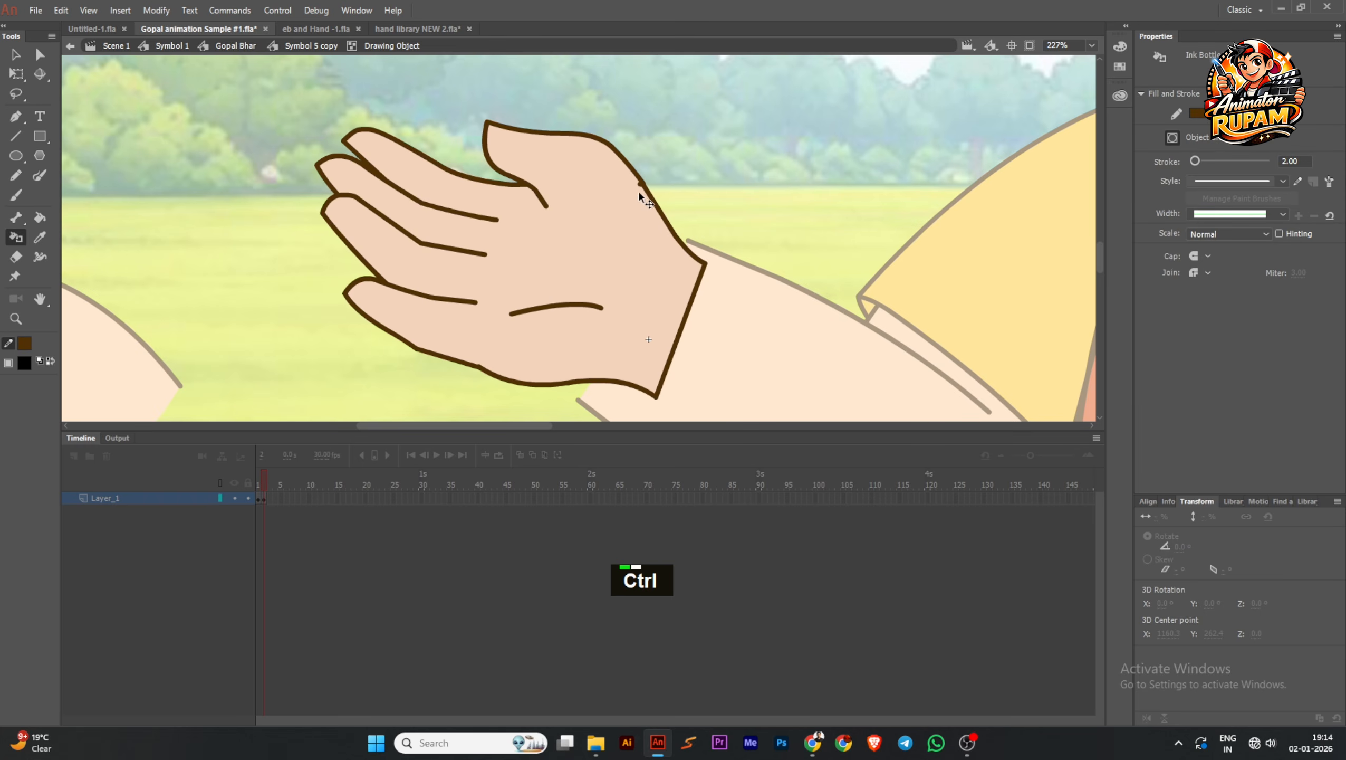
ctrl+click(676, 344)
key(Delete)
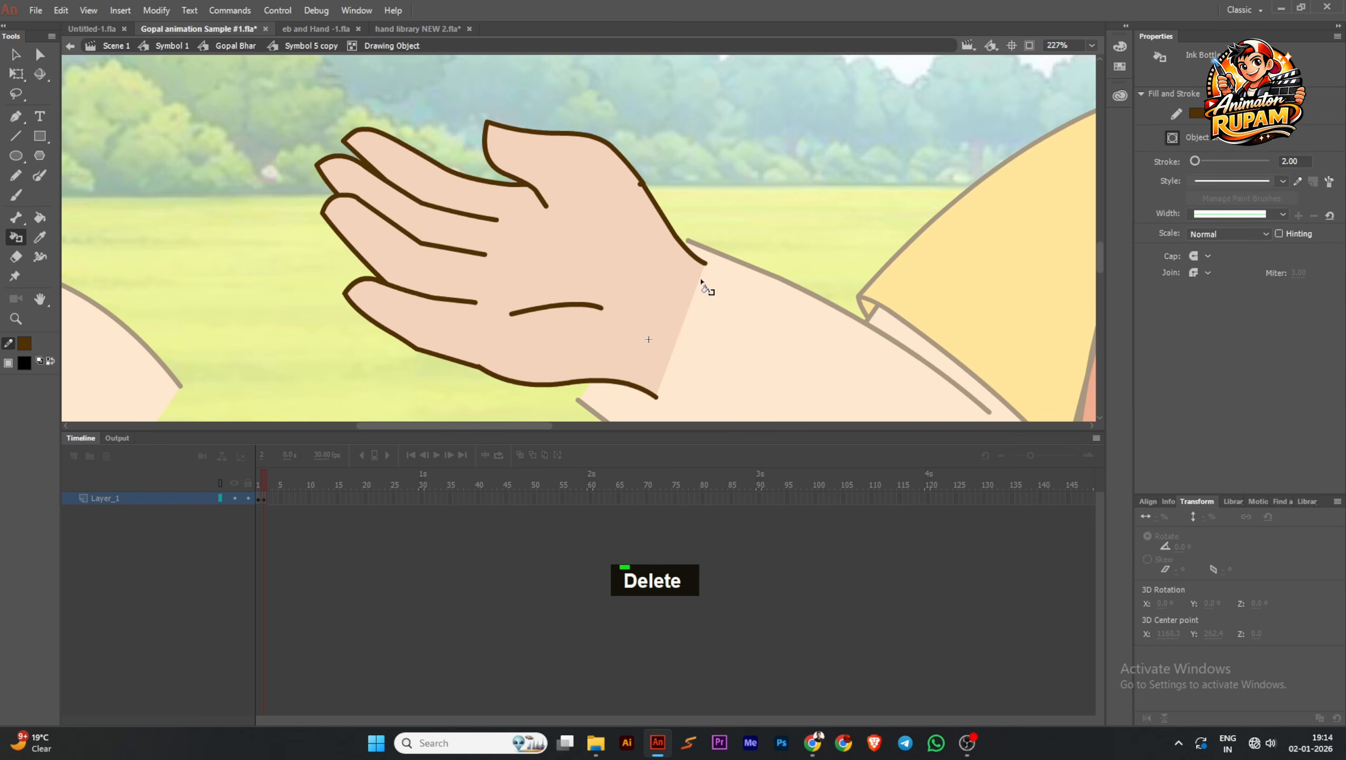
Leave the drawing object and fill the new hand with the skin color sampled from the forearm
ctrl+double_click(603, 297)
ctrl+click(605, 308)
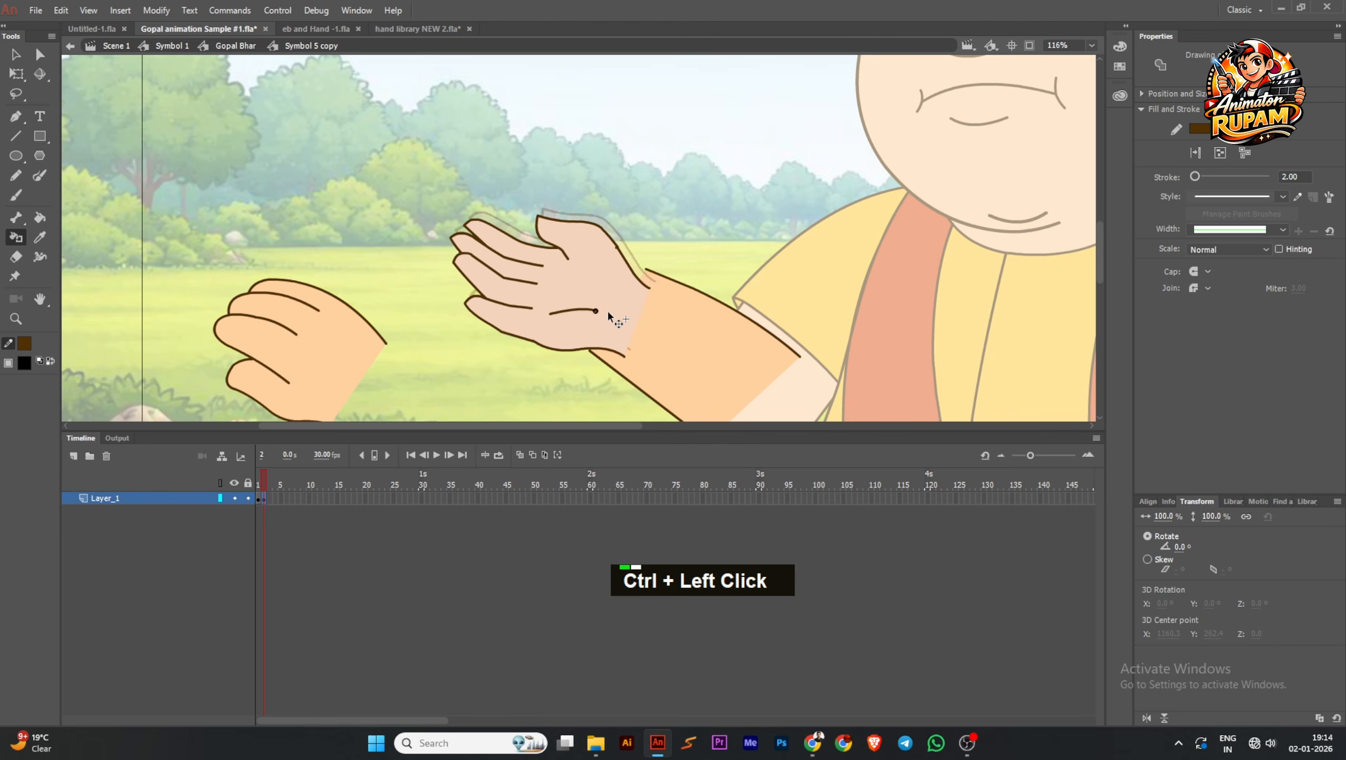
click(24, 363)
click(712, 352)
ctrl+click(615, 269)
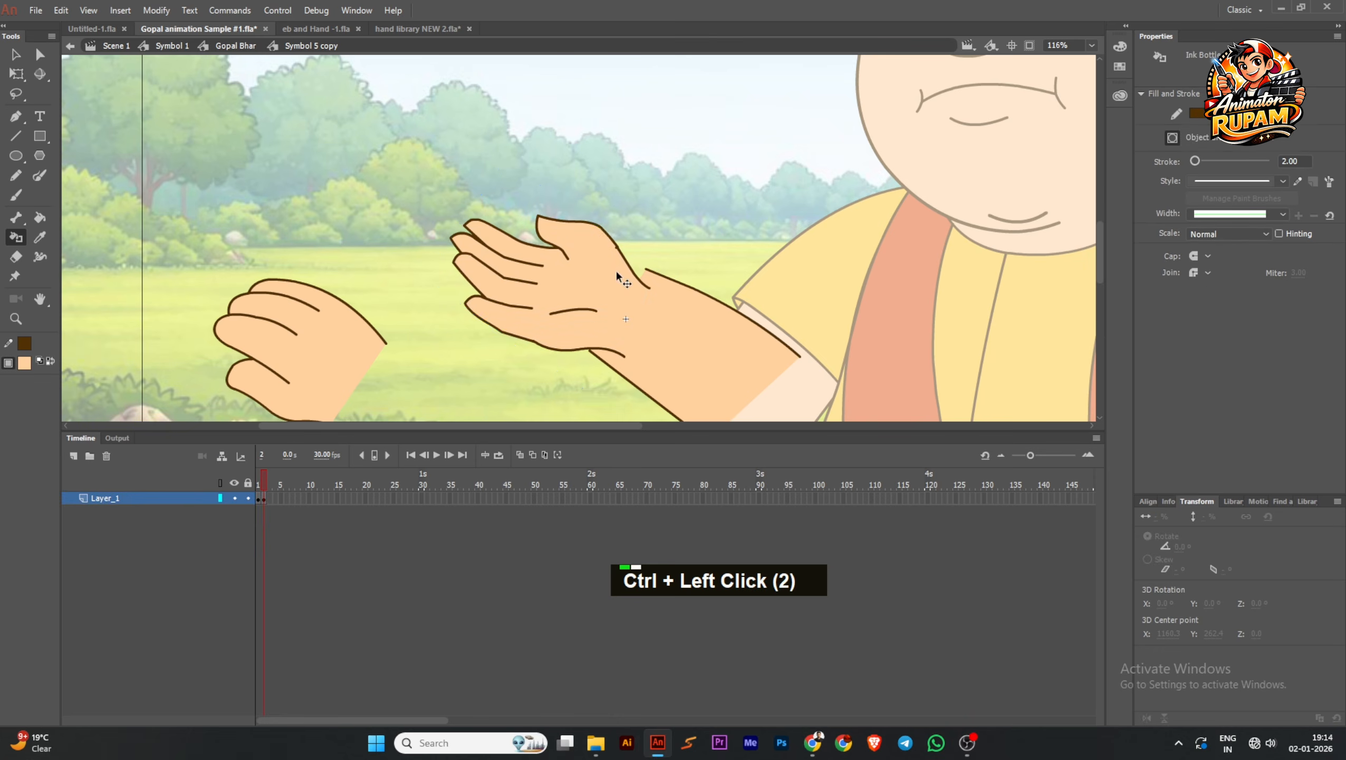
Open the forearm drawing object and reshape its upper outline to meet the end of the hand's outline at the wrist
scroll(625, 309, up, 1)
scroll(625, 307, up, 1)
mouse_move(630, 297)
mouse_down()
mouse_move(652, 250)
mouse_move(632, 238)
mouse_up()
ctrl+double_click(714, 289)
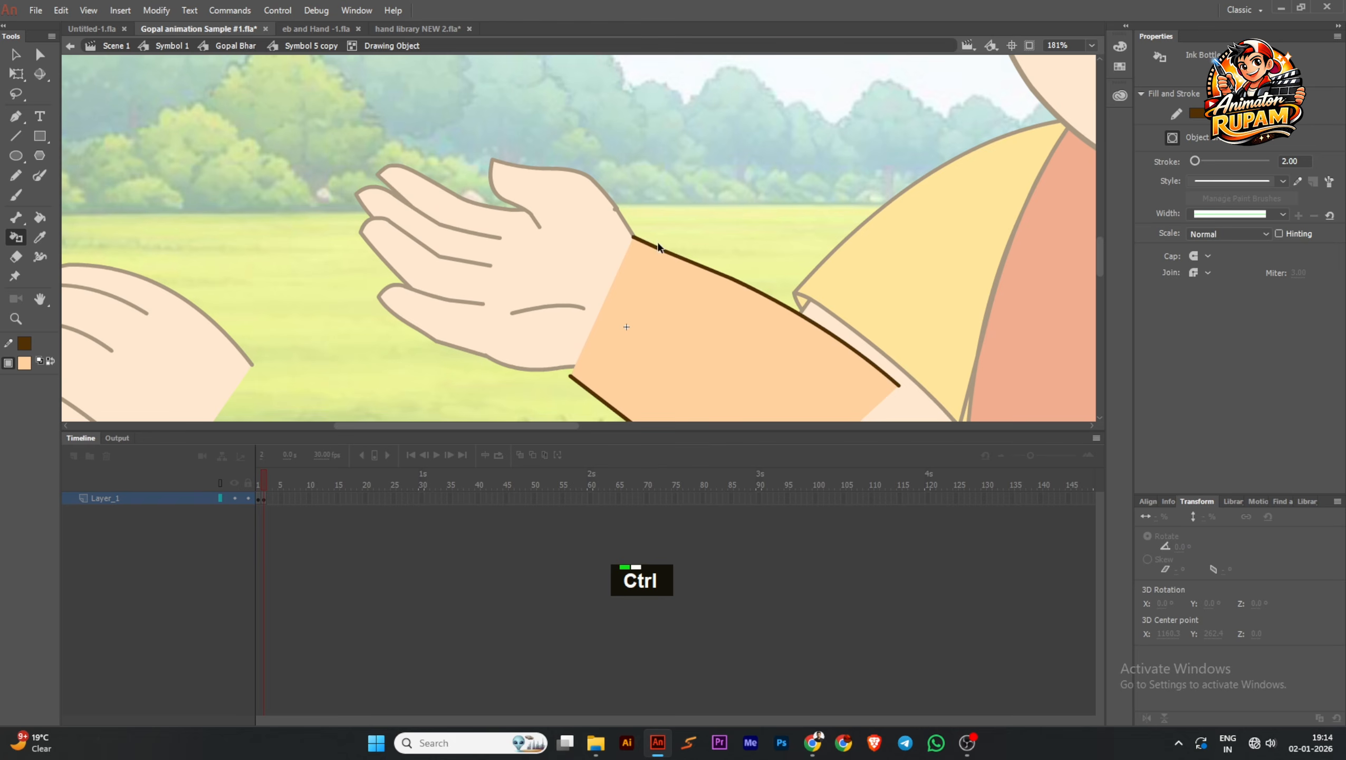
ctrl+click(683, 257)
key(ctrl+z)
key(ctrl+z)
mouse_move(610, 204)
mouse_down()
mouse_move(747, 294)
mouse_move(650, 270)
mouse_move(676, 271)
mouse_up()
key(Delete)
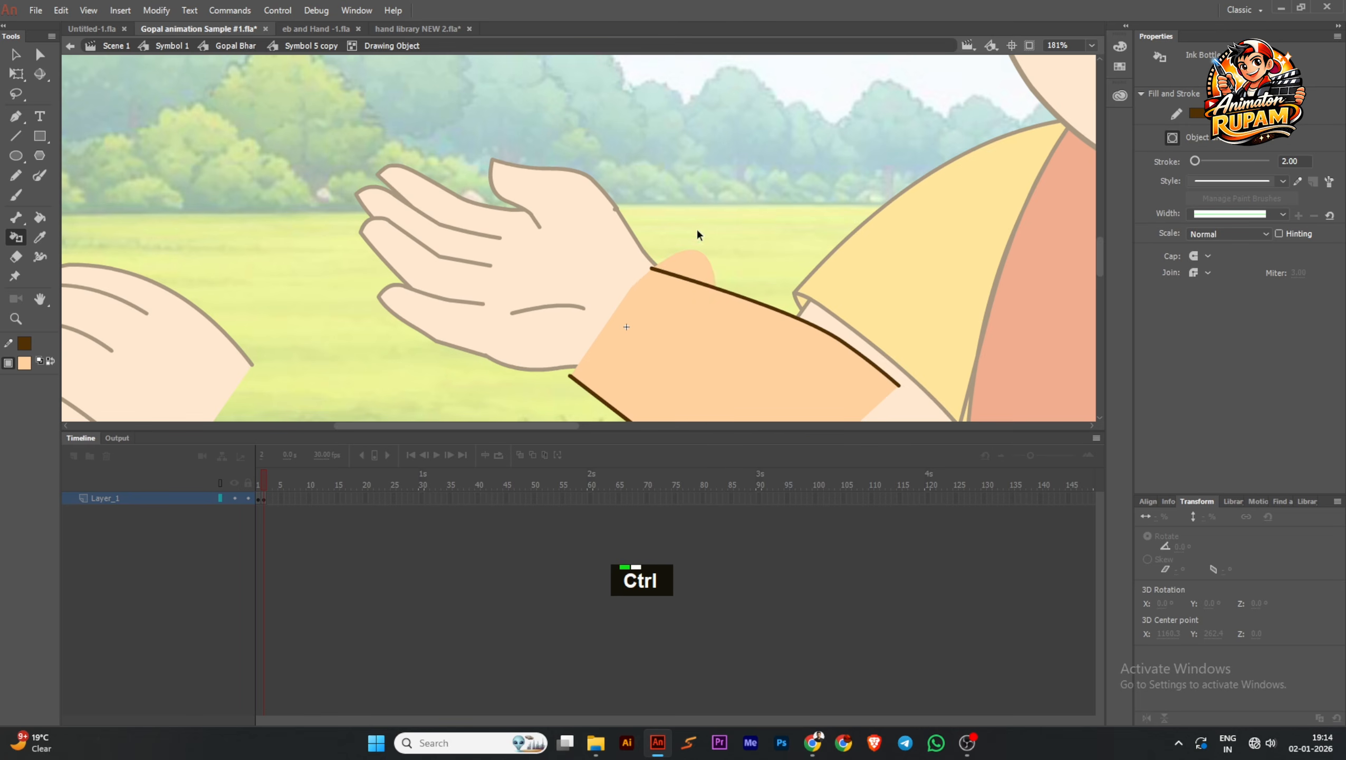
Delete the leftover skin-colored fill sticking out above the forearm's upper outline, and leave the drawing object
scroll(631, 307, up, 2)
mouse_move(630, 309)
mouse_down()
mouse_move(646, 296)
mouse_move(627, 279)
mouse_move(668, 359)
mouse_move(646, 295)
mouse_move(683, 346)
mouse_up()
key(Delete)
scroll(687, 276, down, 1)
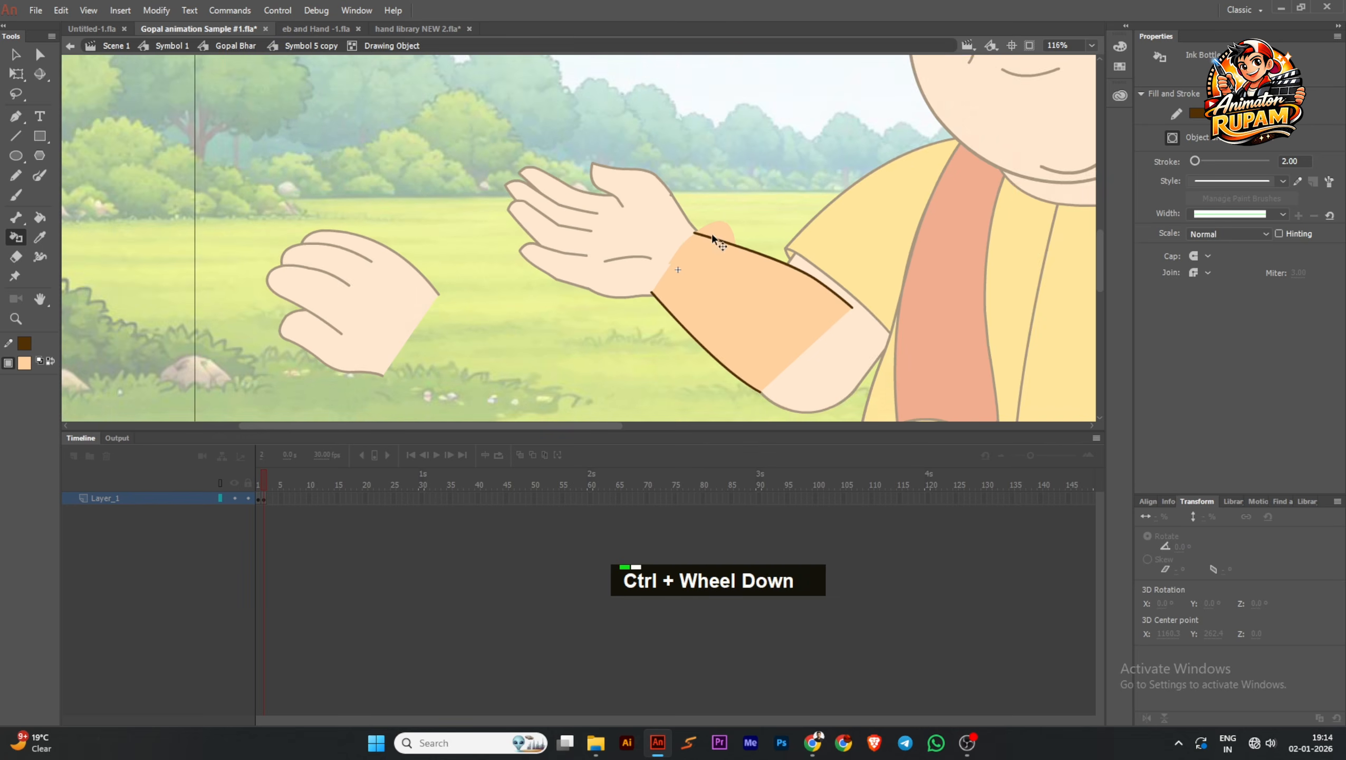
scroll(713, 234, up, 2)
ctrl+click(716, 228)
key(Delete)
ctrl+double_click(698, 212)
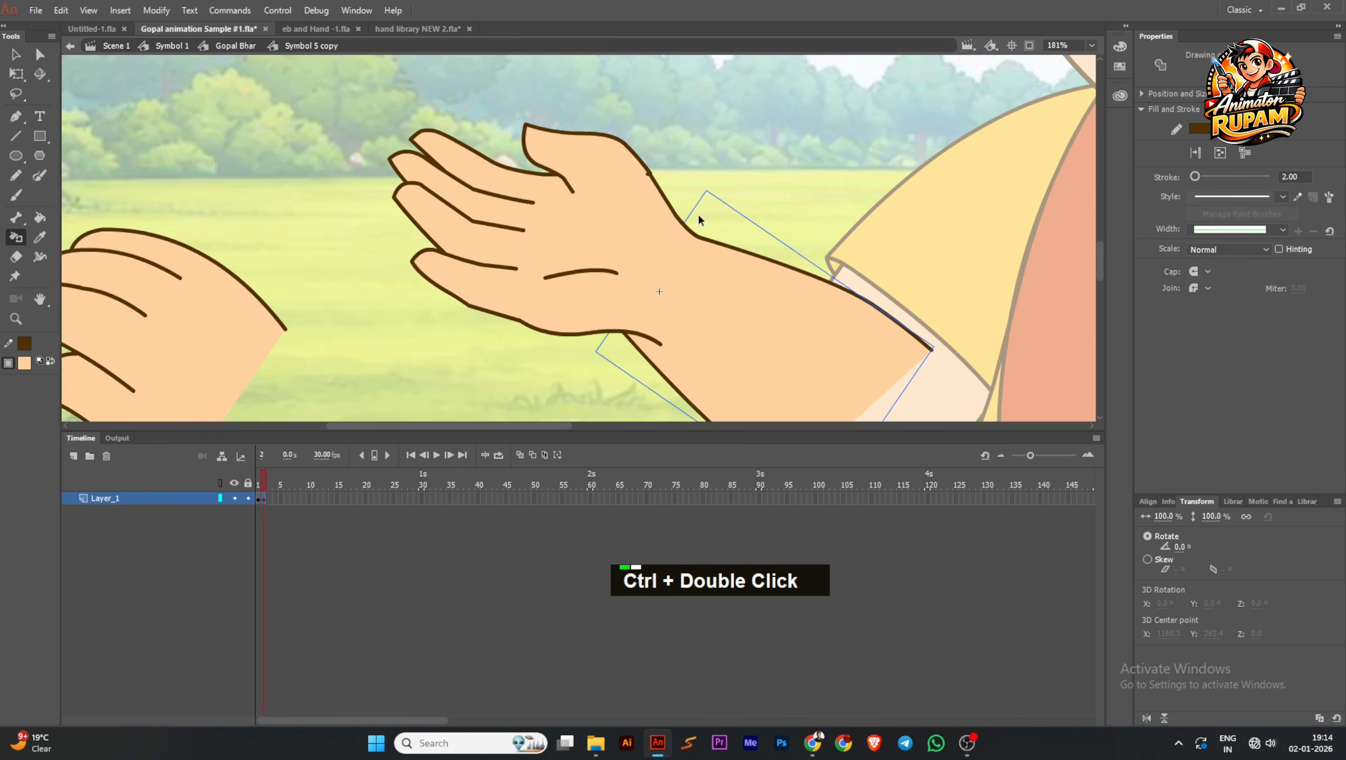
Open the hand drawing object and pull back its lower wrist outline to end where the forearm's lower outline begins
scroll(704, 196, down, 2)
scroll(682, 290, up, 2)
ctrl+double_click(655, 305)
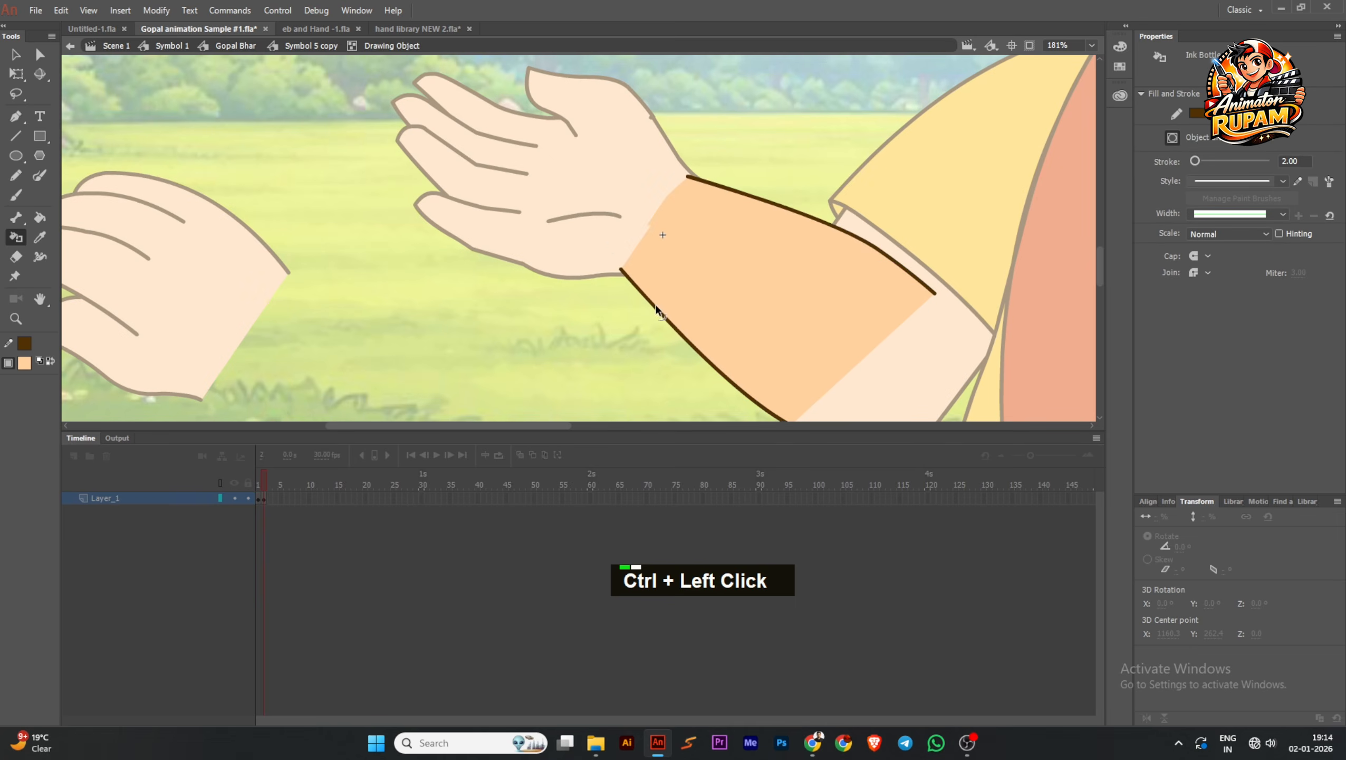
ctrl+double_click(622, 264)
ctrl+double_click(639, 271)
scroll(640, 272, up, 2)
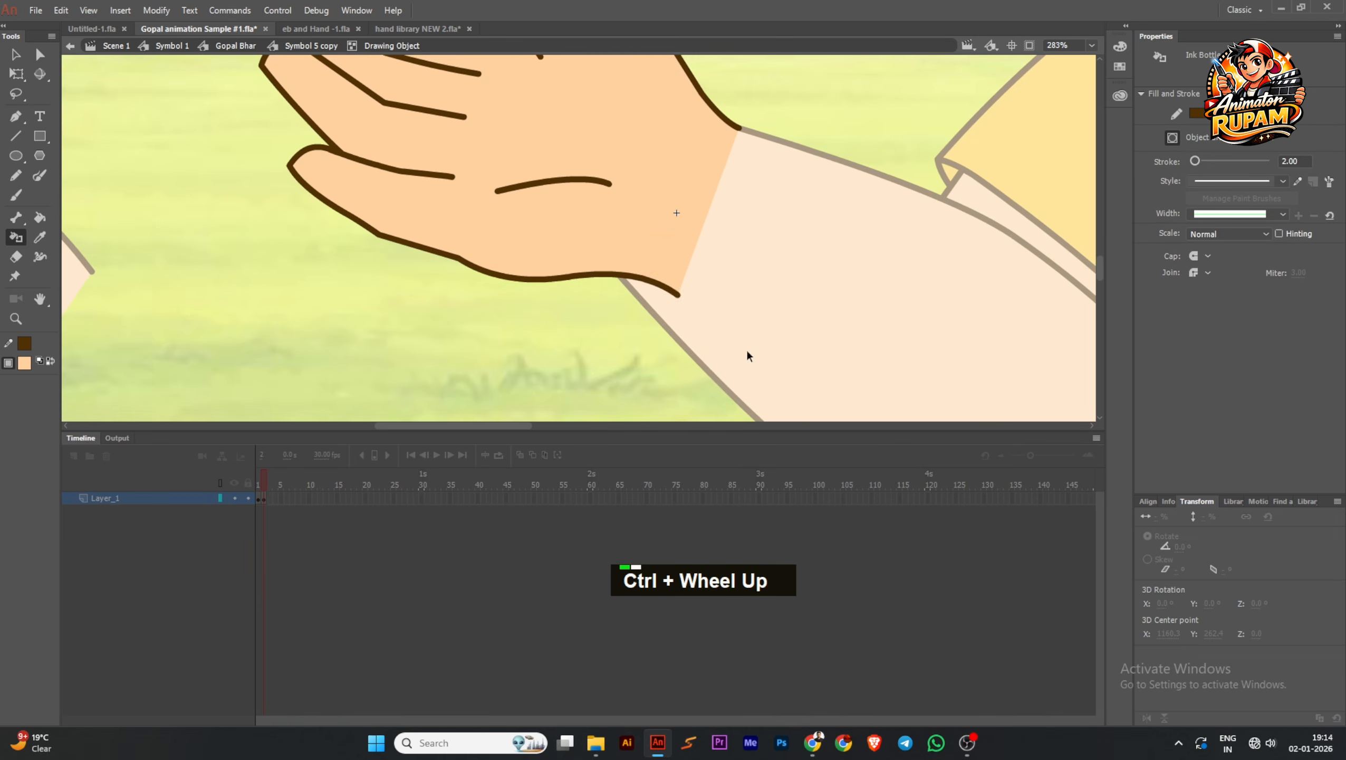
drag(742, 344, 627, 236)
ctrl+shift+click(652, 261)
key(Delete)
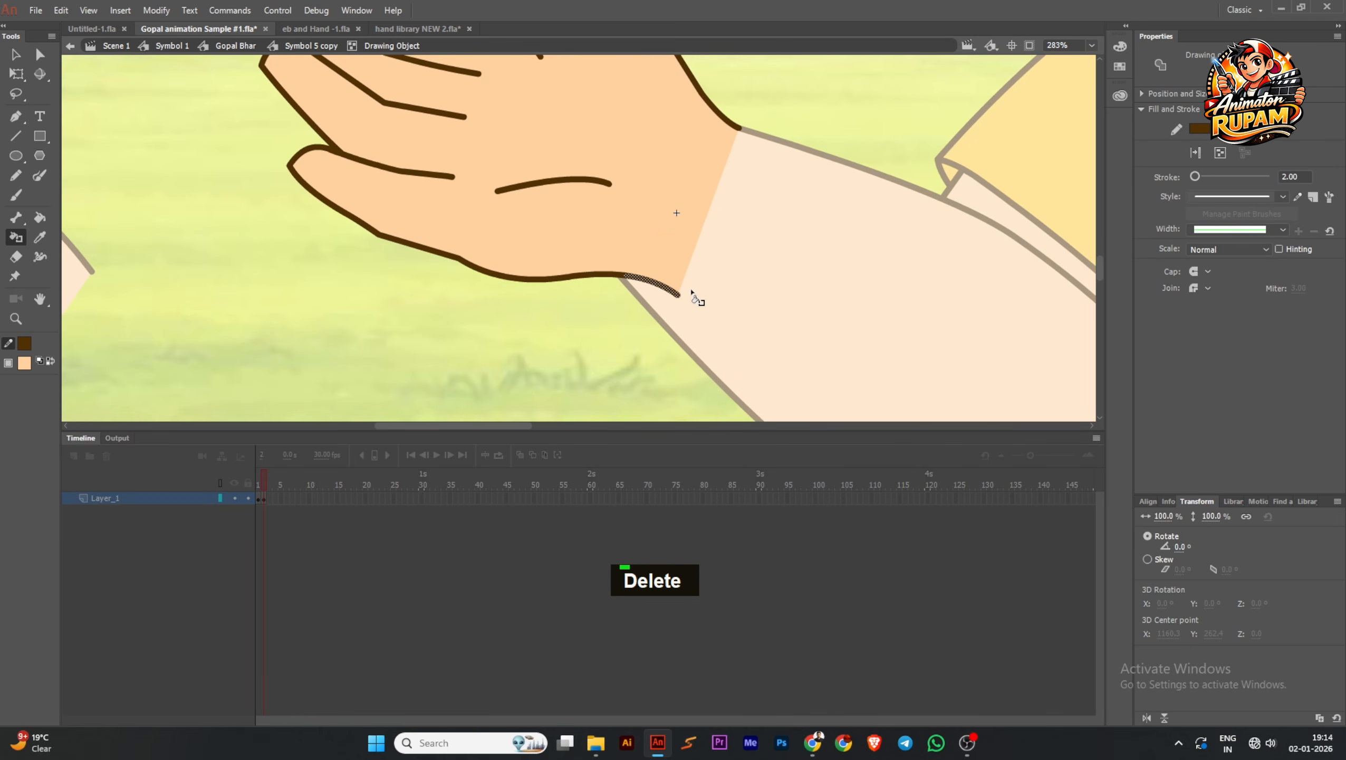
ctrl+drag(677, 293, 627, 273)
ctrl+scroll(627, 273, down, 2)
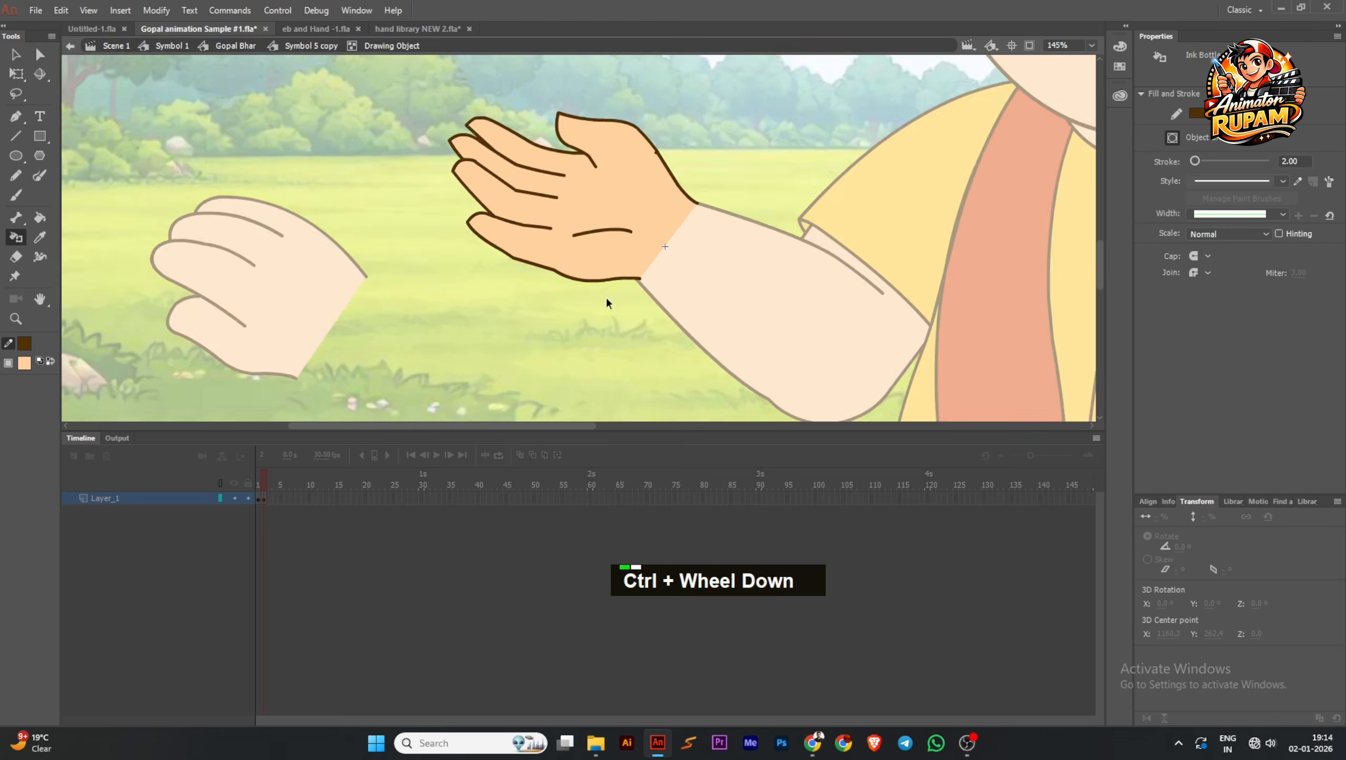
Delete the spare old hand beside the arm and return to the Gopal Bhar symbol's timeline
ctrl+click(439, 296)
ctrl+scroll(442, 299, down, 2)
ctrl+click(443, 300)
key(Delete)
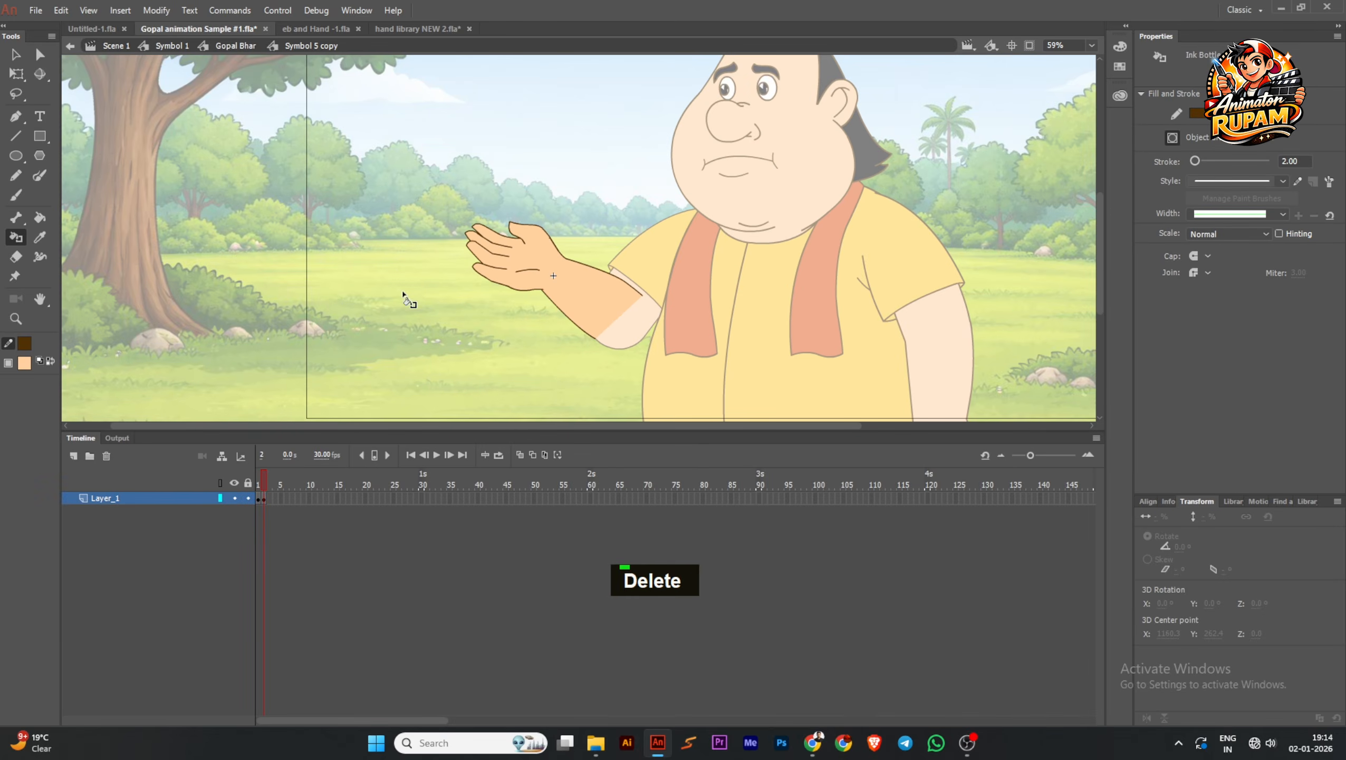
ctrl+click(395, 266)
ctrl+scroll(452, 270, down, 2)
ctrl+scroll(511, 273, up, 1)
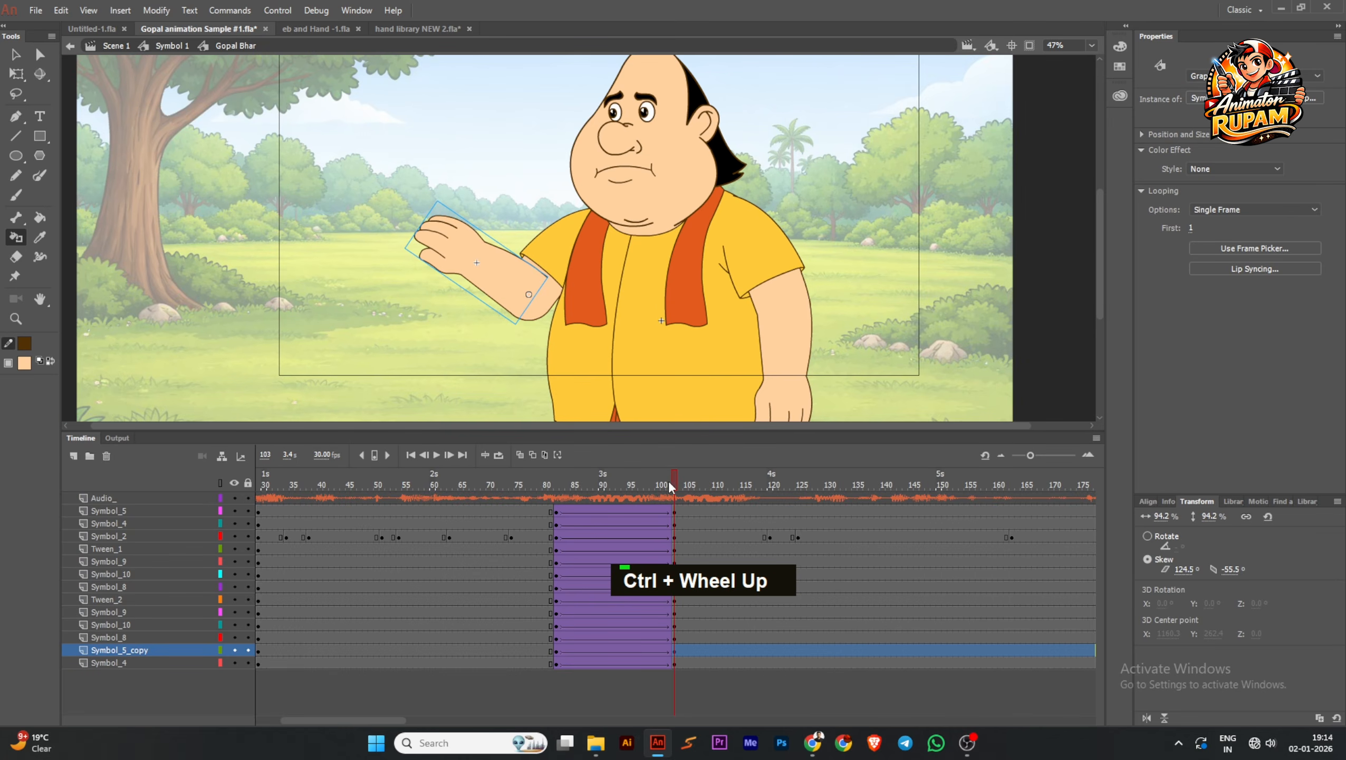
Insert keyframes at frame 92 on all the body-part layers, from Symbol_5 down to Symbol_4
click(21, 59)
click(487, 233)
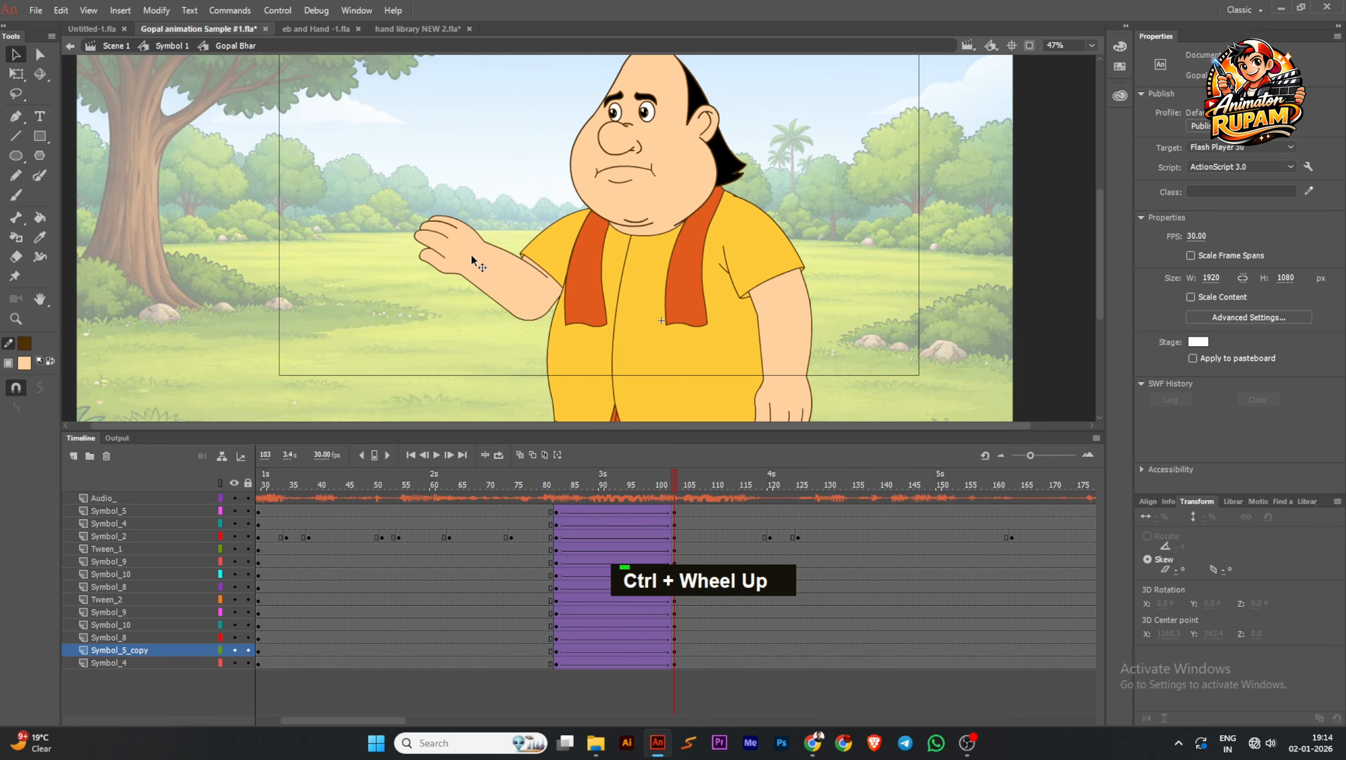
drag(669, 482, 610, 692)
key(F6)
scroll(451, 326, down, 1)
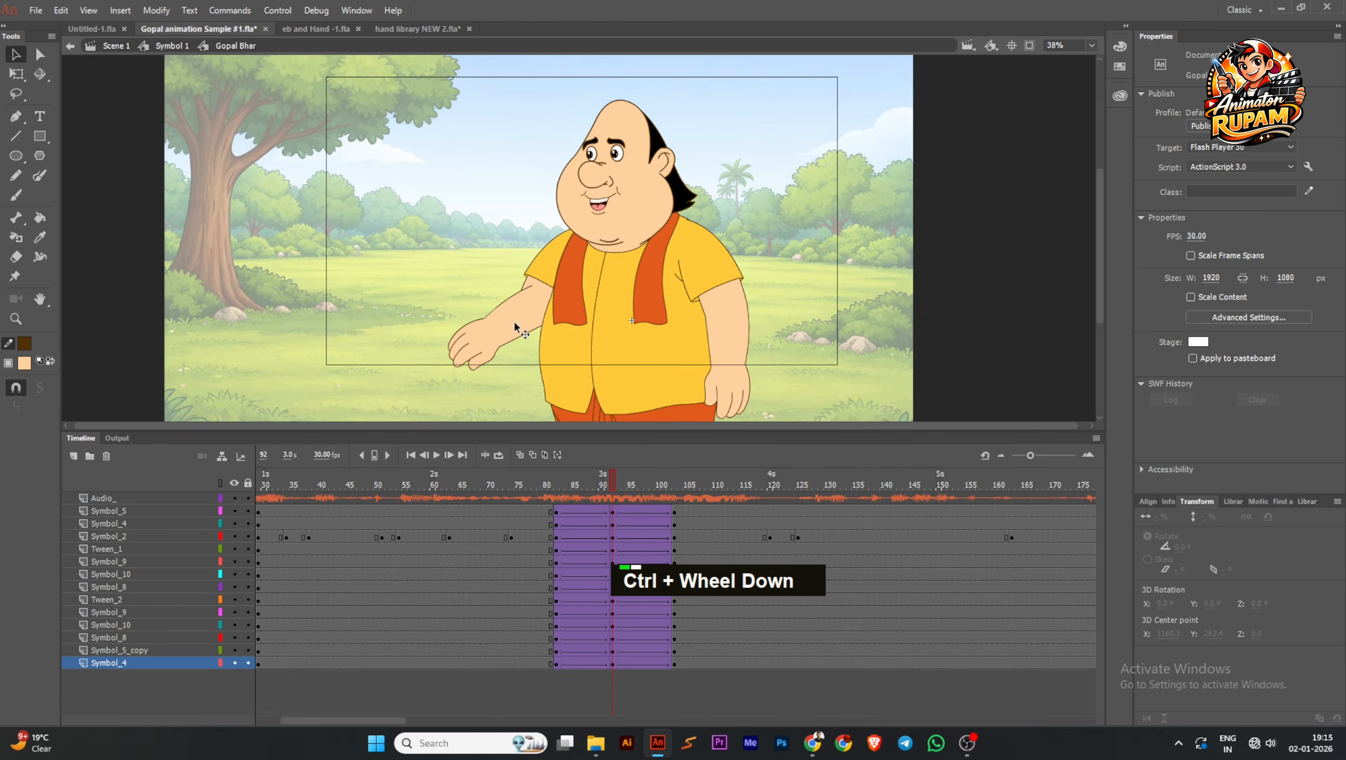
Save the file and switch the forearm instance at frame 92 to the open-palm pose in frame 2 of its symbol
ctrl+click(452, 326)
scroll(451, 326, down, 1)
key(ctrl+s)
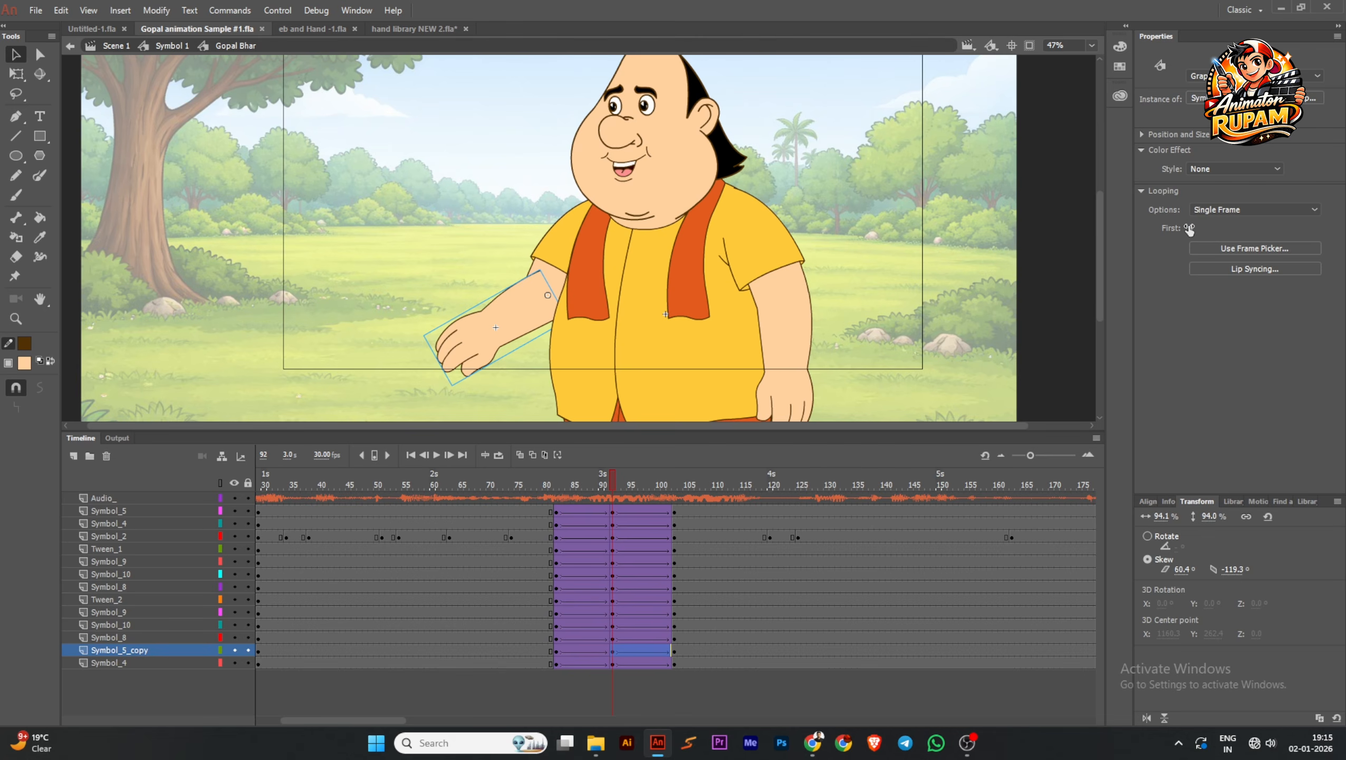
drag(1214, 226, 1222, 226)
click(914, 283)
scroll(591, 283, down, 3)
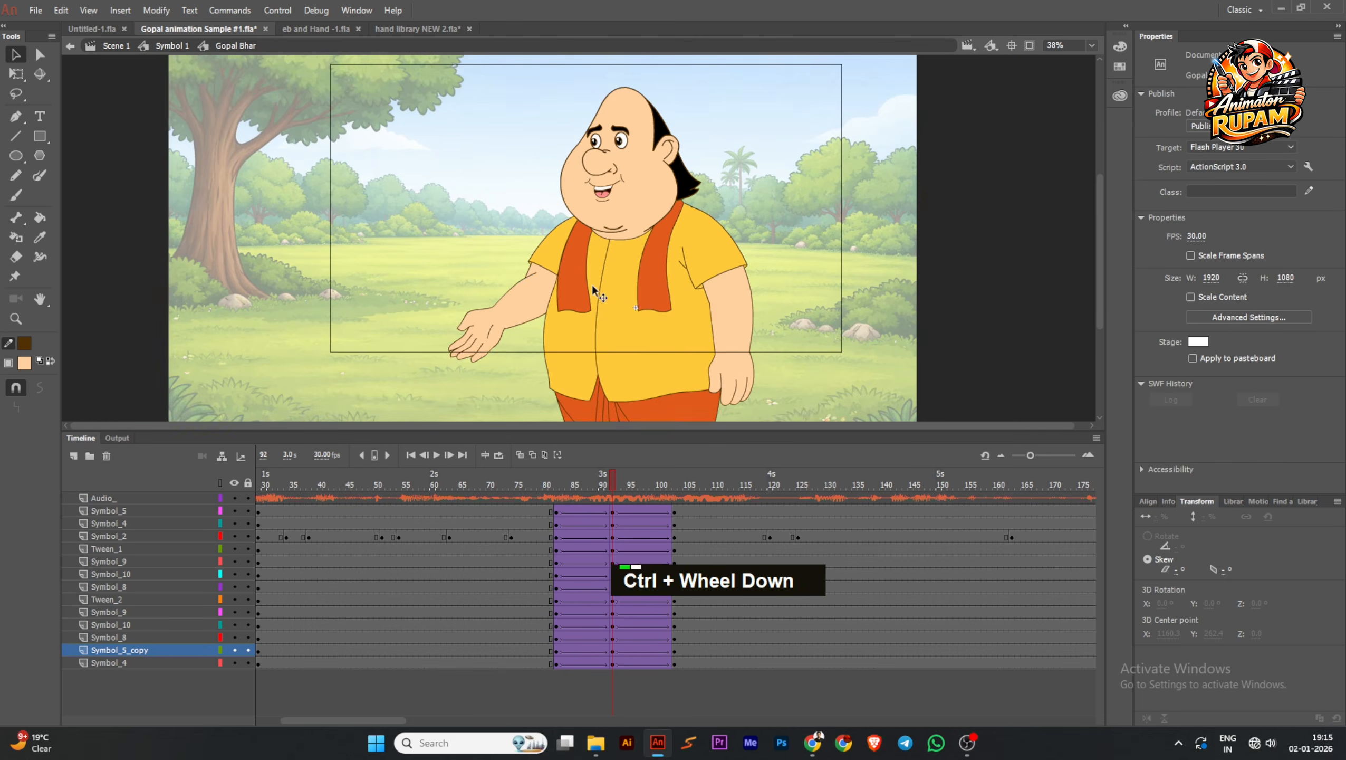
Switch the raised forearm at frame 103 to the open-palm pose in frame 2 of its symbol, and save the file
click(532, 488)
drag(527, 488, 675, 494)
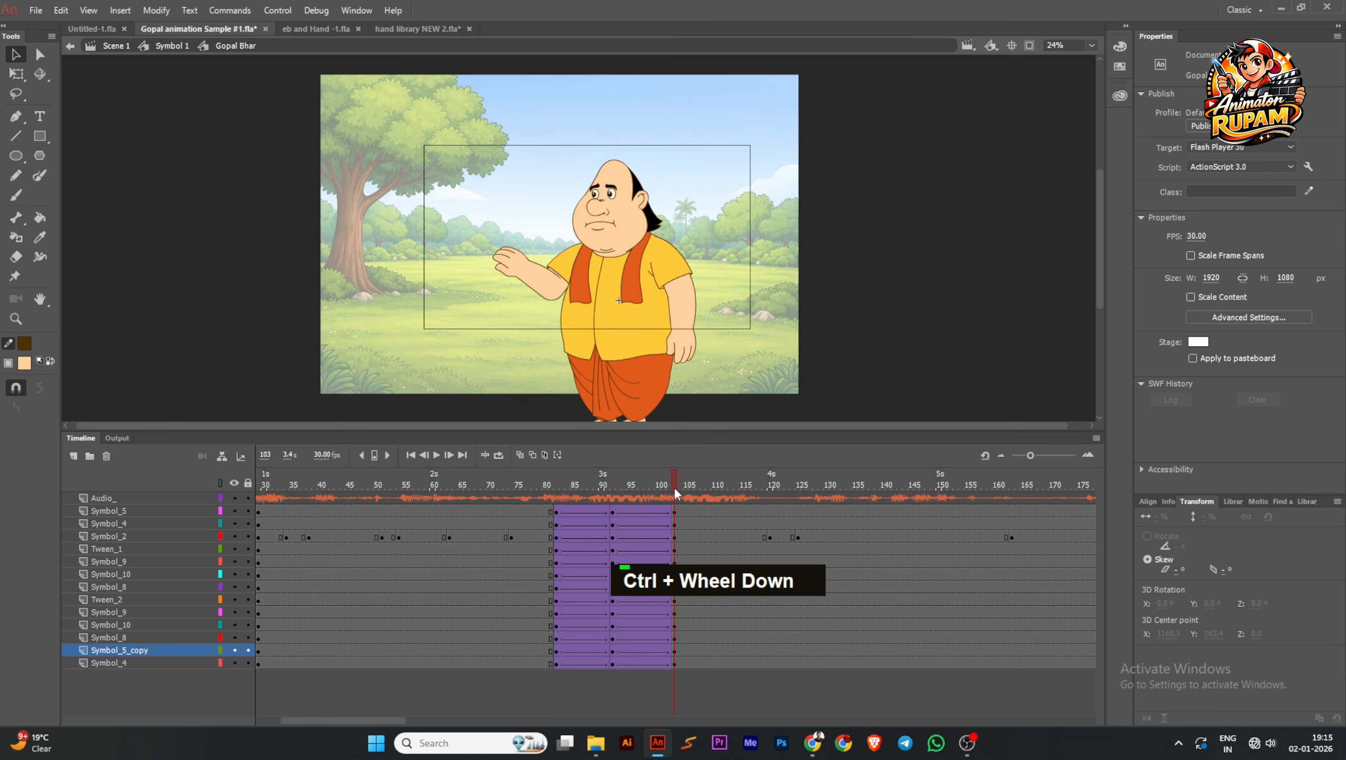
click(520, 271)
ctrl+scroll(520, 268, up, 2)
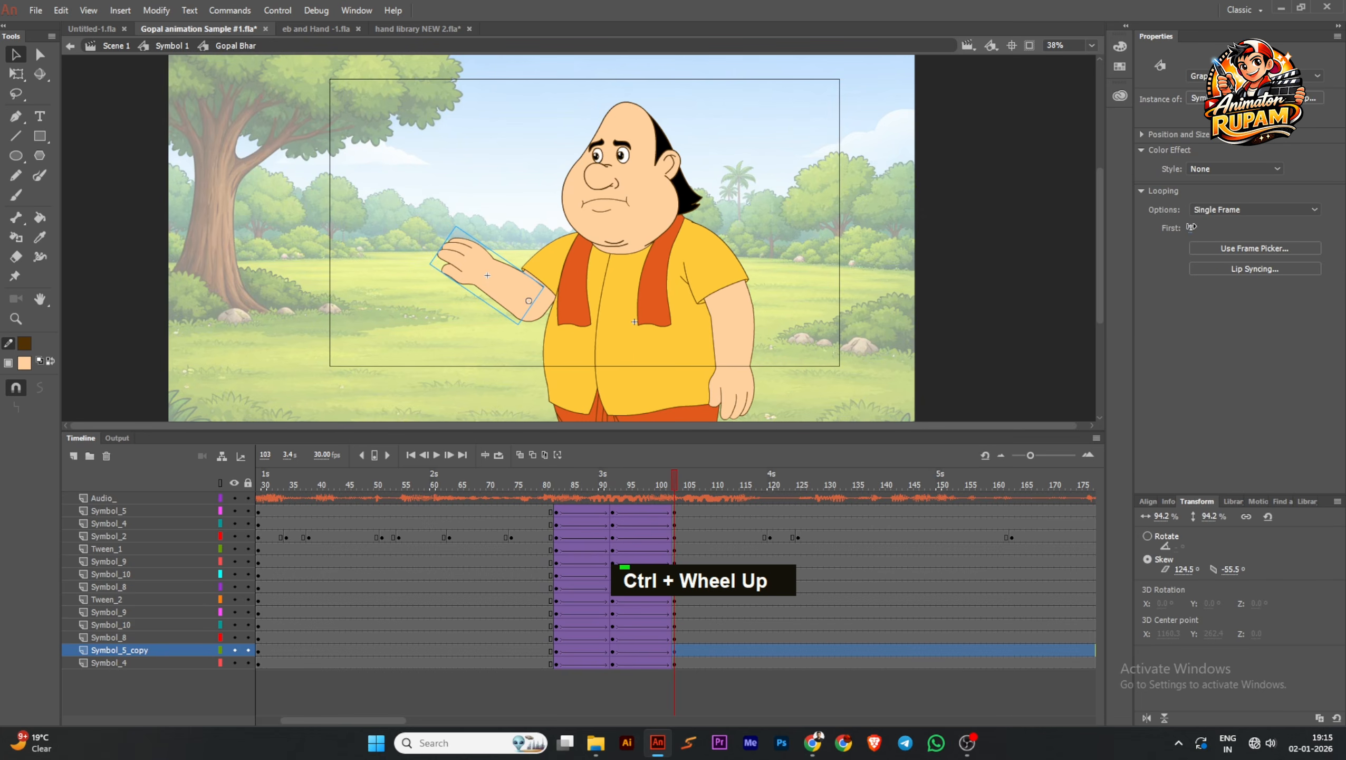
drag(1192, 228, 1202, 227)
ctrl+scroll(920, 298, down, 1)
click(521, 298)
key(ctrl+s)
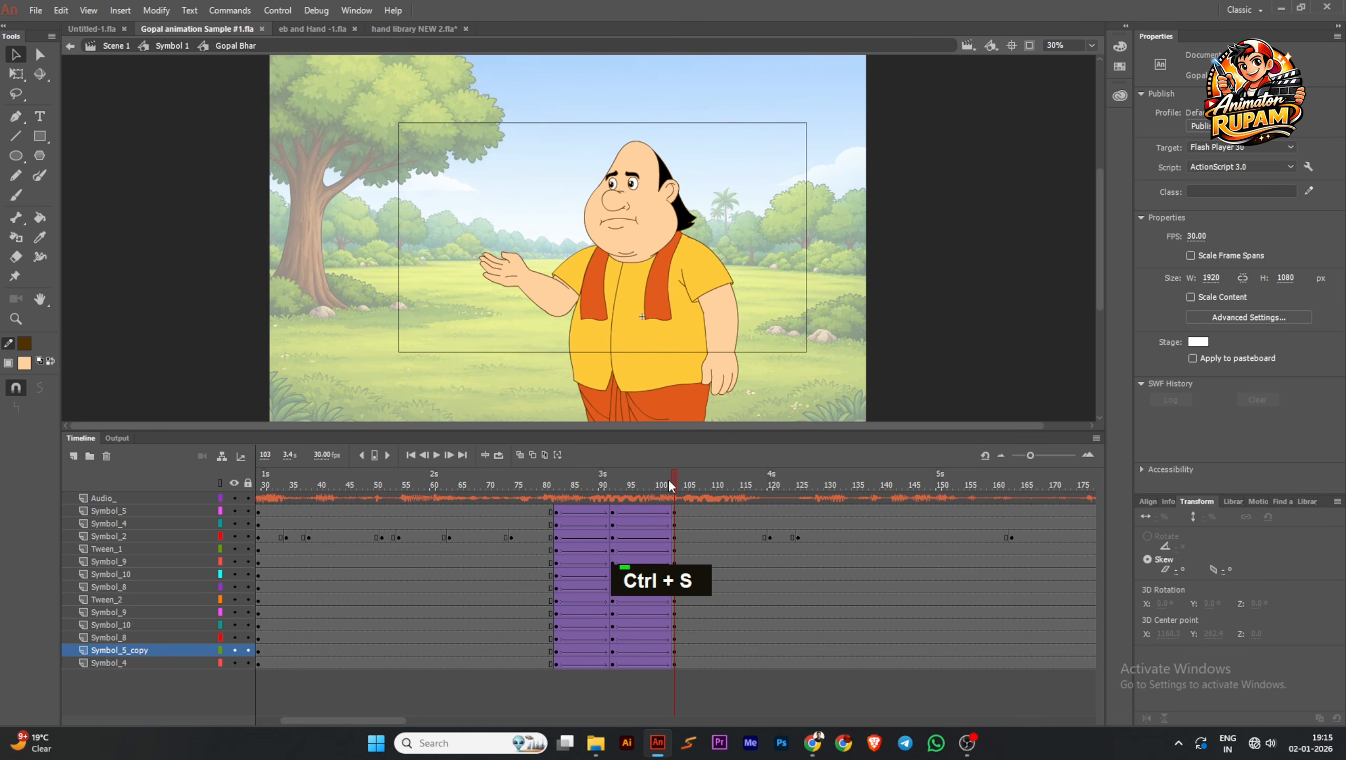
Rotate the head slightly clockwise in the pose that starts at frame 103
mouse_move(669, 486)
mouse_down()
mouse_move(541, 498)
mouse_move(711, 498)
mouse_move(600, 502)
mouse_move(686, 506)
mouse_up()
click(686, 241)
ctrl+scroll(671, 163, up, 1)
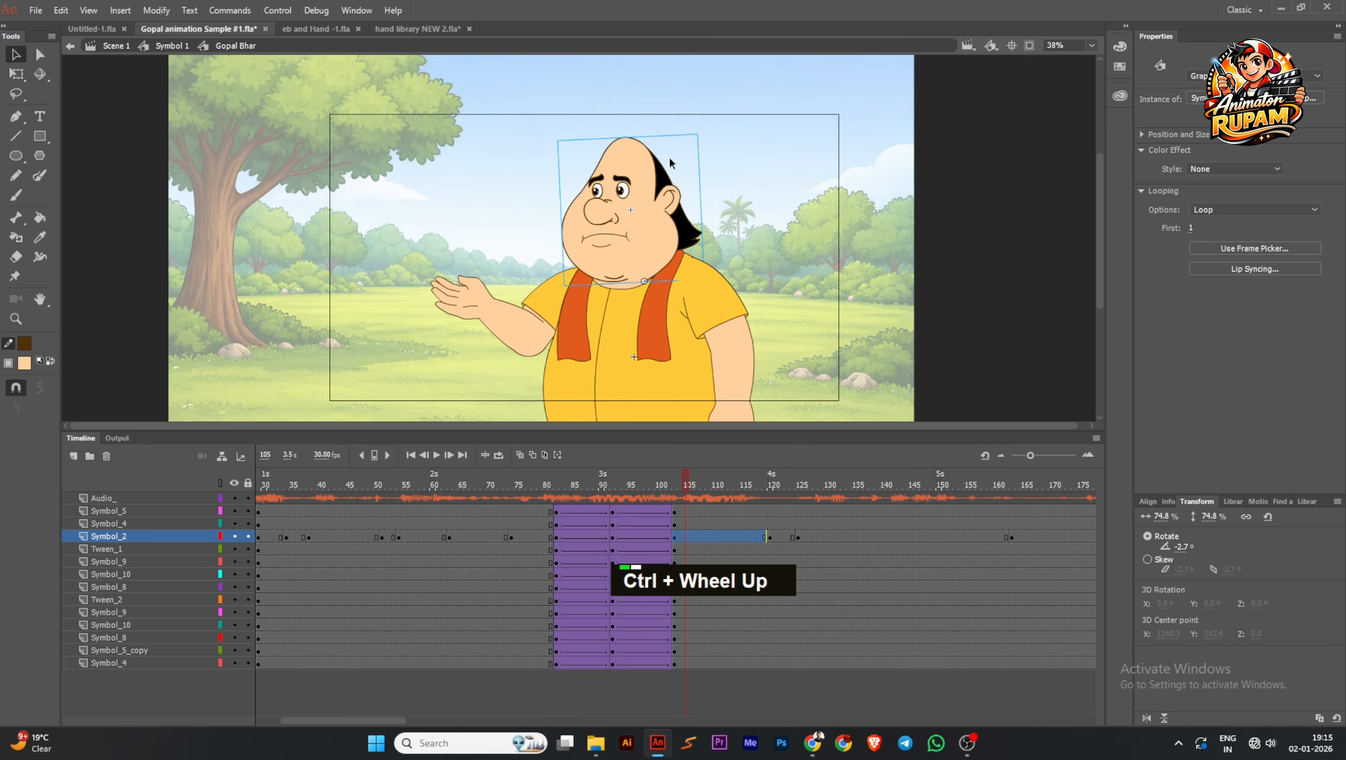
click(16, 74)
ctrl+scroll(724, 154, up, 1)
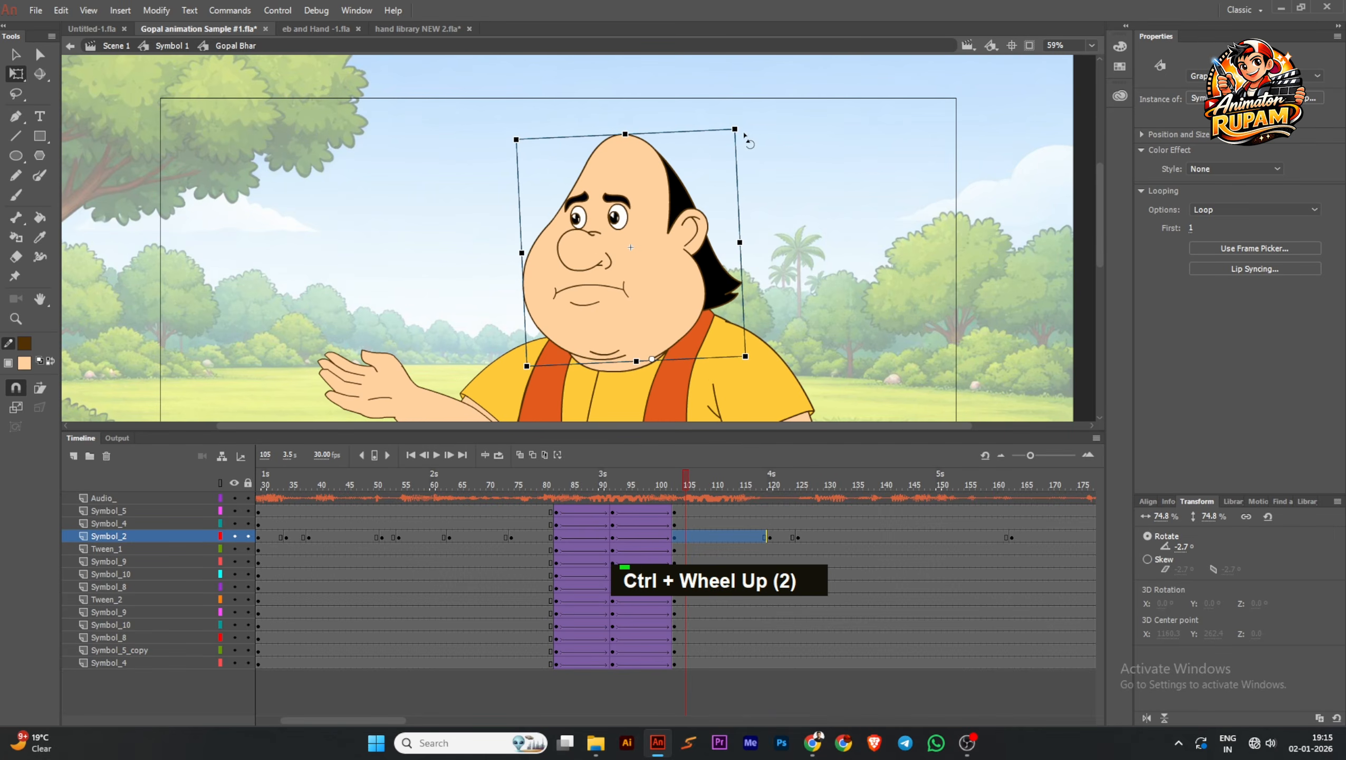
drag(744, 136, 757, 142)
click(800, 203)
ctrl+scroll(771, 256, down, 3)
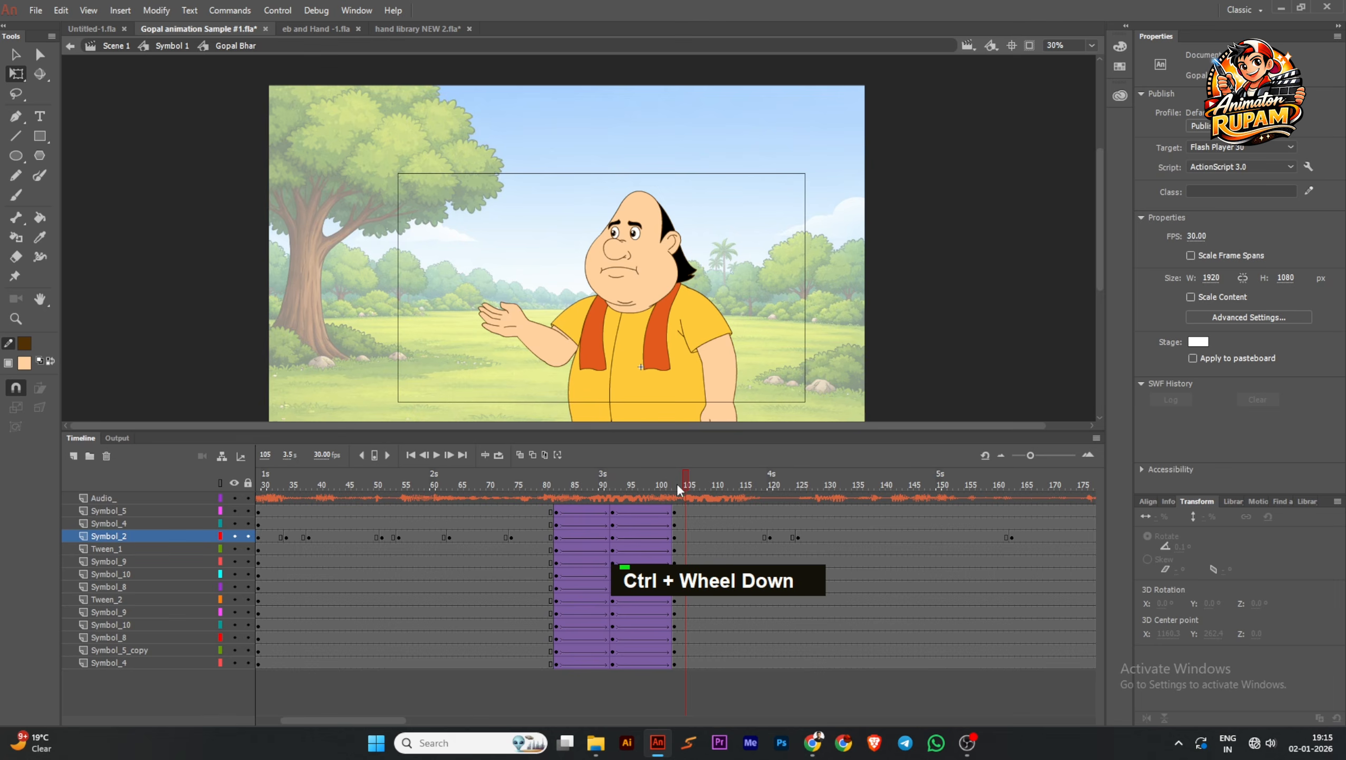
Rotate the hanging upper arm and forearm together slightly outward about a pivot at the shoulder in the frame 103 pose
mouse_move(679, 487)
mouse_down()
mouse_move(558, 490)
mouse_move(688, 489)
mouse_move(580, 501)
mouse_move(669, 496)
mouse_up()
key(space)
drag(726, 390, 721, 332)
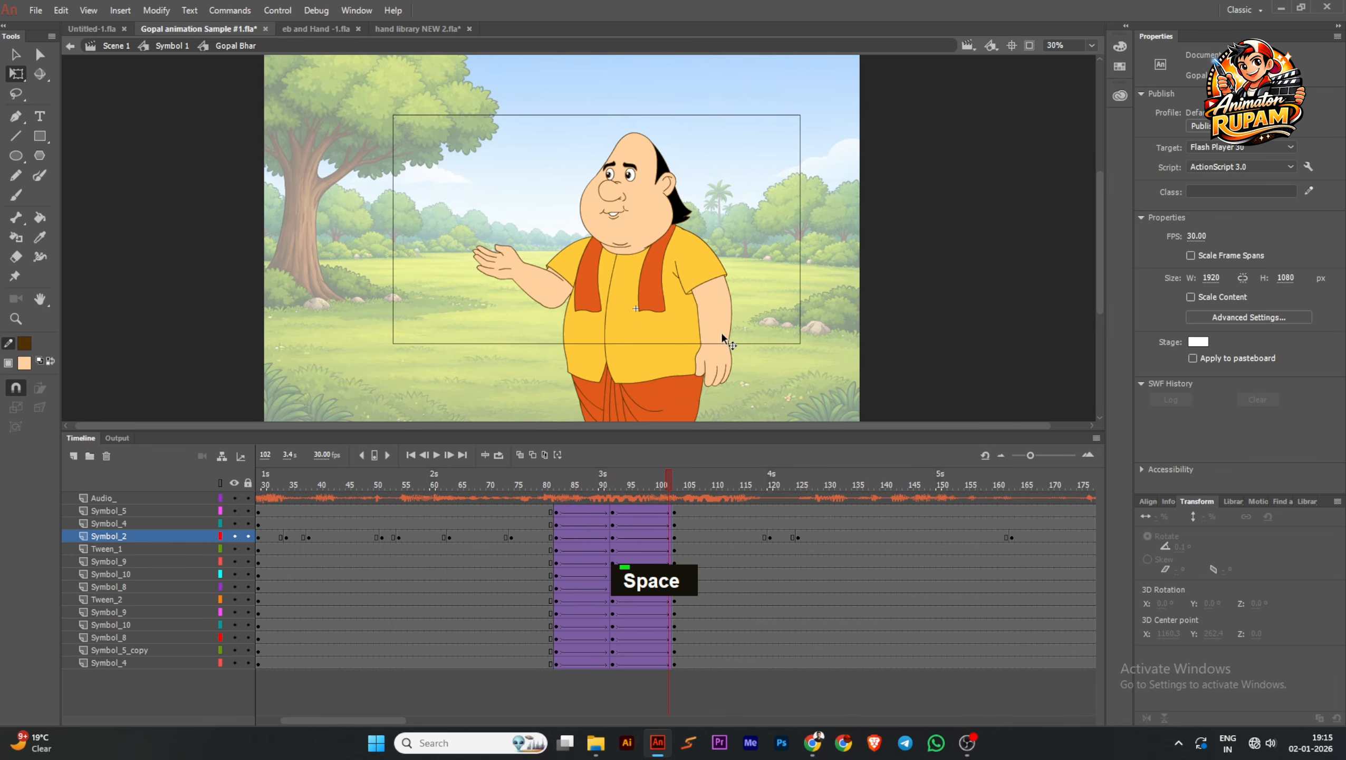
ctrl+scroll(724, 335, up, 2)
click(680, 489)
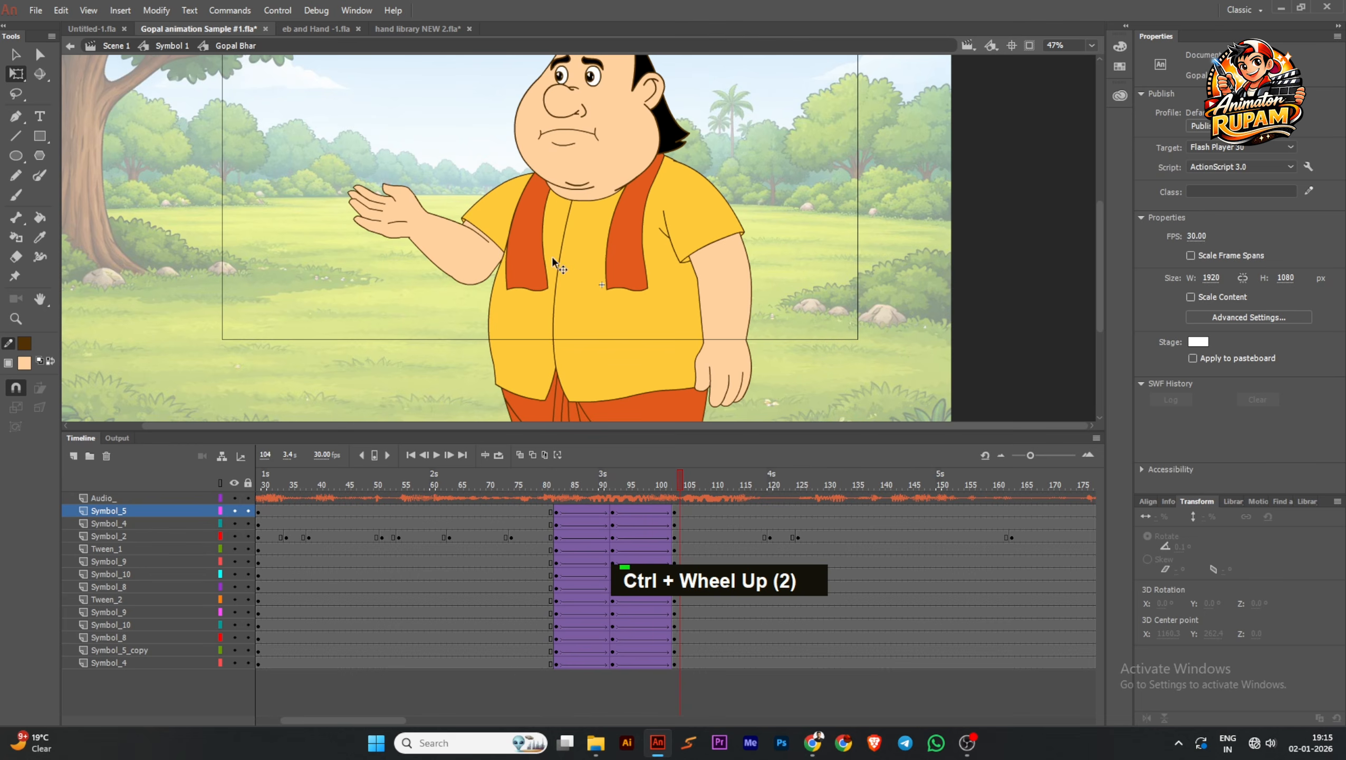
shift+click(718, 264)
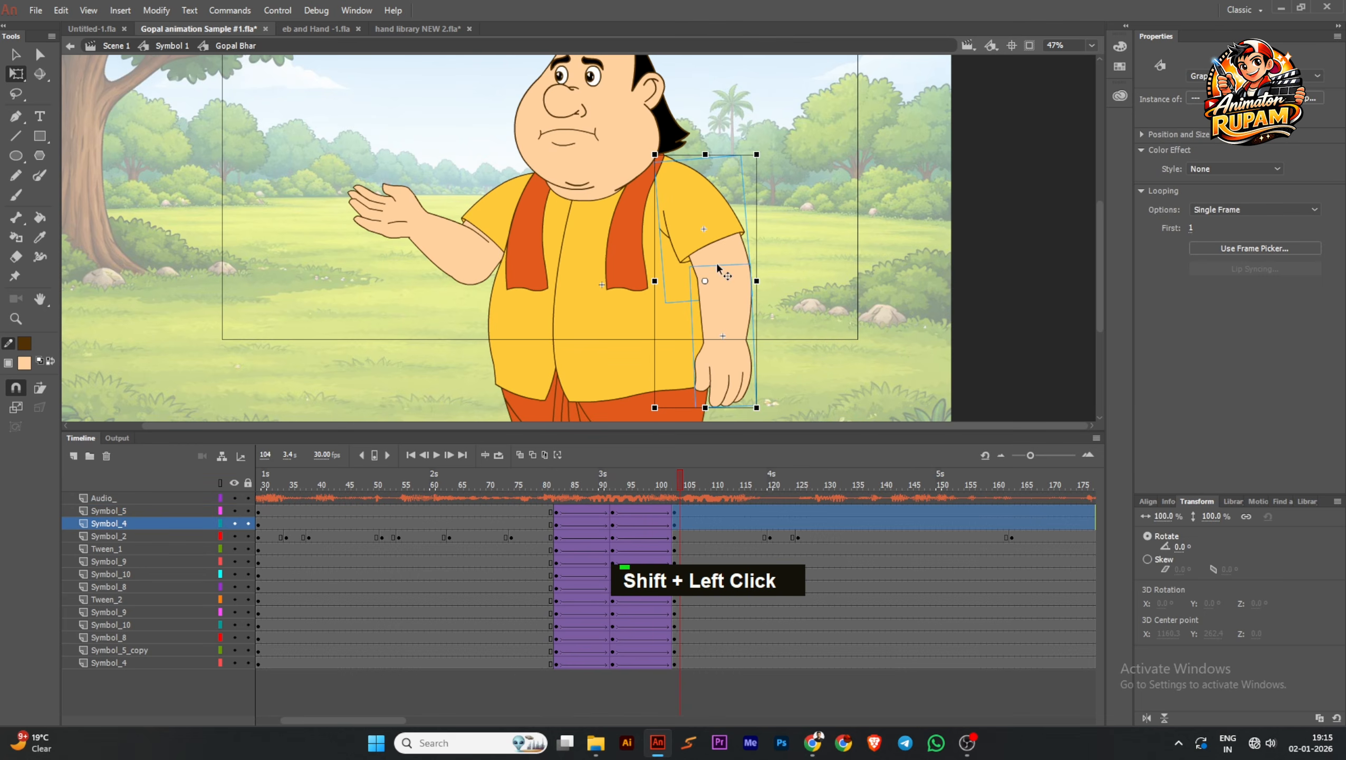
drag(705, 281, 685, 172)
key(space)
drag(748, 295, 749, 278)
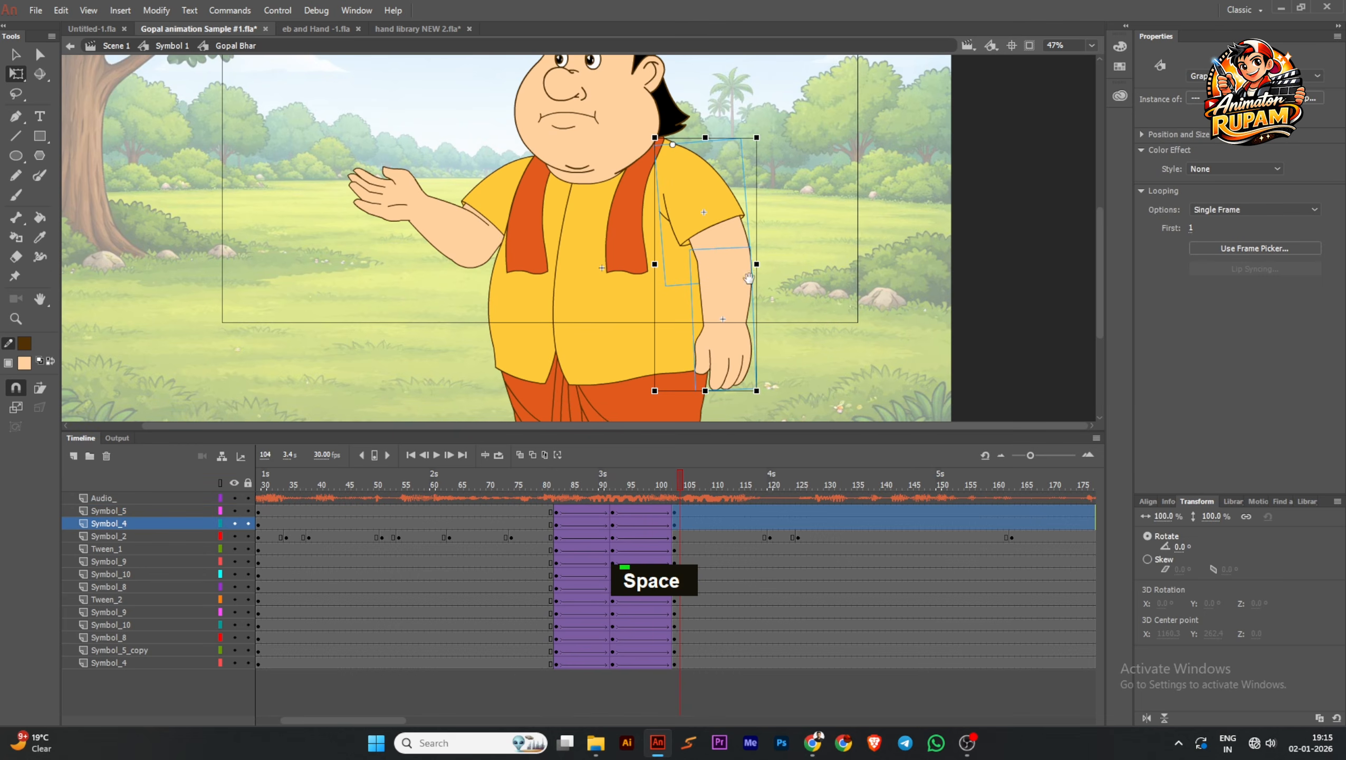
click(679, 298)
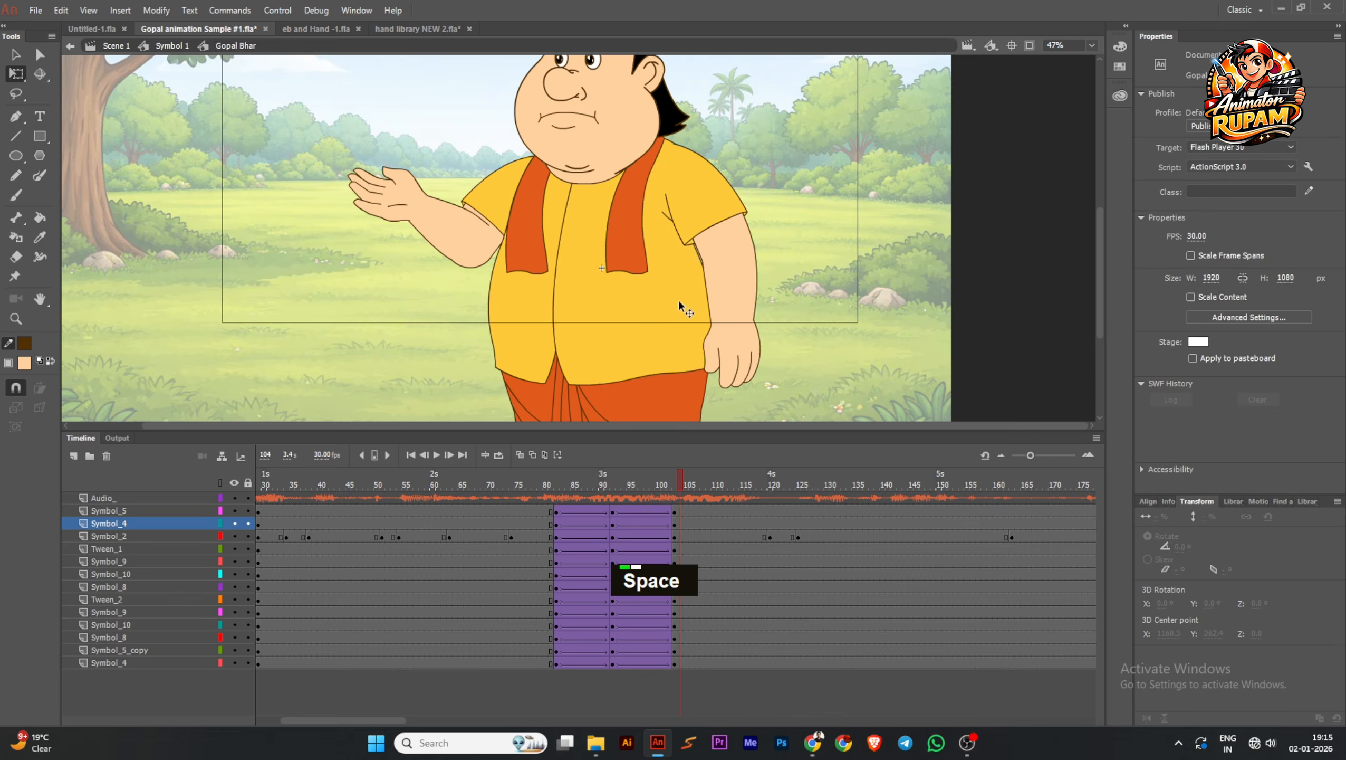
Select all upper-body parts without the legs, set their pivot at the waist, and tilt them slightly clockwise in the frame 103 pose
scroll(575, 201, down, 1)
scroll(737, 192, down, 1)
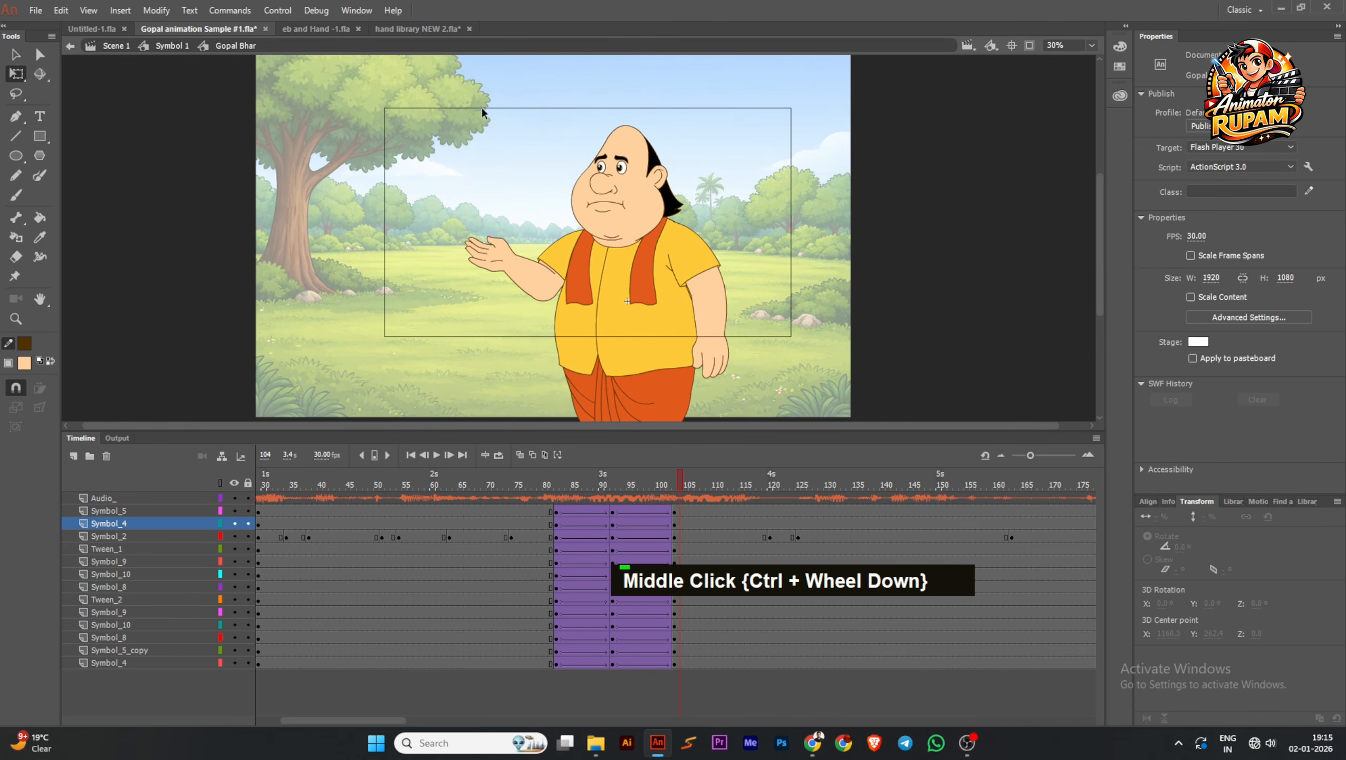
drag(481, 107, 750, 315)
drag(643, 306, 605, 280)
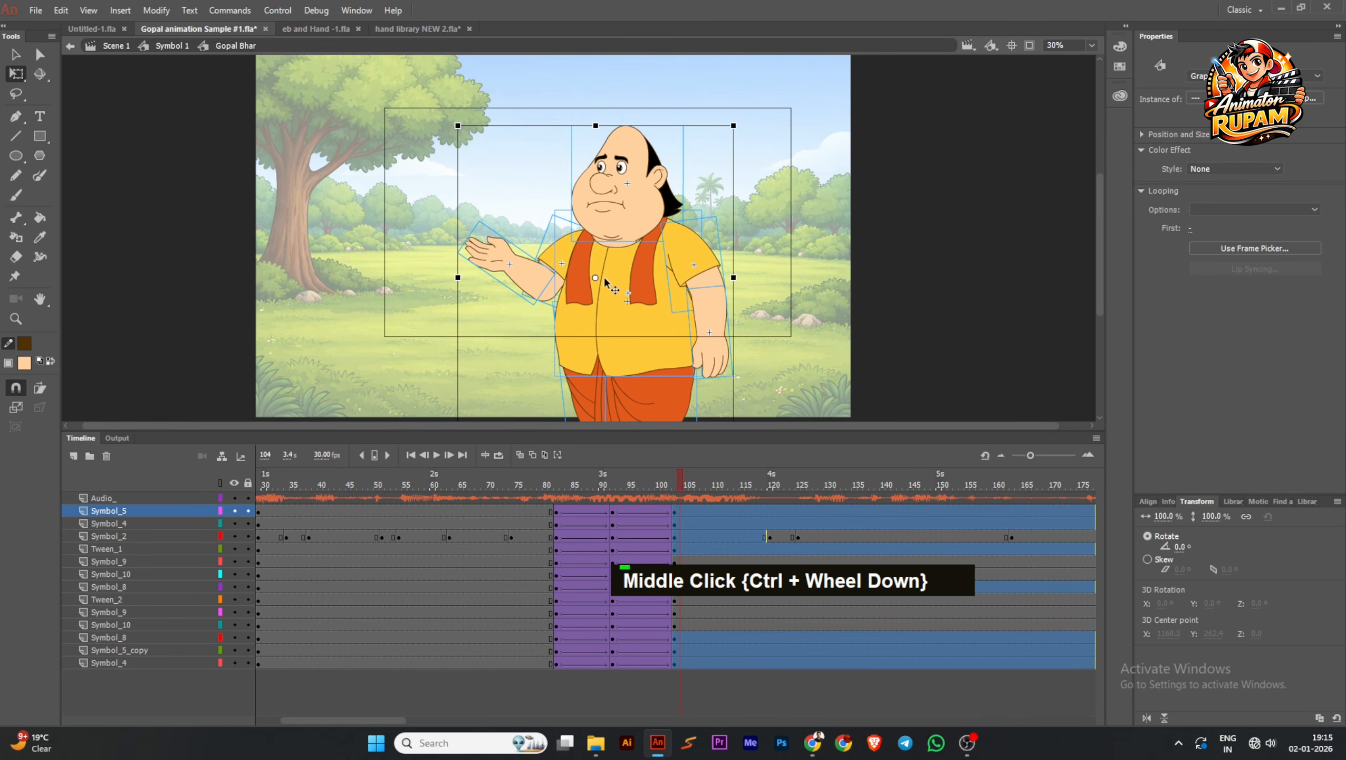
shift+click(643, 403)
shift+click(588, 406)
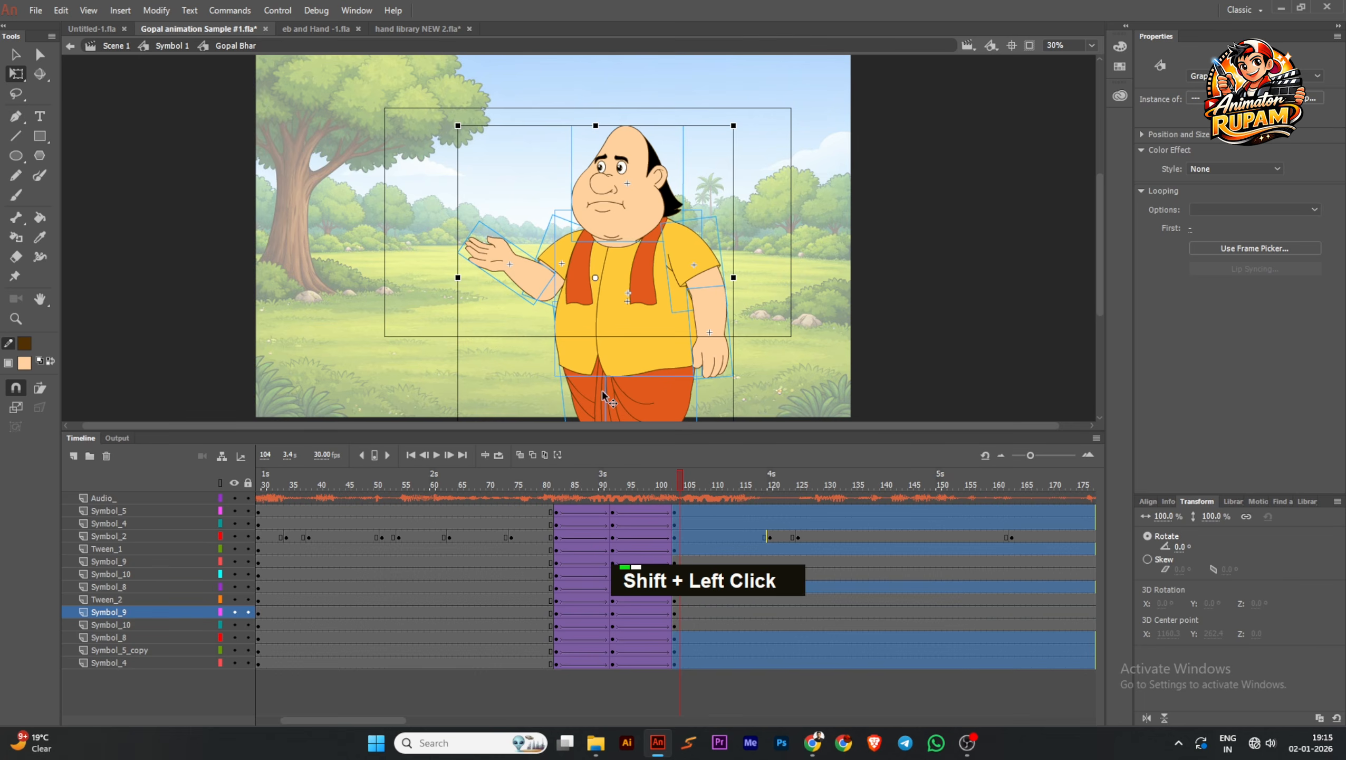
shift+click(604, 395)
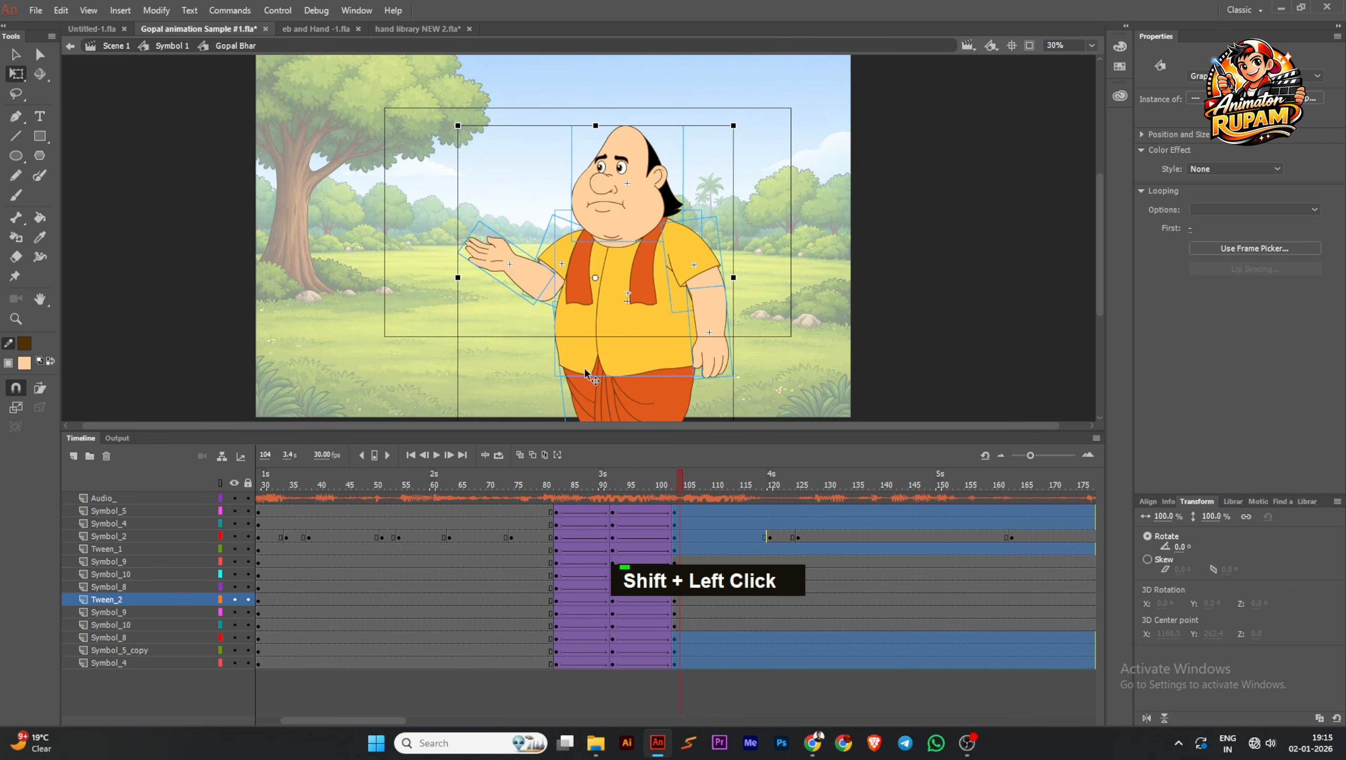
shift+click(569, 375)
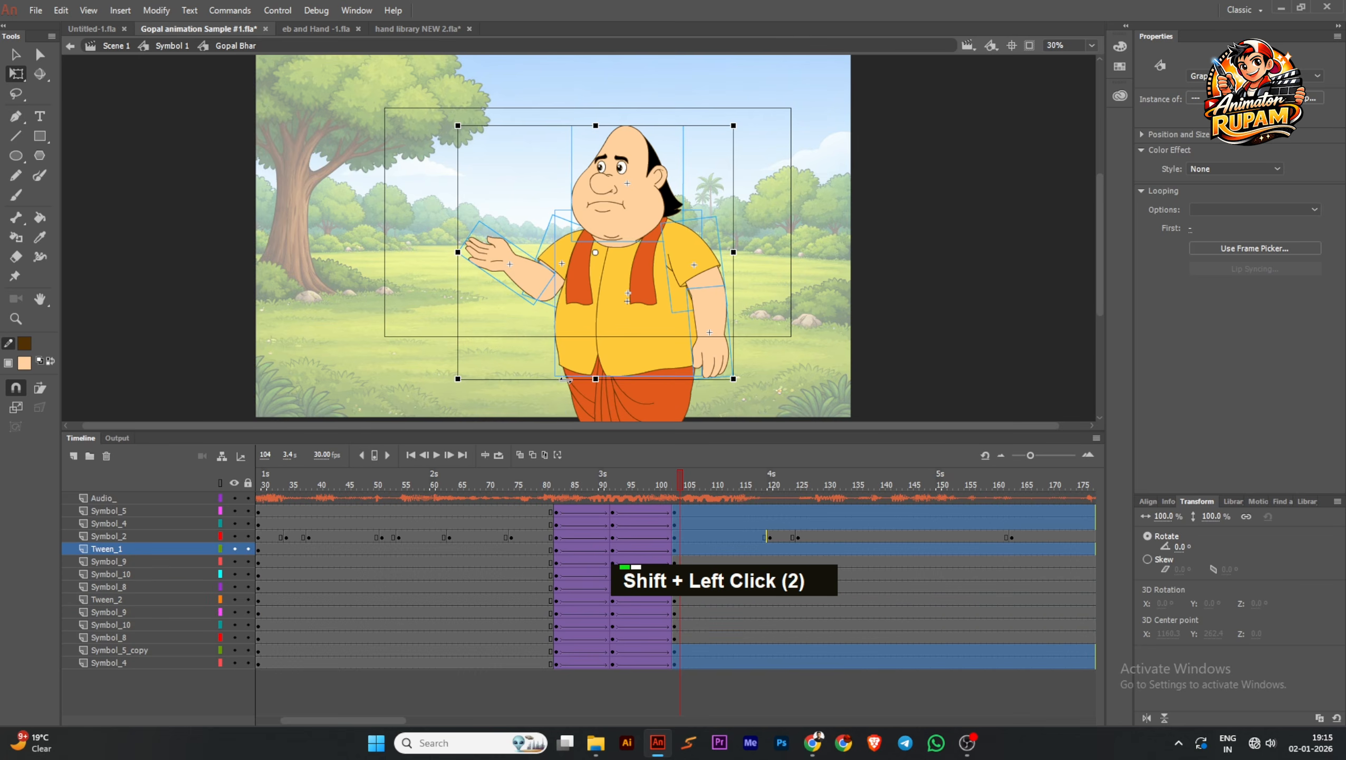
scroll(631, 280, down, 1)
drag(617, 309, 797, 158)
key(ctrl+z)
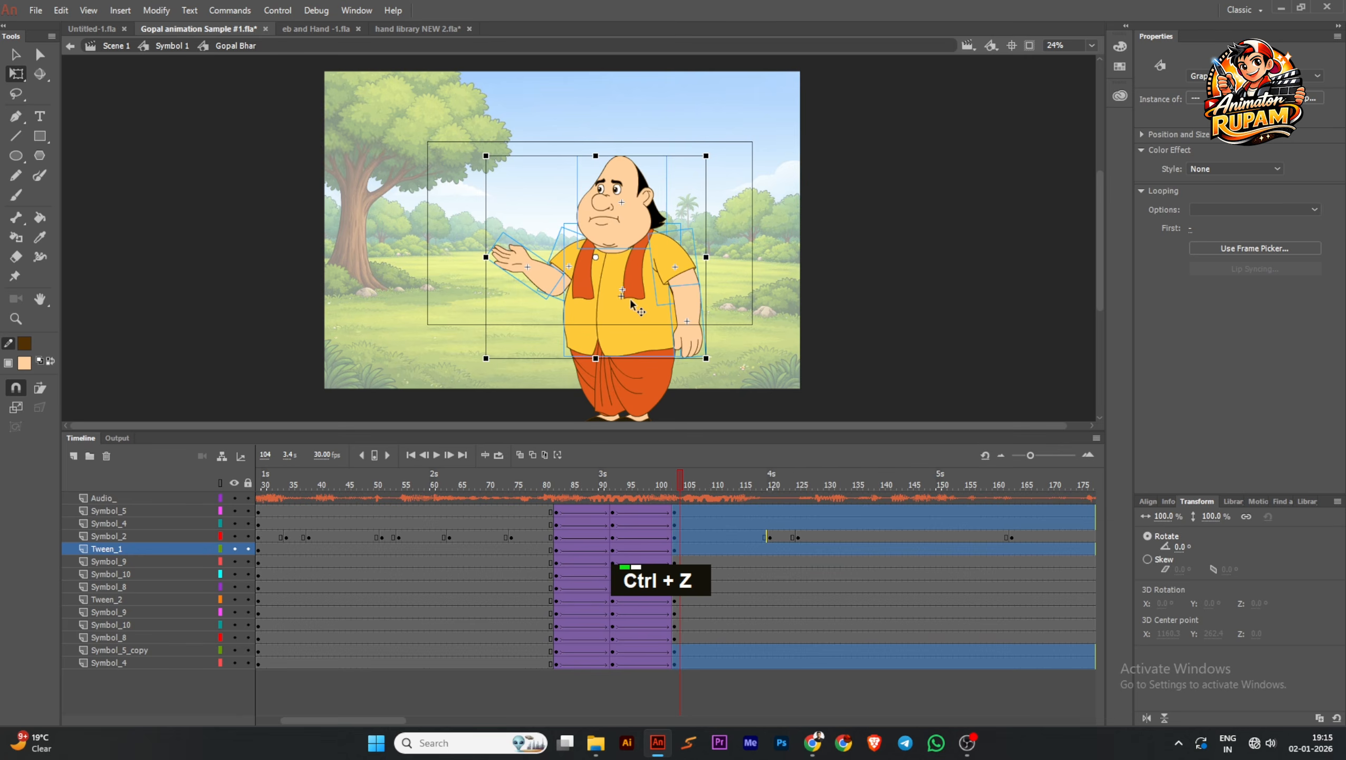
drag(598, 259, 604, 340)
ctrl+scroll(691, 156, up, 3)
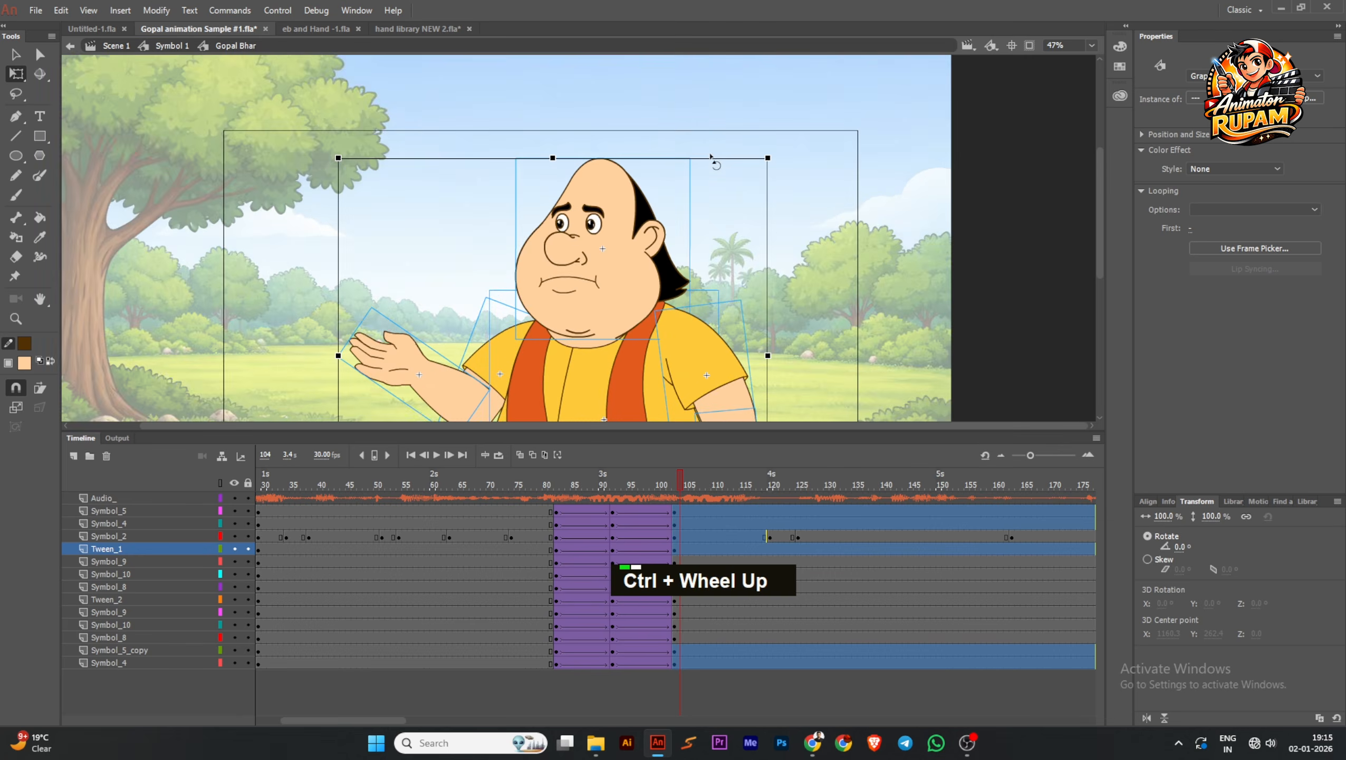
ctrl+scroll(659, 373, down, 4)
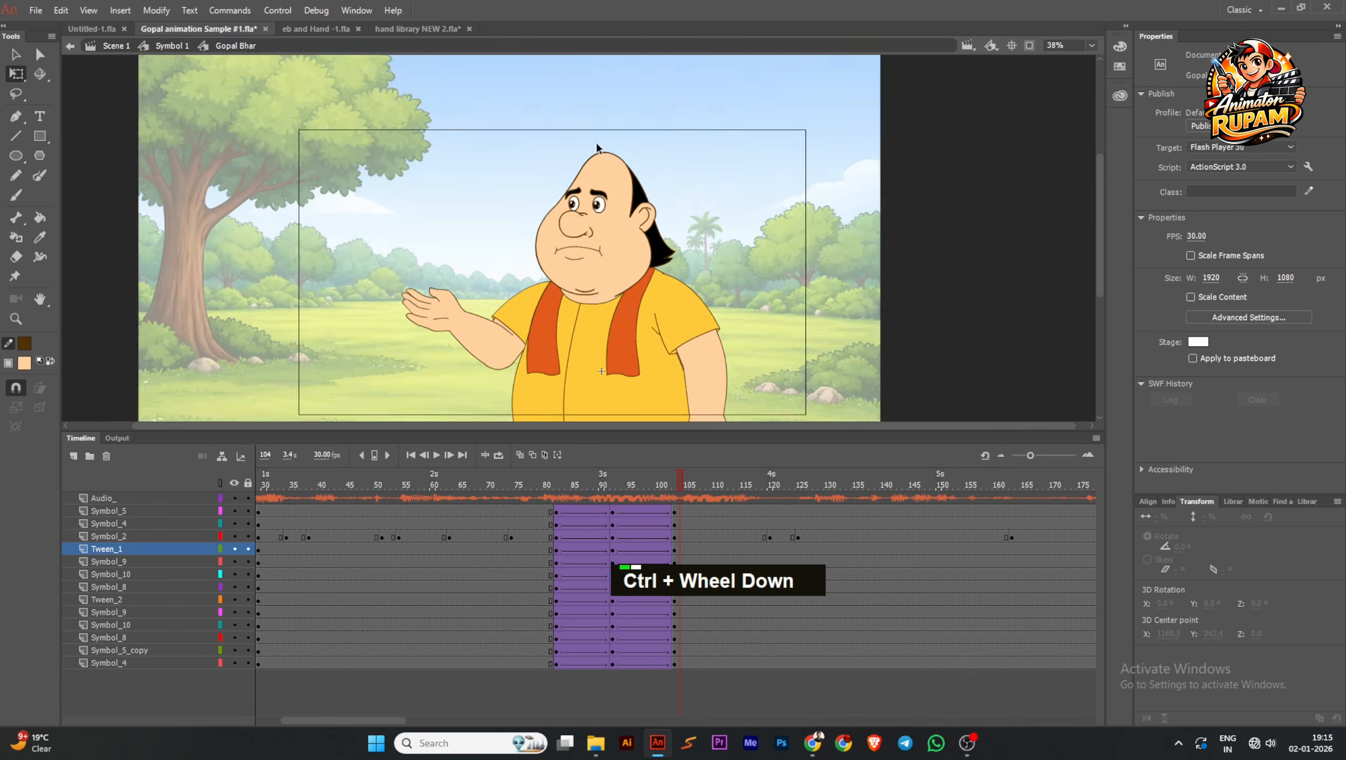
Apply Quad EaseIn to the classic tweens between frames 82 and 92 on all body-part layers
drag(649, 487, 588, 666)
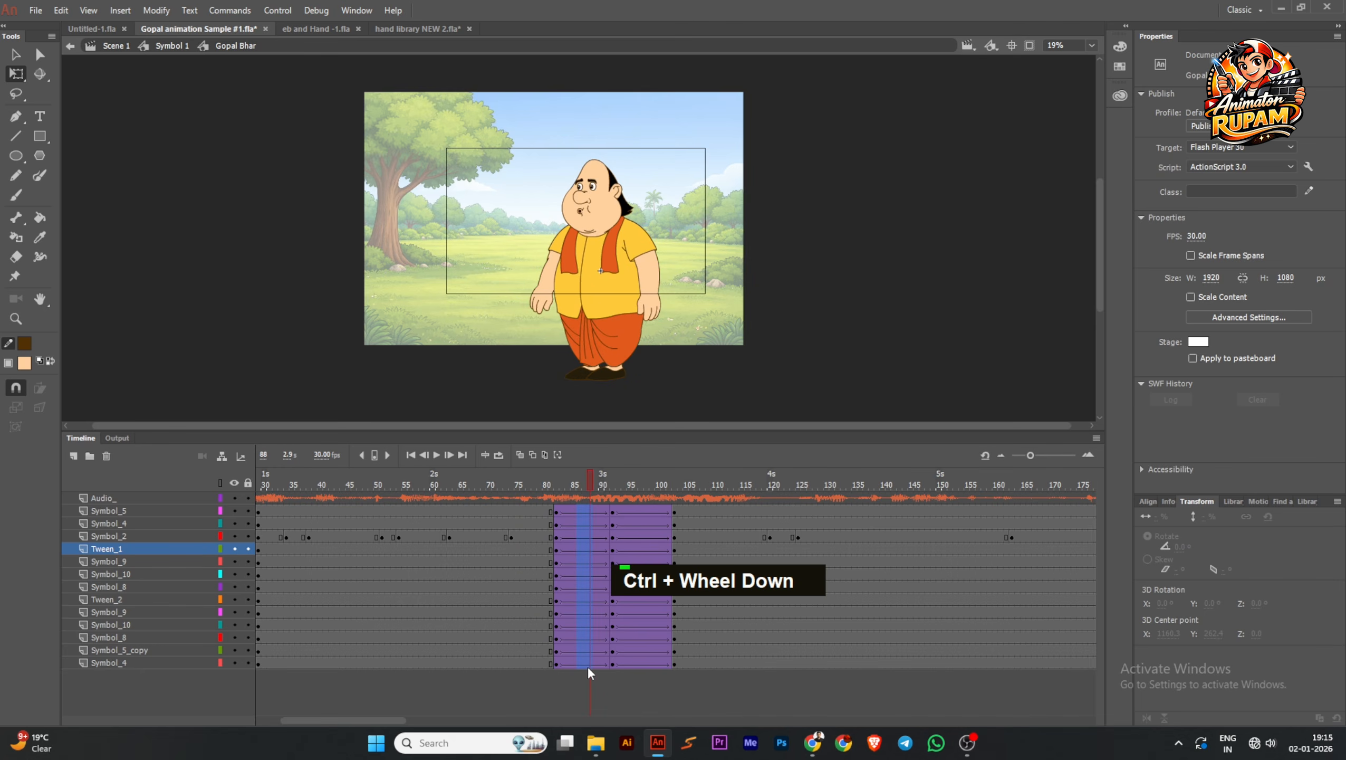
click(1234, 252)
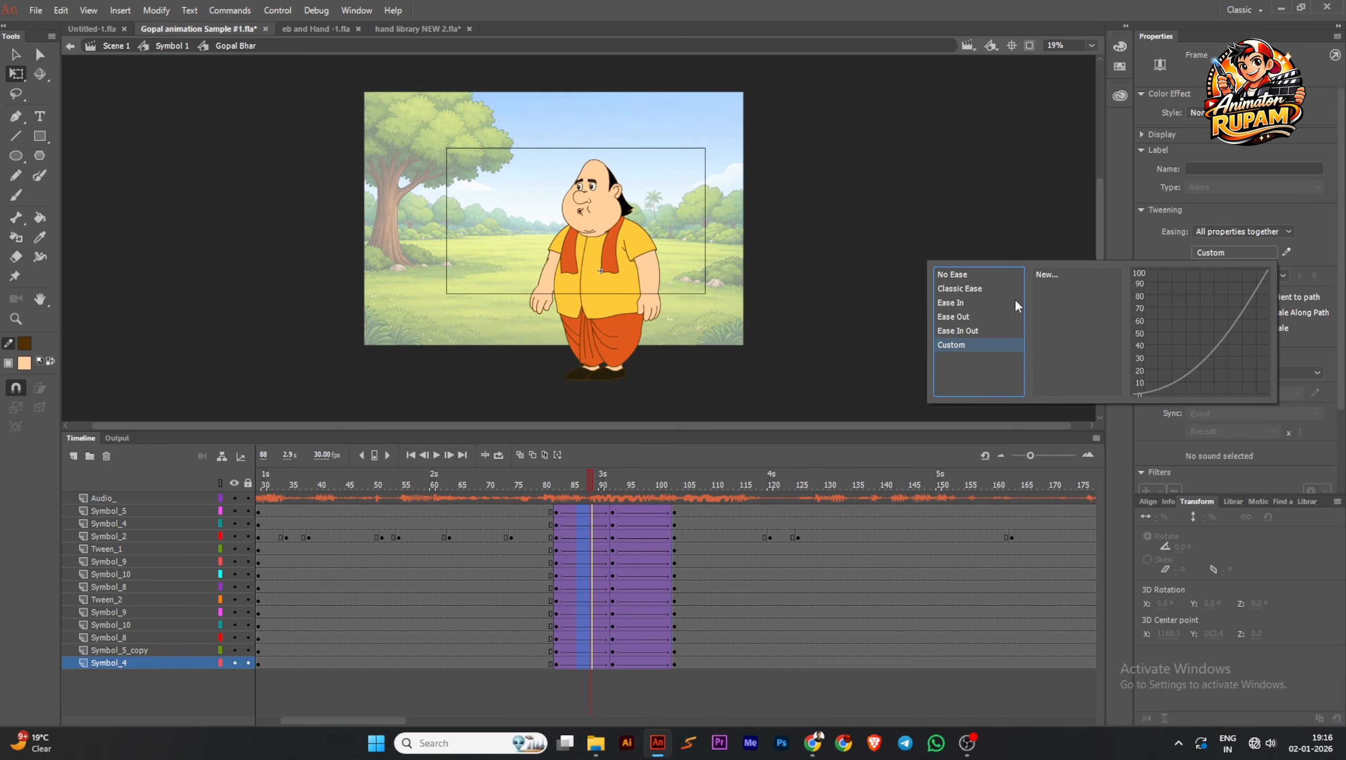
mouse_move(991, 302)
double_click(1055, 276)
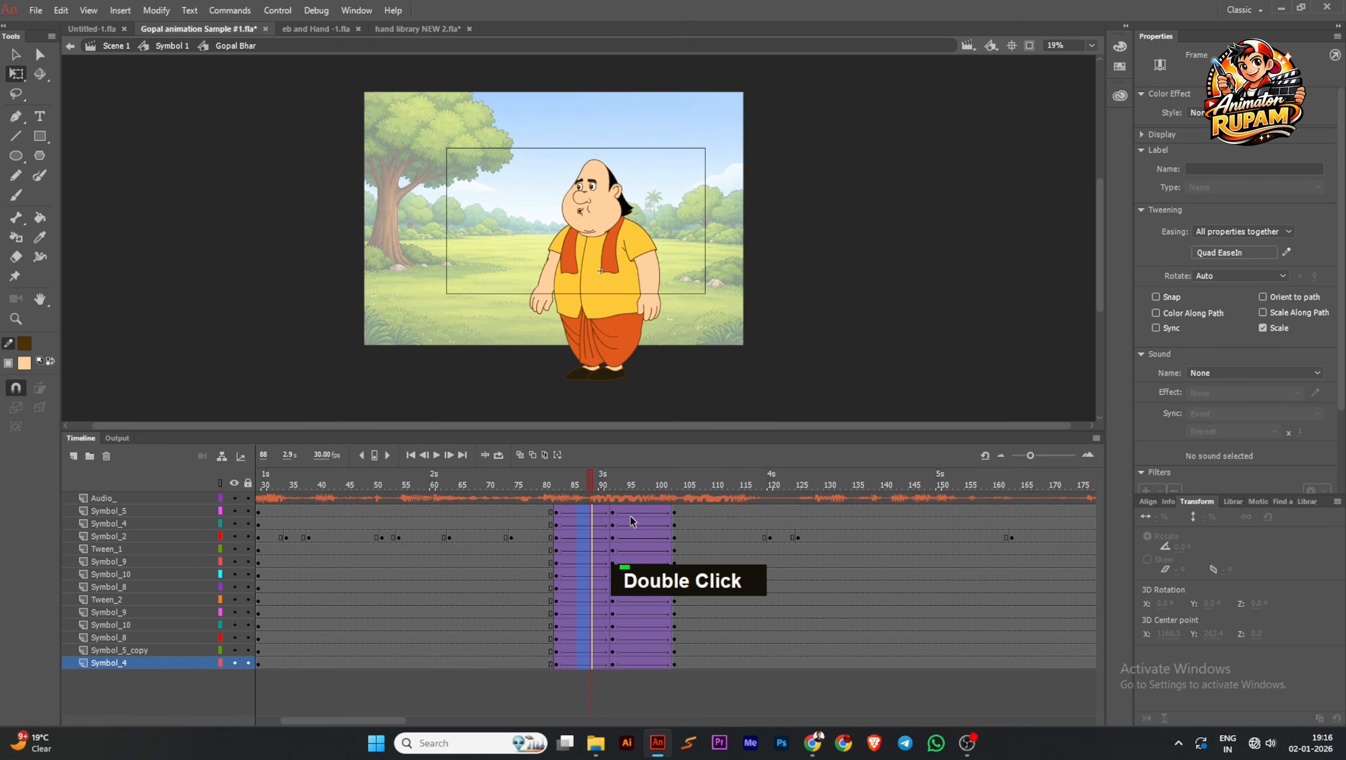
Apply Quad EaseOut to the classic tweens between frames 92 and 103 on all body-part layers, and save the file
drag(634, 515, 647, 667)
click(1211, 253)
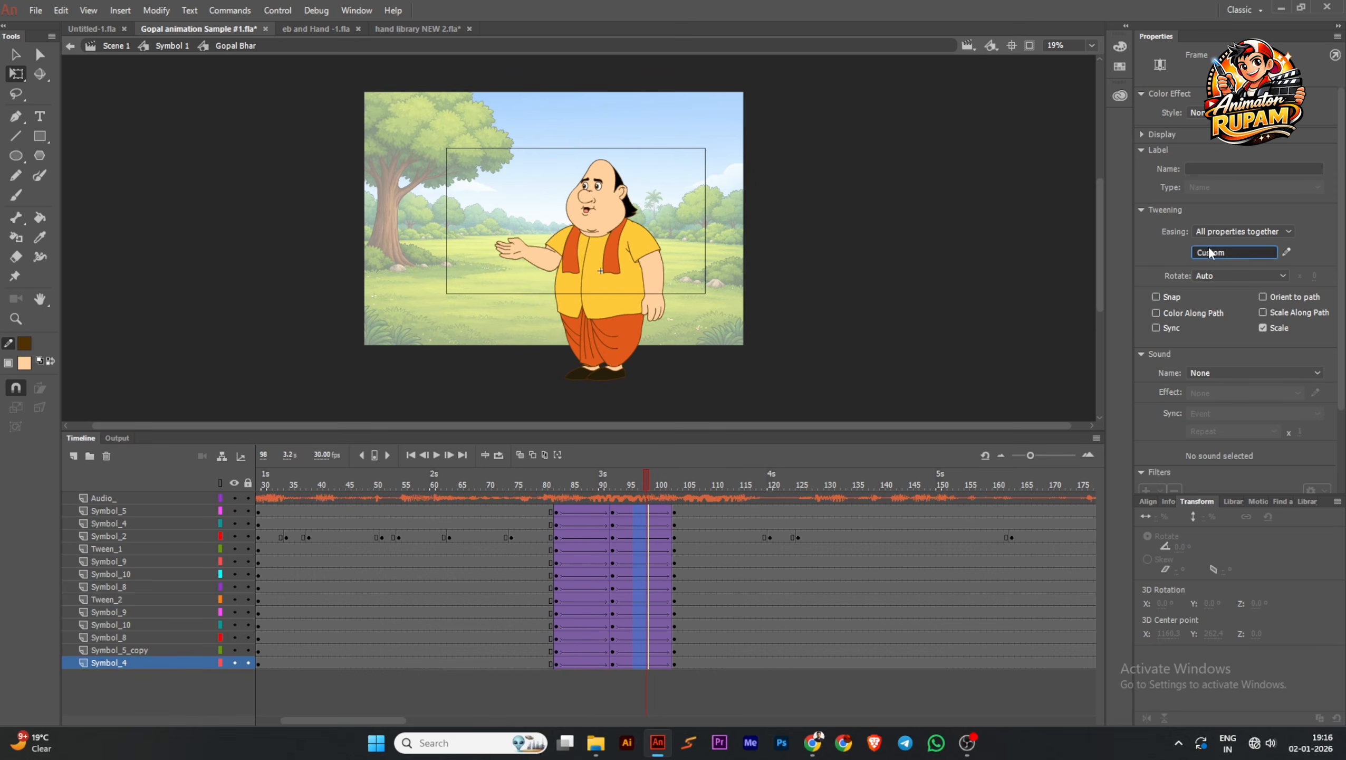
click(948, 320)
double_click(1048, 277)
click(926, 321)
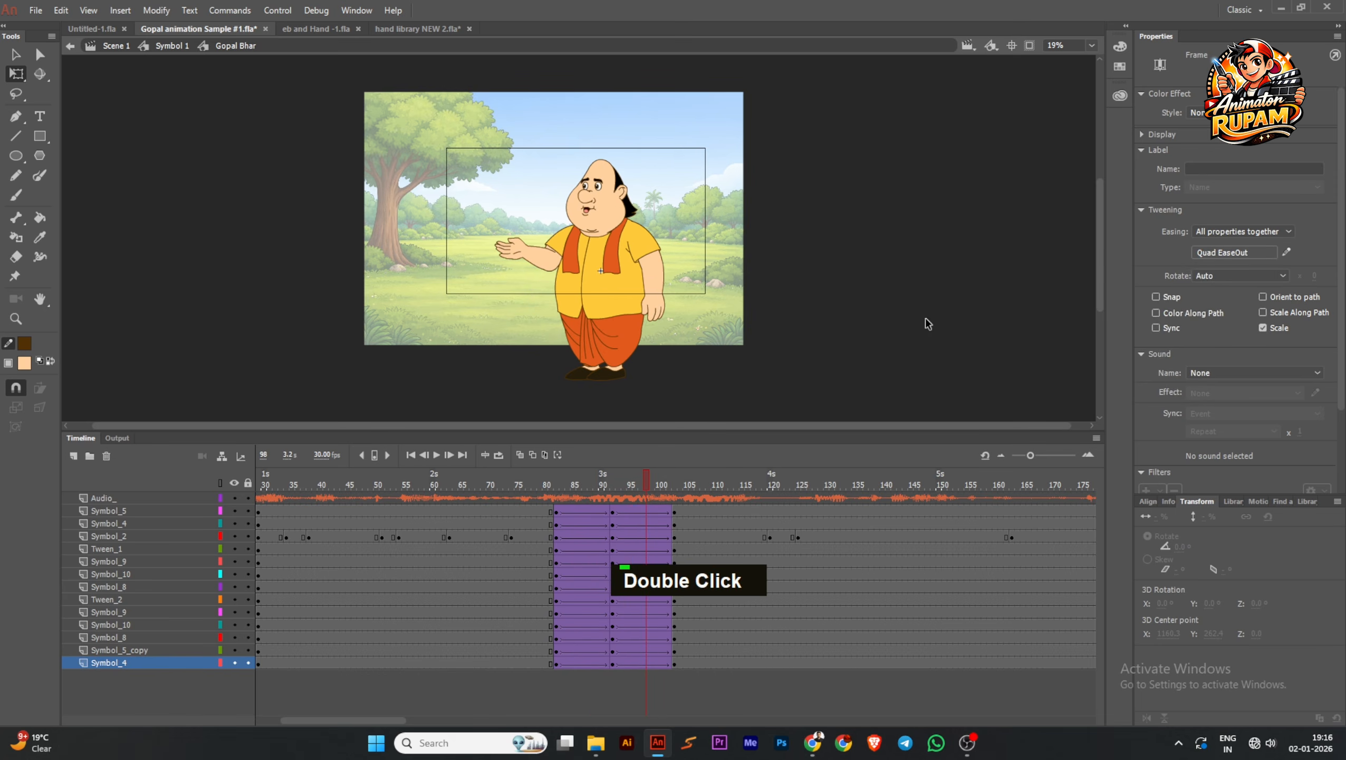
scroll(594, 246, up, 1)
key(ctrl+s)
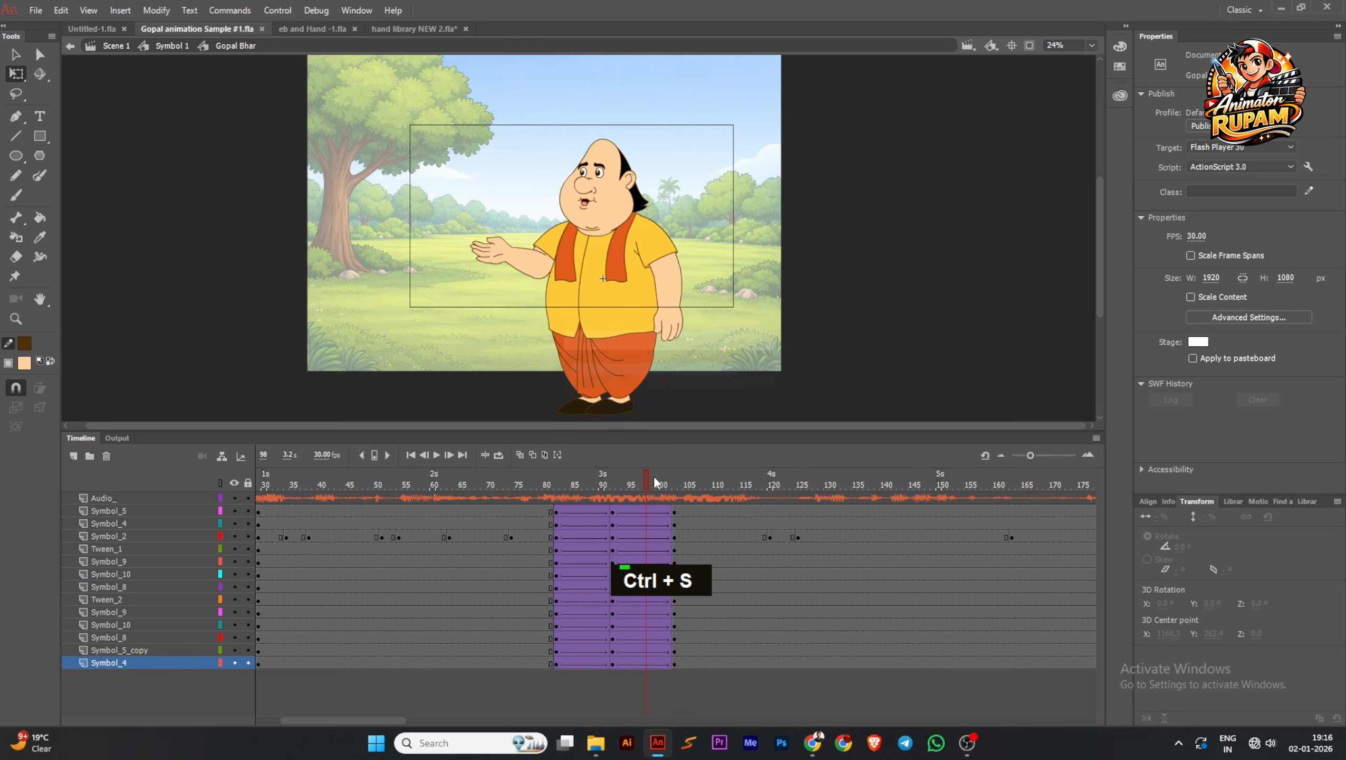
Play the animation from the first frame and scrub past the arm-raising gesture to check the motion and the head
drag(615, 486, 443, 484)
key(ctrl+s)
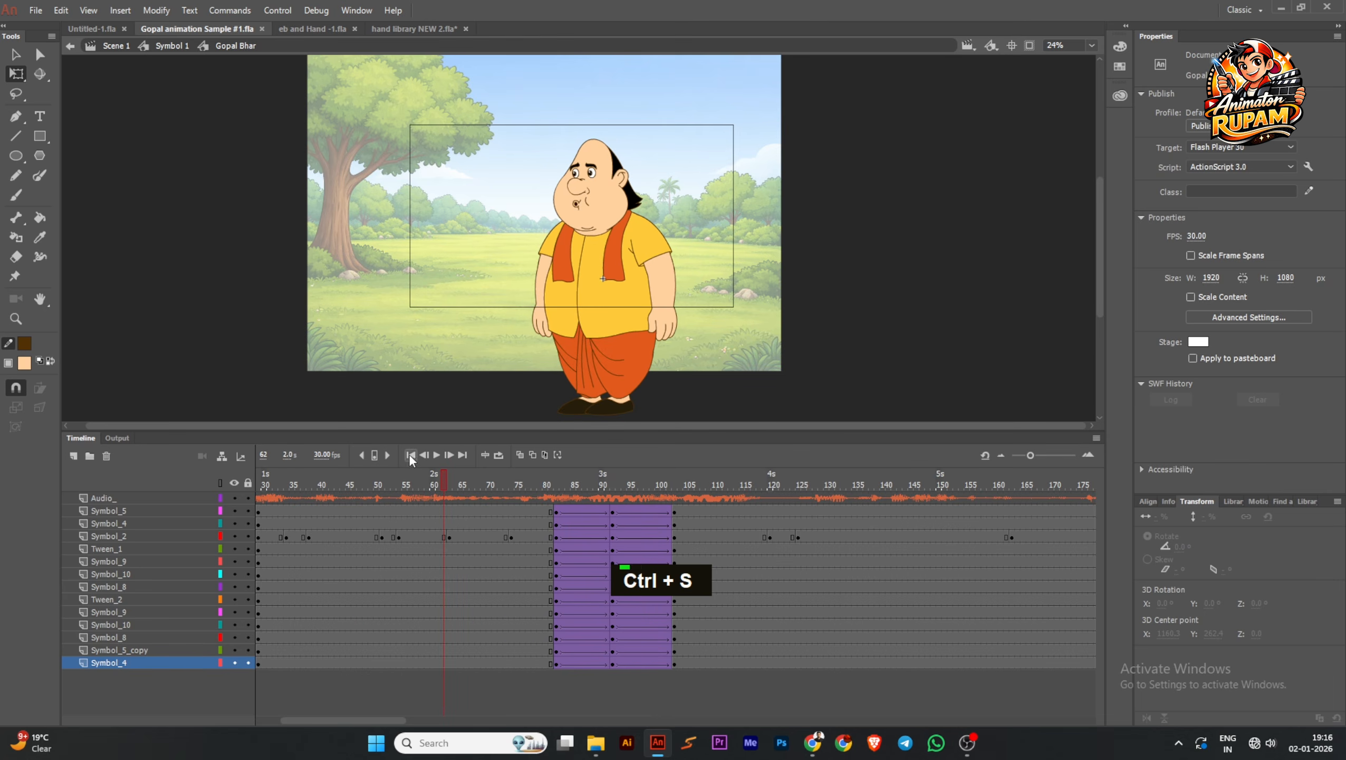
click(410, 454)
click(436, 454)
scroll(616, 233, down, 2)
scroll(617, 233, up, 2)
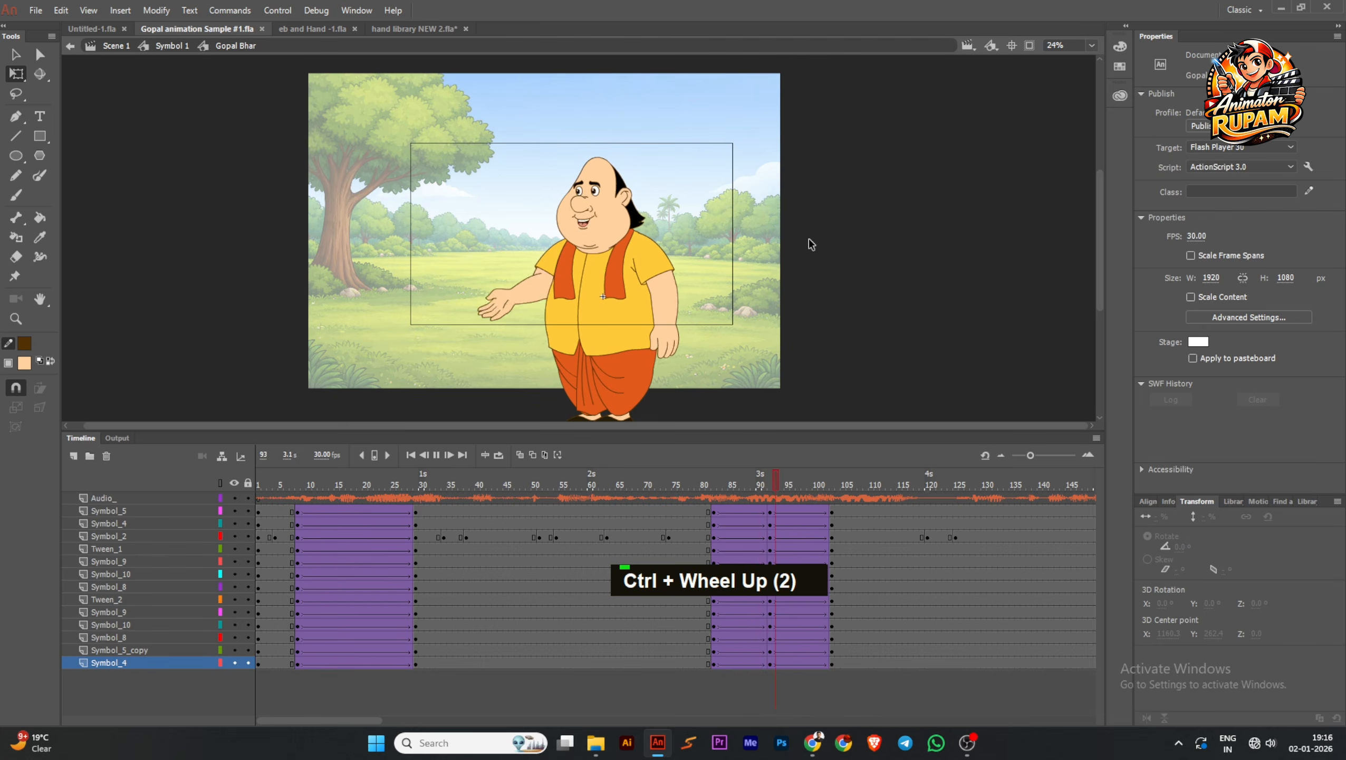
click(629, 536)
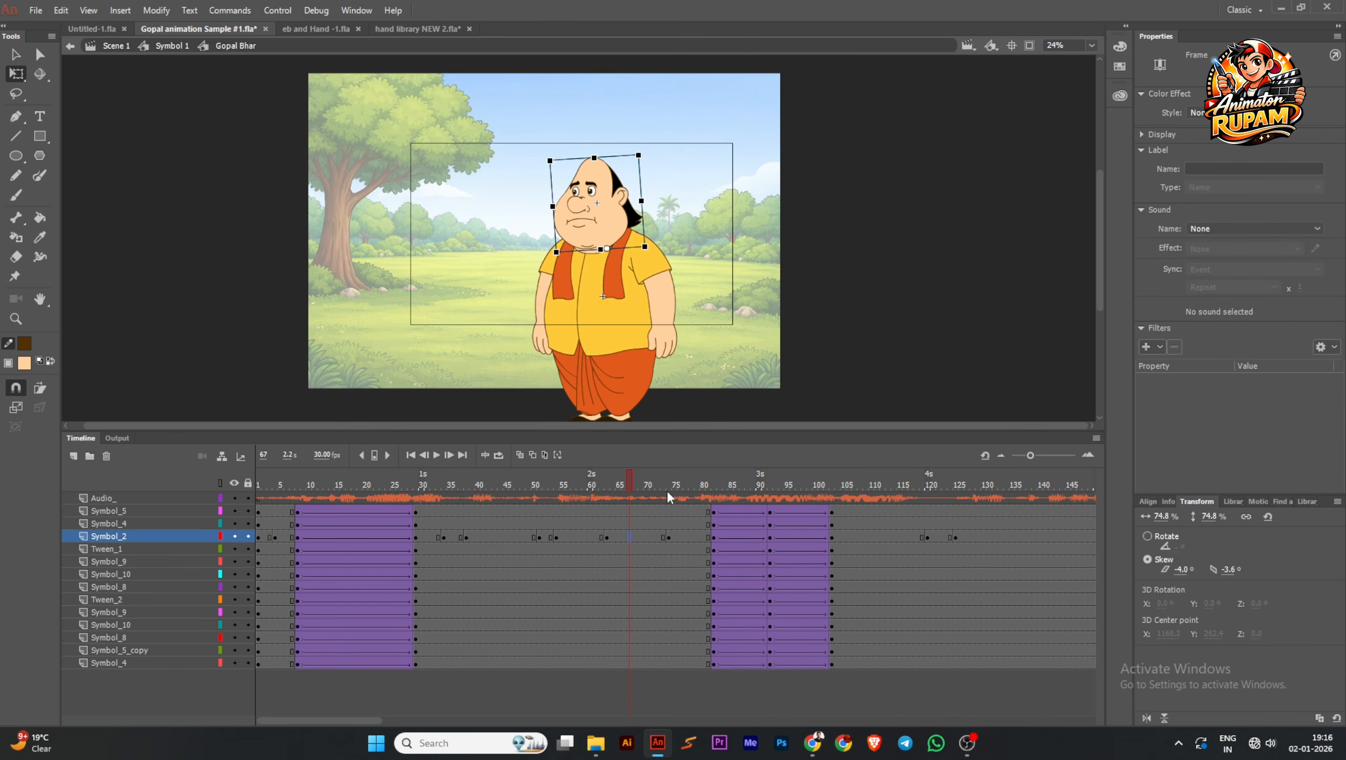
drag(667, 488, 614, 543)
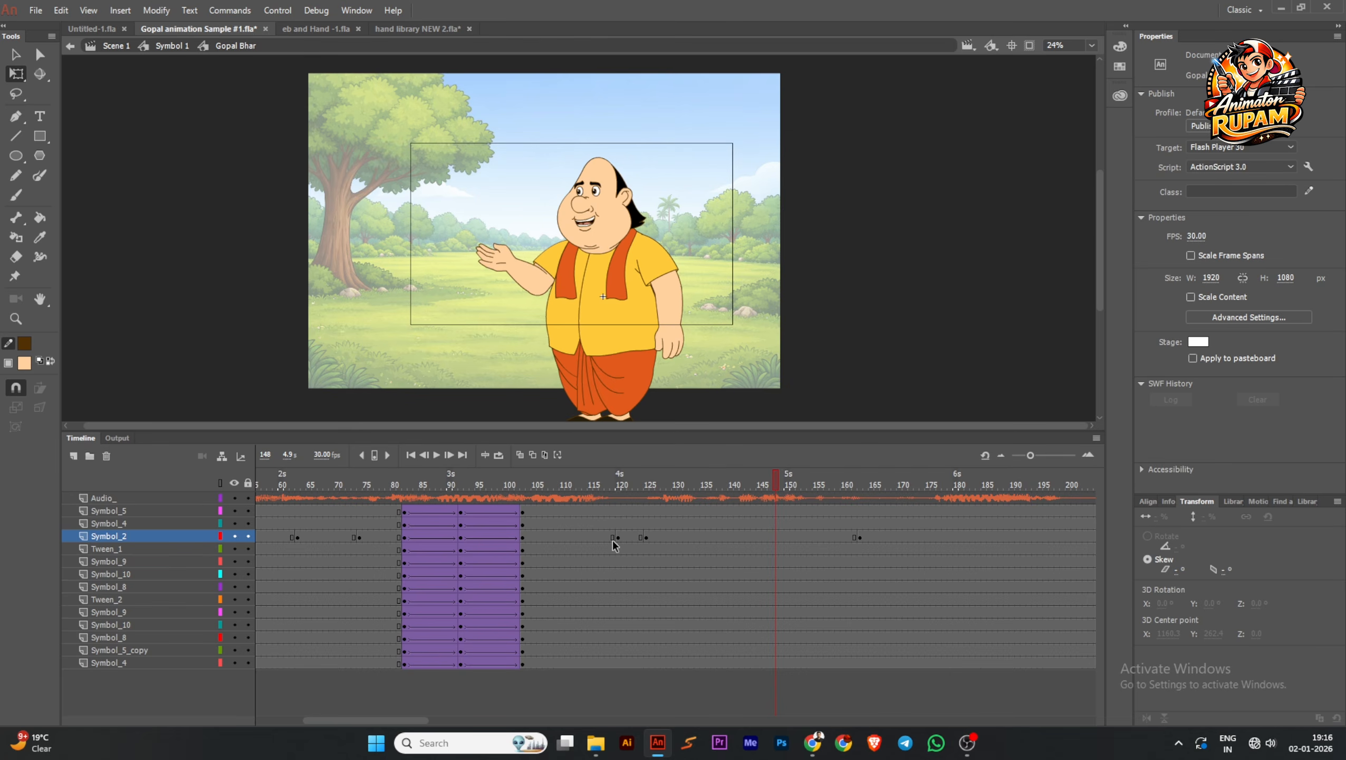
Clear and reinsert the head layer's keyframes at frames 120, 125 and 163 so they take on the tilted frame 103 head pose
click(613, 537)
shift+click(643, 536)
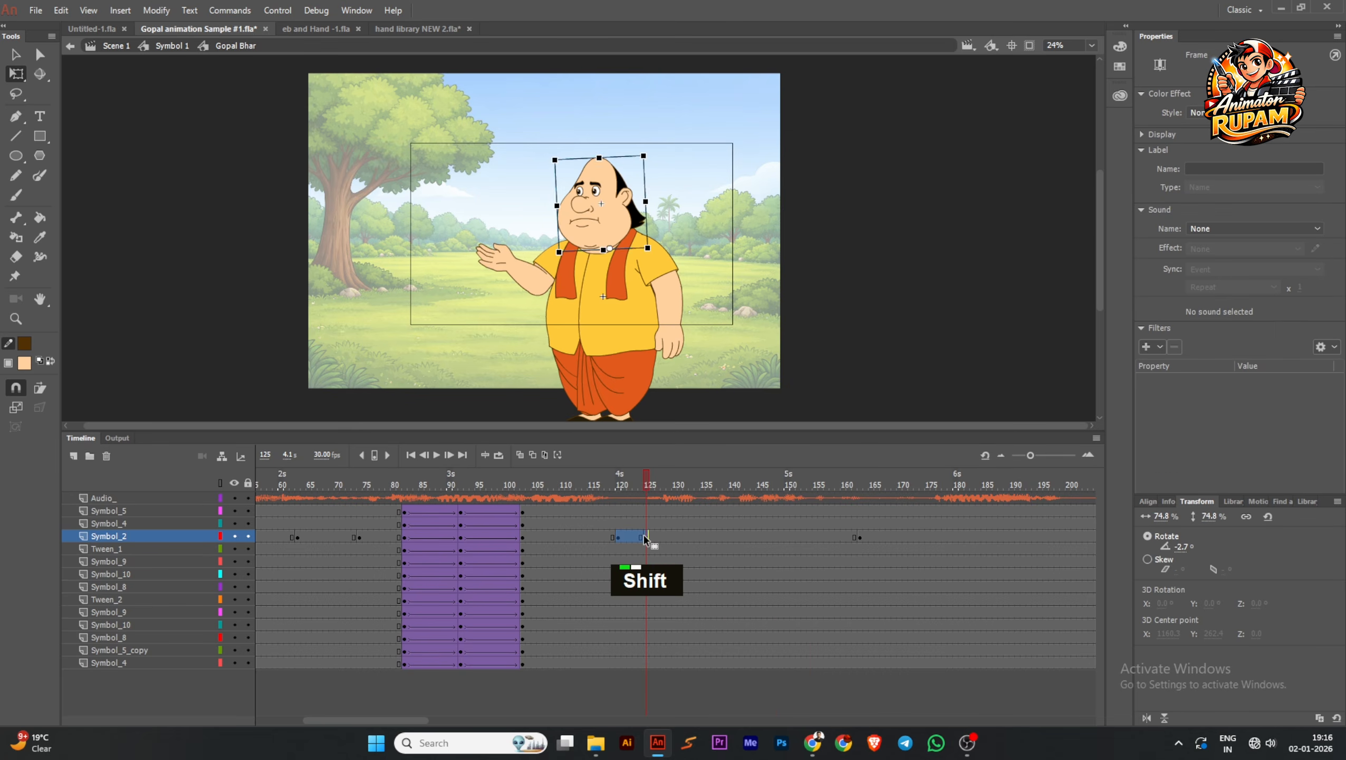
key(shift+F6)
click(618, 534)
key(F6)
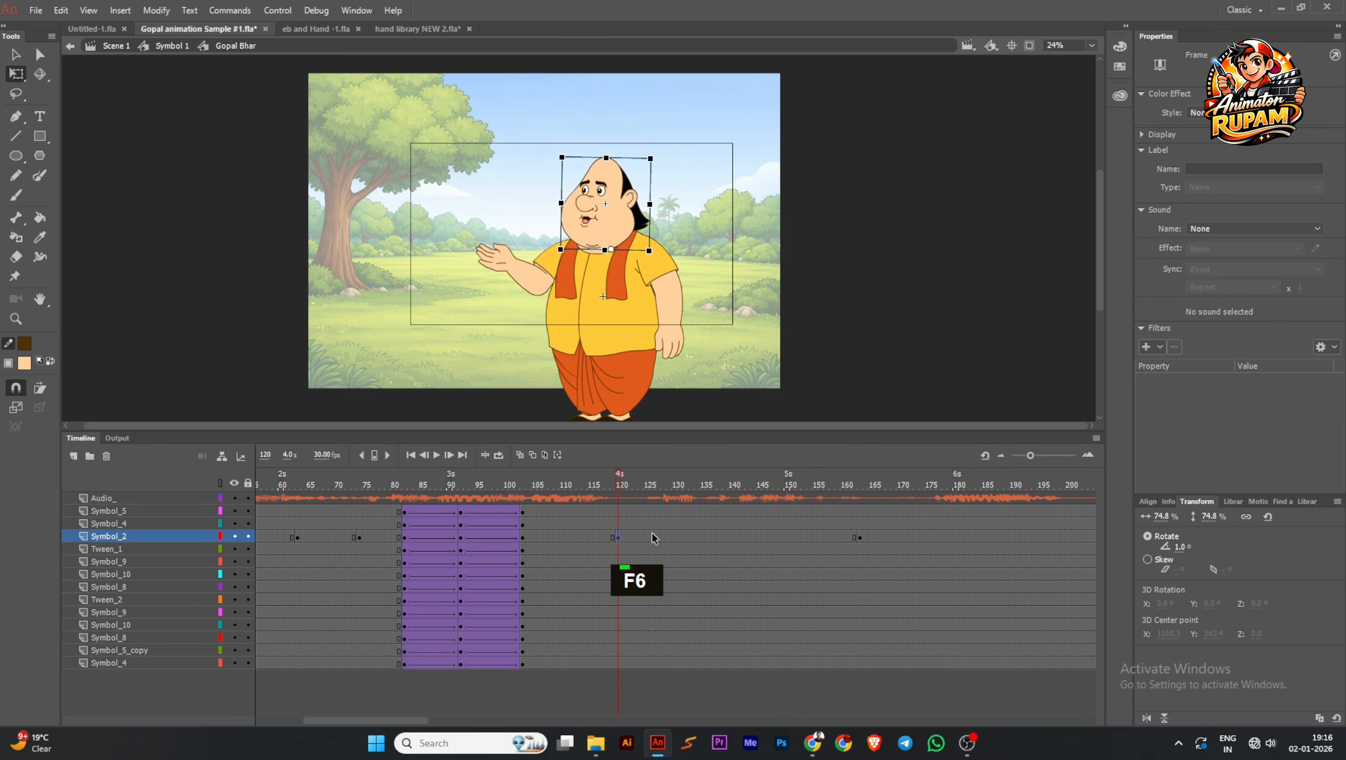
key(F6)
click(861, 536)
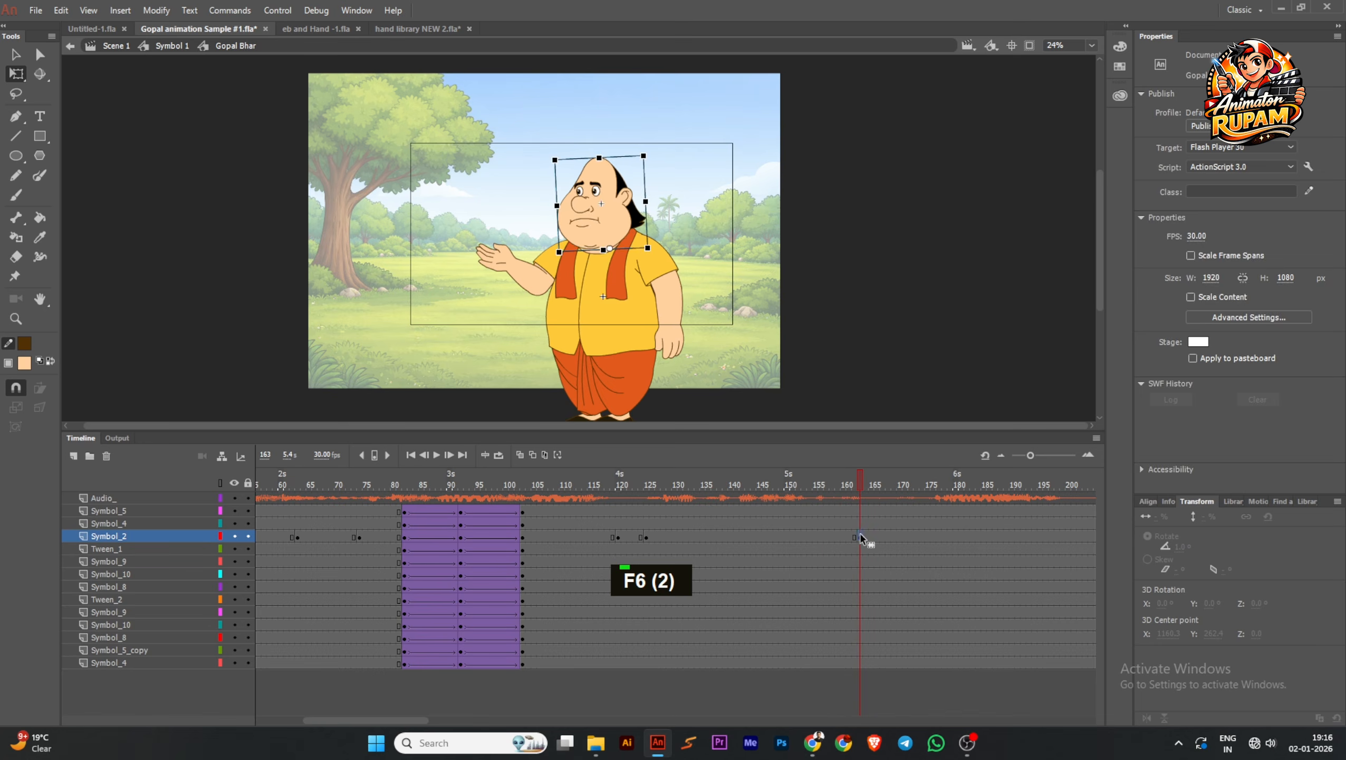
key(shift+F6)
key(F6)
Set the head's looping from frame 163 onward to Single Frame, using the closed-mouth expression
click(763, 479)
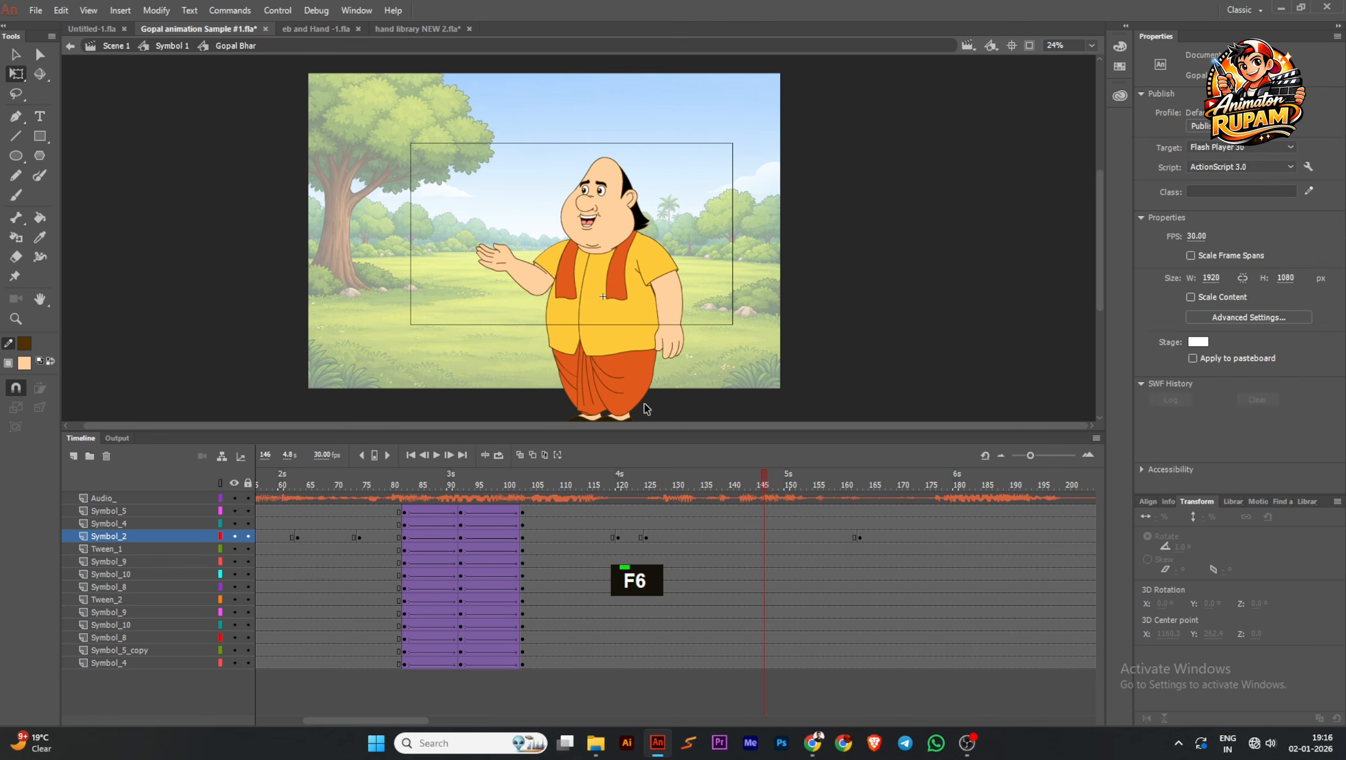
click(616, 215)
drag(764, 486, 894, 489)
click(598, 205)
click(1255, 209)
click(1218, 253)
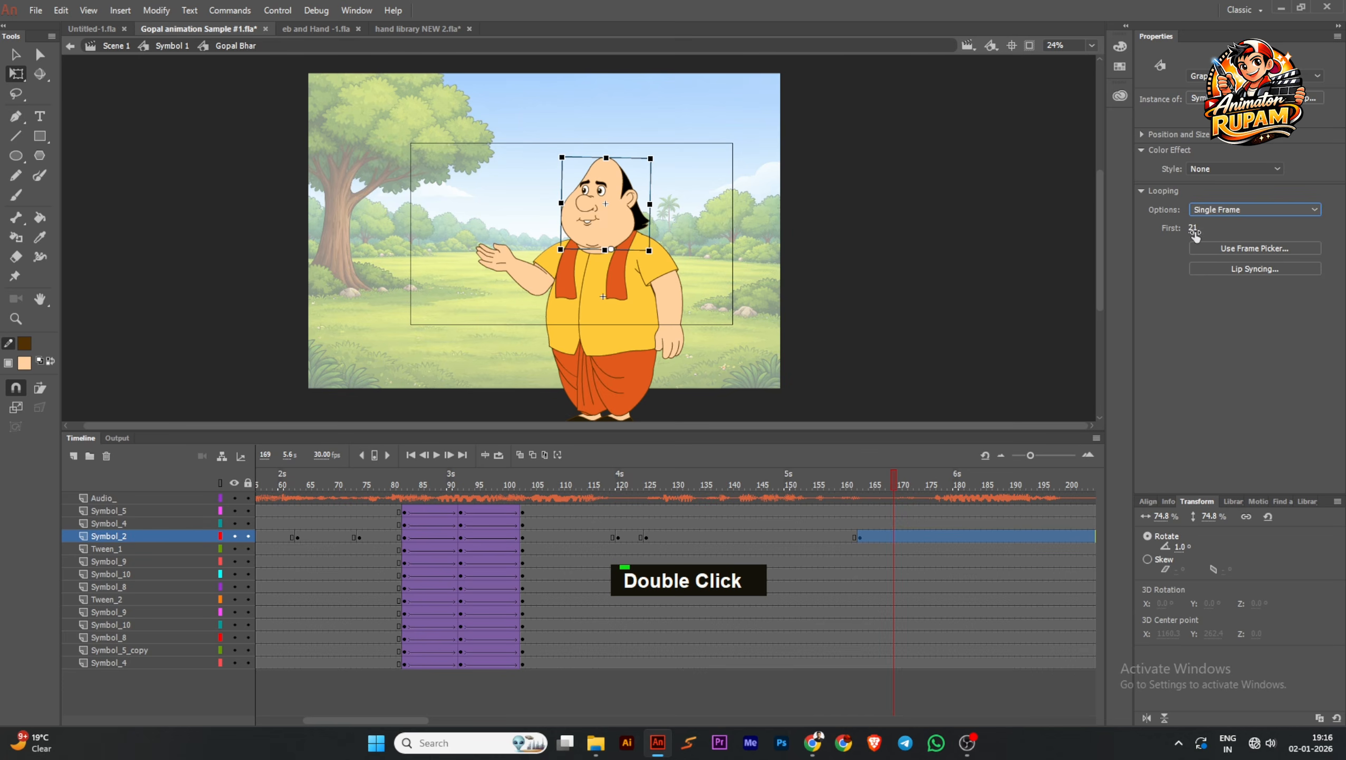
click(904, 367)
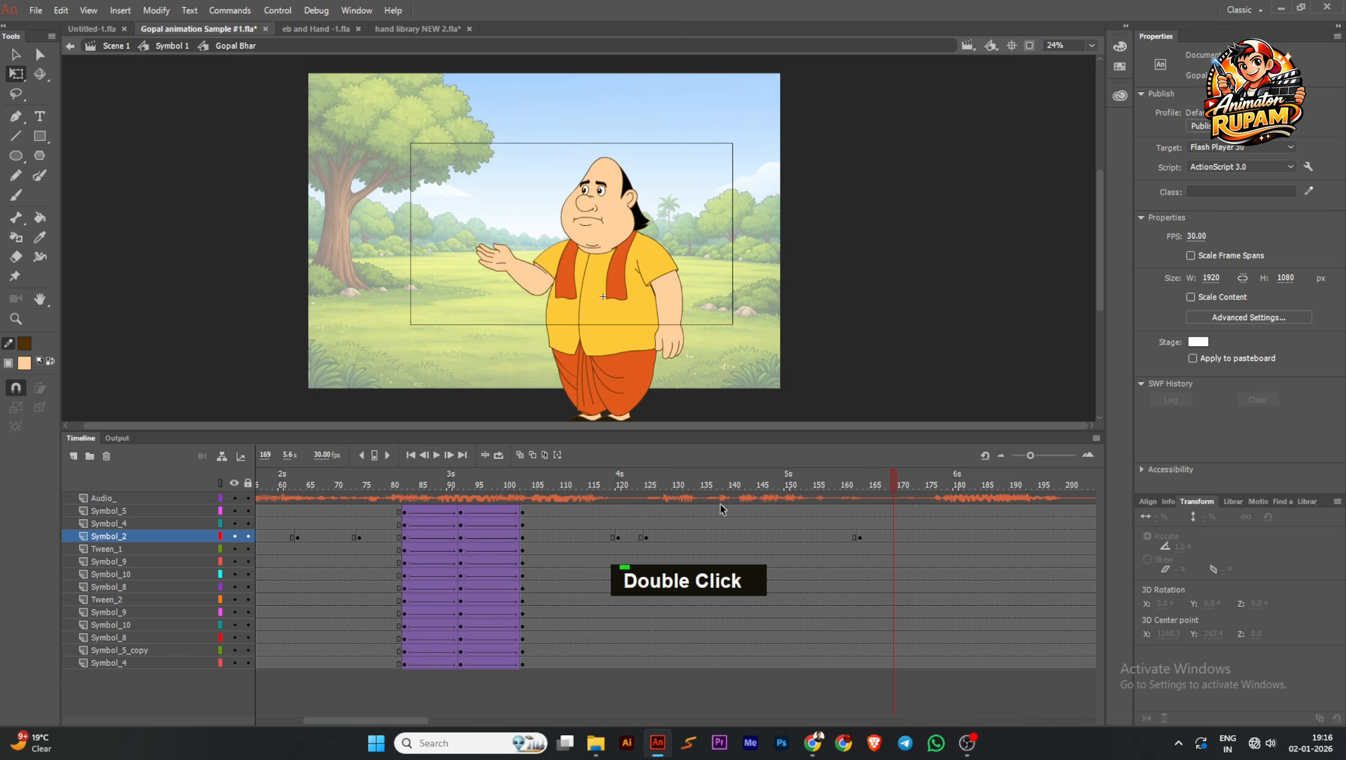
Set the head's looping for the frame 120 to 124 pause to Single Frame, and save the file
double_click(630, 537)
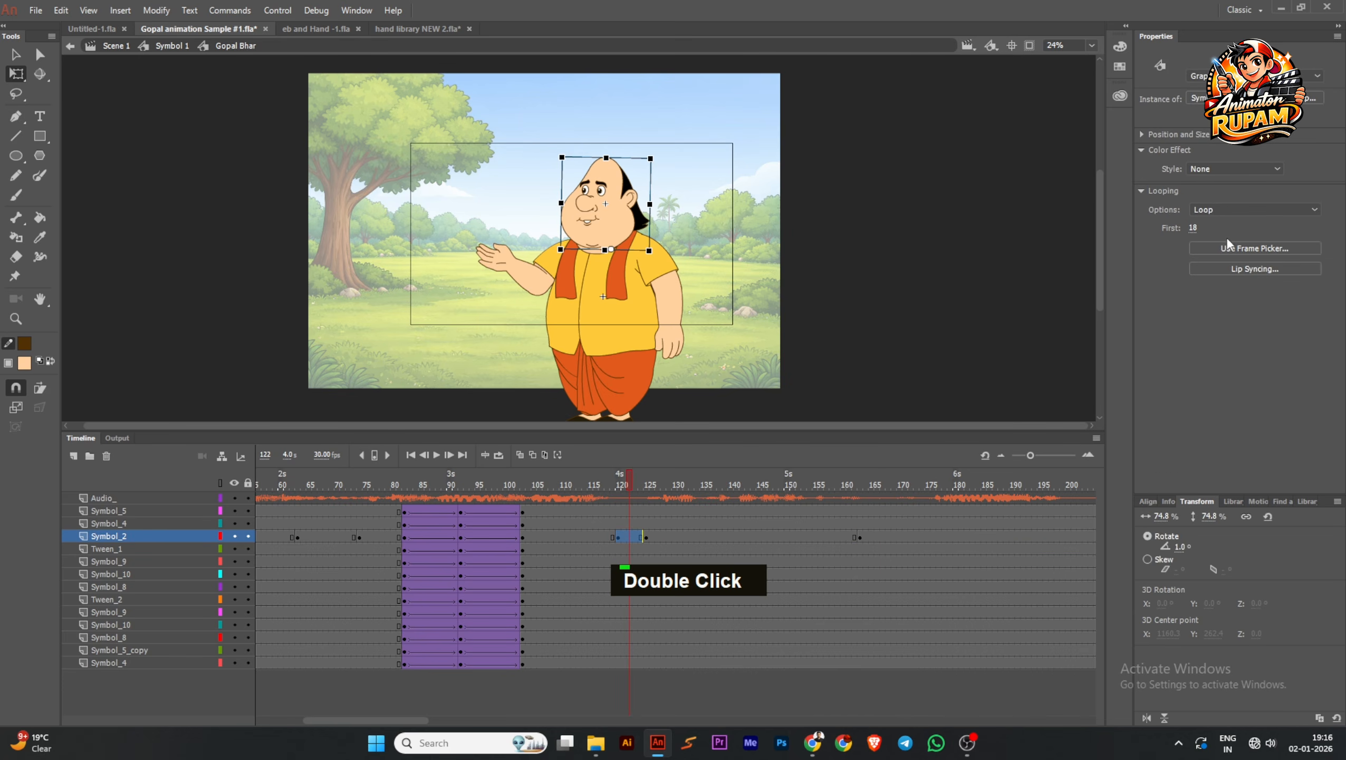
click(1255, 209)
click(1217, 254)
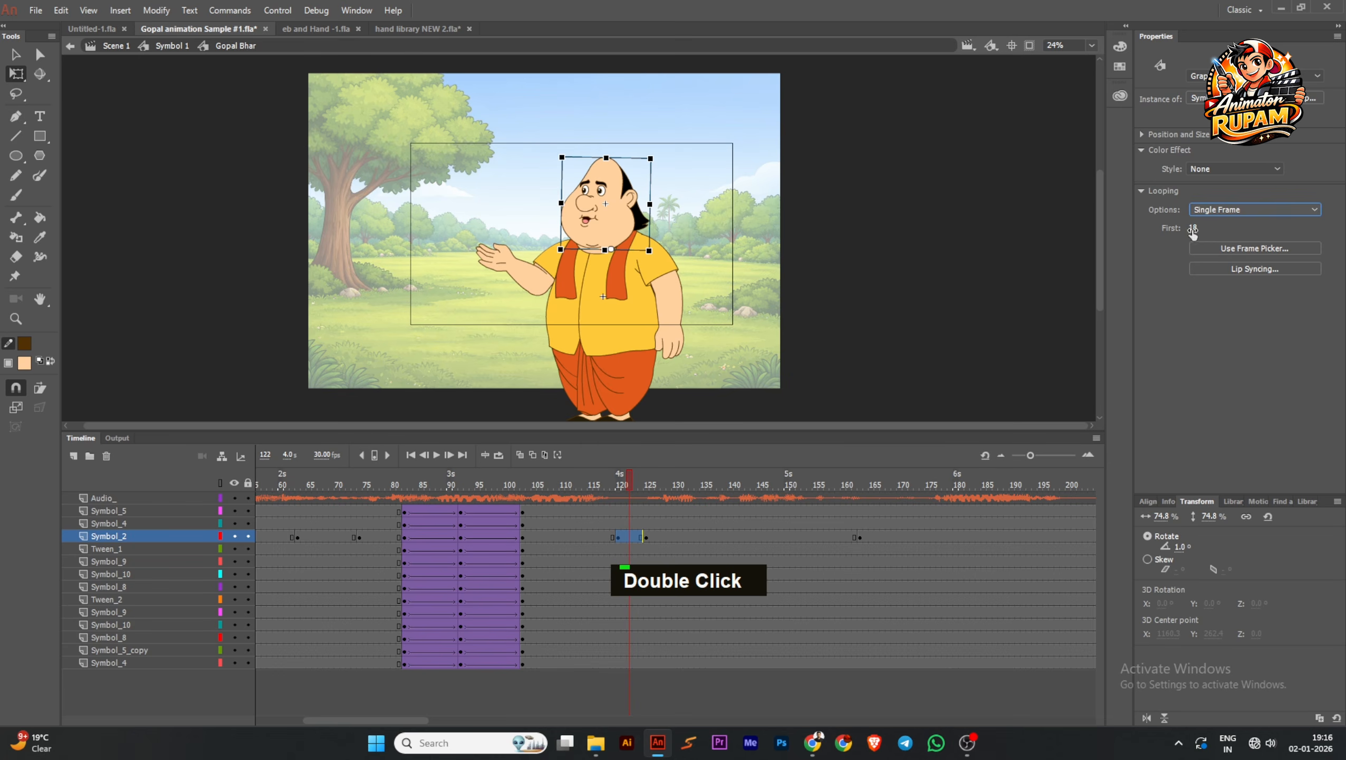
drag(611, 484, 315, 503)
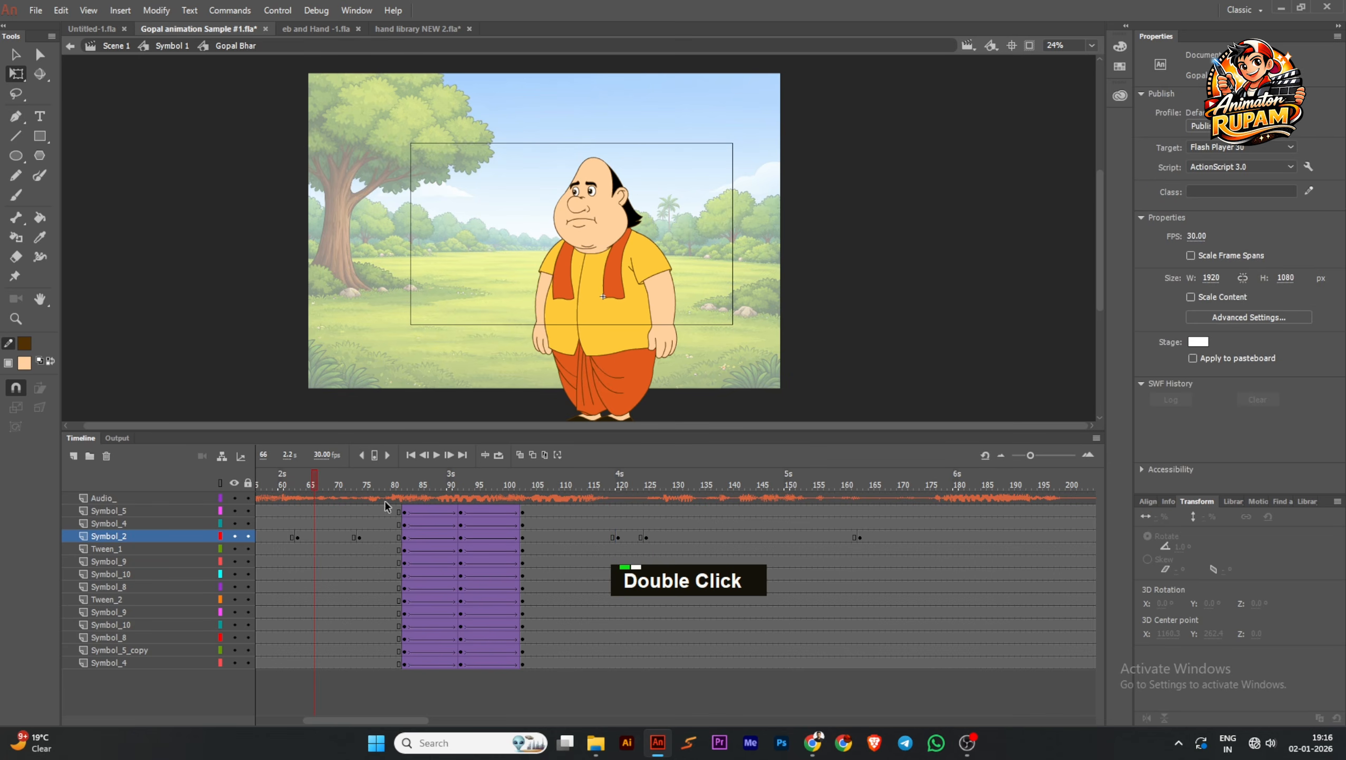
key(ctrl+s)
Play the animation from about frame 66 to check the gesture and mouth pauses, and save the file
click(436, 455)
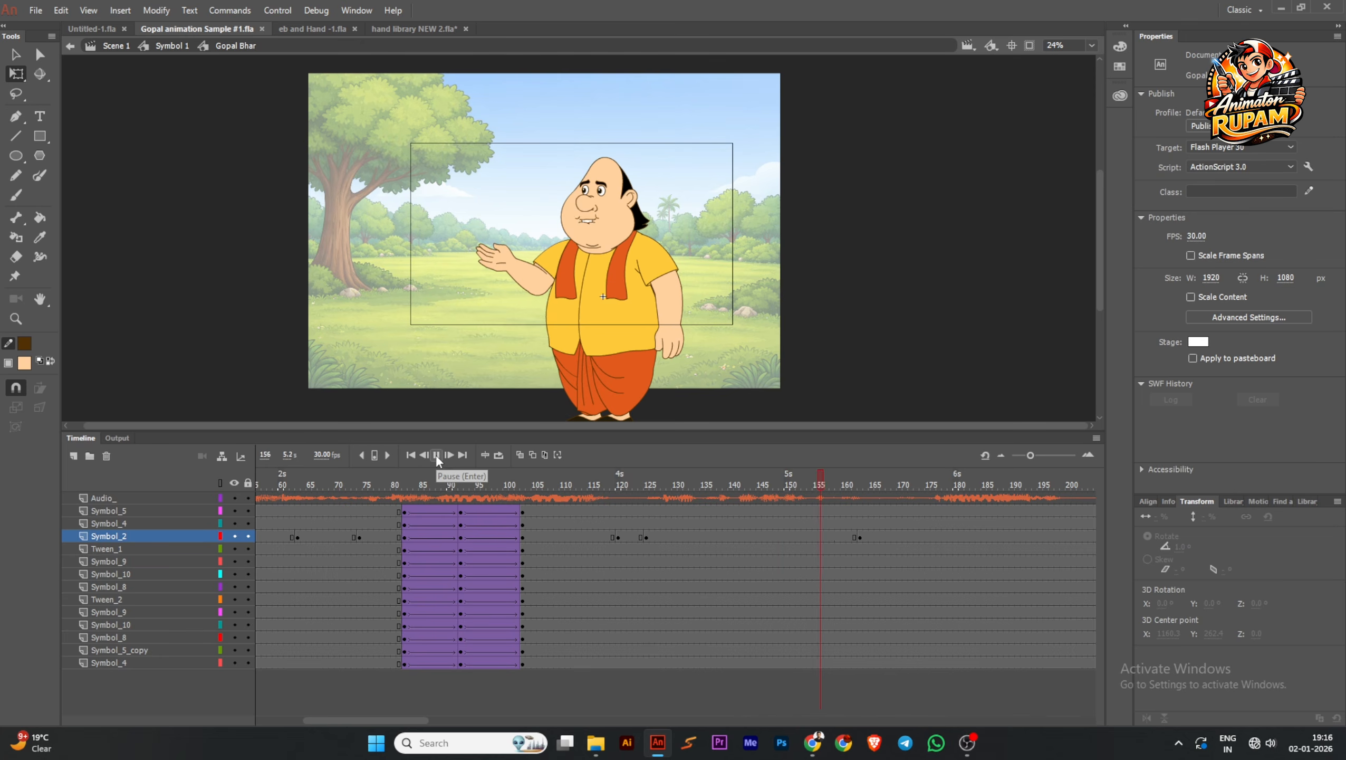
click(437, 457)
key(Return)
key(ctrl+s)
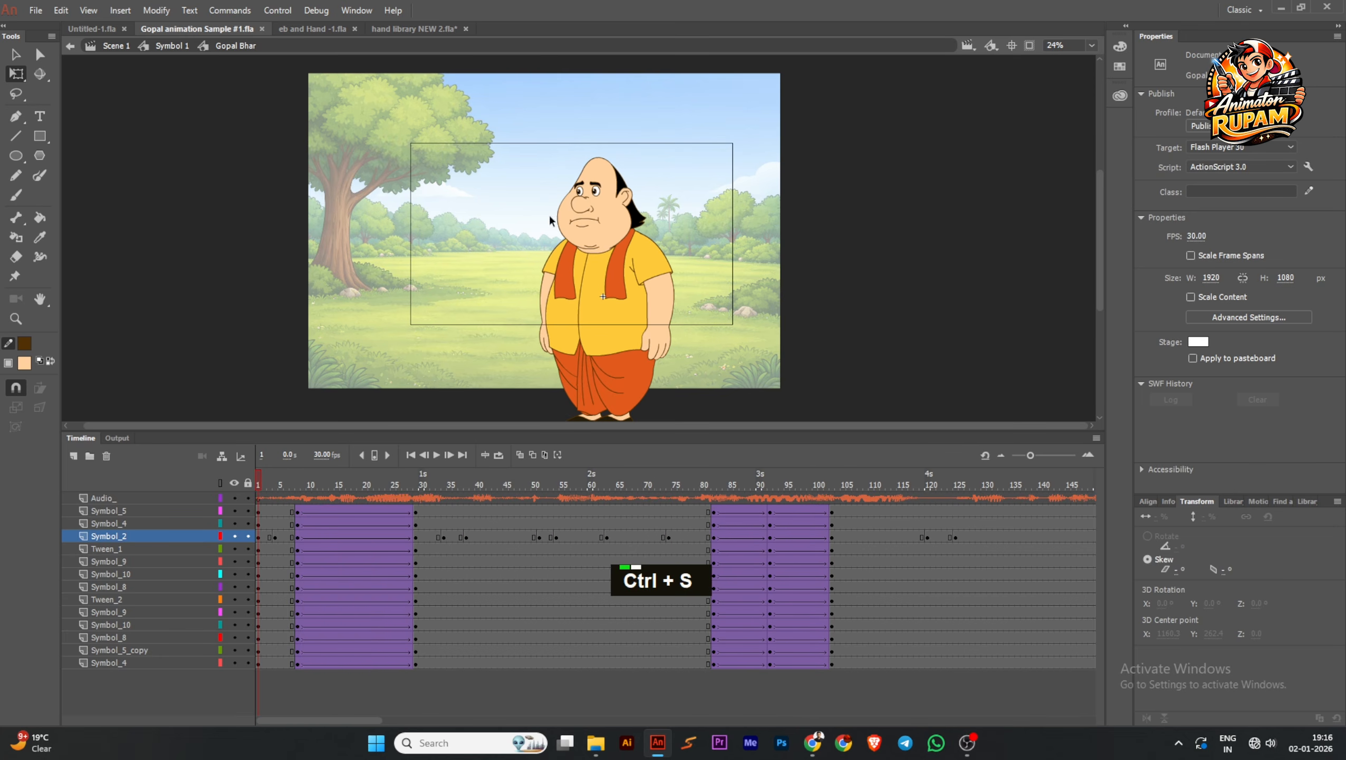
Inspect the head at frame 1, save, and review the animation from the start through the arm-raising gesture
scroll(579, 207, up, 4)
click(599, 181)
scroll(599, 181, down, 1)
key(ctrl+s)
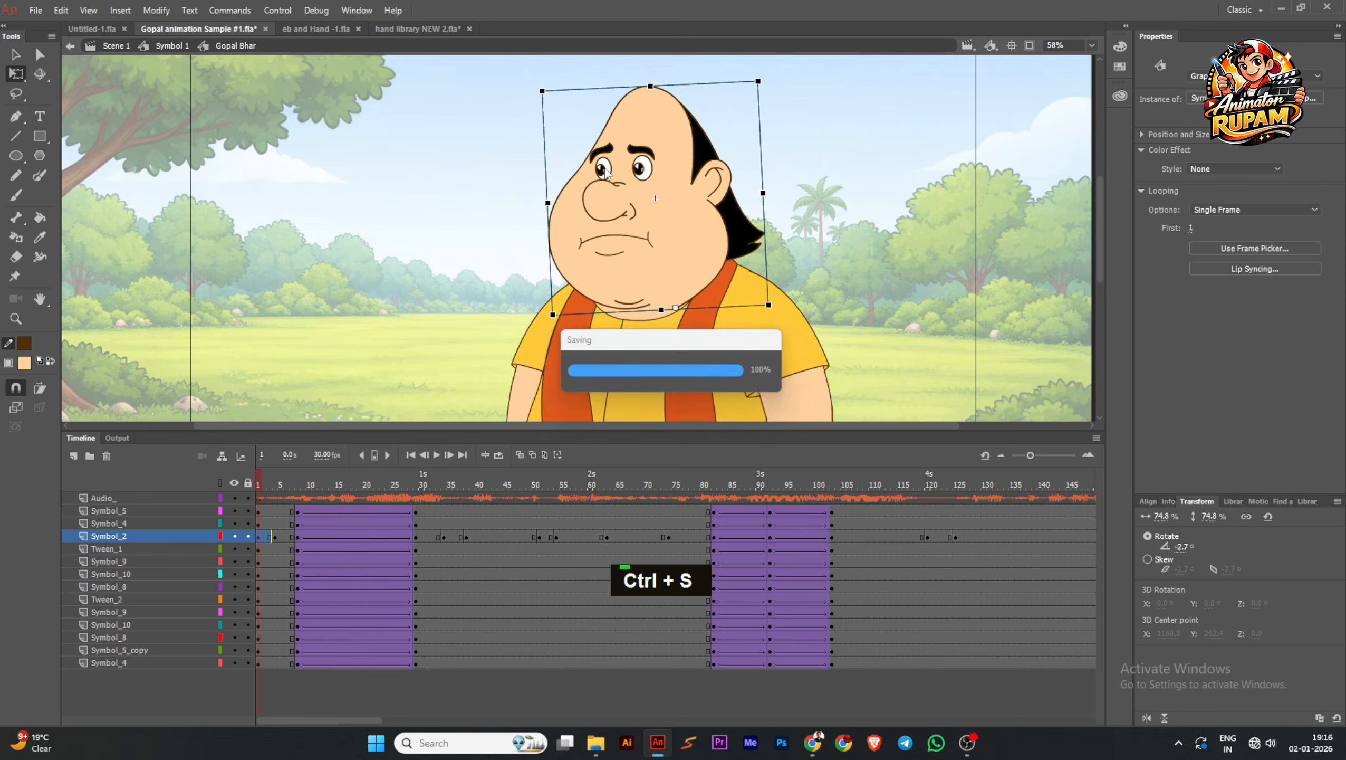
scroll(632, 213, up, 2)
scroll(633, 213, down, 1)
scroll(559, 305, down, 1)
middle_click(471, 256)
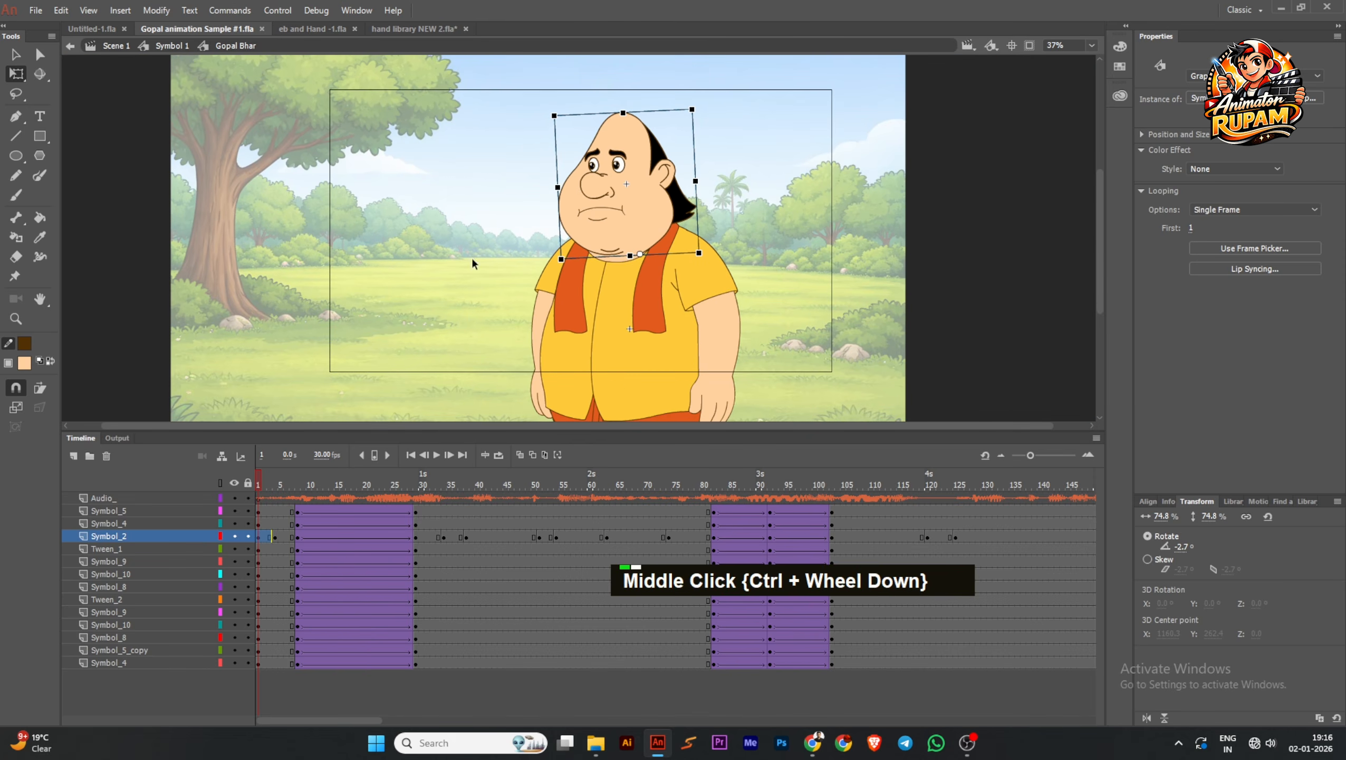
key(ctrl+s)
click(439, 455)
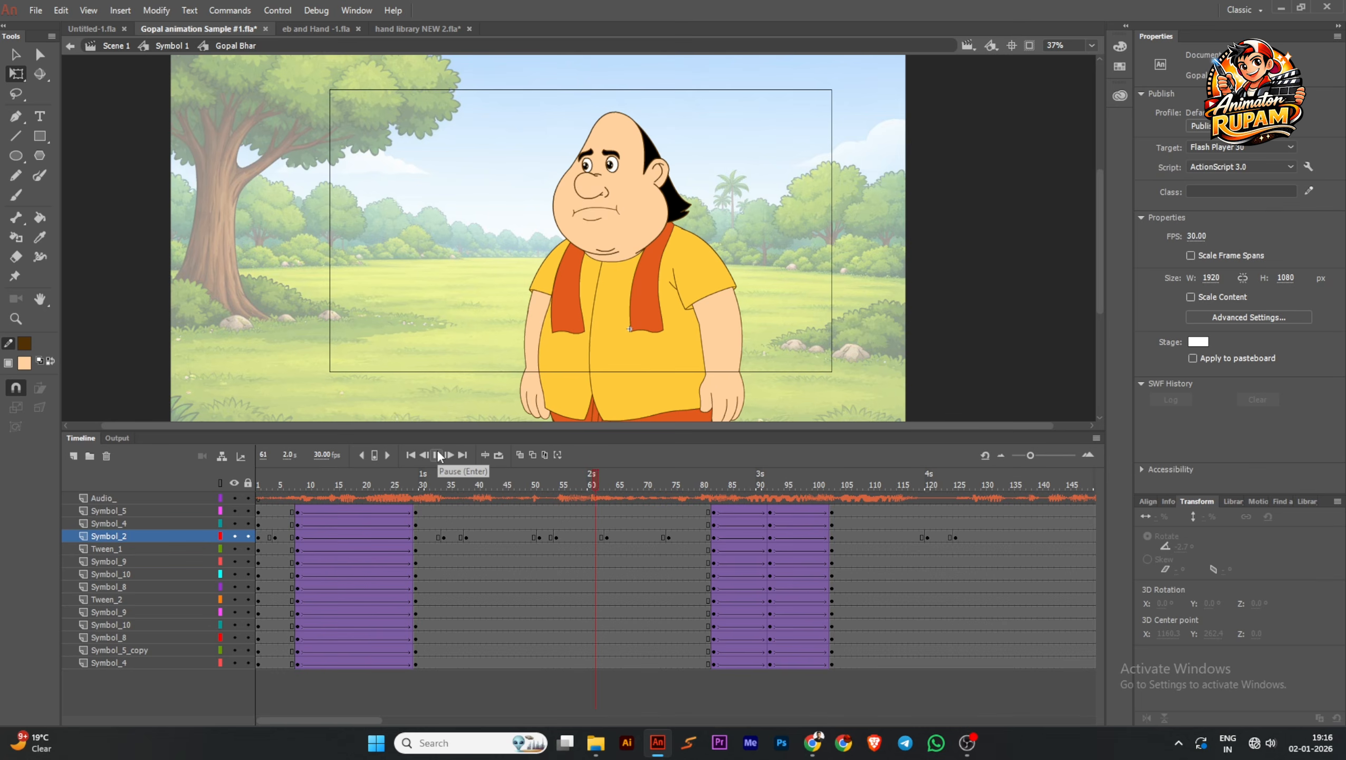
click(438, 456)
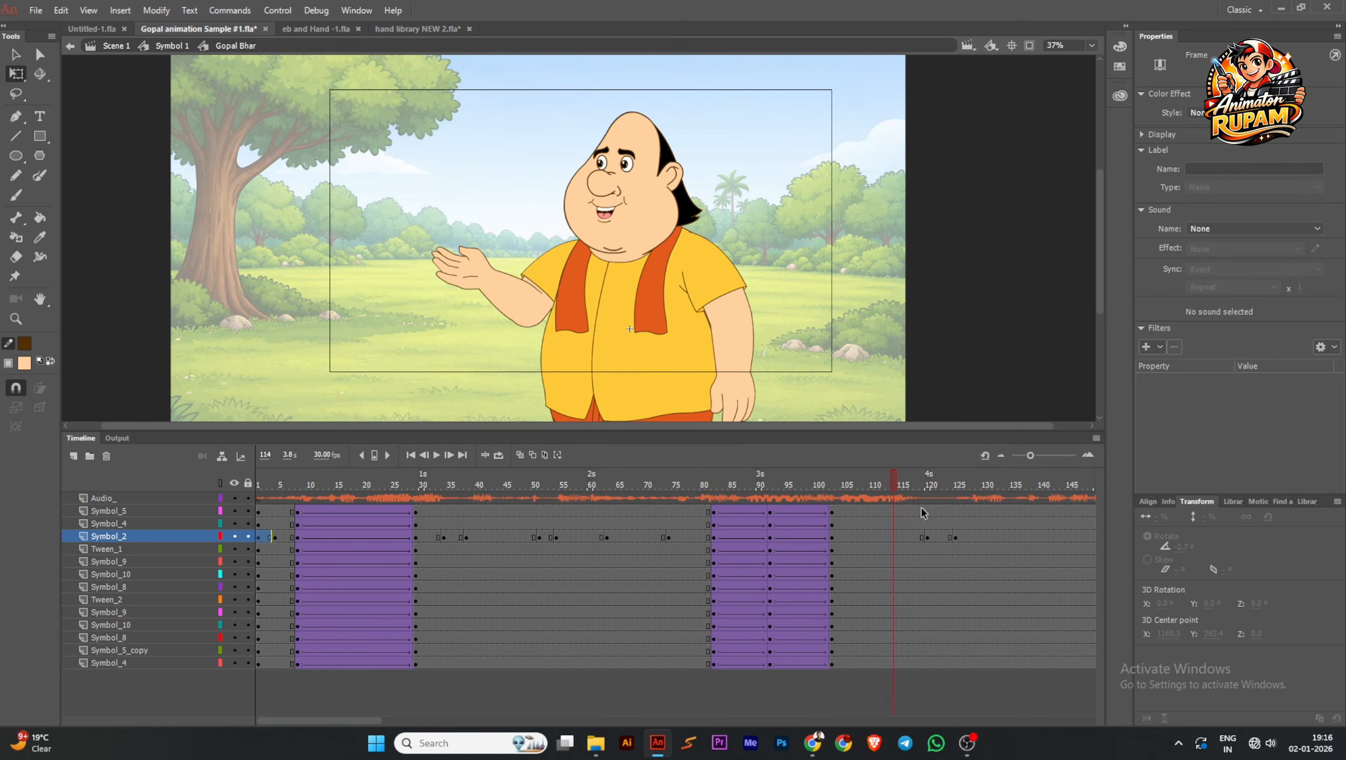
drag(840, 483, 638, 545)
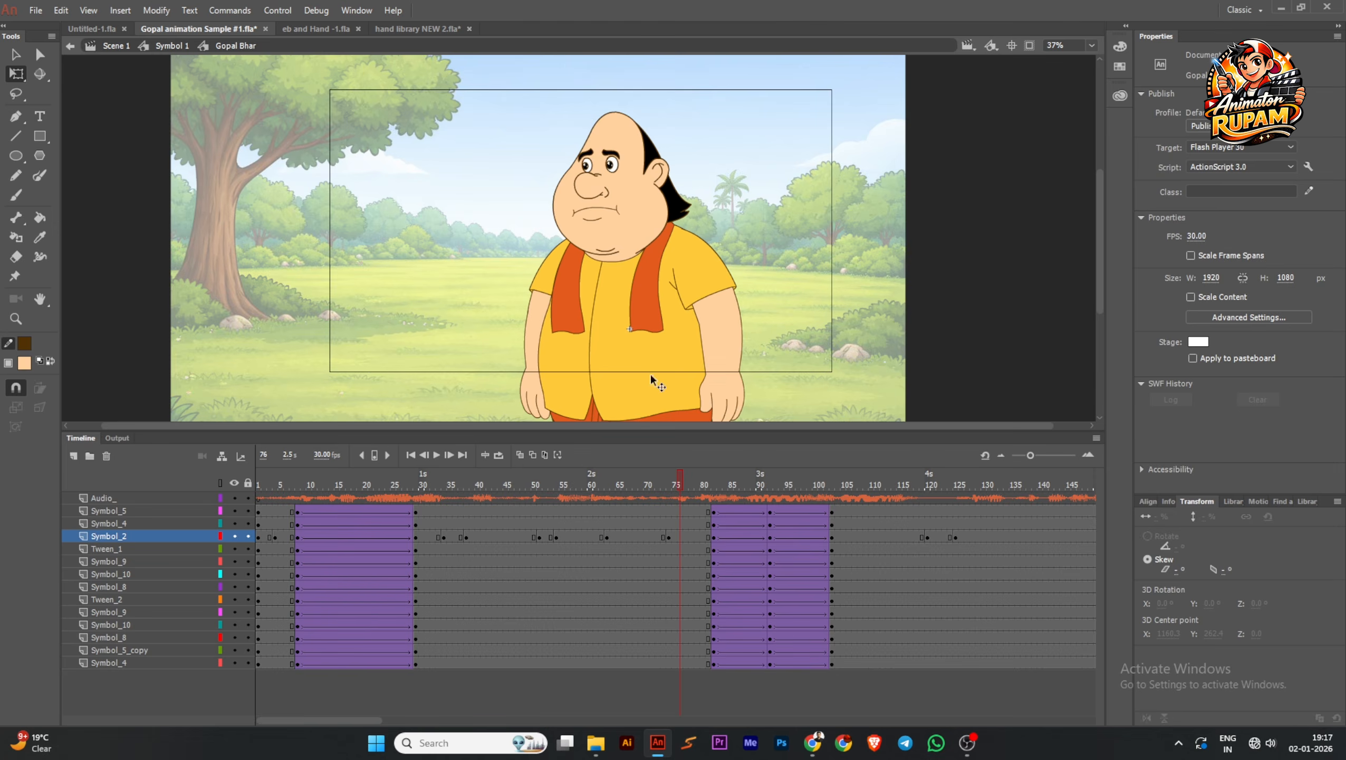
Select the head at frame 76 and save the file
ctrl+scroll(658, 383, up, 2)
click(623, 190)
key(ctrl+s)
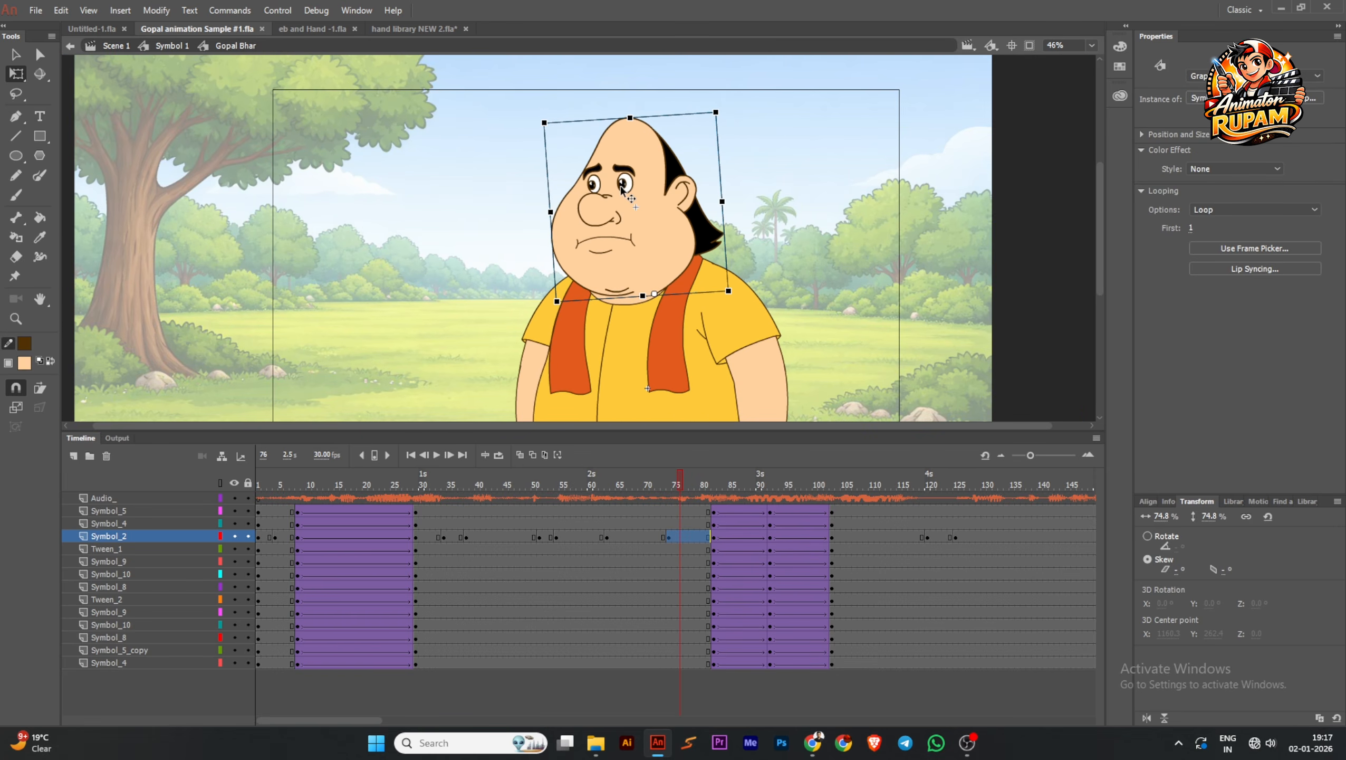
key(ctrl+s)
ctrl+scroll(758, 179, down, 1)
ctrl+scroll(758, 178, up, 2)
middle_click(683, 234)
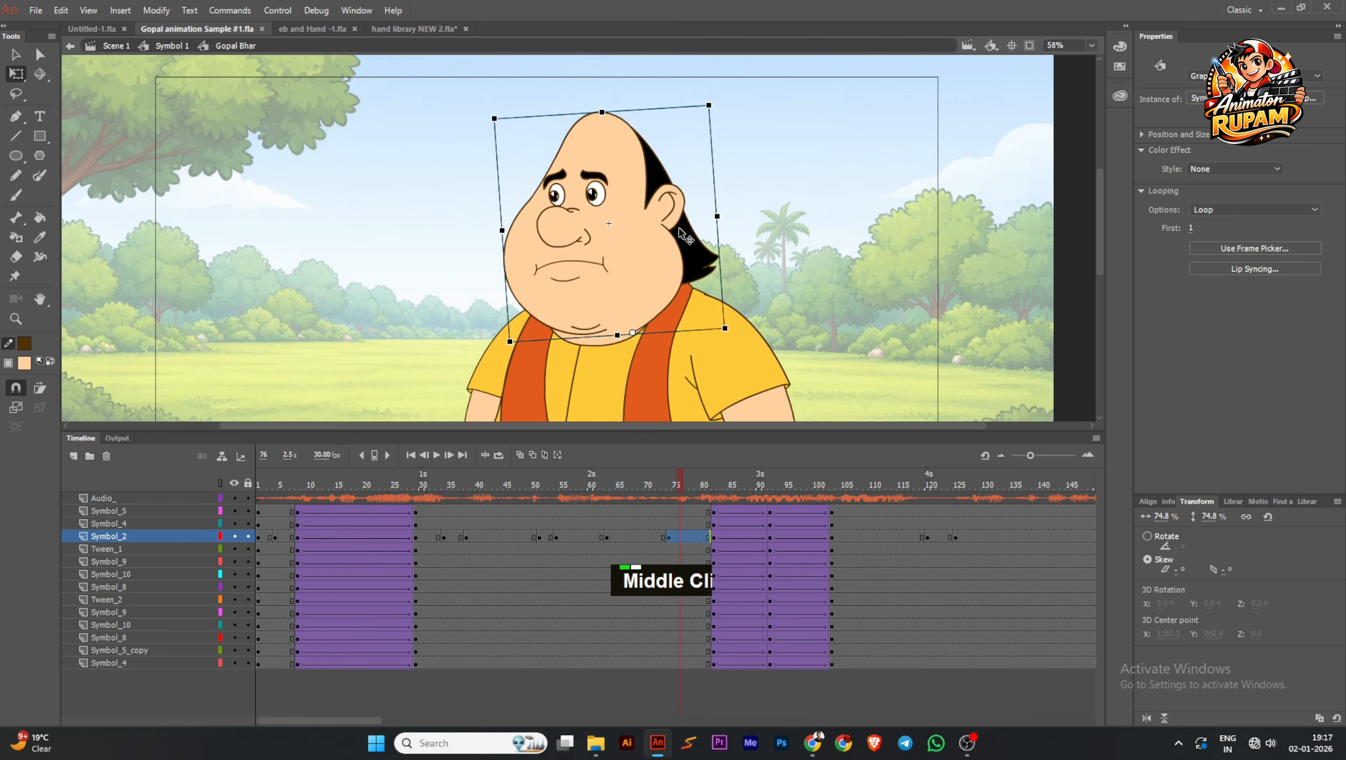
key(ctrl+s)
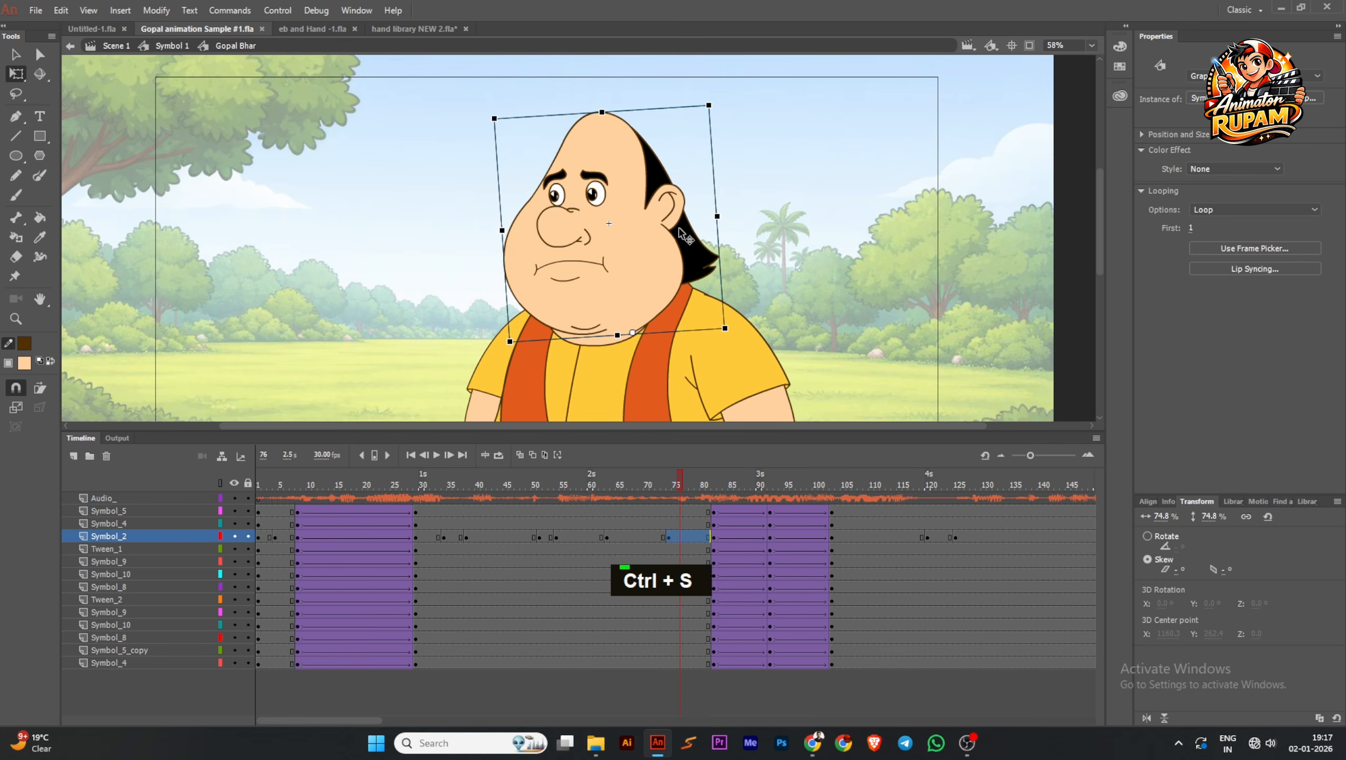
right_click(581, 259)
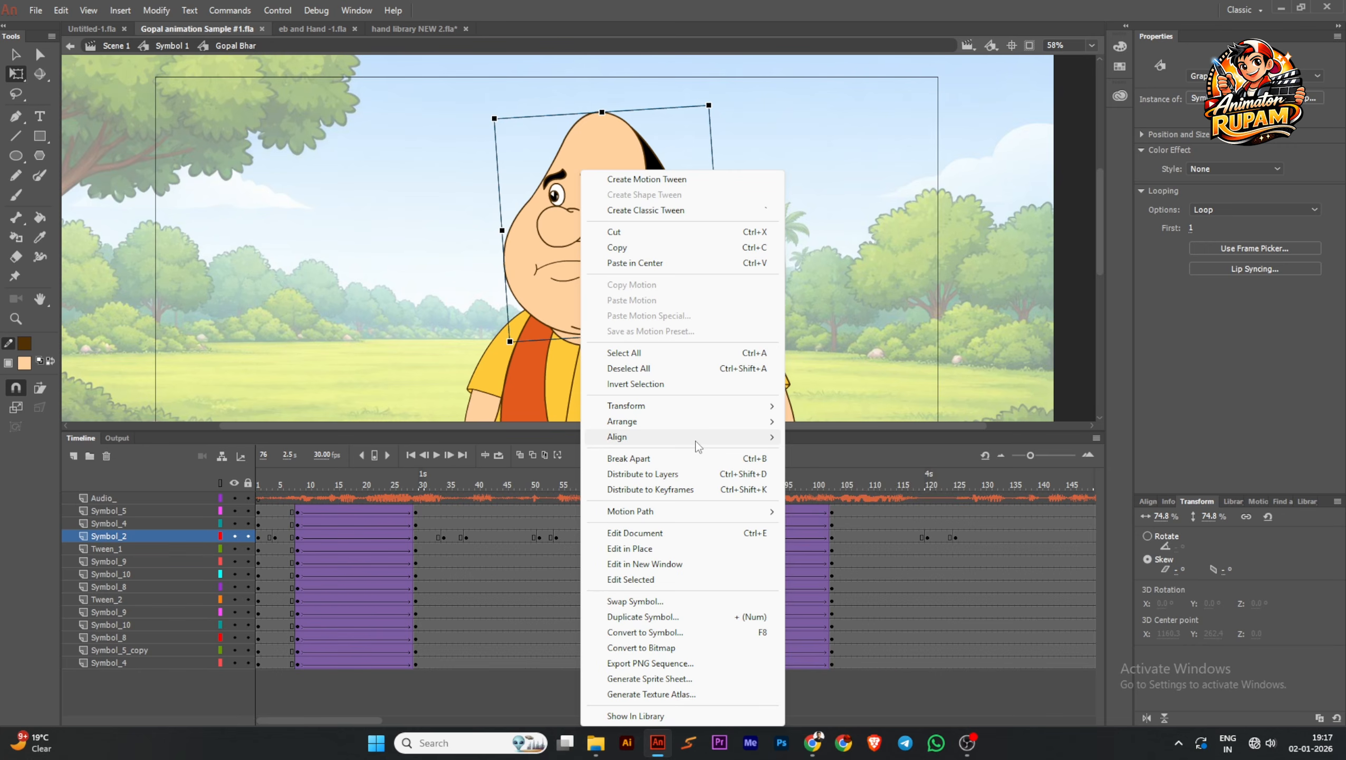
mouse_move(695, 441)
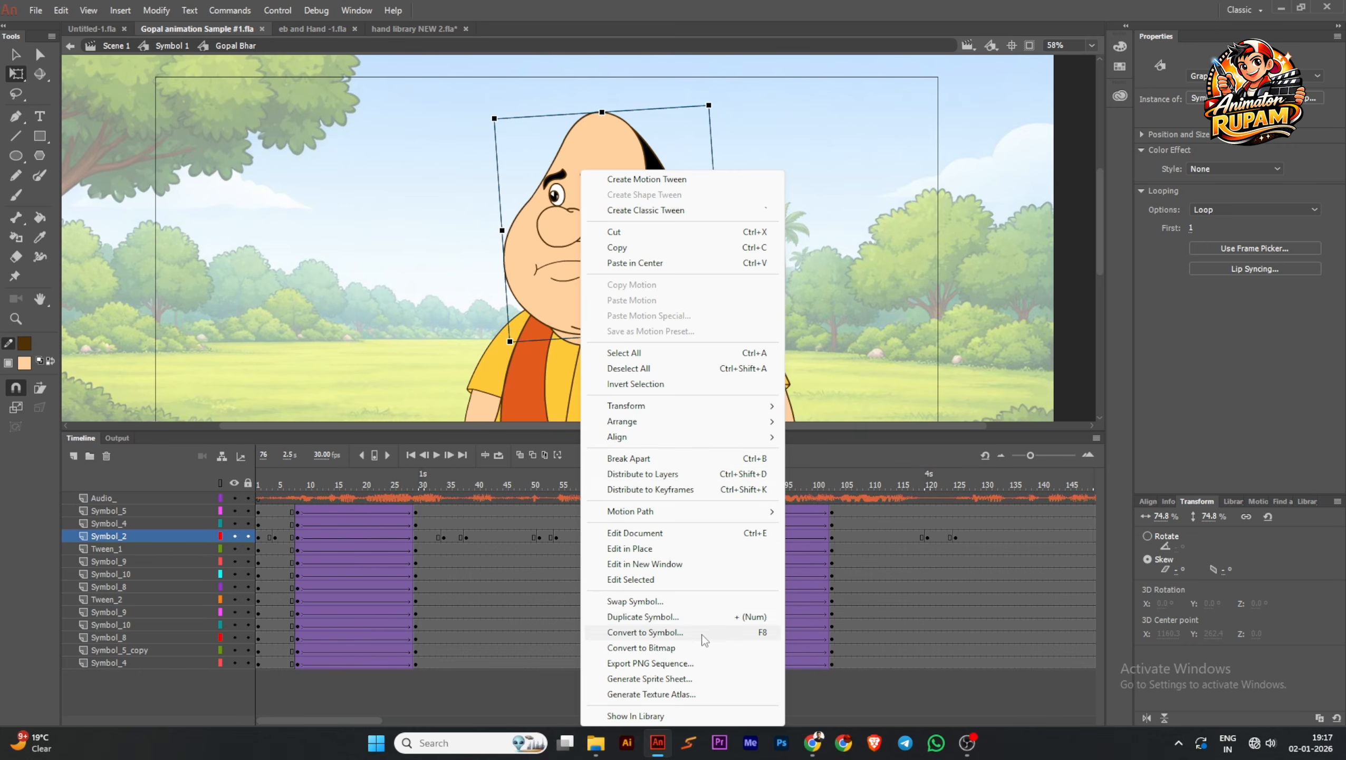
click(701, 617)
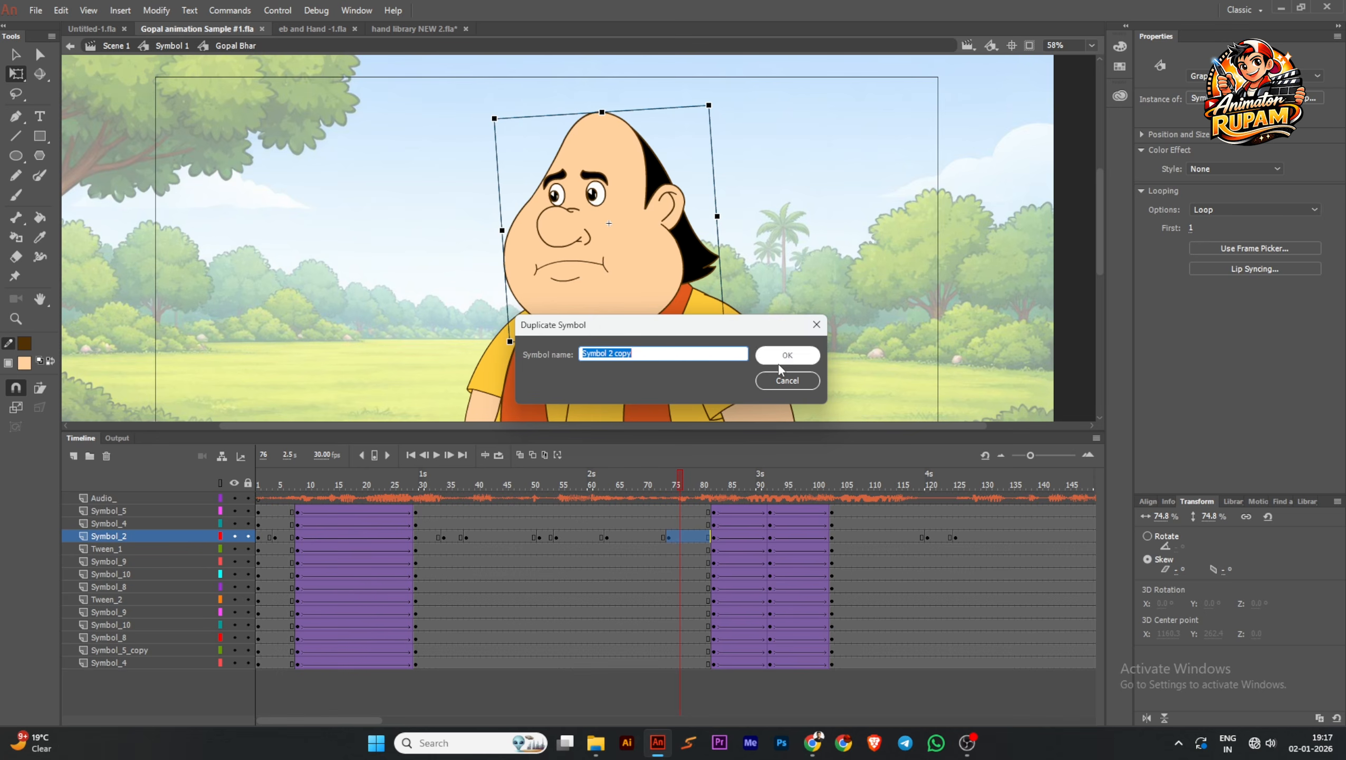
click(816, 324)
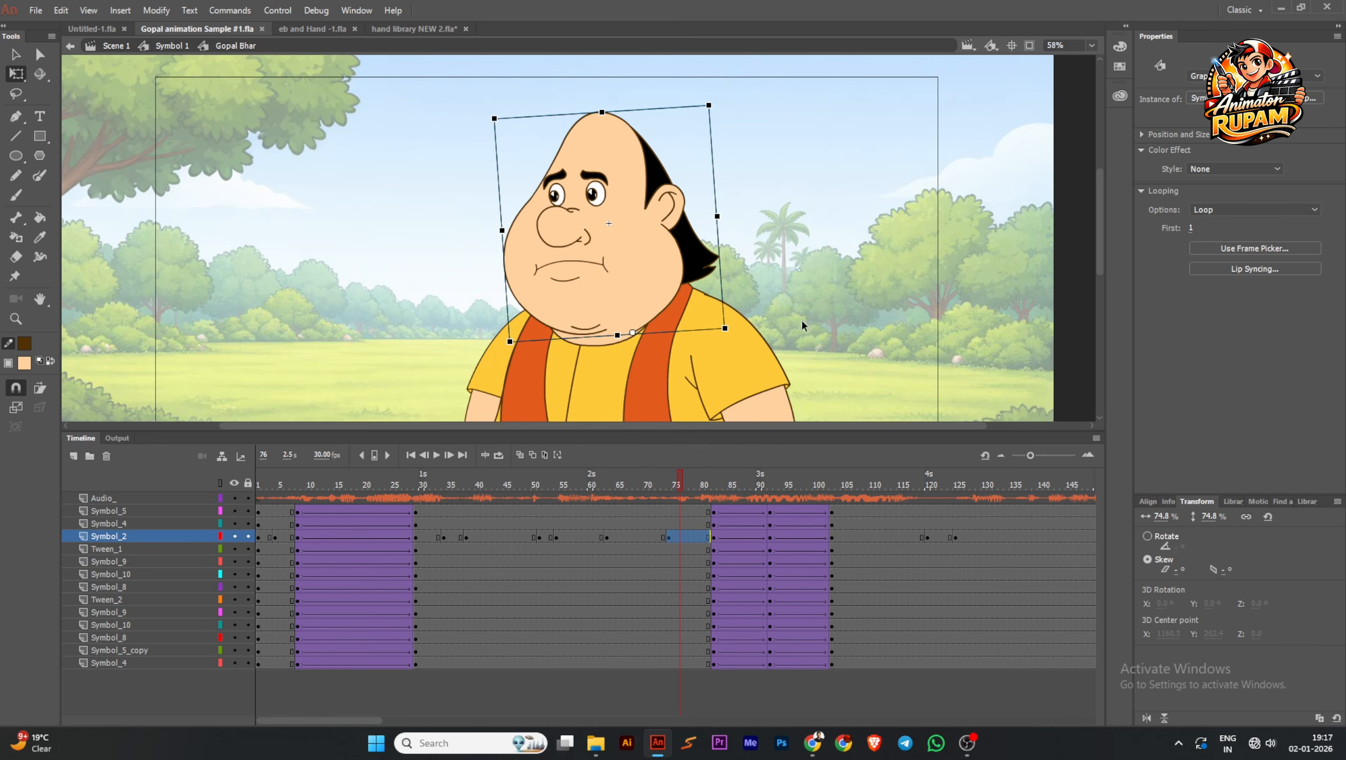
click(1241, 98)
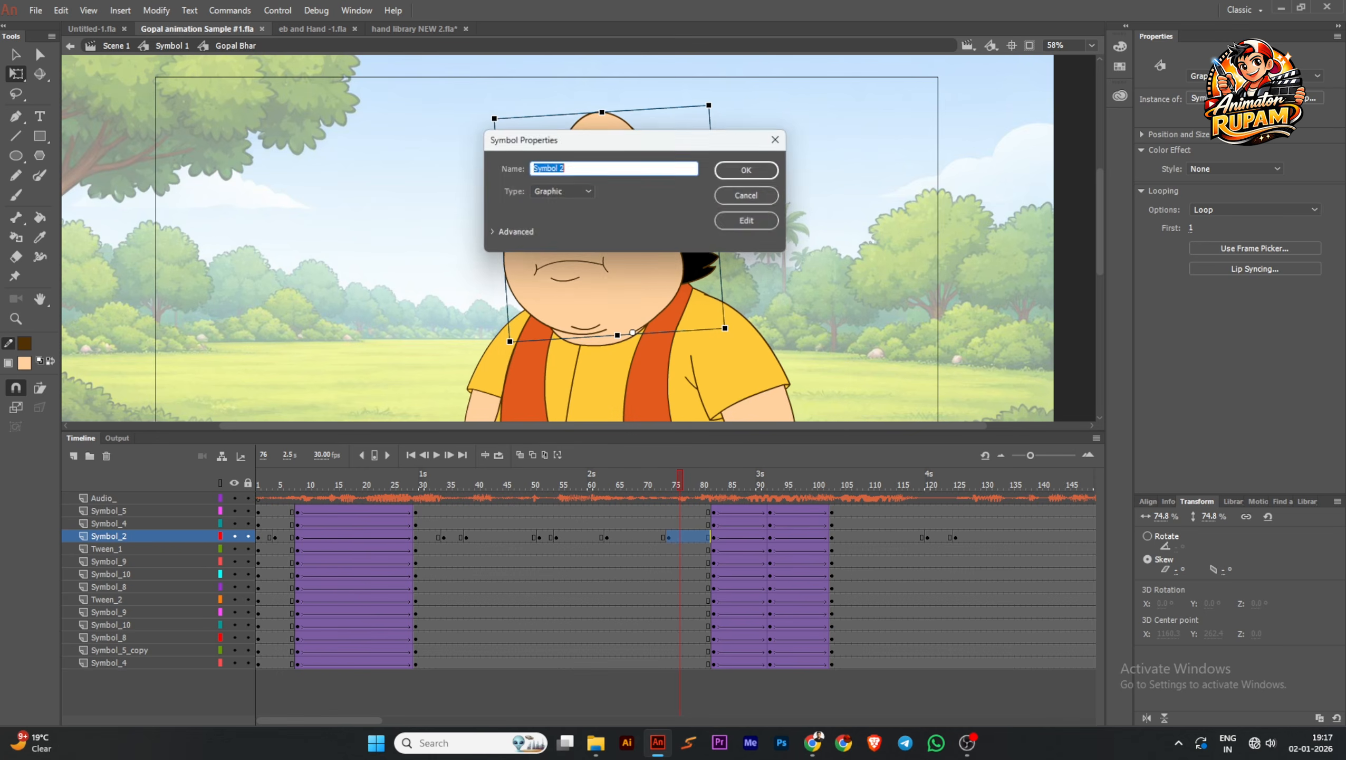
click(777, 140)
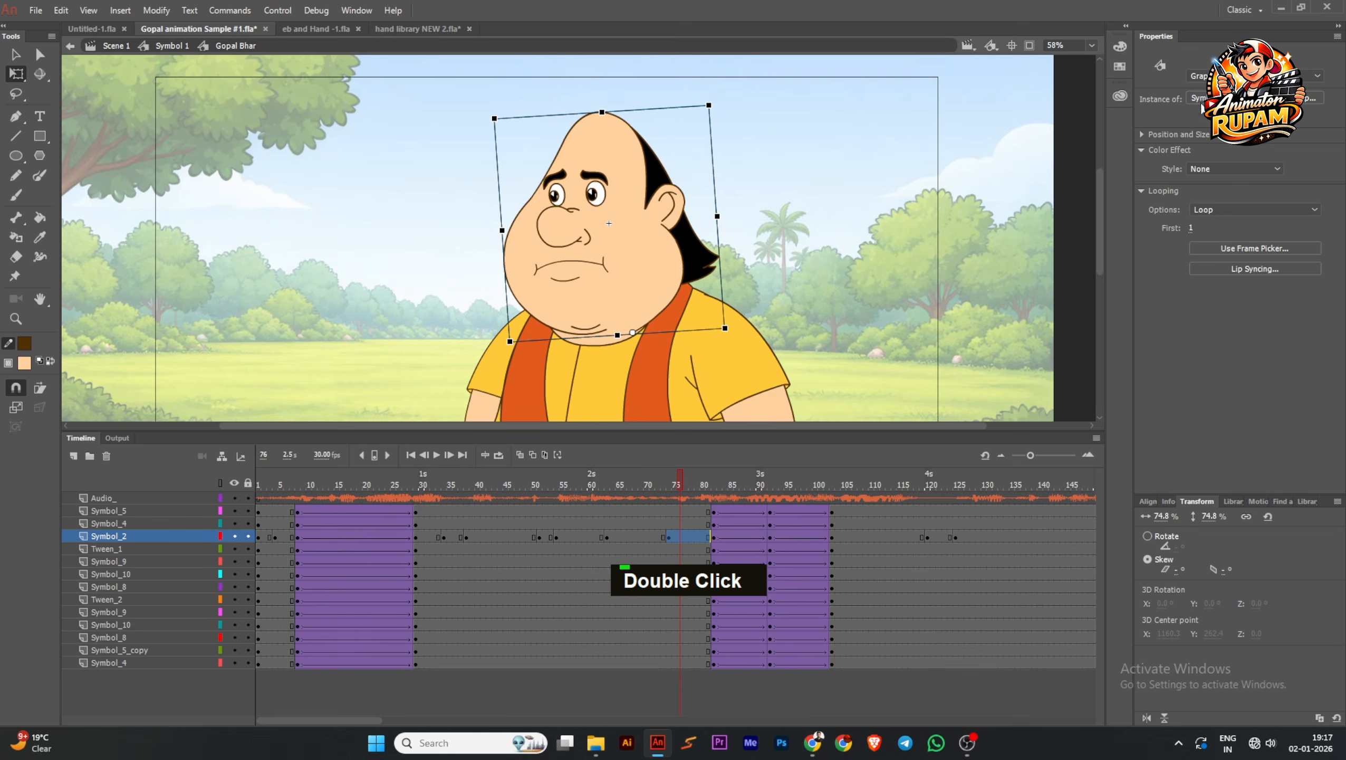
Rename the selected head's graphic symbol to Gopal H
click(1201, 103)
text(G)
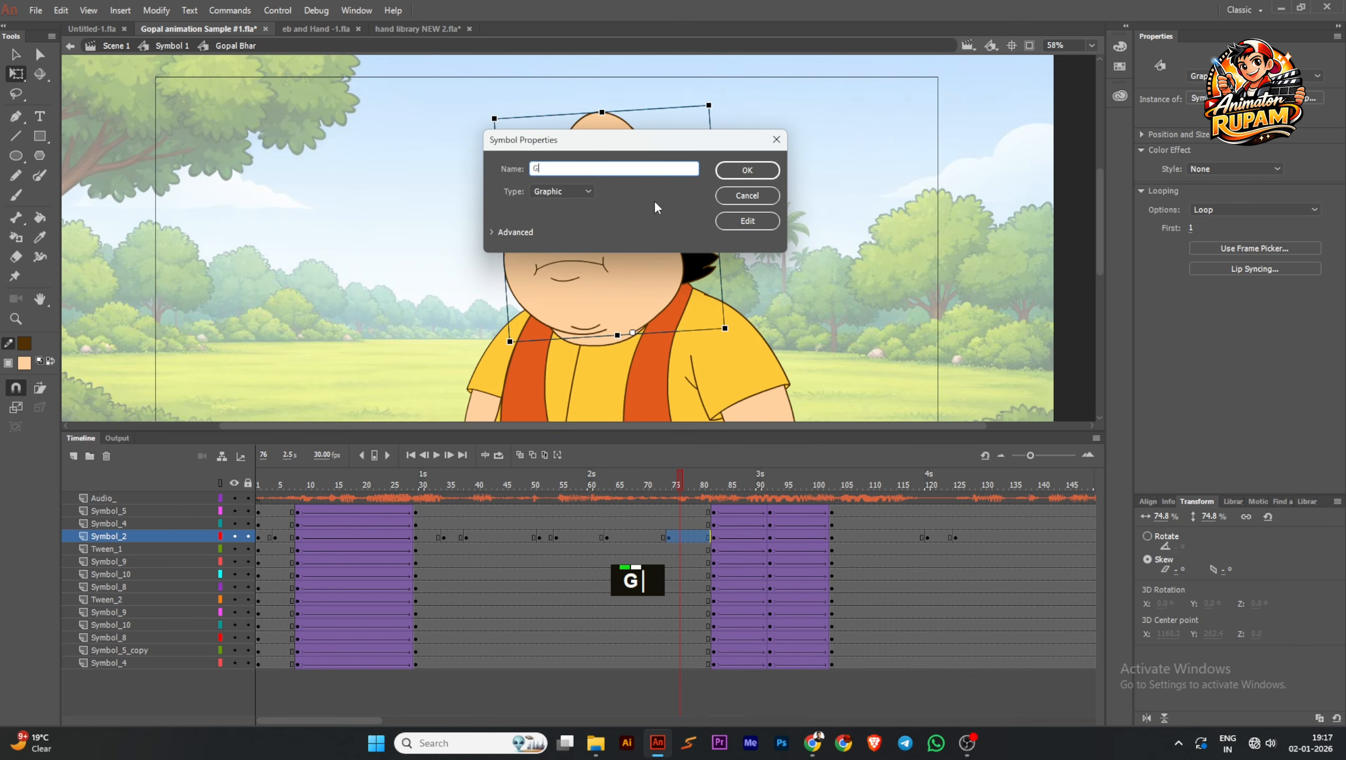
text(opal )
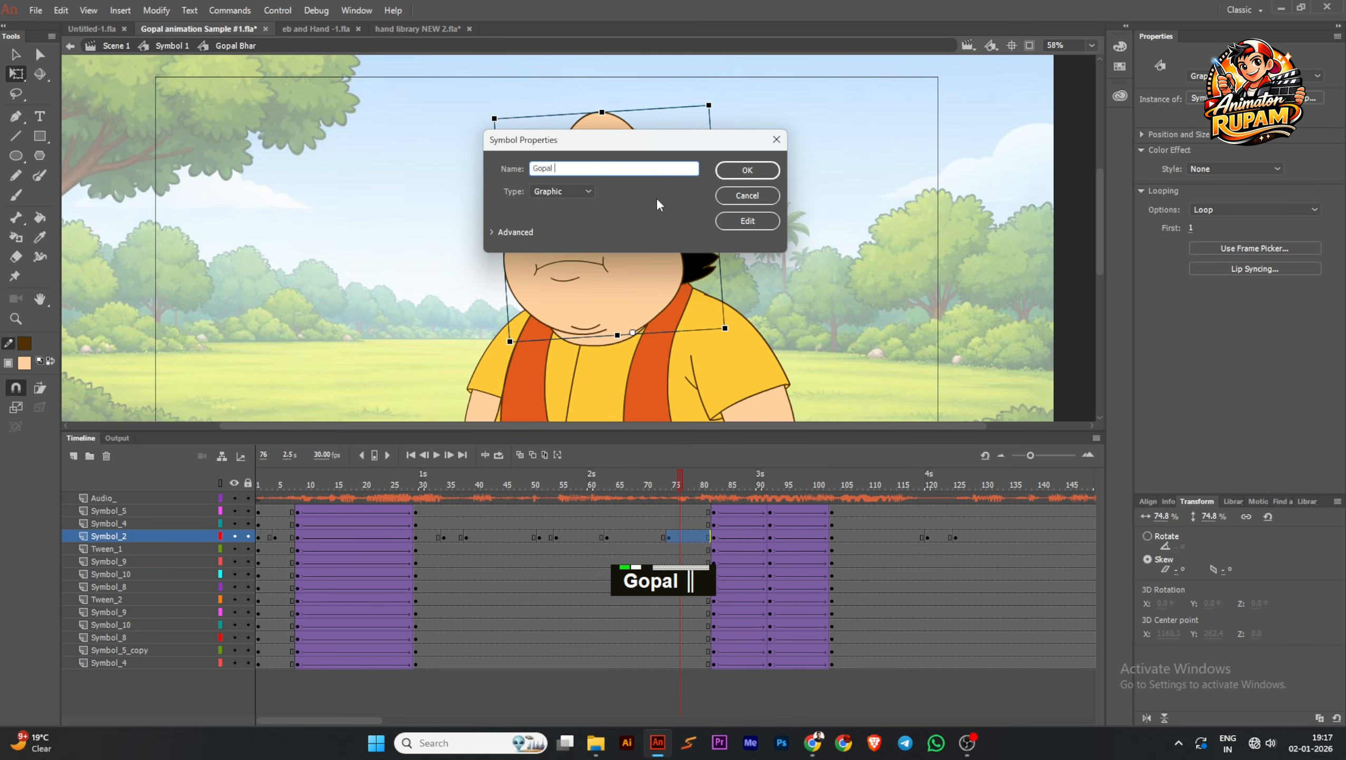
text(H)
click(747, 170)
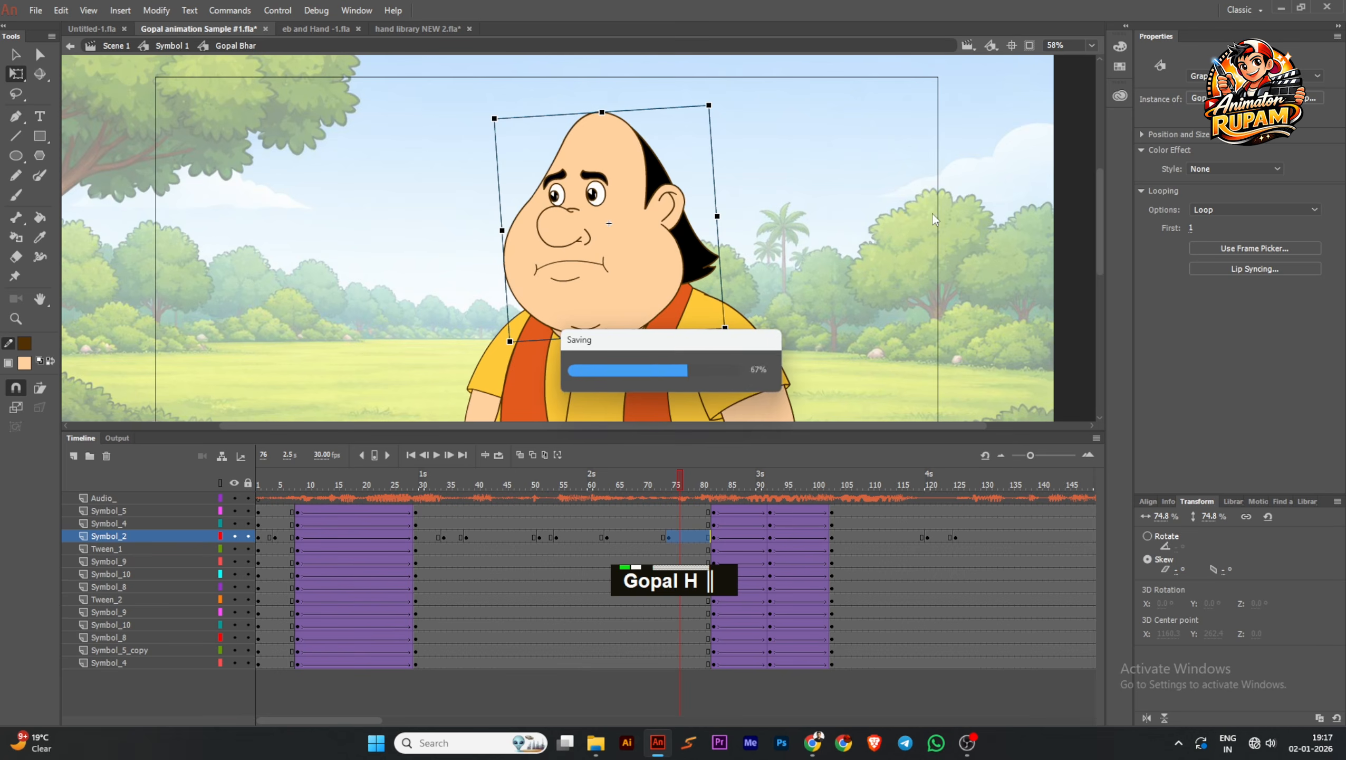
double_click(681, 286)
key(shift+backslash)
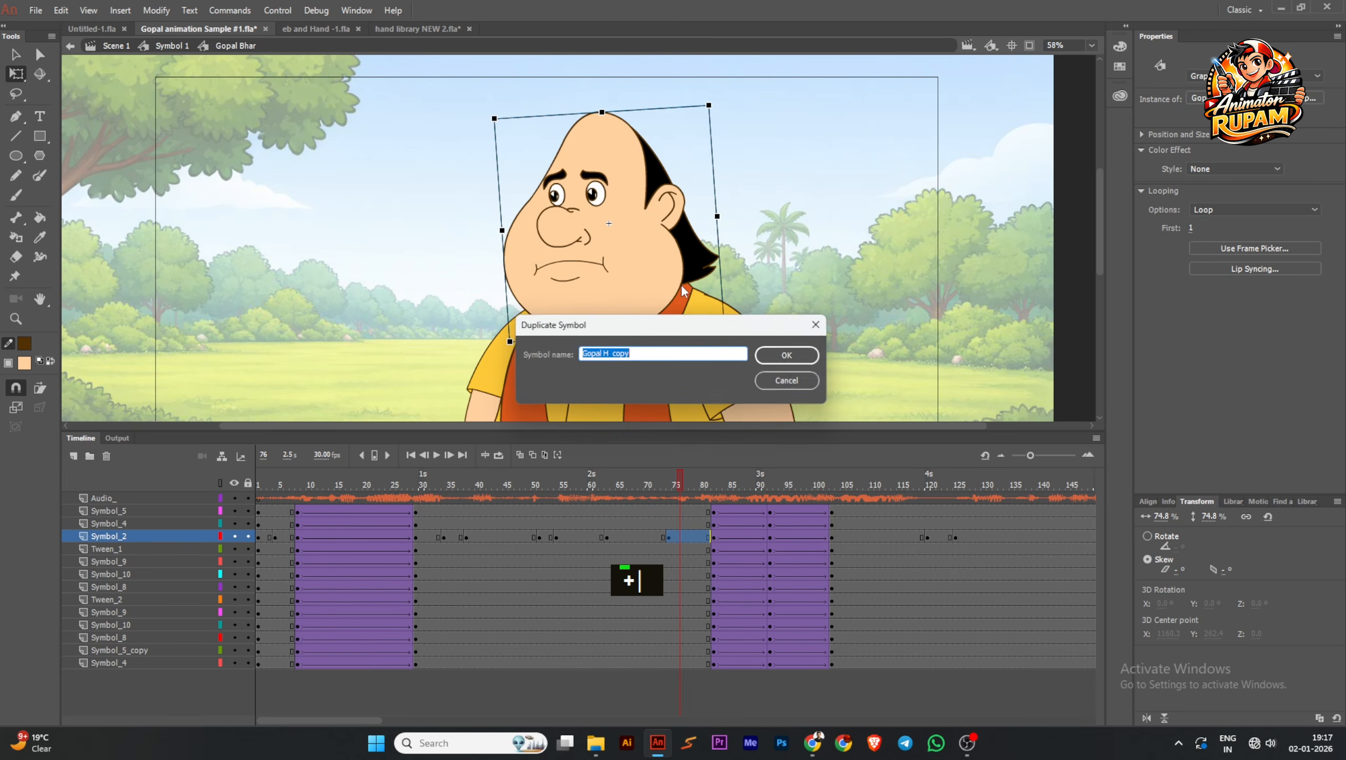
click(816, 324)
Duplicate the head symbol at frame 76 under the name Gopal H LD
right_click(697, 315)
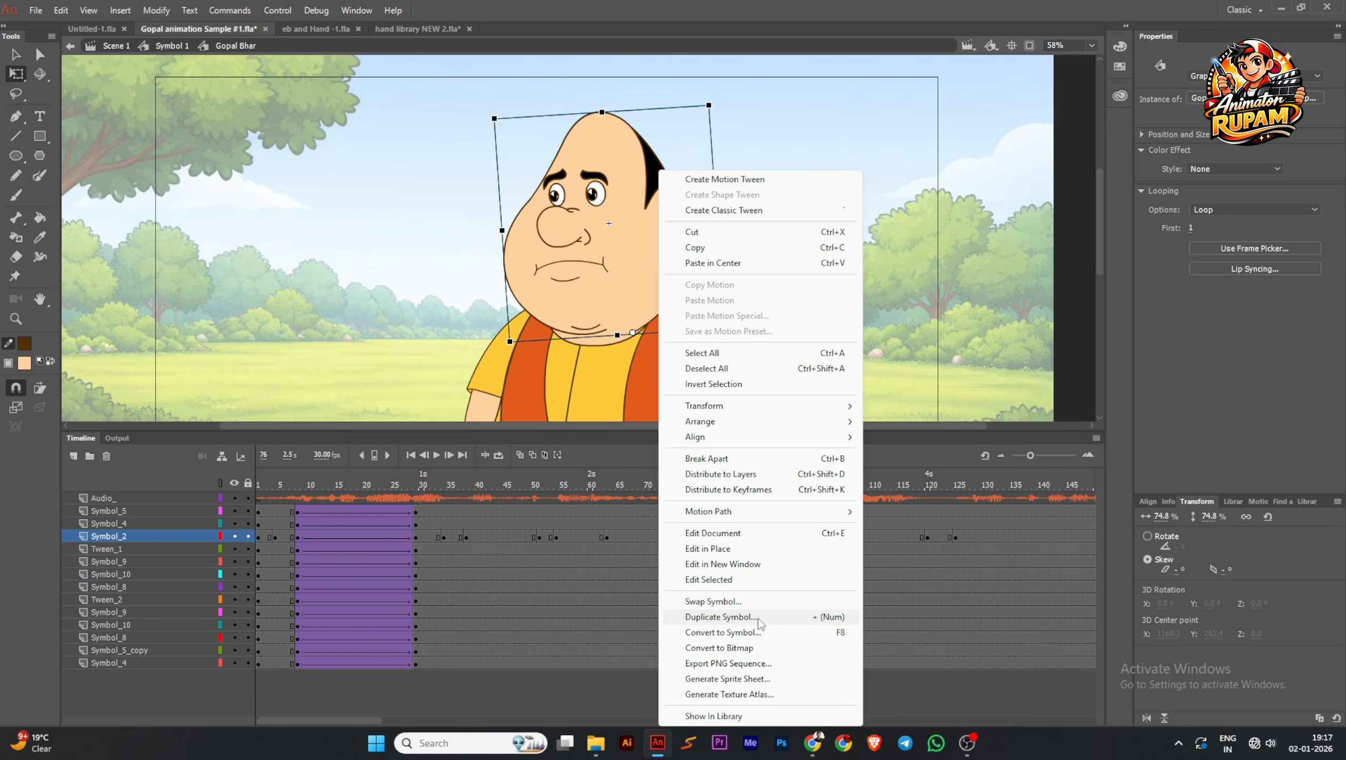
click(758, 617)
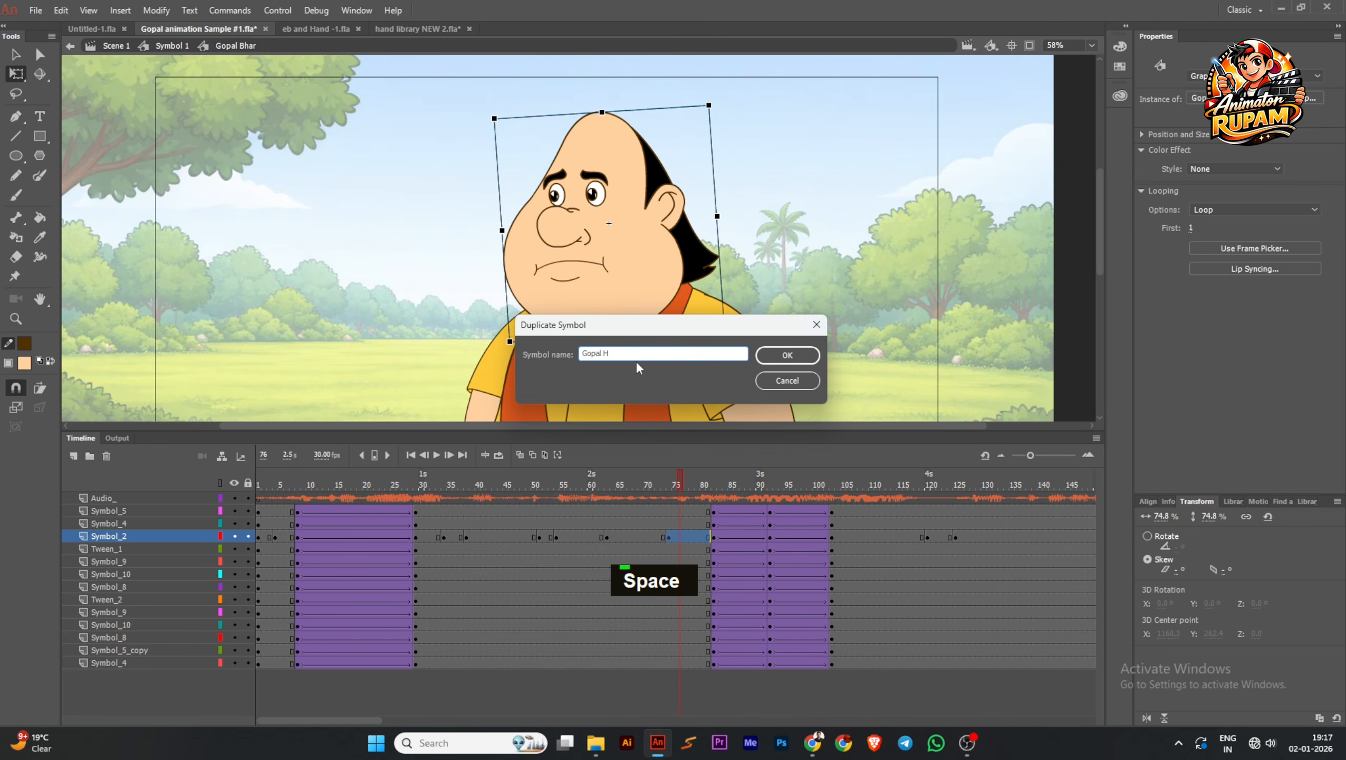
text(LD)
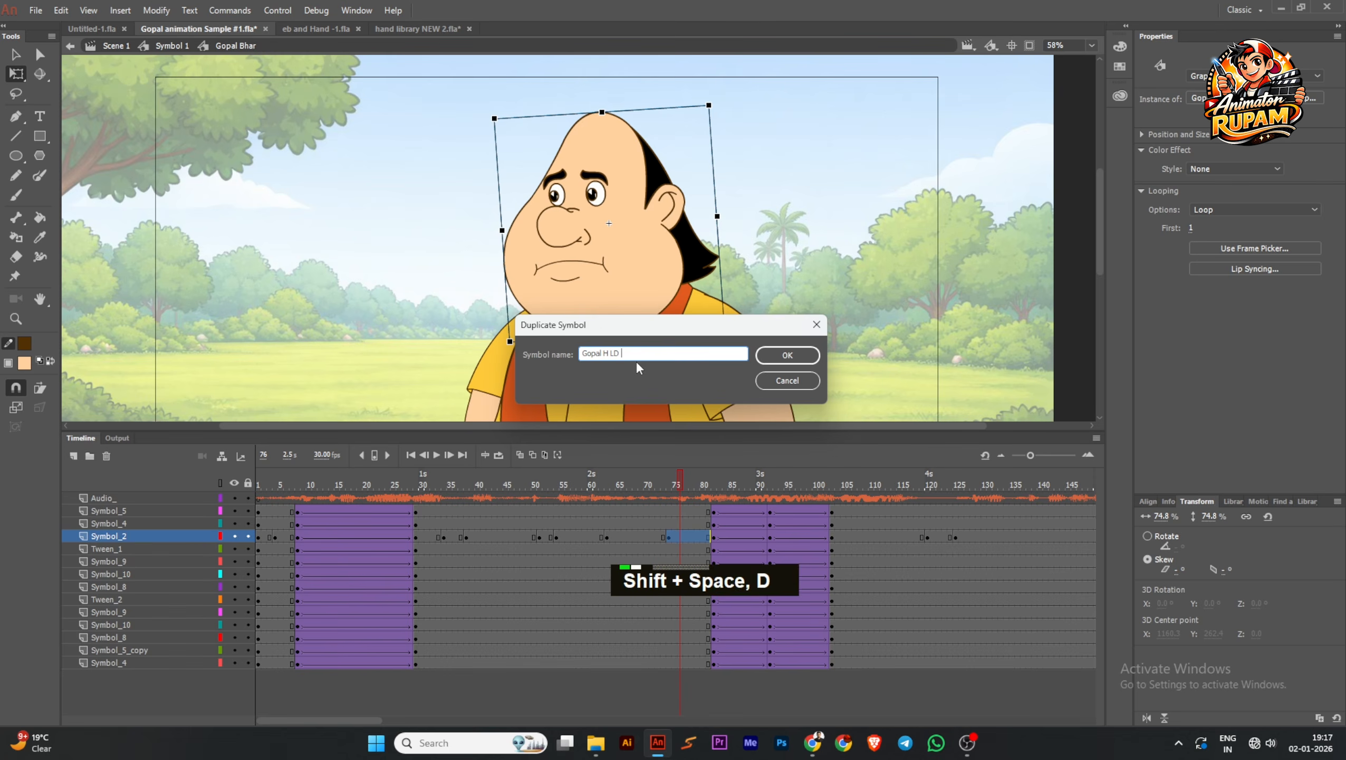
click(771, 358)
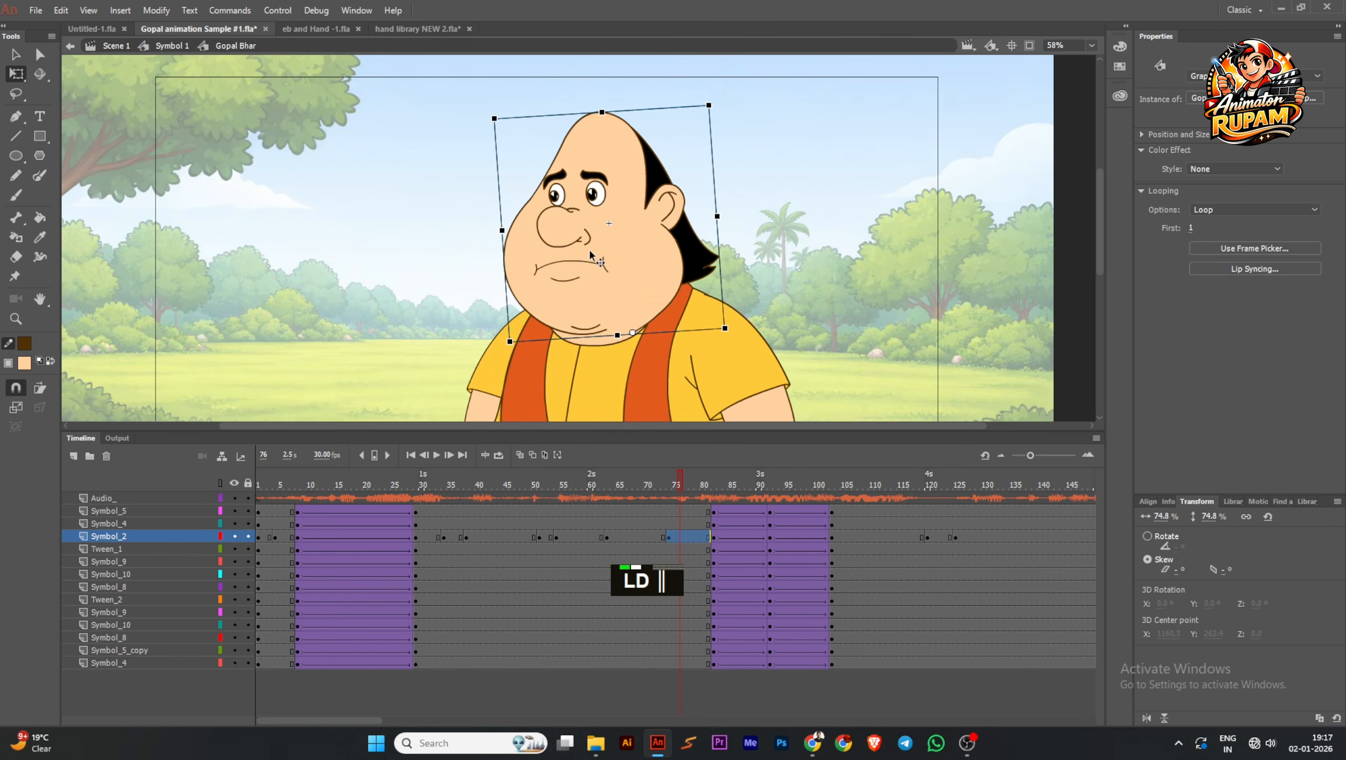
Open the Gopal H LD head symbol for editing, select its eyes, and save the file
scroll(614, 233, up, 2)
double_click(614, 234)
click(617, 164)
scroll(625, 158, up, 2)
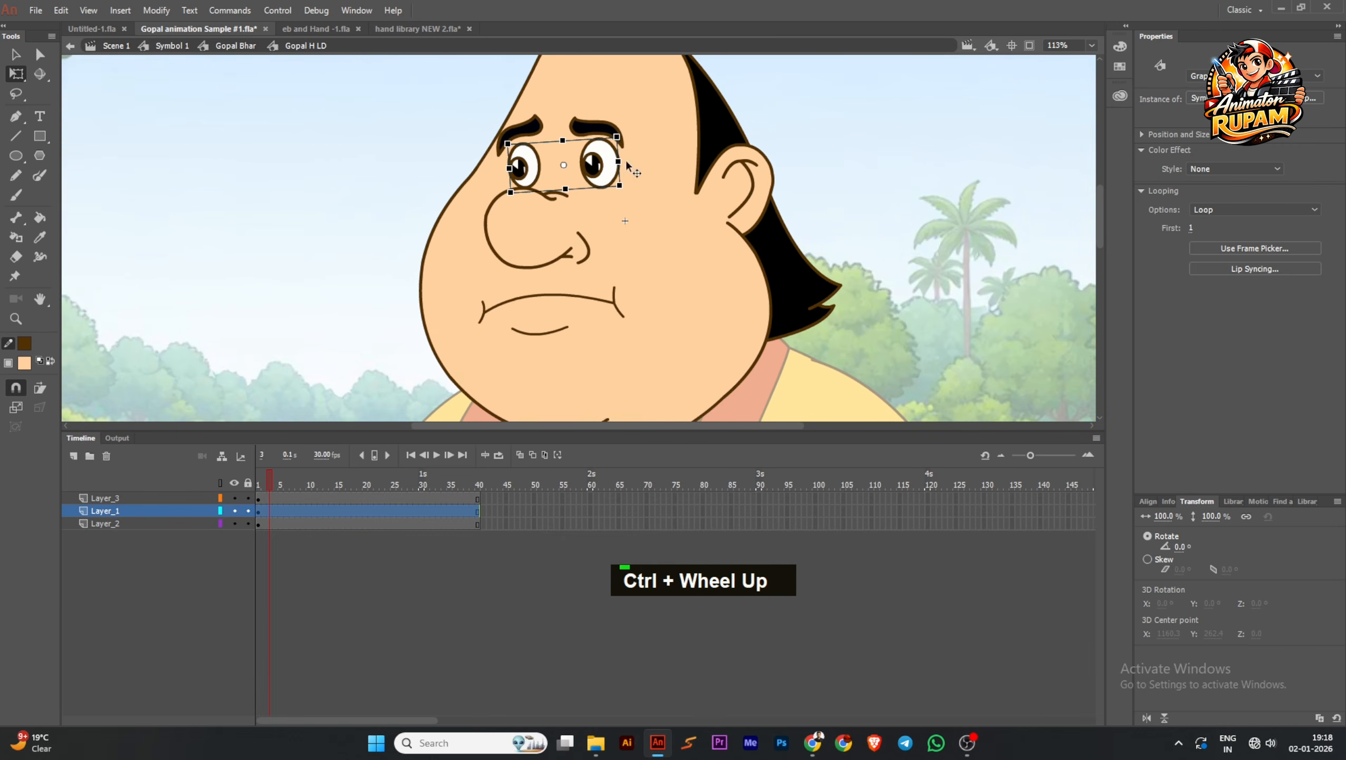
middle_click(627, 163)
scroll(587, 196, up, 2)
key(ctrl+s)
scroll(619, 195, down, 2)
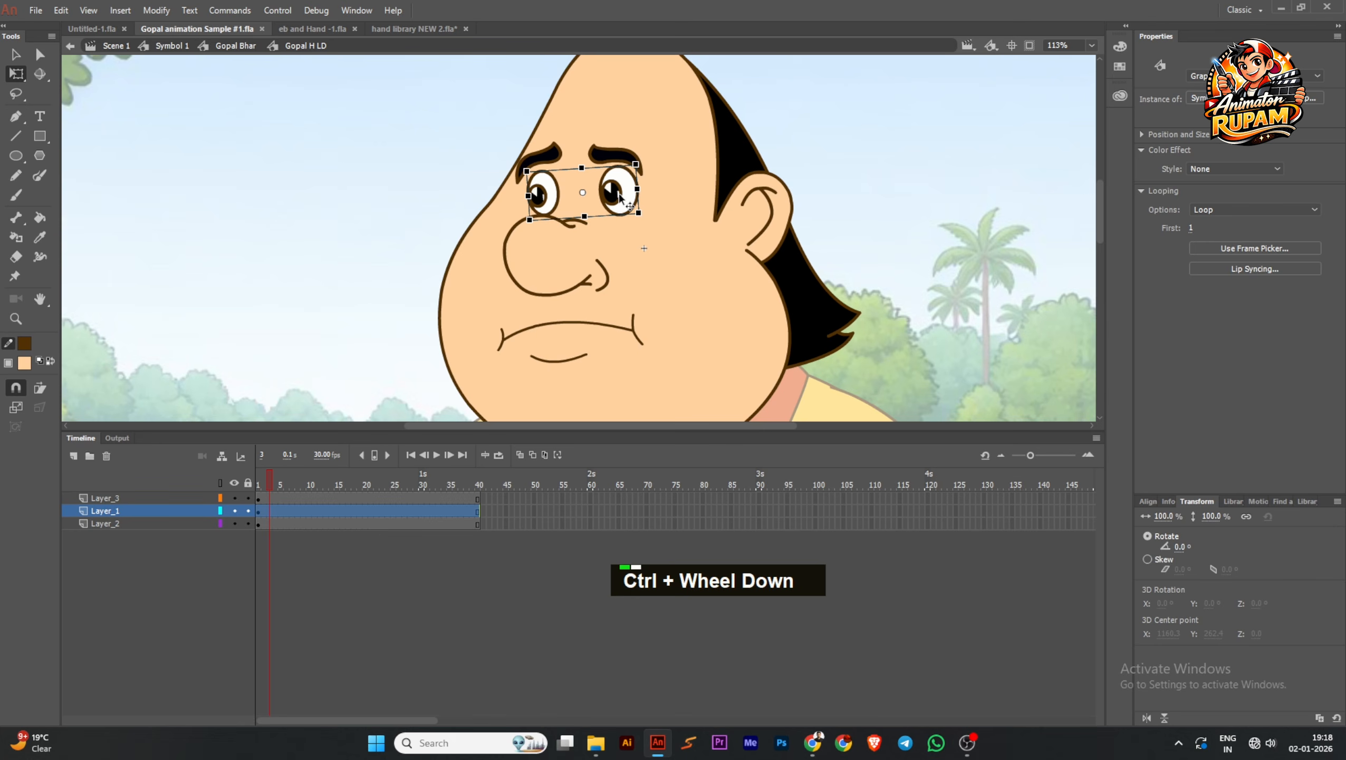
key(ctrl+s)
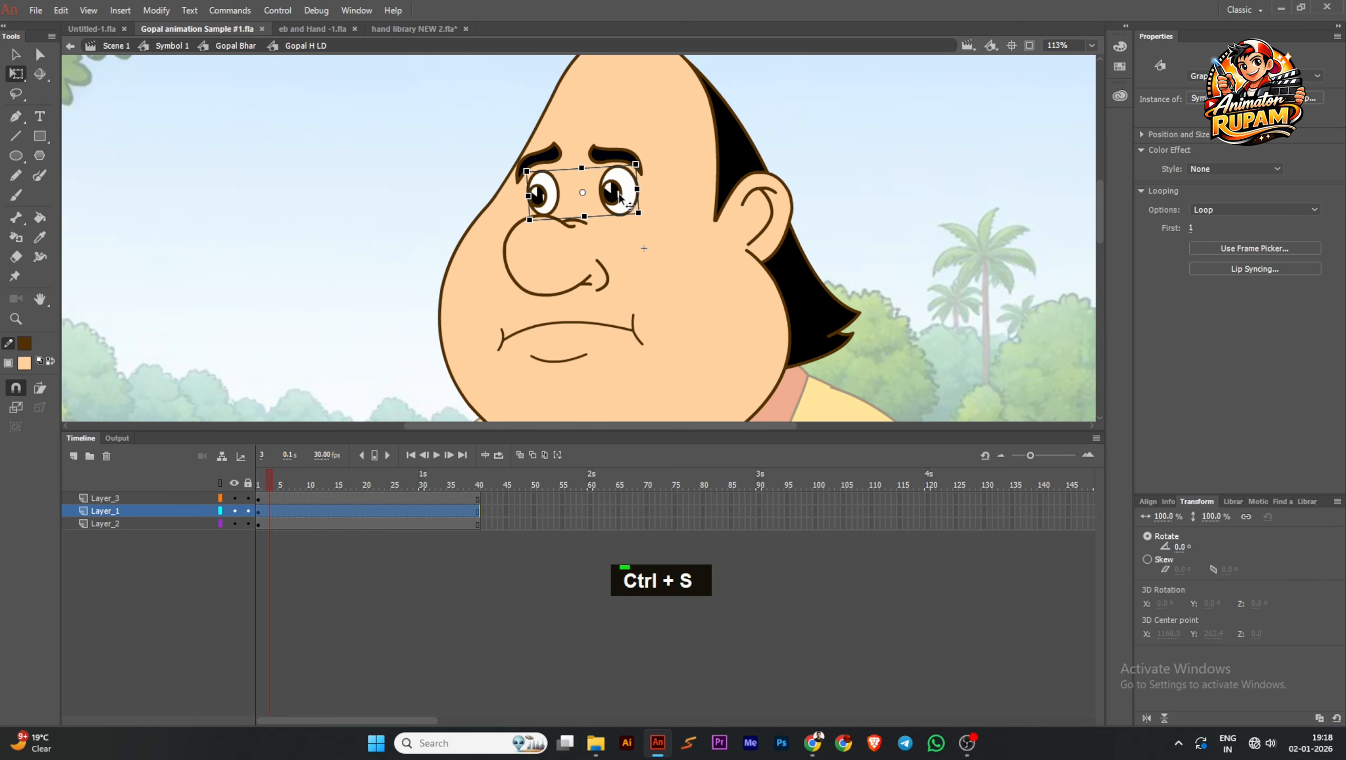
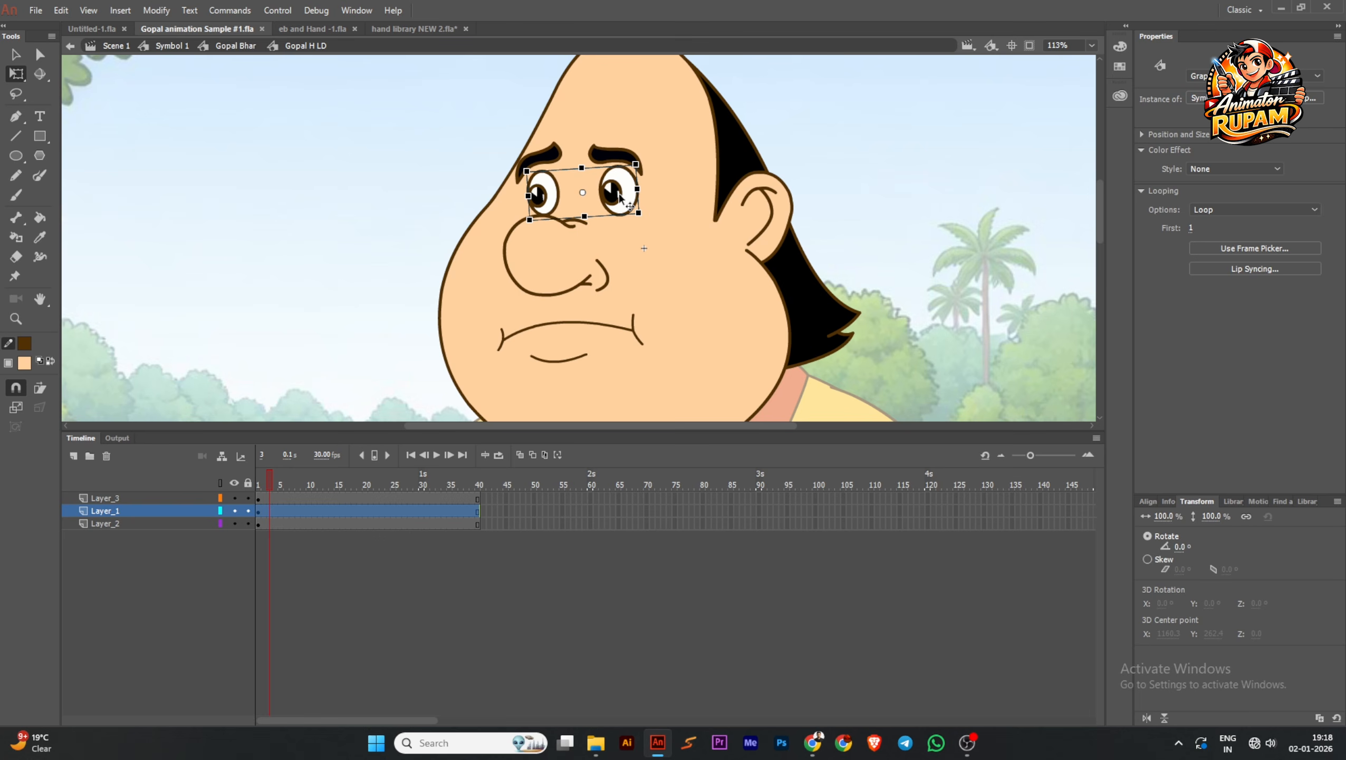
Duplicate the eyes symbol inside the head under the name Symbol 4 copy
scroll(619, 198, up, 3)
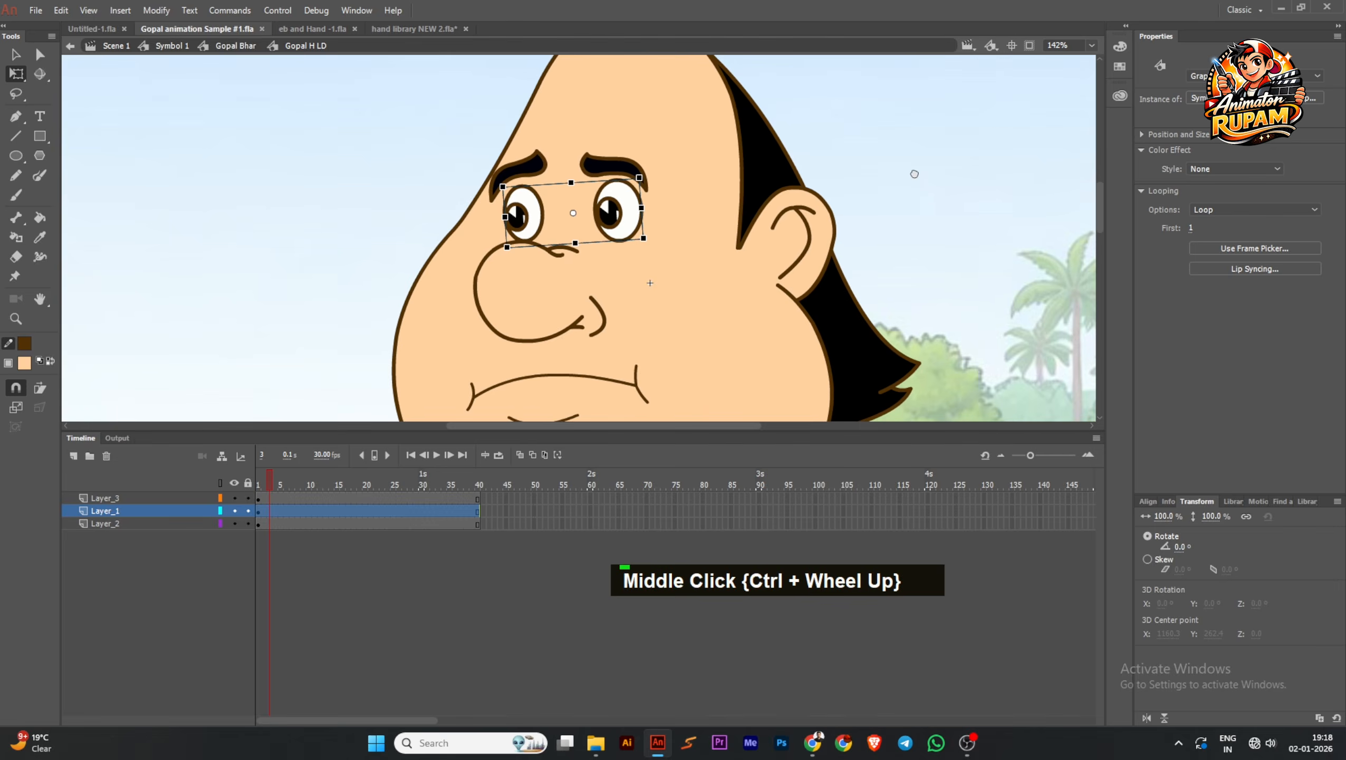
key(plus)
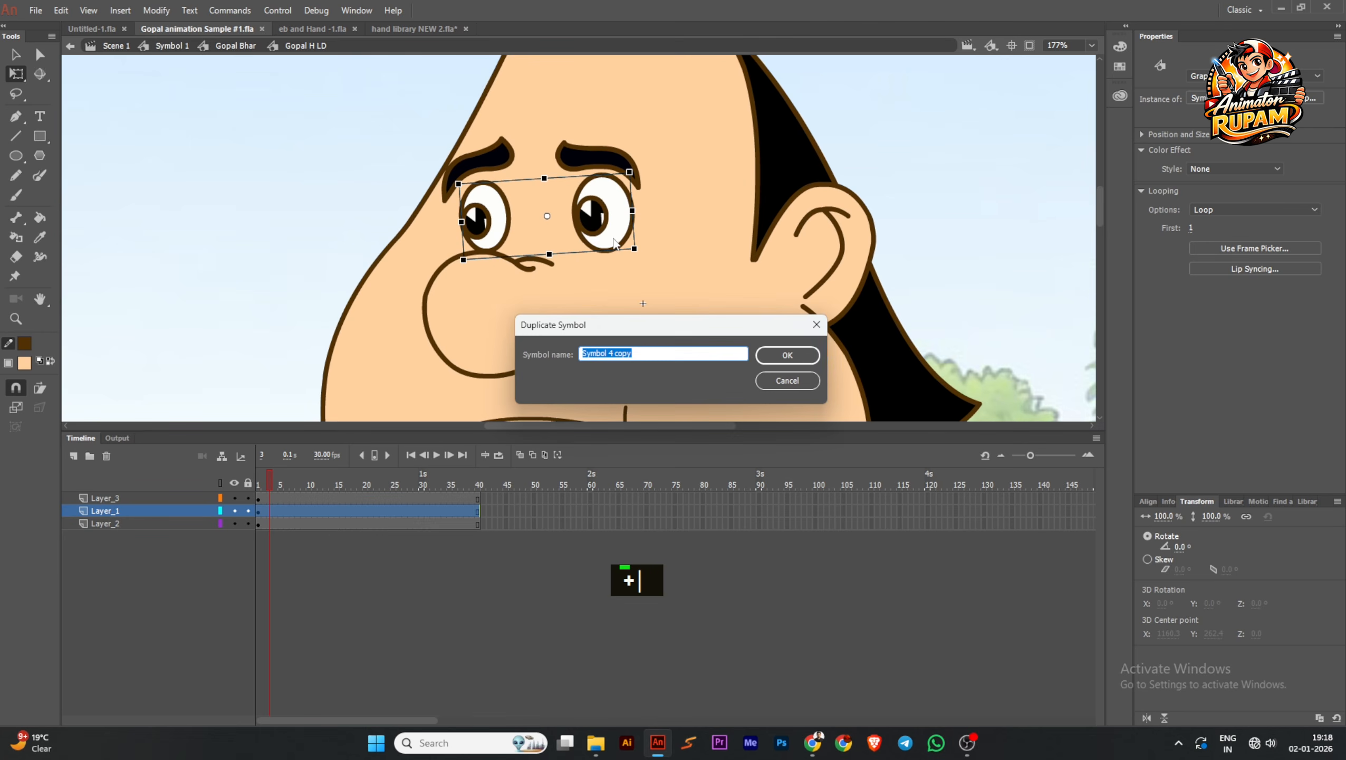
key(Escape)
right_click(605, 207)
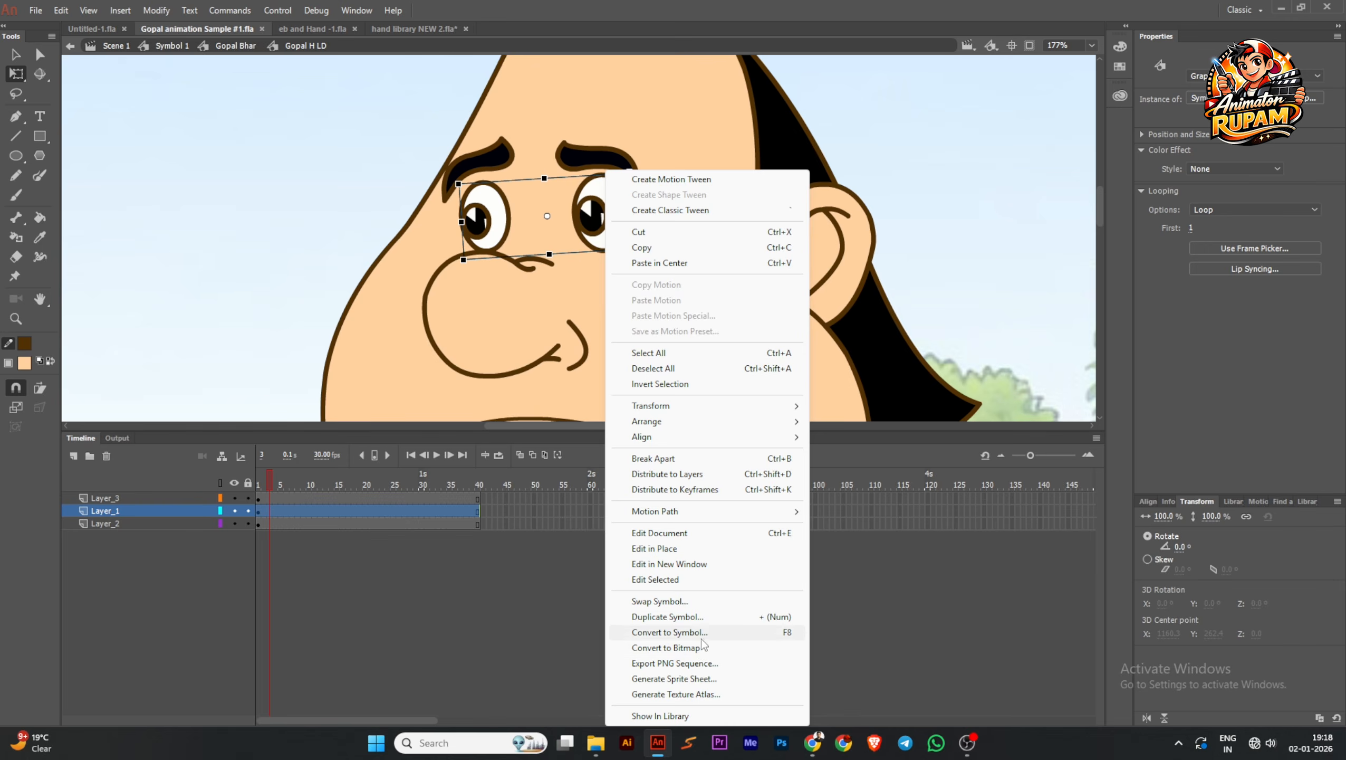
click(708, 618)
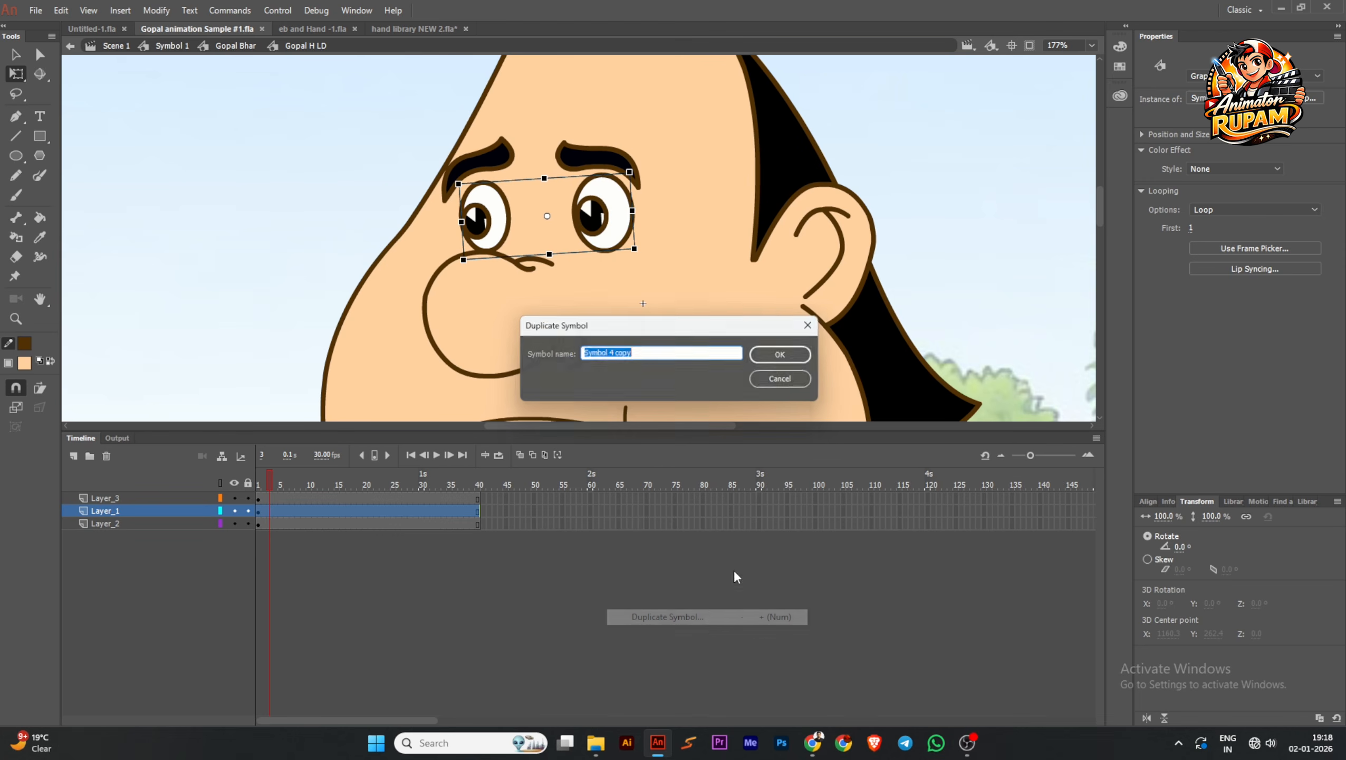
click(779, 354)
Open the duplicated eyes symbol, move both pupils down to the lower edge of the eyes, and return to the head symbol
scroll(569, 210, up, 1)
scroll(569, 210, up, 2)
double_click(569, 212)
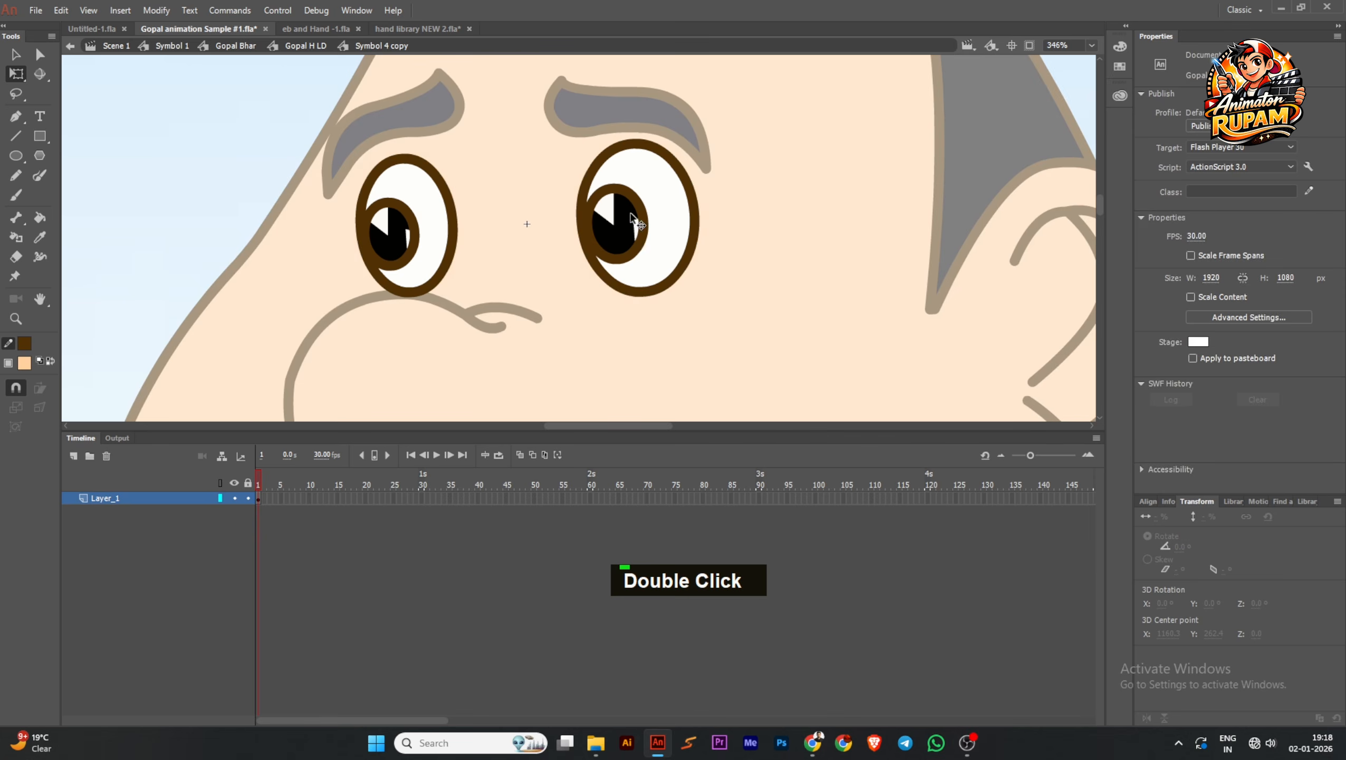
click(598, 237)
shift+click(405, 246)
drag(405, 246, 423, 293)
scroll(667, 269, up, 1)
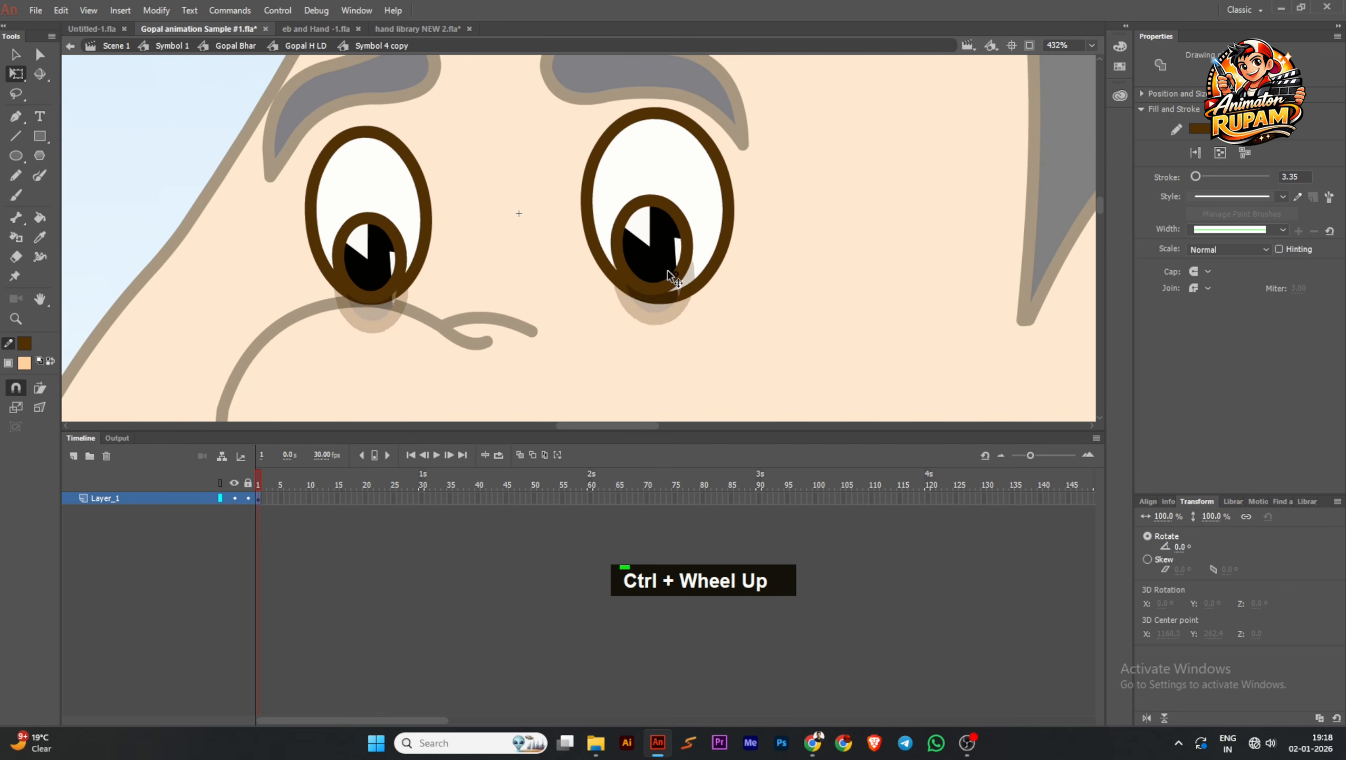
scroll(667, 271, down, 2)
scroll(495, 276, up, 4)
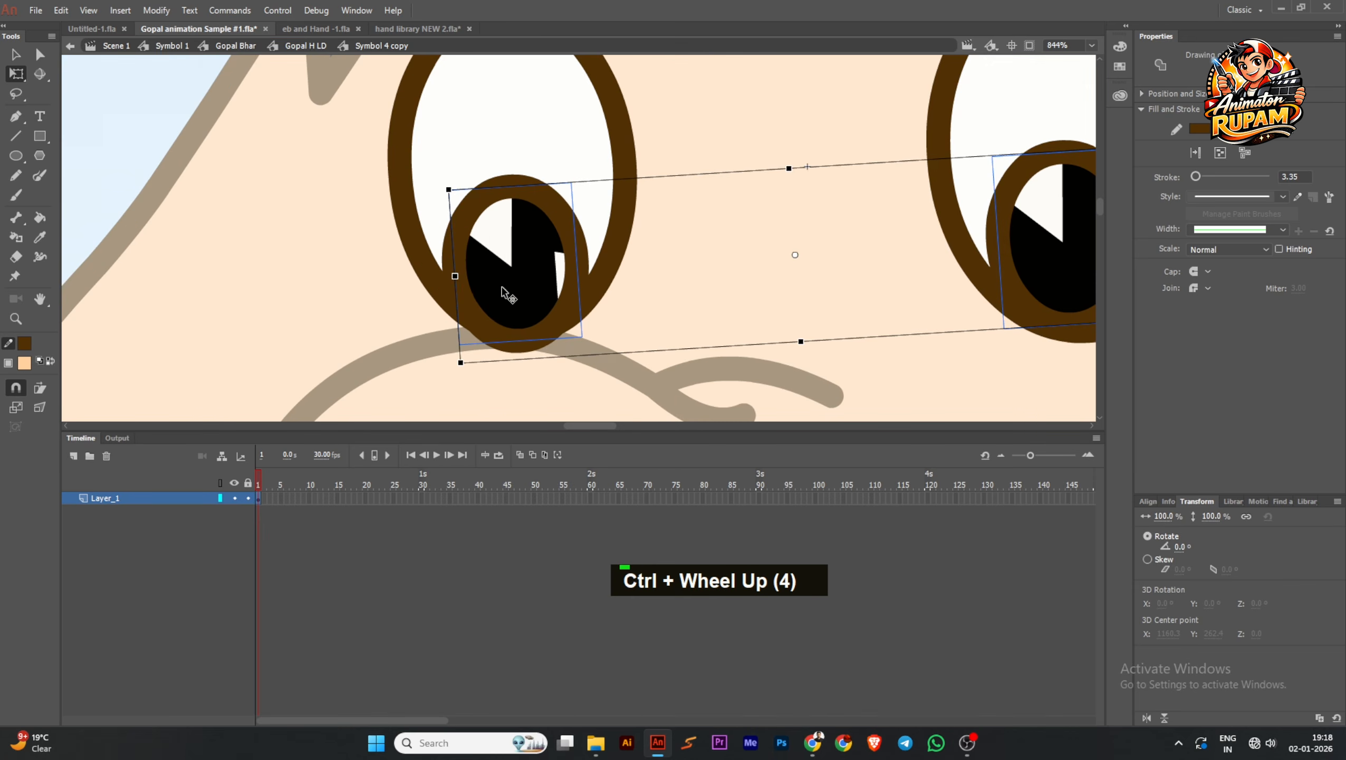
scroll(504, 288, down, 3)
scroll(503, 287, down, 2)
double_click(322, 238)
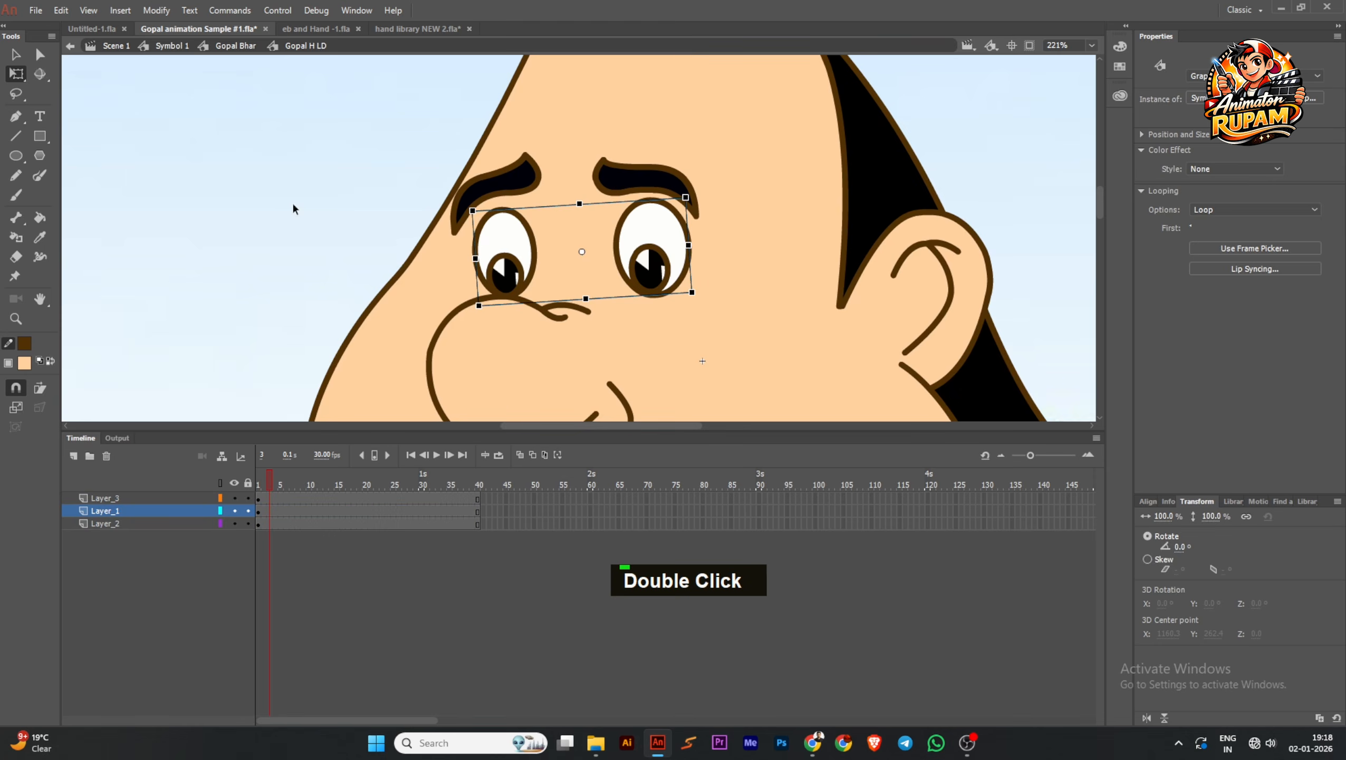
Rotate the eyebrows in the Gopal H LD head symbol and return to the Gopal Bhar timeline
scroll(514, 227, down, 3)
click(617, 205)
scroll(605, 203, up, 3)
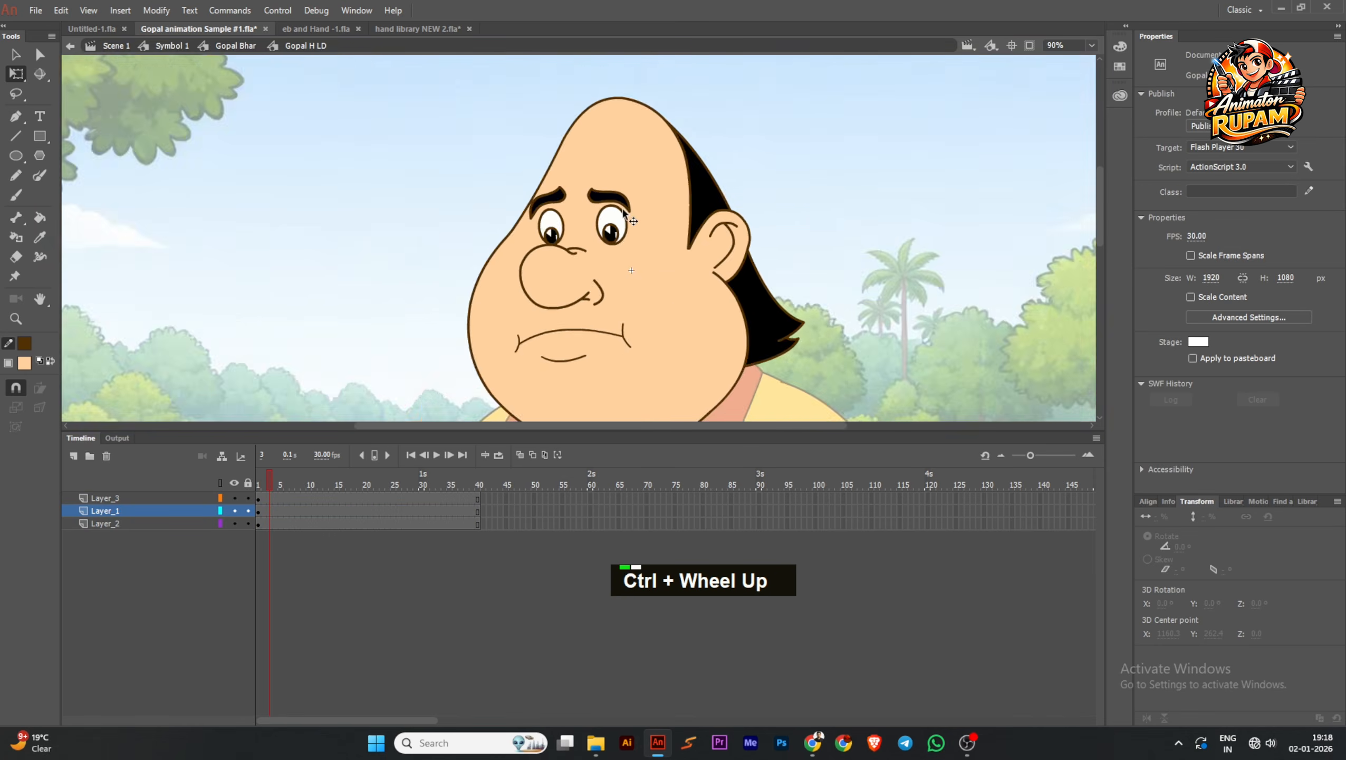
scroll(568, 182, up, 1)
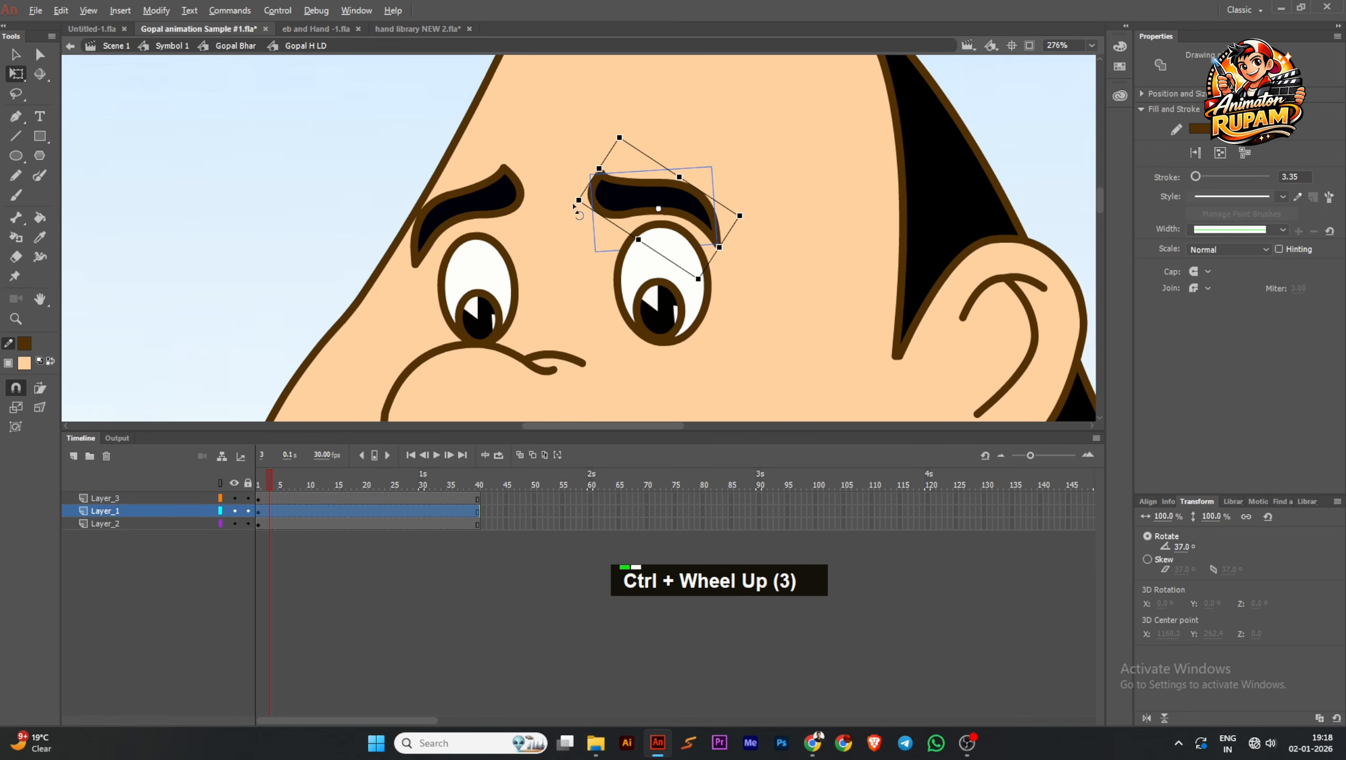
drag(575, 205, 534, 178)
click(498, 202)
scroll(527, 210, down, 6)
double_click(416, 258)
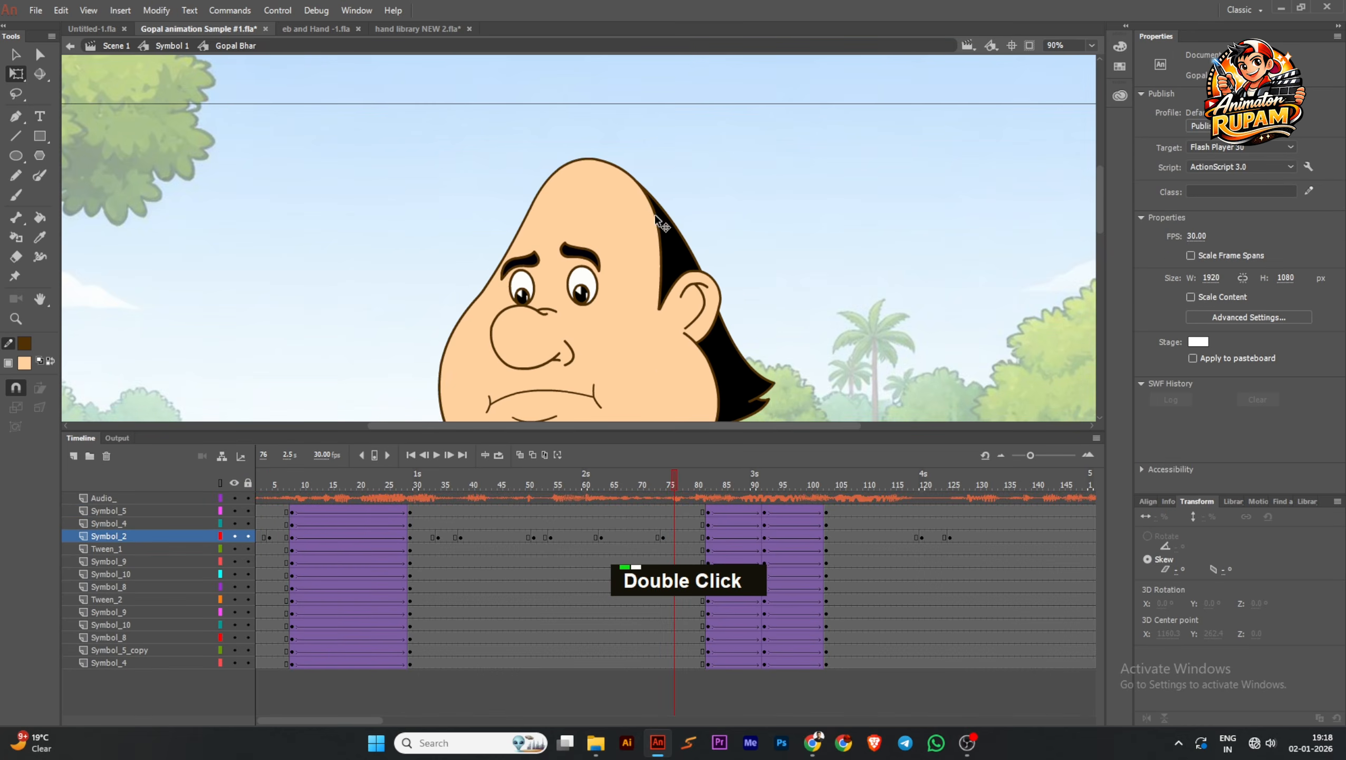
scroll(659, 220, down, 2)
key(comma)
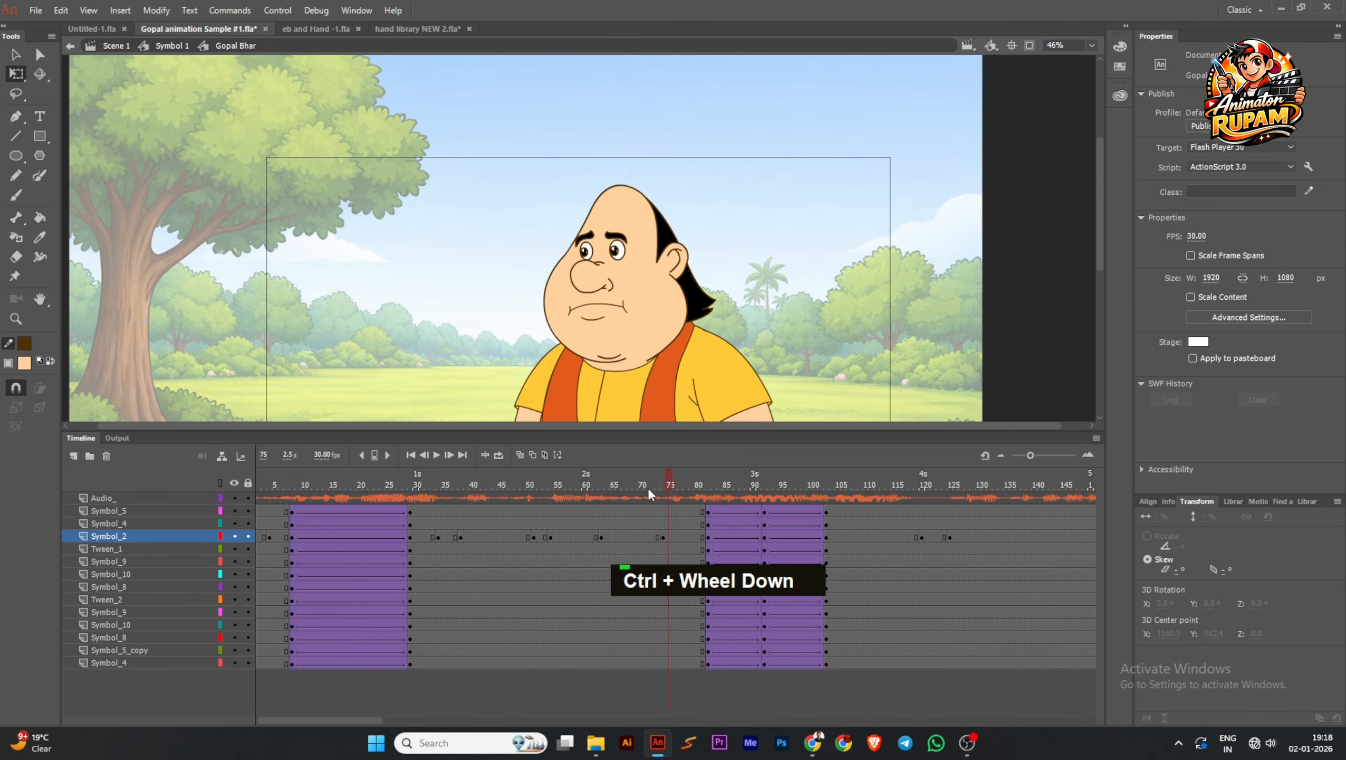
drag(638, 489, 713, 481)
click(646, 330)
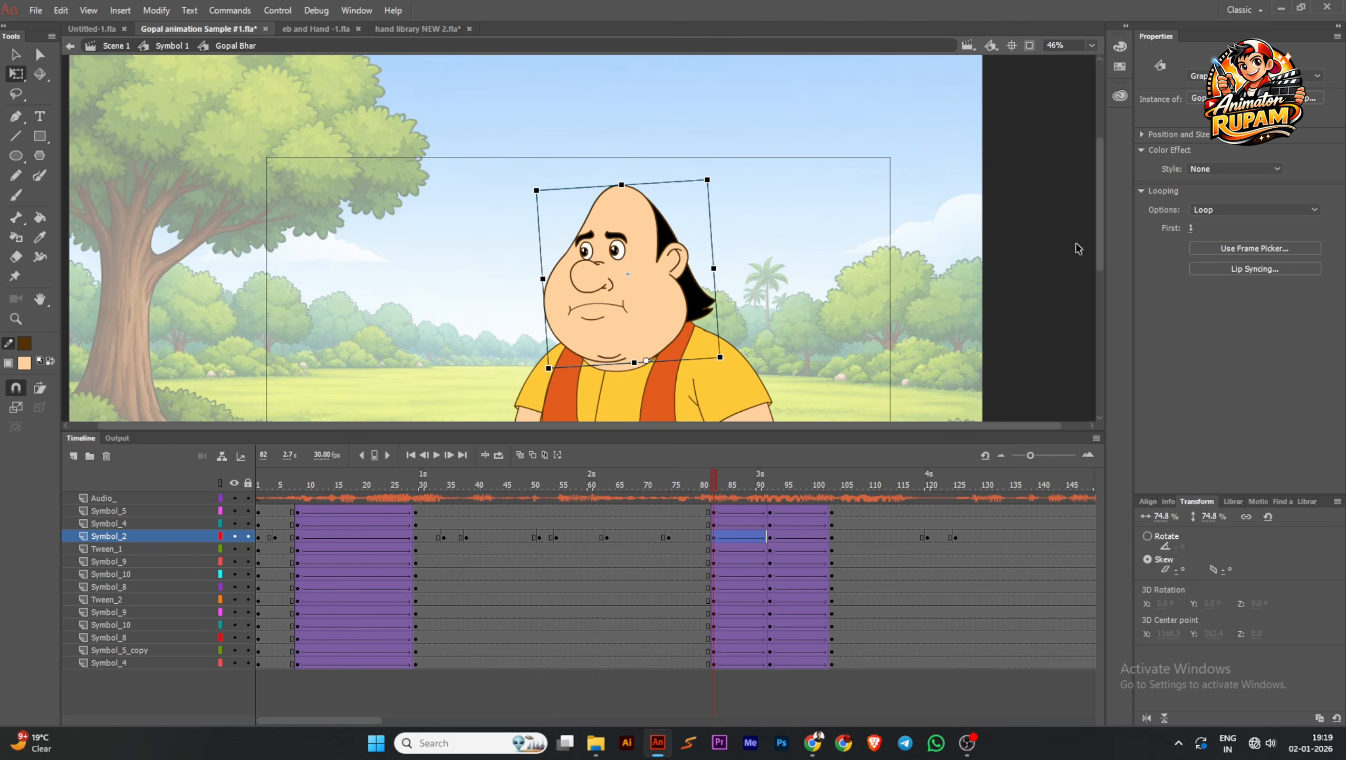
click(1305, 101)
scroll(705, 288, down, 1)
click(640, 275)
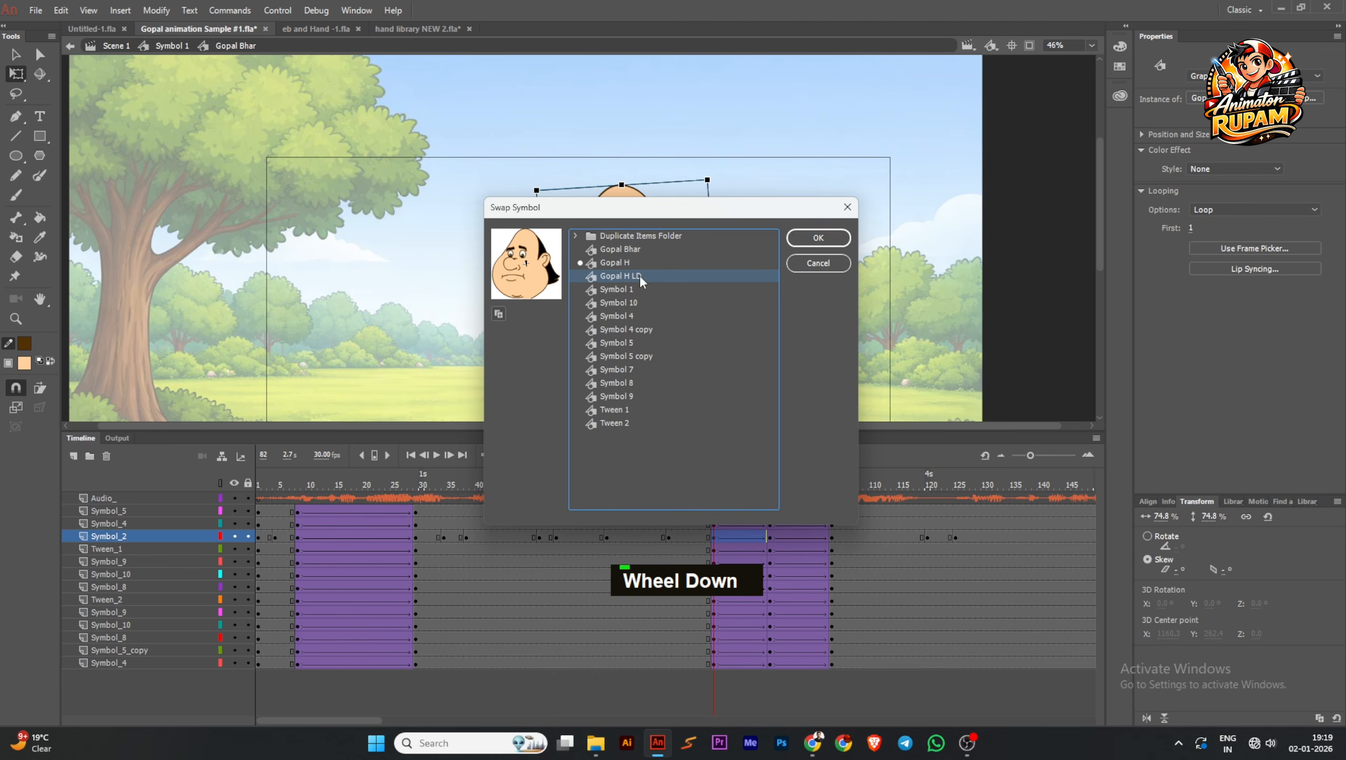
click(849, 208)
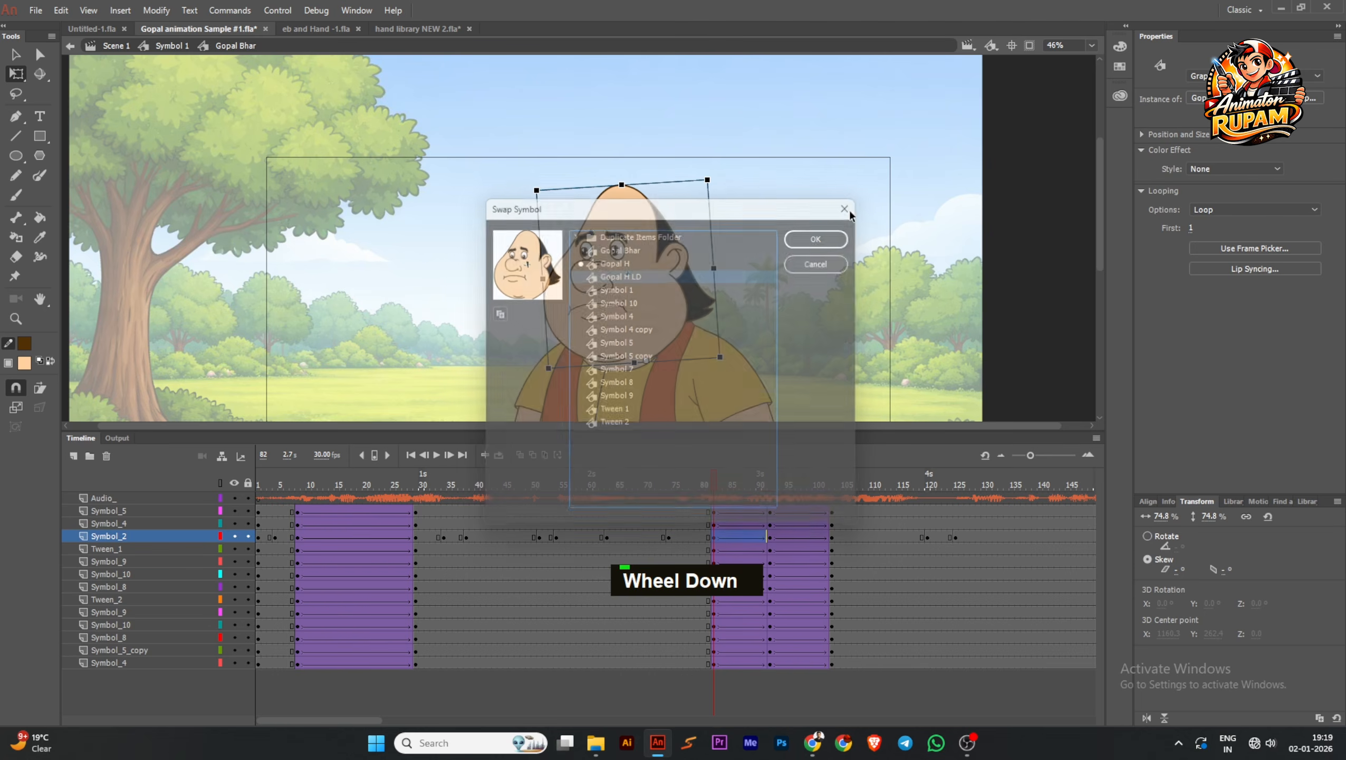
Select the head at frame 82 and save the file
double_click(630, 281)
key(ctrl+s)
ctrl+scroll(664, 276, up, 2)
middle_click(691, 272)
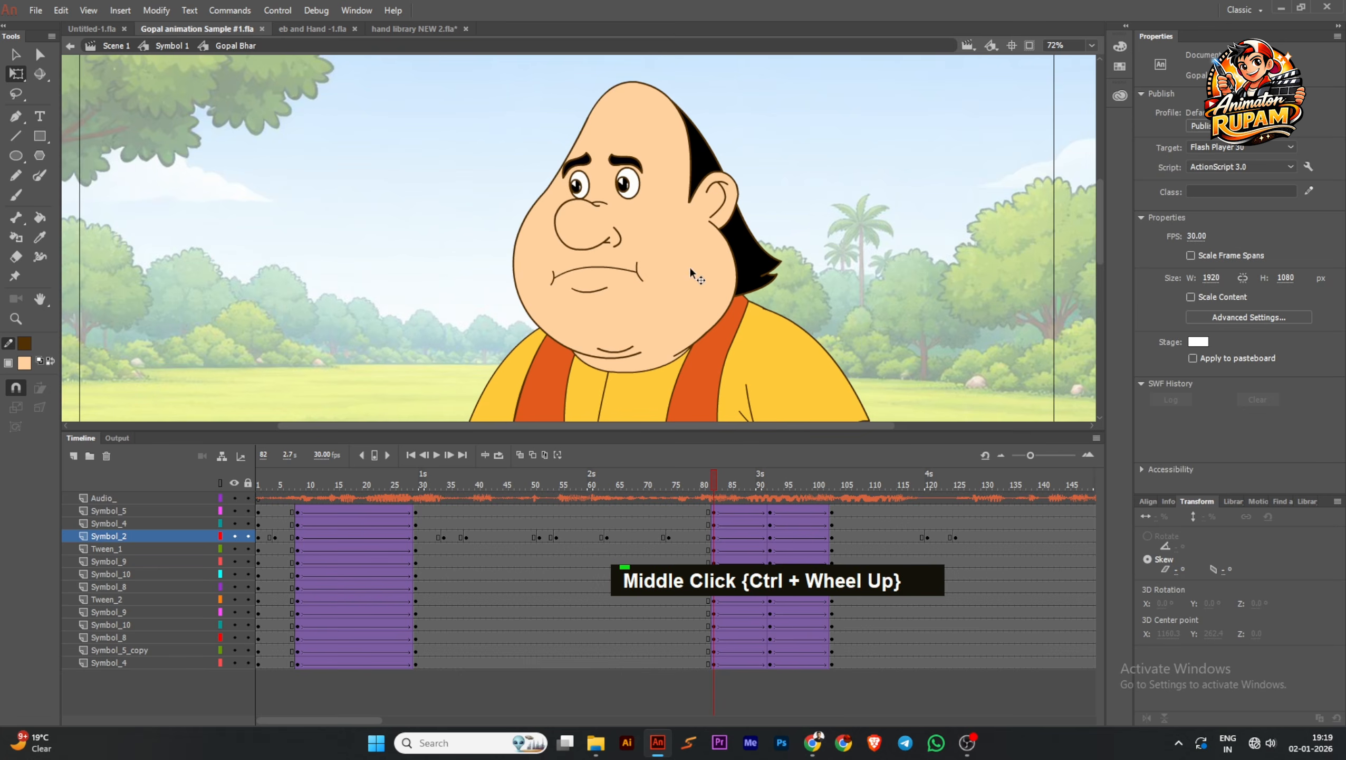
ctrl+scroll(691, 272, down, 2)
click(704, 208)
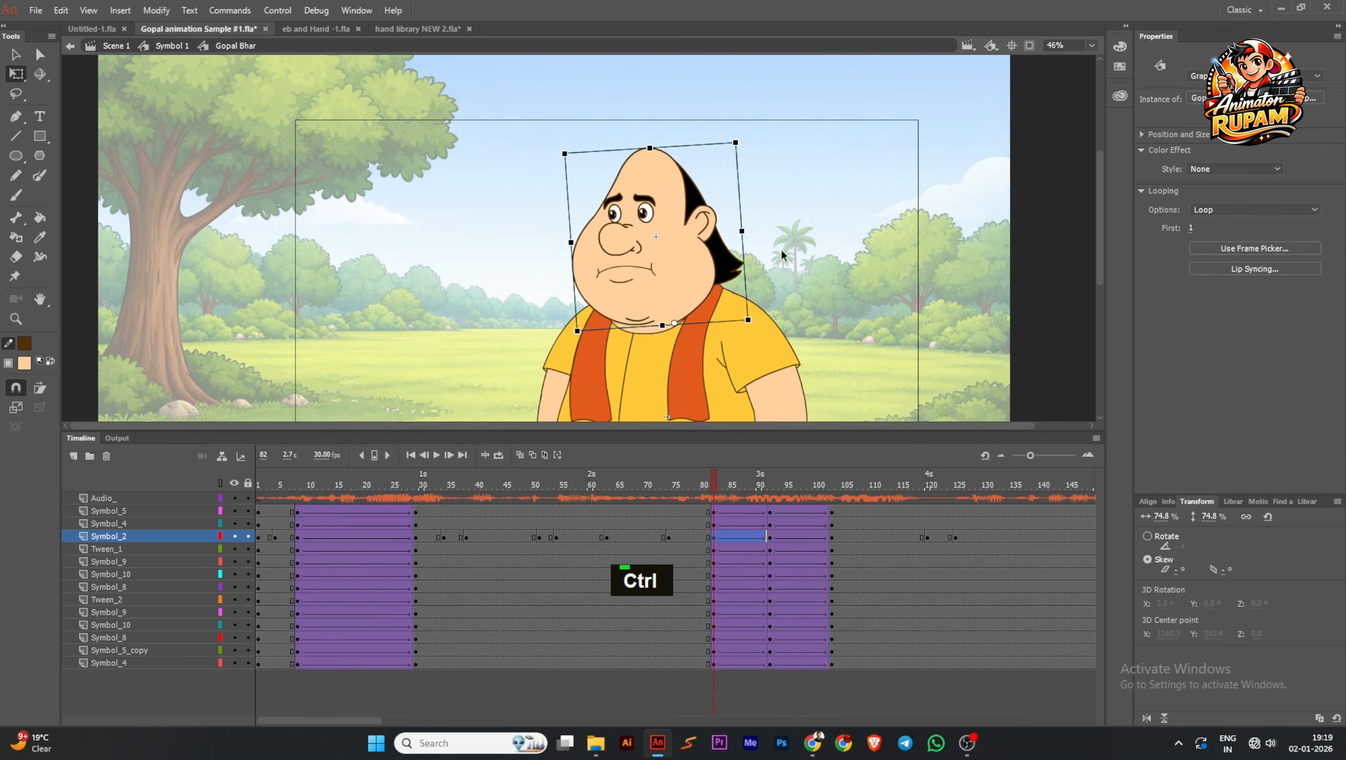
middle_click(681, 266)
key(ctrl+s)
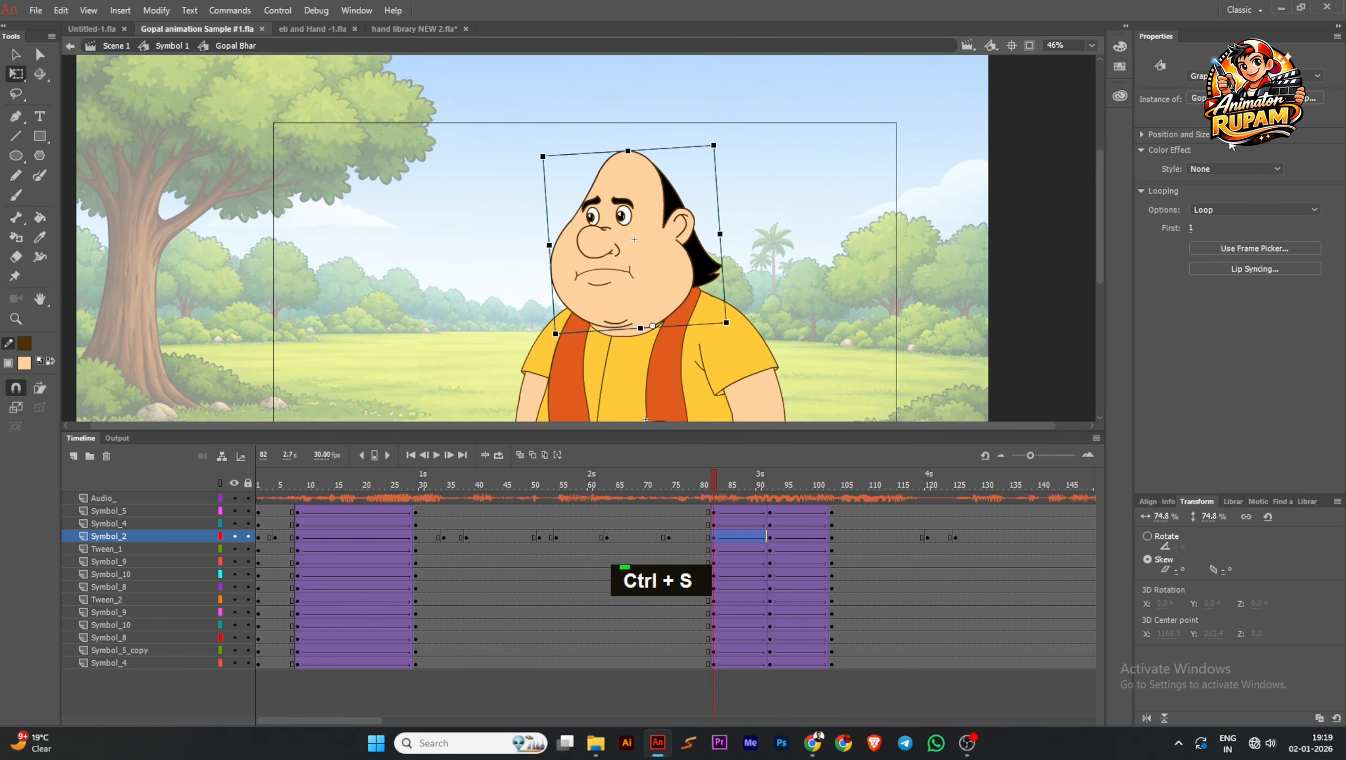
Swap the head instance at frame 82 on the Symbol_2 layer for the Gopal H LD symbol
click(703, 536)
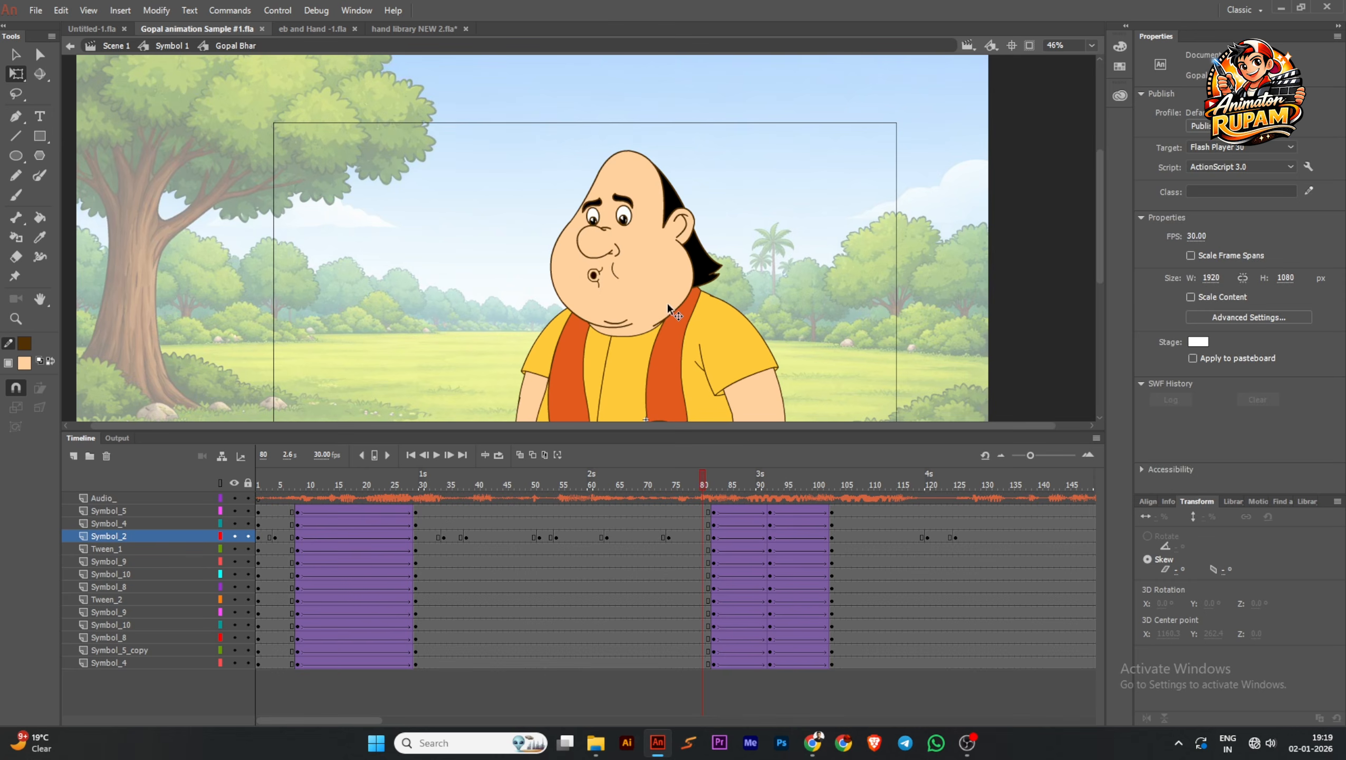
click(645, 280)
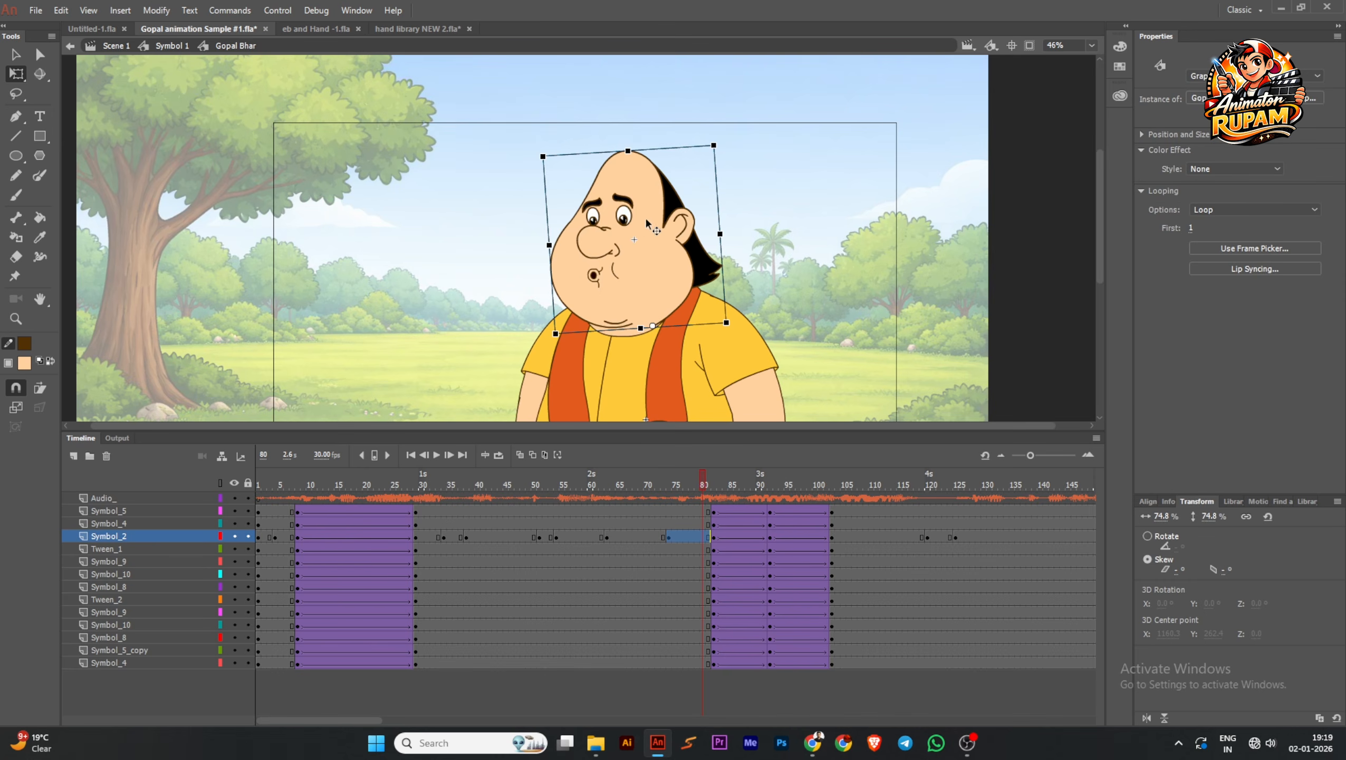
click(713, 485)
click(714, 537)
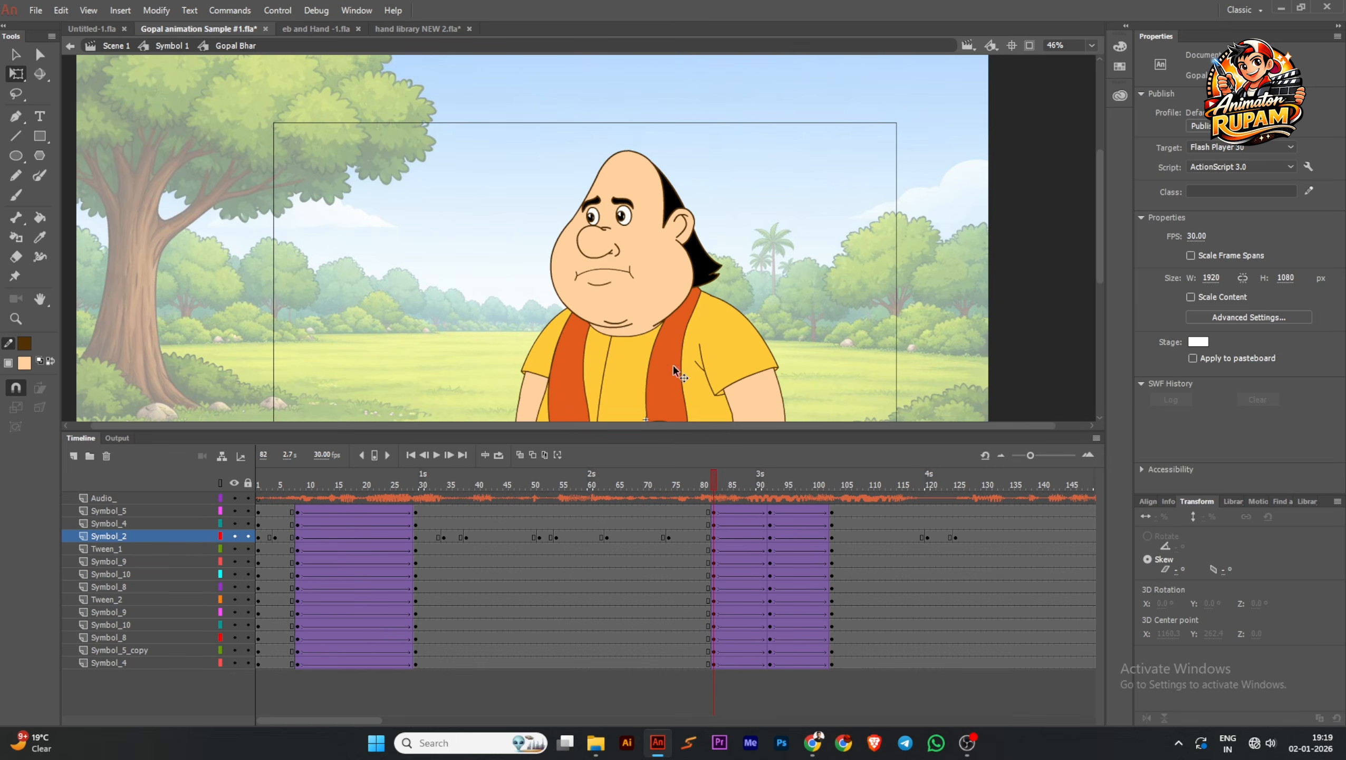
click(609, 327)
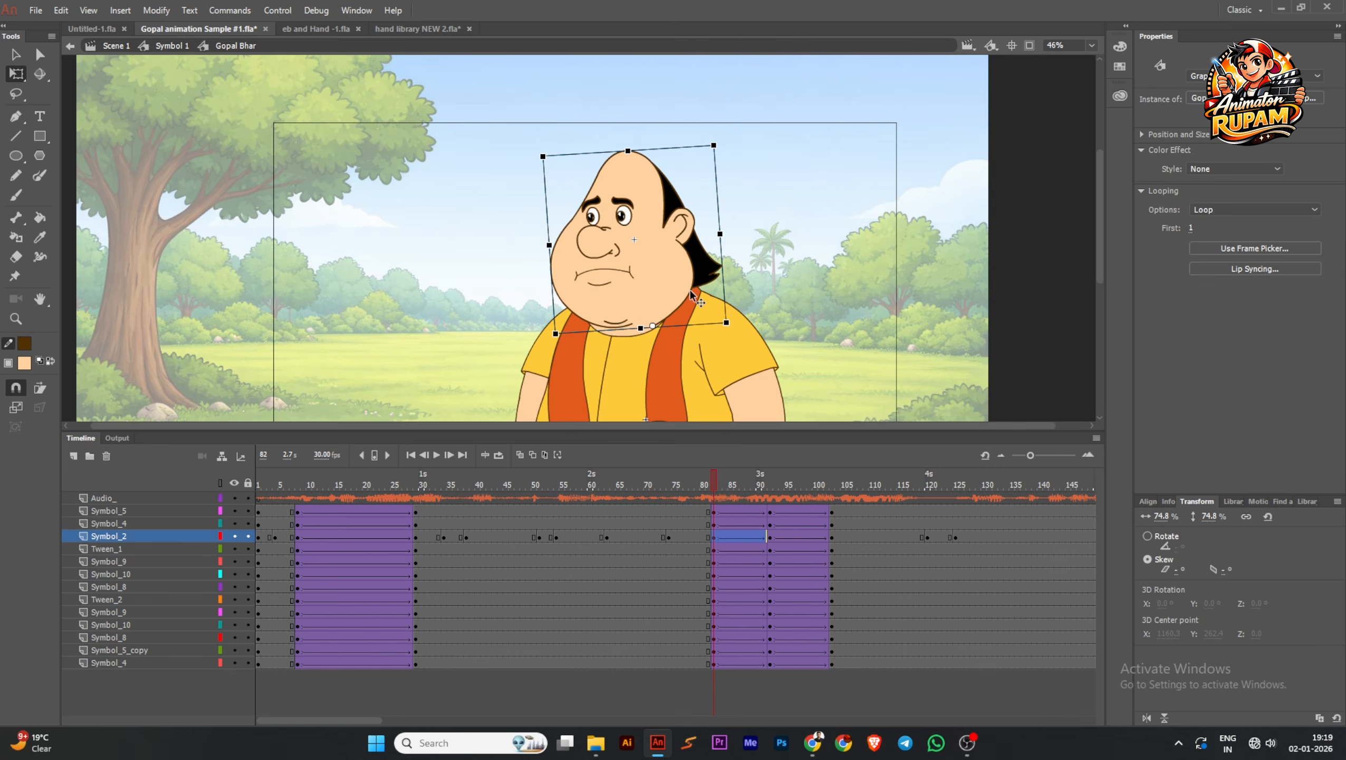
click(1312, 99)
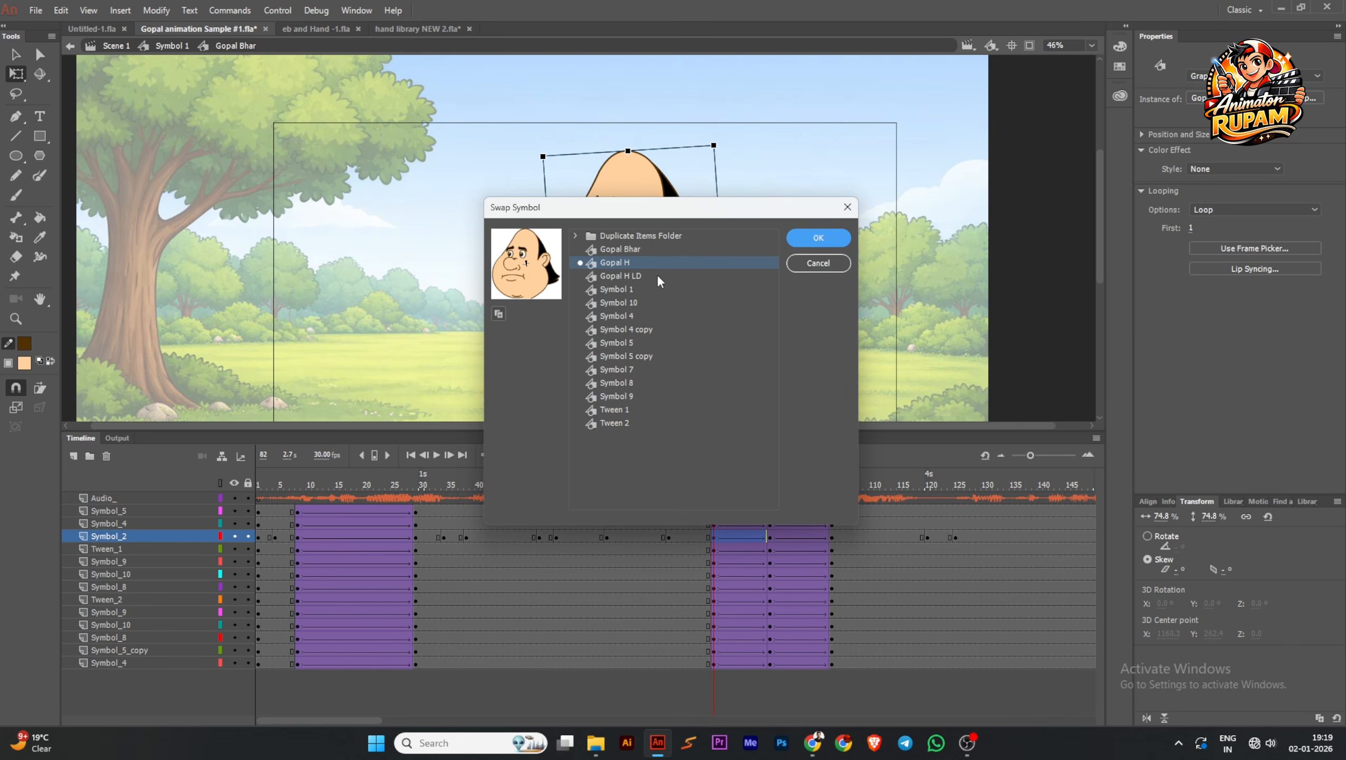
click(645, 277)
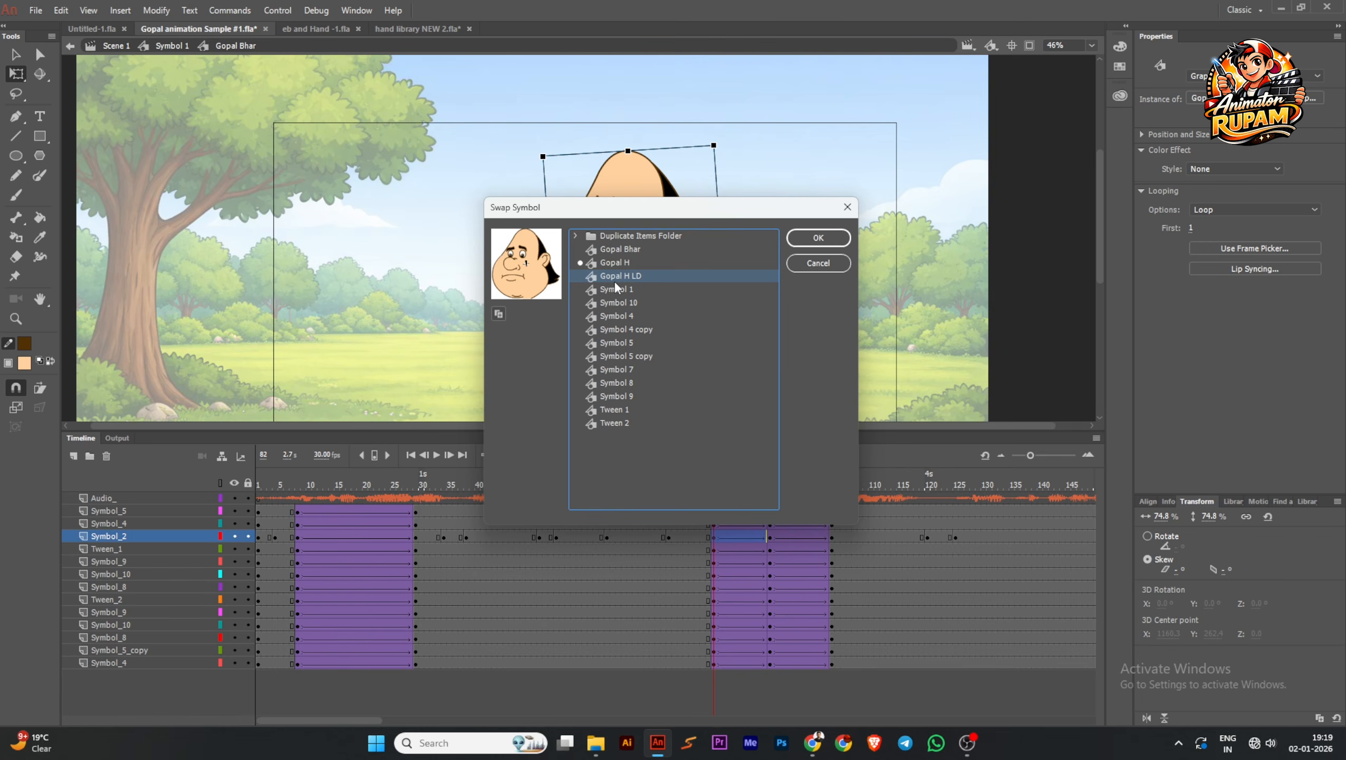
click(802, 242)
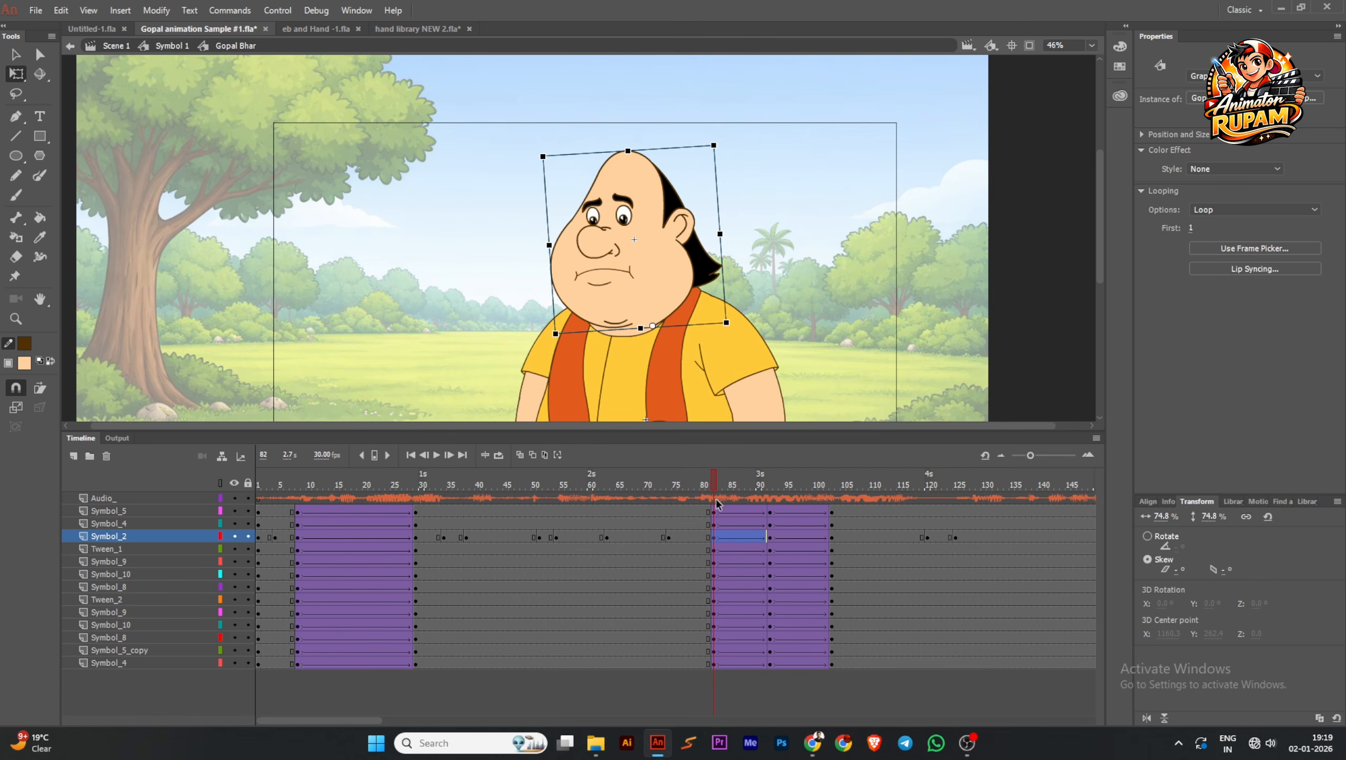
Save the file and play the animation from the first frame to check the gesture and the swapped head
drag(715, 482, 553, 510)
scroll(710, 266, down, 2)
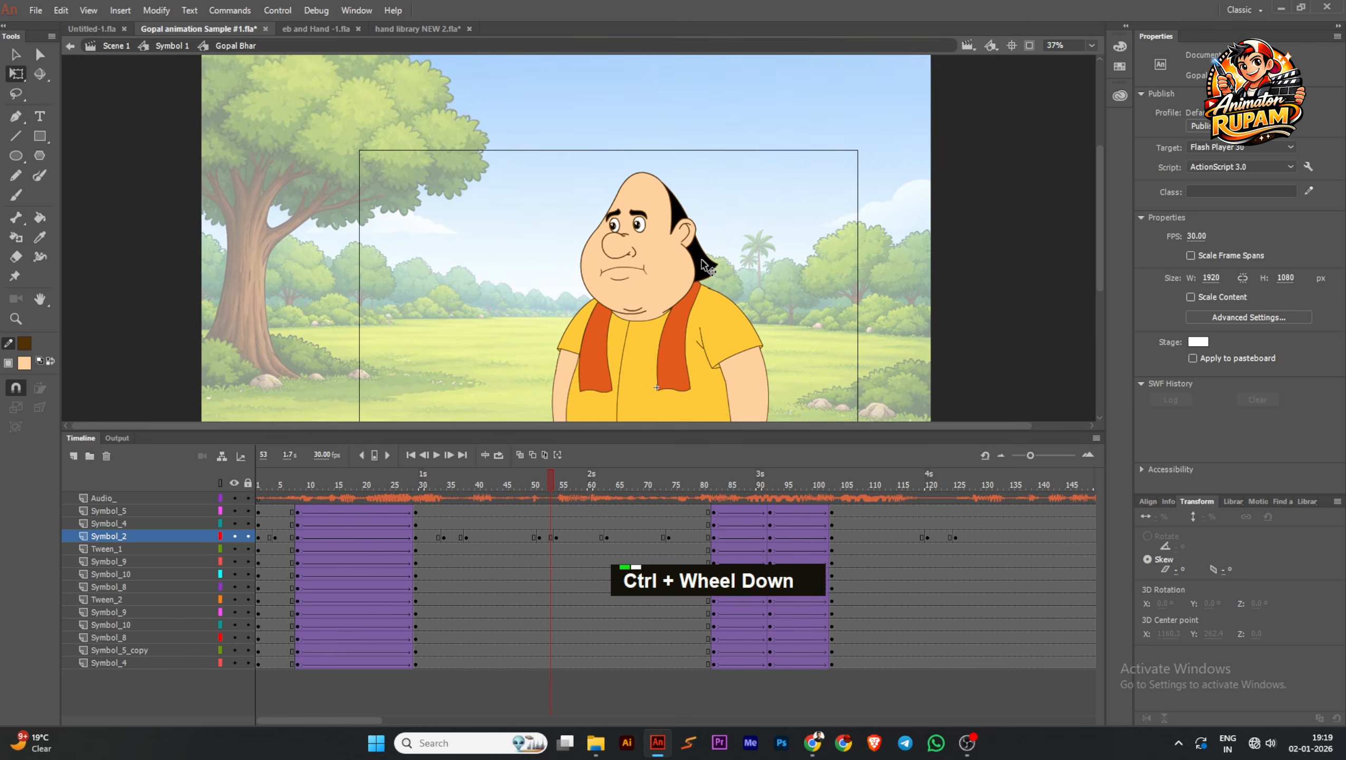
key(ctrl+s)
click(411, 456)
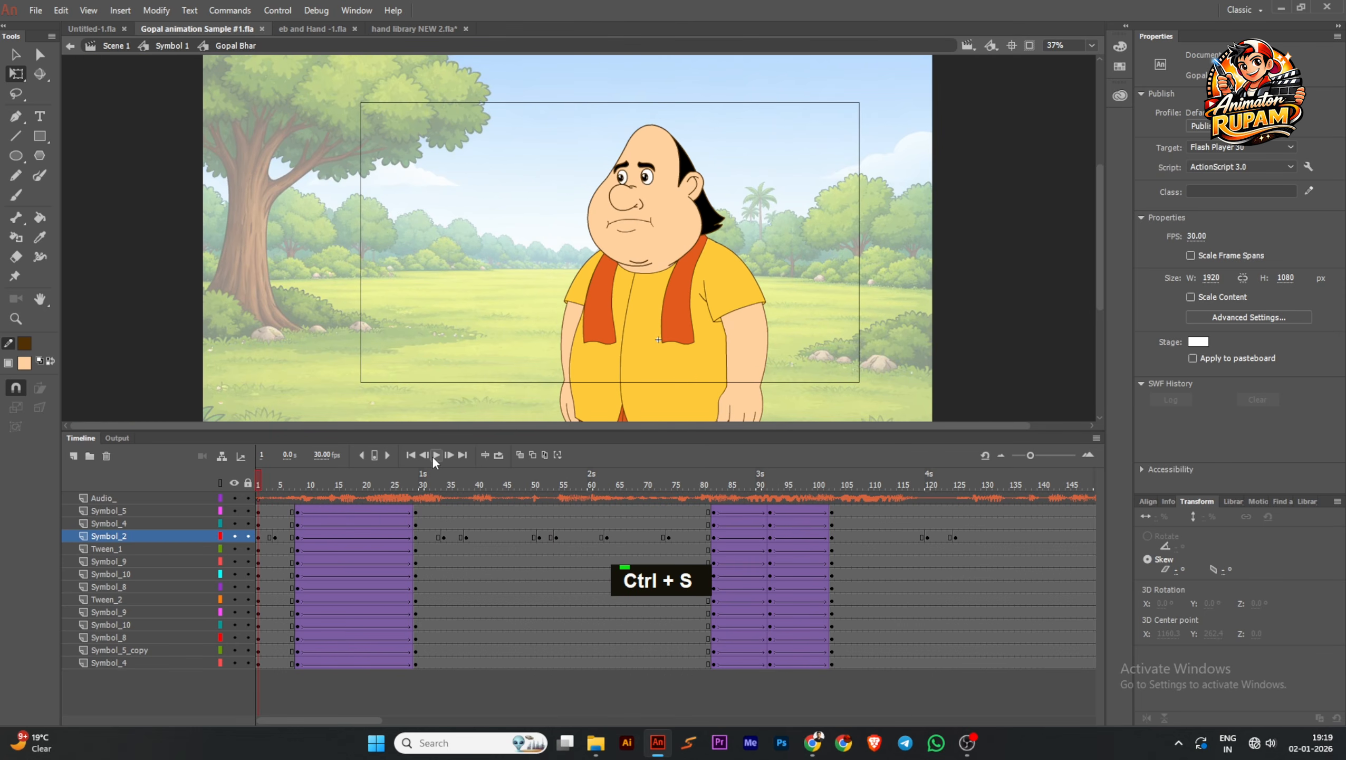
click(433, 457)
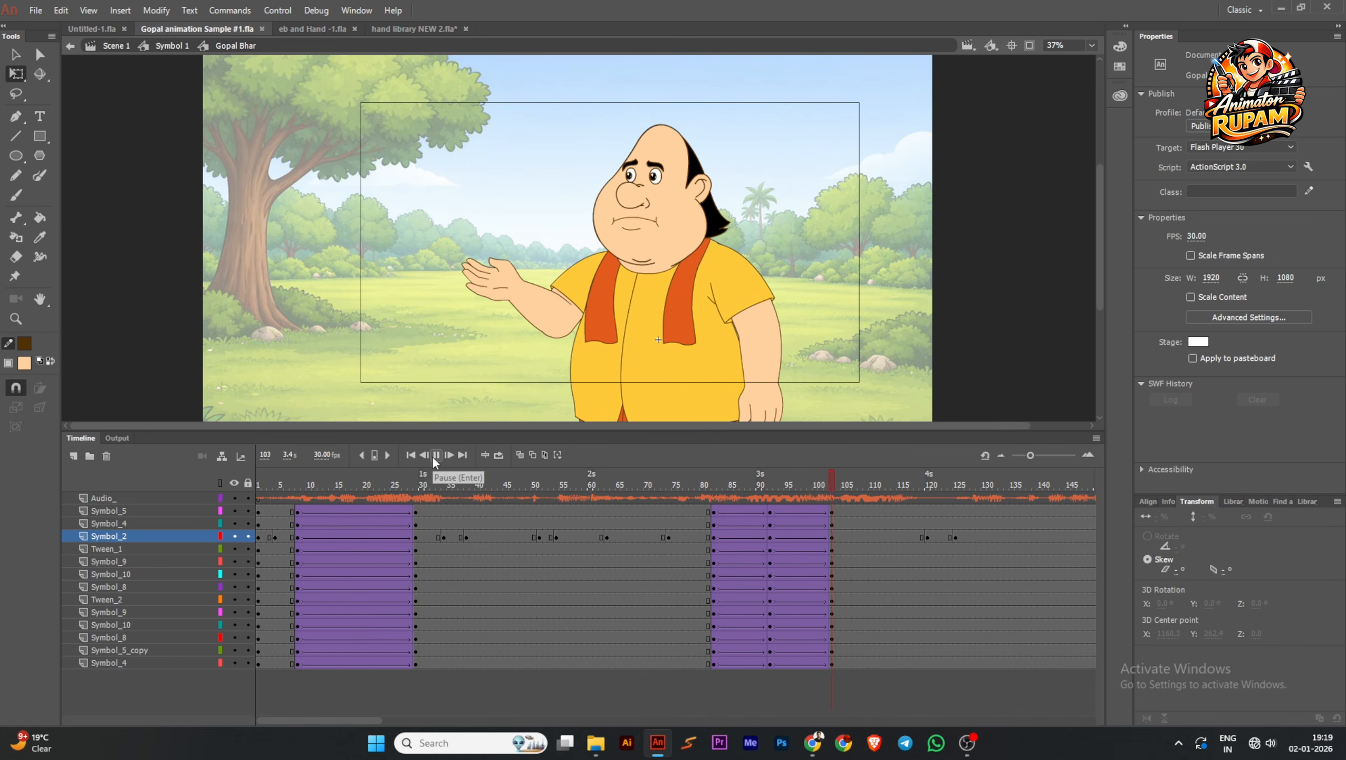
click(436, 455)
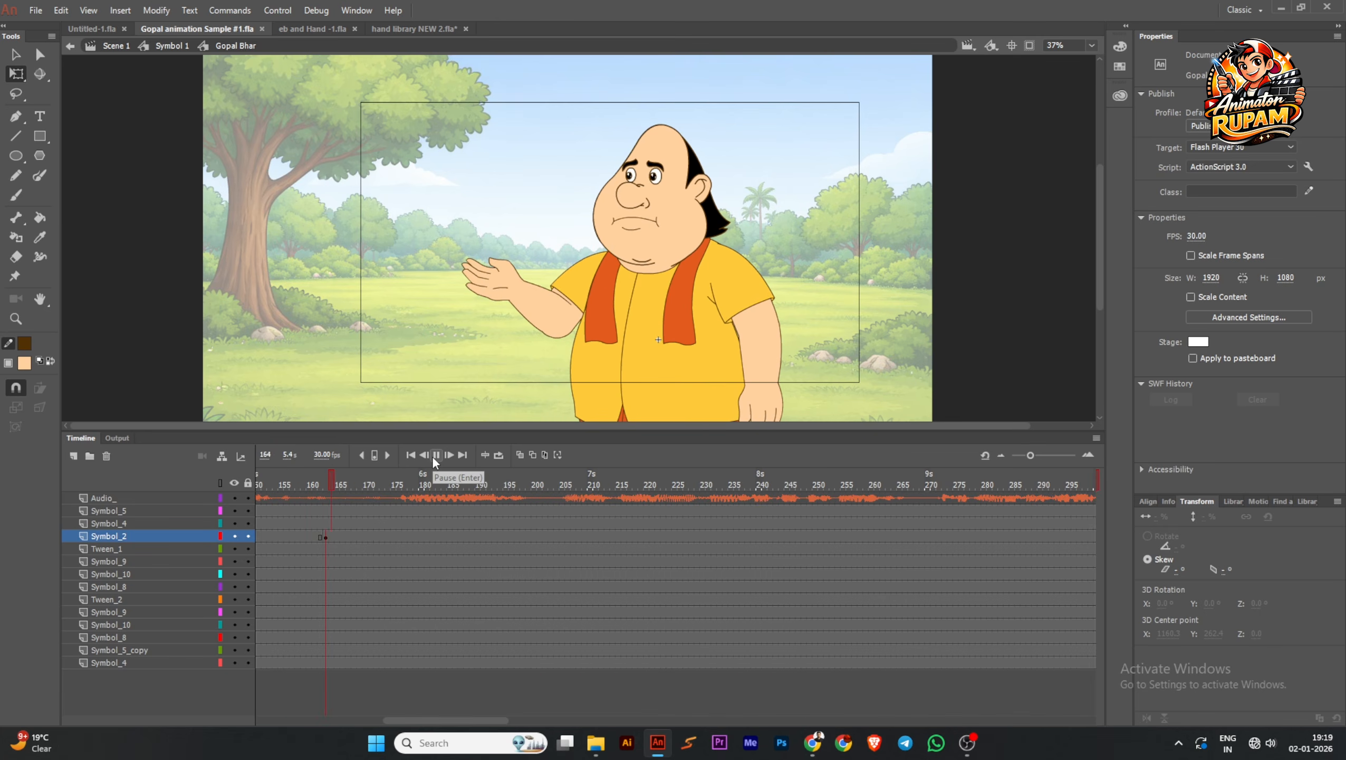
Insert keyframes at frame 171 on all character layers and copy the tweened arm-raising frames from frame 82 onto them
drag(287, 516, 542, 540)
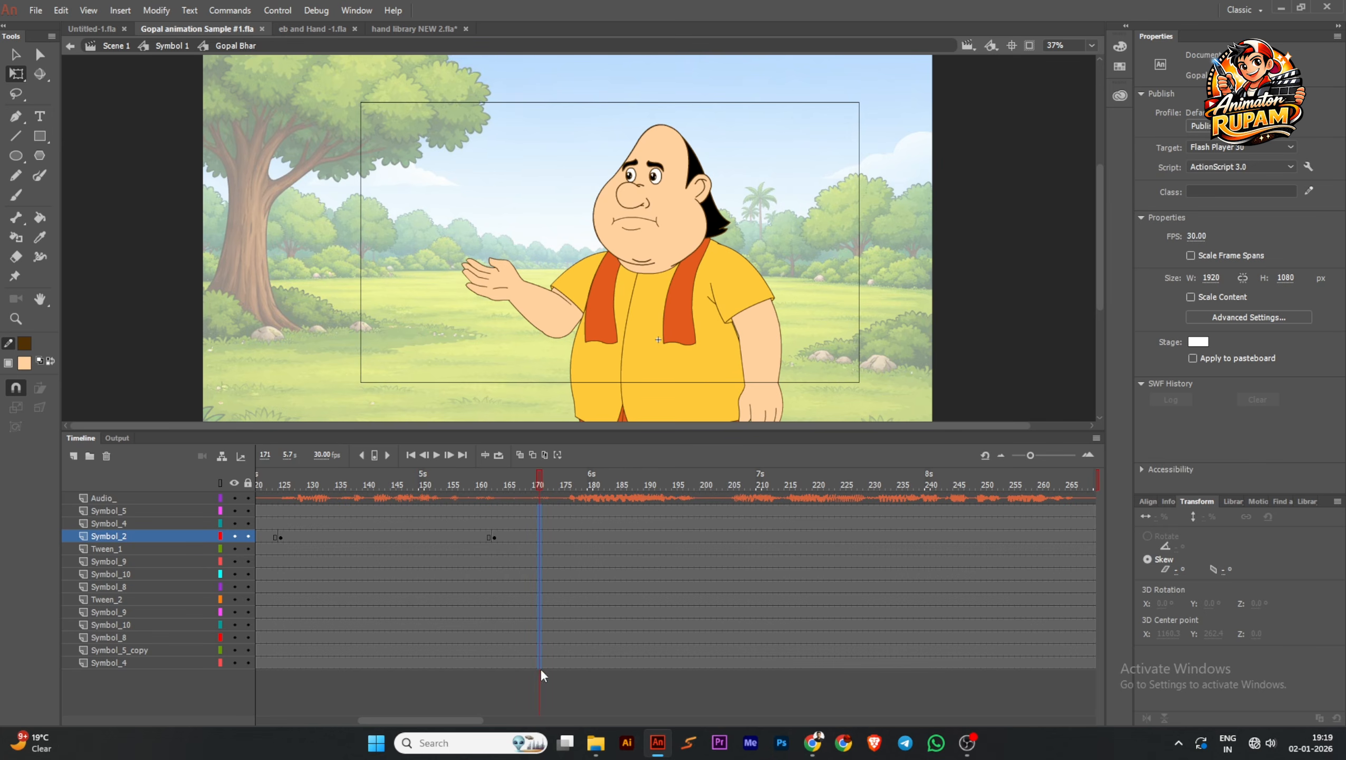
key(F6)
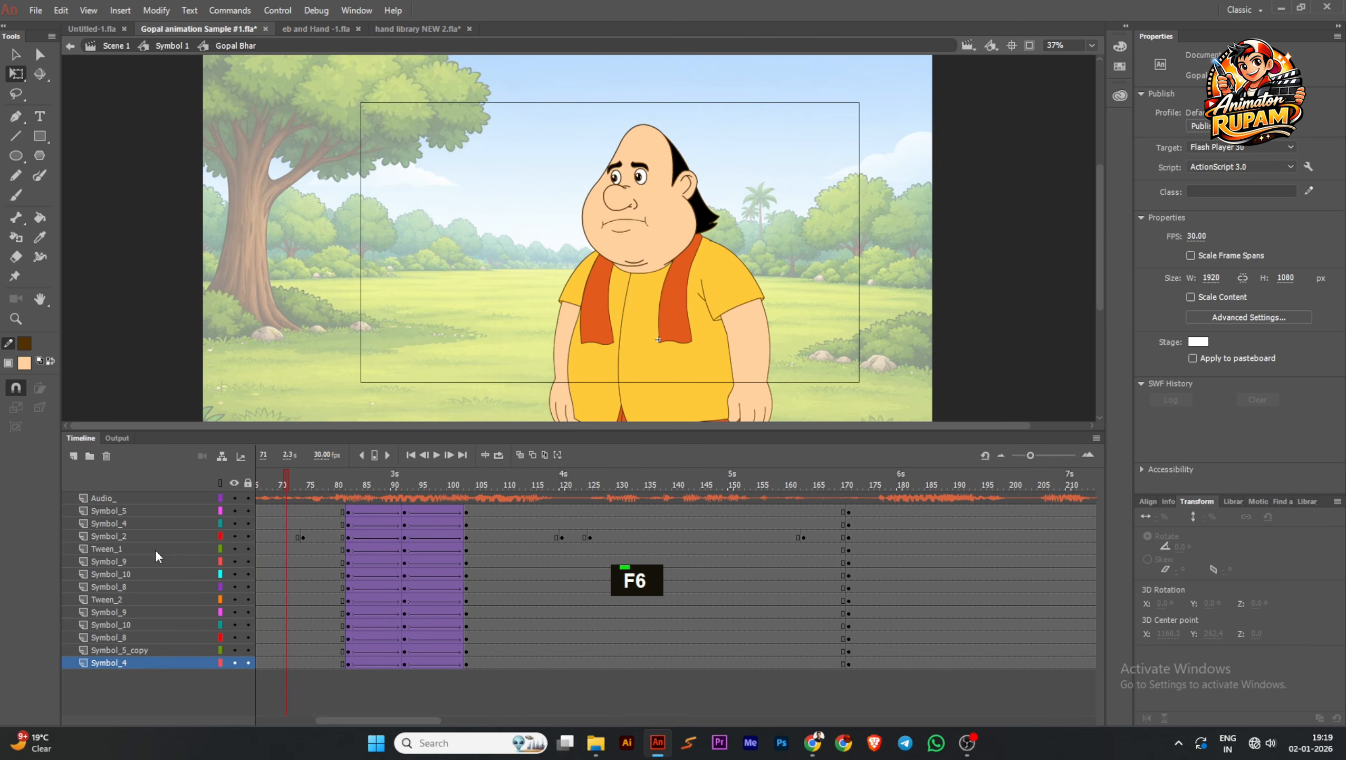
drag(155, 550, 443, 559)
drag(433, 512, 528, 662)
click(471, 694)
click(433, 512)
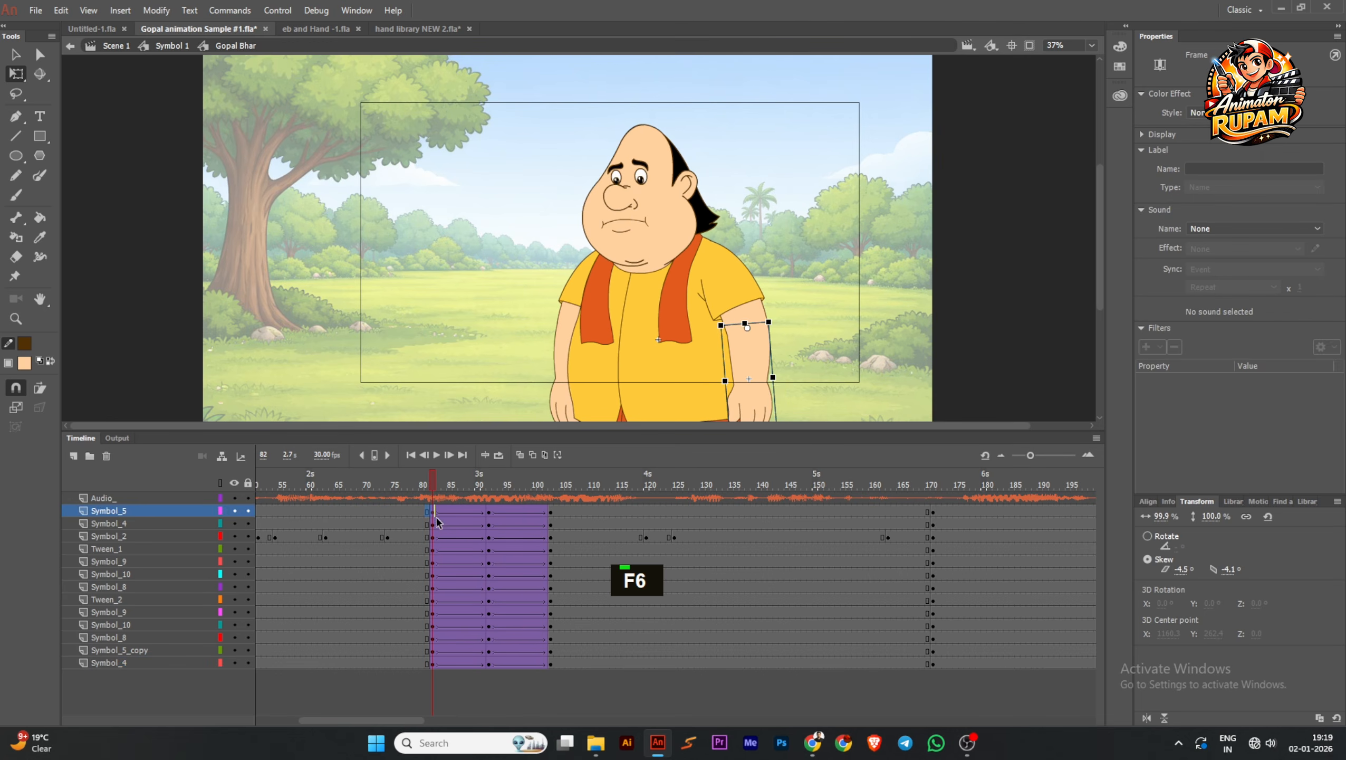
click(408, 537)
drag(432, 512, 1008, 634)
click(1011, 637)
Reverse the copied frames starting at frame 171 and scrub through them to check the arm-lowering motion
right_click(970, 585)
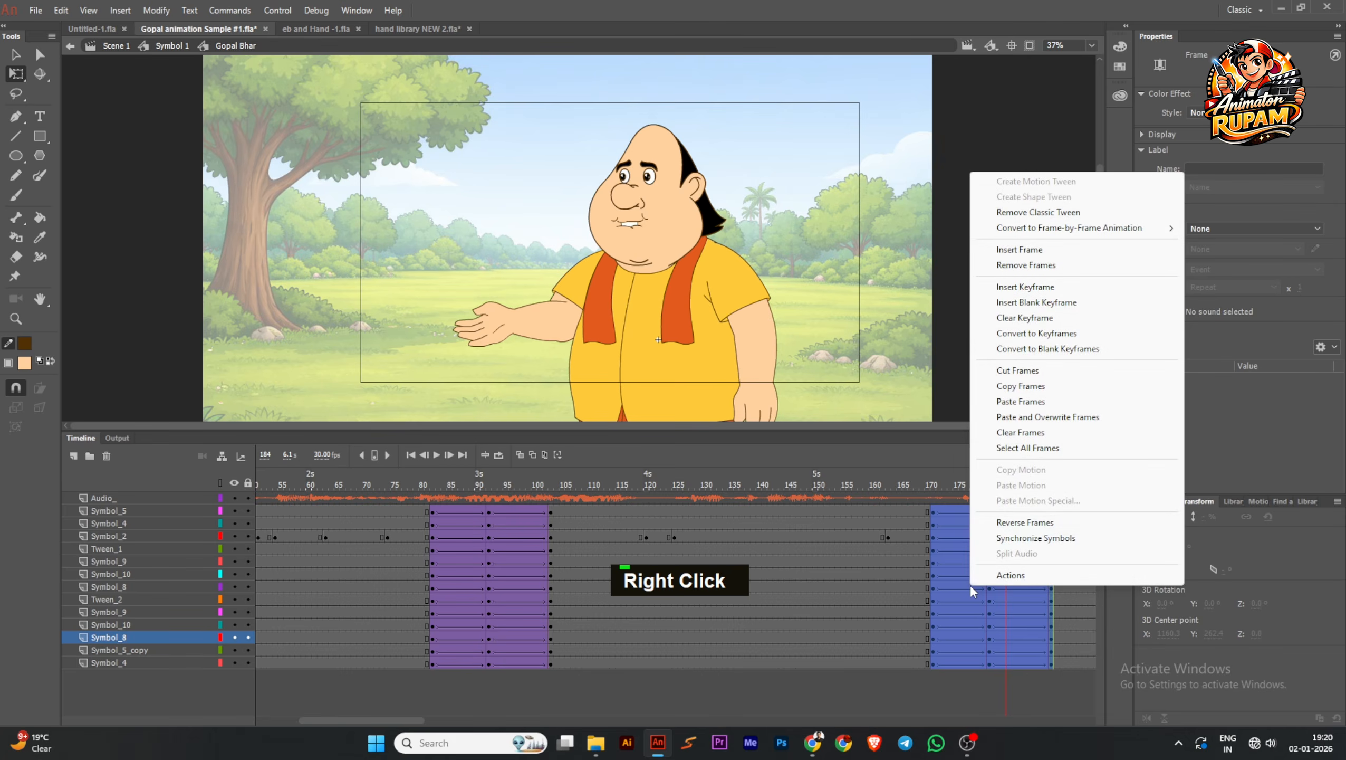
click(1024, 522)
click(937, 482)
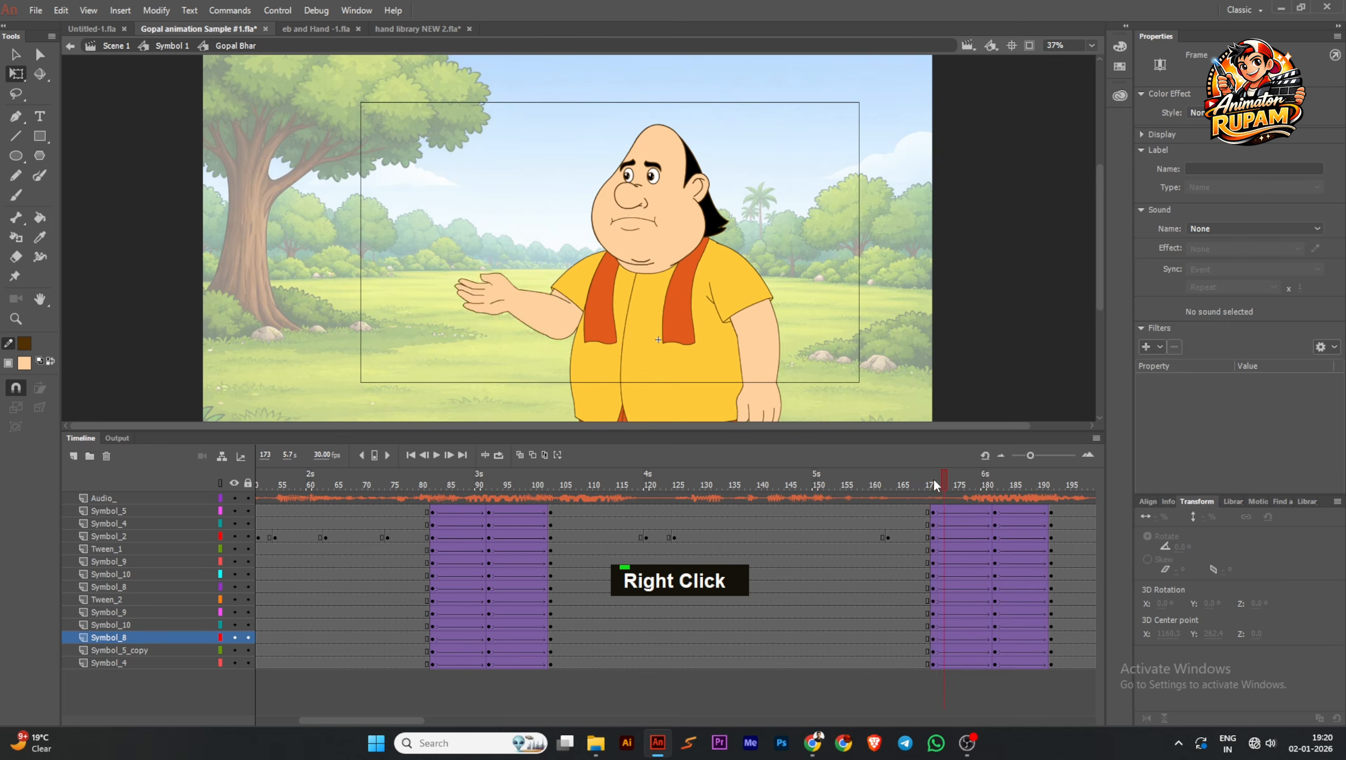
drag(935, 482, 1189, 534)
Apply Quad EaseIn to the first half of the arm-lowering tweens, starting at frame 171, on all character layers
click(769, 588)
drag(732, 512, 733, 708)
click(1234, 253)
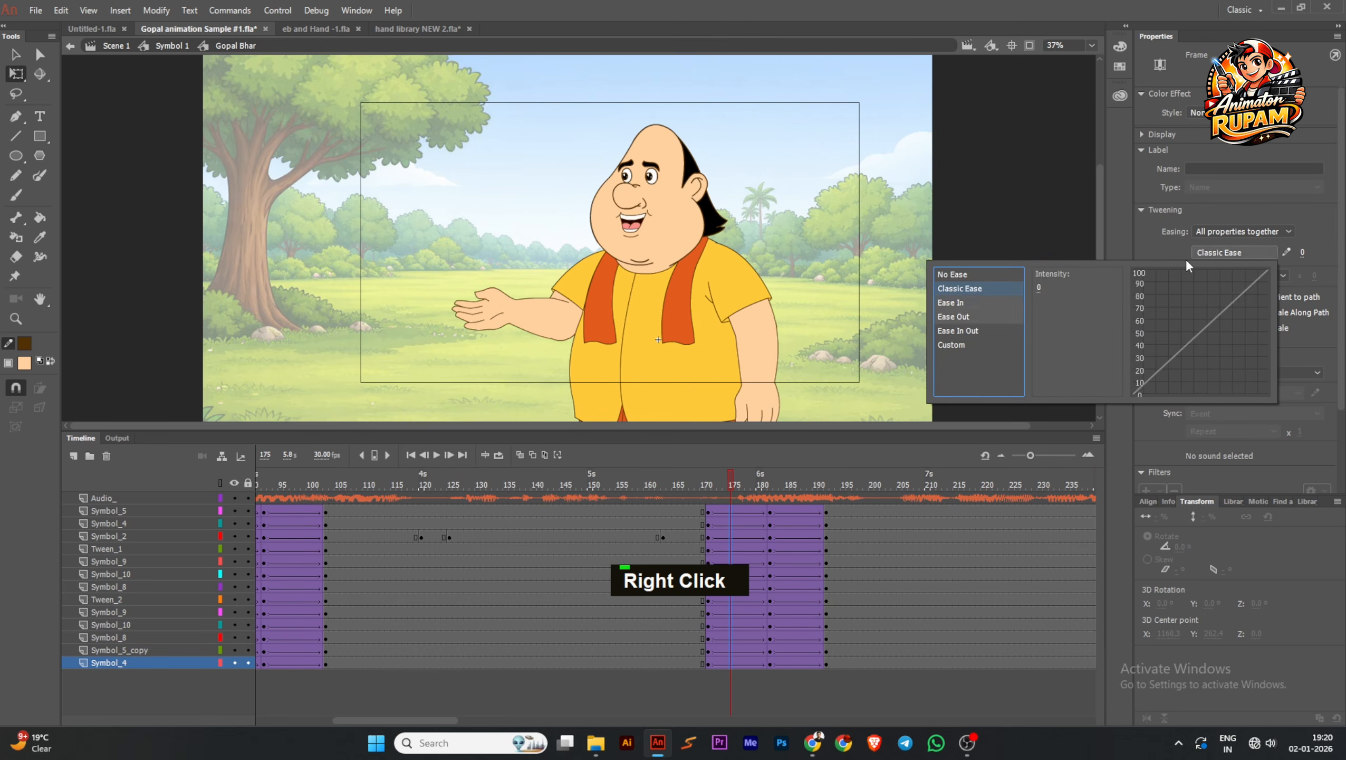
click(962, 304)
double_click(1048, 275)
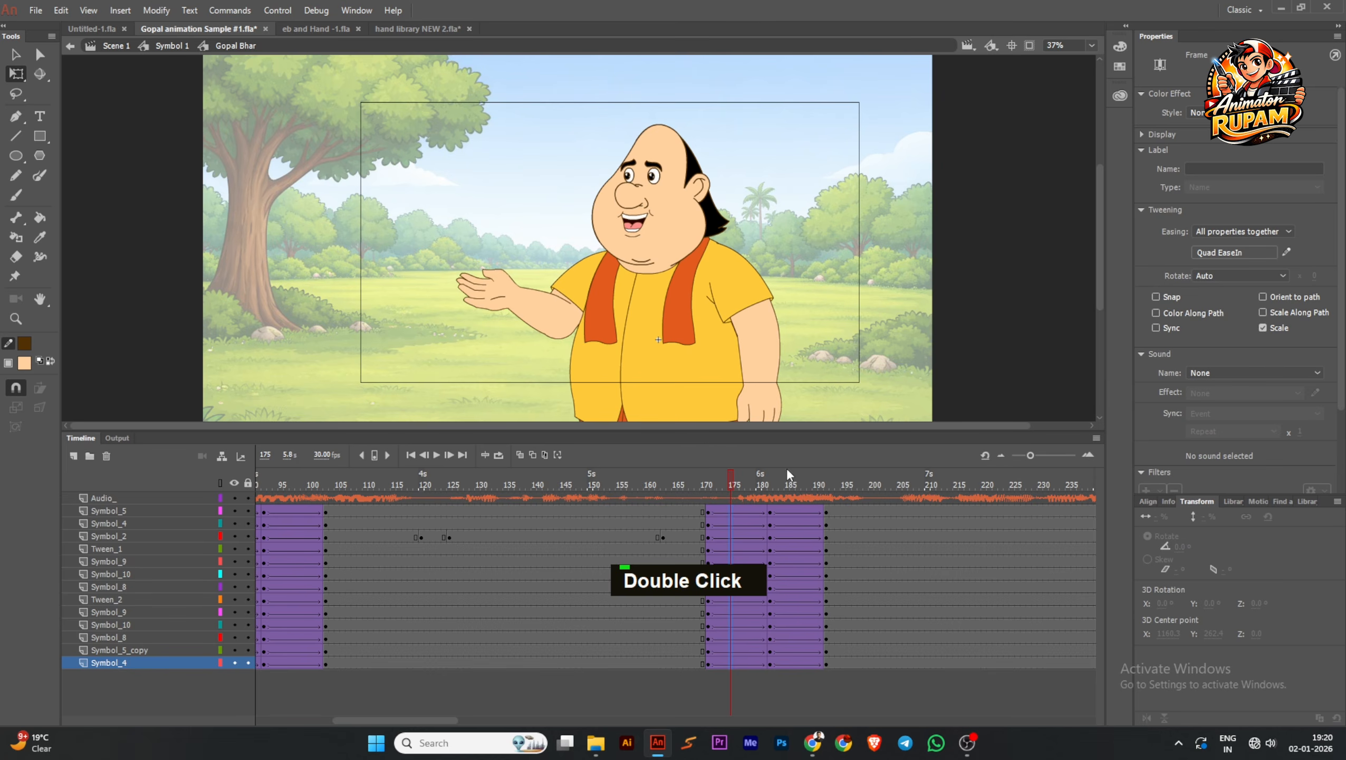
Apply Quad EaseOut to the second half of the arm-lowering tweens on all character layers
drag(789, 513, 805, 692)
click(1230, 251)
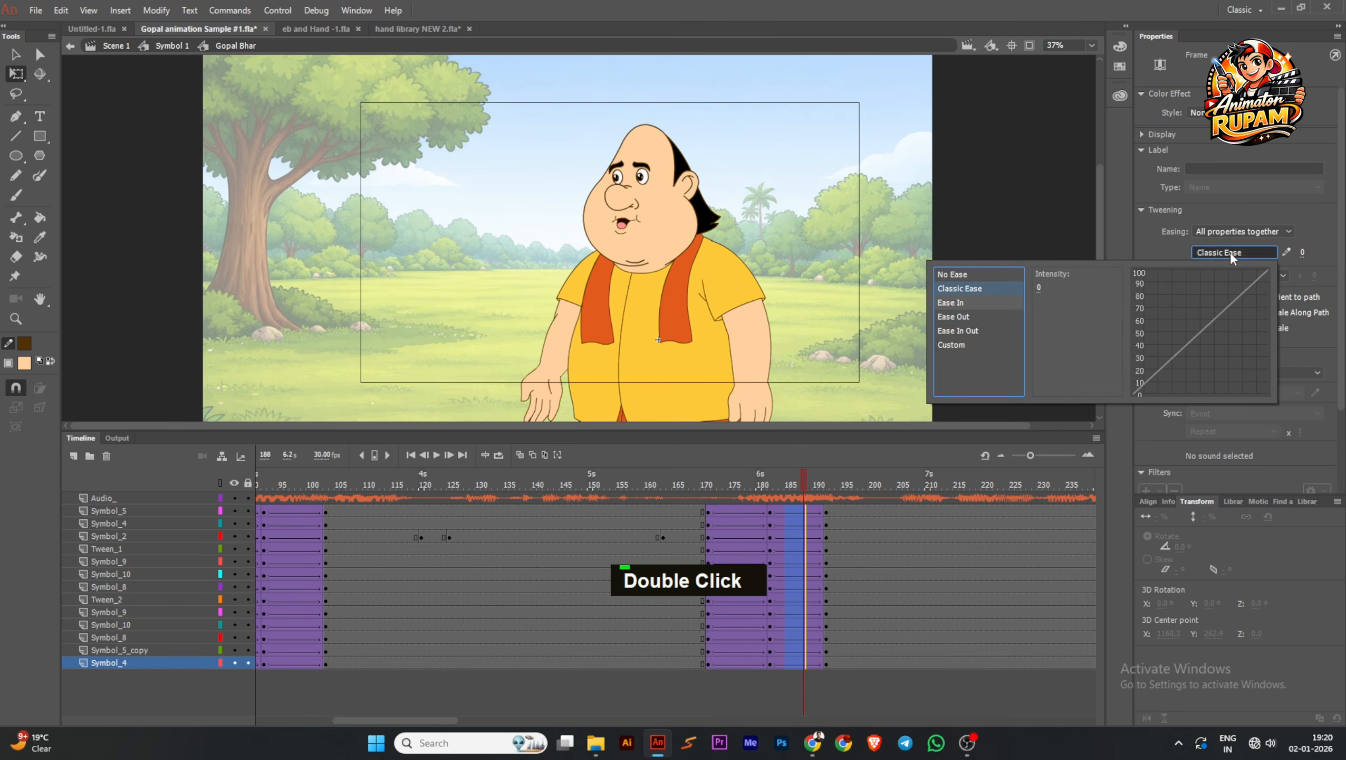
click(978, 316)
double_click(1042, 274)
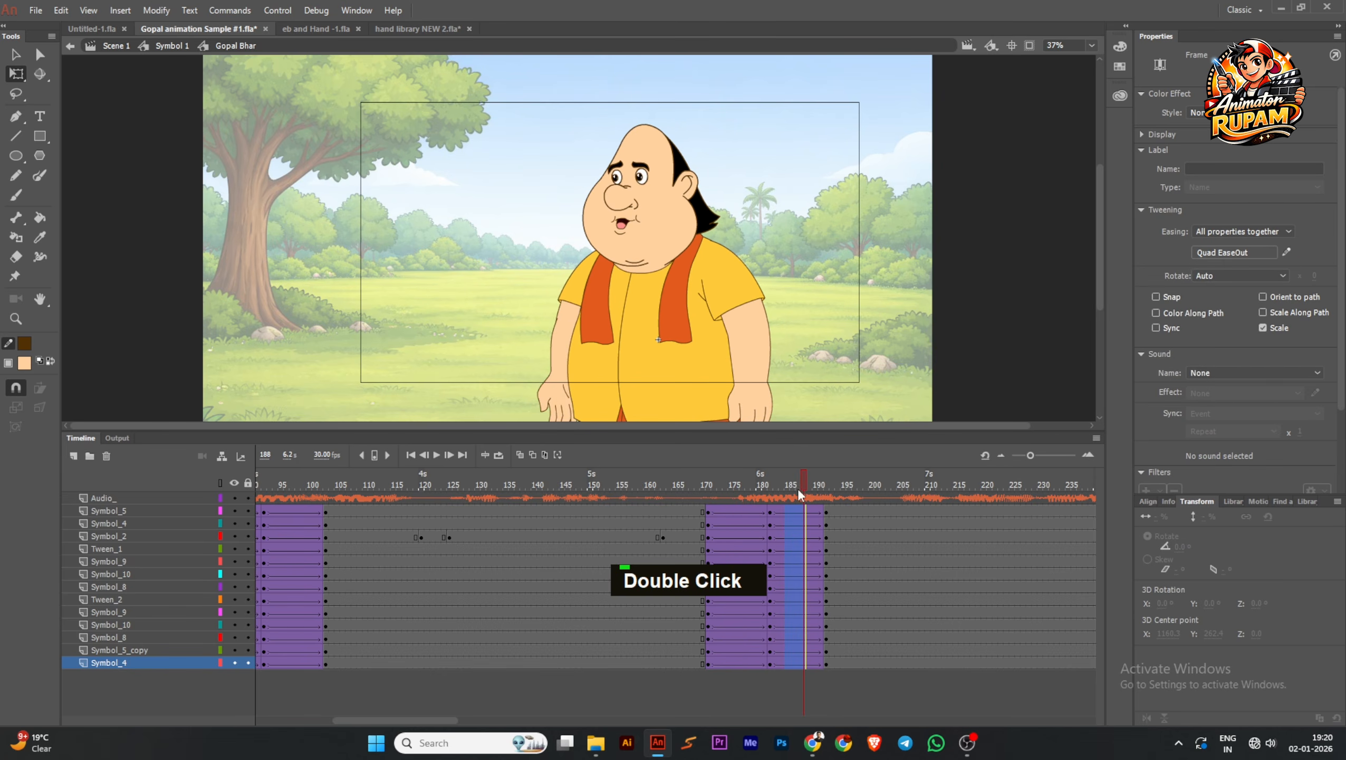
Insert a keyframe at frame 200 on the Symbol_2 layer and set the head's looping to Single Frame with first frame 1
drag(797, 488, 871, 519)
click(674, 232)
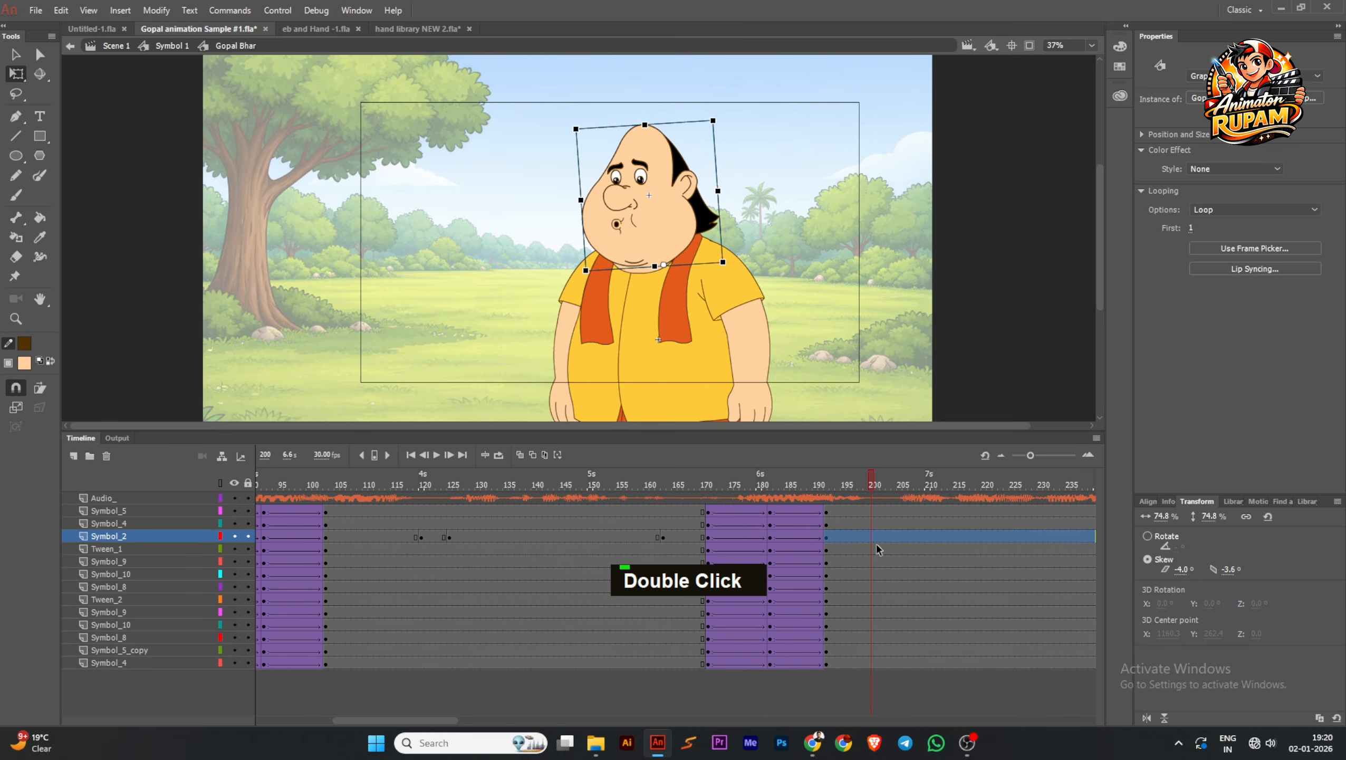
click(871, 537)
key(F6)
click(718, 234)
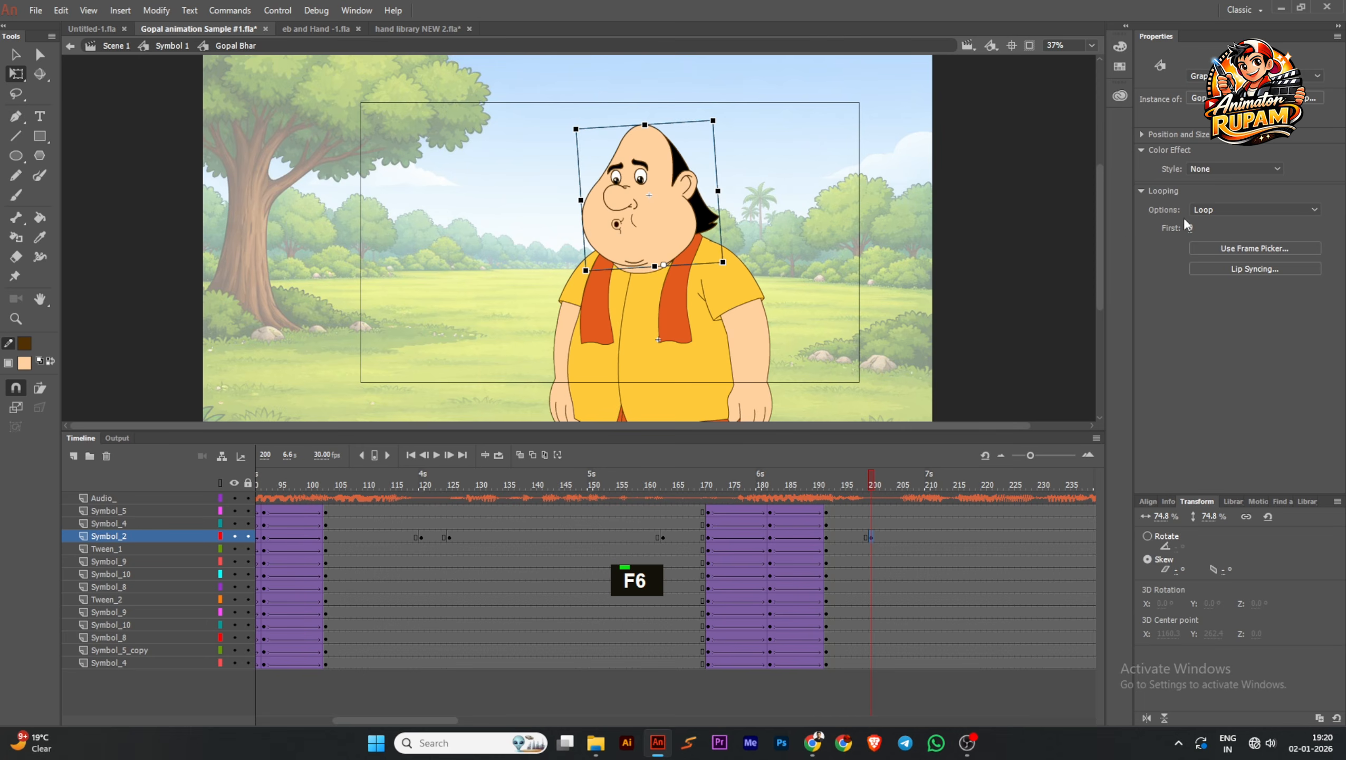
click(1225, 254)
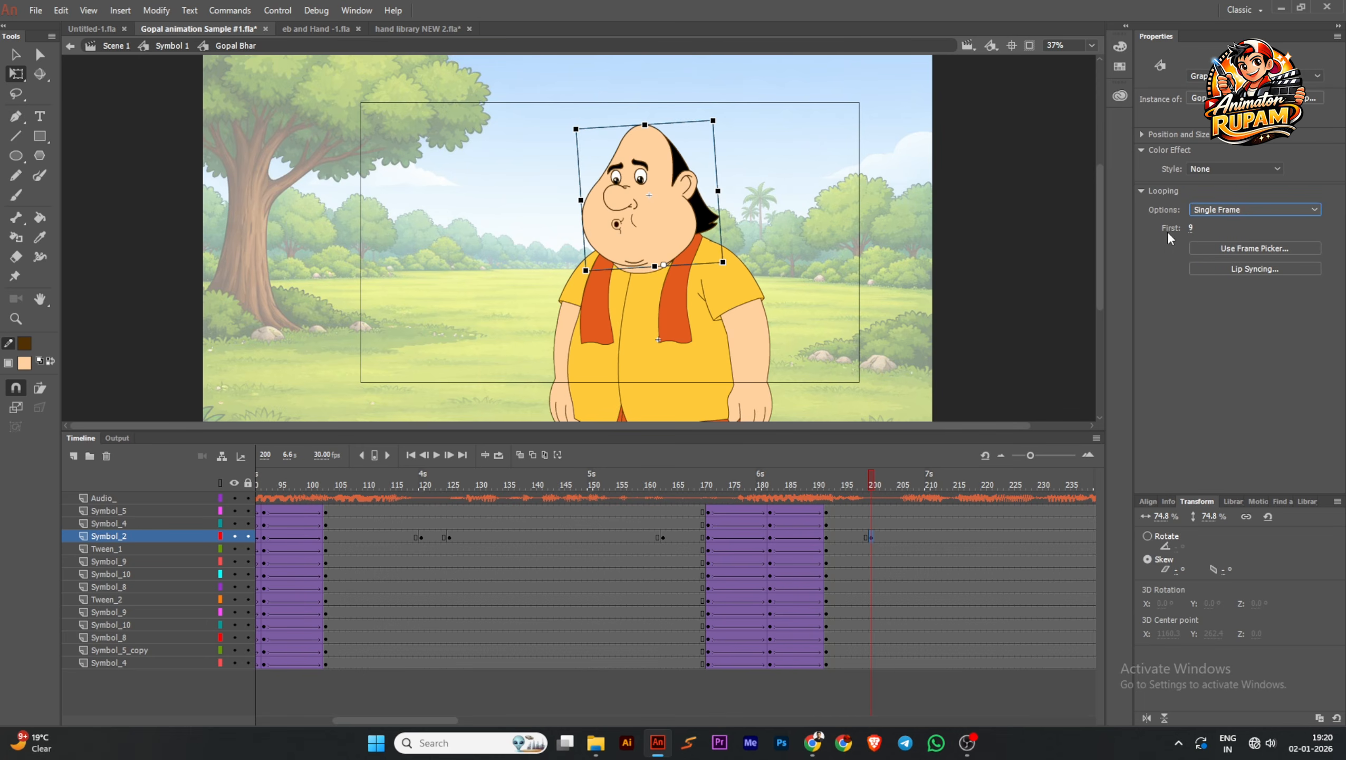
drag(1192, 229, 1147, 232)
Swap the head instance in the span before frame 200 on the Symbol_2 layer for the Gopal H symbol
drag(833, 481, 849, 516)
click(674, 232)
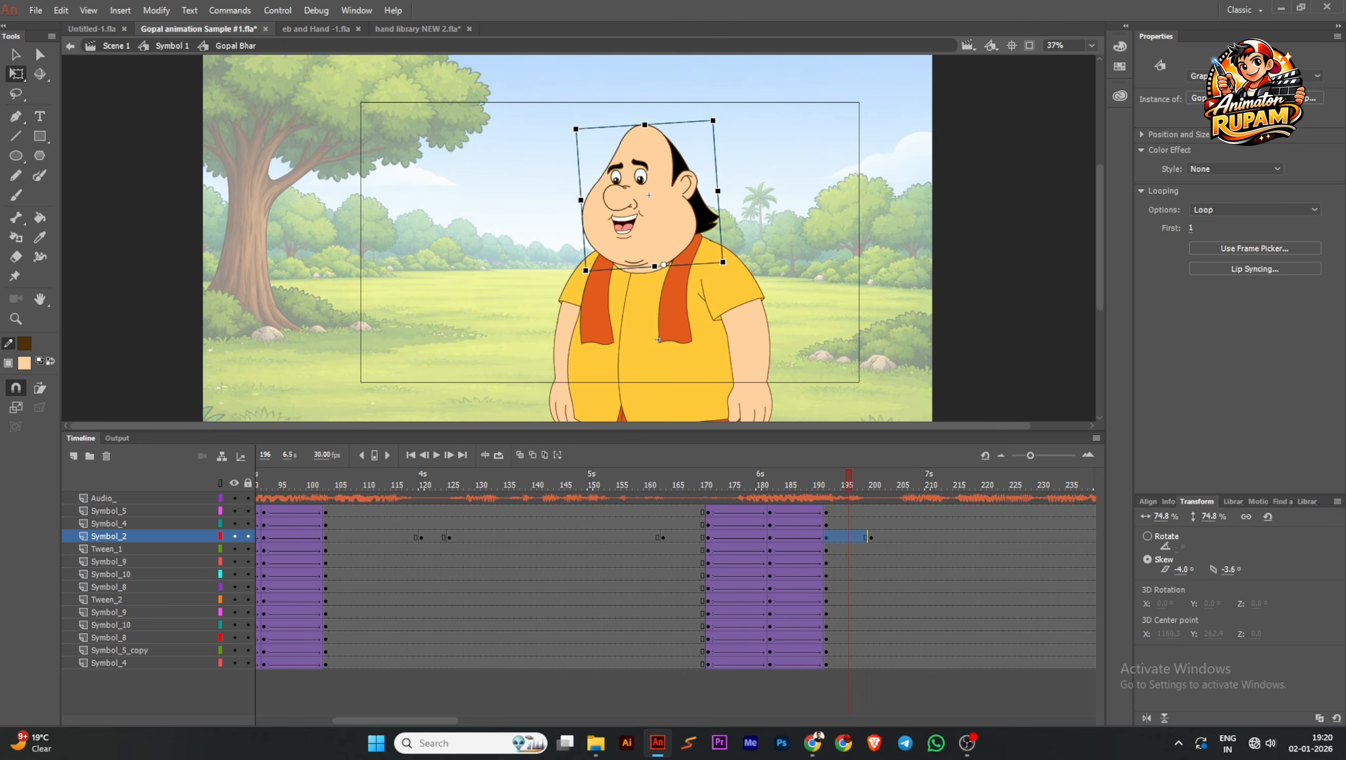
click(1298, 99)
click(677, 261)
click(818, 237)
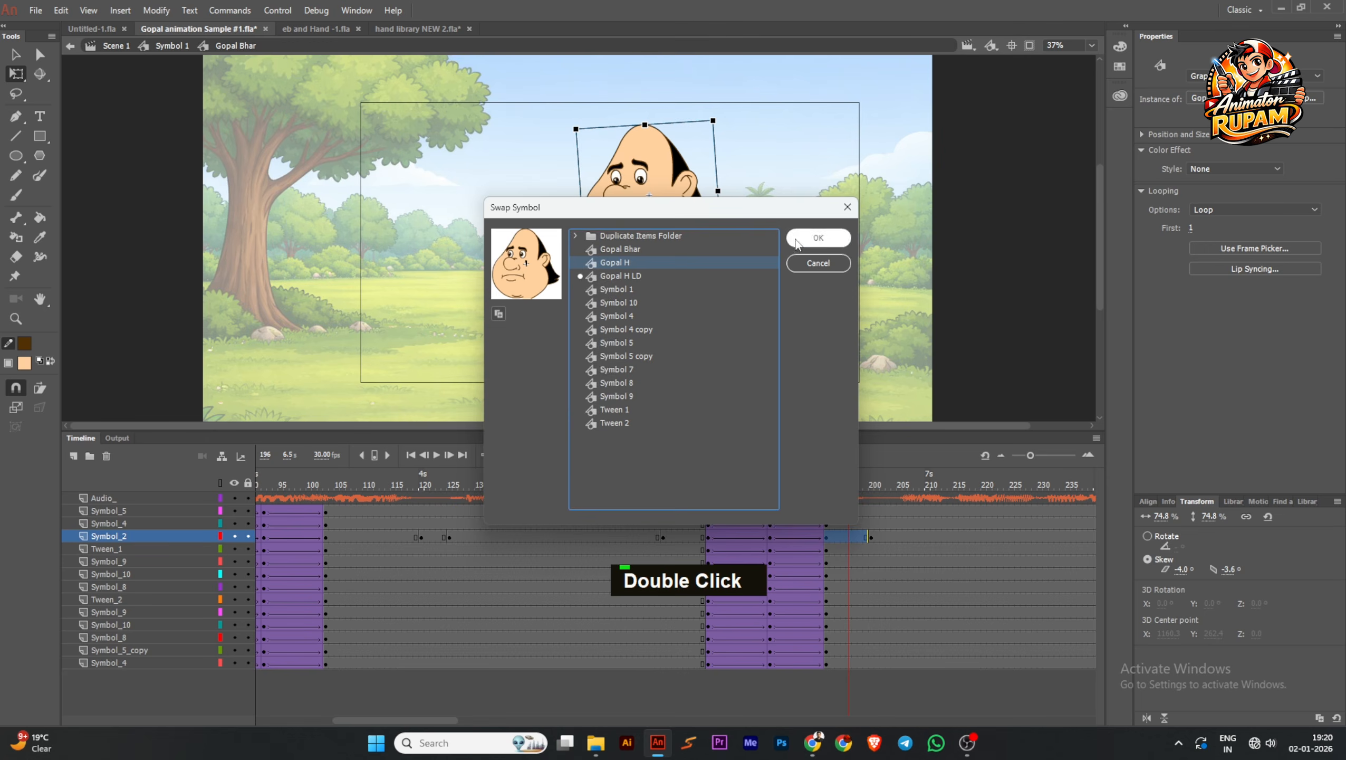
drag(850, 488, 881, 472)
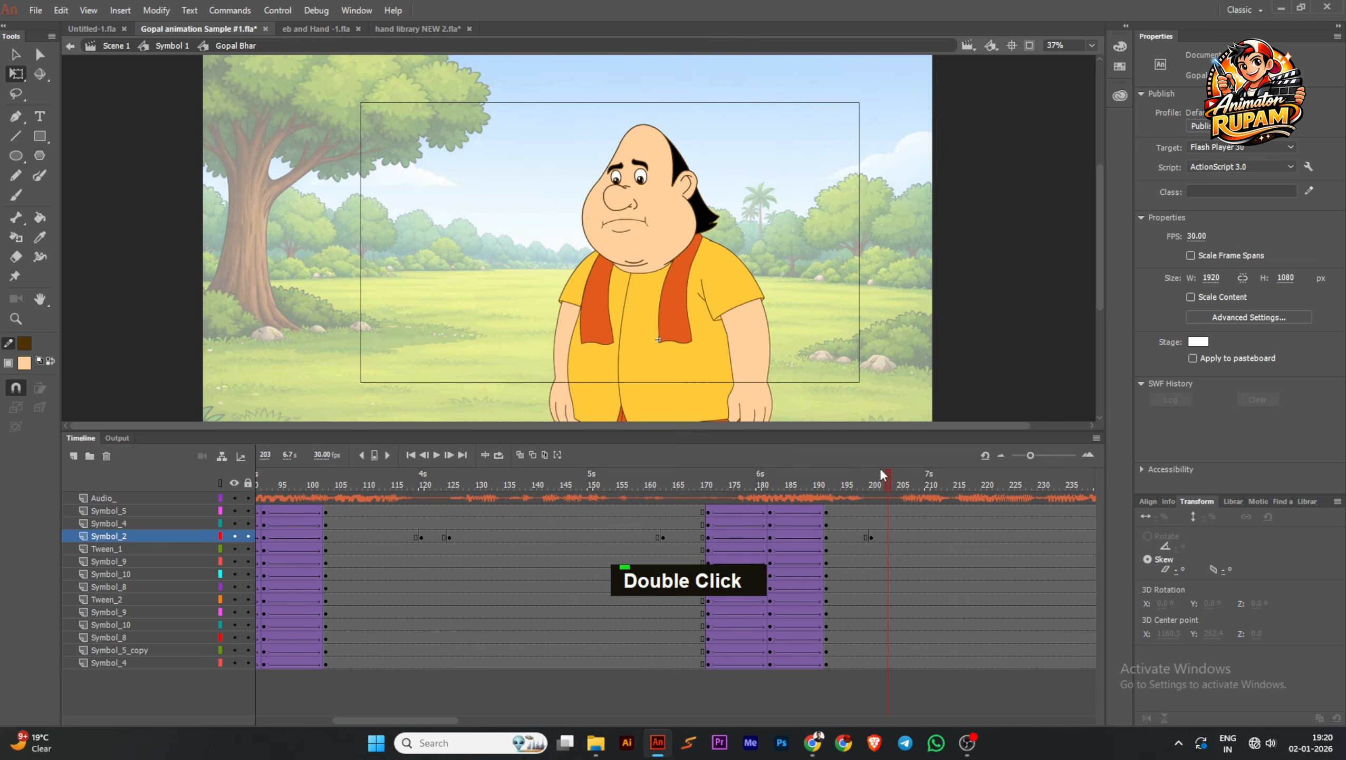
Swap the head instance in the span starting at frame 200 on the Symbol_2 layer for the Gopal H symbol
click(660, 225)
click(1312, 98)
click(674, 281)
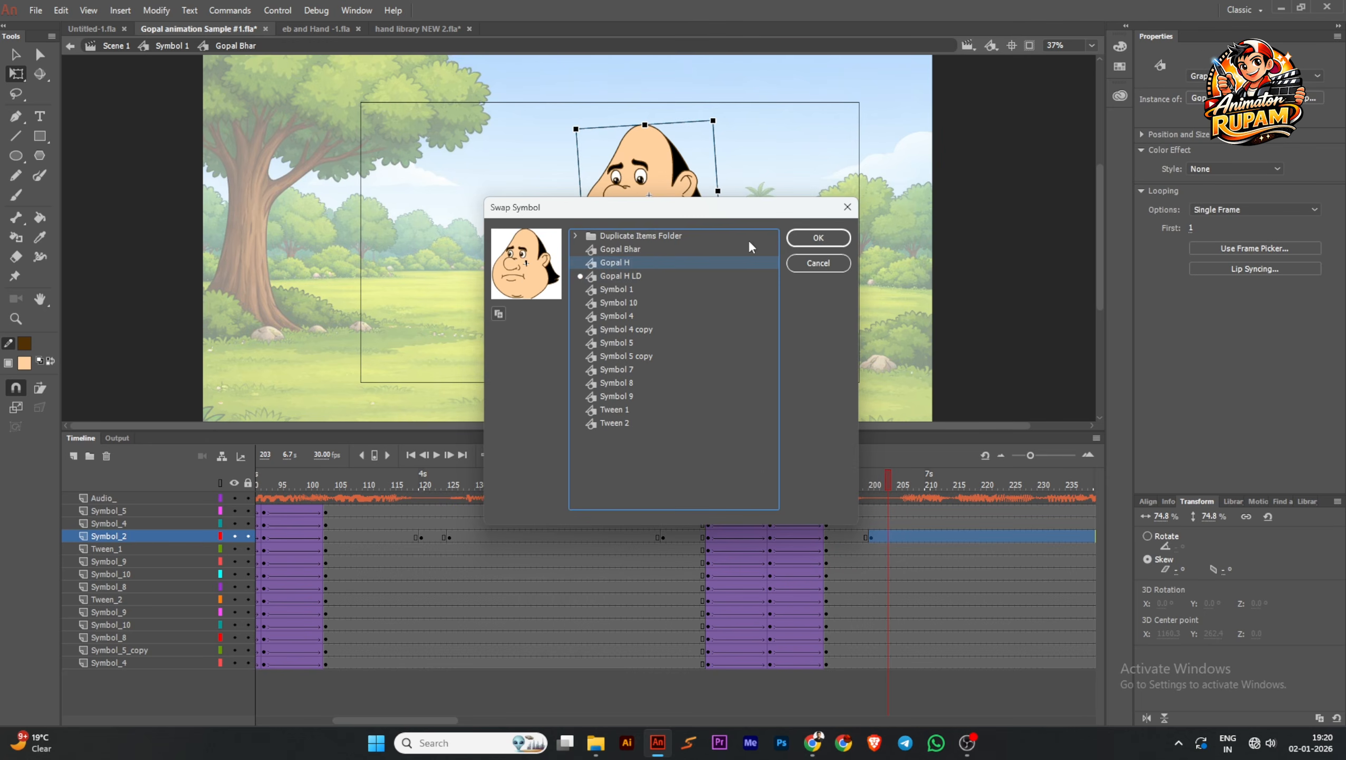
click(814, 238)
click(829, 264)
Save the file and play the animation from the first frame to check the arm lowering and head swaps
key(ctrl+s)
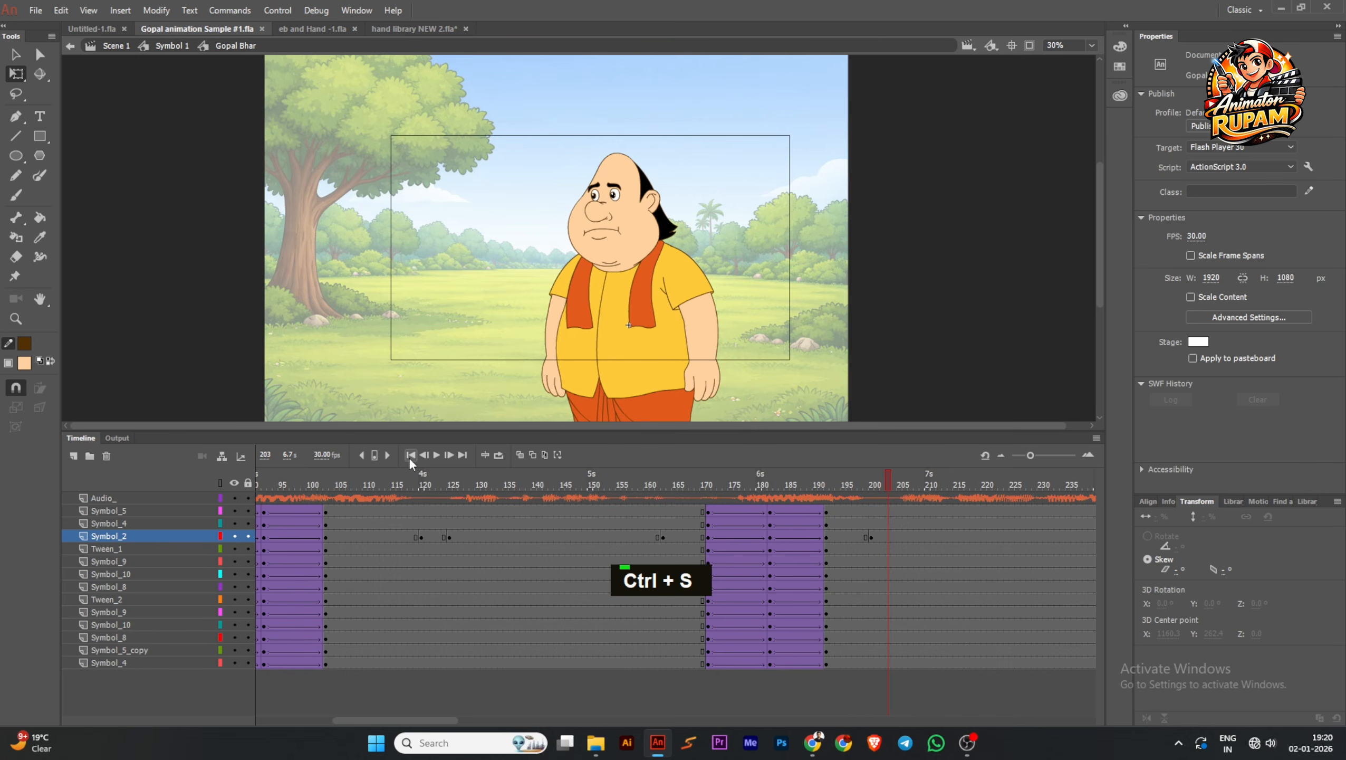
click(408, 456)
click(436, 455)
scroll(827, 280, down, 1)
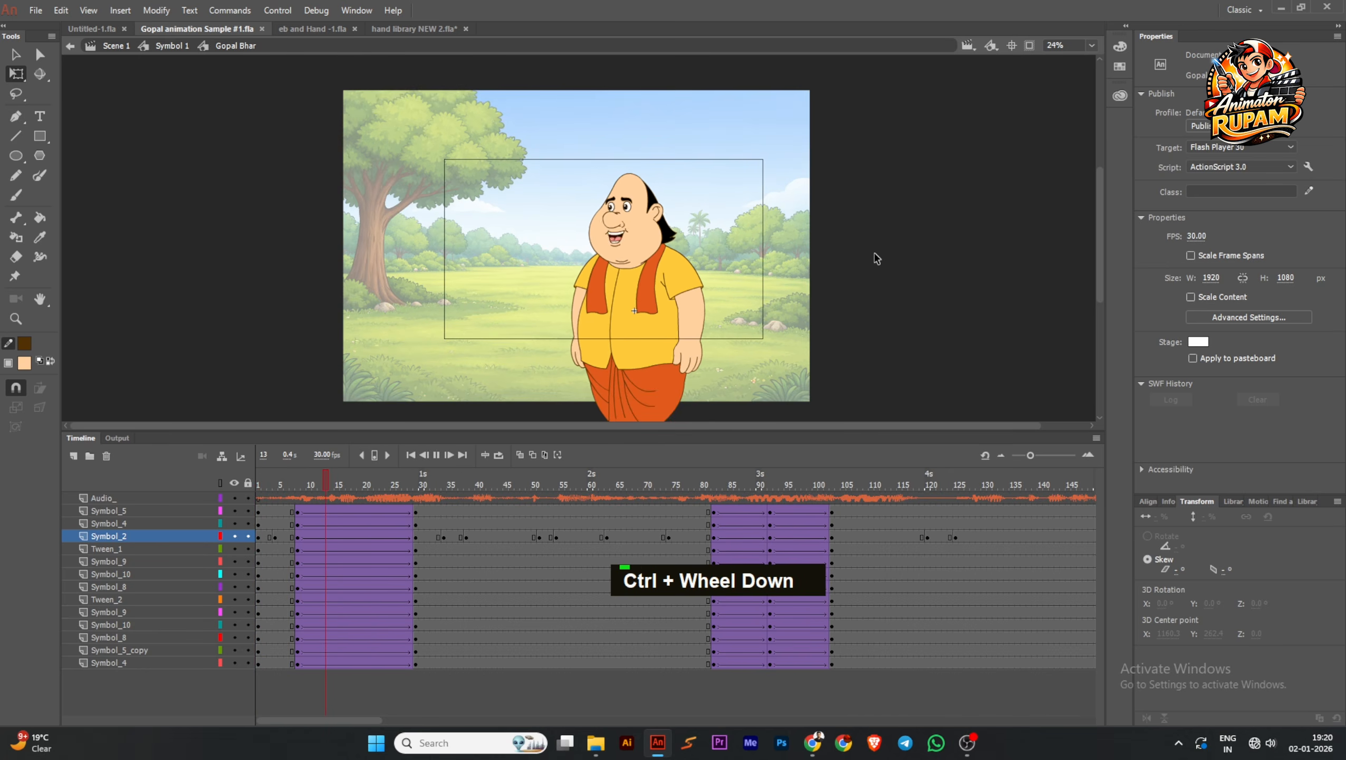
scroll(827, 279, up, 2)
scroll(828, 288, down, 1)
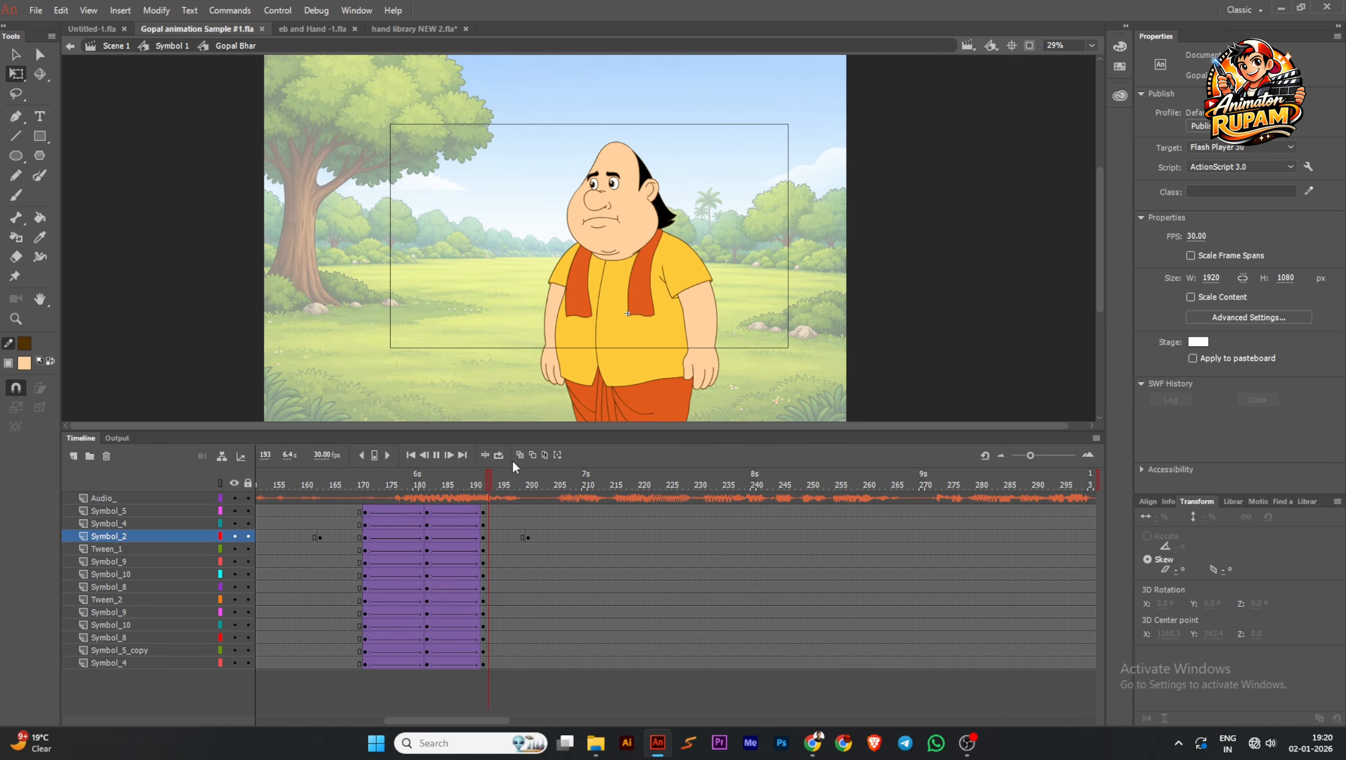
click(411, 455)
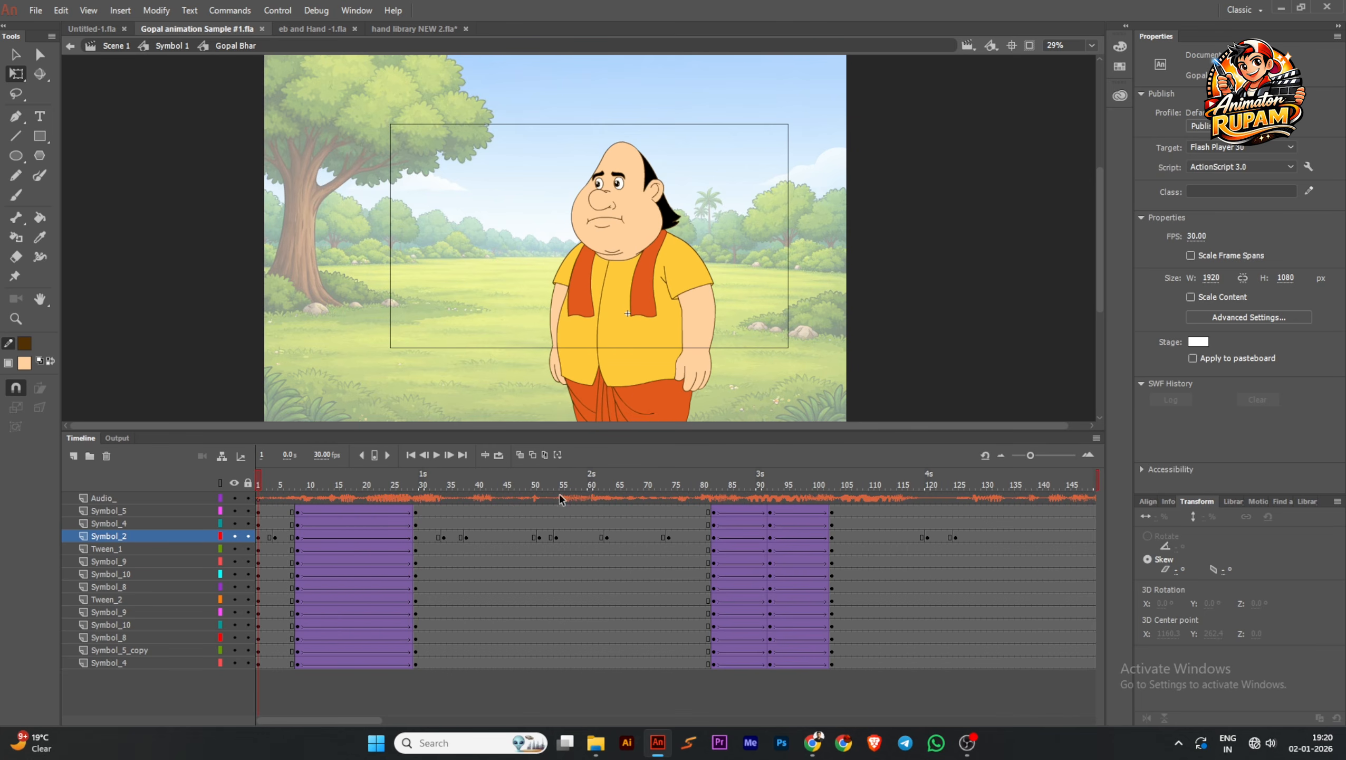
Save the file and go up from the Gopal Bhar symbol to the Symbol 1 timeline
key(ctrl+s)
double_click(951, 244)
key(ctrl+s)
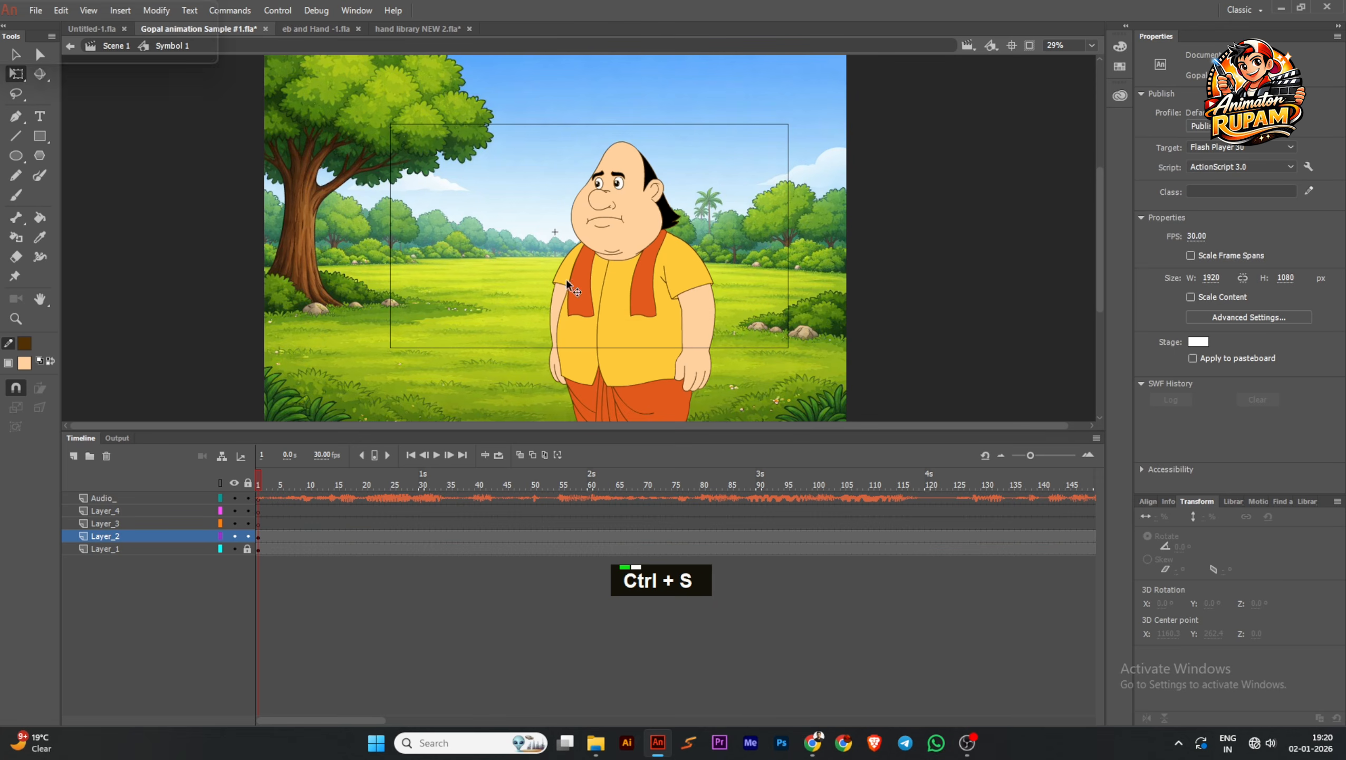
Reopen the Gopal Bhar symbol to examine the character's face up close
scroll(610, 224, up, 1)
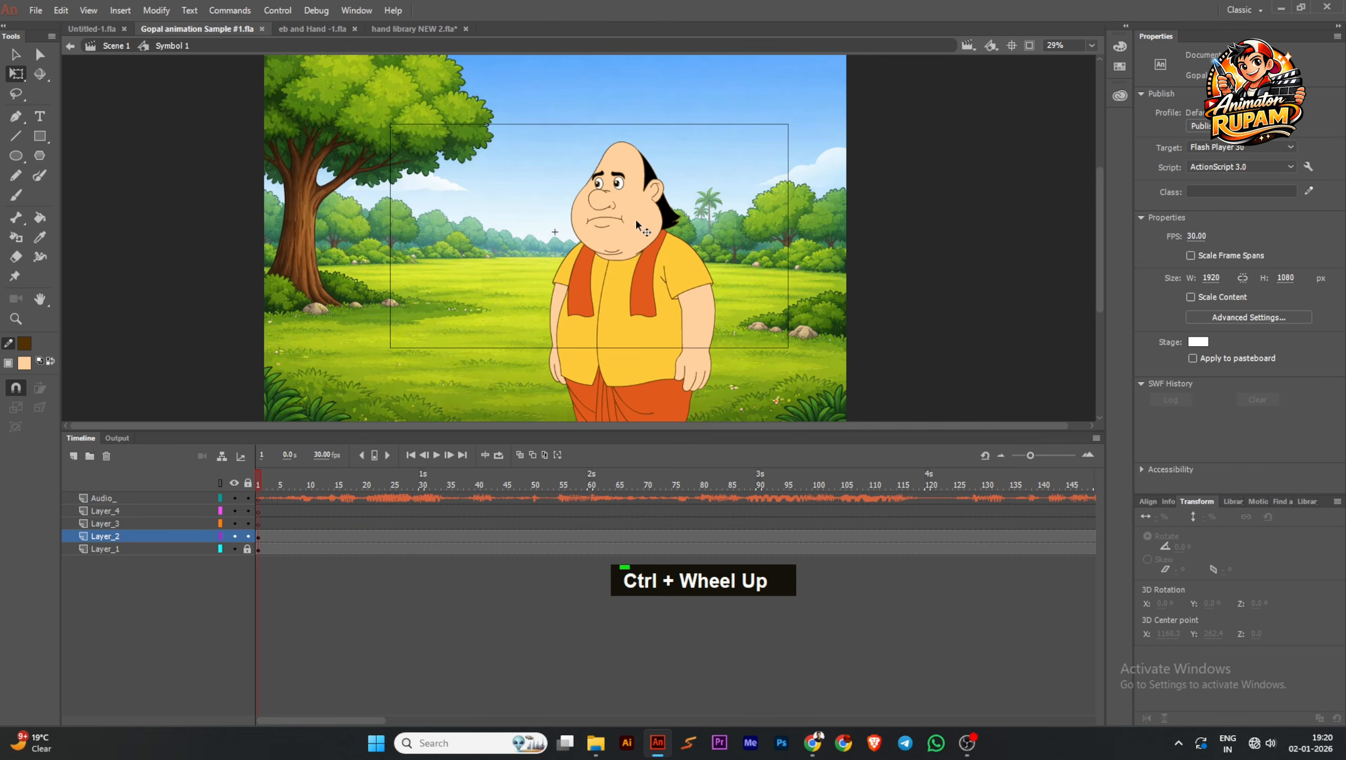
double_click(625, 232)
scroll(622, 224, up, 1)
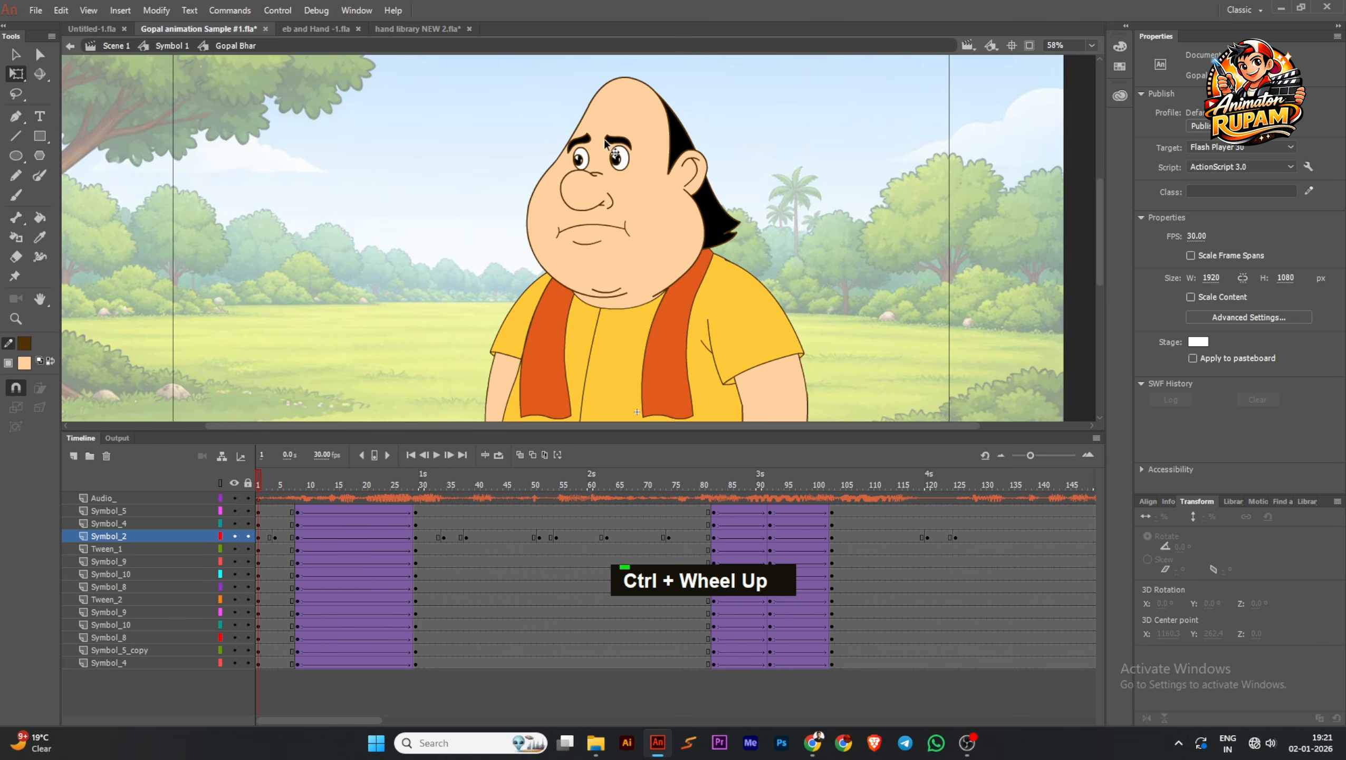
scroll(617, 266, down, 1)
key(ctrl+s)
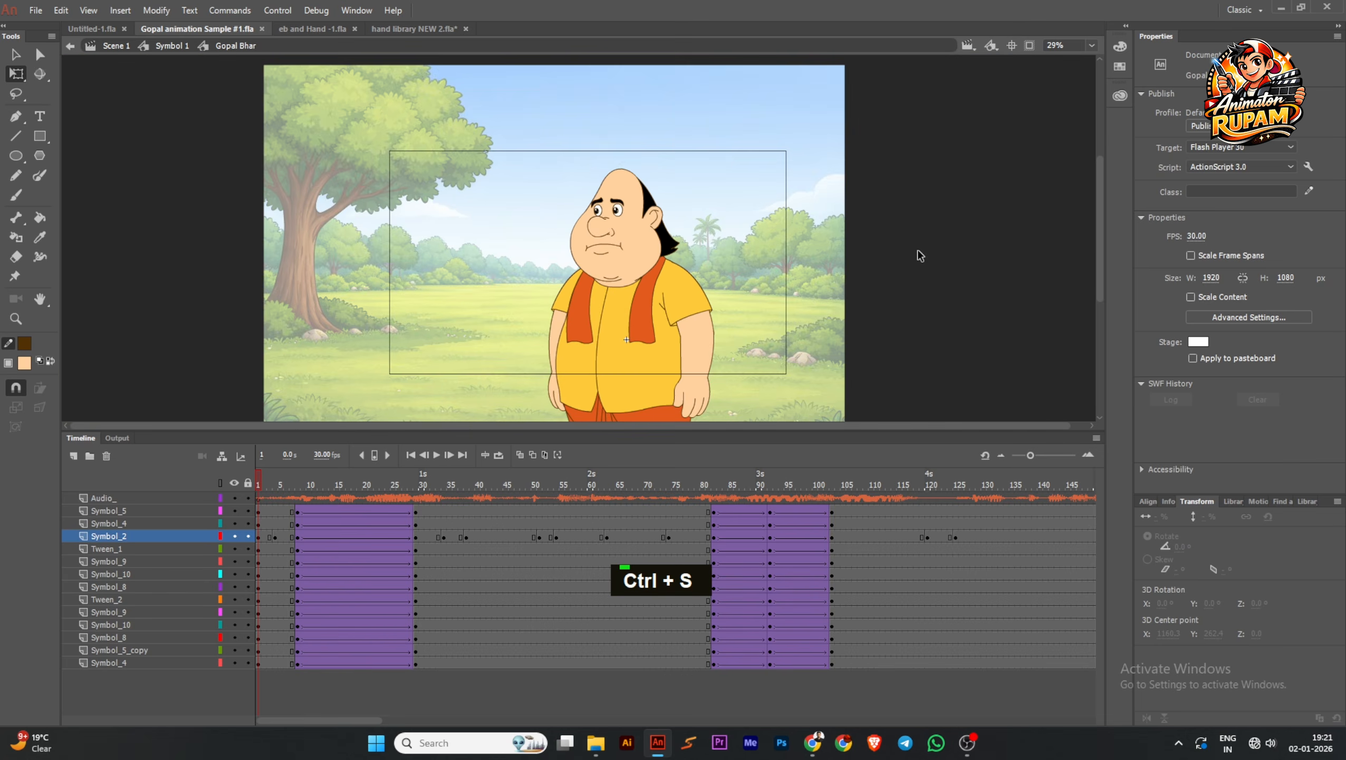
Leave the Gopal Bhar symbol for the Symbol 1 timeline and save the file
double_click(920, 256)
double_click(872, 243)
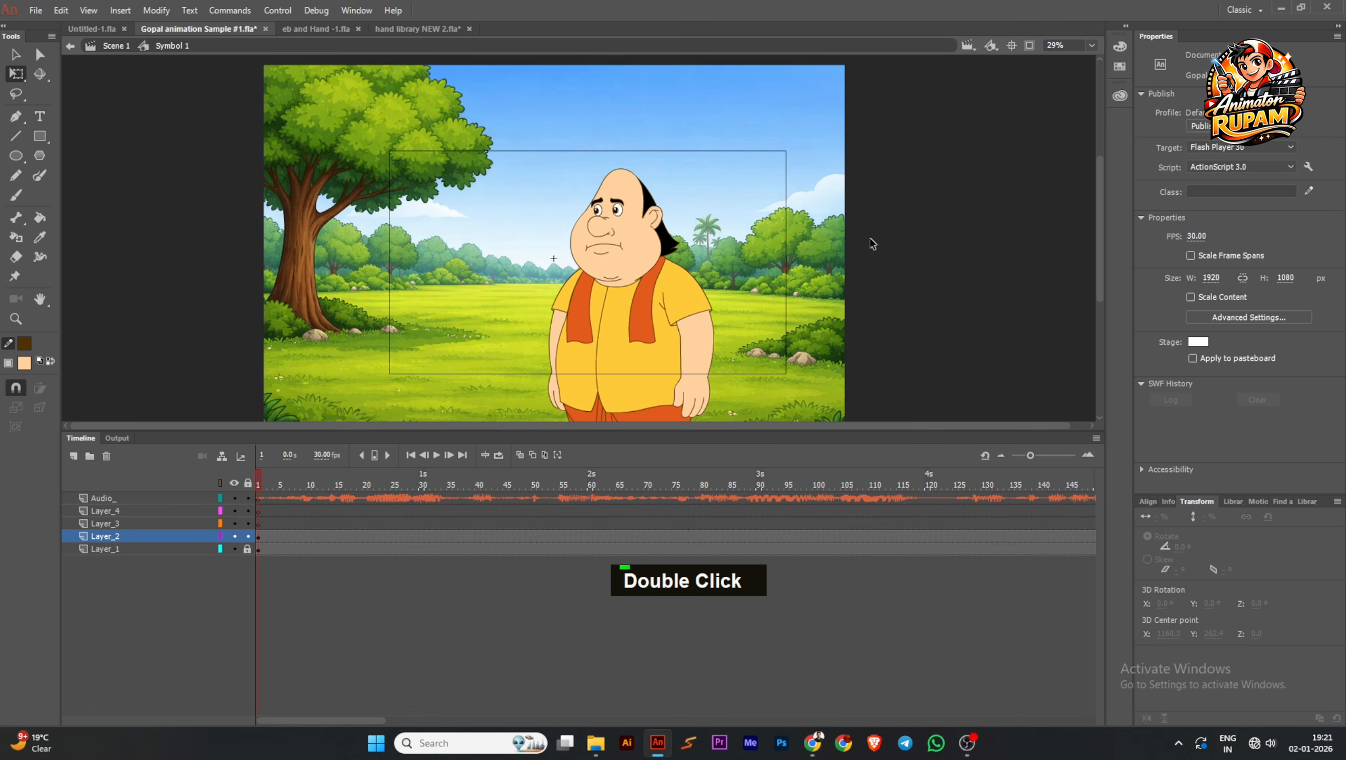
key(ctrl+s)
scroll(761, 276, down, 1)
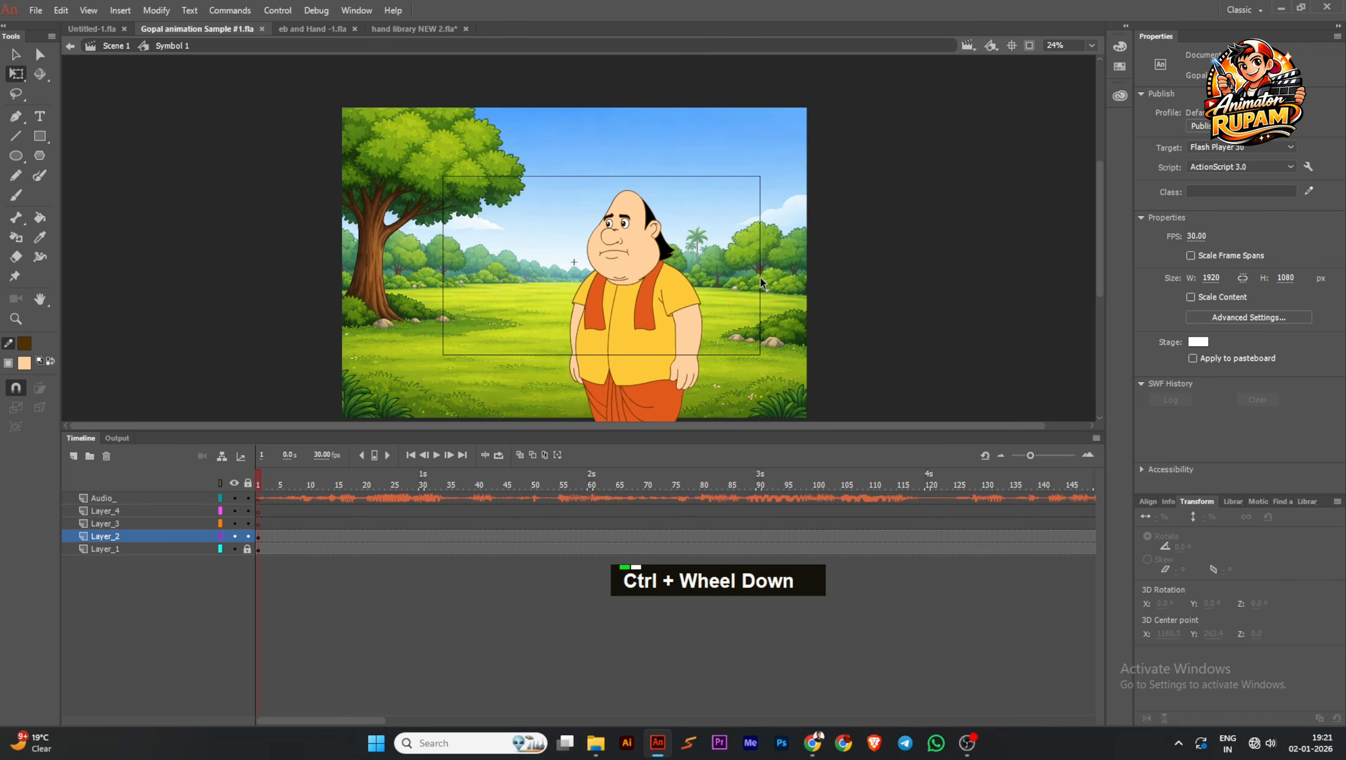
key(ctrl+s)
scroll(670, 311, up, 1)
middle_click(846, 311)
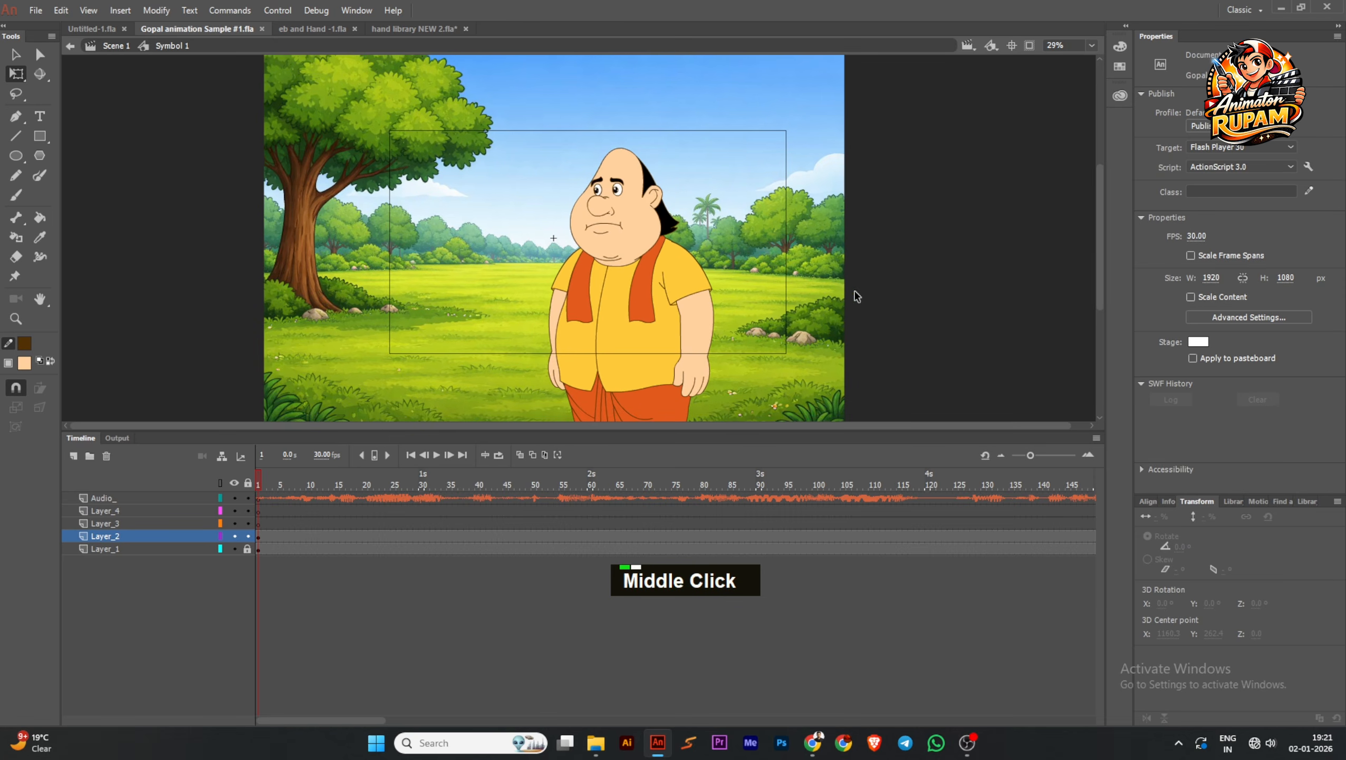
key(ctrl+s)
scroll(739, 272, down, 1)
middle_click(856, 264)
key(ctrl+s)
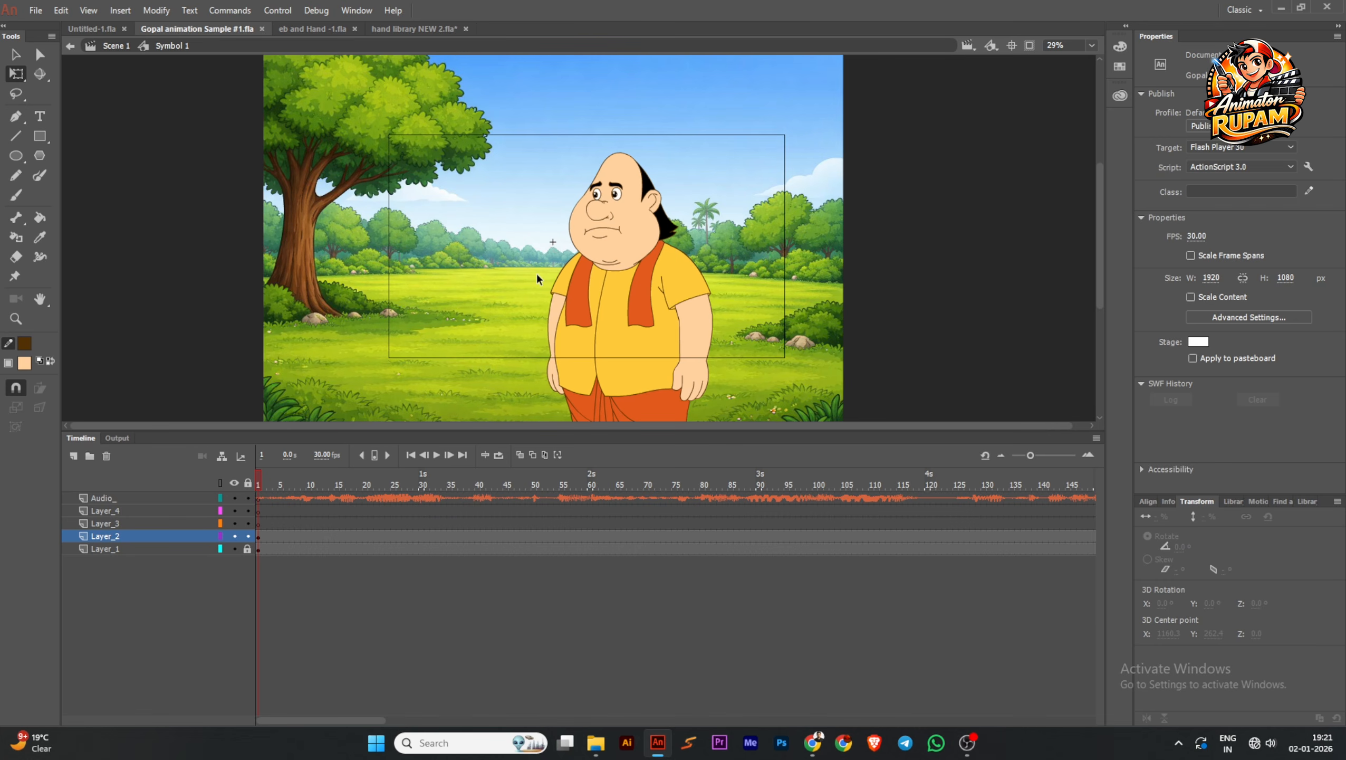
Open the lip-syncing setup for the mouth instance inside the Gopal H head symbol
double_click(609, 251)
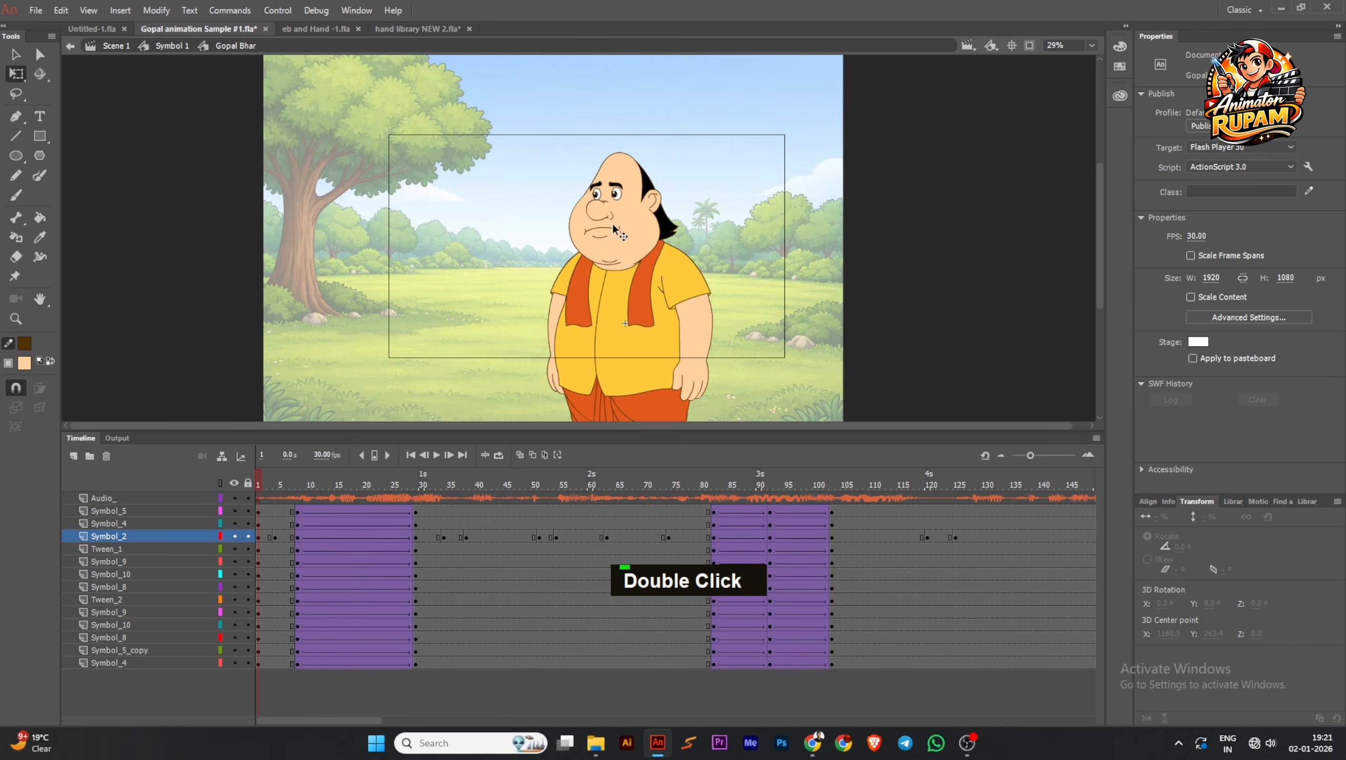
click(611, 230)
double_click(611, 230)
click(608, 230)
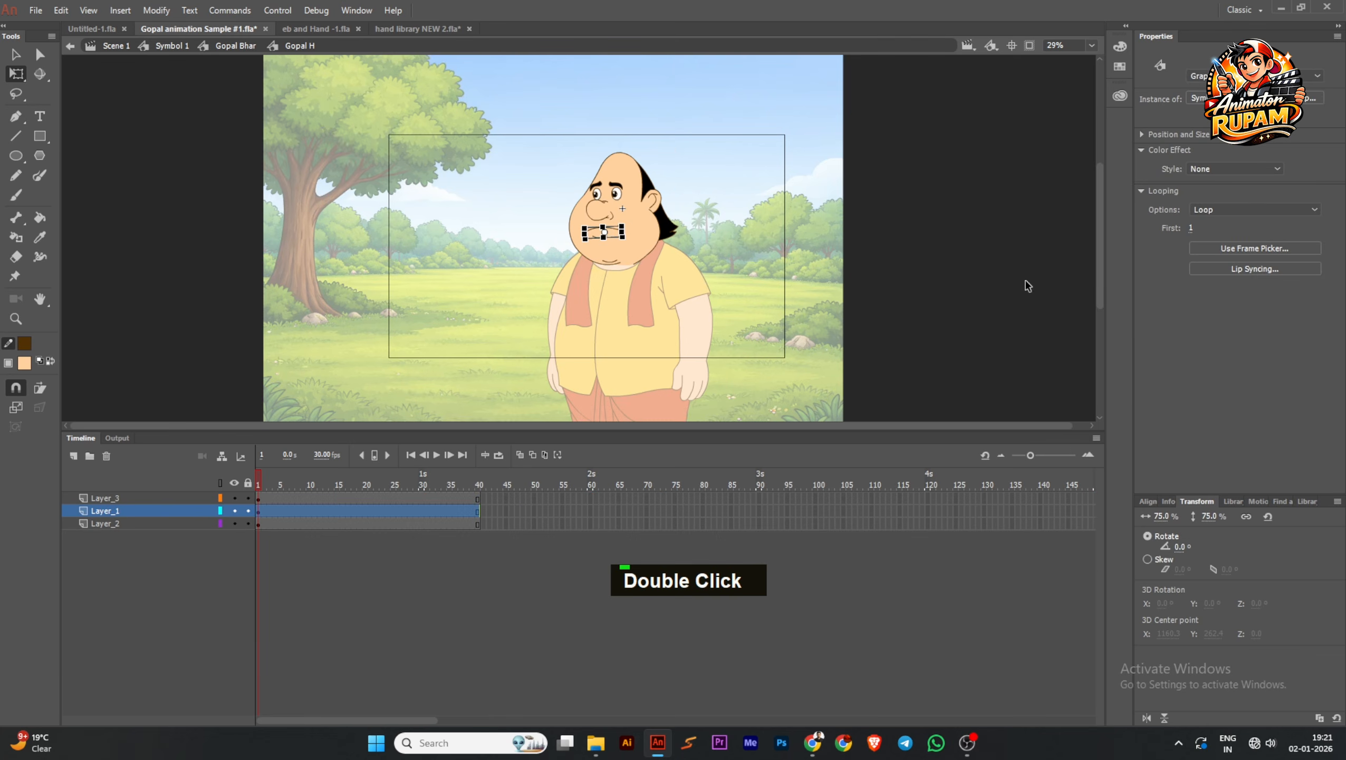
click(1255, 268)
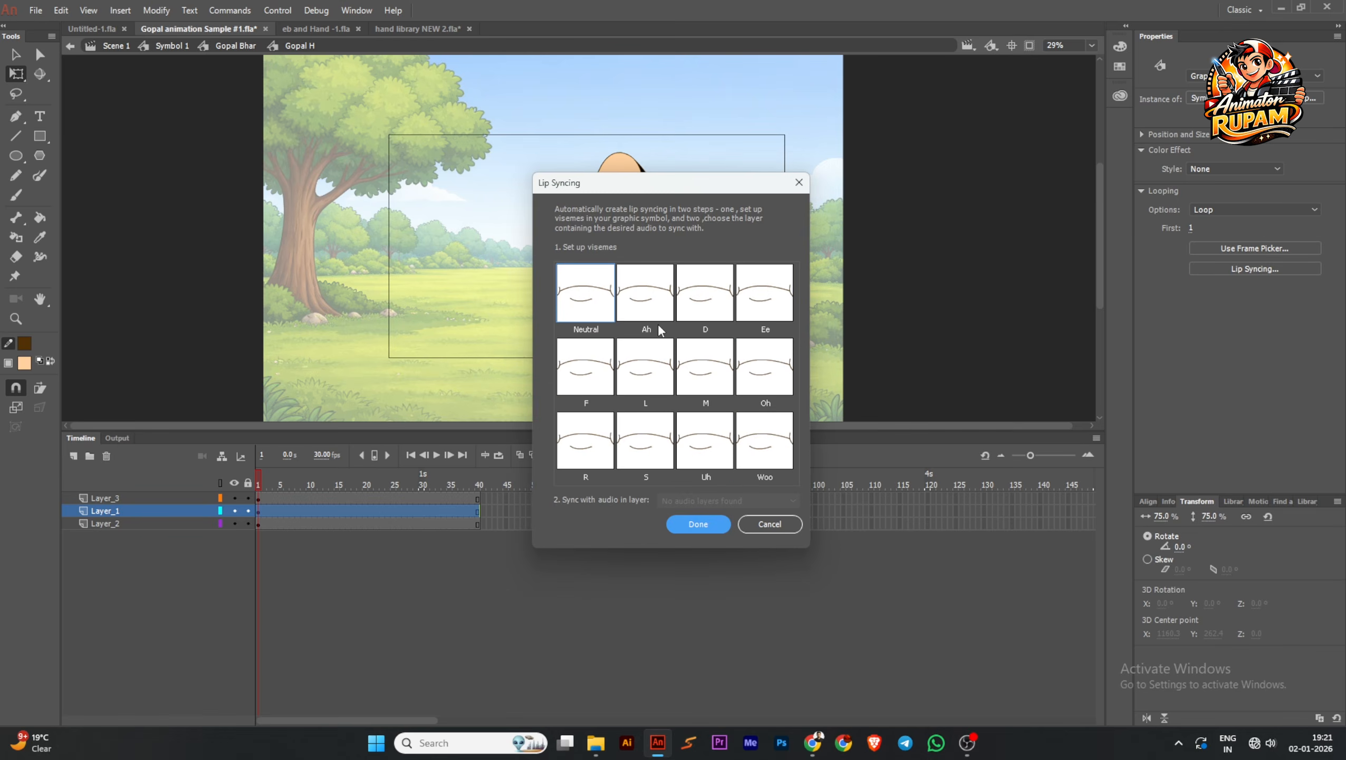
Assign mouth frame 6 to the Ah viseme, a stretched closed-mouth shape to D, and frame 19 to Ee
scroll(660, 329, down, 1)
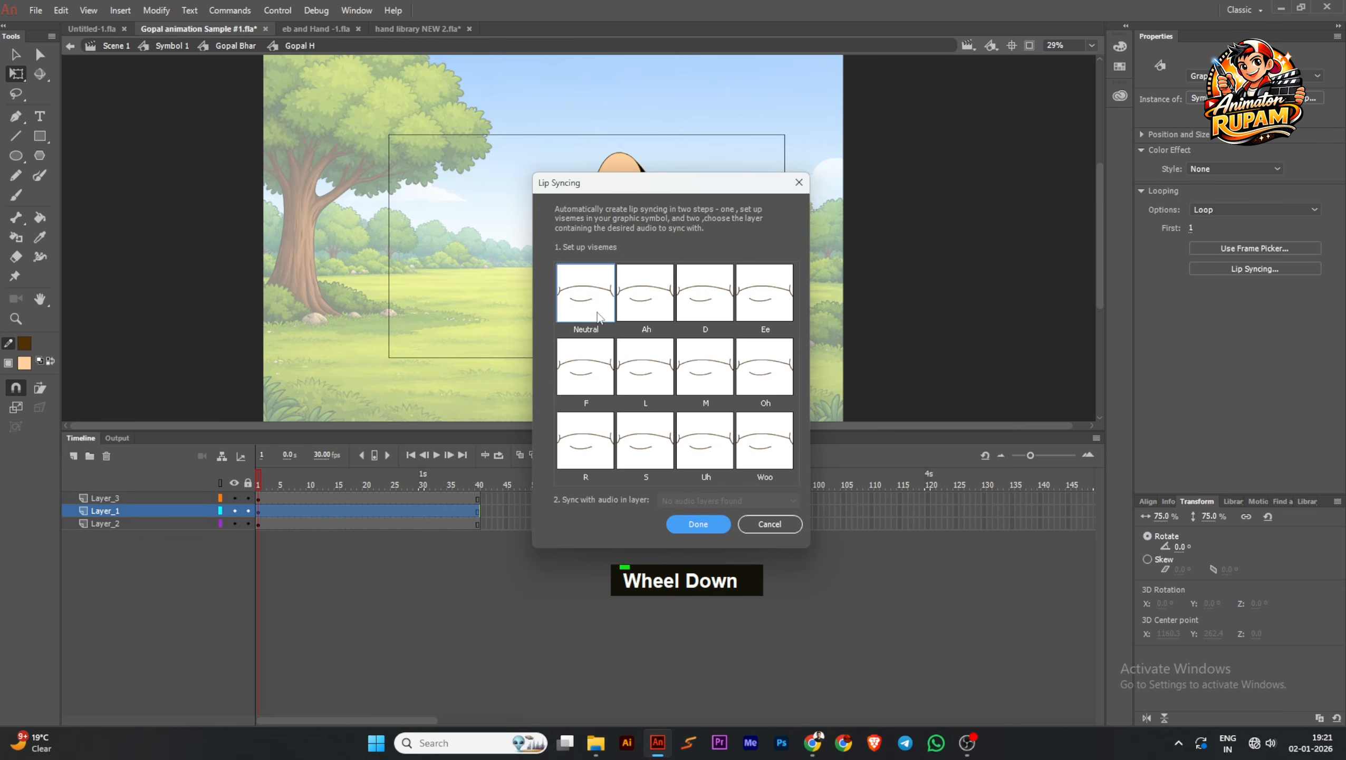
click(650, 308)
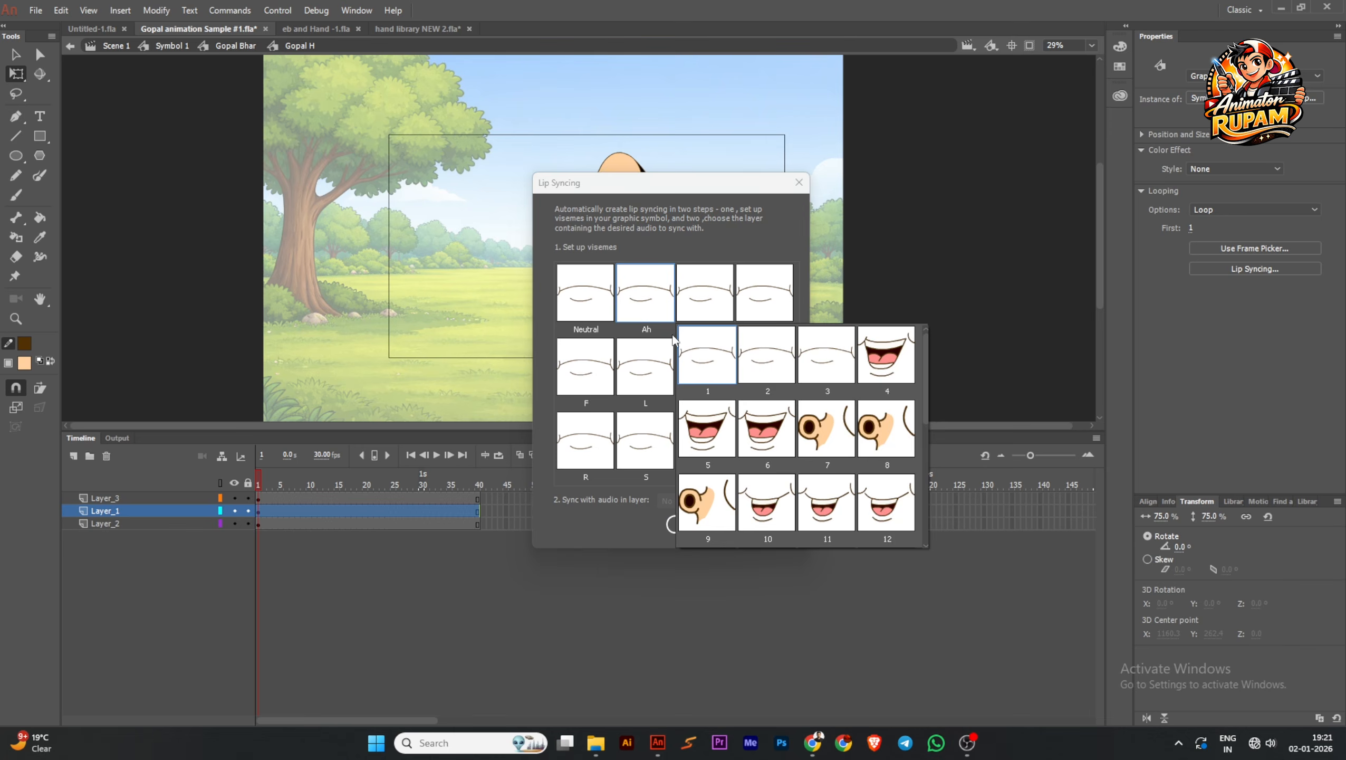
click(766, 424)
click(710, 319)
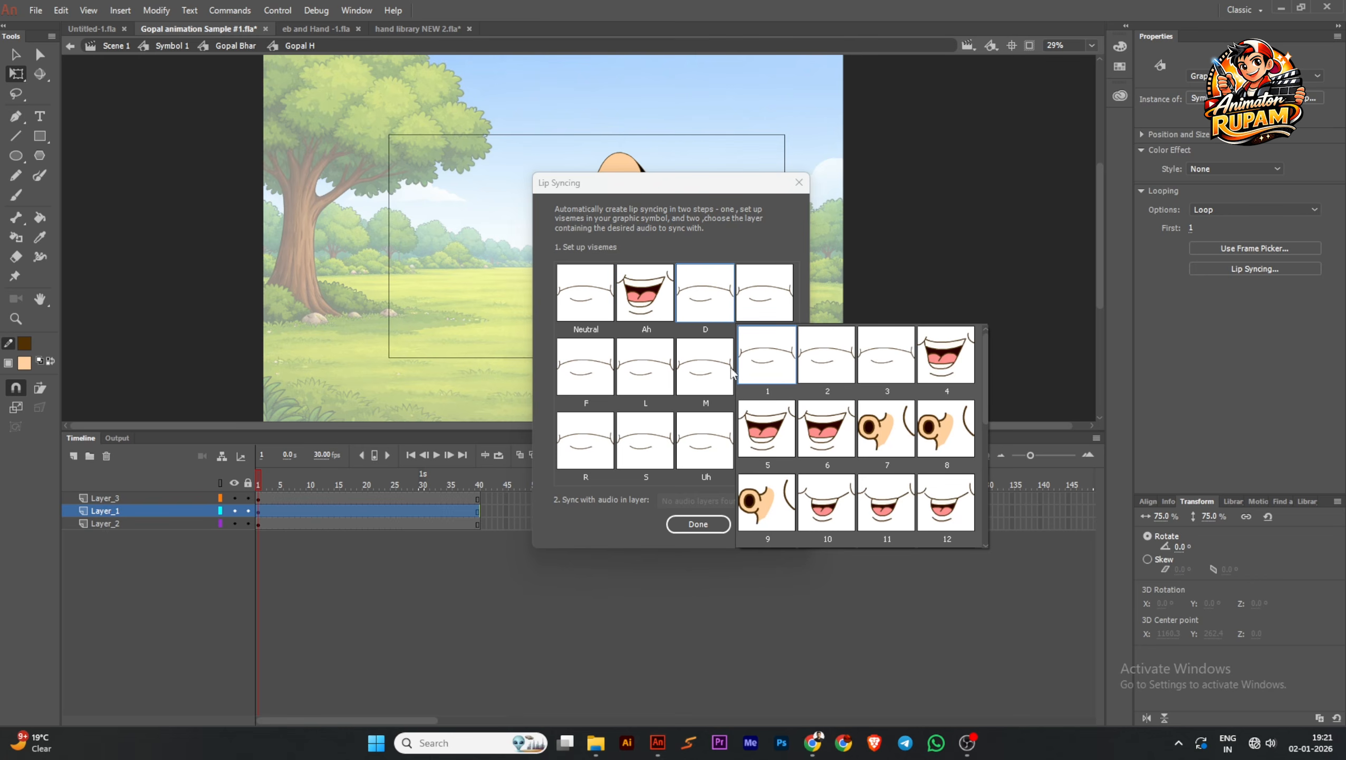
scroll(954, 443, down, 1)
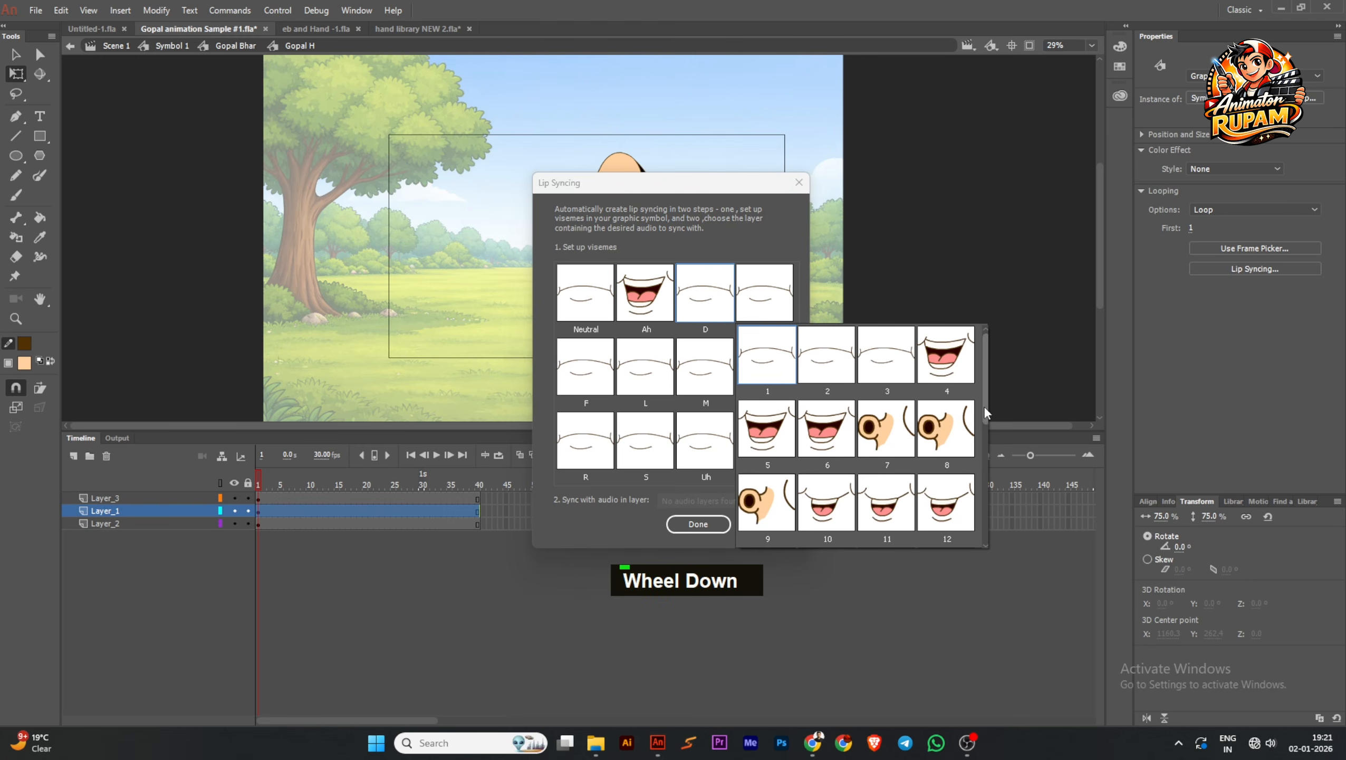
drag(985, 406, 985, 473)
click(832, 420)
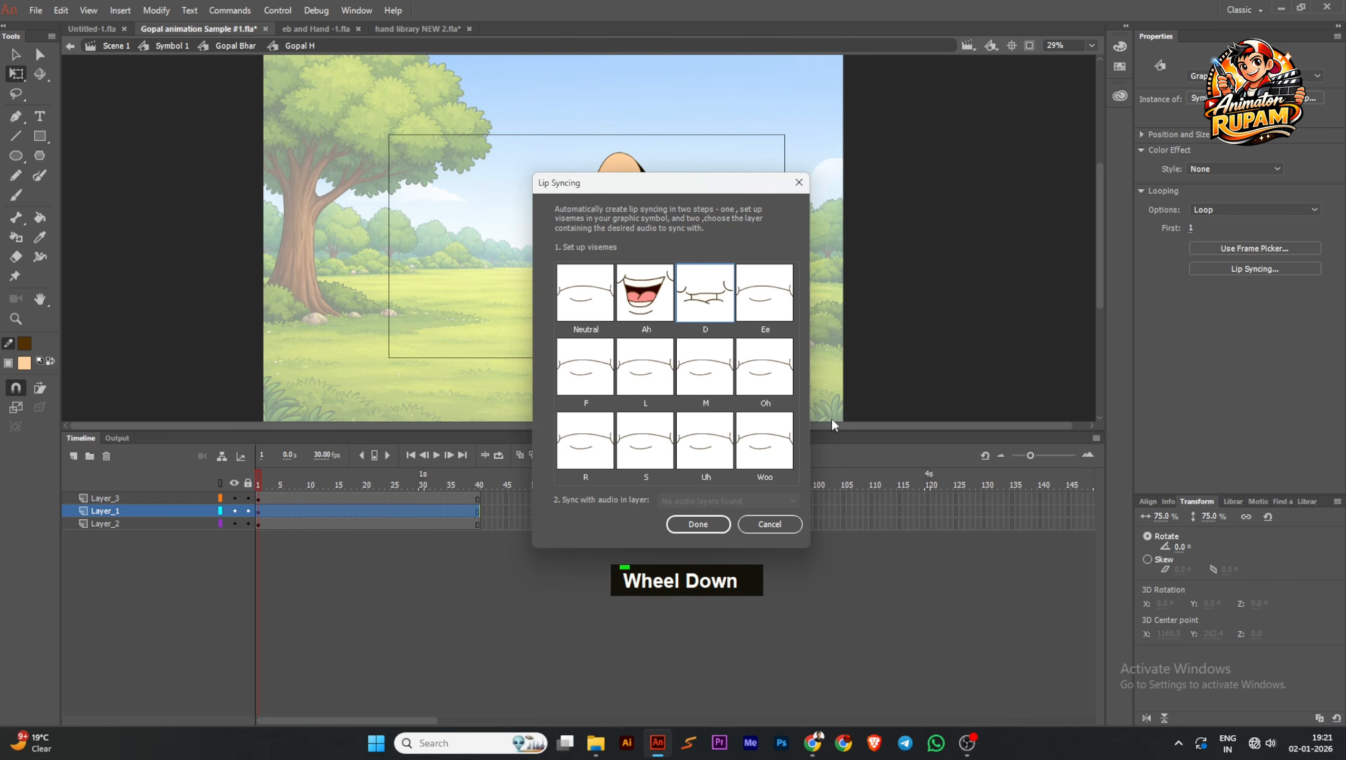
click(767, 304)
drag(1043, 418, 1047, 486)
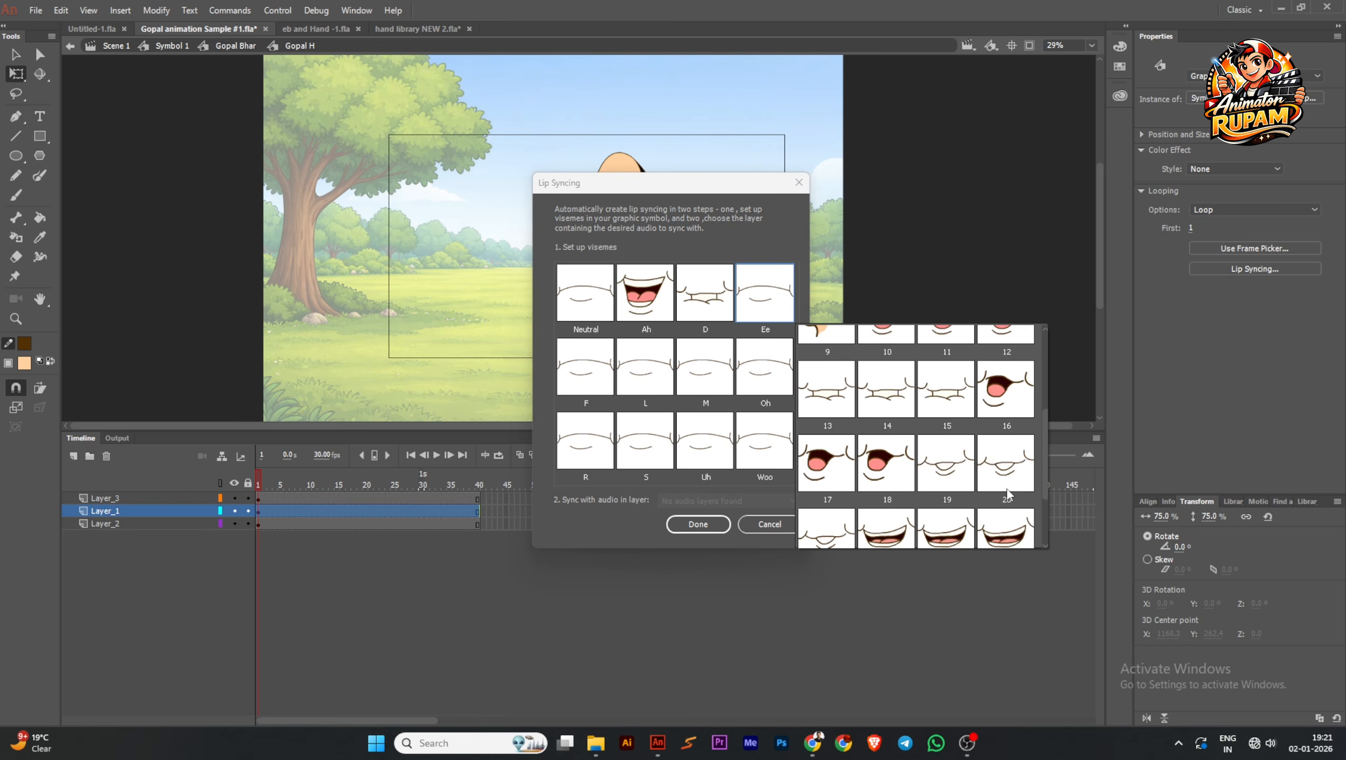
click(950, 466)
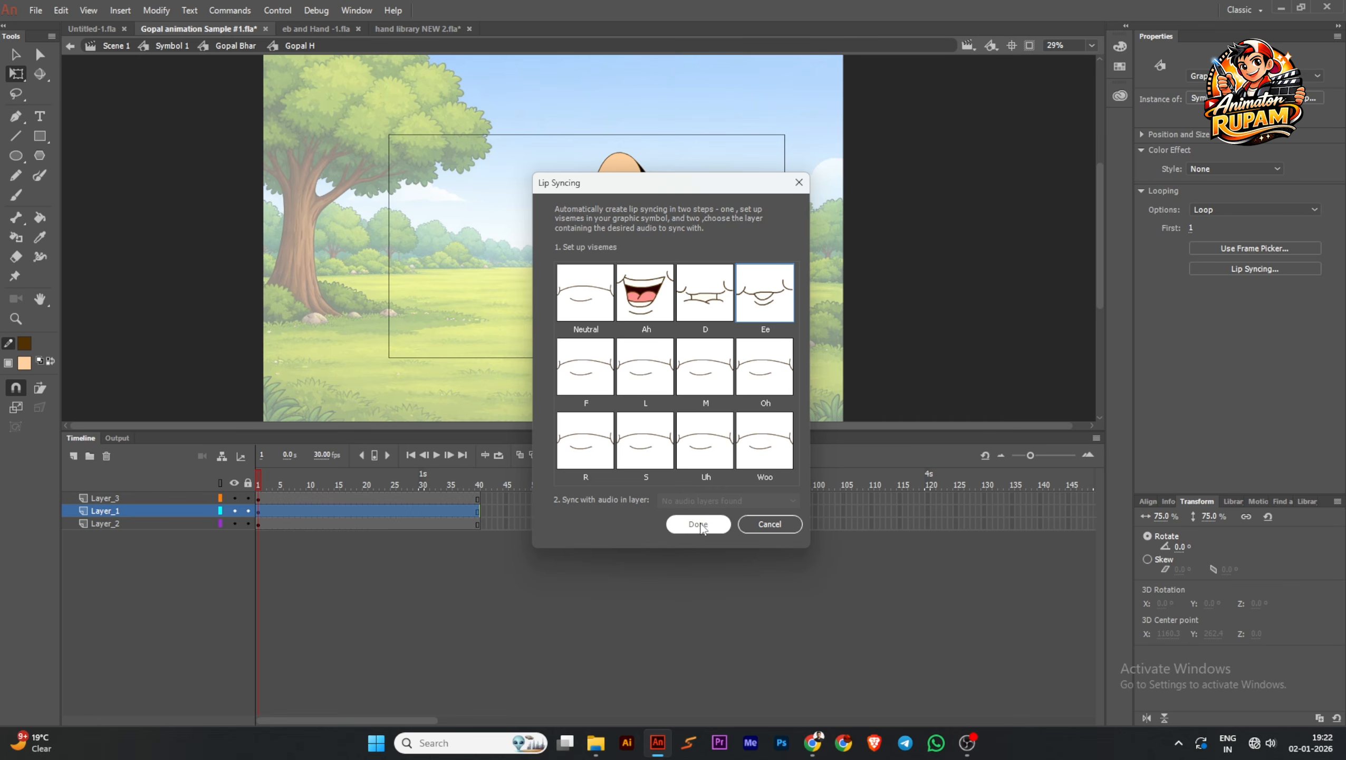
Close the lip-syncing setup without applying it and return to the Symbol 1 timeline
click(800, 182)
double_click(960, 288)
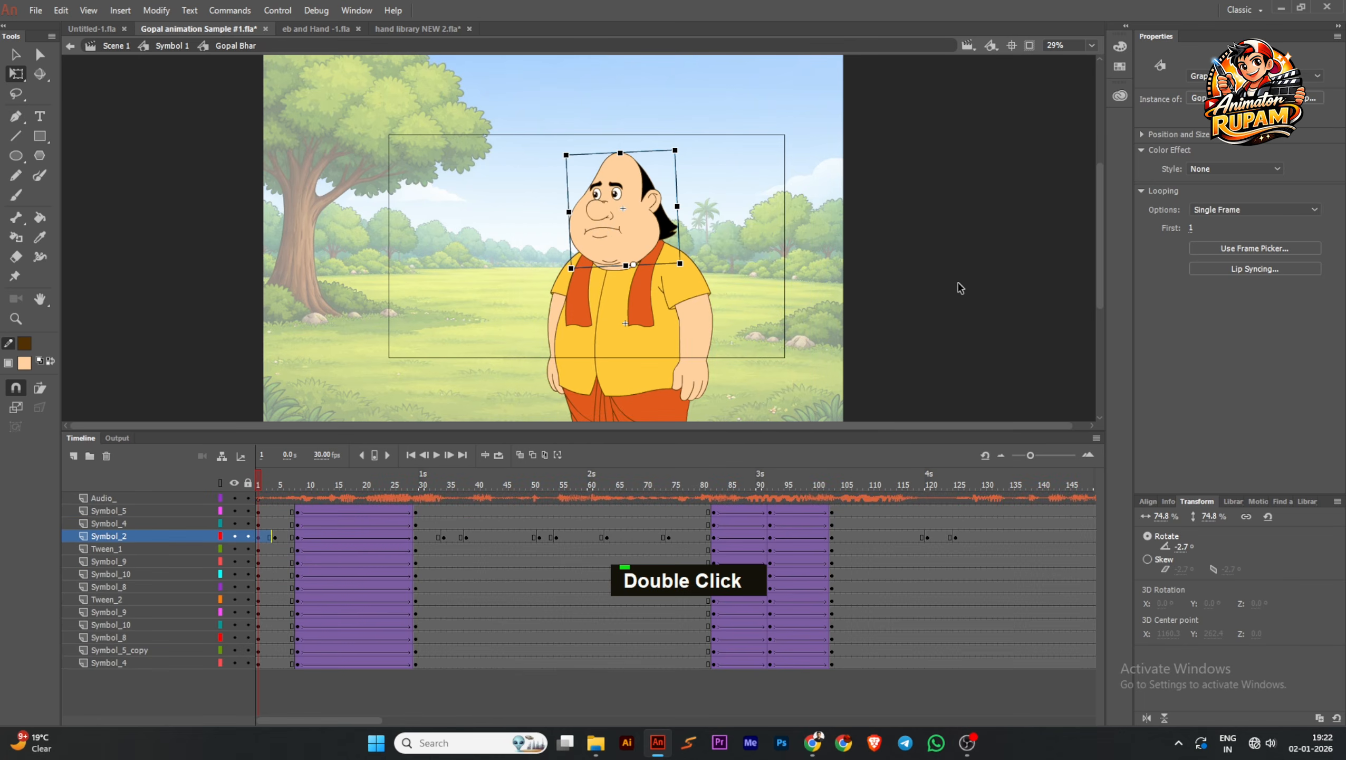
double_click(960, 288)
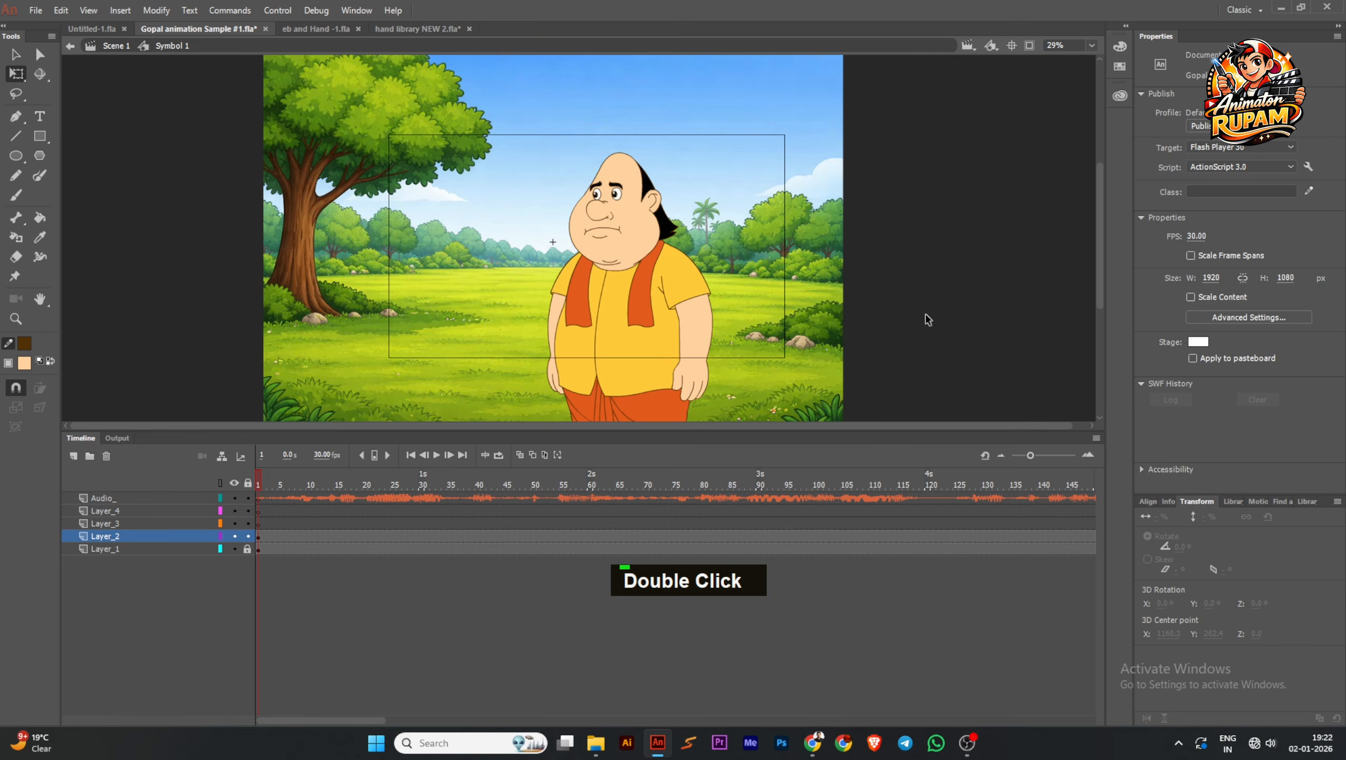
Save the file and clip the Symbol 1 view so artwork outside the stage is hidden
key(ctrl+s)
scroll(869, 290, down, 1)
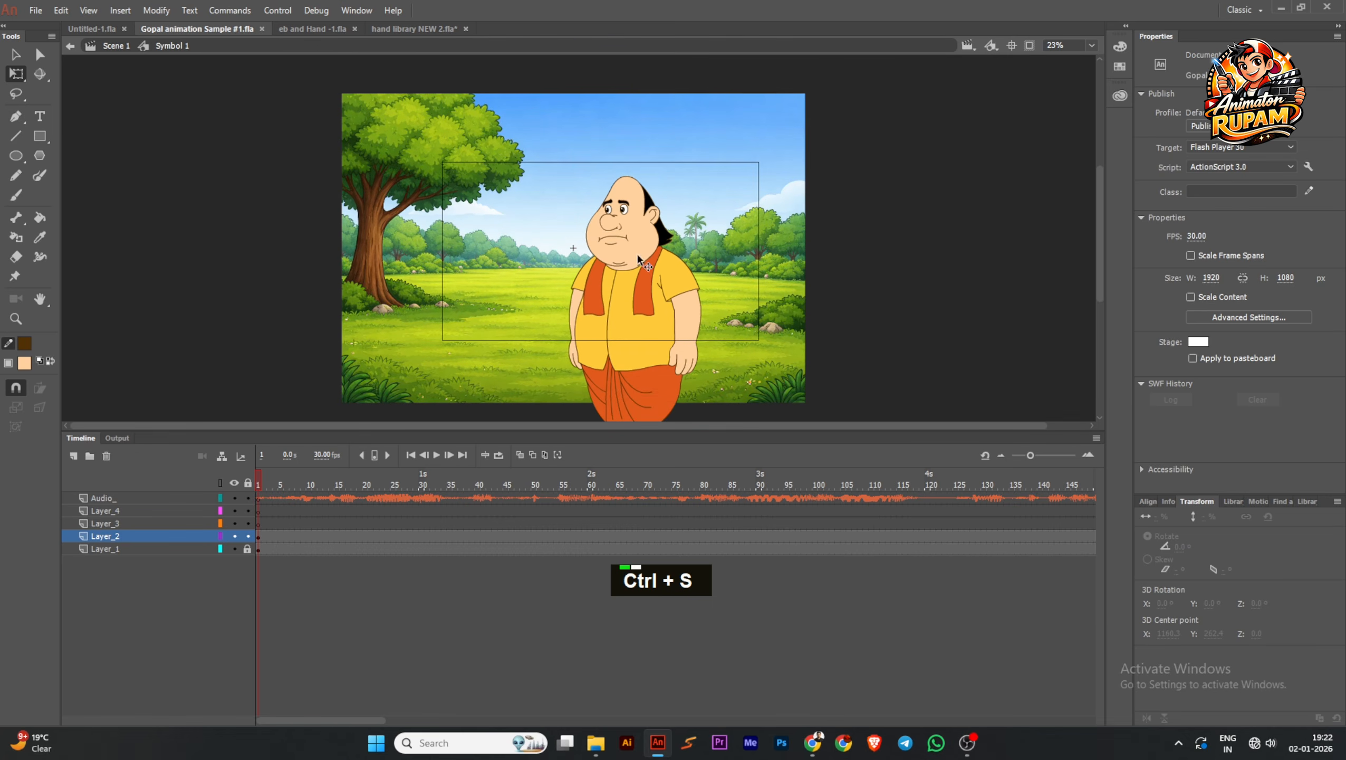
double_click(747, 234)
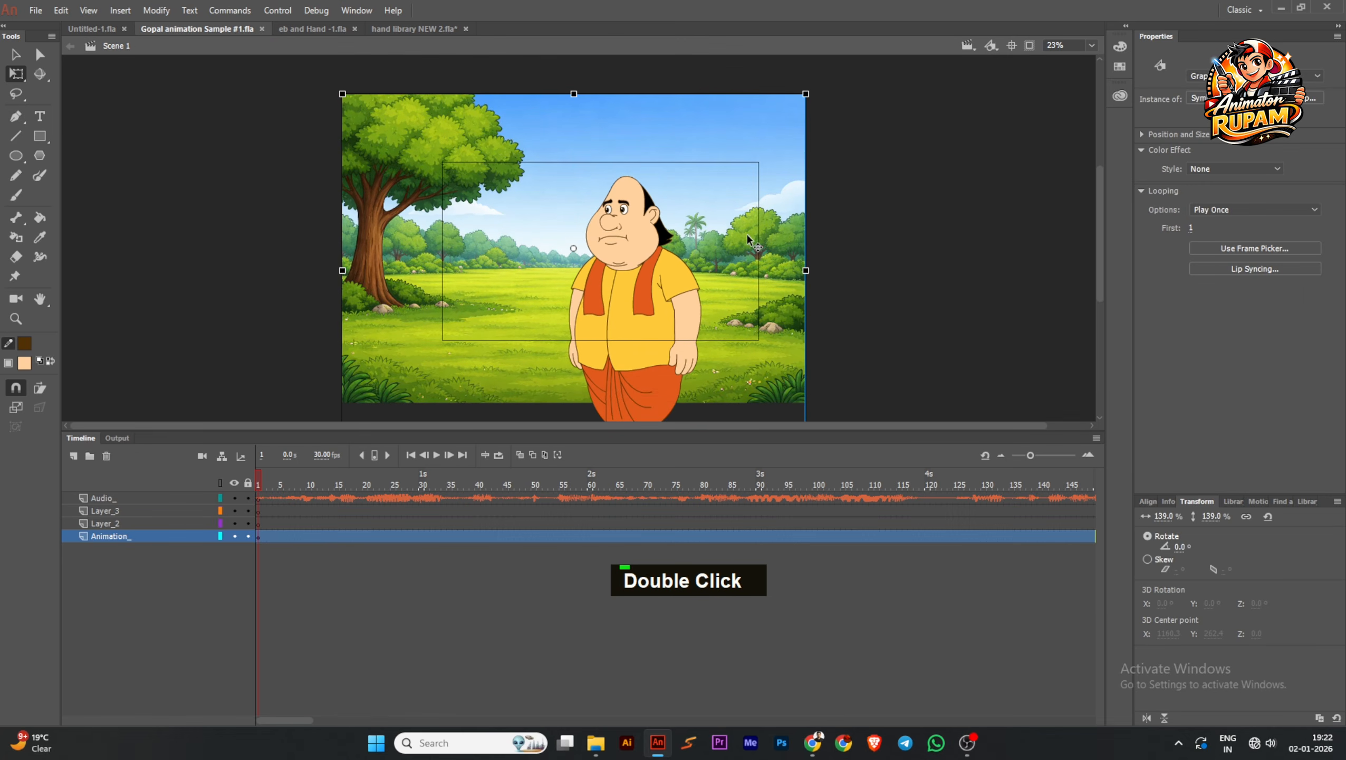
double_click(474, 300)
click(1029, 46)
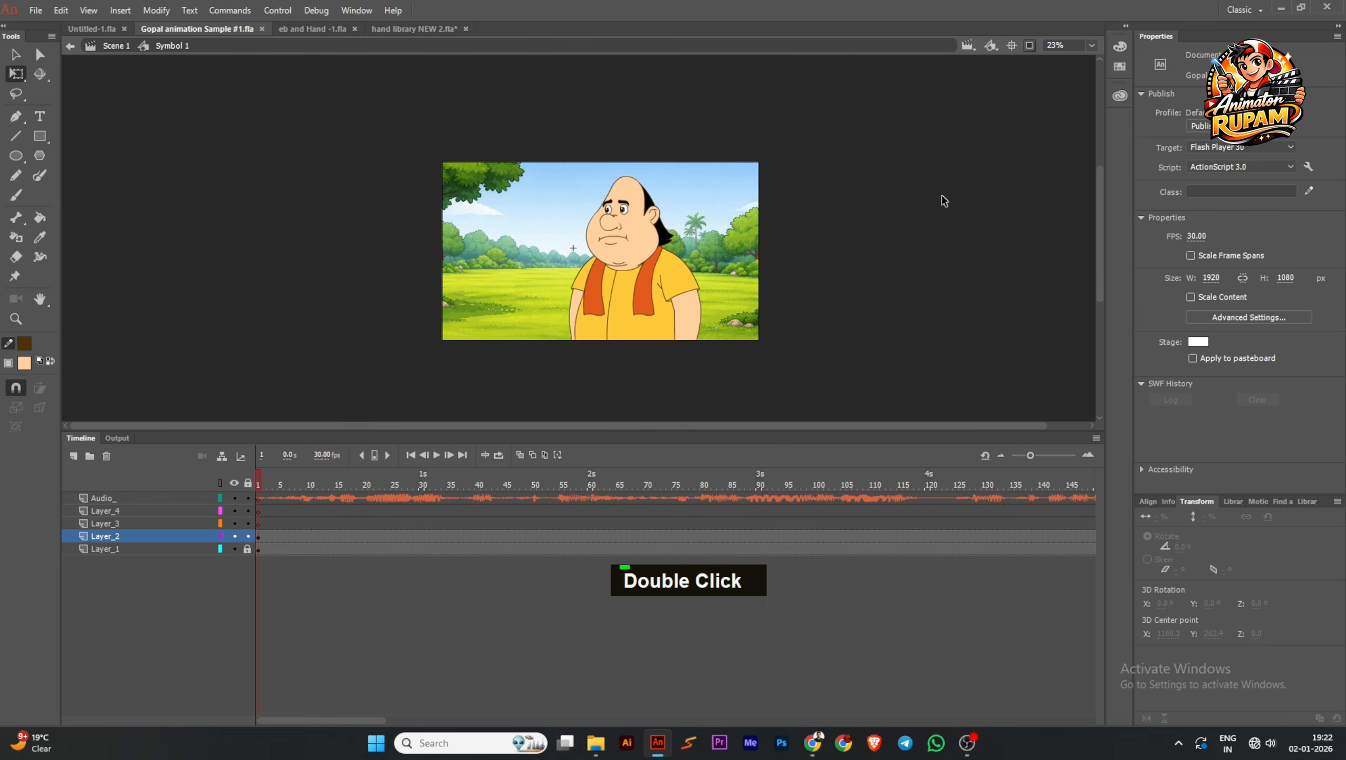
Save the file, play back the Symbol 1 animation with its audio, and stop the playback
scroll(650, 281, up, 1)
scroll(637, 271, down, 1)
ctrl+scroll(606, 260, up, 1)
ctrl+scroll(606, 260, up, 1)
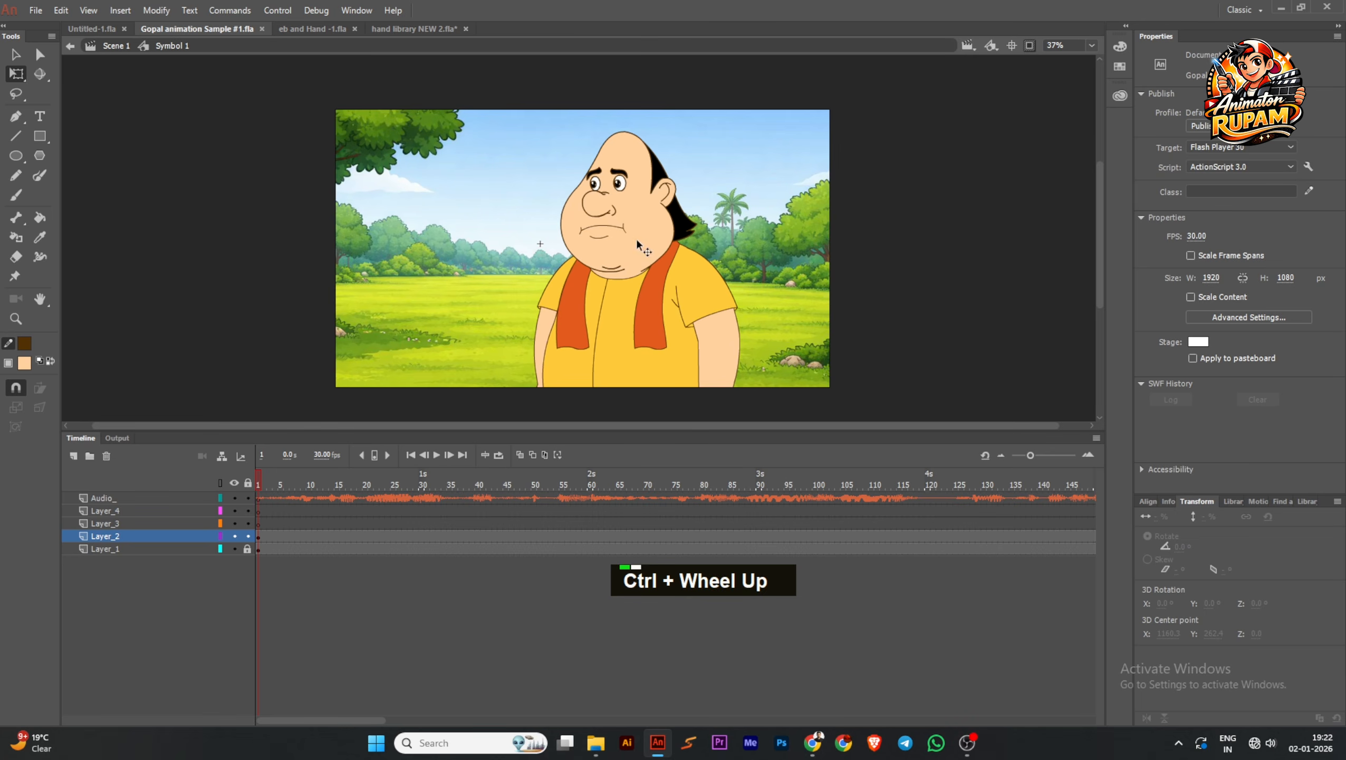
middle_click(635, 236)
key(ctrl+s)
double_click(437, 454)
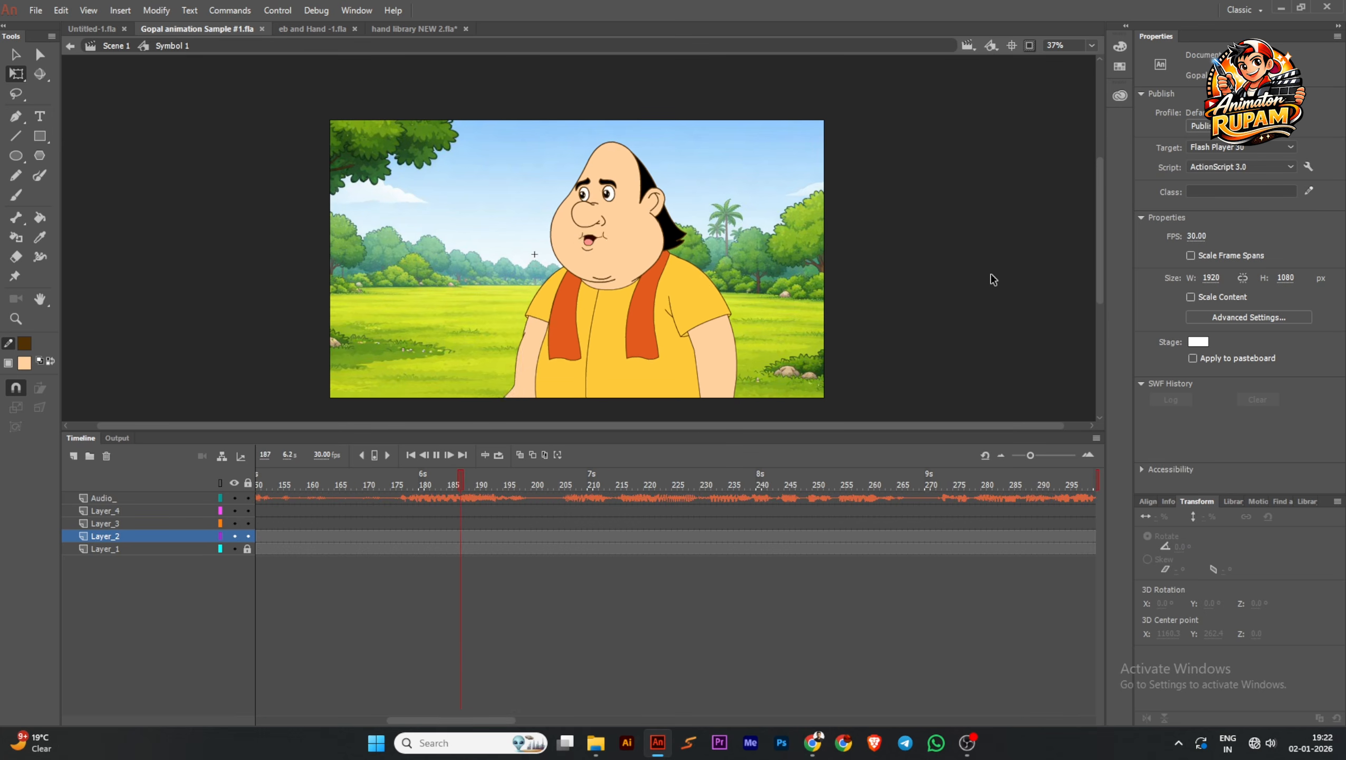
double_click(430, 455)
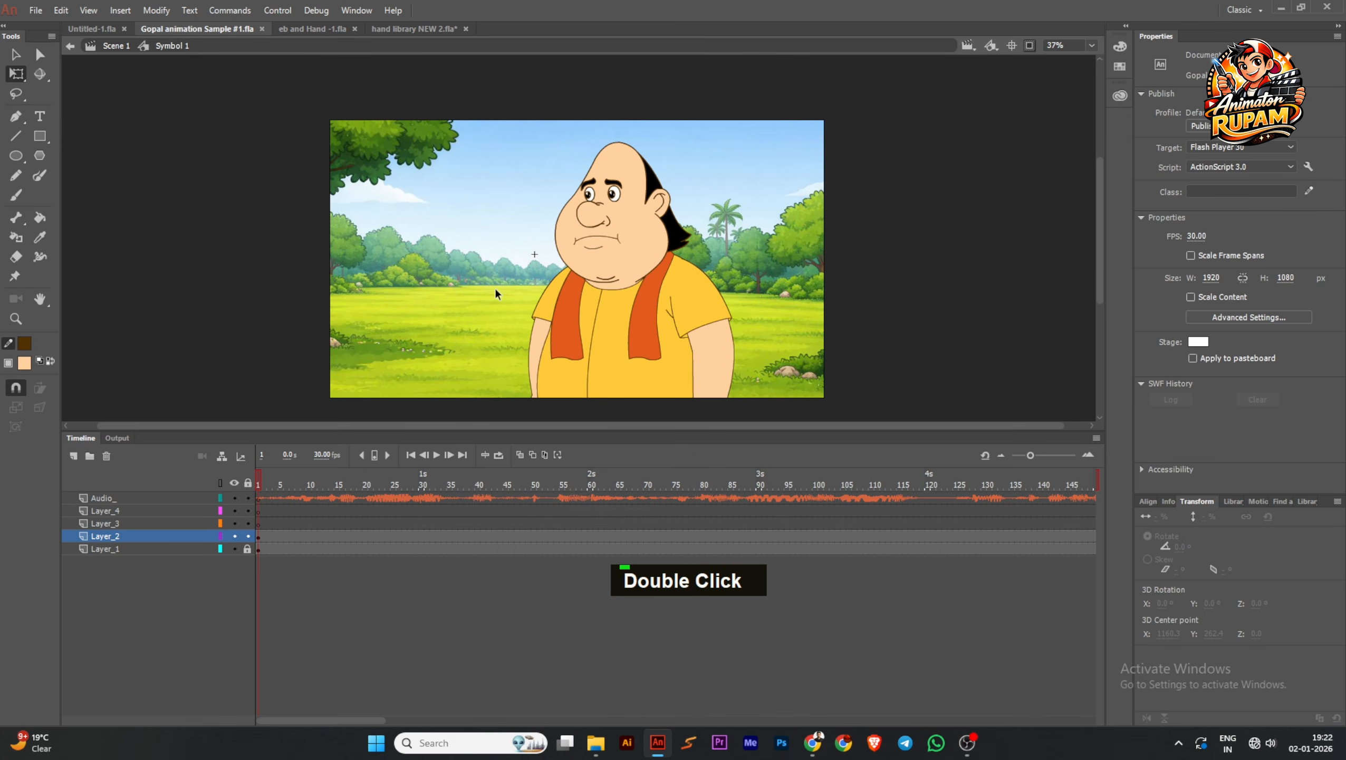
Turn off stage clipping, unlock the background on Layer_1 and add a Blur filter to its frames
click(1030, 46)
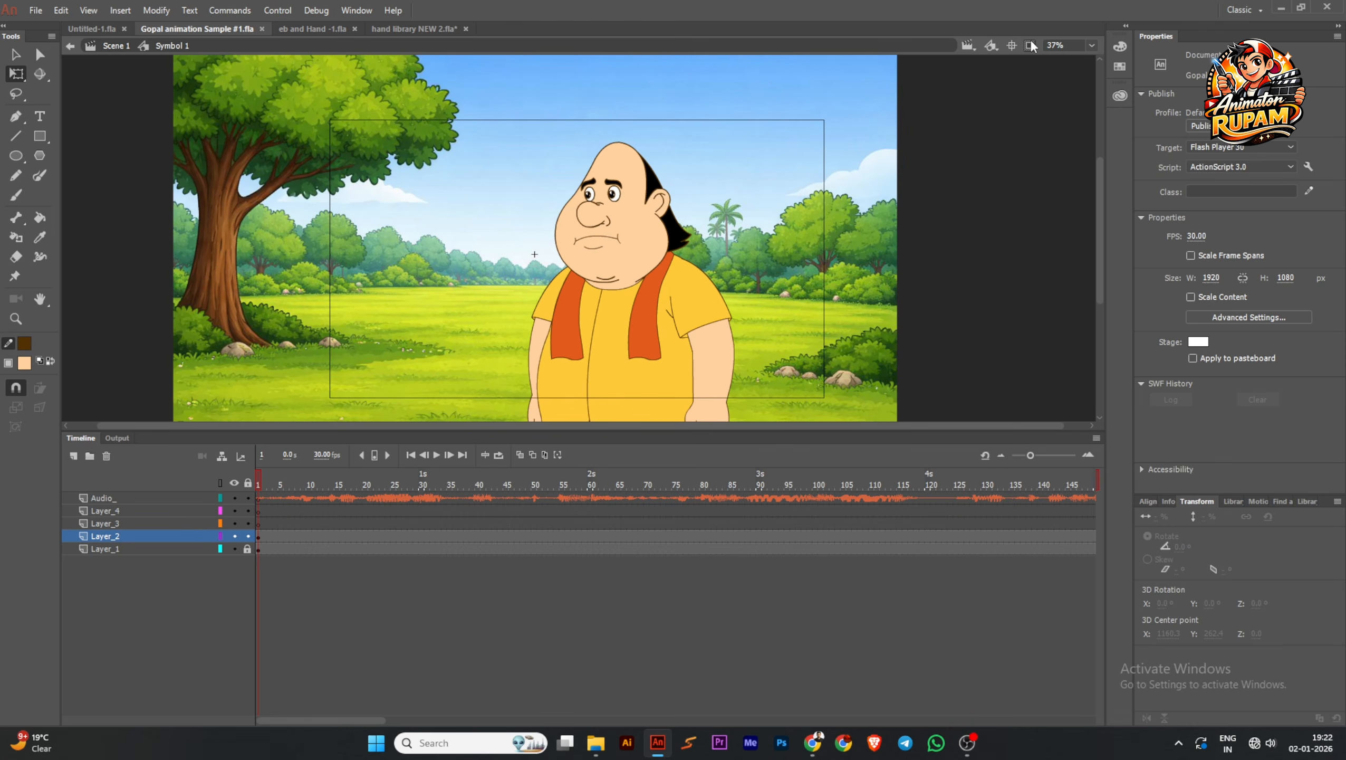
click(248, 549)
double_click(270, 549)
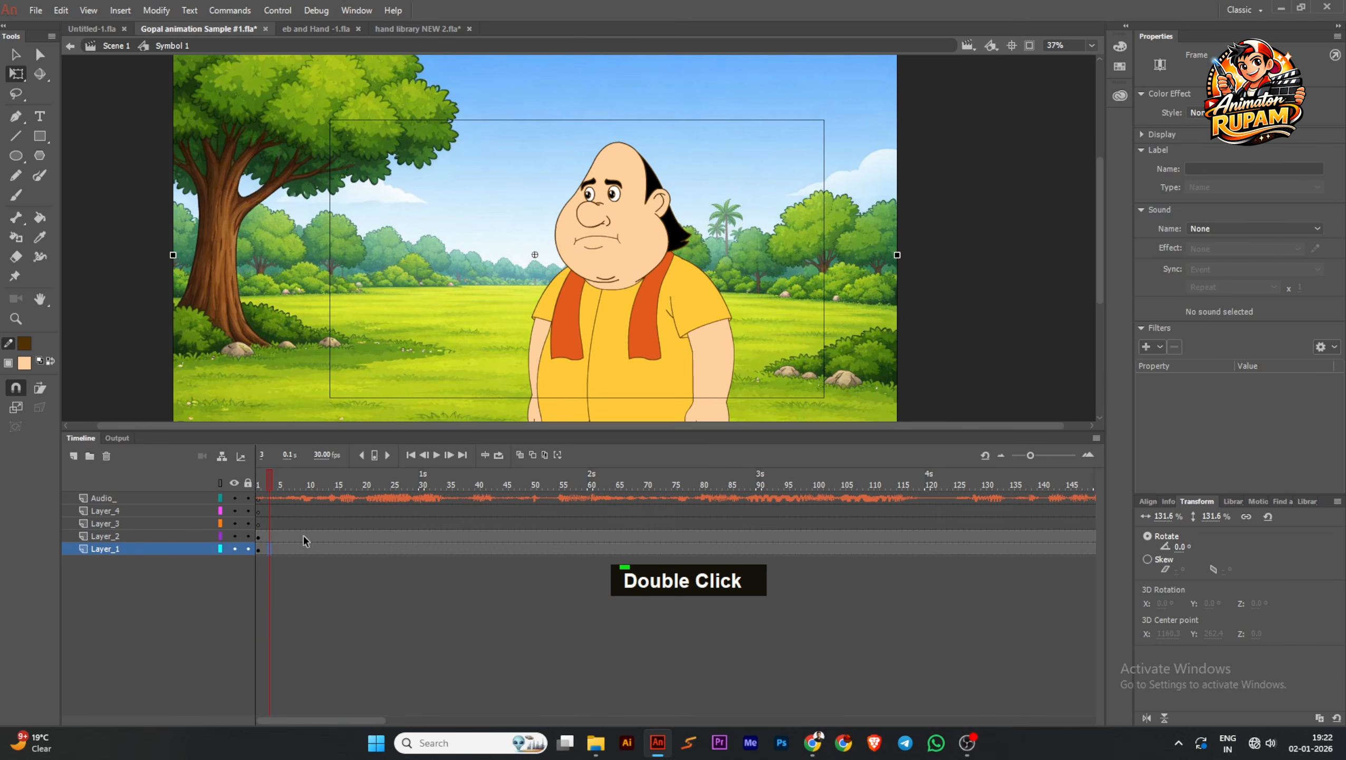
click(286, 549)
click(1161, 345)
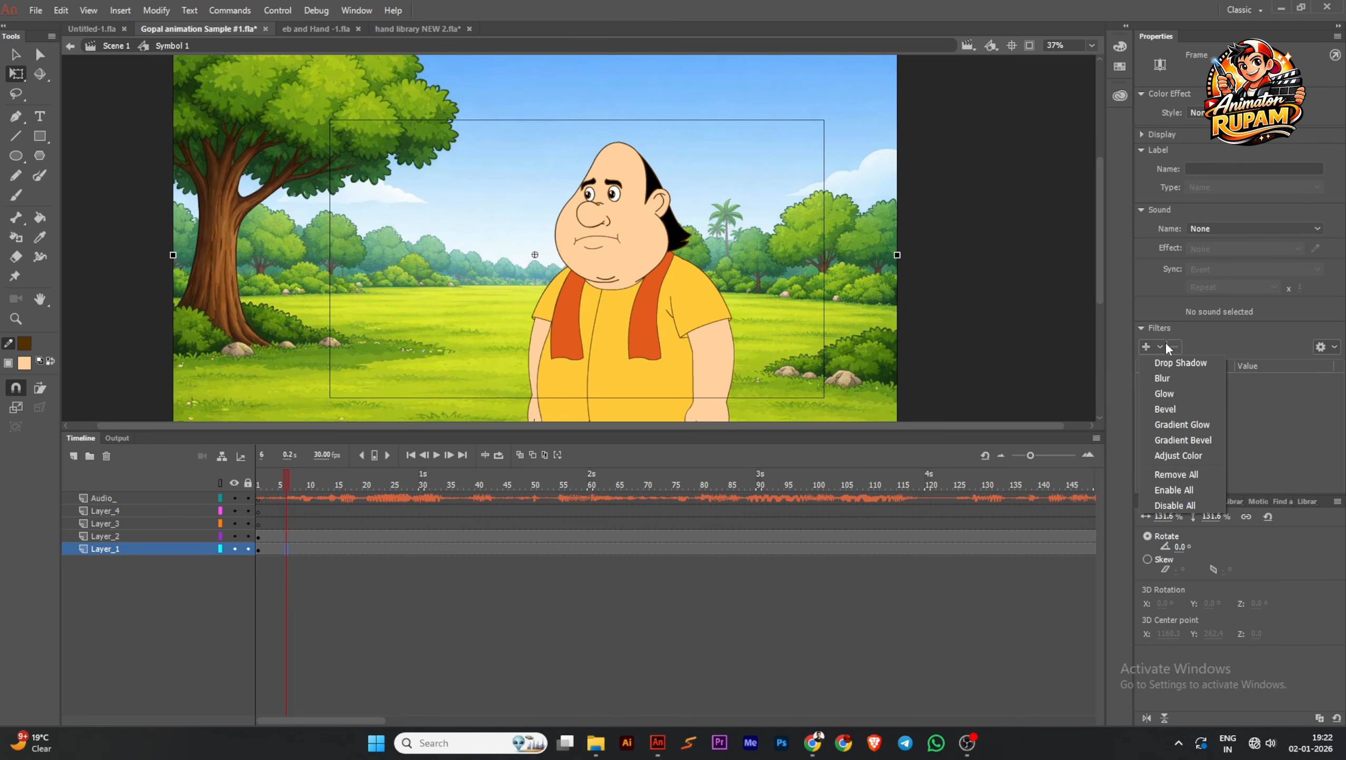
click(1172, 378)
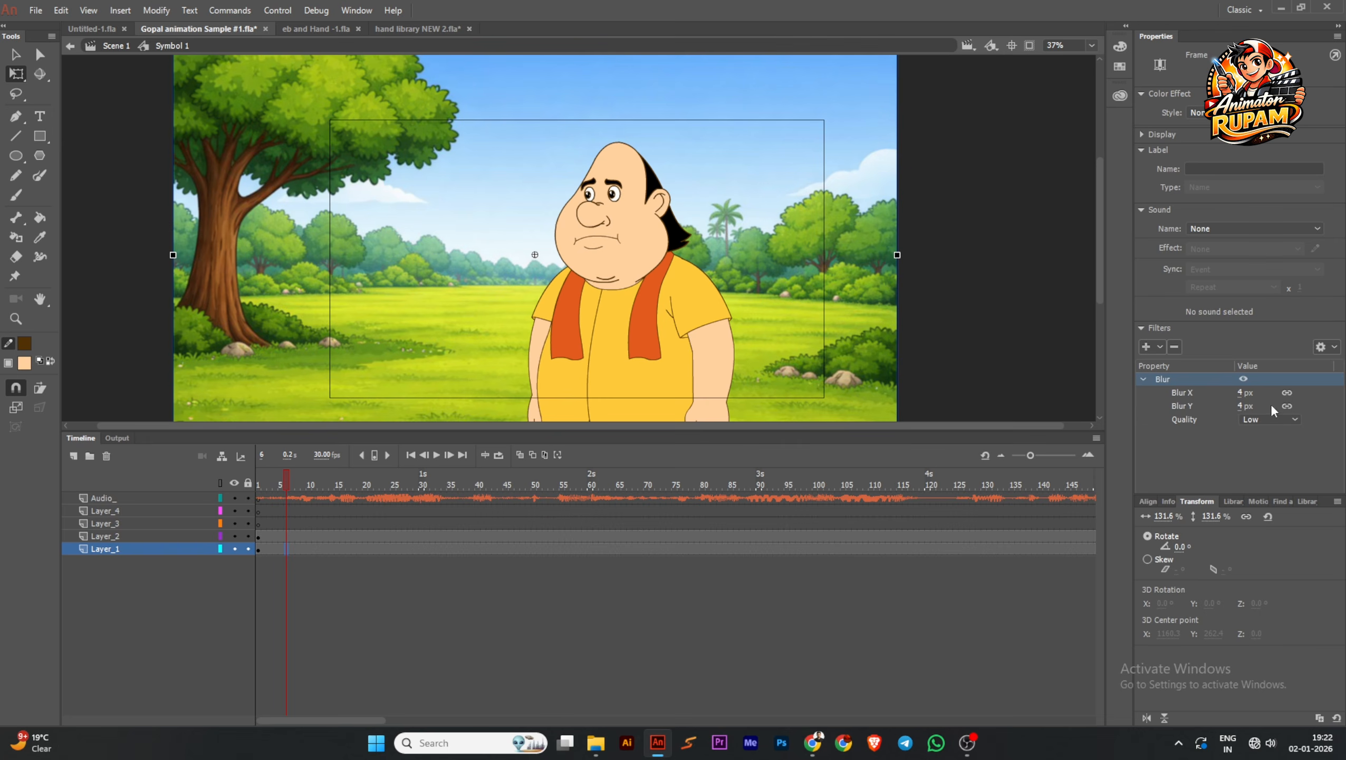
Set the background blur's quality to High and adjust its Blur Y amount
click(1269, 419)
click(1261, 461)
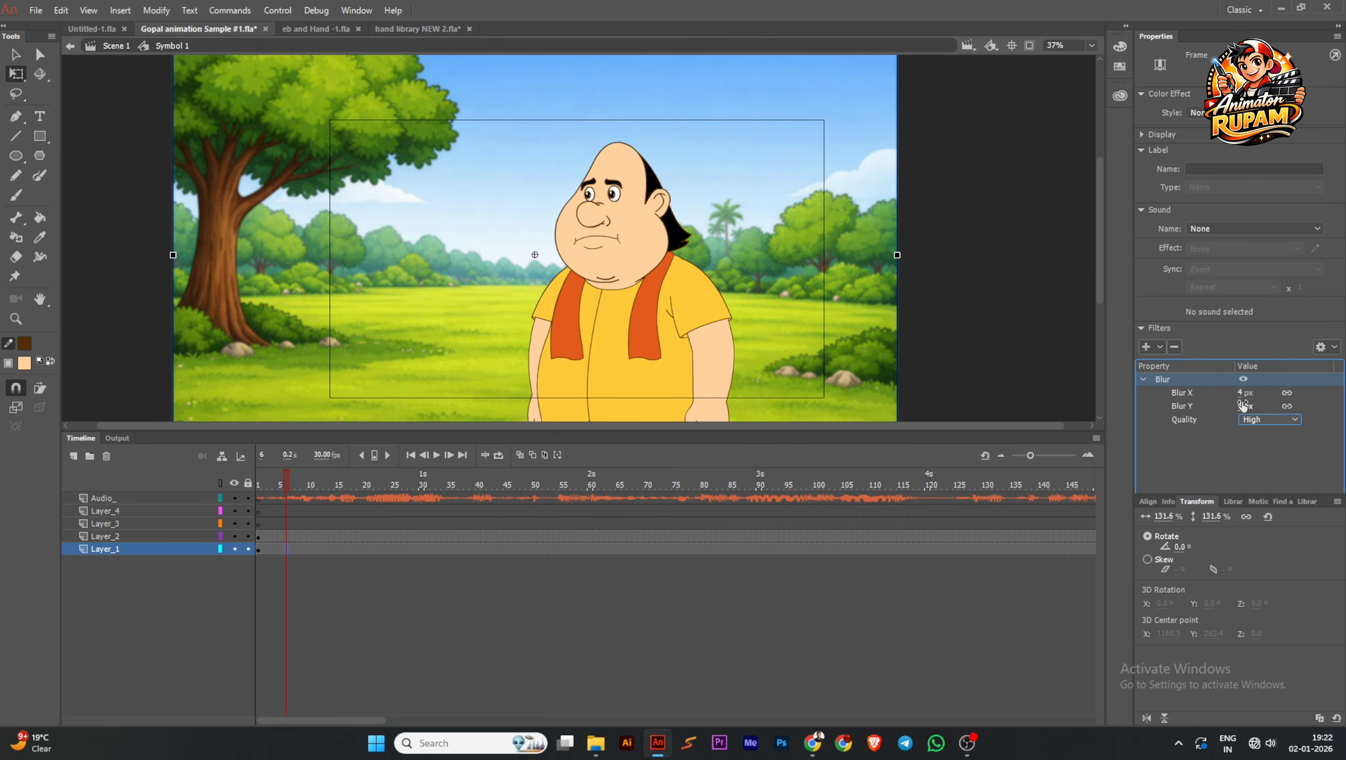
drag(1243, 405, 1248, 404)
click(997, 319)
middle_click(1007, 336)
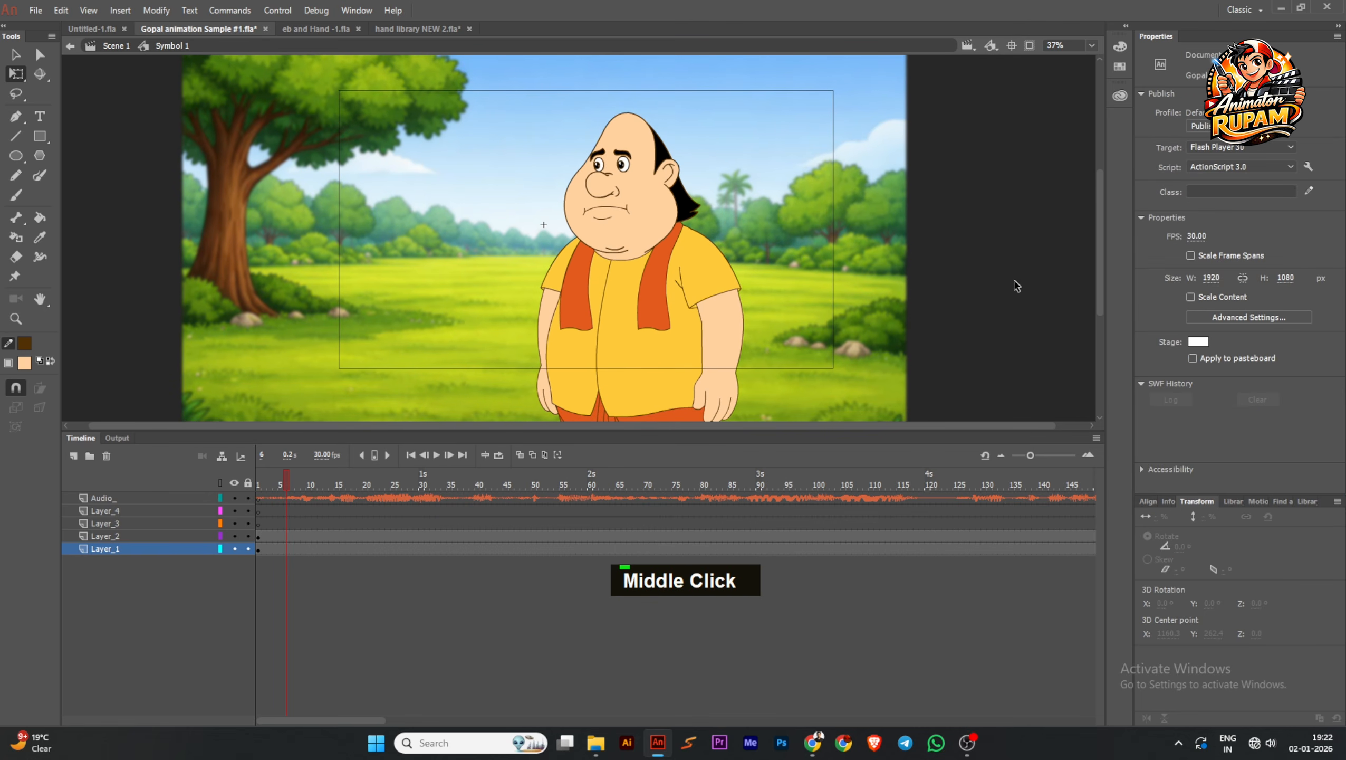
Return to Scene 1, clip the view to the stage area and save the file
double_click(1016, 286)
double_click(998, 226)
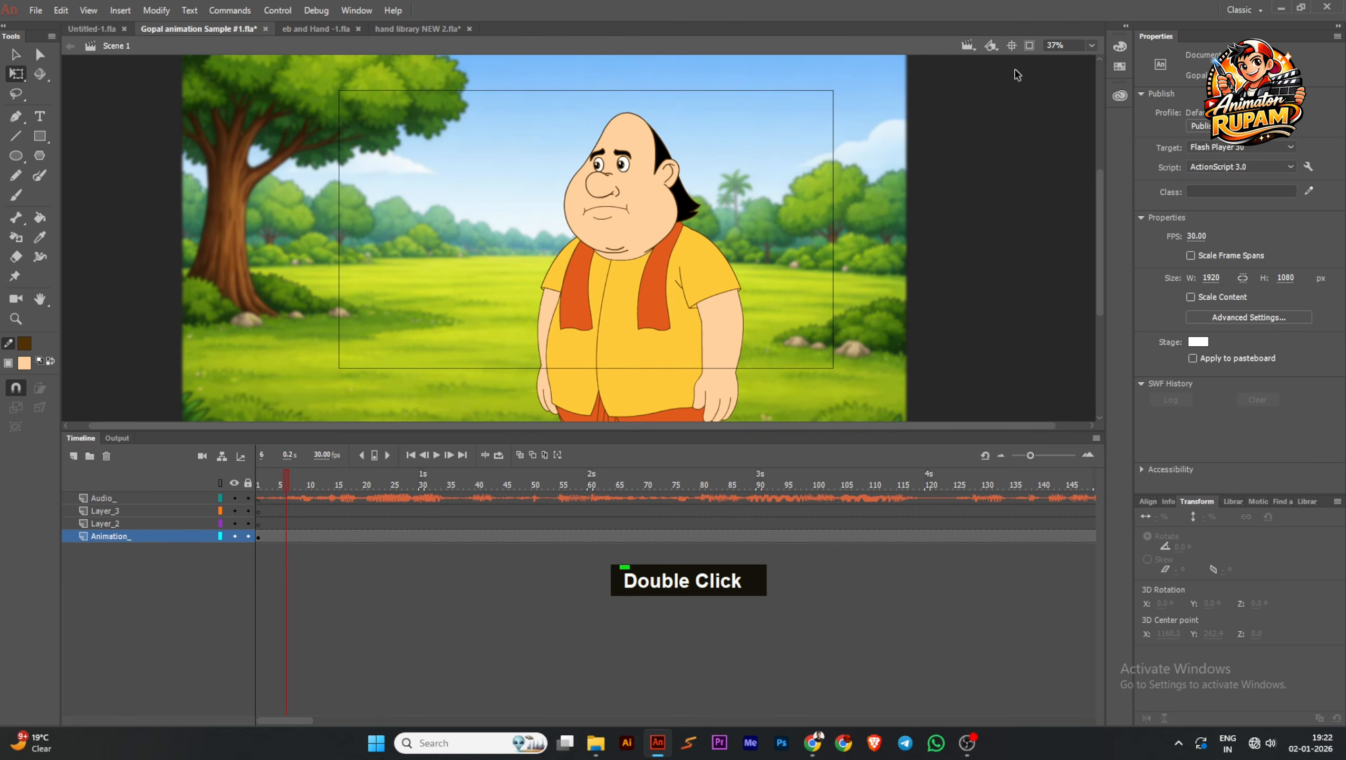
click(1028, 45)
middle_click(758, 260)
key(ctrl+s)
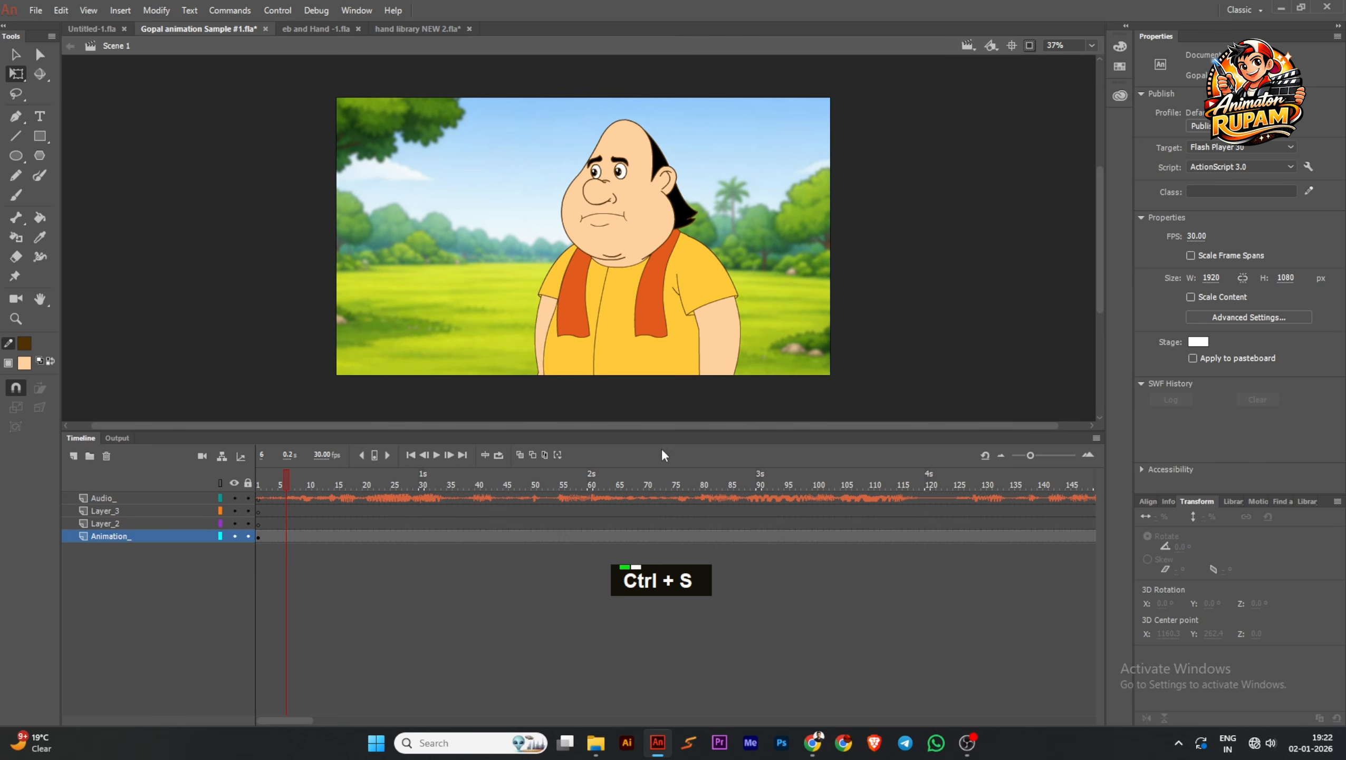
Shrink the timeline area to give the stage more room, and save the file
drag(676, 431, 676, 557)
ctrl+middle_click(688, 399)
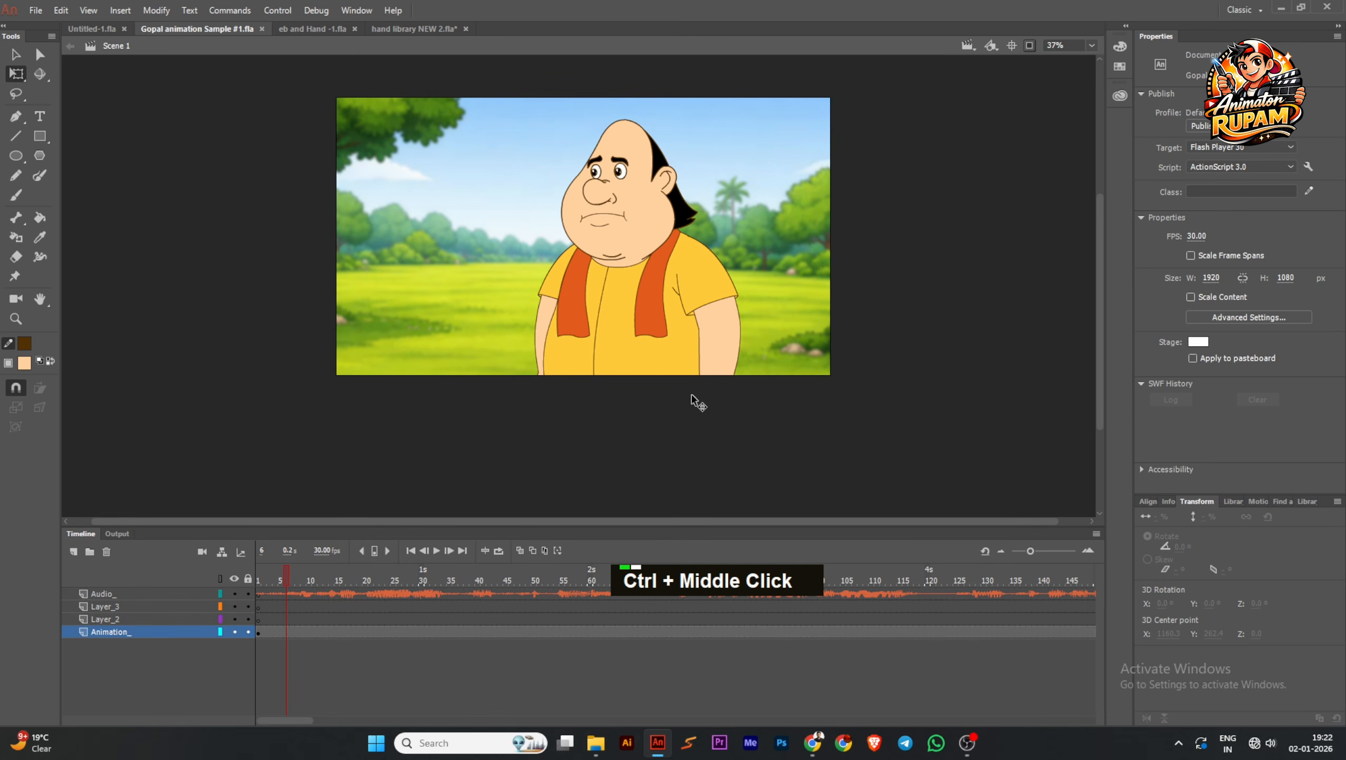
scroll(700, 278, up, 1)
scroll(700, 277, up, 1)
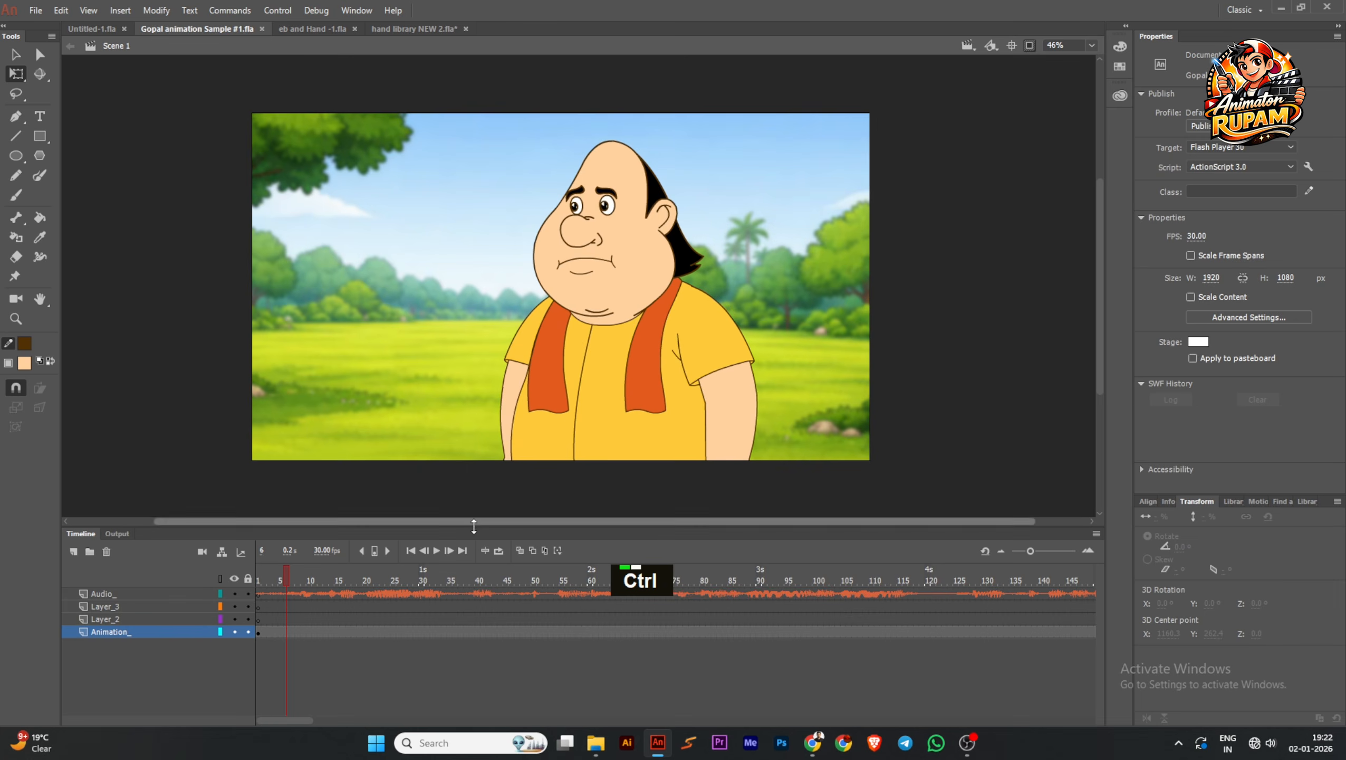
key(ctrl+s)
Play back the Scene 1 animation with the blurred background, stop it, move to frame 207 and save the file
double_click(436, 551)
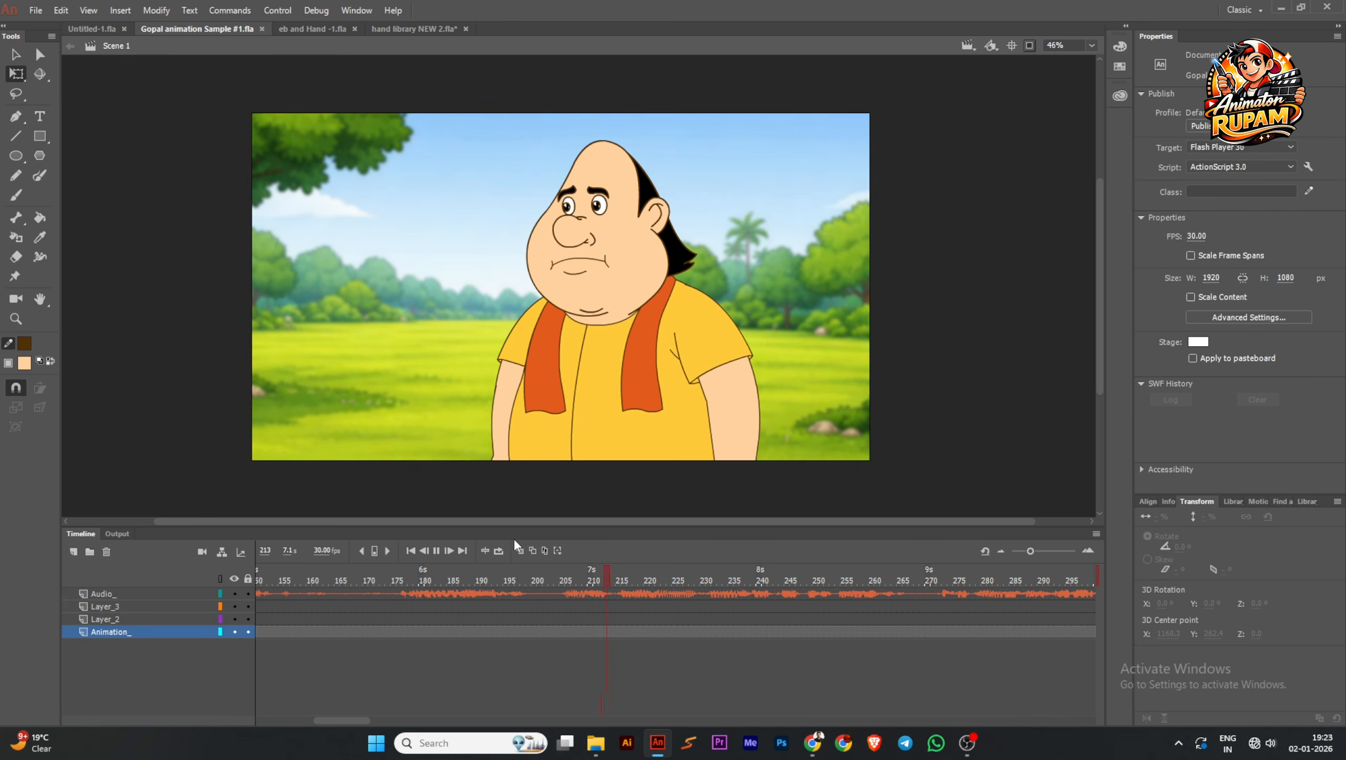
click(435, 551)
mouse_move(512, 586)
mouse_down()
mouse_move(405, 595)
mouse_move(528, 596)
mouse_up()
key(ctrl+s)
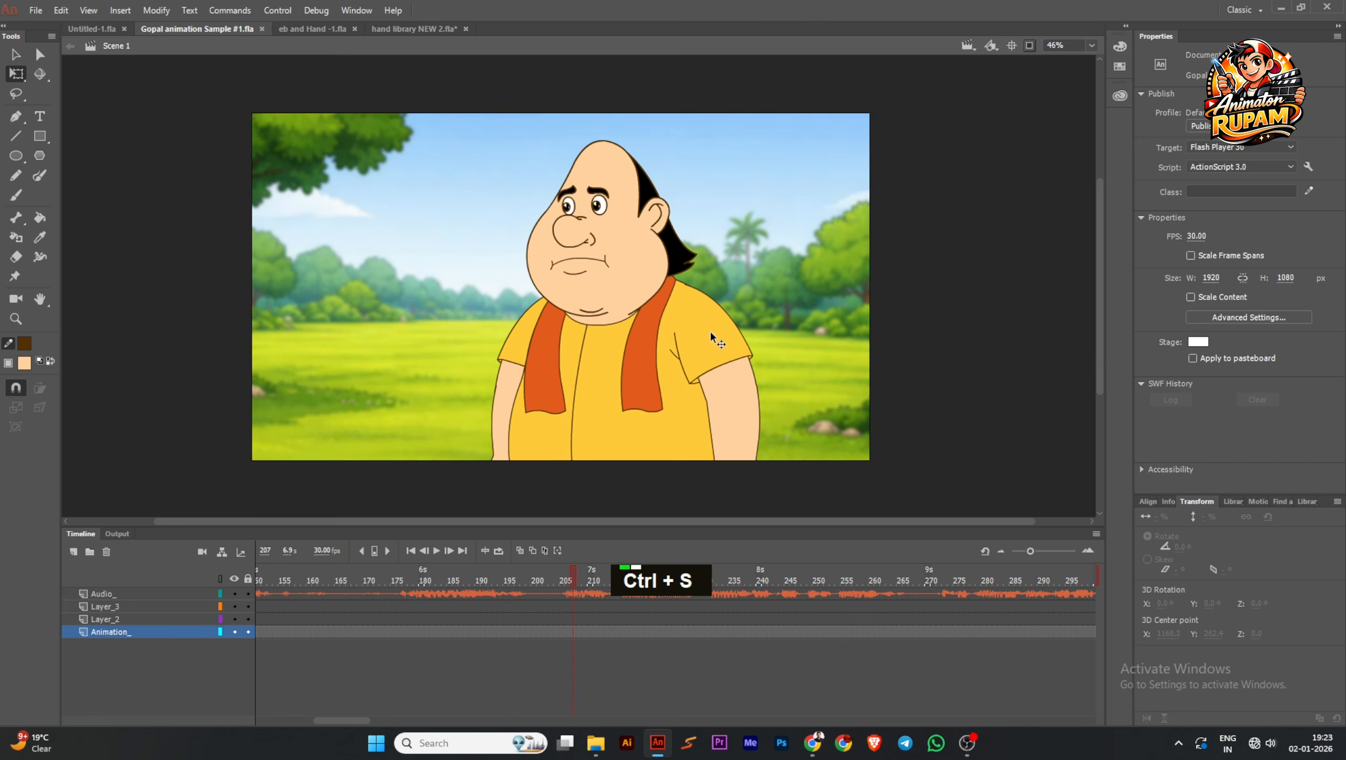
ctrl+scroll(711, 334, down, 1)
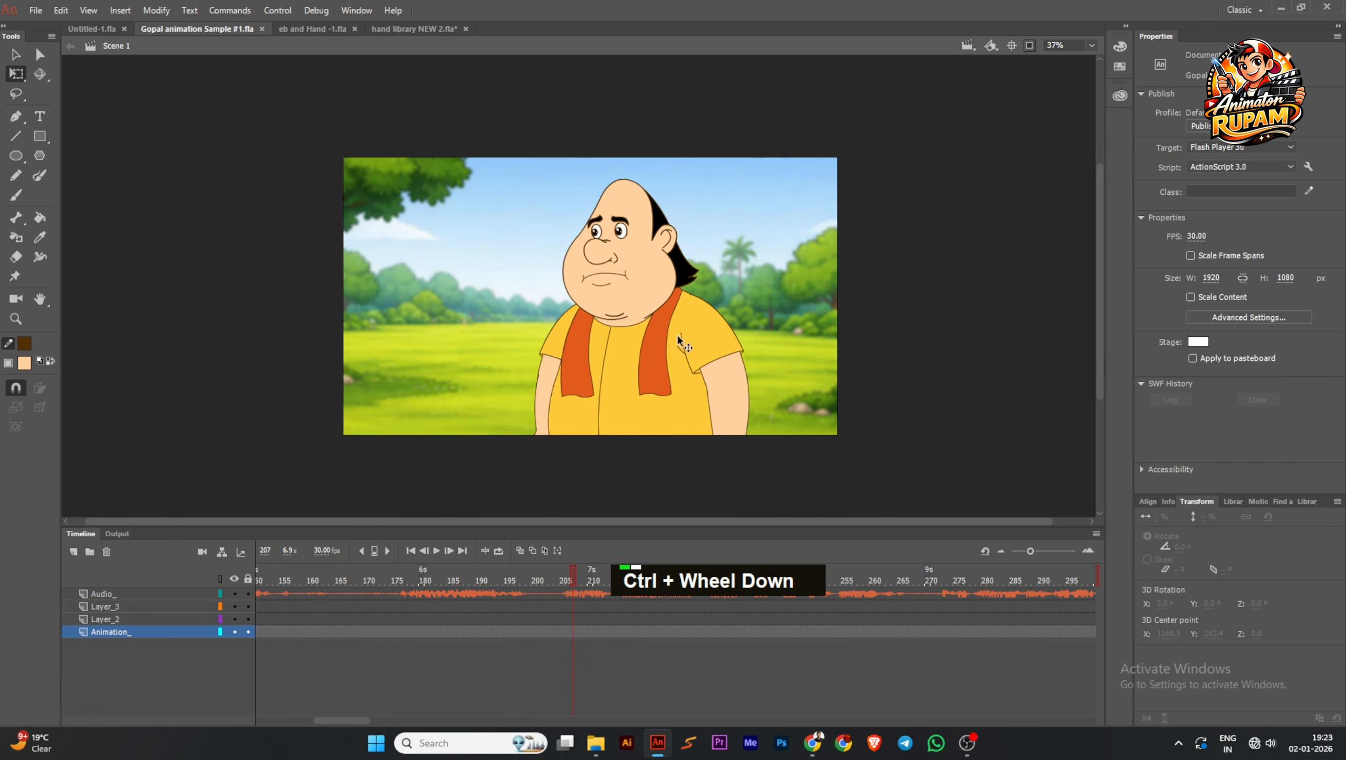
ctrl+scroll(678, 337, up, 1)
ctrl+scroll(678, 333, down, 1)
key(ctrl+s)
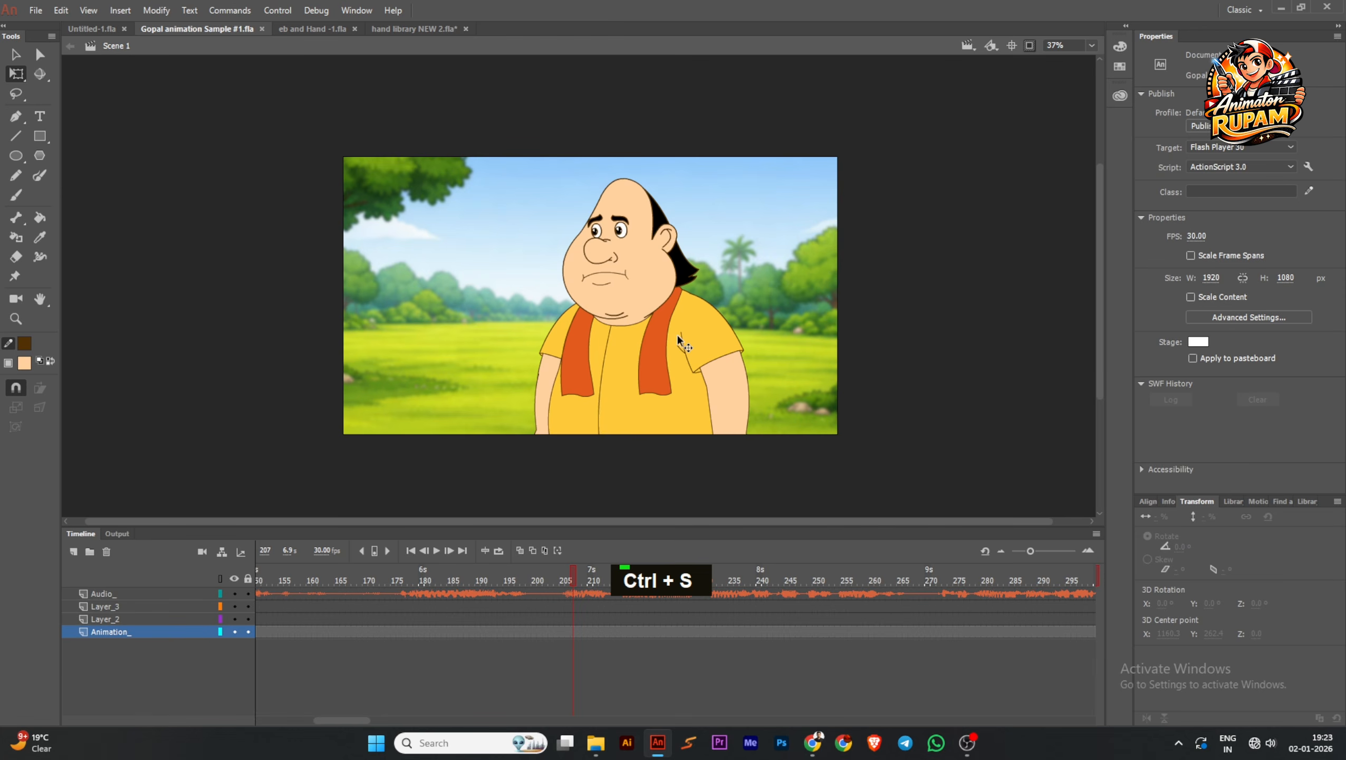
ctrl+scroll(677, 332, up, 1)
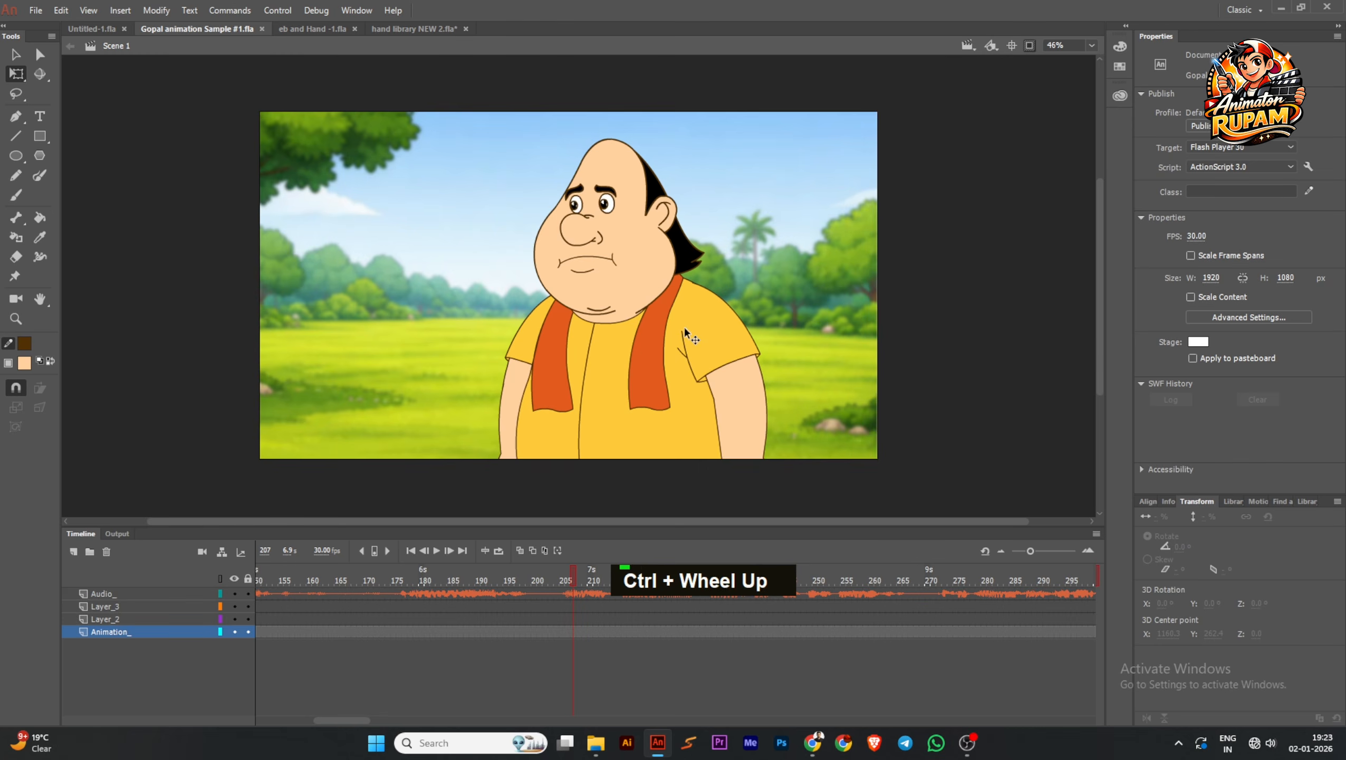
key(ctrl+s)
ctrl+scroll(683, 328, down, 1)
key(ctrl+s)
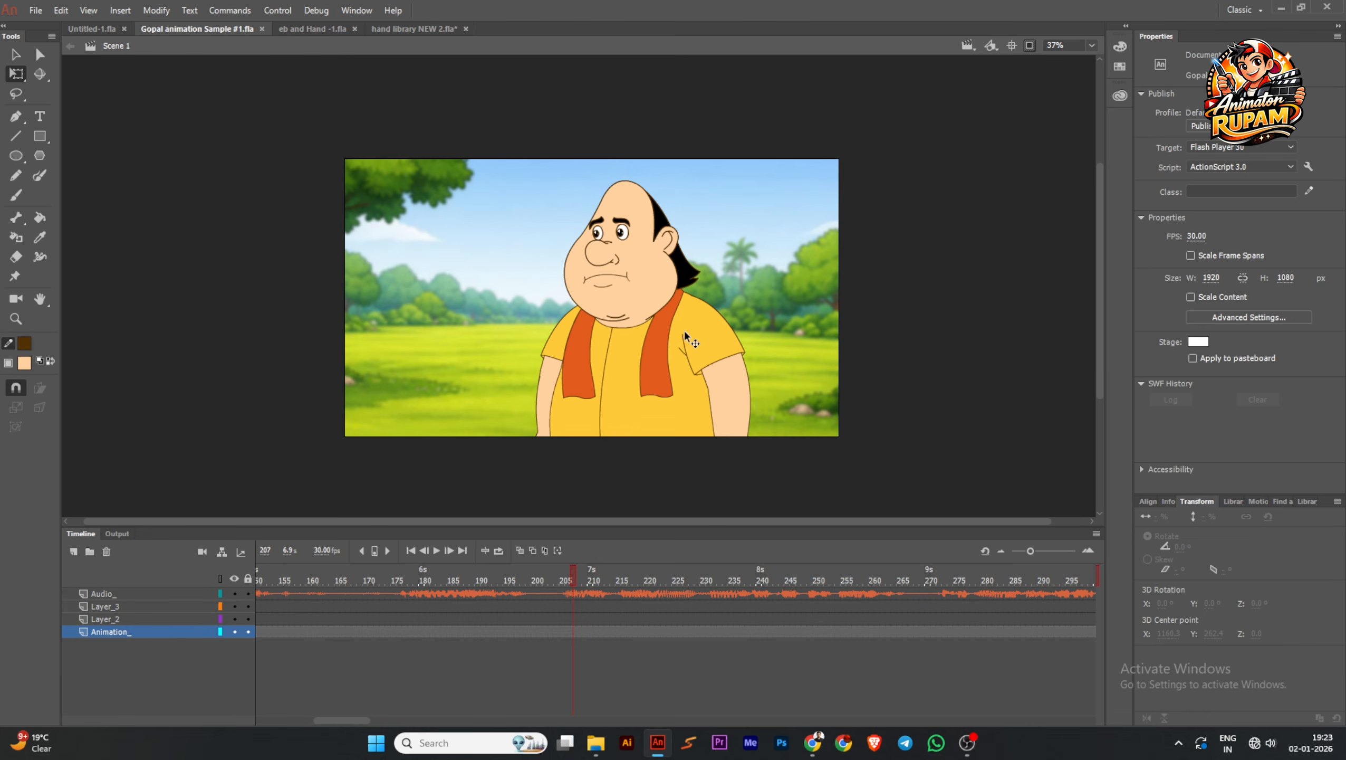
key(ctrl+s)
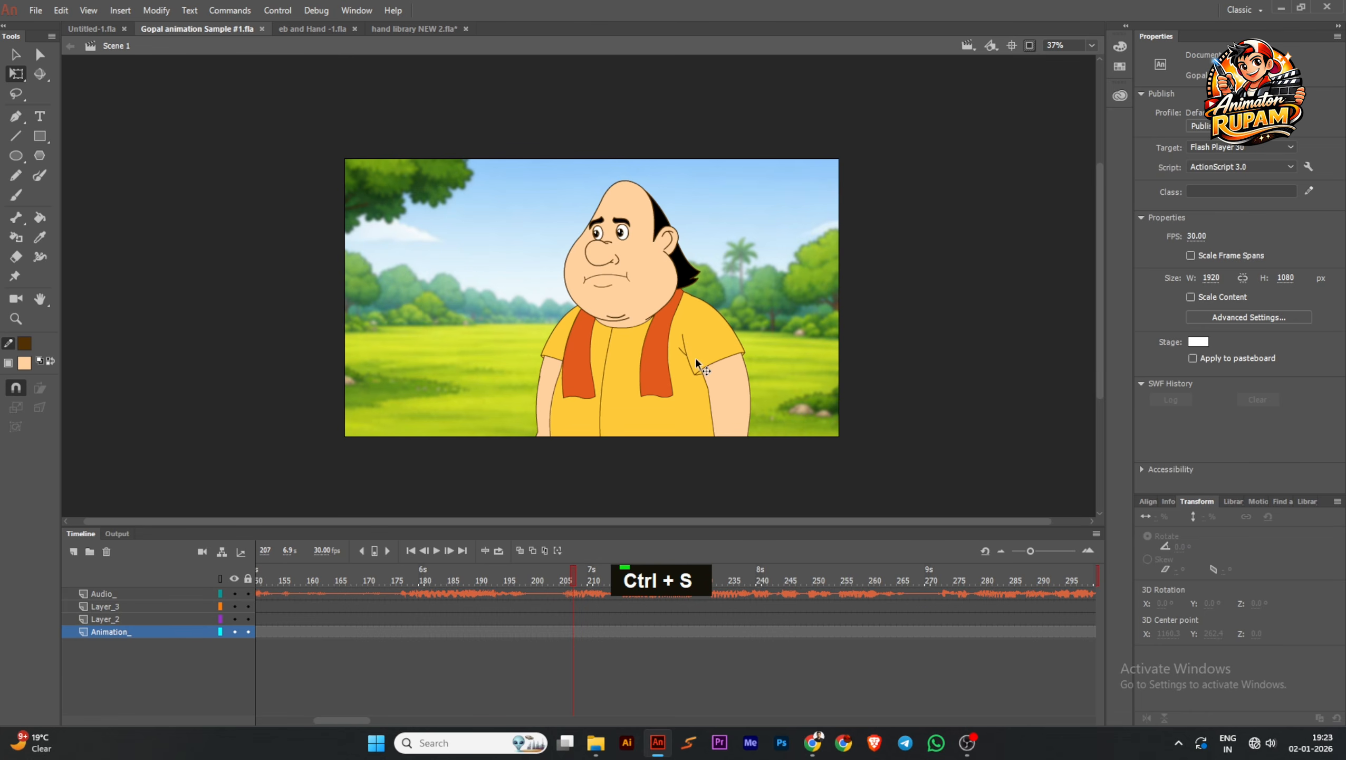